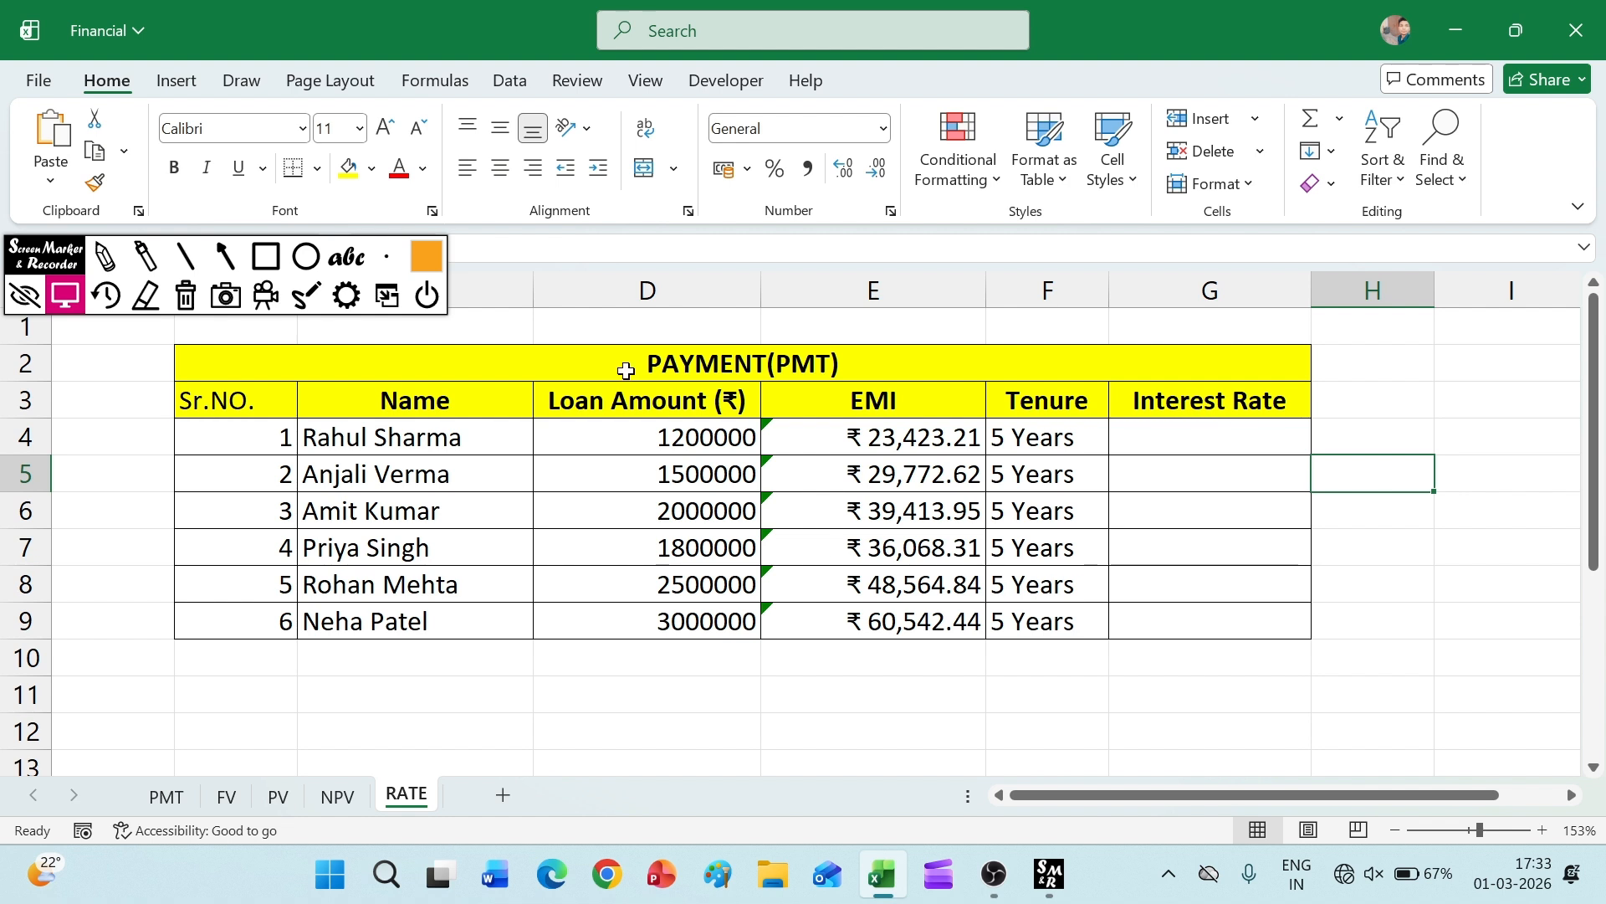
# - Outline the Cells command group with an orange screen-marker rectangle, select cell A4, and clear the marking
pyautogui.click(276, 263)
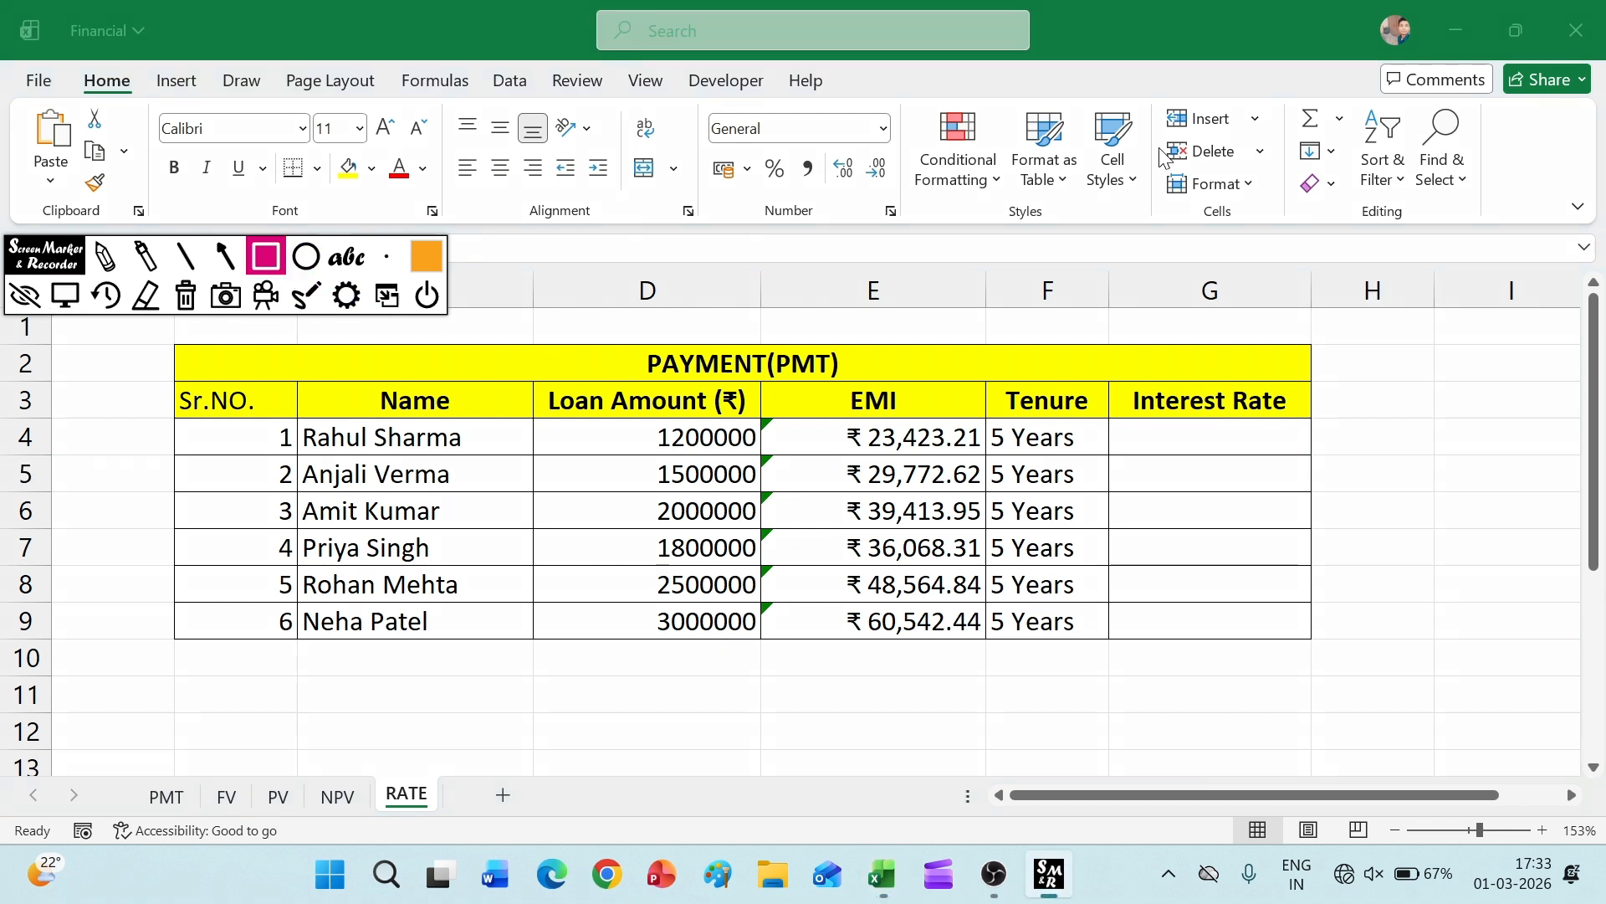
pyautogui.moveTo(1146, 87)
pyautogui.mouseDown()
pyautogui.moveTo(1245, 228)
pyautogui.moveTo(1300, 239)
pyautogui.mouseUp()
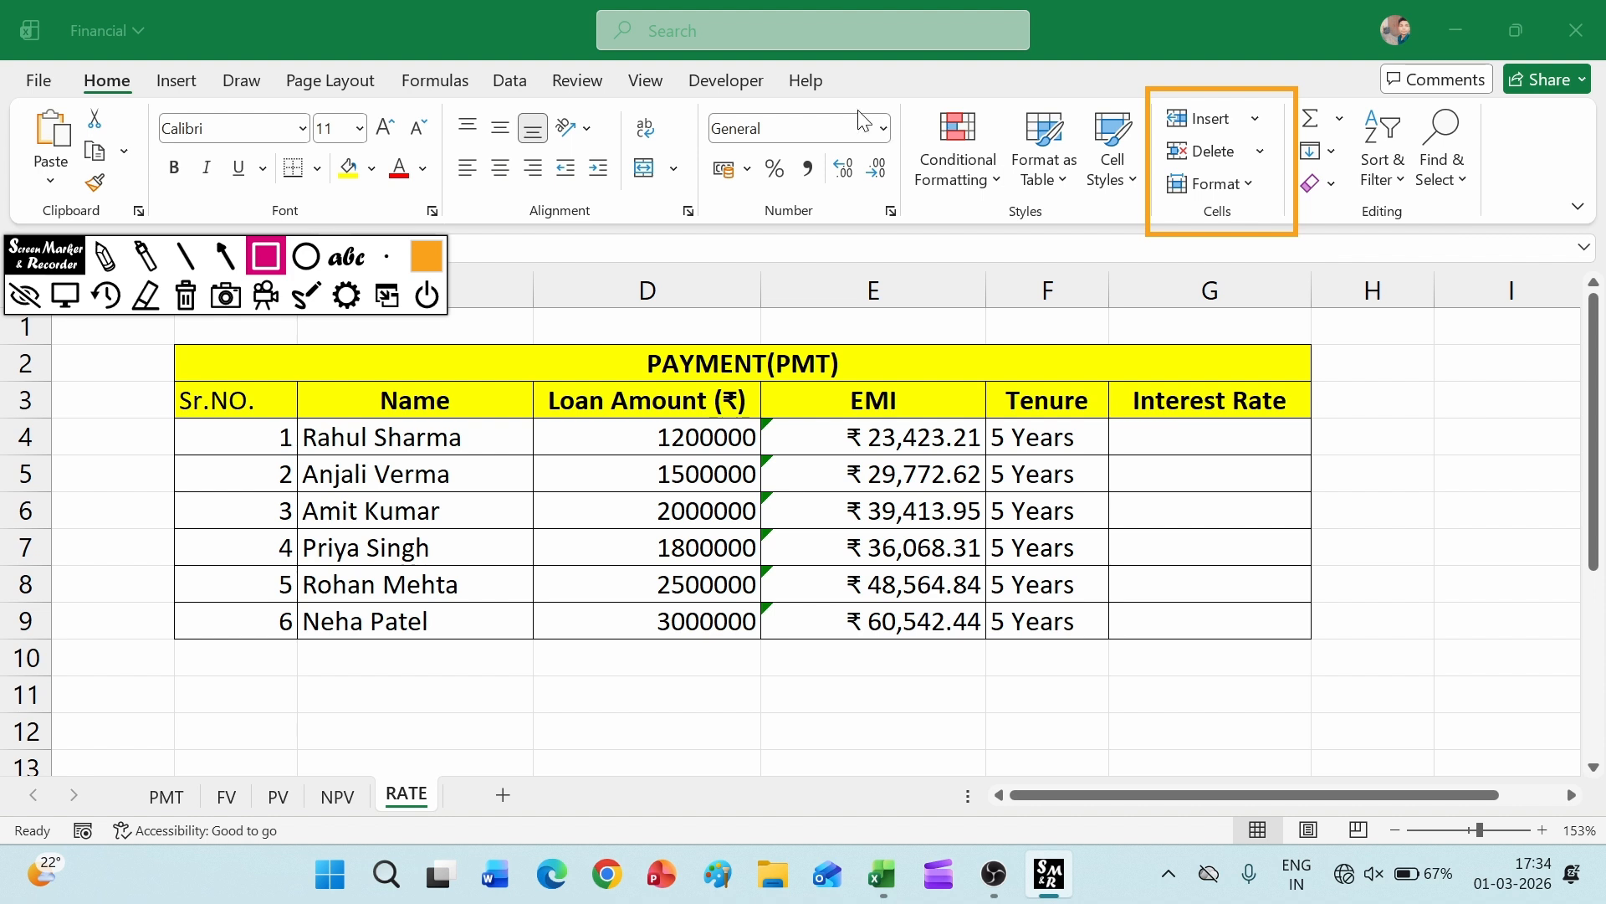
pyautogui.click(73, 291)
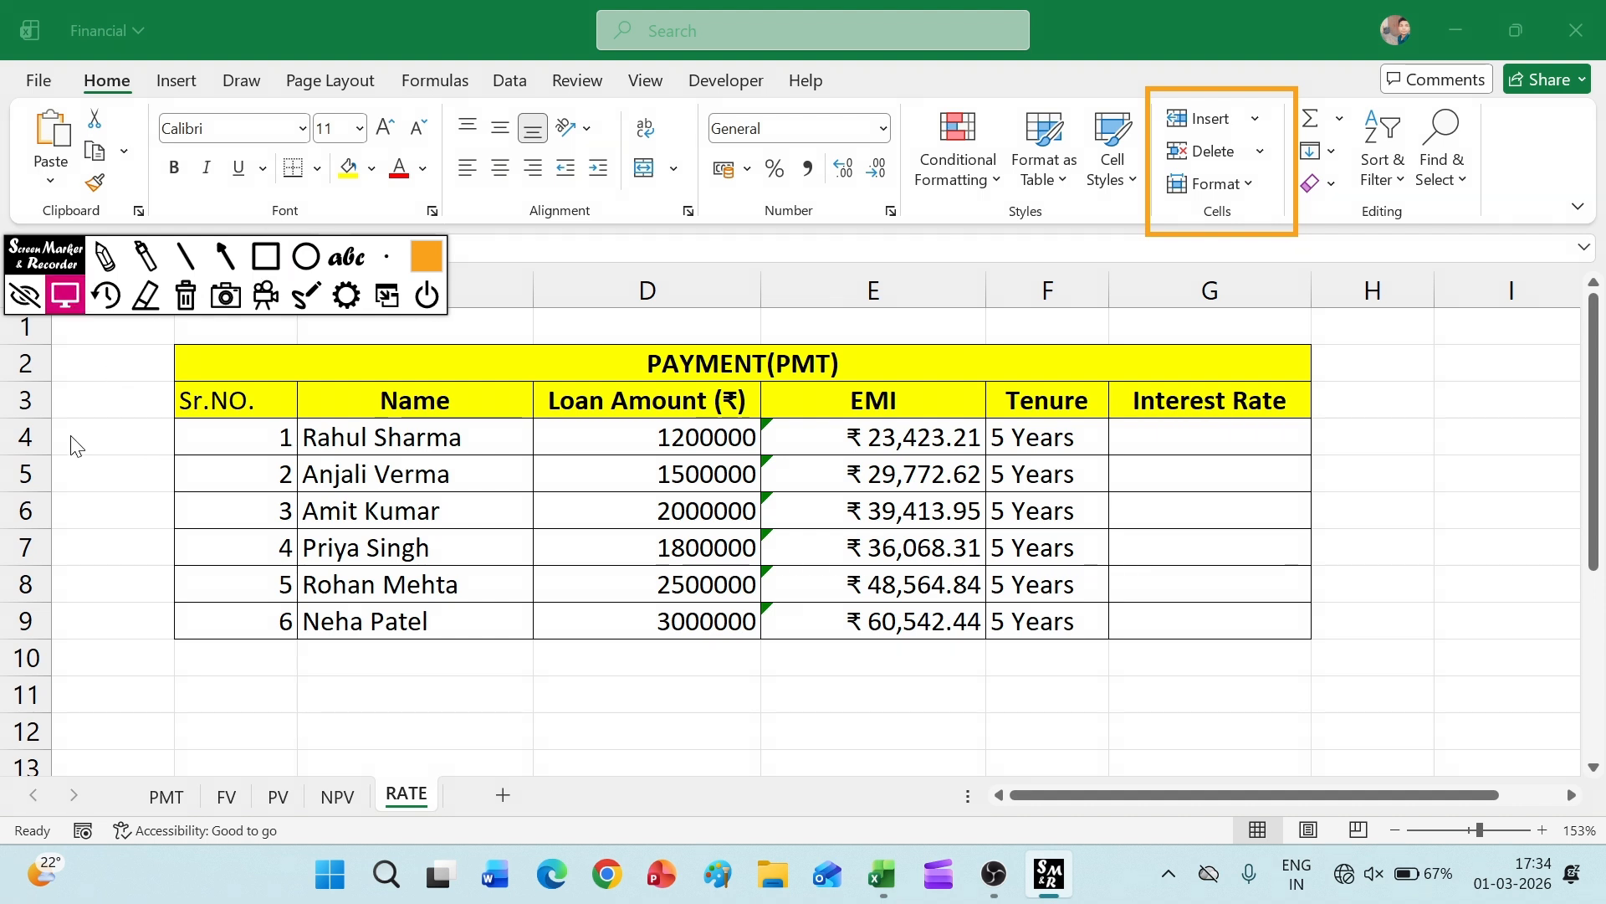
pyautogui.click(113, 436)
pyautogui.click(114, 436)
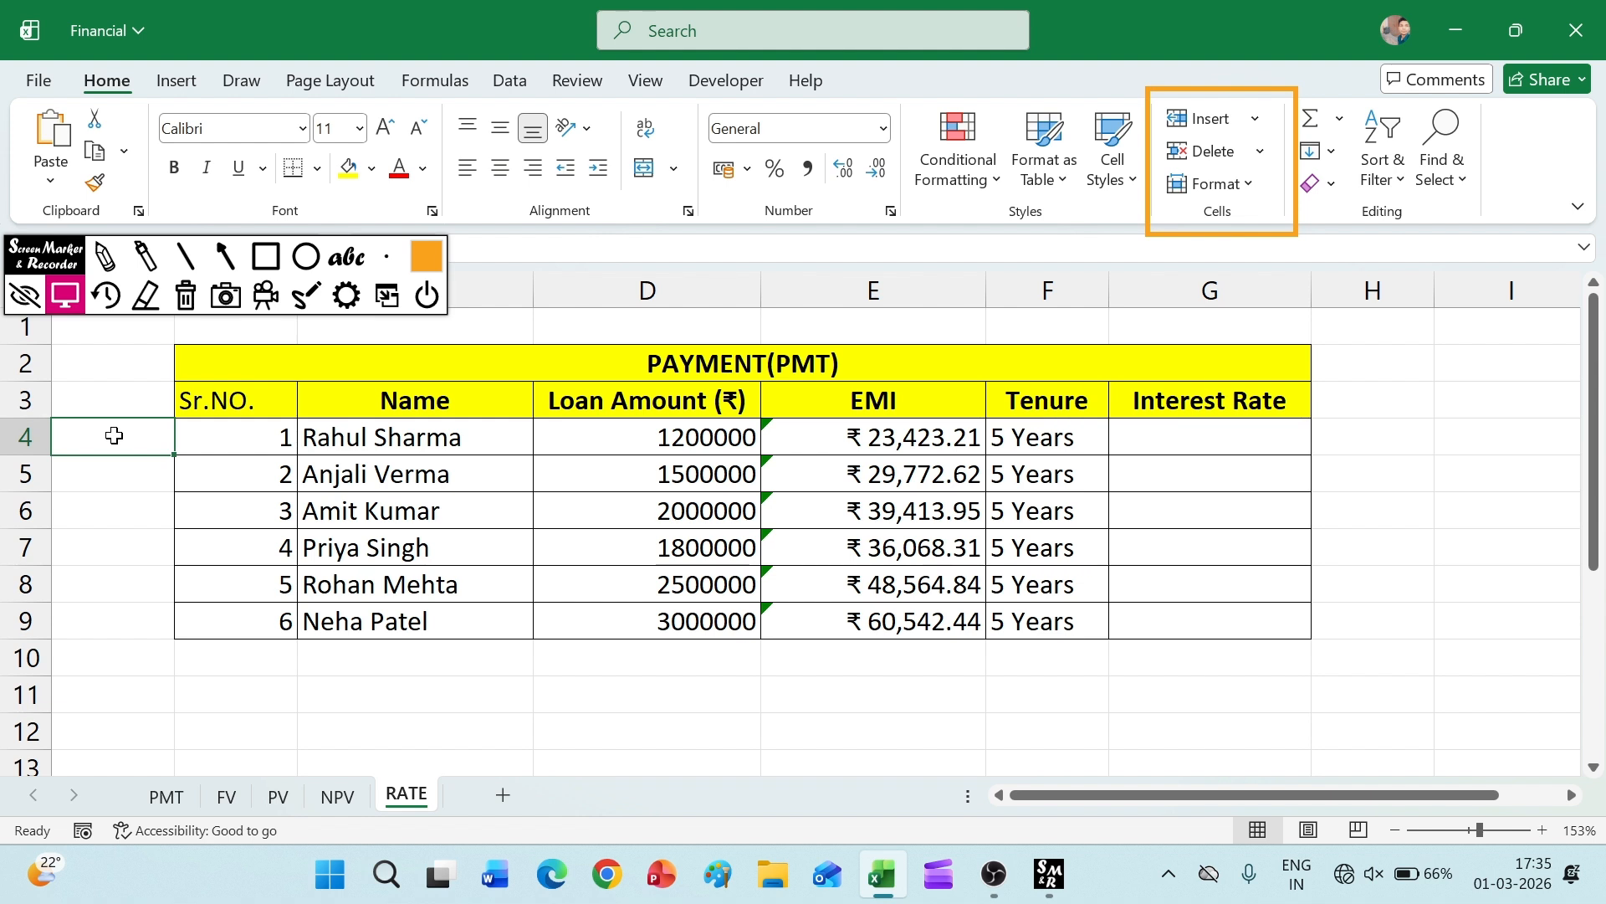
pyautogui.click(199, 298)
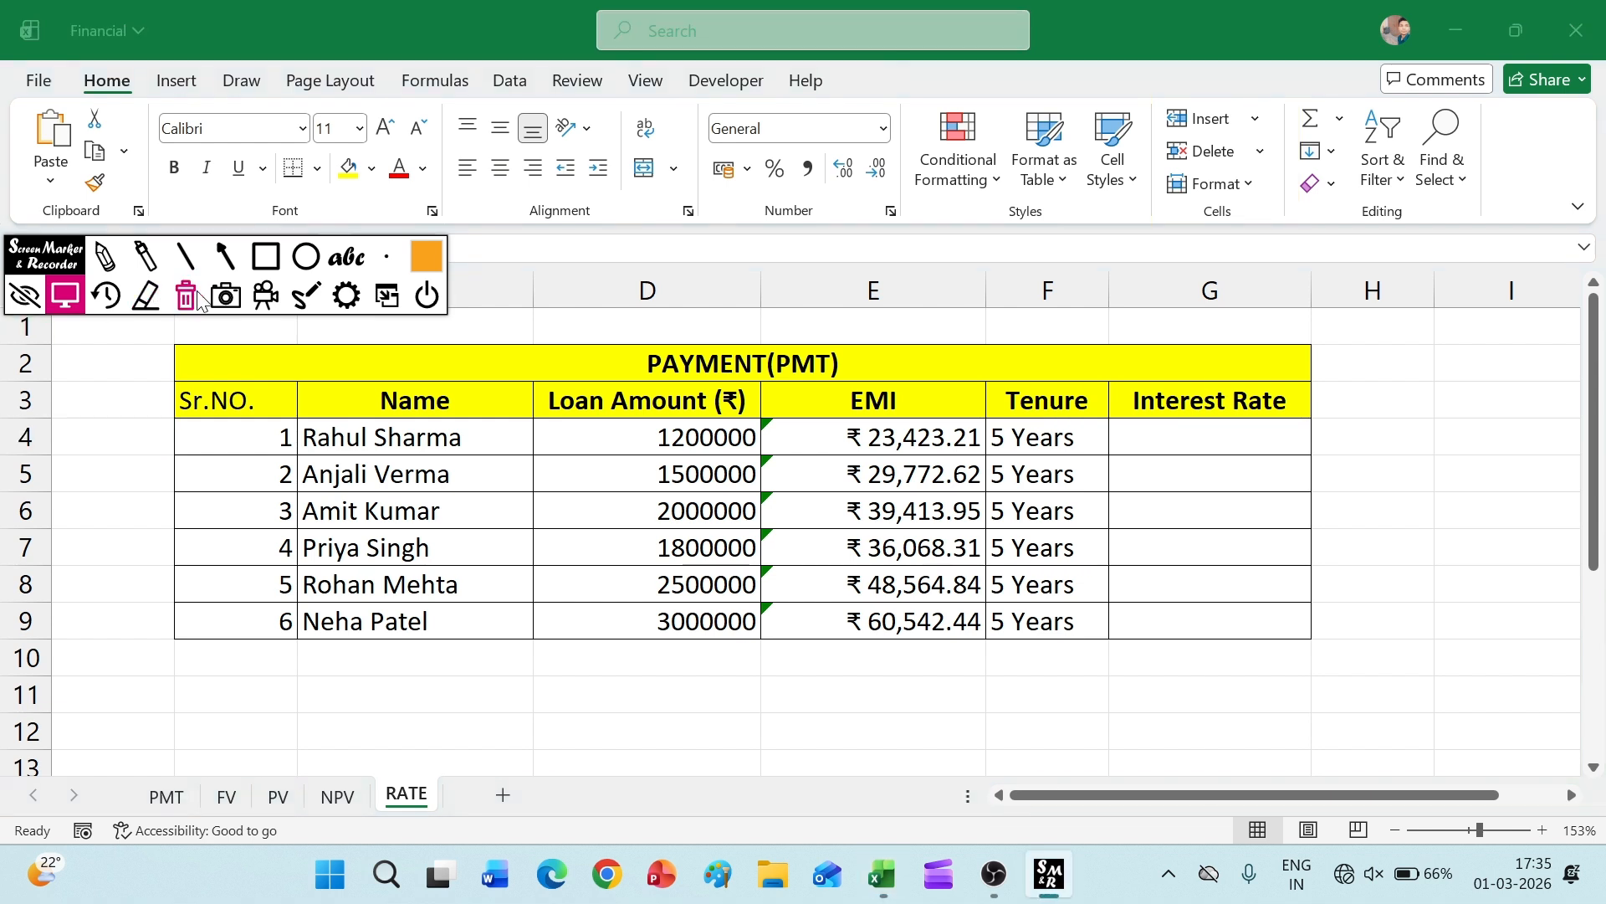
pyautogui.click(109, 89)
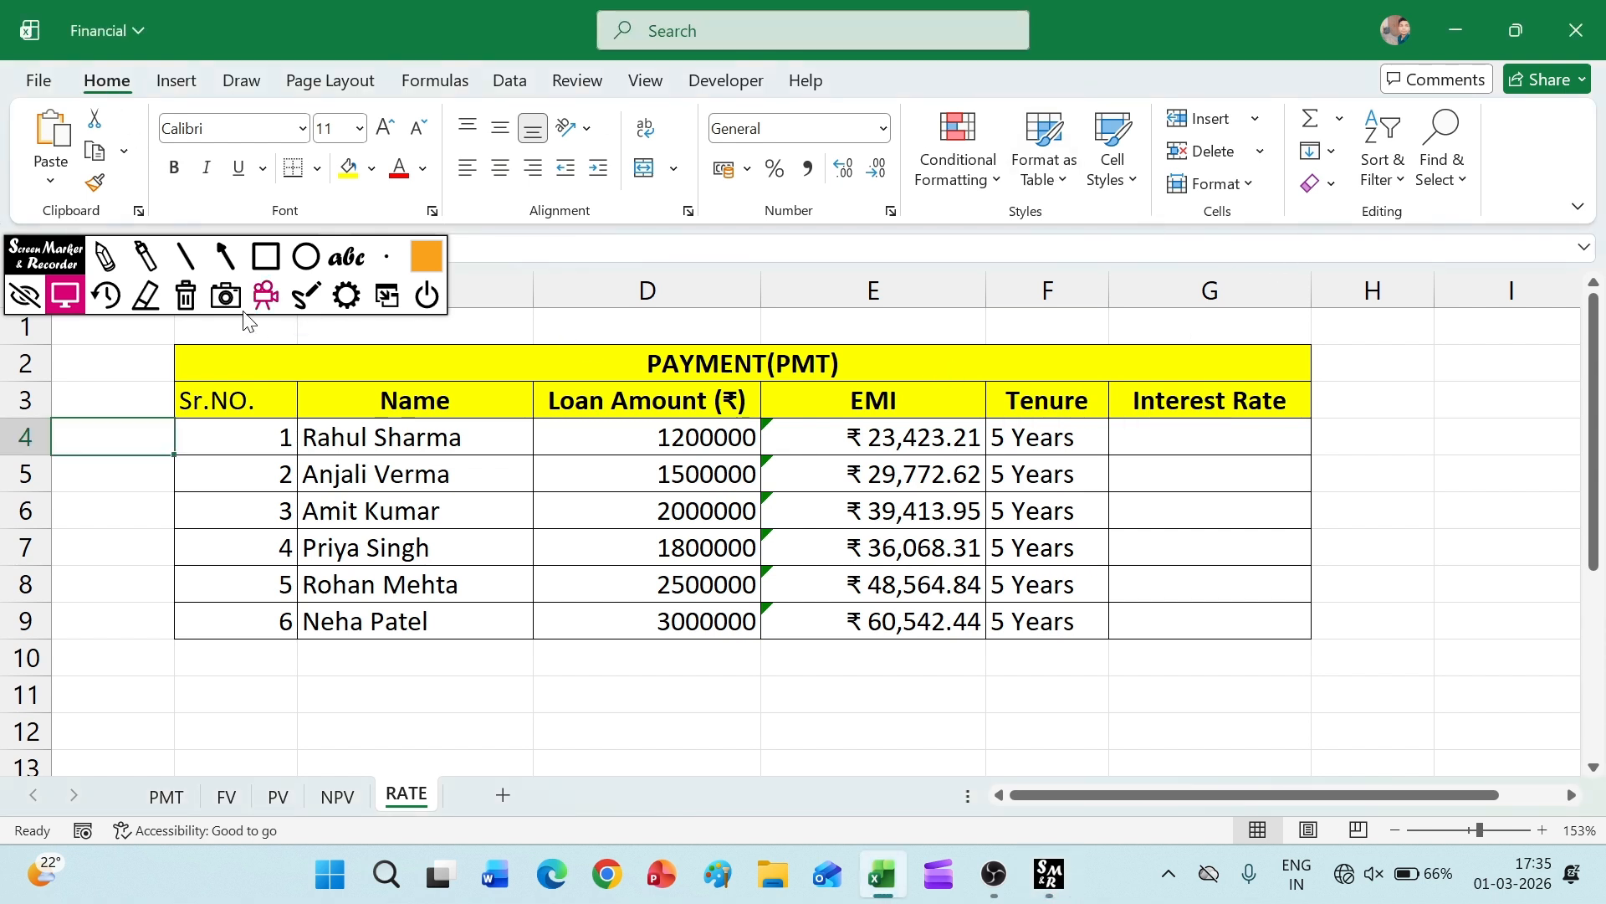
# - Redraw the orange marker rectangle around the Cells command group and erase it again
pyautogui.click(266, 256)
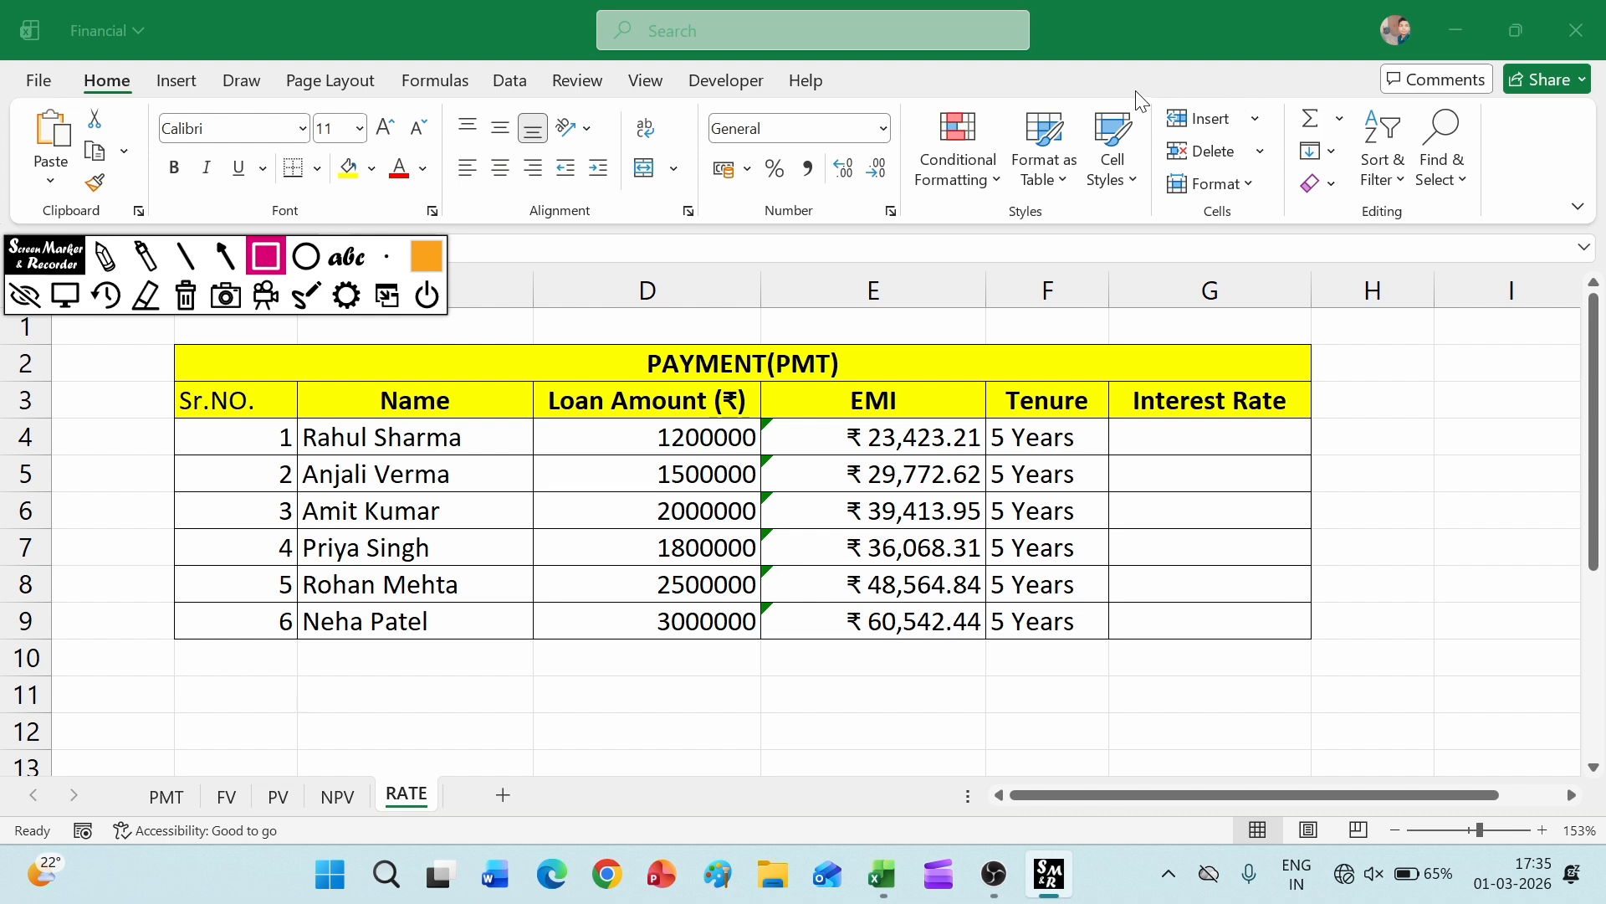
pyautogui.moveTo(1140, 96)
pyautogui.mouseDown()
pyautogui.moveTo(1265, 238)
pyautogui.moveTo(1289, 229)
pyautogui.mouseUp()
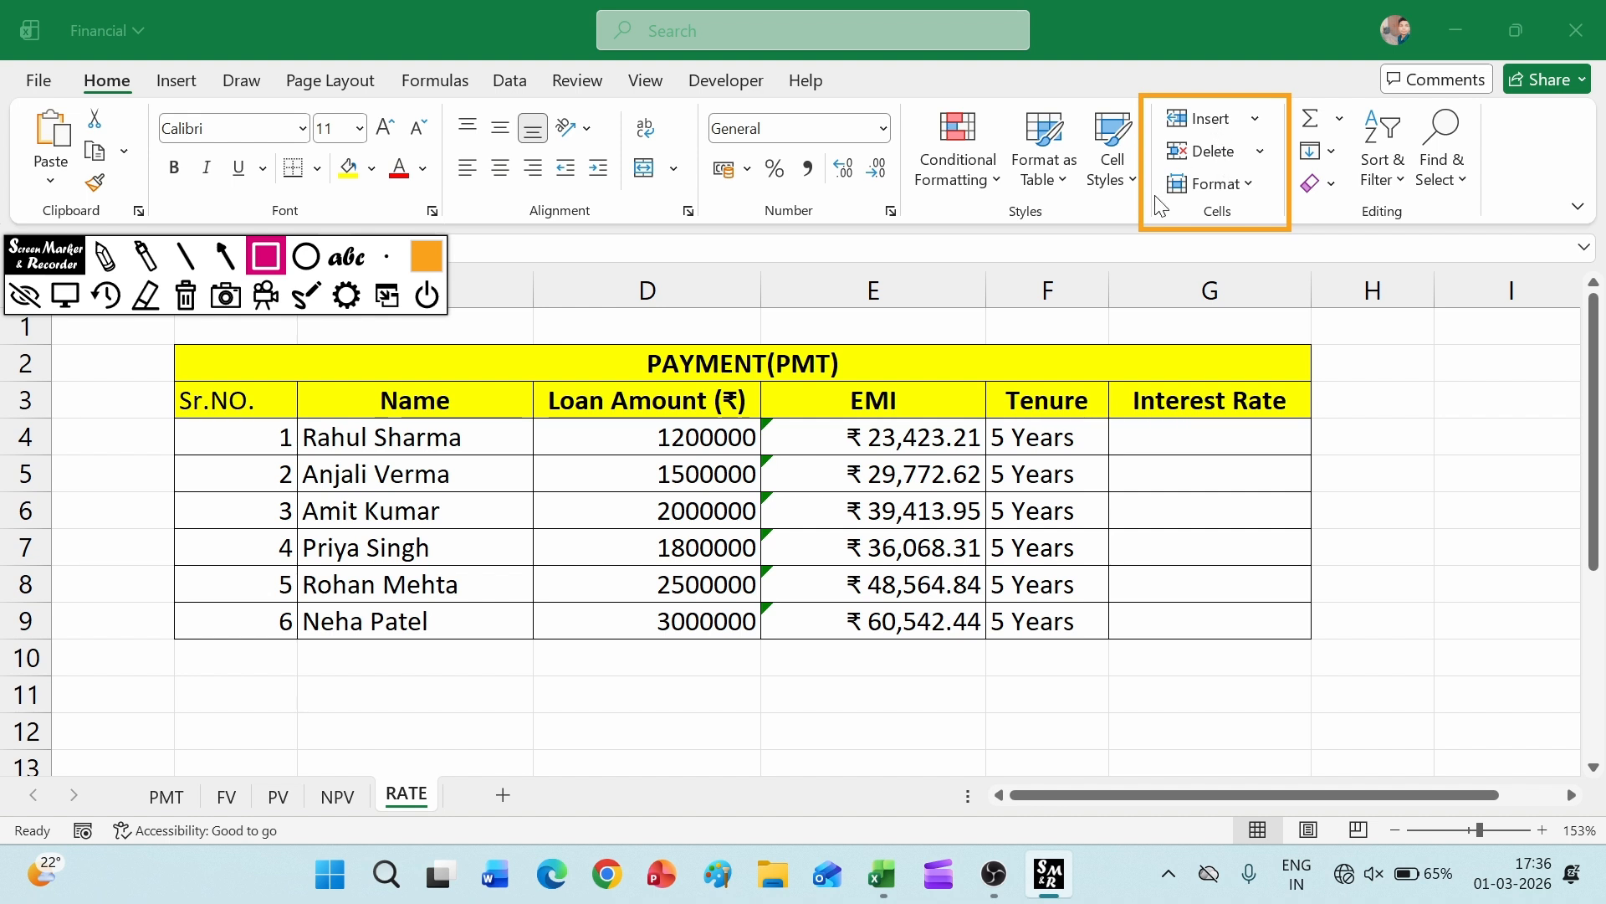
pyautogui.click(71, 299)
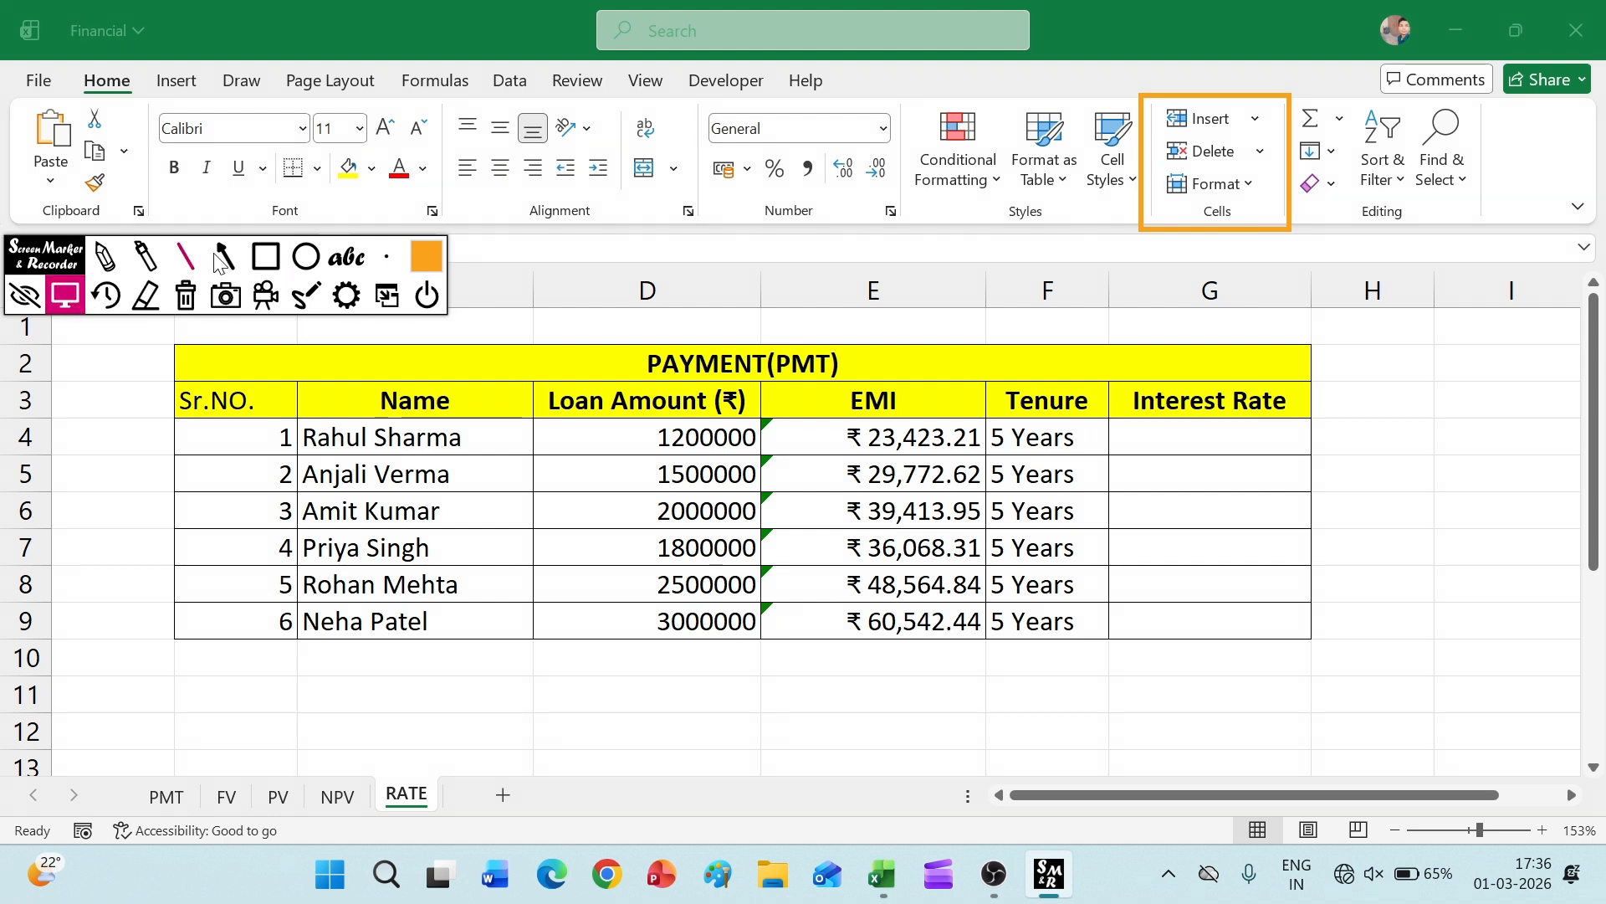
pyautogui.click(207, 298)
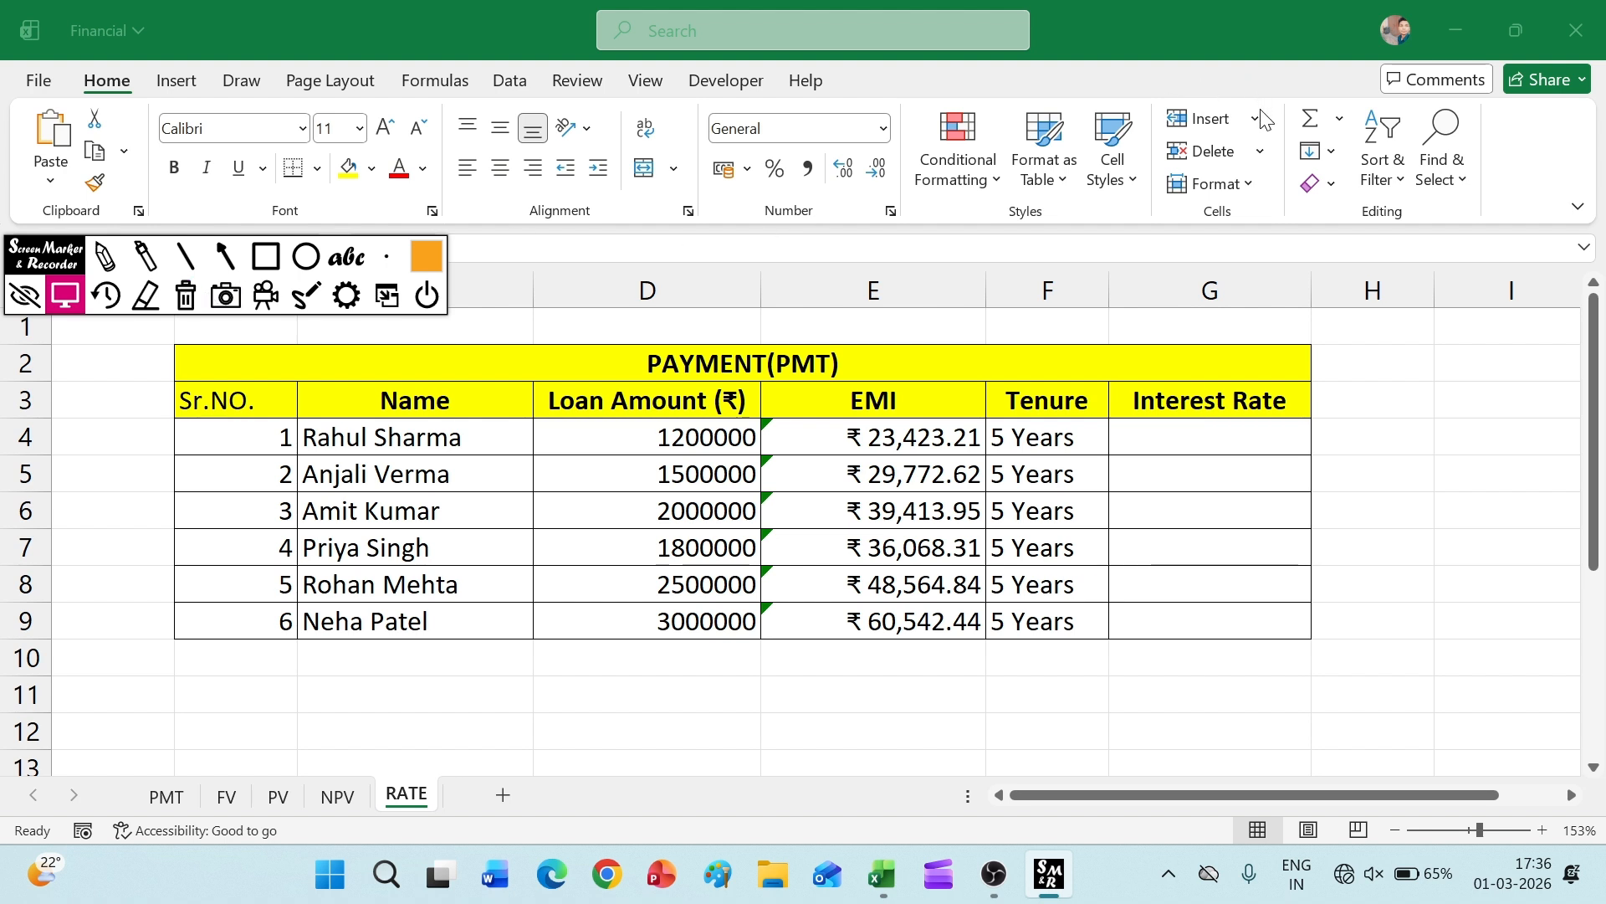
# - Examine the insert options for cells, sheet rows, sheet columns and sheets, and select row 3 as an example row
pyautogui.click(1265, 130)
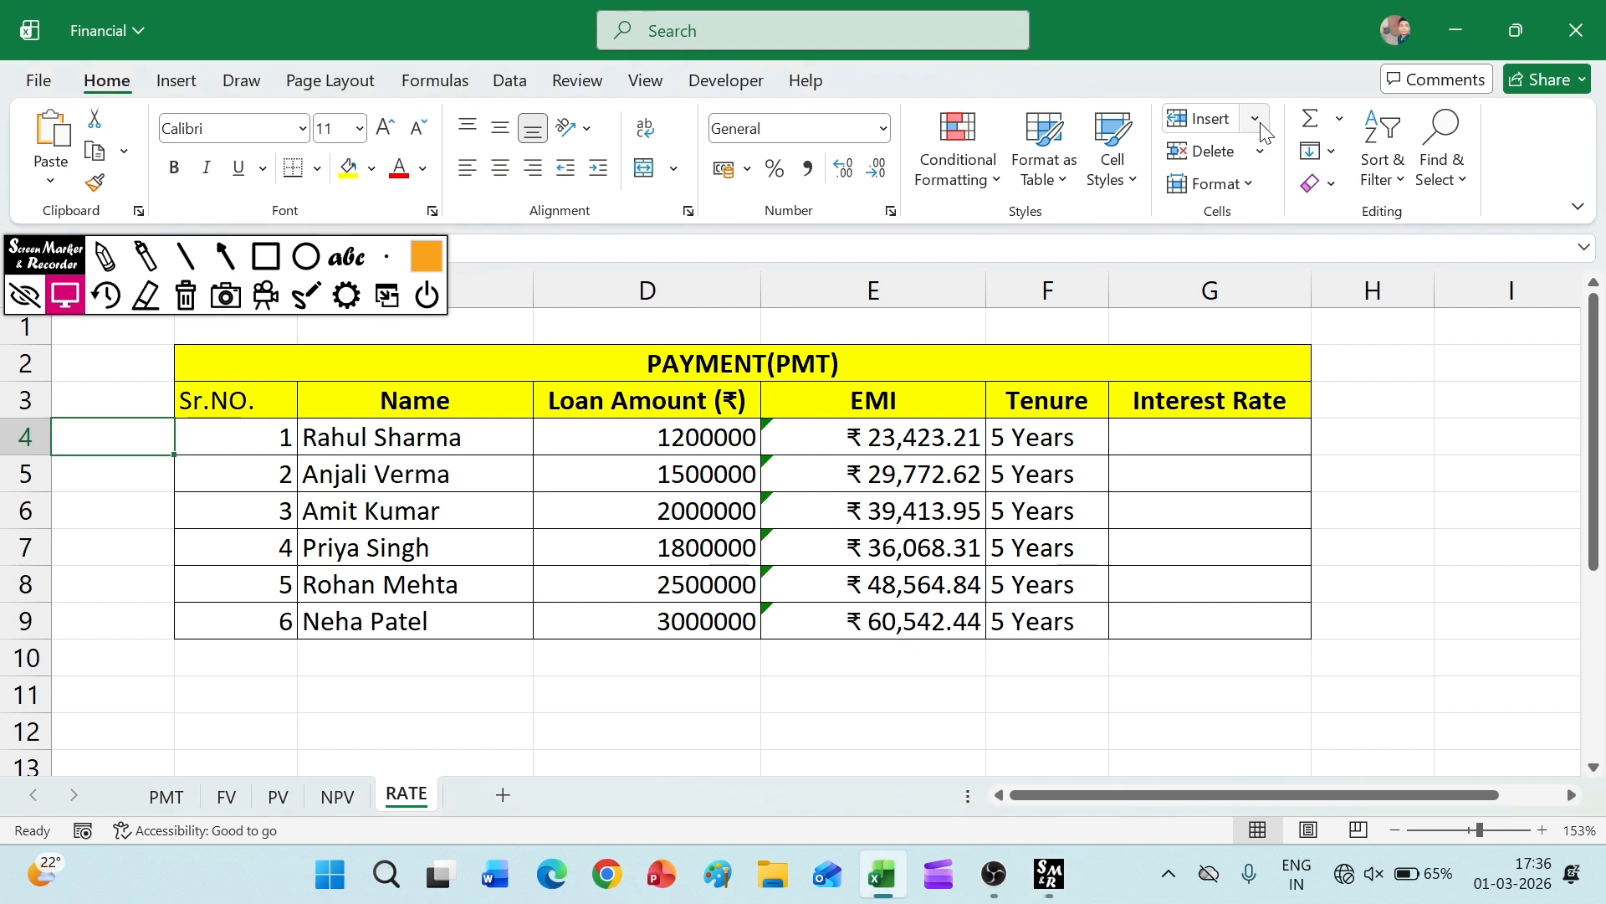
pyautogui.click(1259, 122)
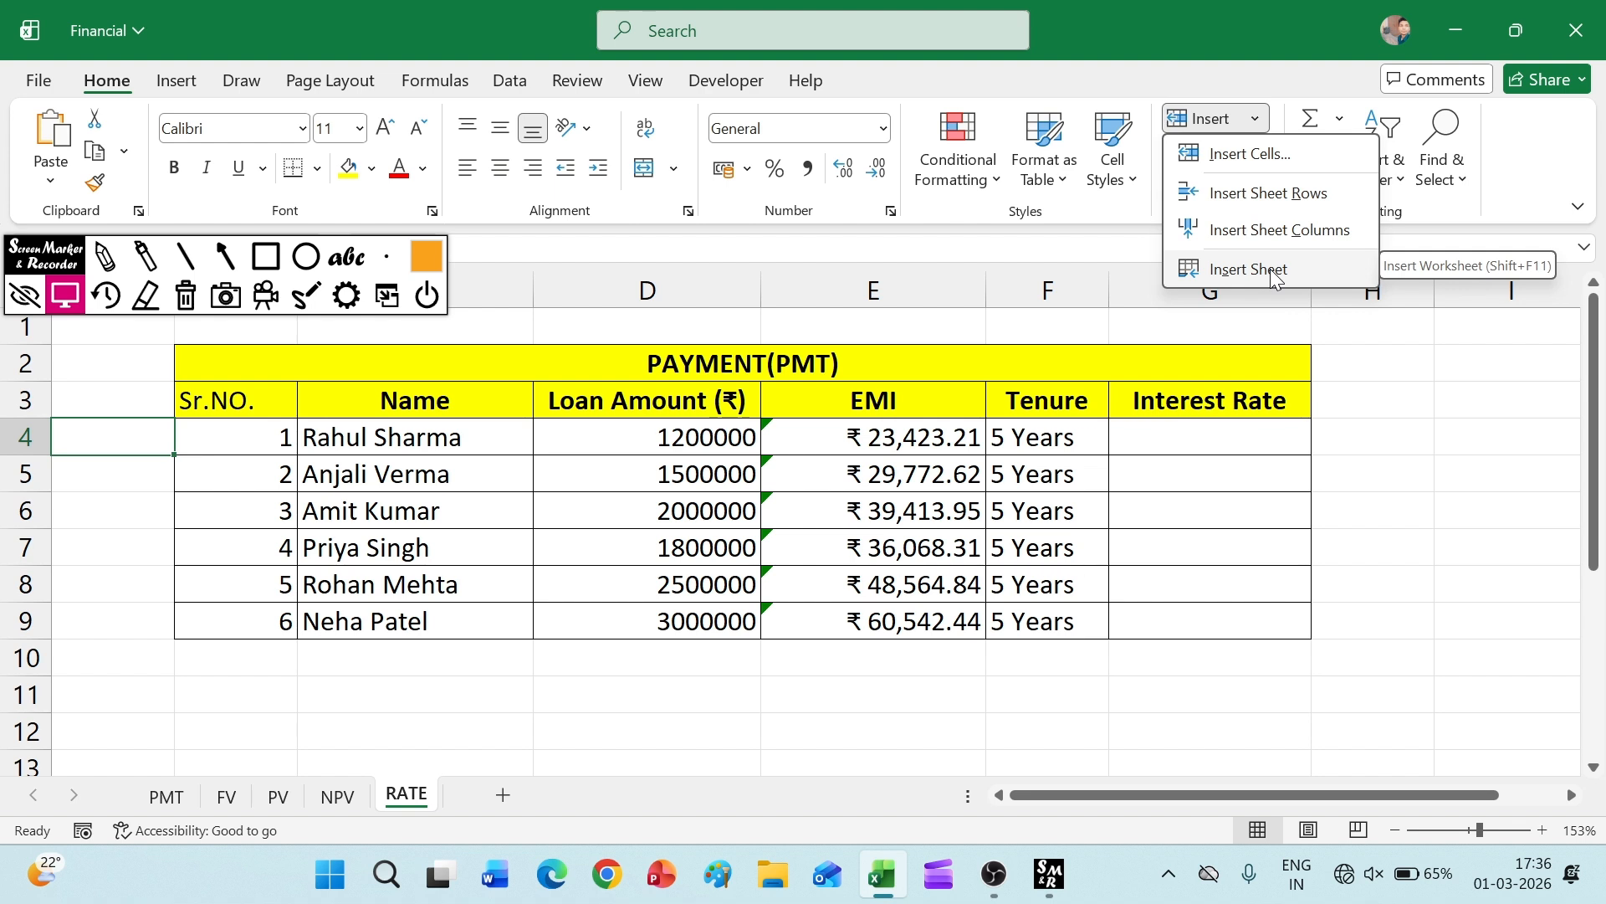
pyautogui.click(35, 401)
pyautogui.click(36, 409)
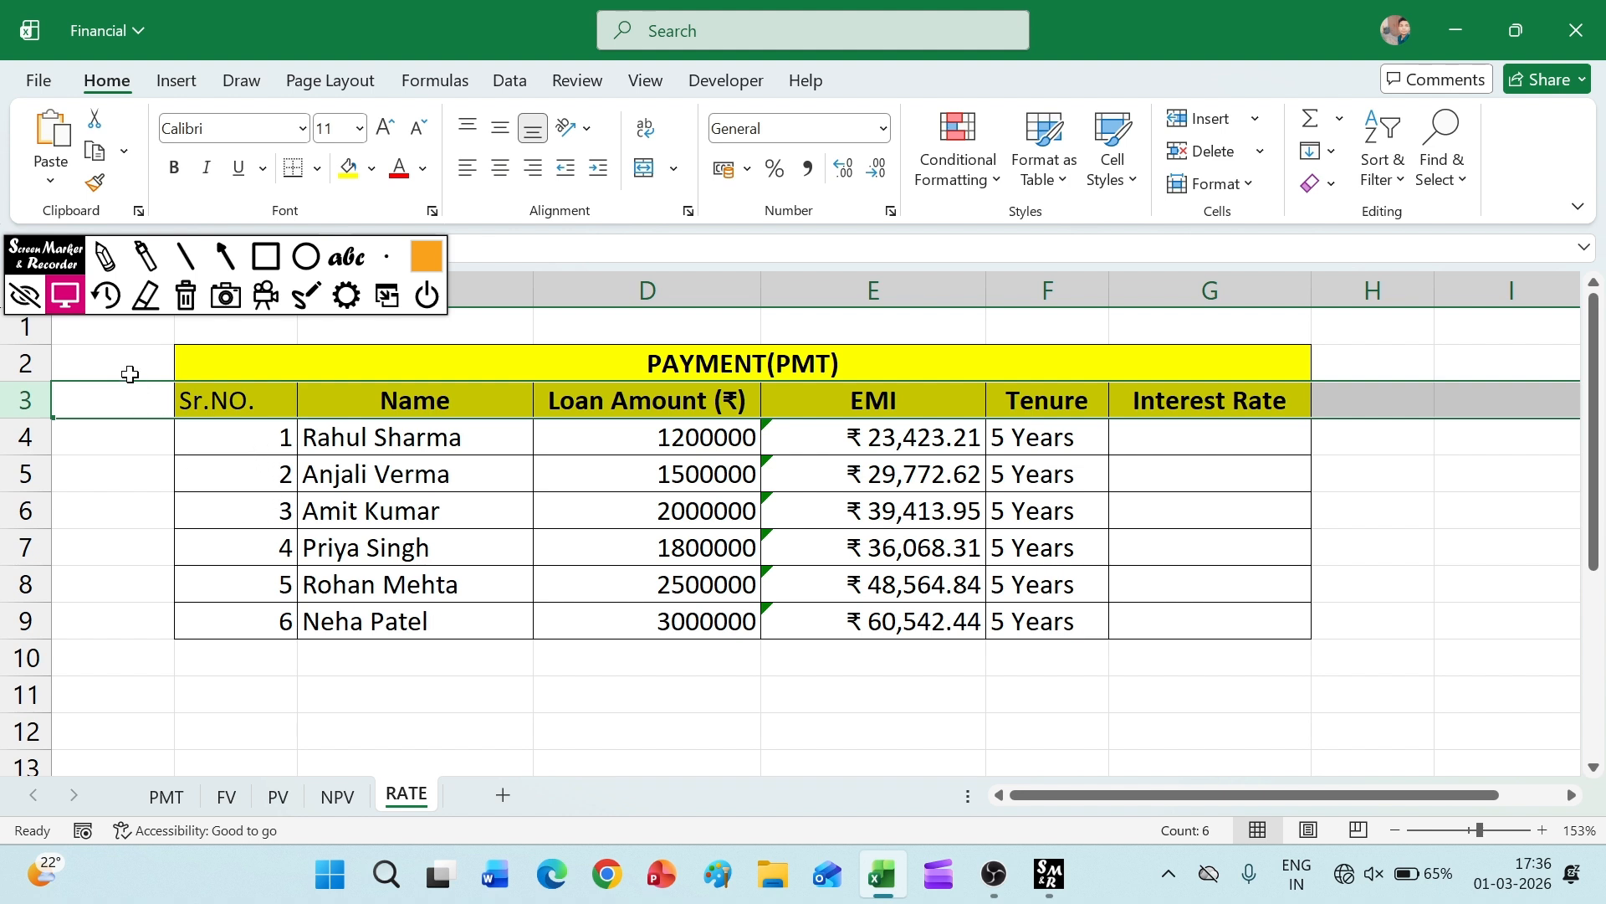
# - Move the screen marker toolbar clear of the name box and the first column headers, and go down column A to cell A12
pyautogui.moveTo(39, 262); pyautogui.dragTo(372, 251)
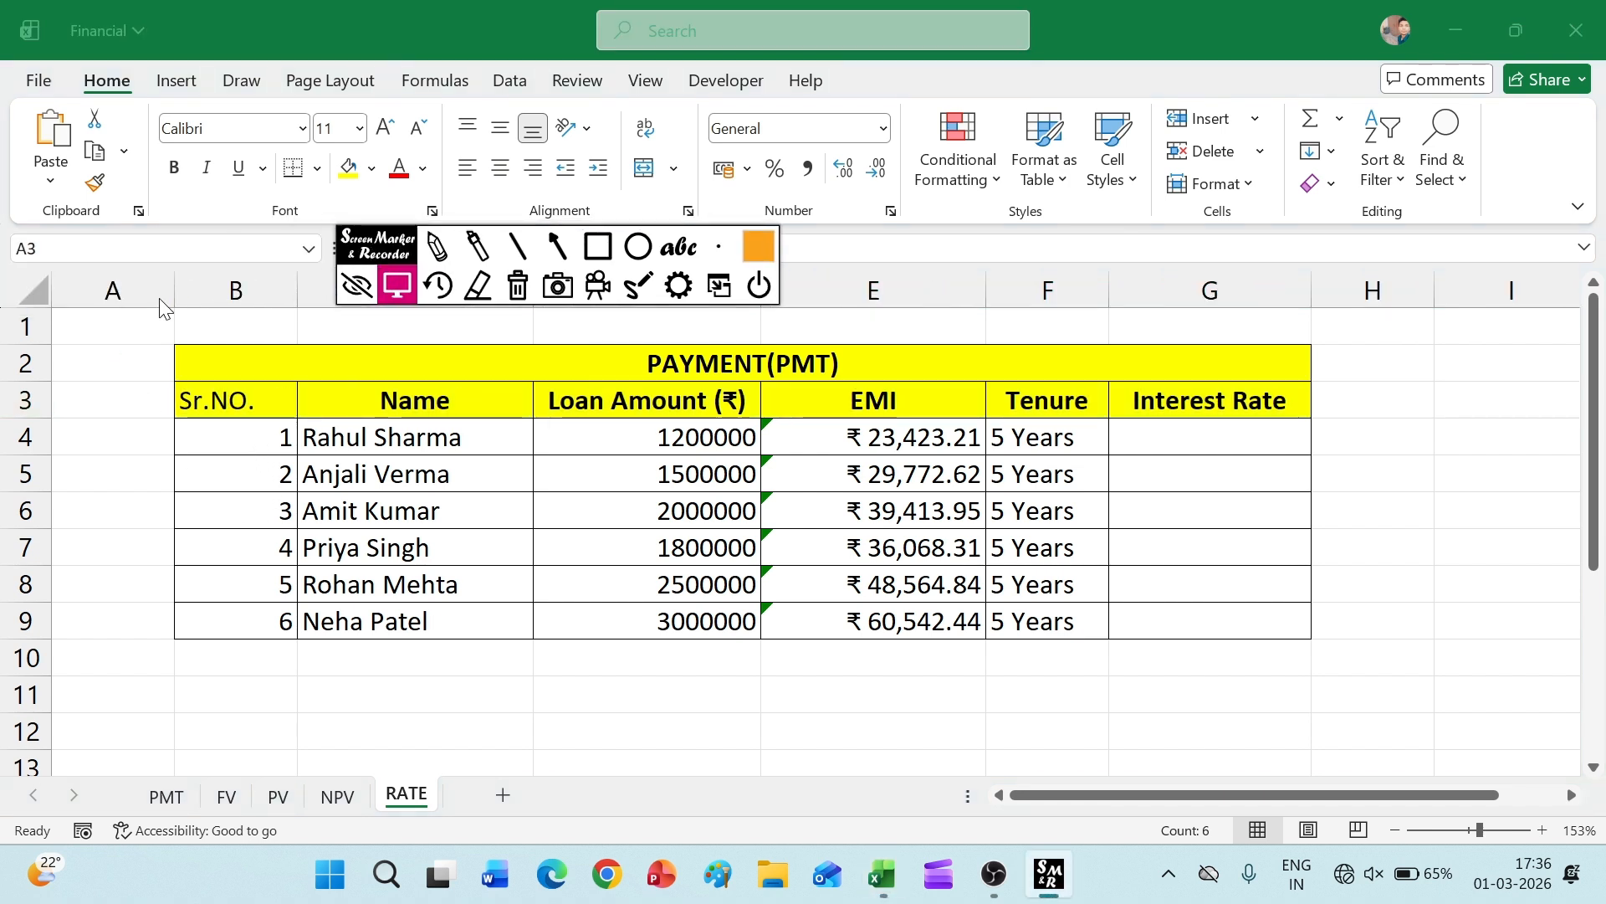
pyautogui.press('Down')
pyautogui.press('Down')
pyautogui.press('Down')
pyautogui.press('Down')
pyautogui.press('Down')
pyautogui.press('Down')
pyautogui.press('Down')
pyautogui.press('Down')
pyautogui.press('Down')
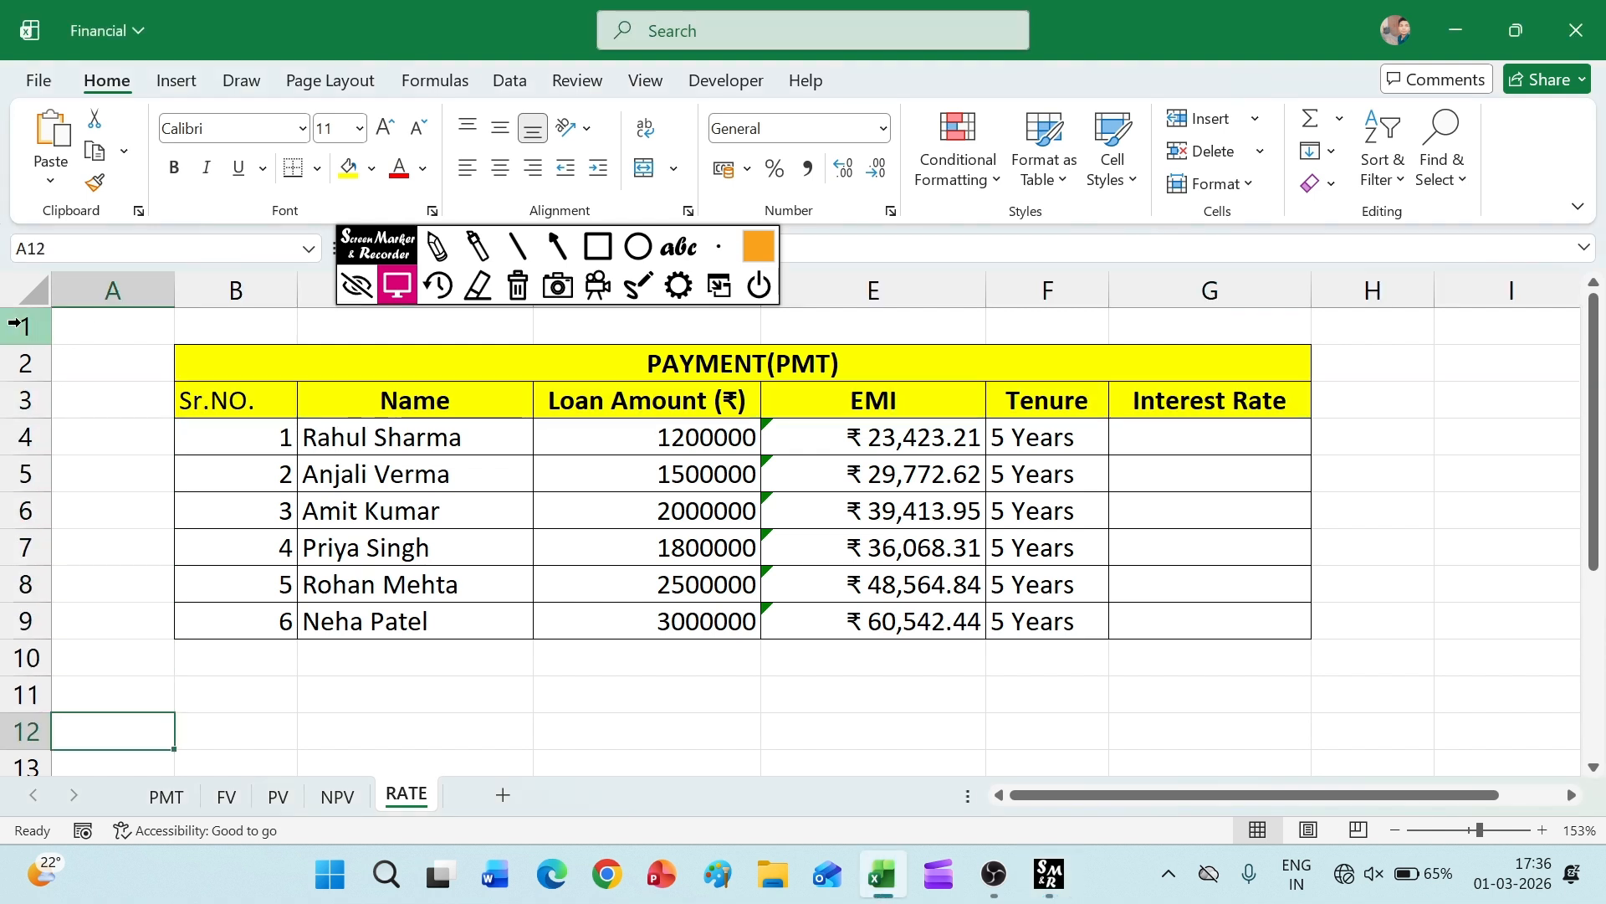
# - Select column A and column B in turn to examine the worksheet's columns, ending on cell D8
pyautogui.click(113, 289)
pyautogui.press('Return')
pyautogui.press('Return')
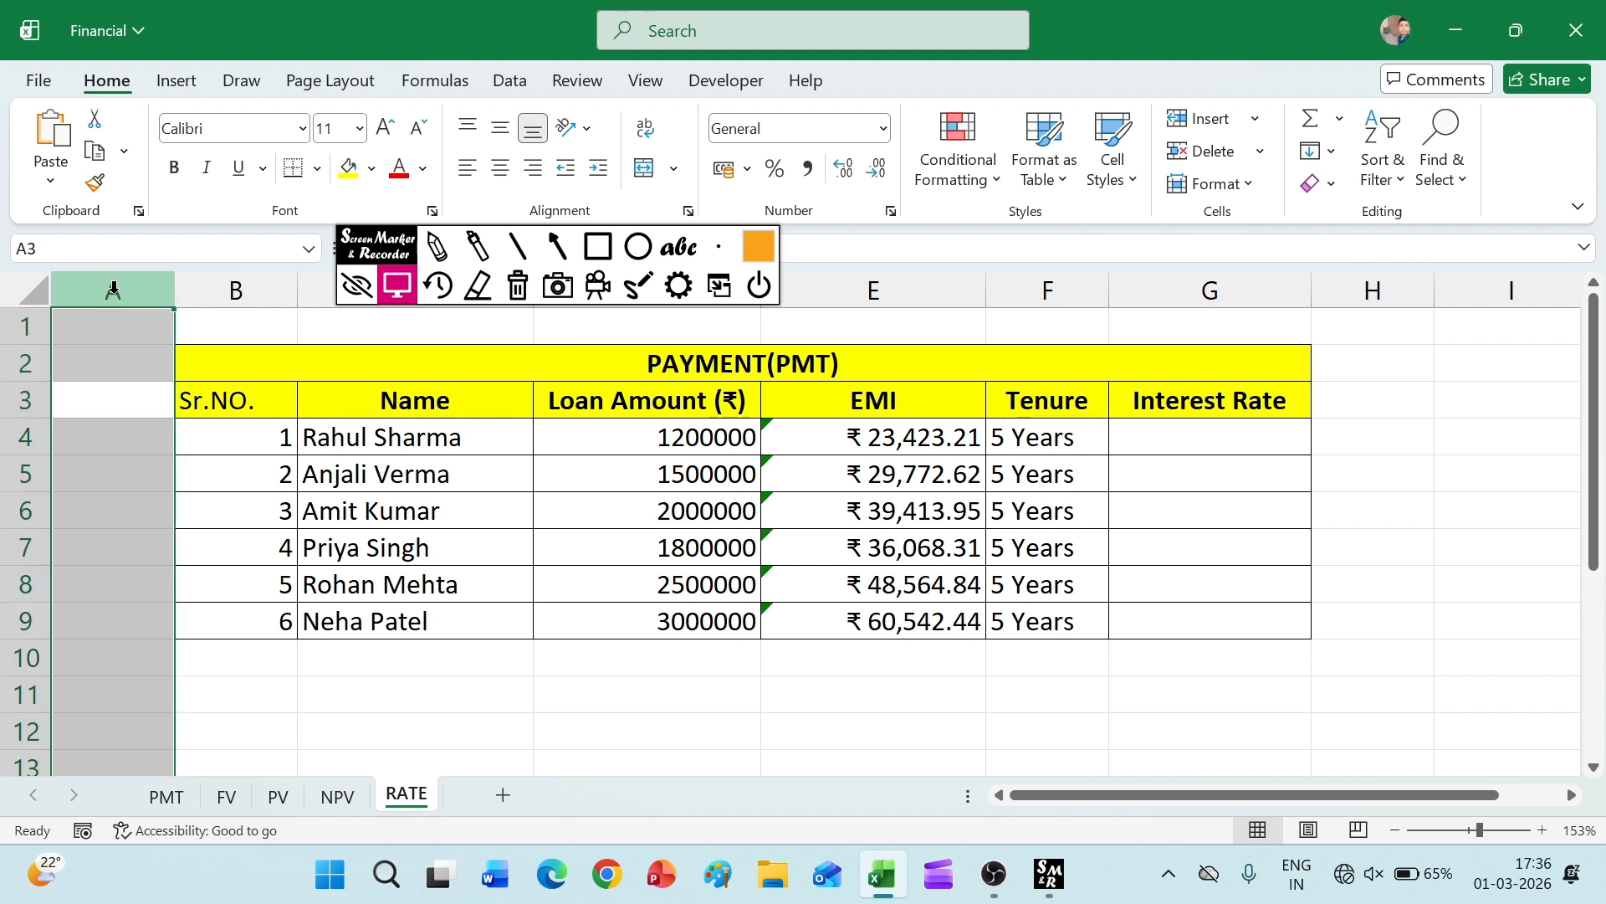
pyautogui.click(219, 285)
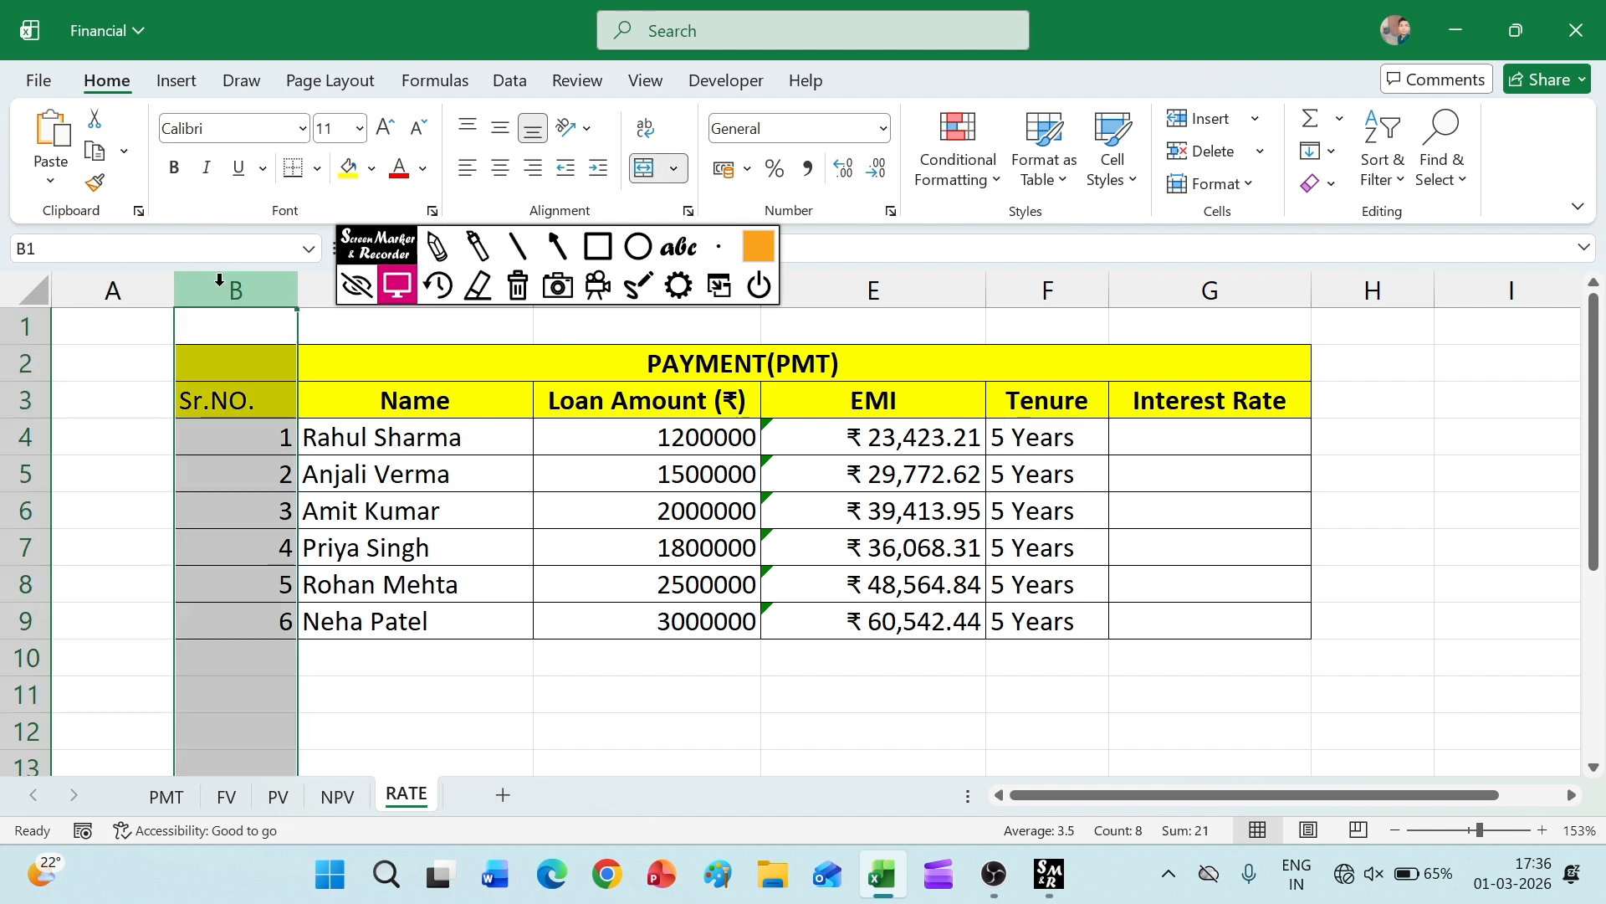
pyautogui.click(116, 471)
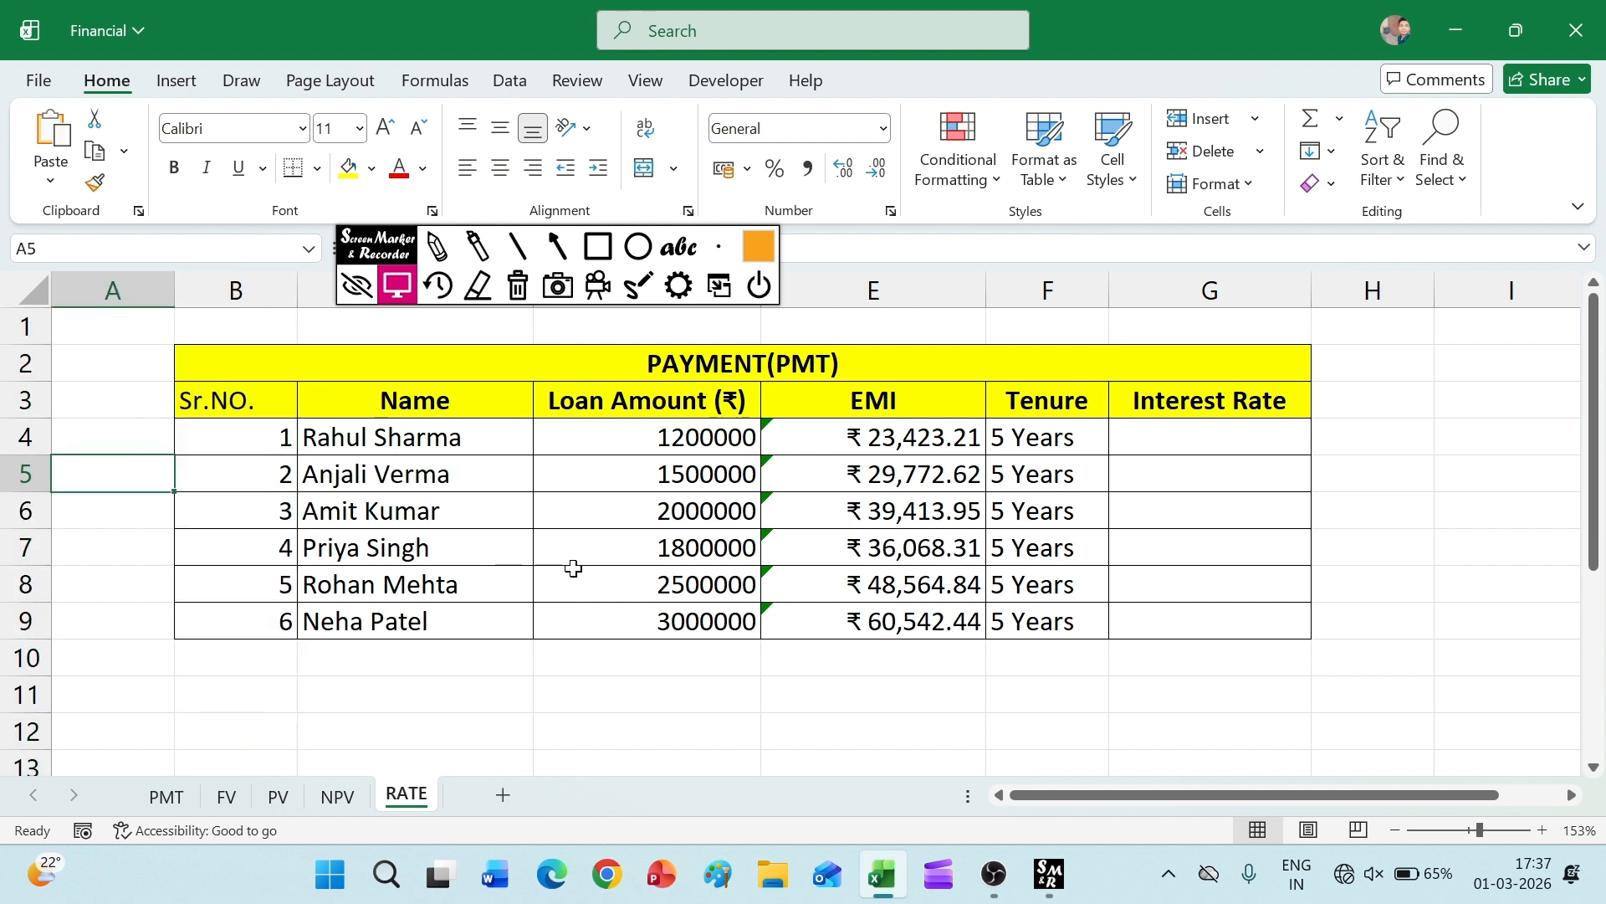
pyautogui.click(617, 569)
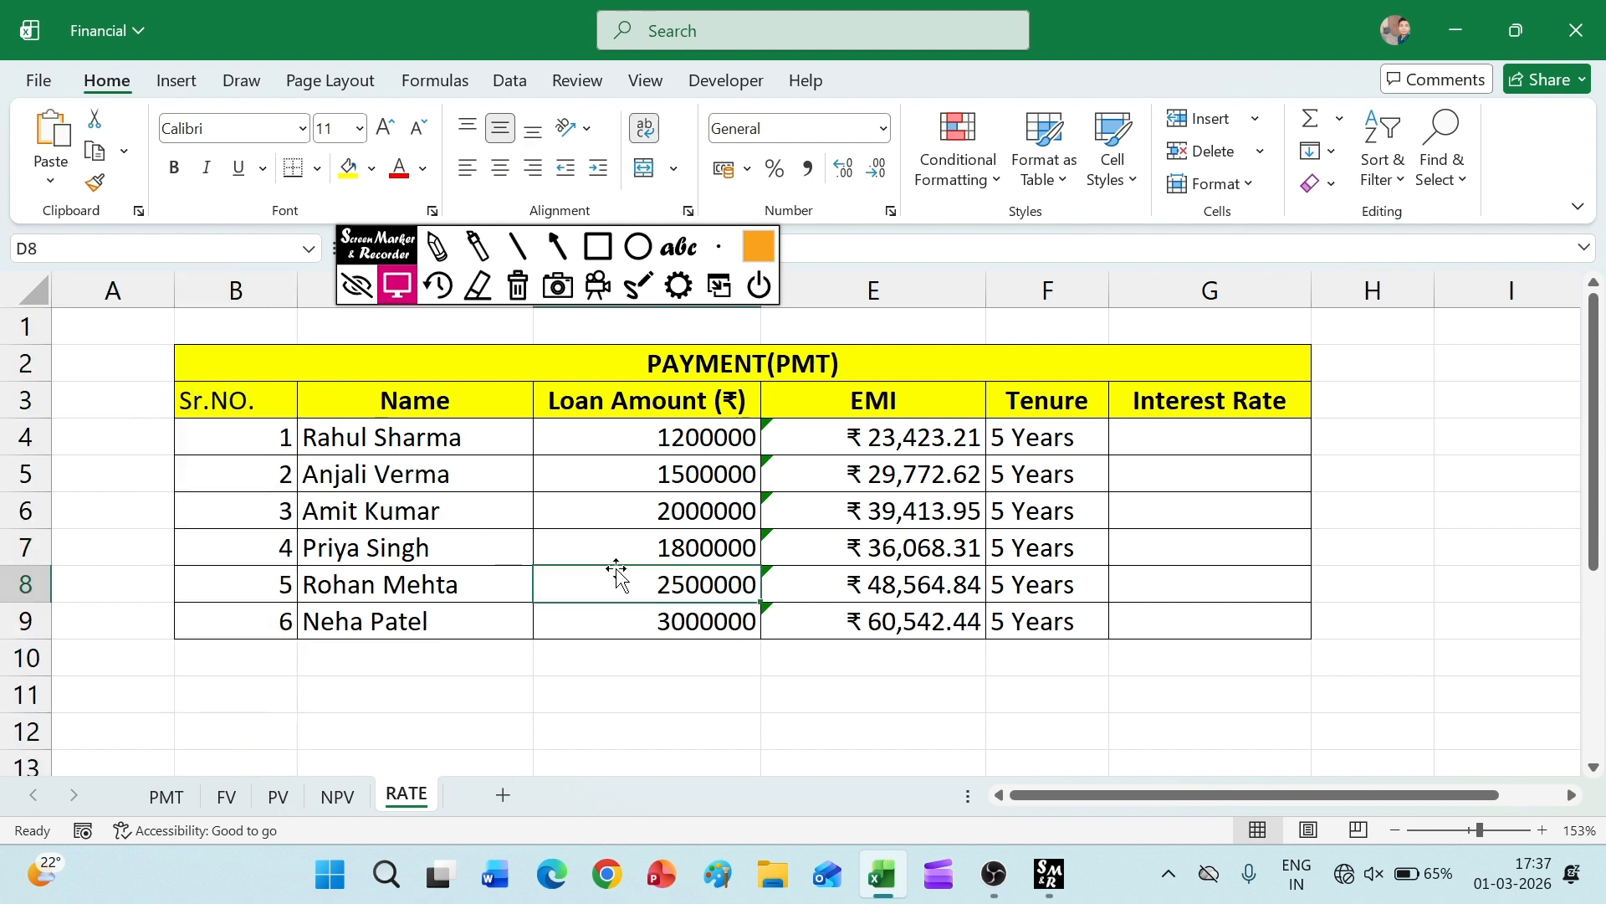
# - Look through the workbook's other worksheets, including PMT, PV and NPV, and return to the RATE sheet
pyautogui.click(170, 799)
pyautogui.click(266, 799)
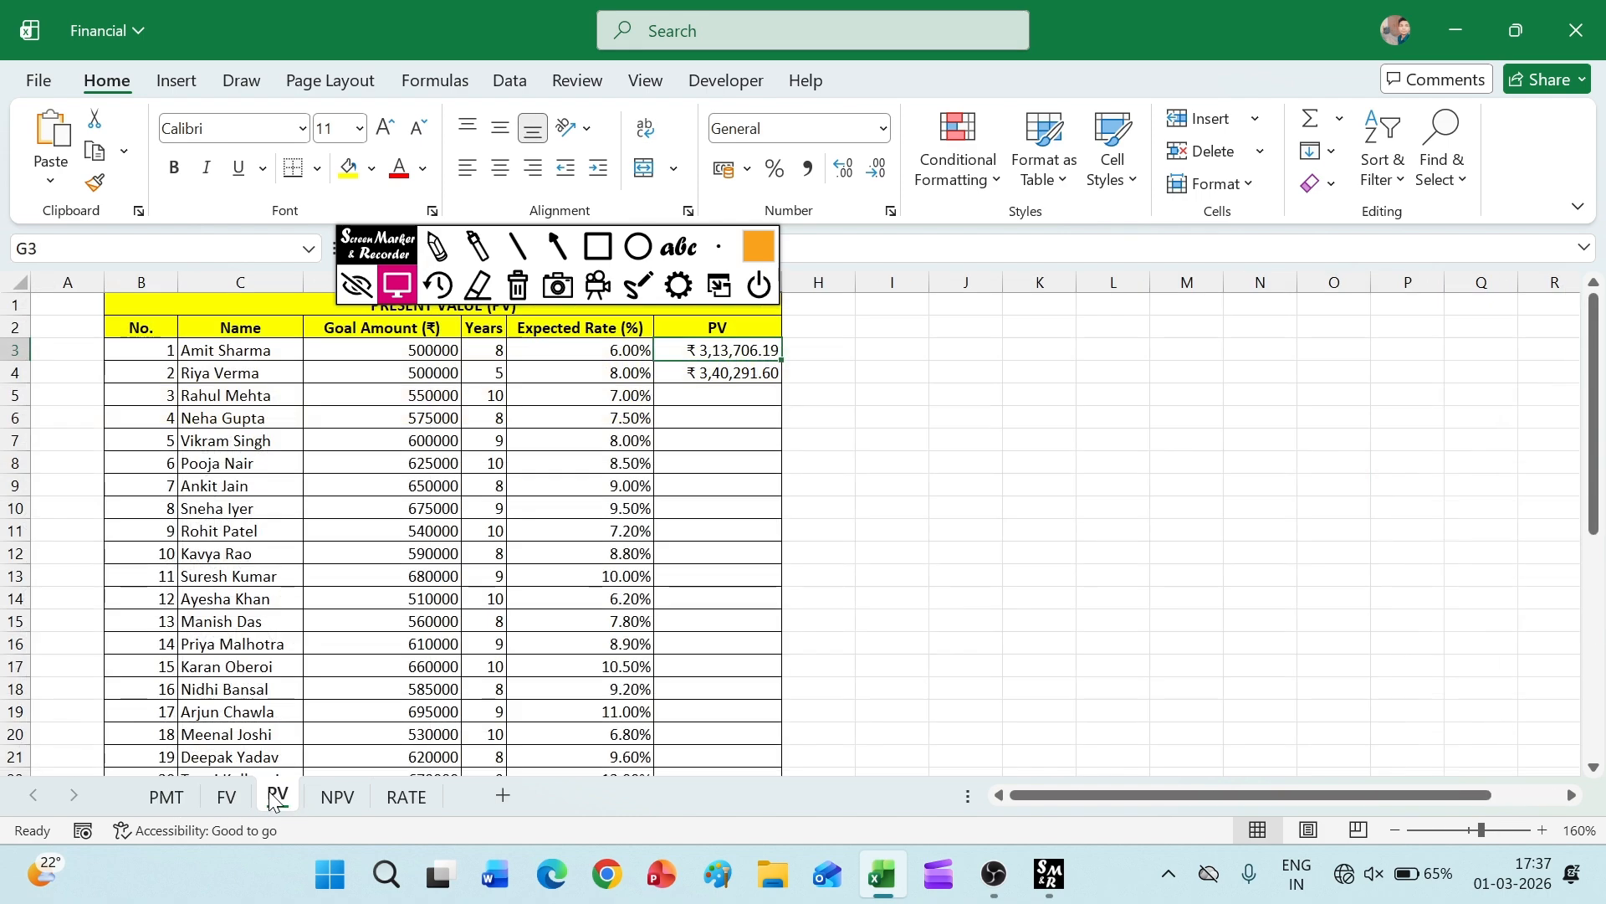
pyautogui.click(337, 796)
pyautogui.click(395, 797)
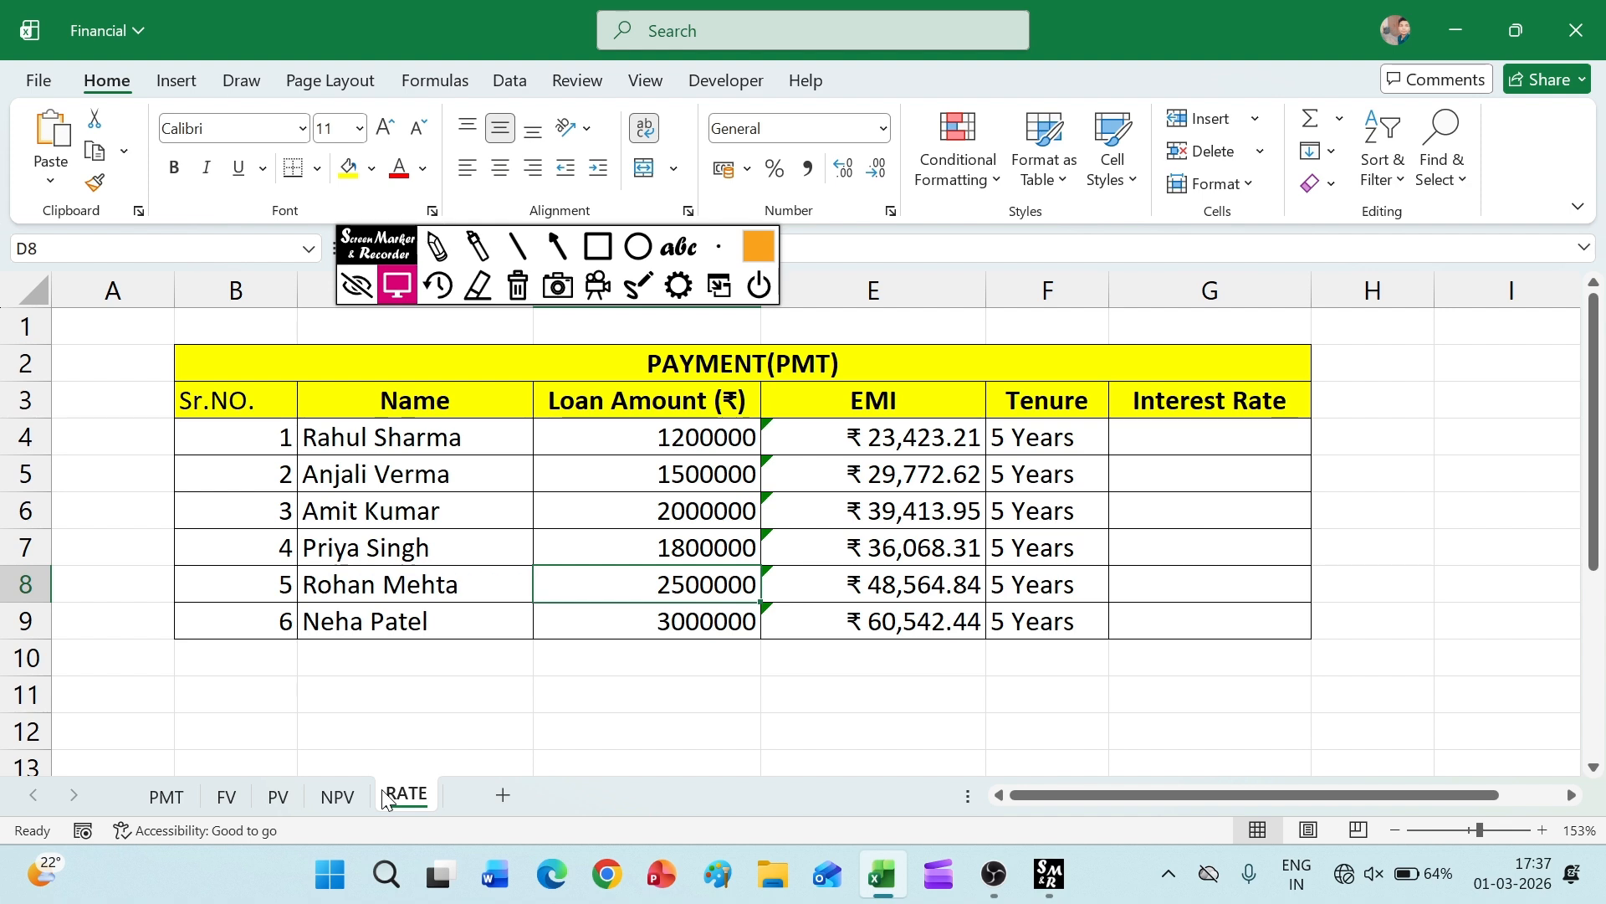
pyautogui.click(167, 799)
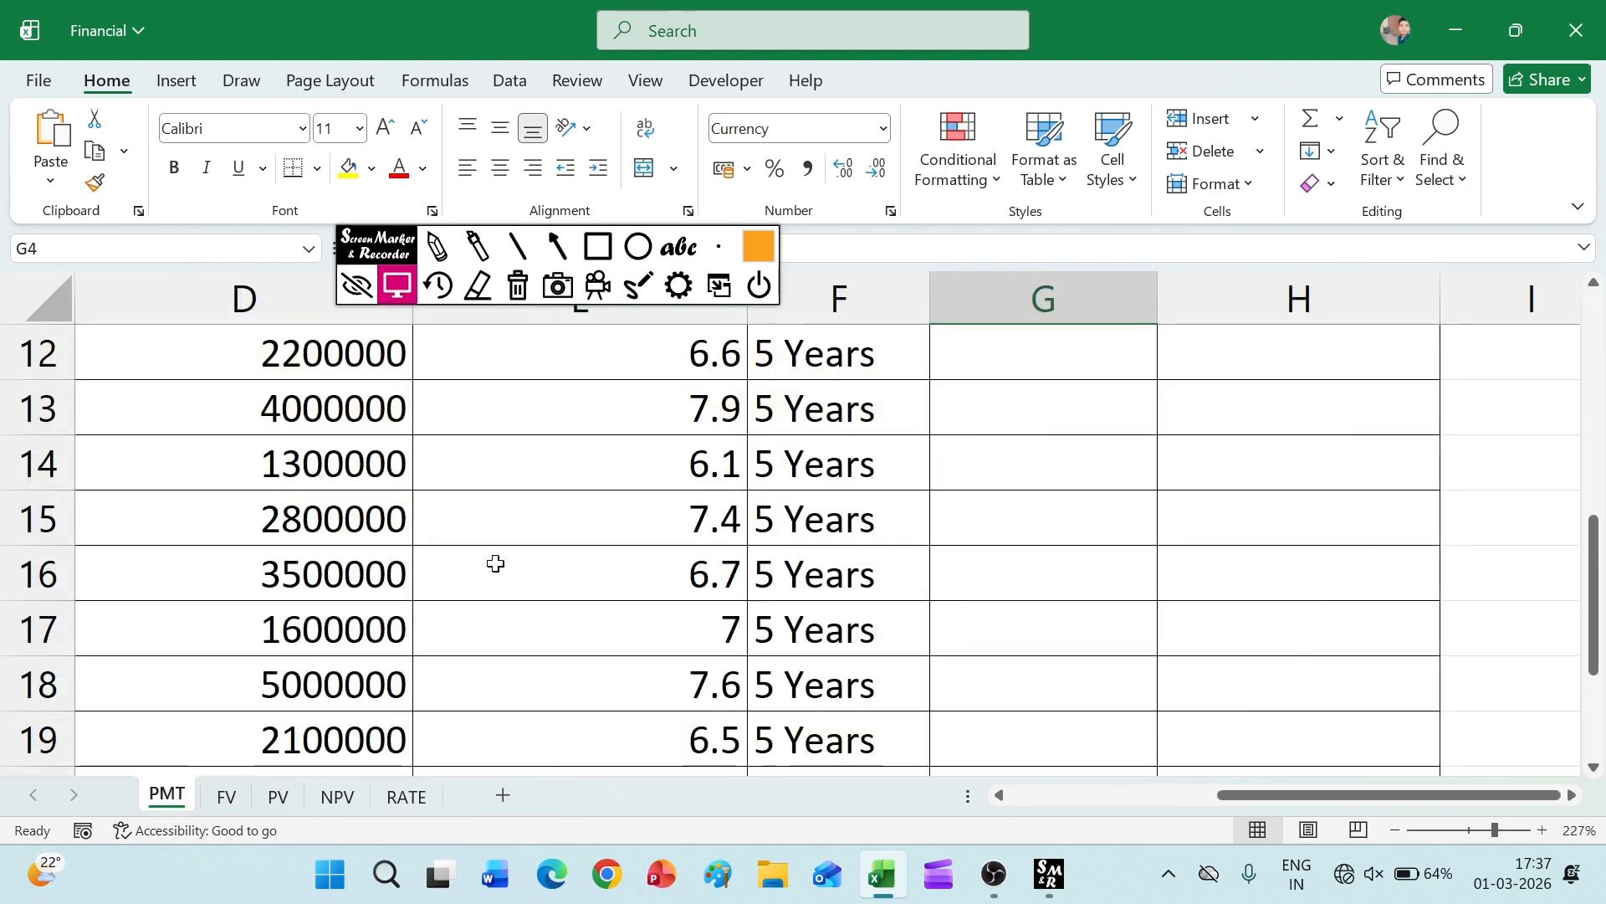
pyautogui.click(396, 797)
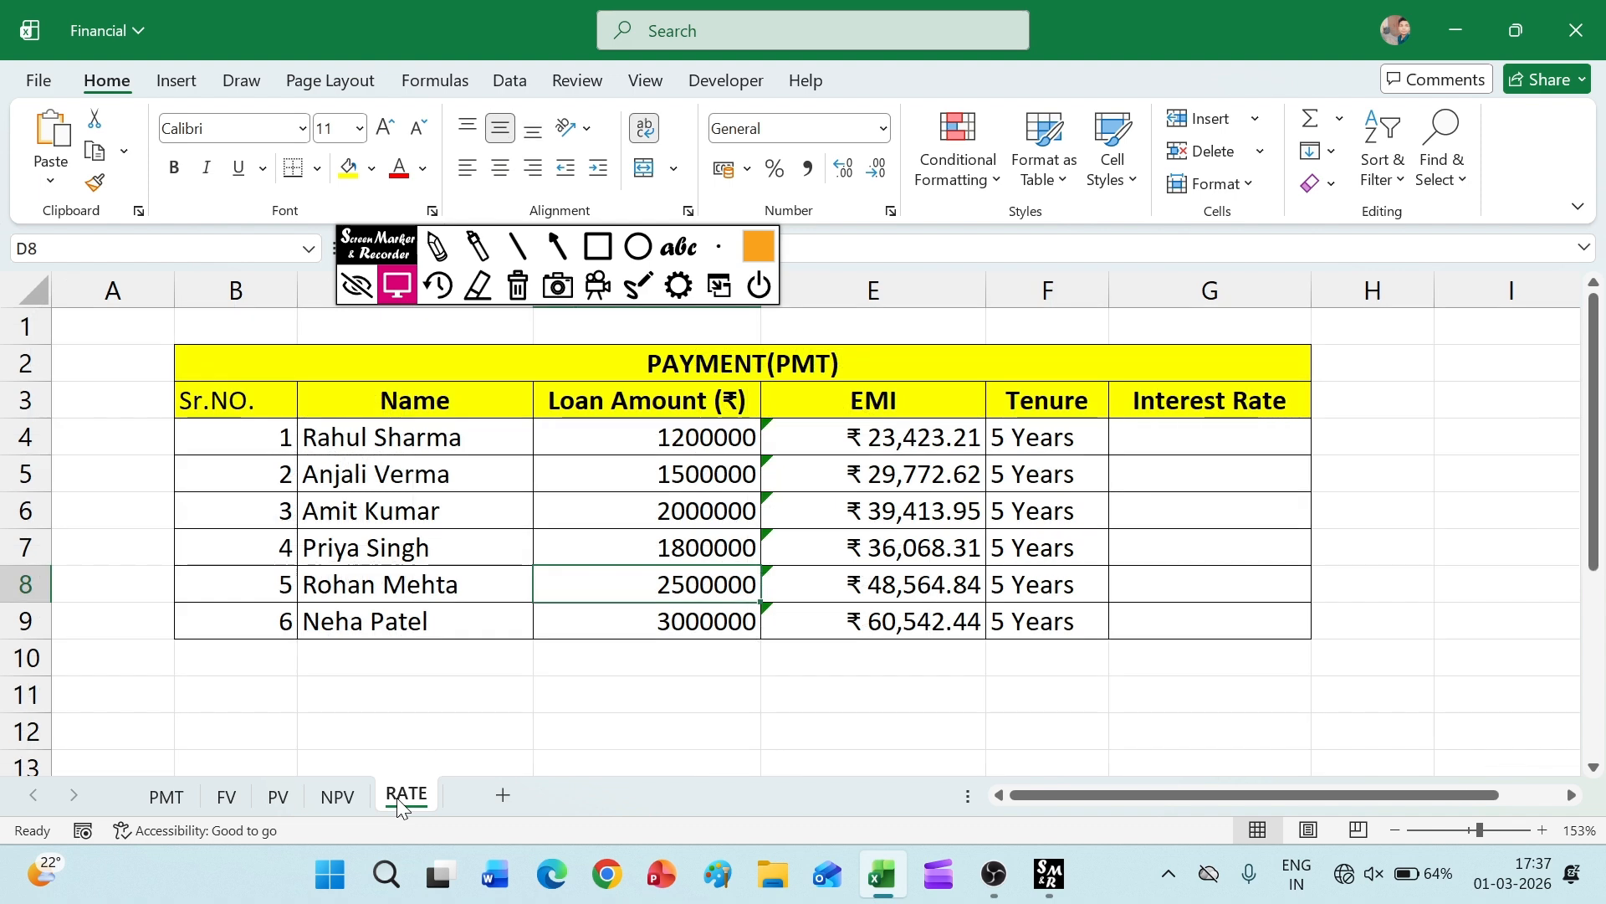
# - Insert a blank sheet row at row 5, directly below the first borrower's record
pyautogui.click(20, 468)
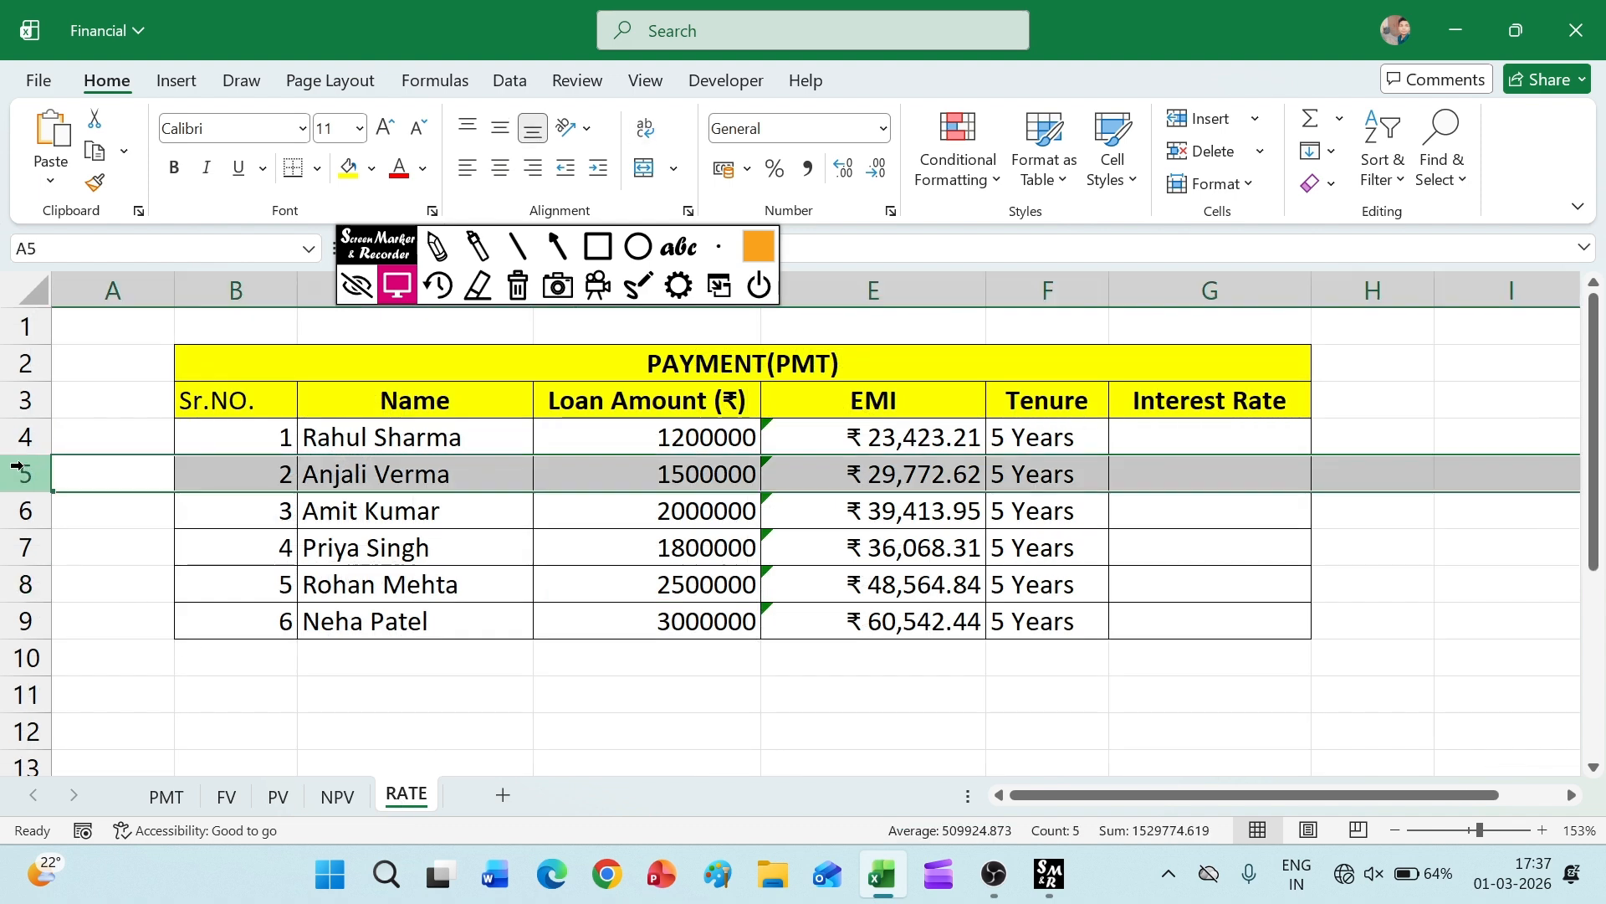
pyautogui.click(1263, 113)
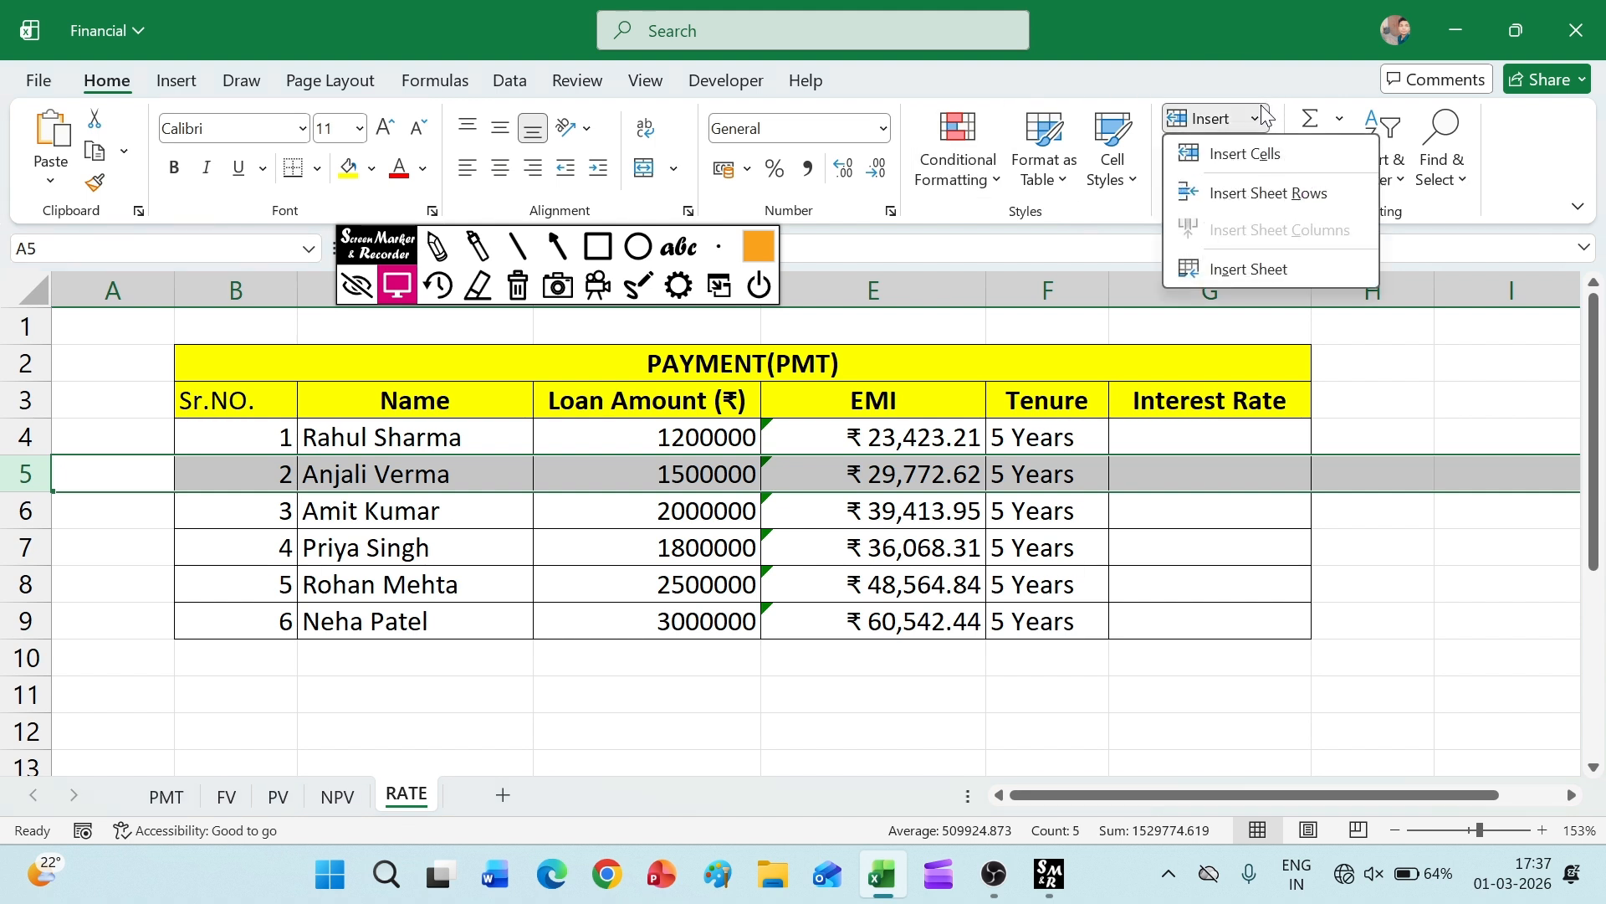
pyautogui.click(1319, 201)
pyautogui.click(1397, 623)
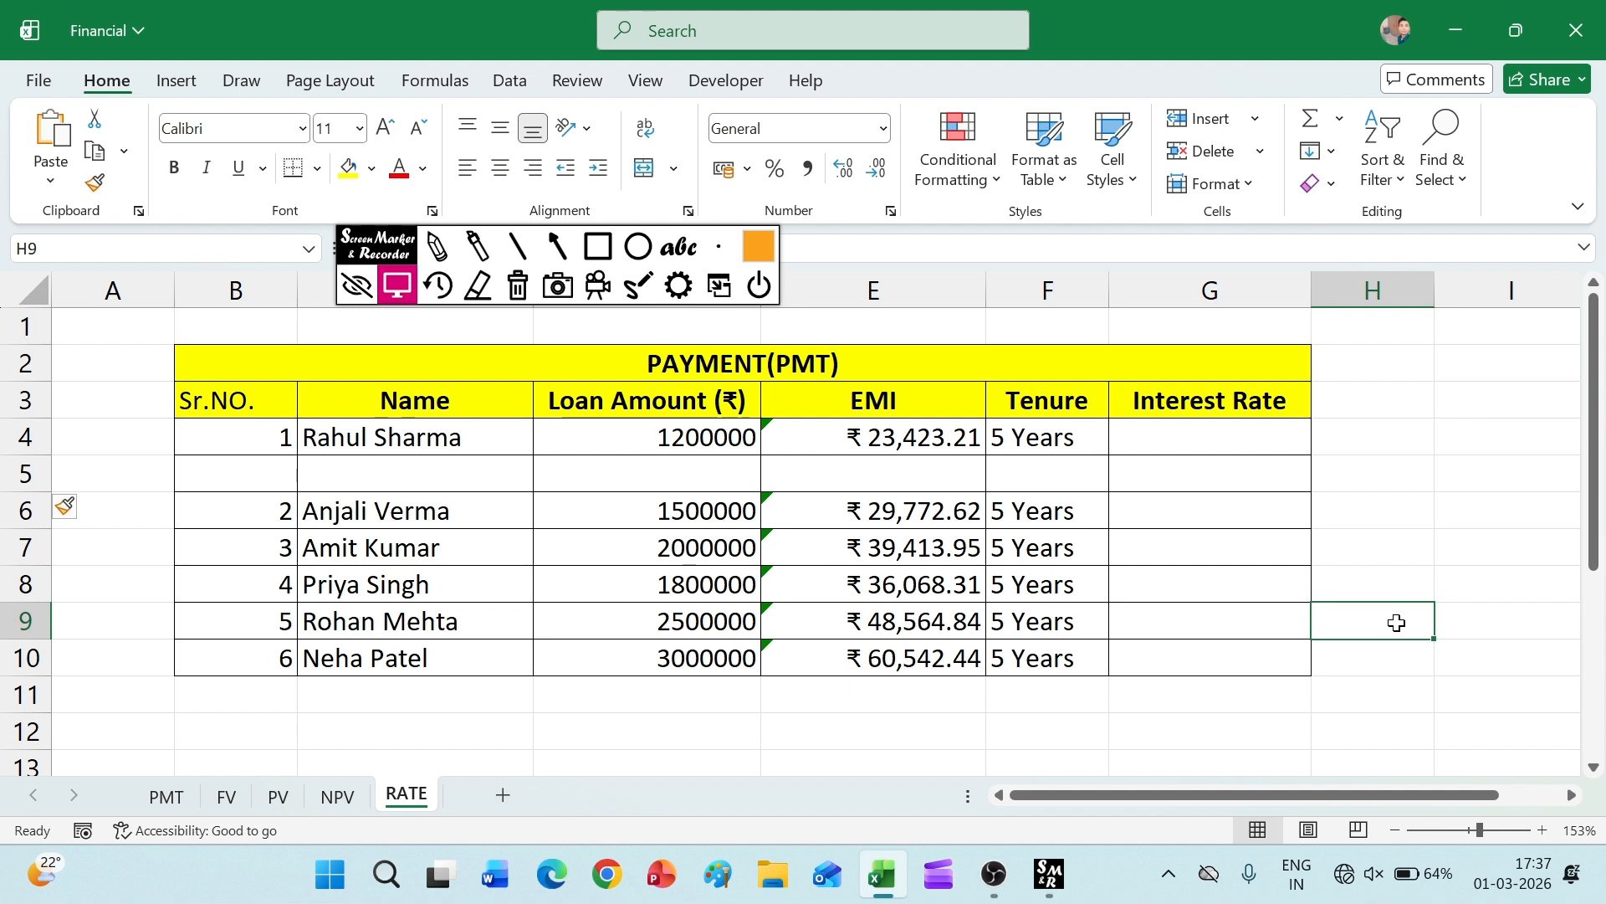
# - Insert a second blank row at row 5, above the existing empty row
pyautogui.click(11, 486)
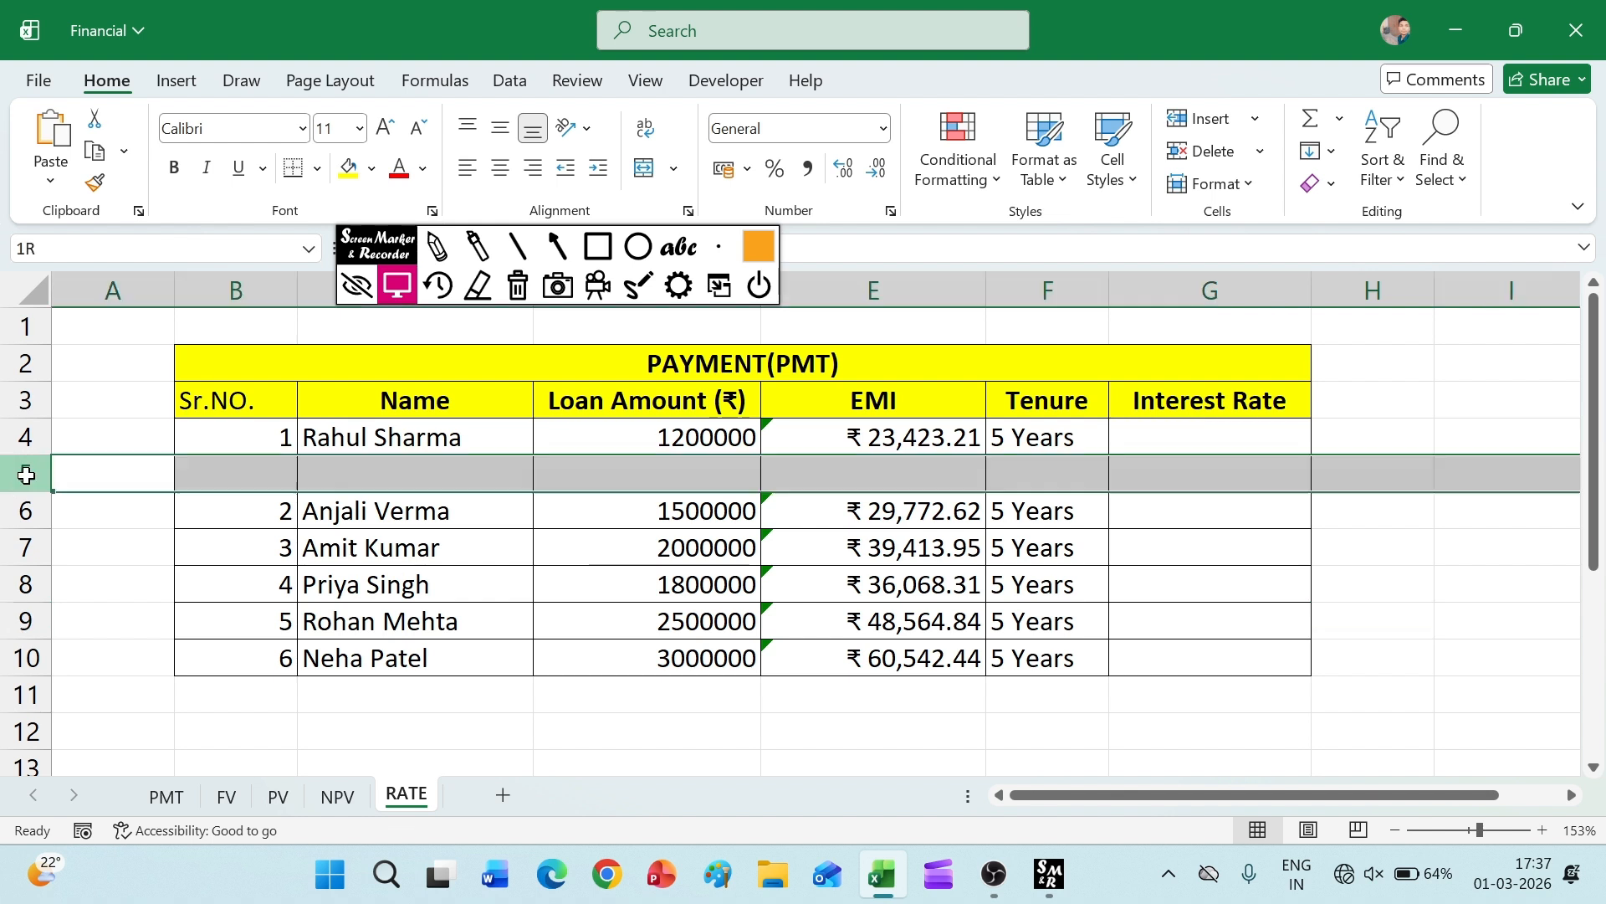
pyautogui.click(19, 474)
pyautogui.rightClick(20, 474)
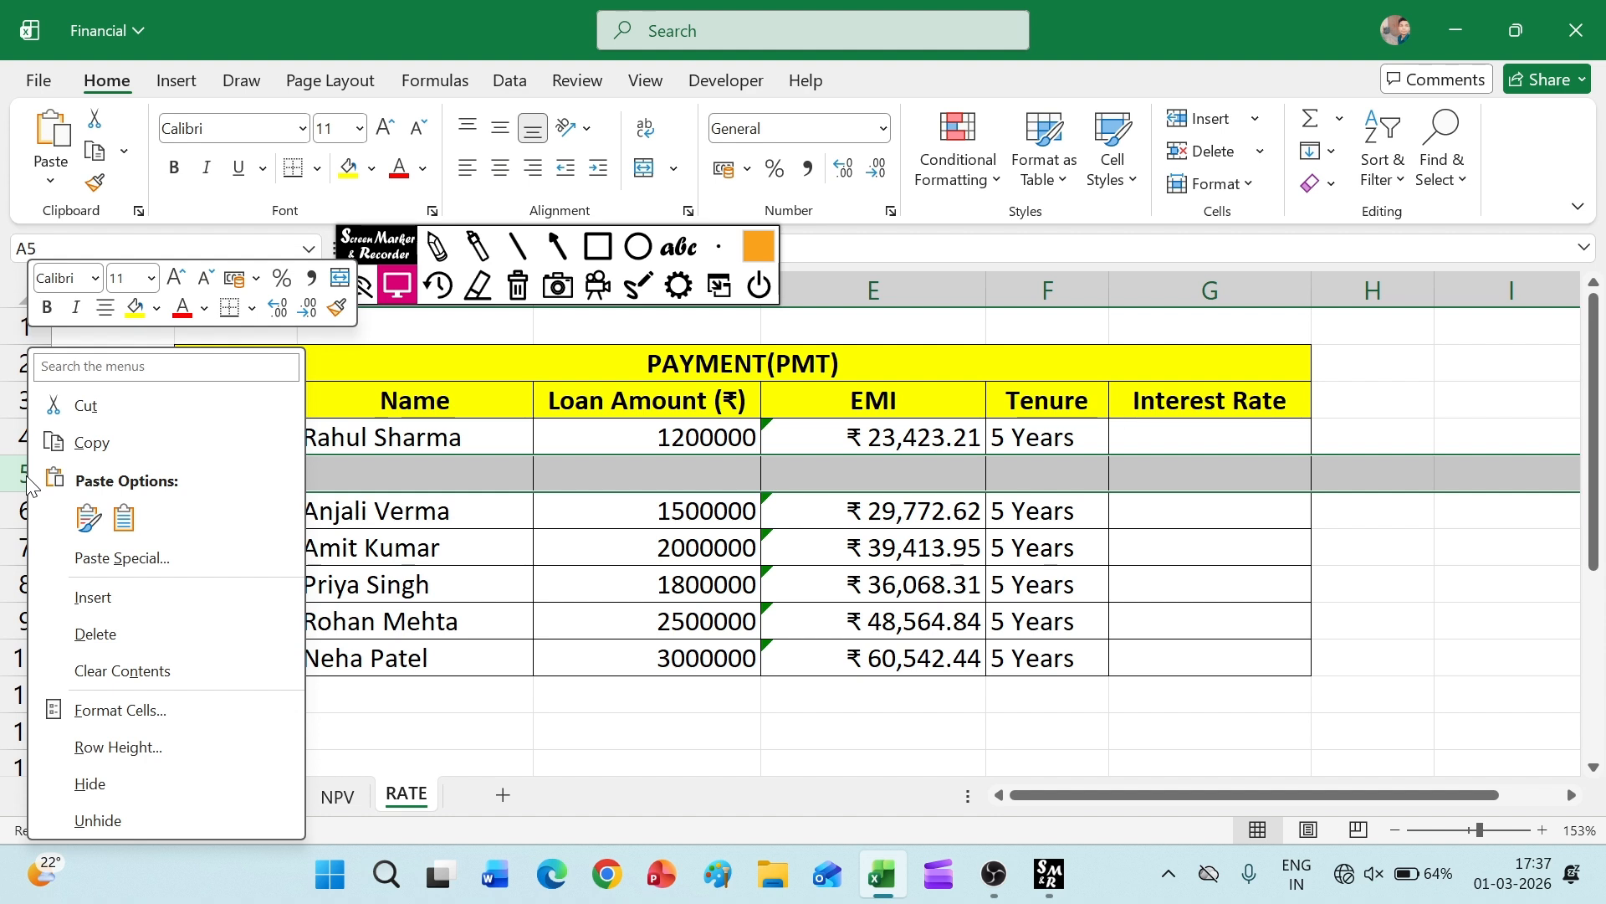
pyautogui.click(127, 606)
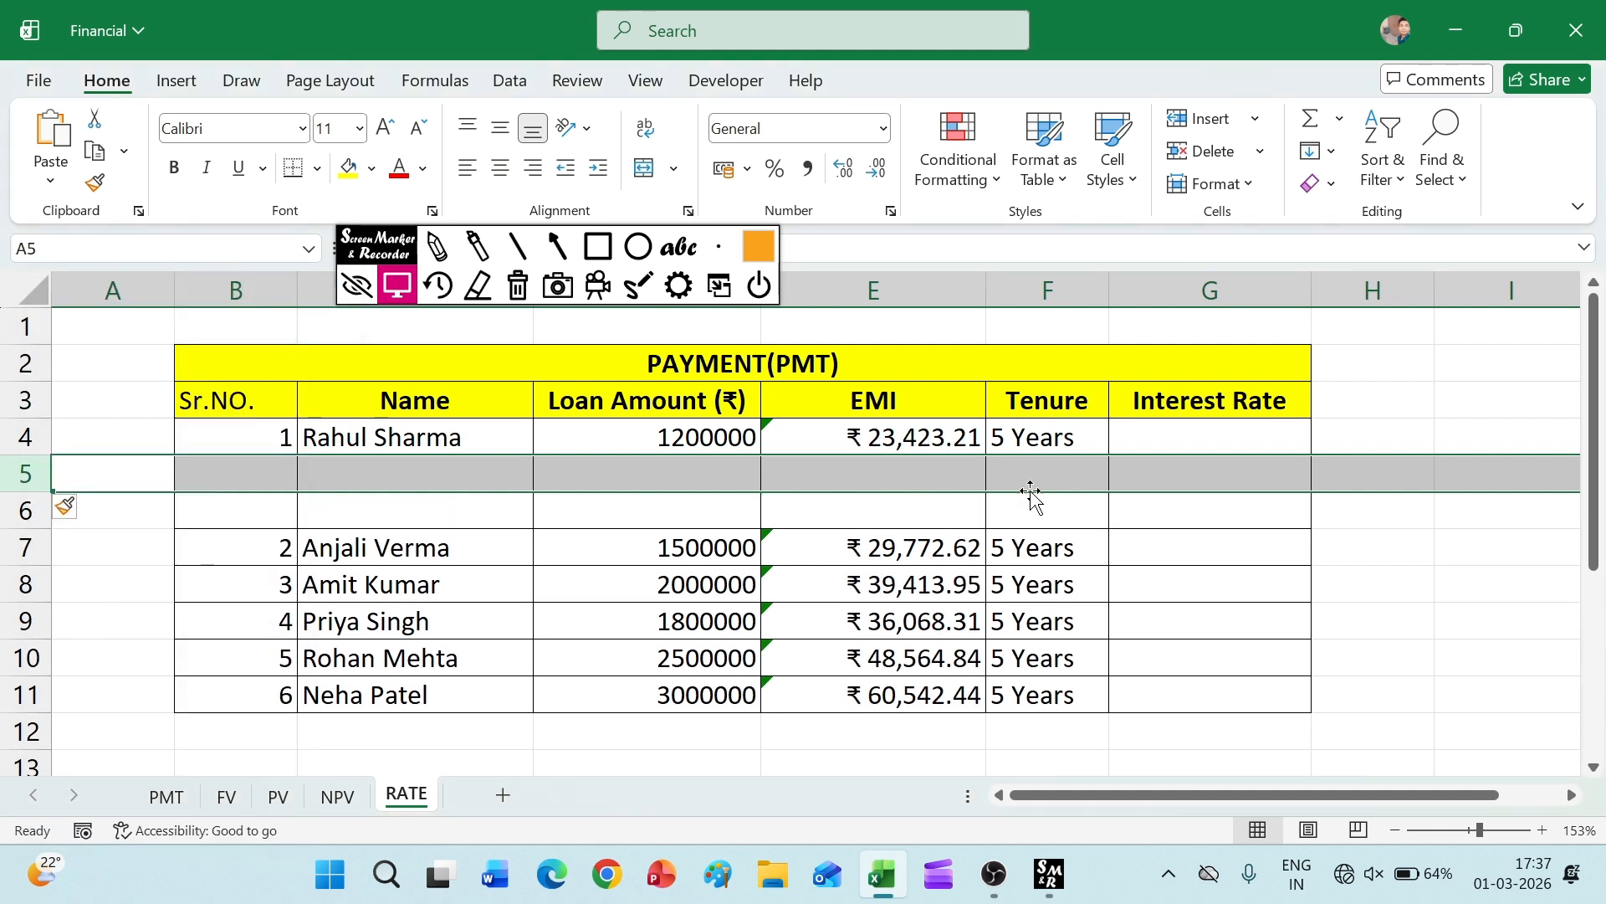
pyautogui.click(1323, 503)
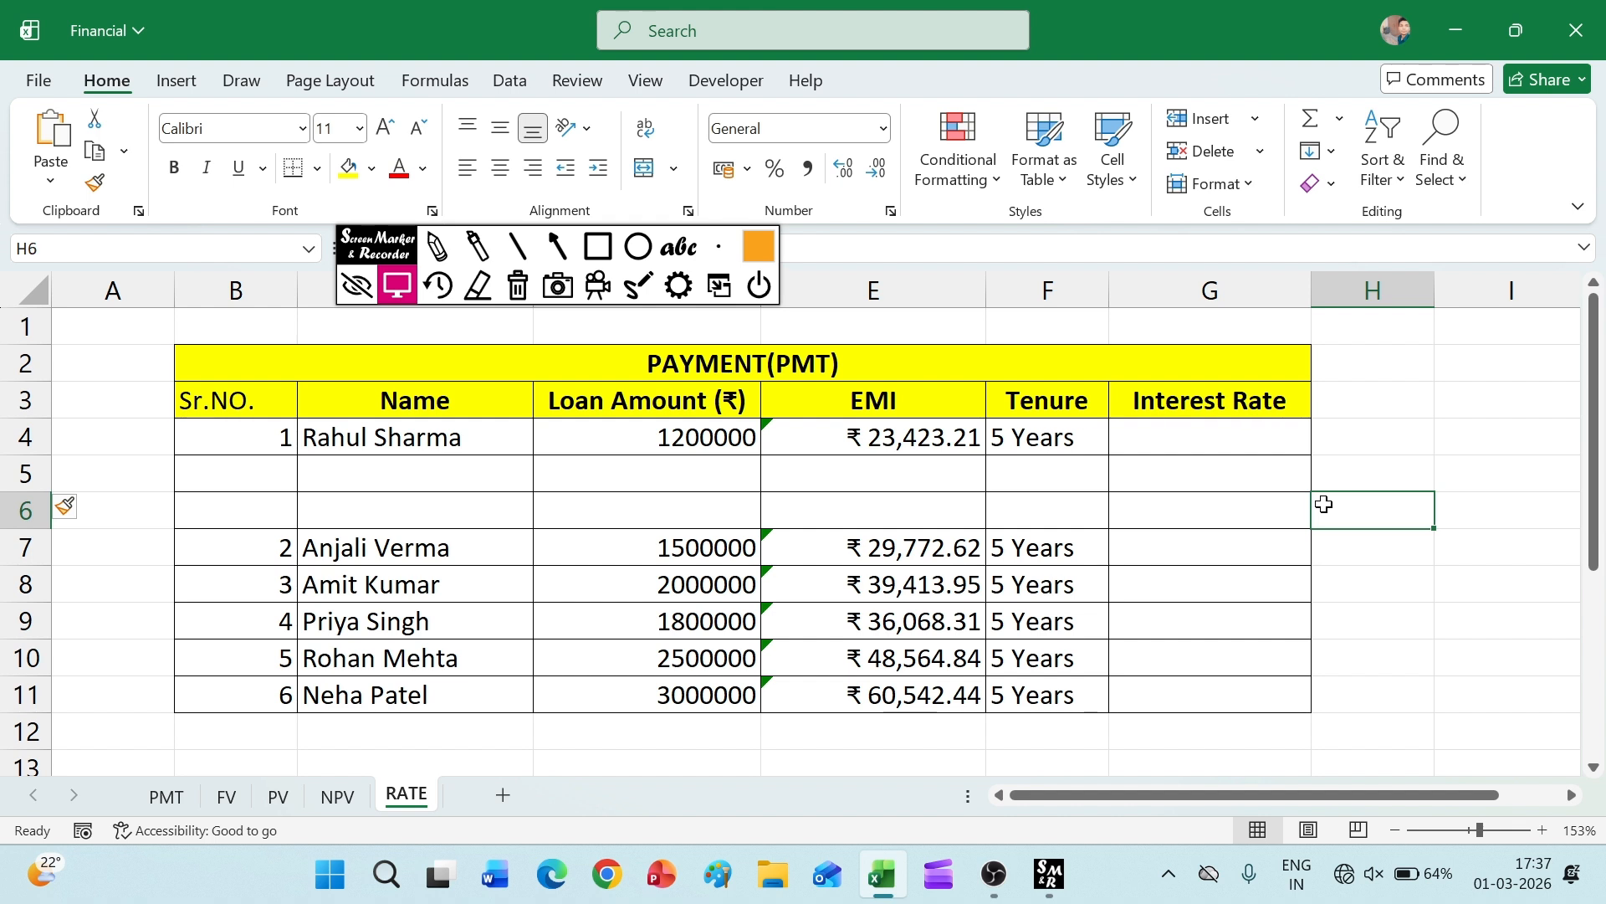
# - Insert a third blank sheet row at row 6, within the gap between the first and second borrowers' records
pyautogui.click(26, 439)
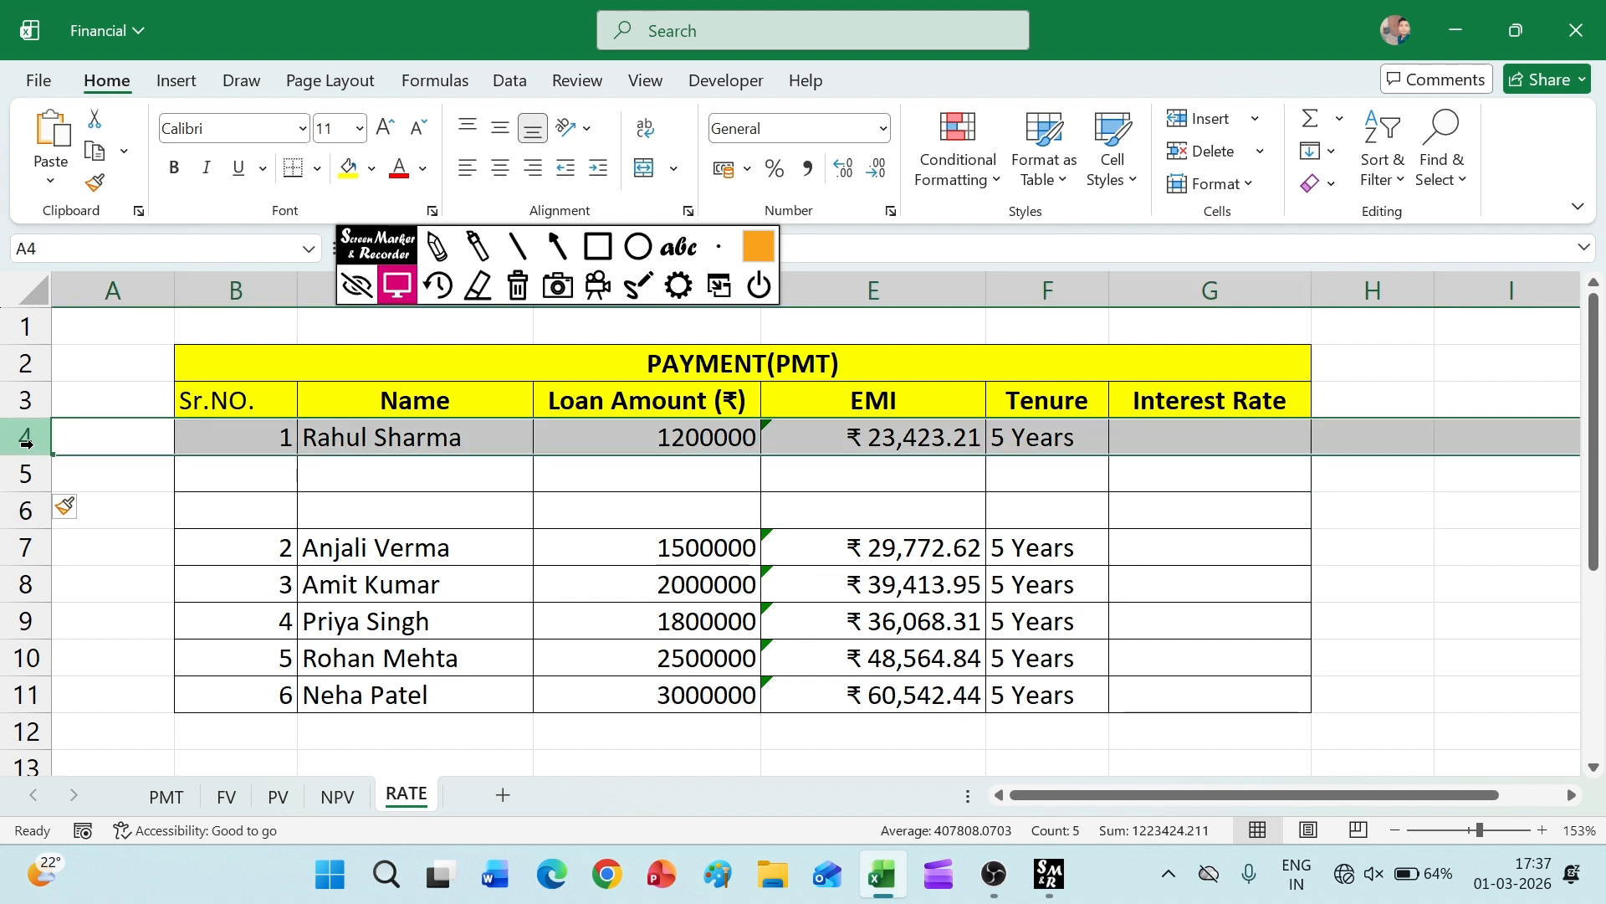
pyautogui.click(136, 499)
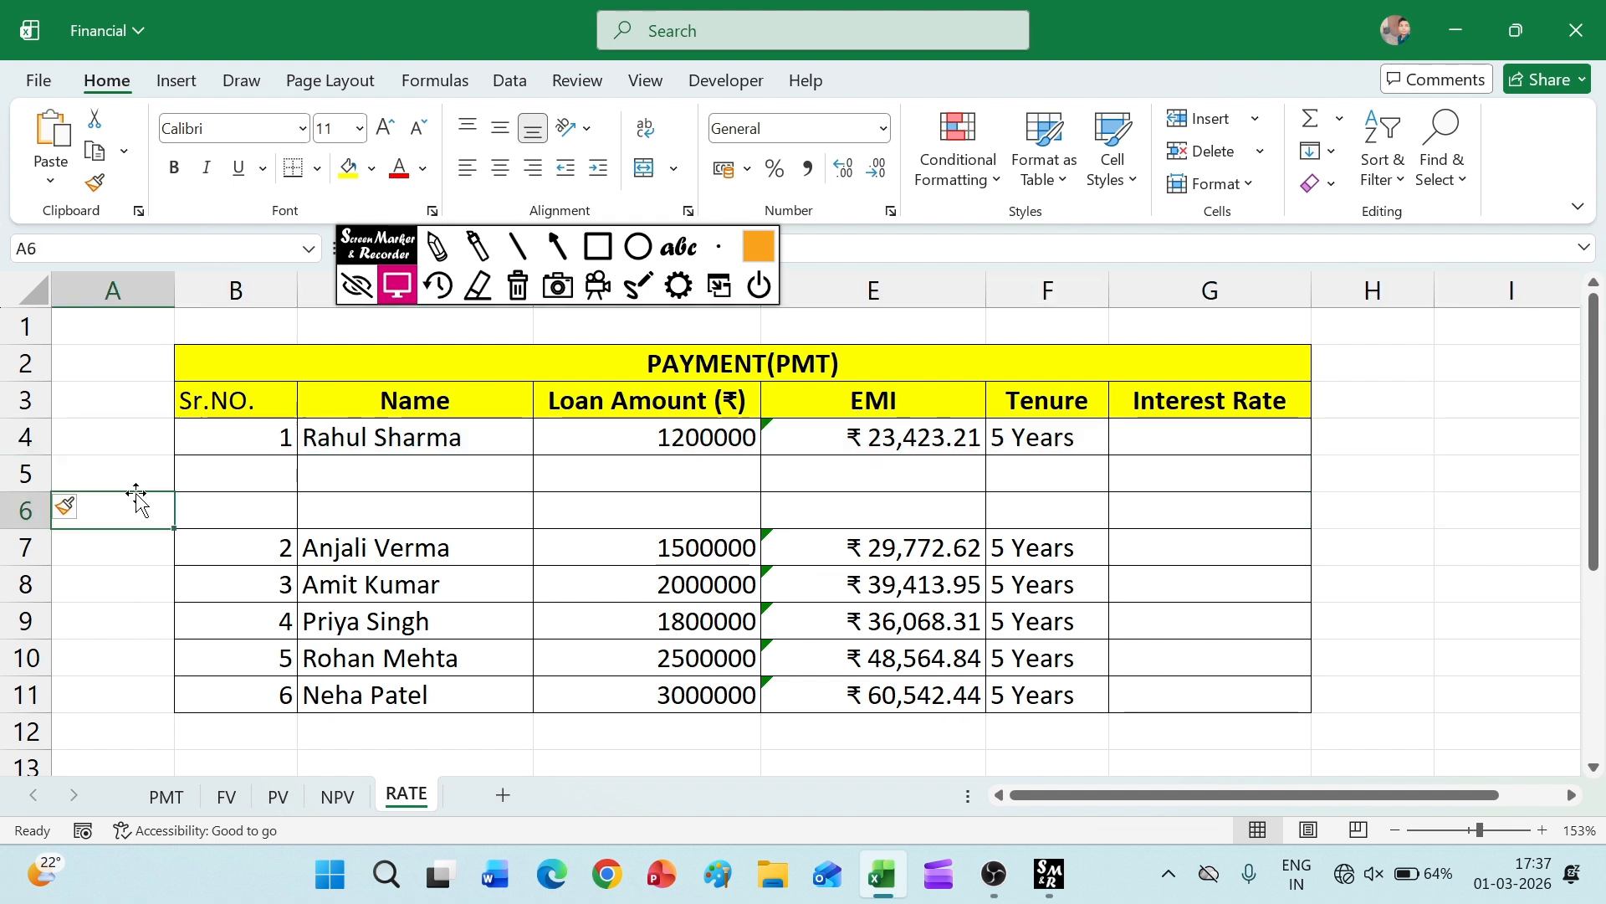
pyautogui.press('alt')
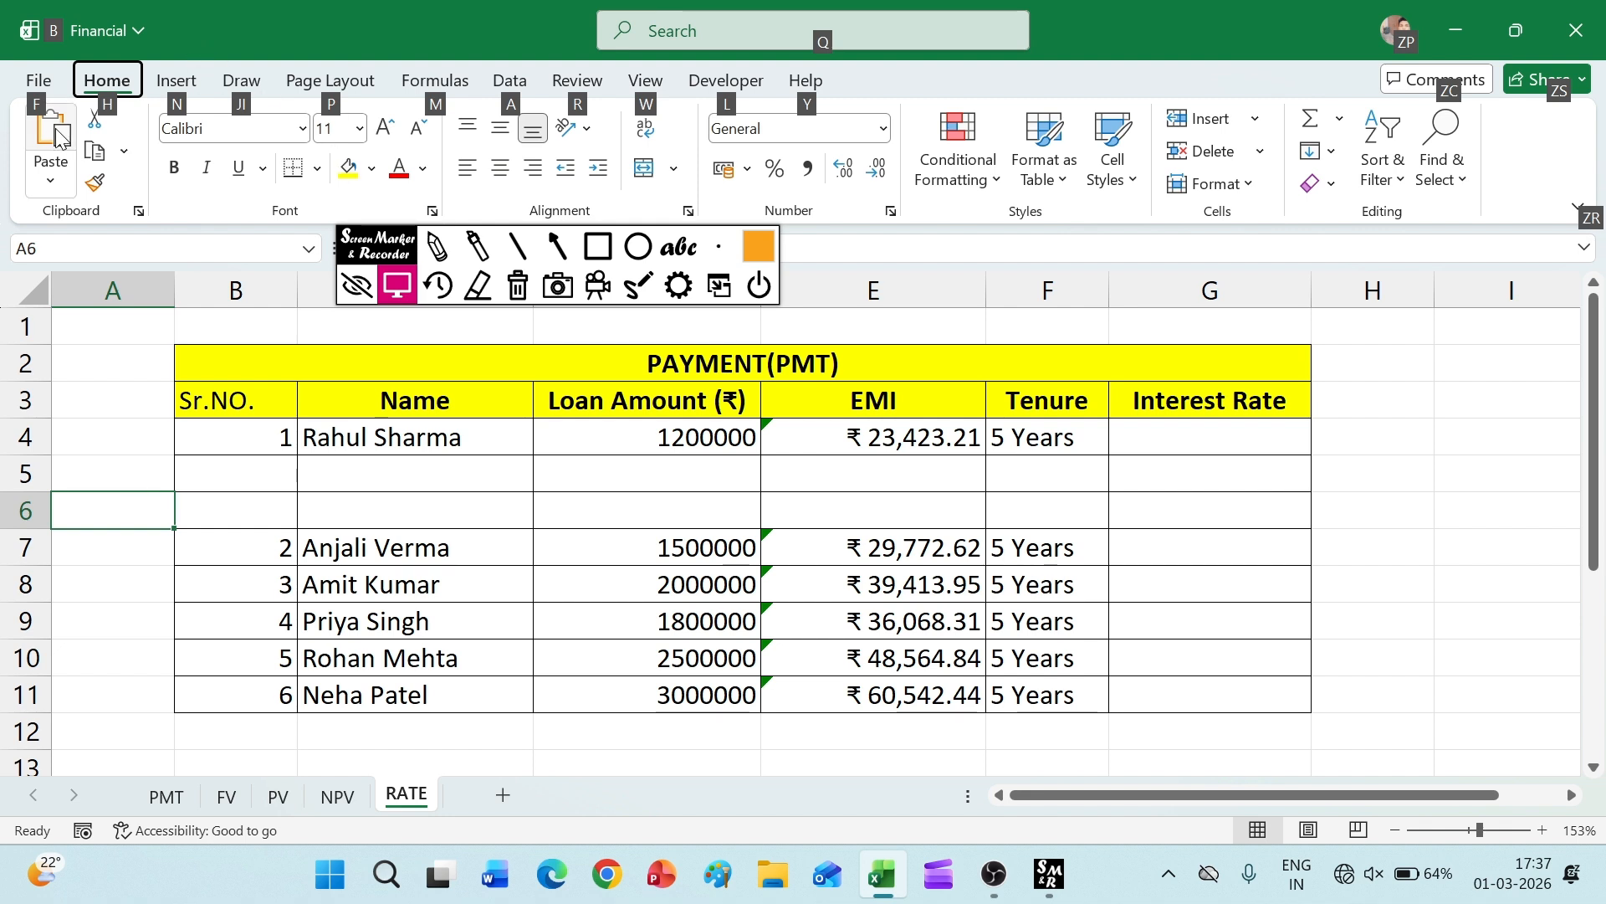
pyautogui.press('h')
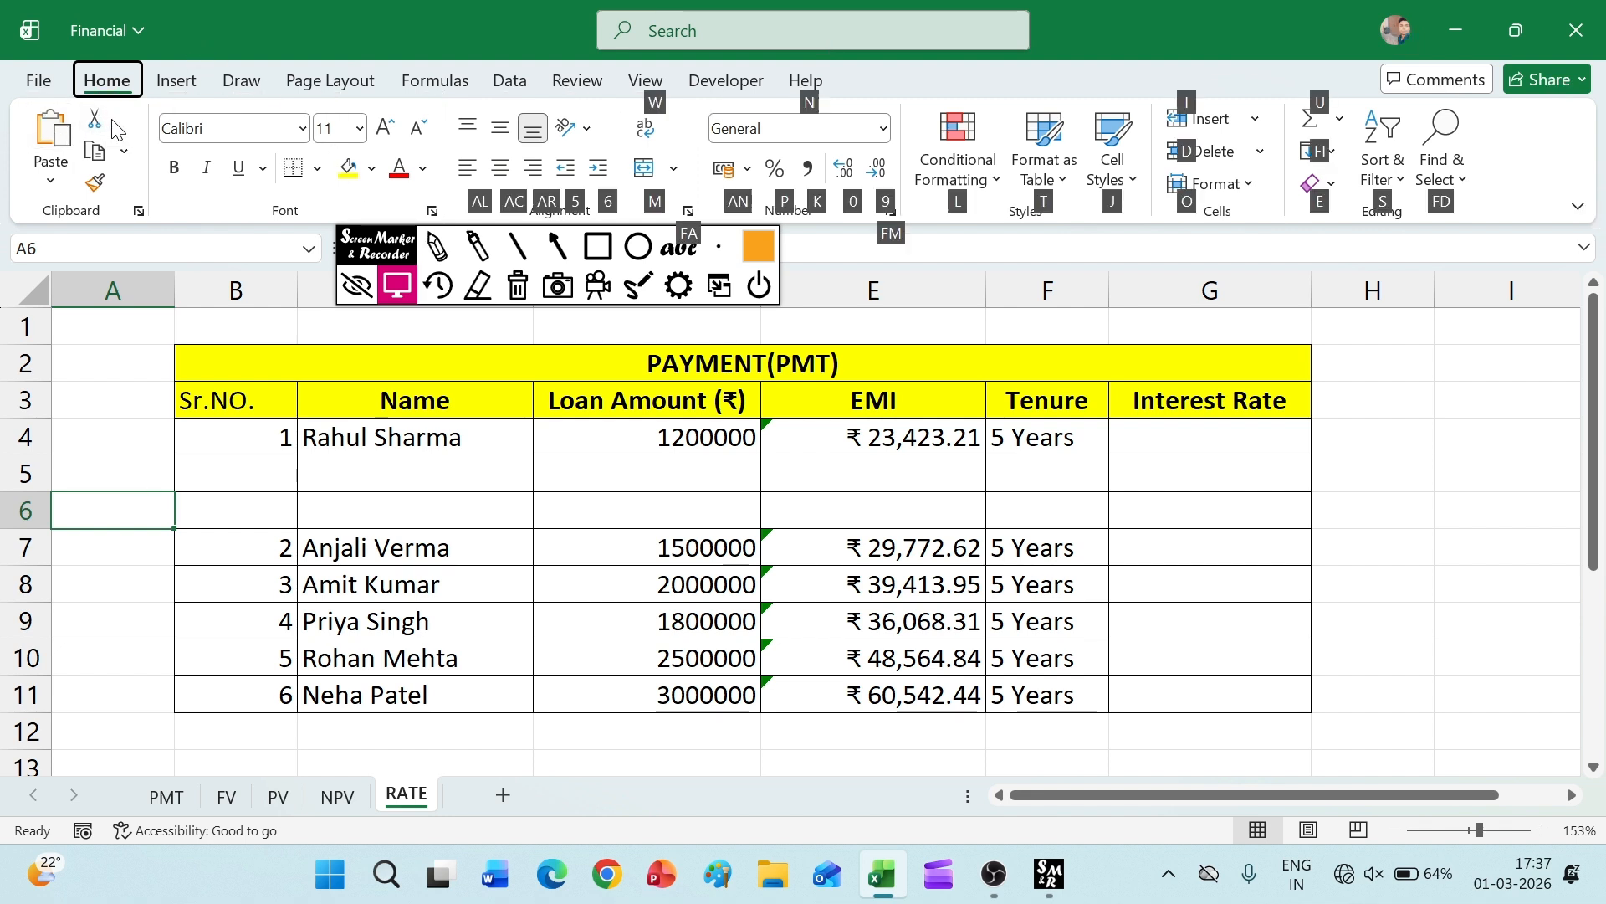
pyautogui.press('i')
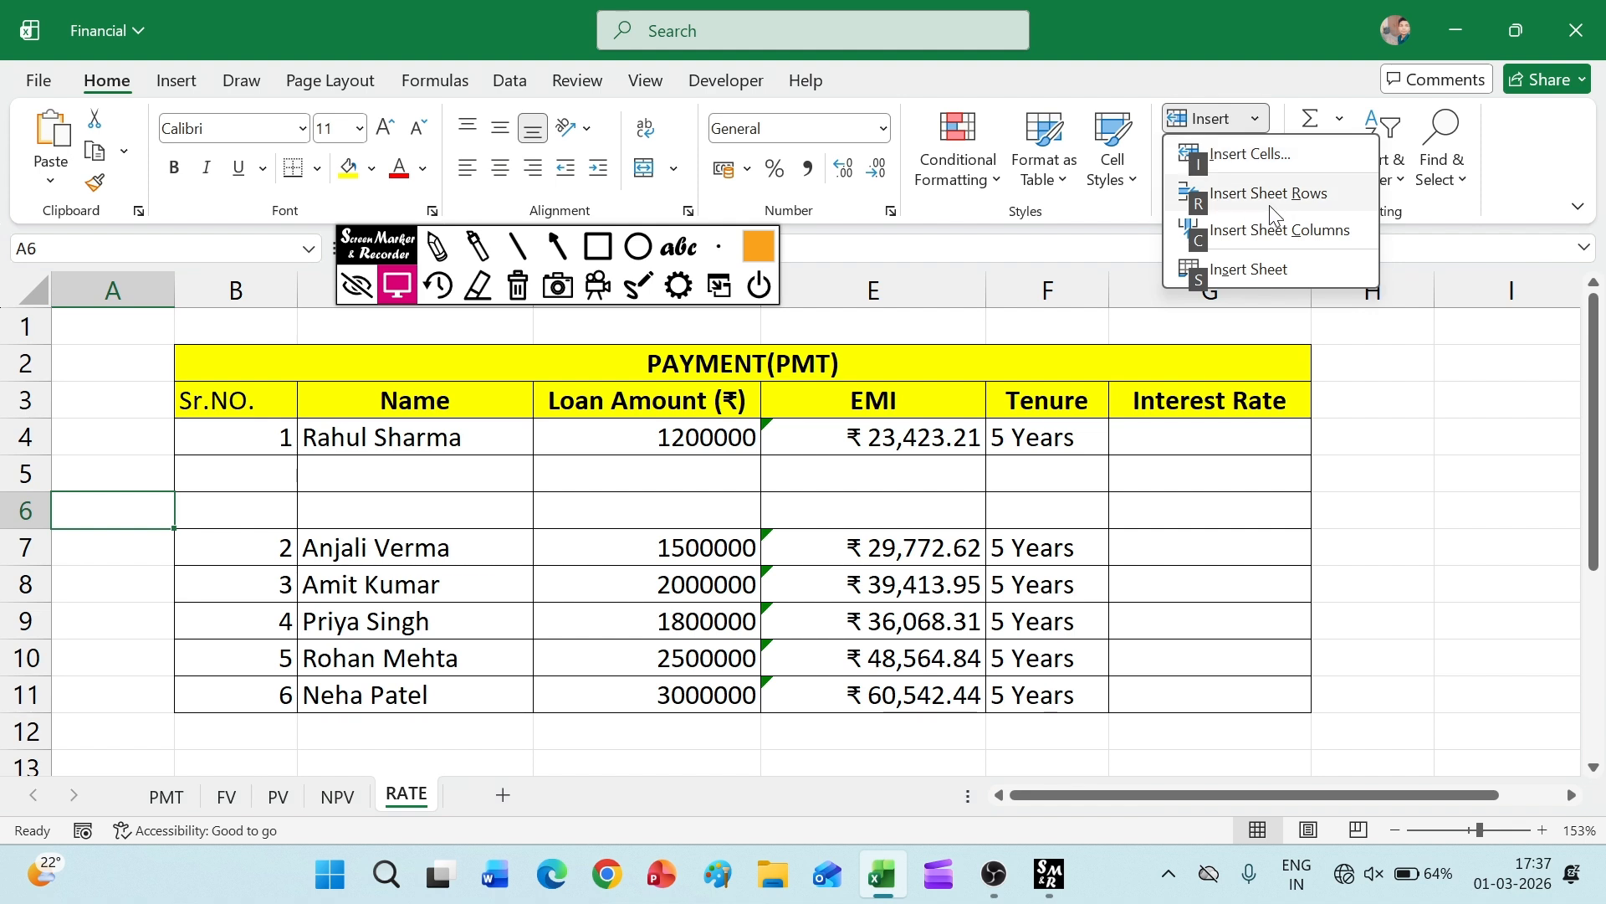
pyautogui.press('r')
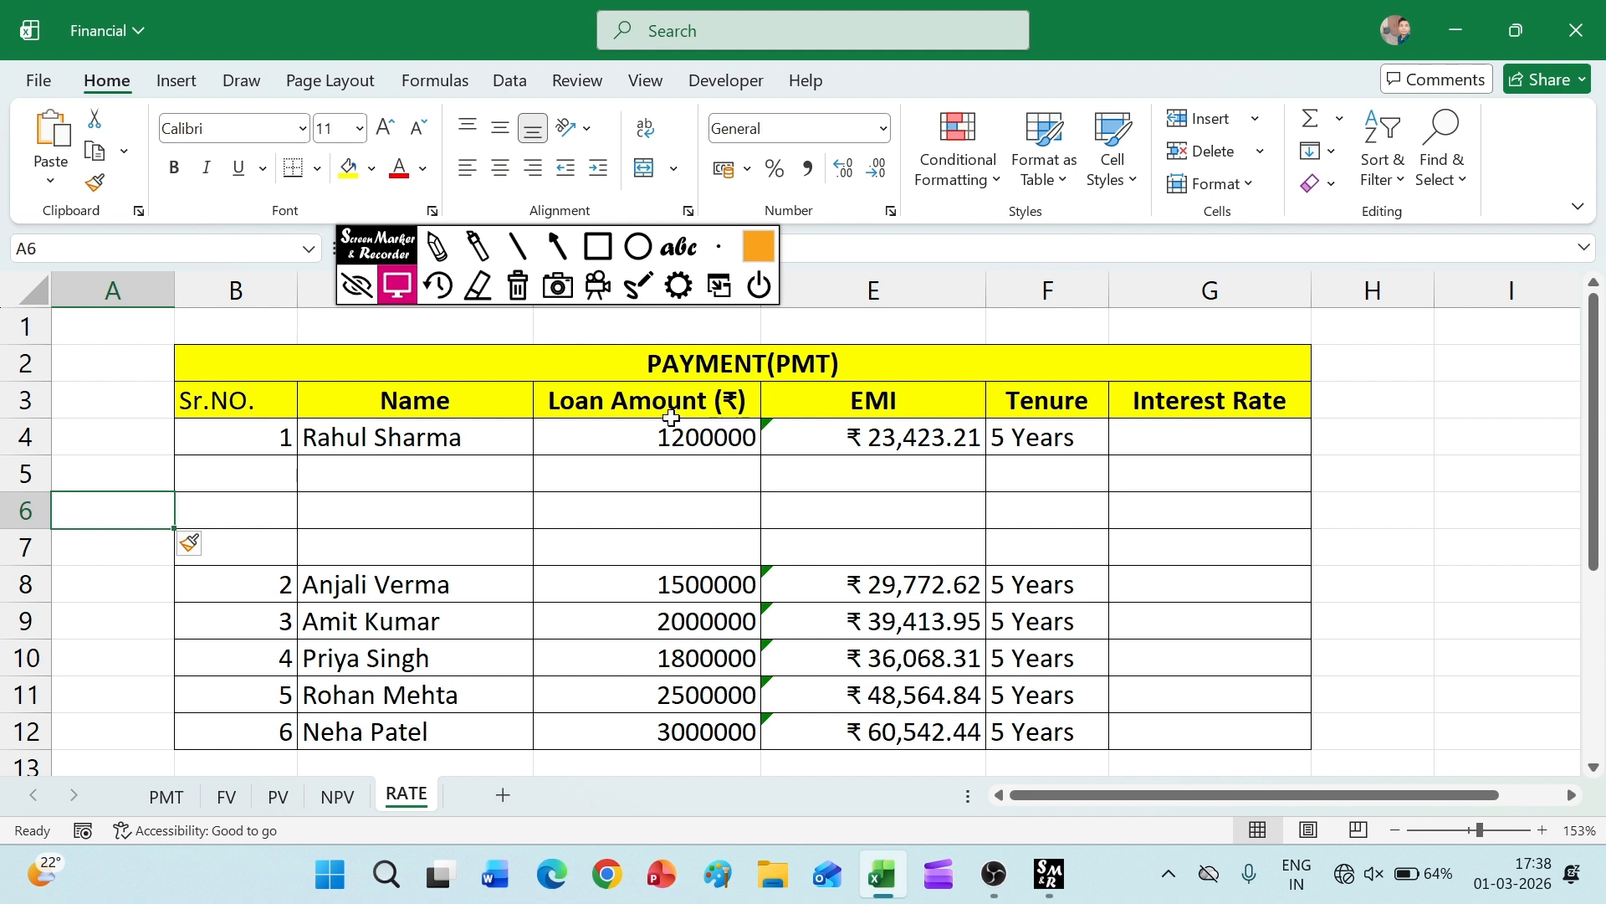
# - Insert a blank sheet column at column G, between the Tenure and Interest Rate columns
pyautogui.click(22, 474)
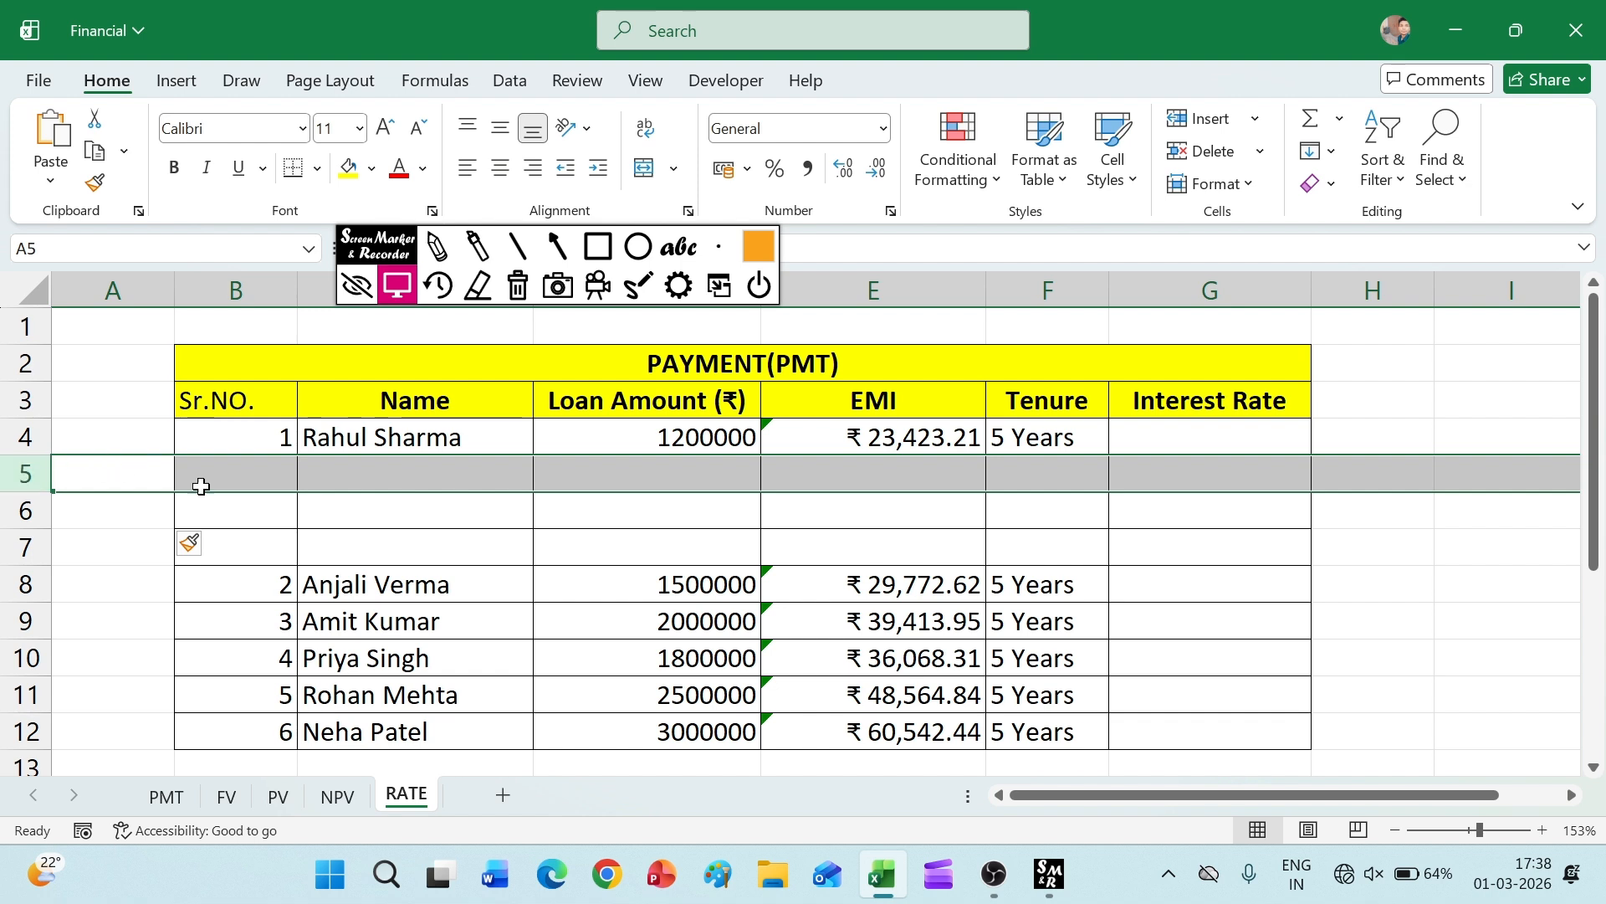
pyautogui.click(255, 284)
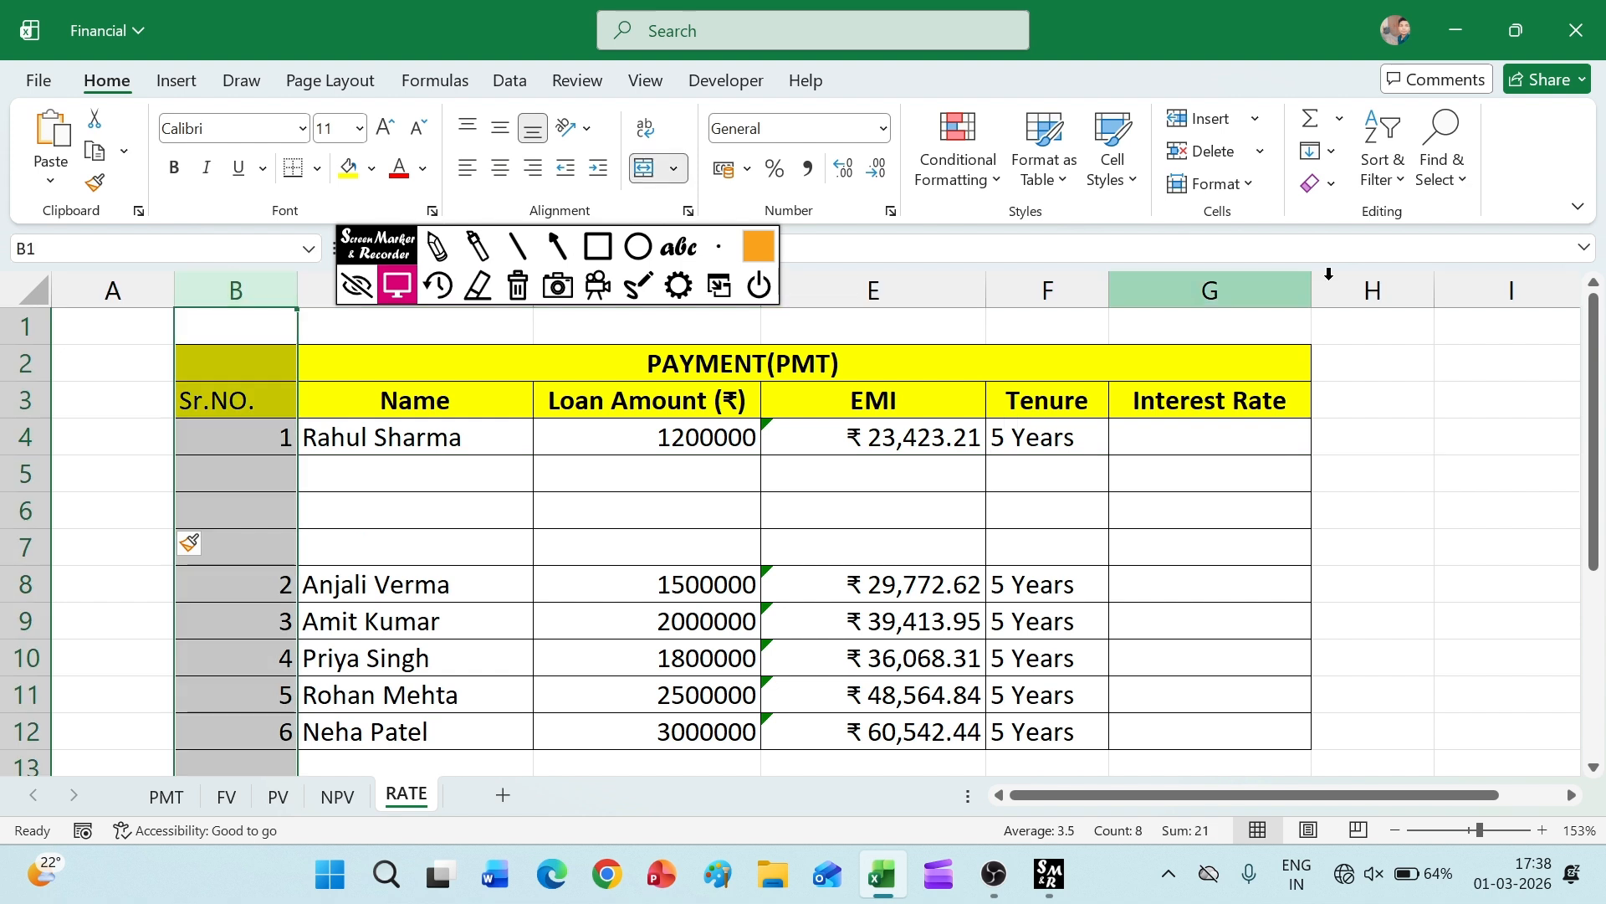
pyautogui.click(1259, 285)
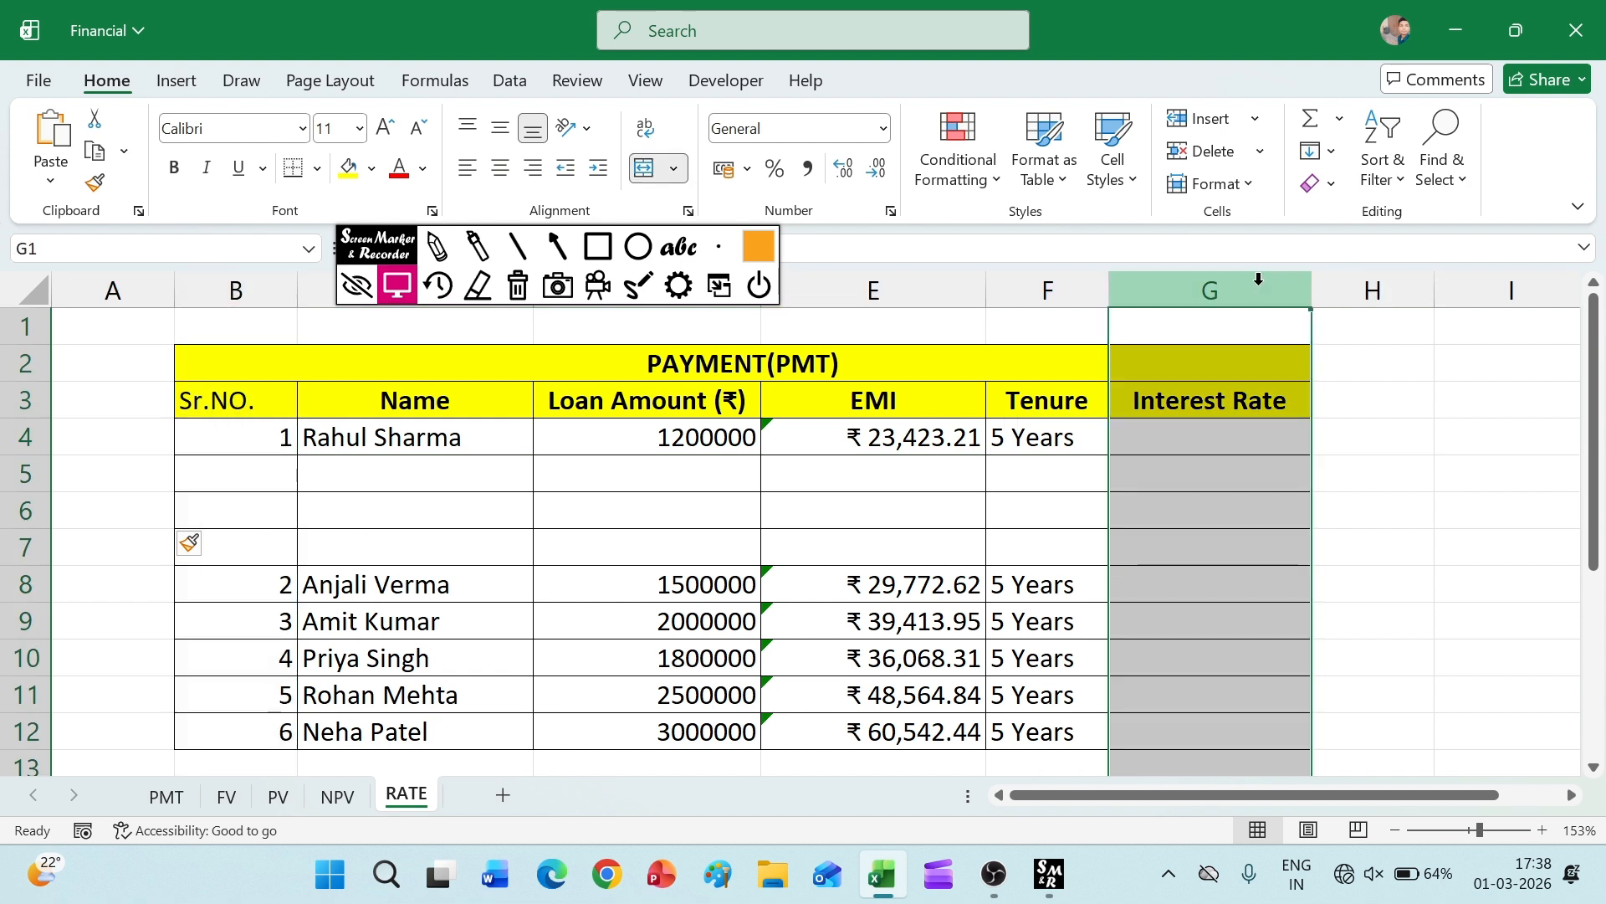
pyautogui.click(1259, 124)
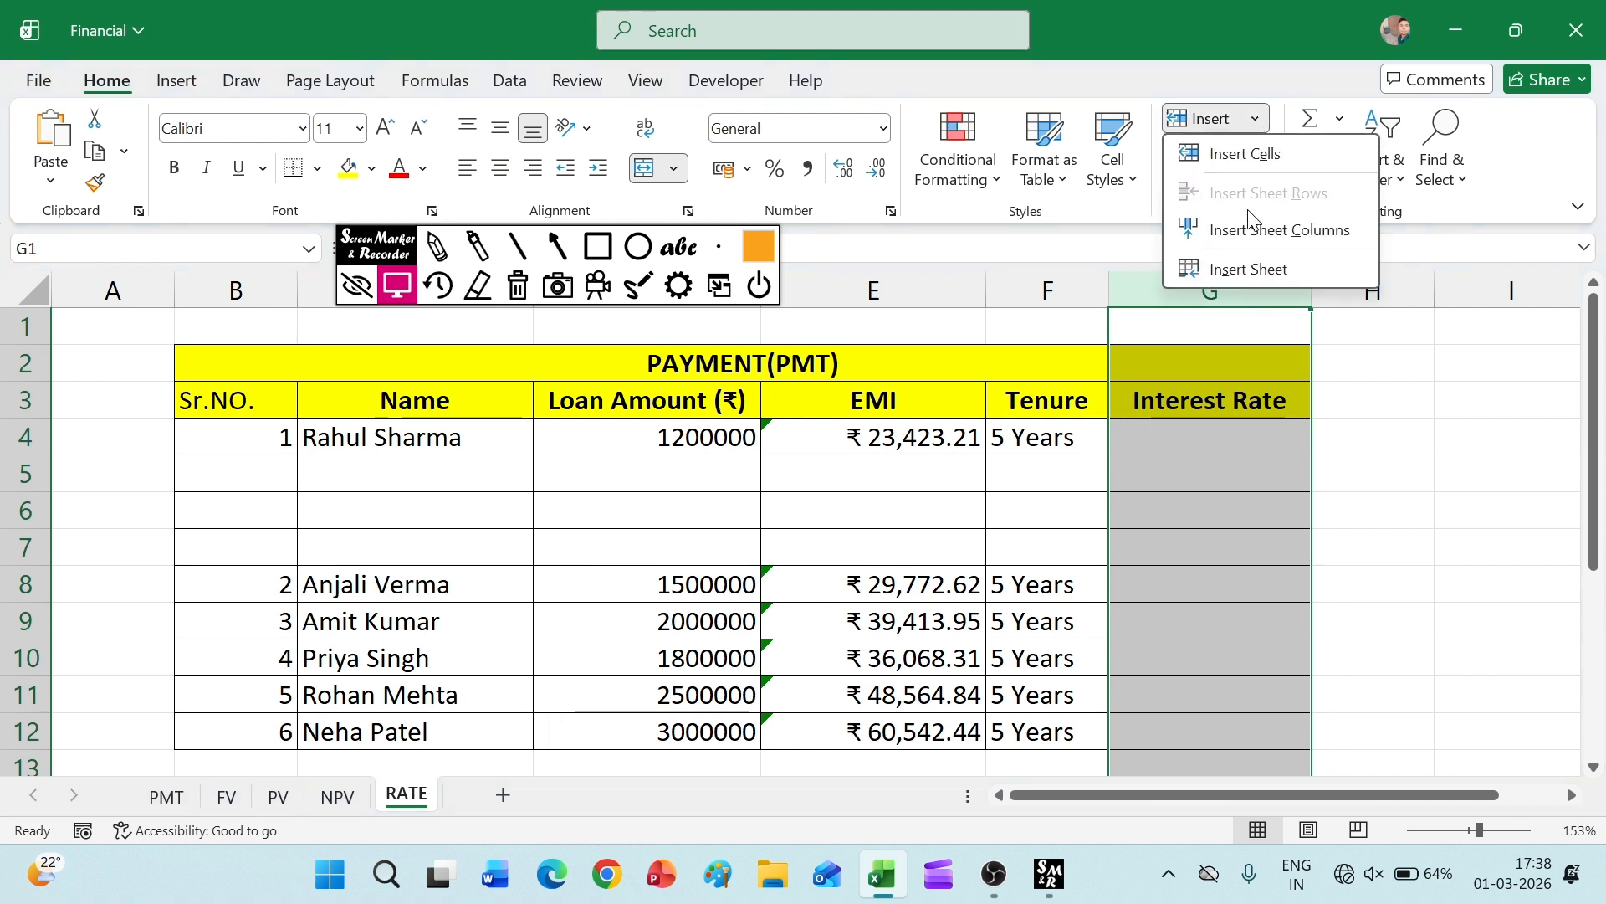
pyautogui.click(1270, 232)
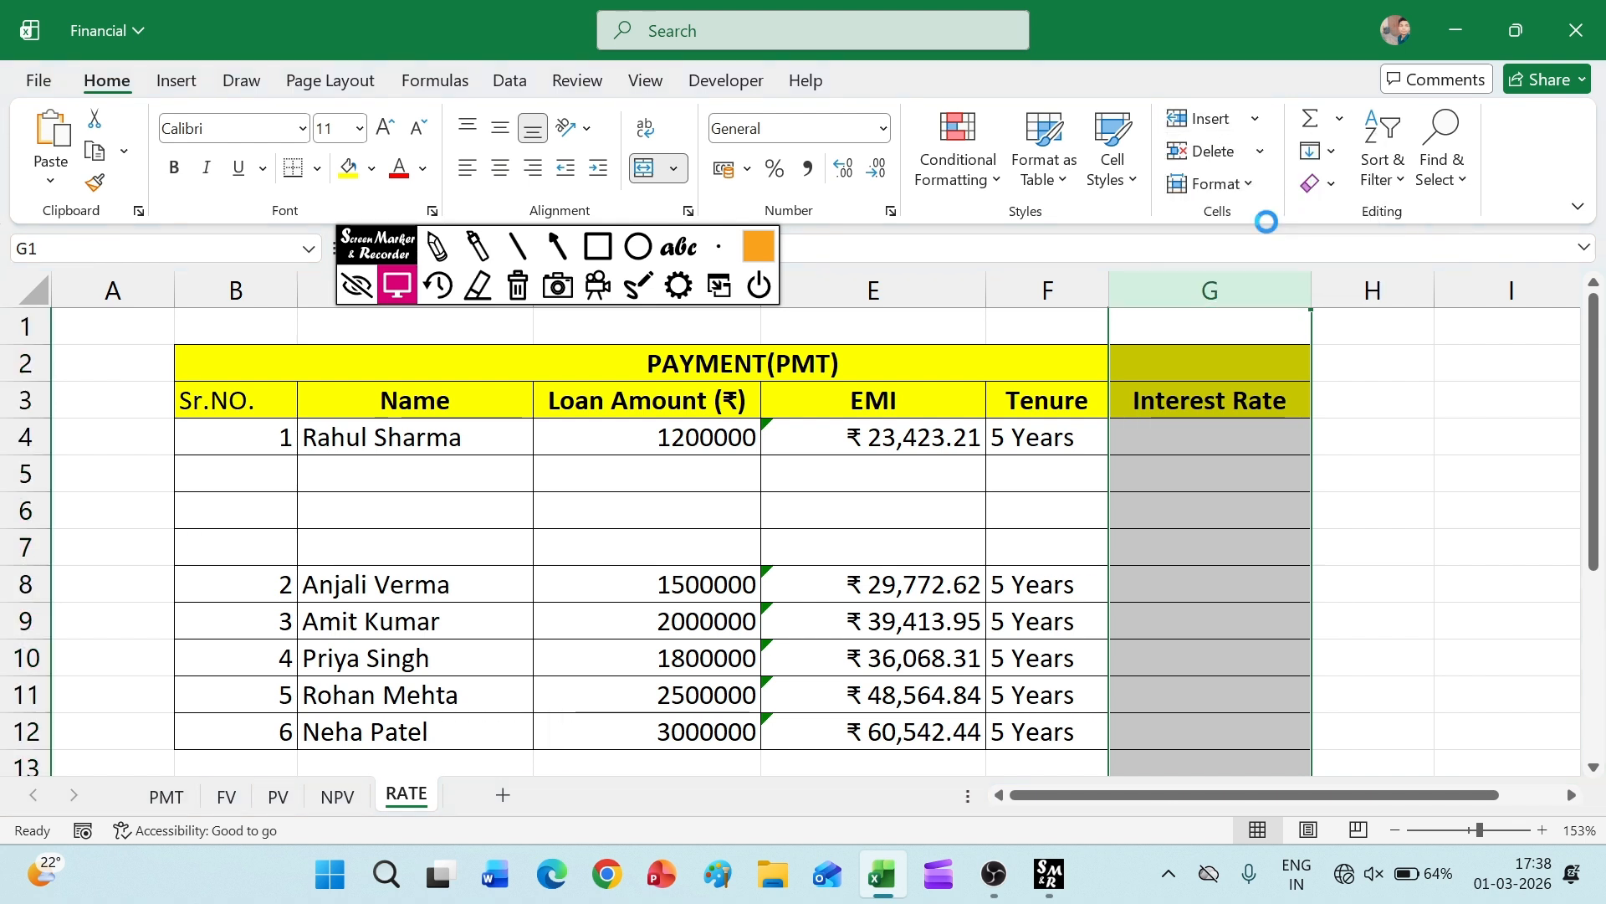
pyautogui.click(1517, 380)
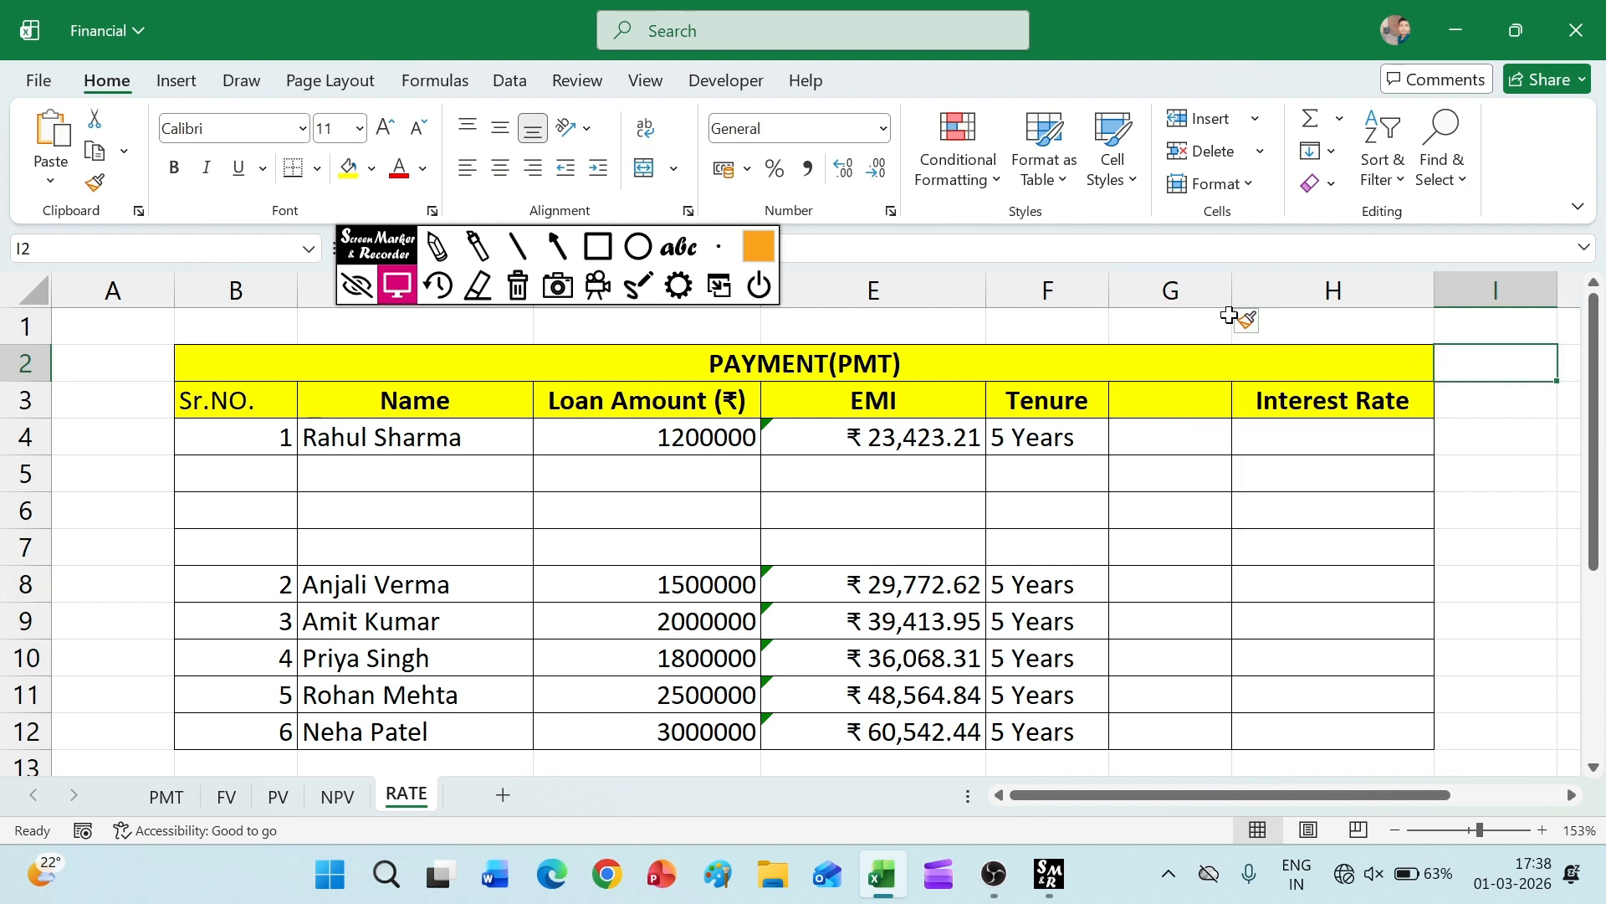
# - Insert a second blank column at column G, directly after the Tenure column
pyautogui.click(1172, 281)
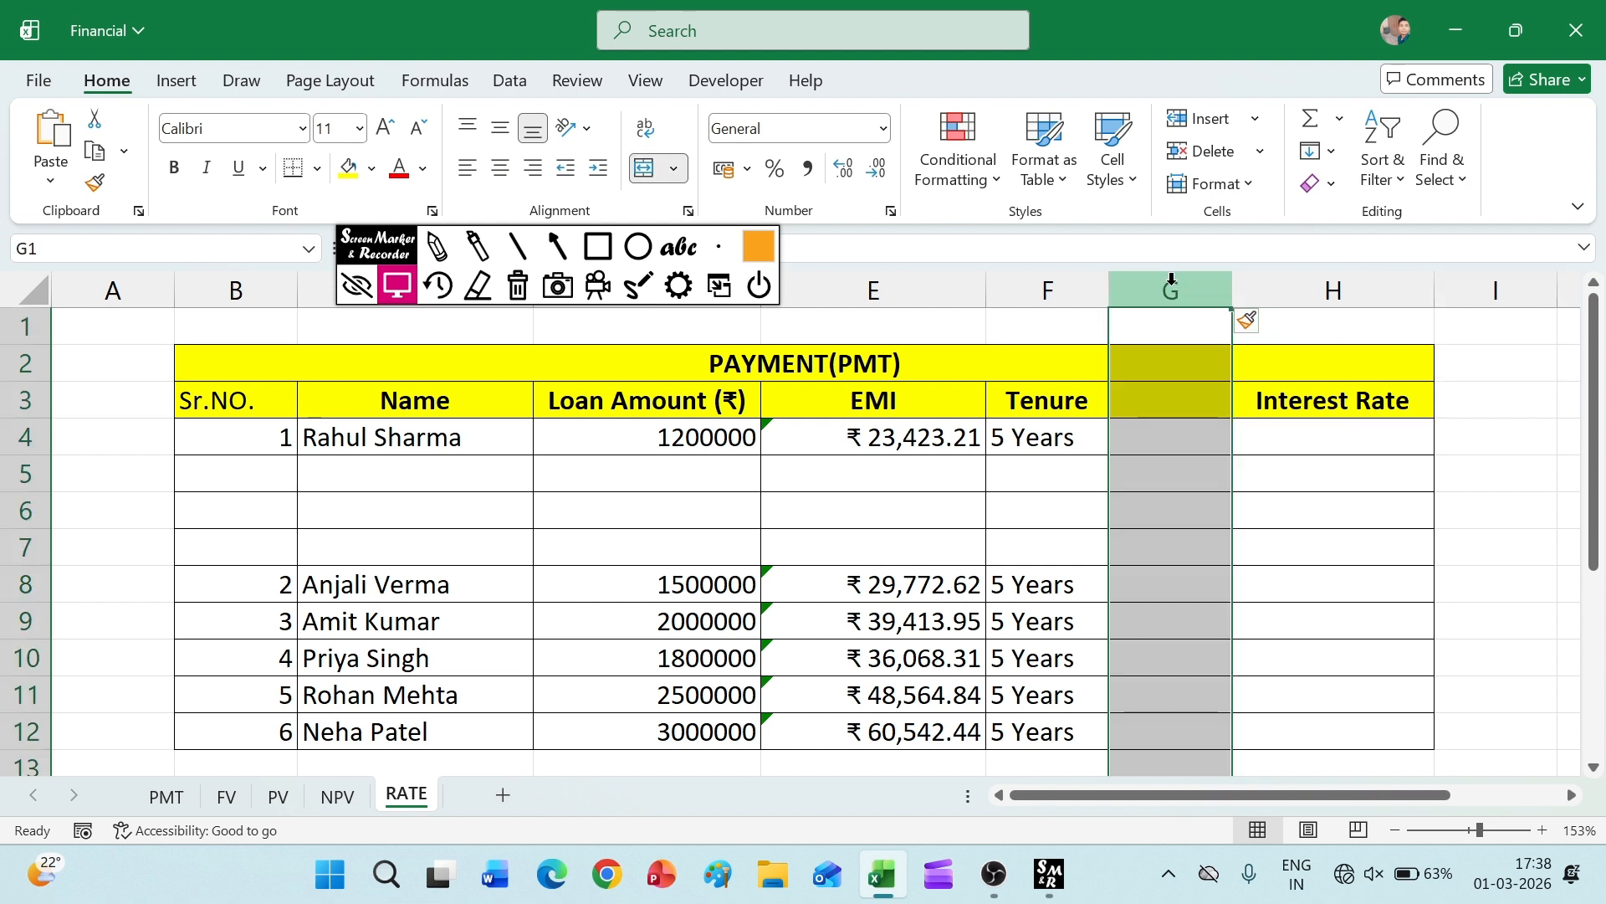
pyautogui.rightClick(1172, 281)
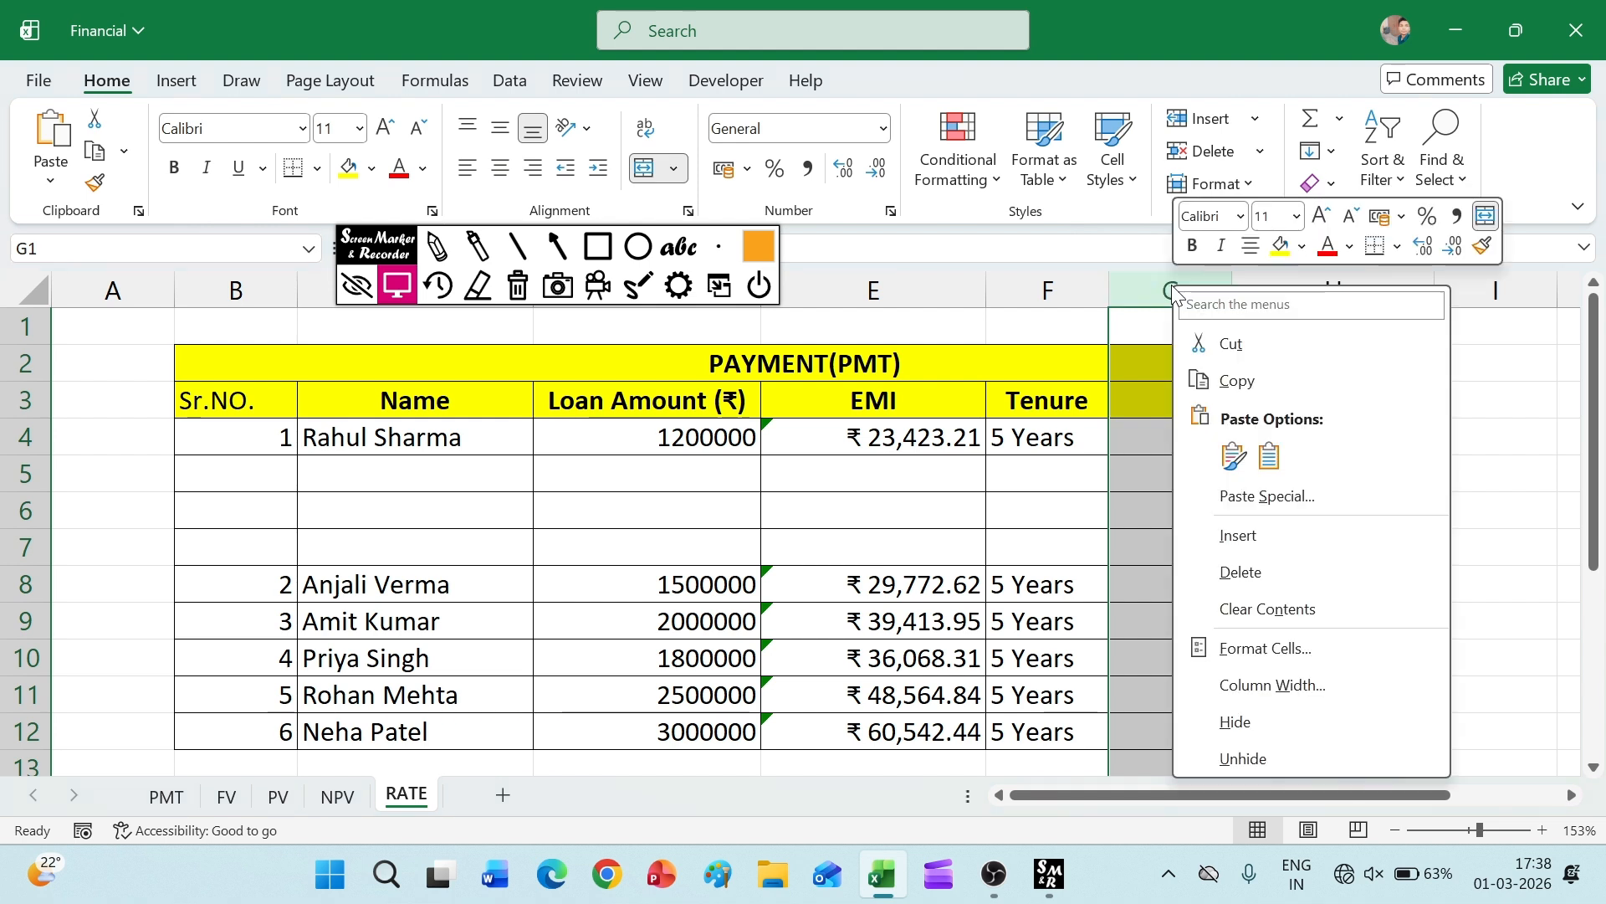
pyautogui.click(1253, 548)
pyautogui.click(1318, 508)
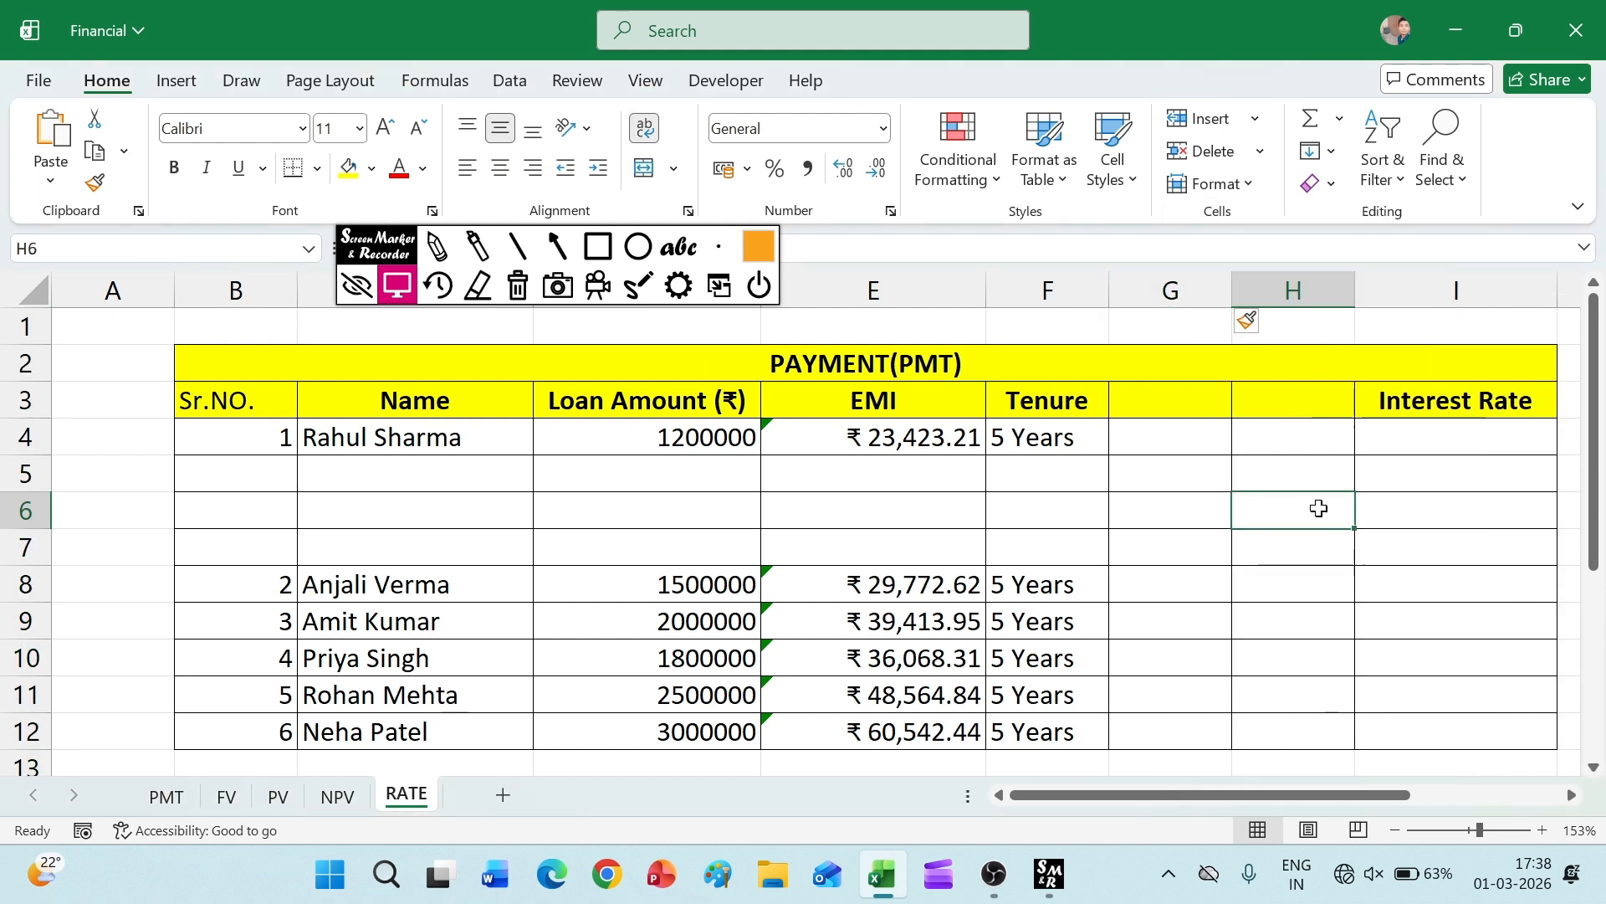
# - Insert a third blank sheet column at column G, ahead of the two existing empty columns
pyautogui.click(1196, 292)
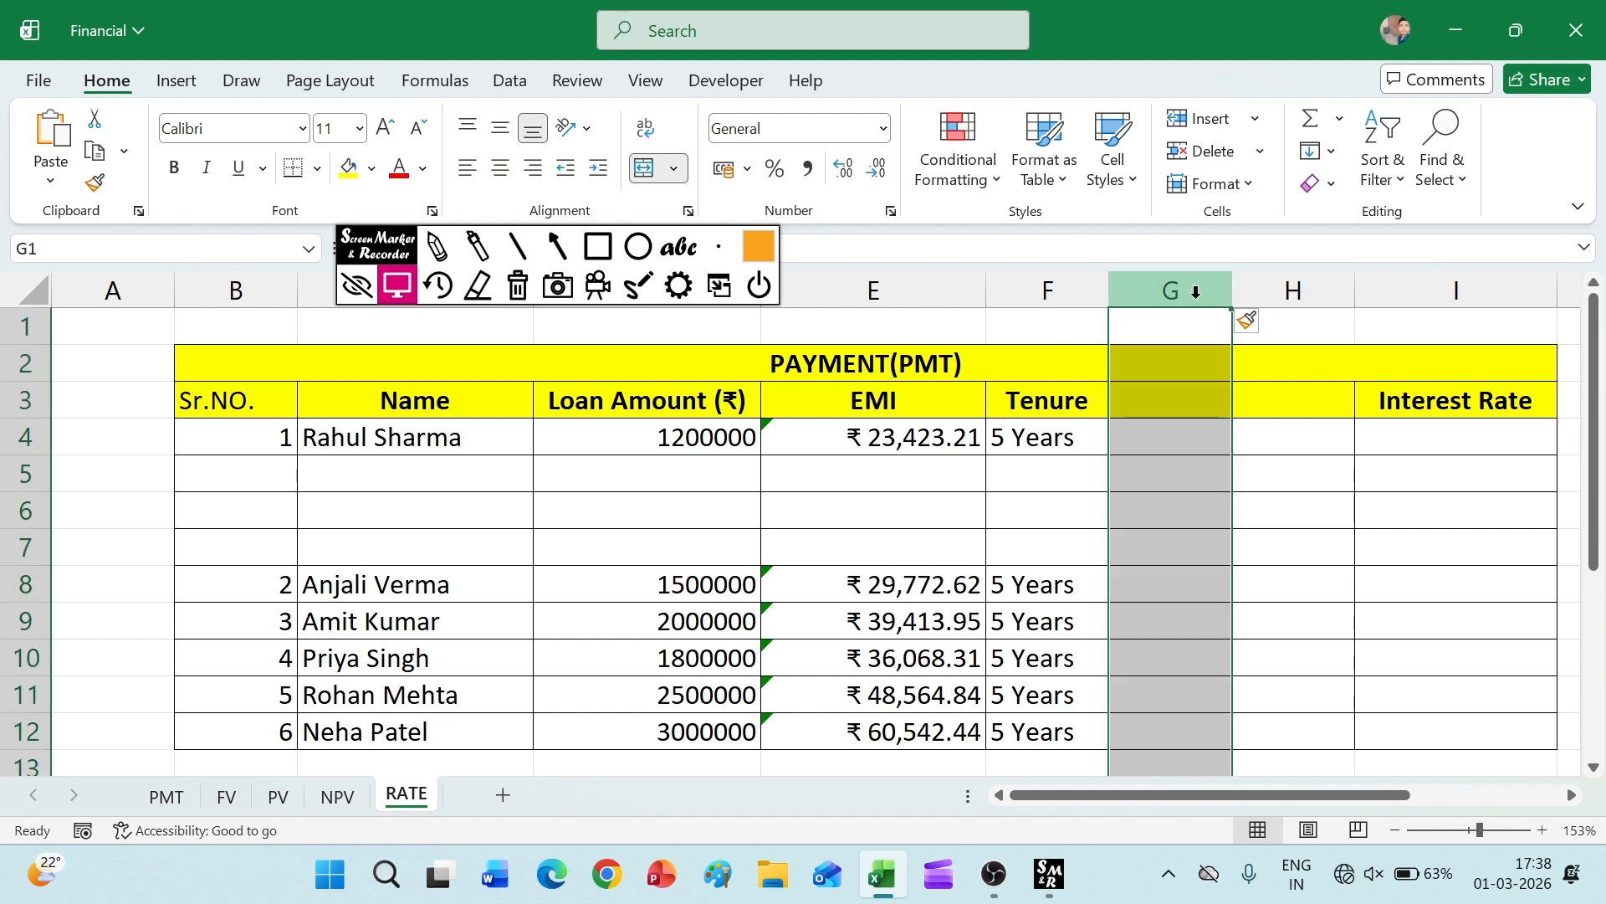
pyautogui.press('alt')
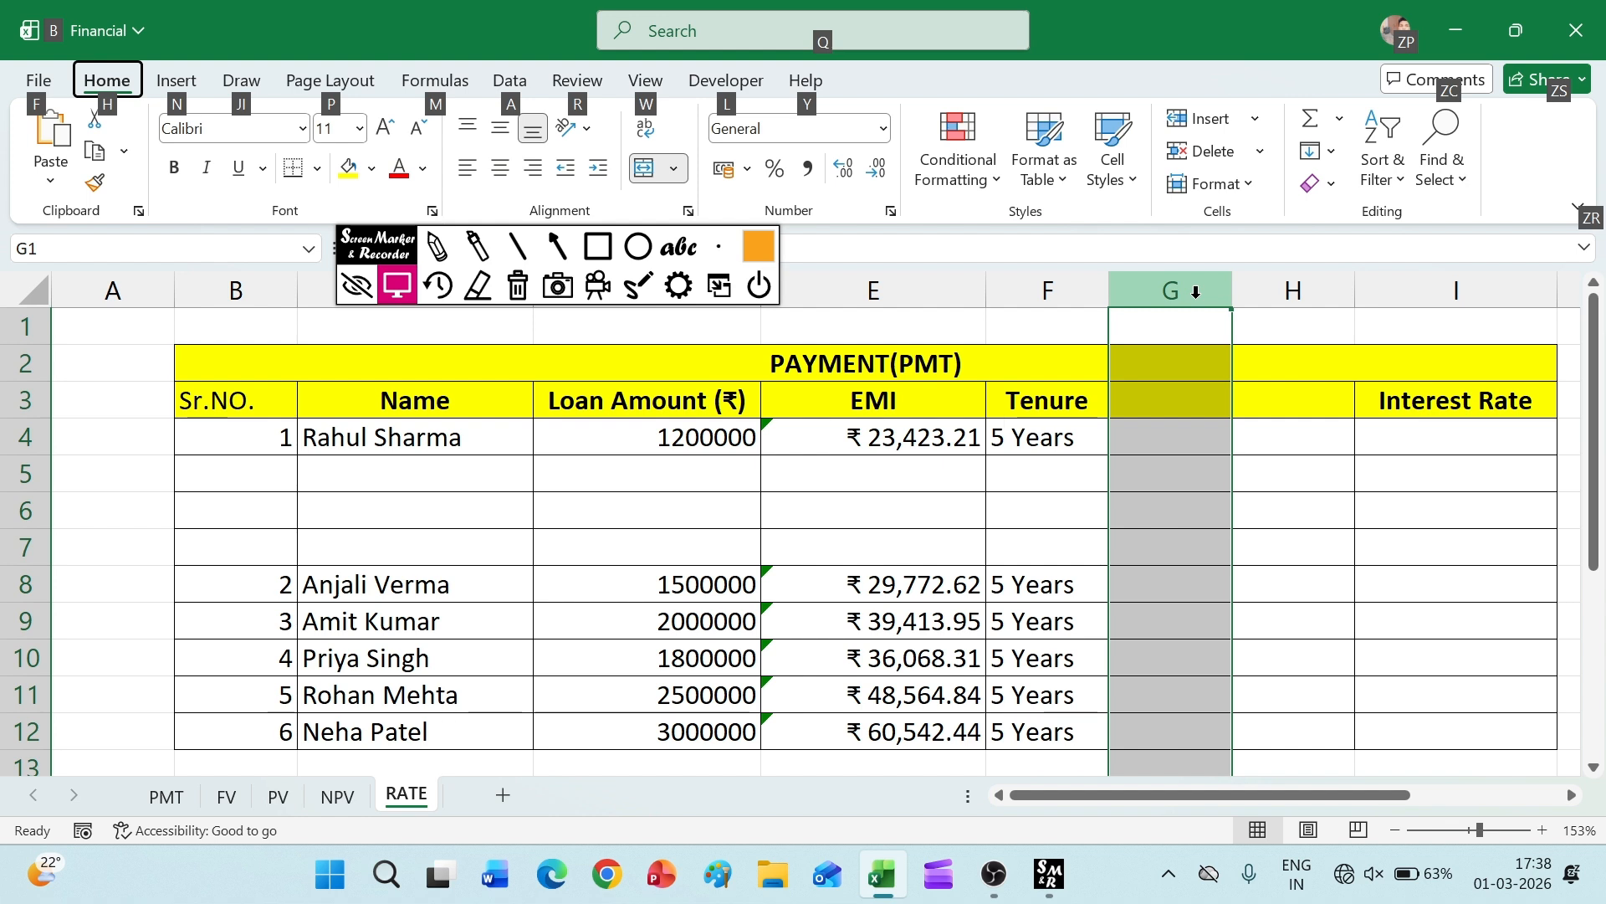
pyautogui.press('h')
pyautogui.press('i')
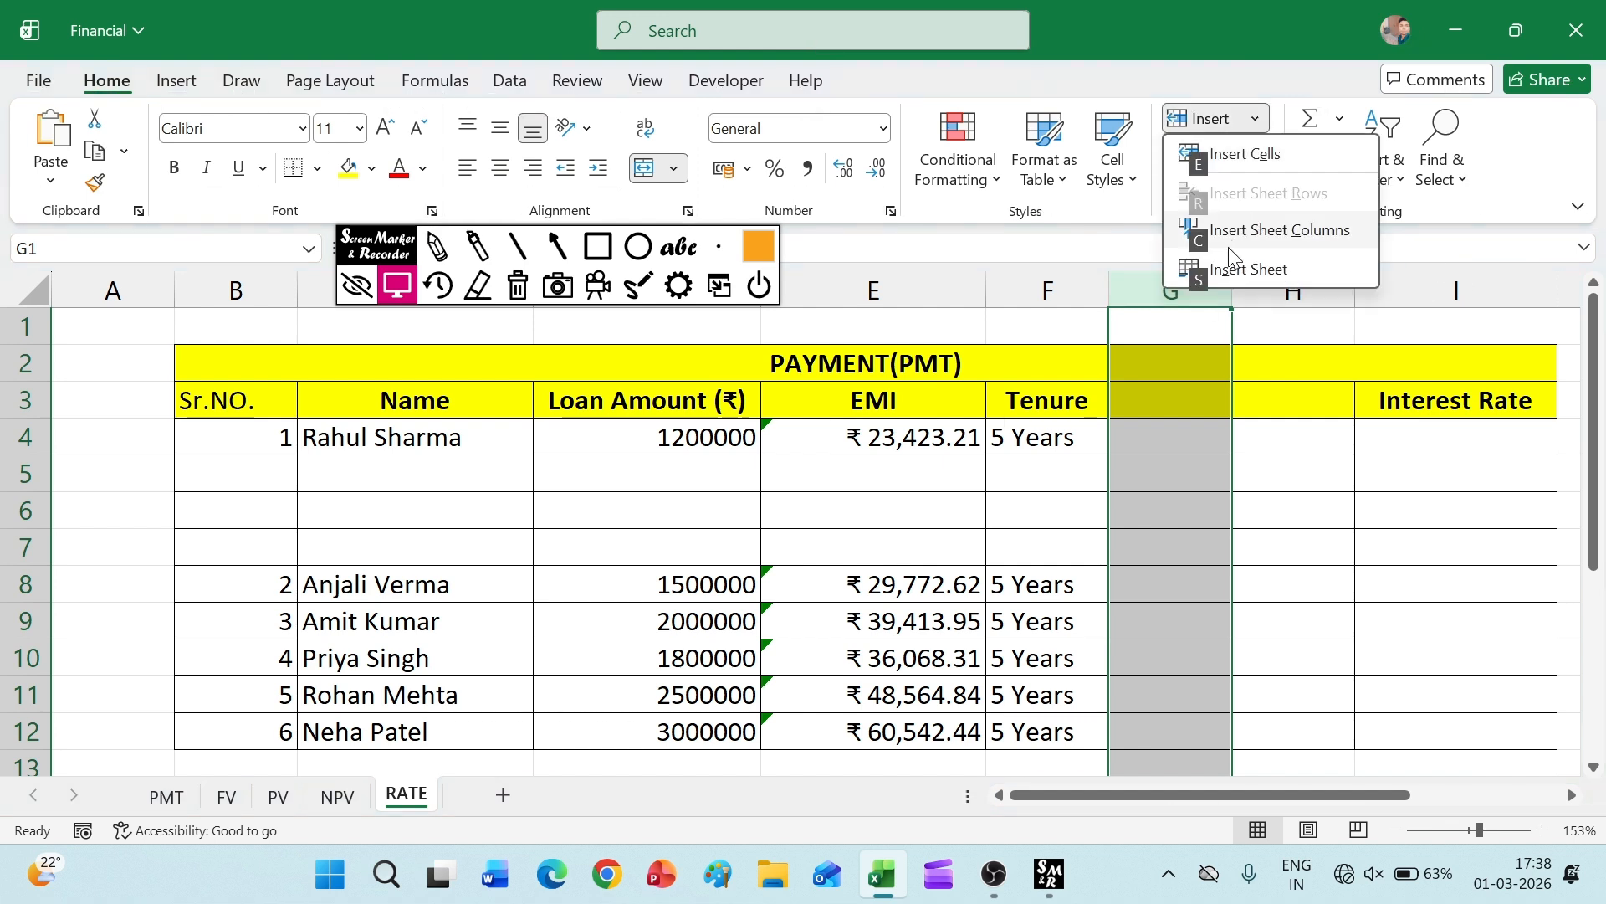
pyautogui.press('c')
pyautogui.click(1365, 394)
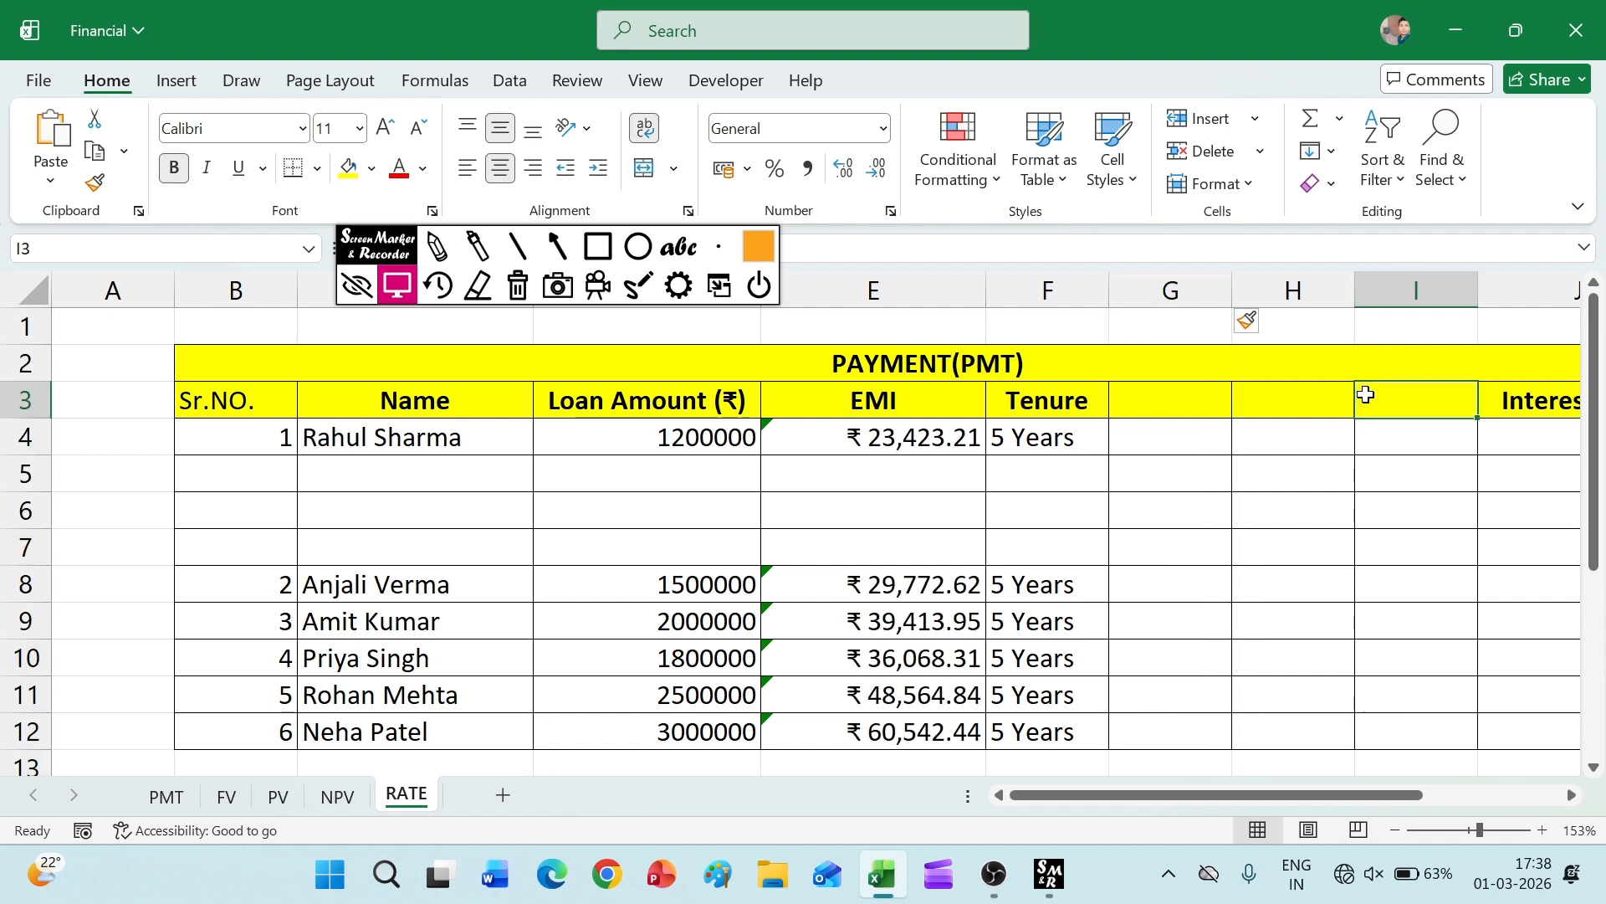
pyautogui.click(1343, 470)
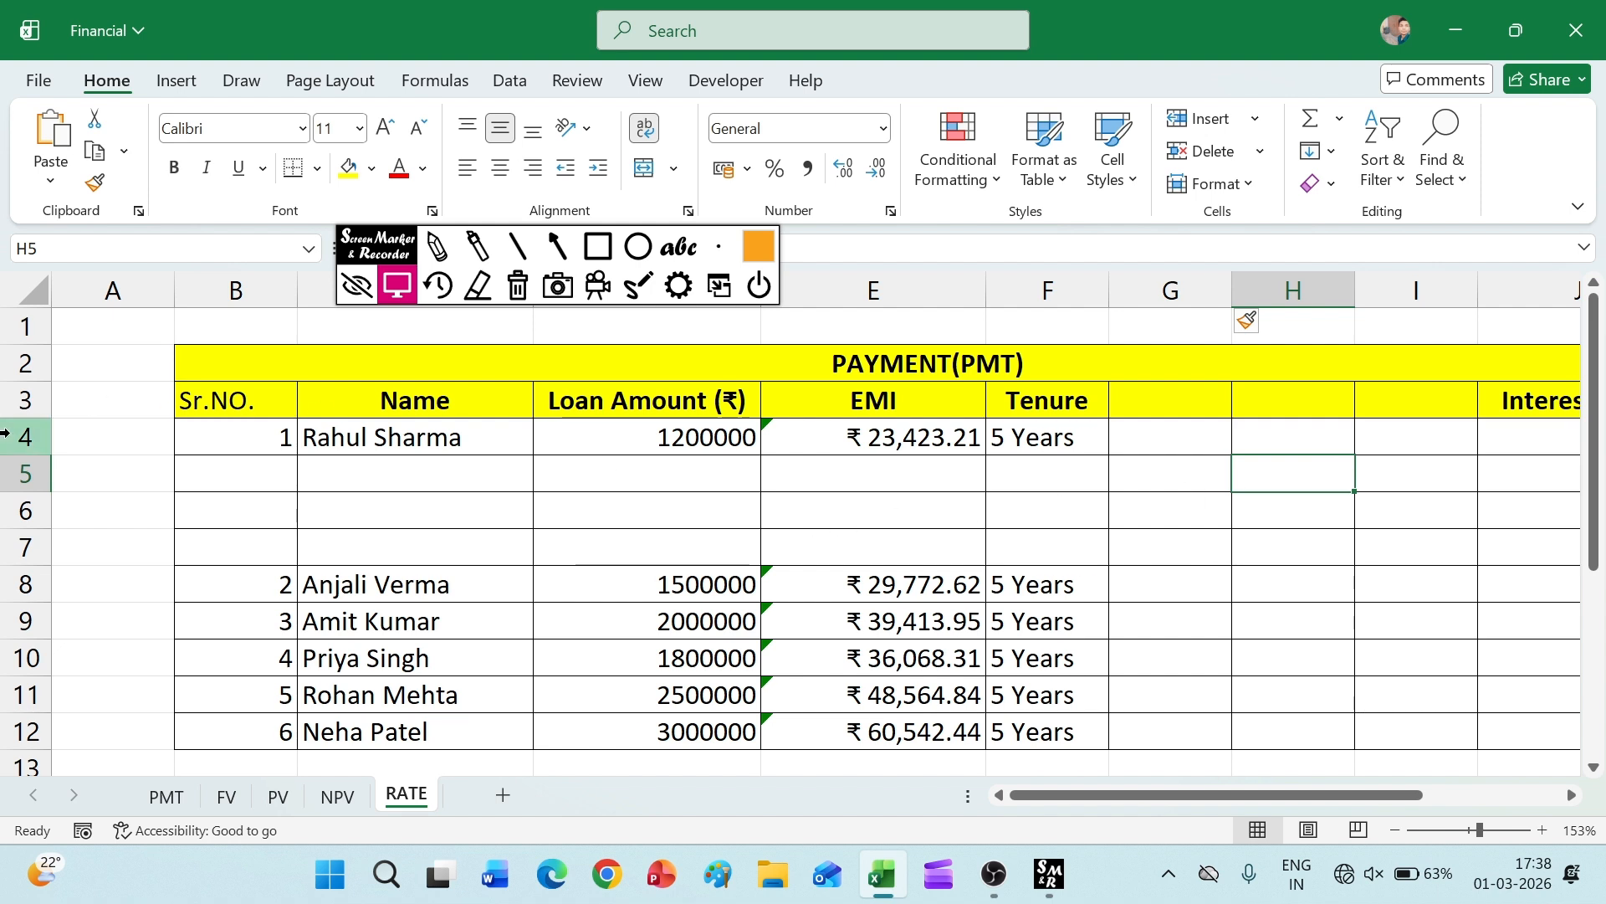
pyautogui.click(20, 472)
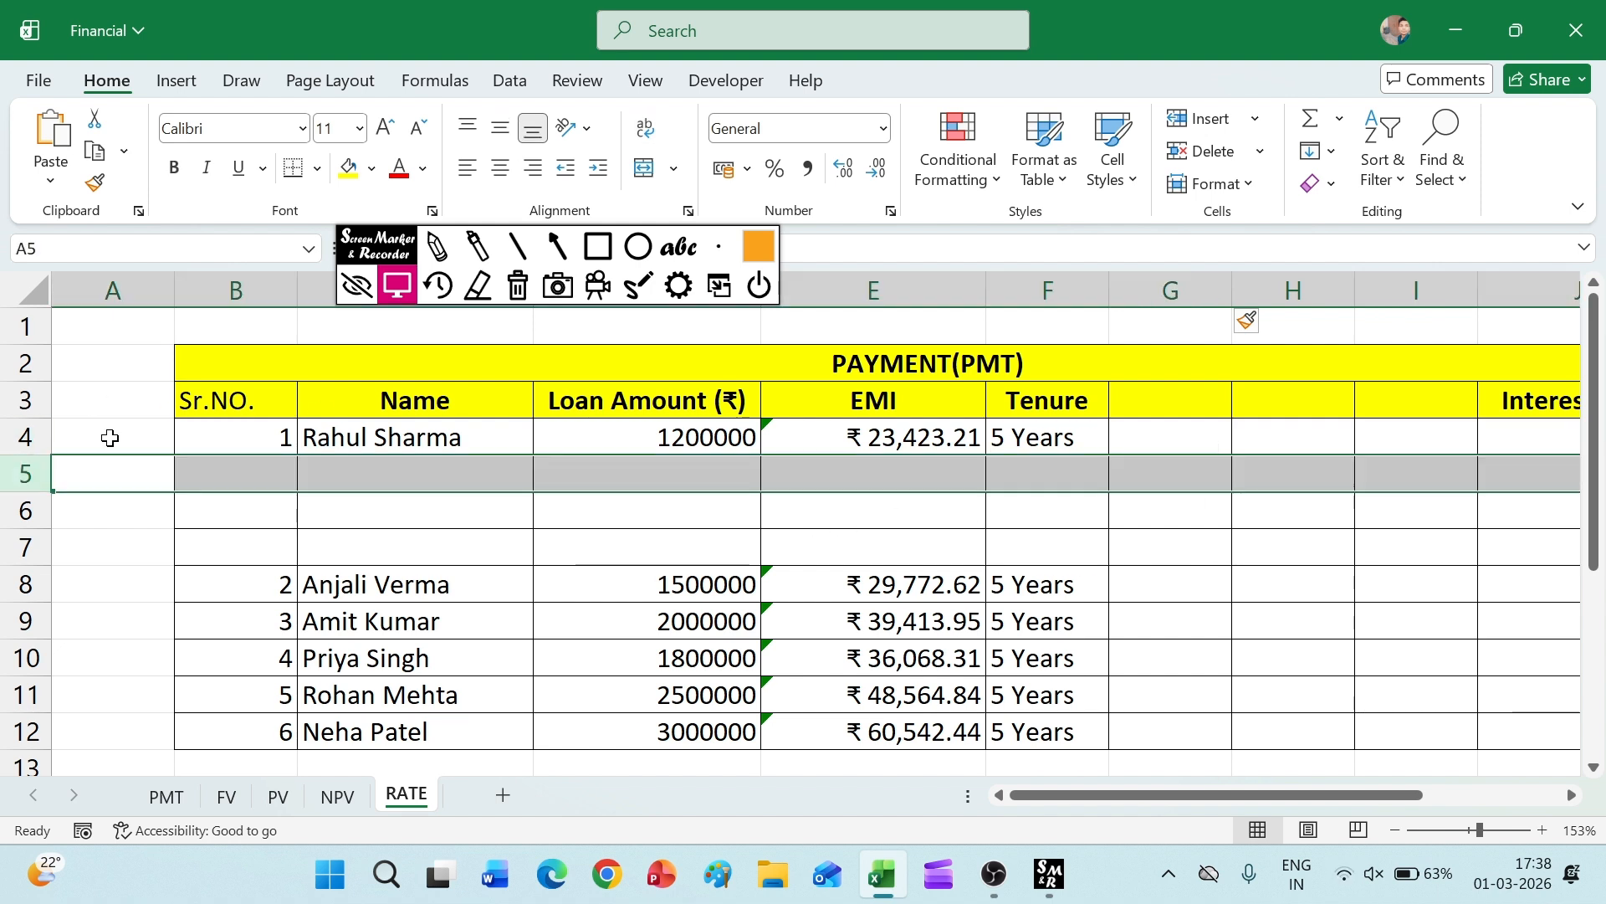
pyautogui.click(1160, 281)
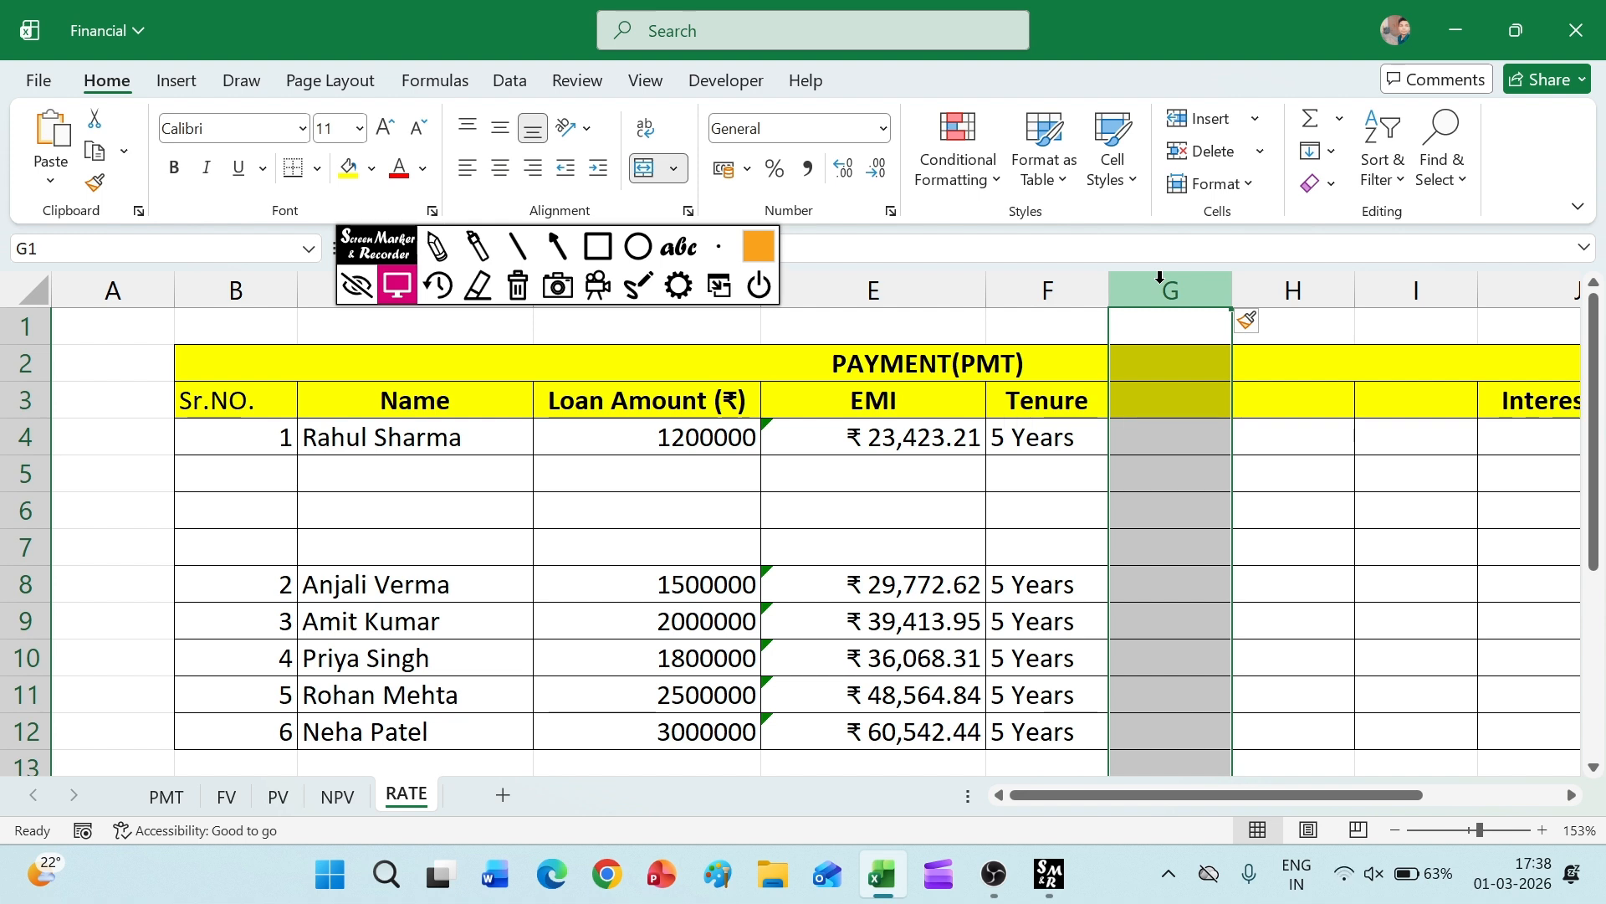
# - Insert a single blank cell at D8 in the Loan Amount column, shifting the existing cells down
pyautogui.click(699, 577)
pyautogui.scroll(-1, 699, 577)
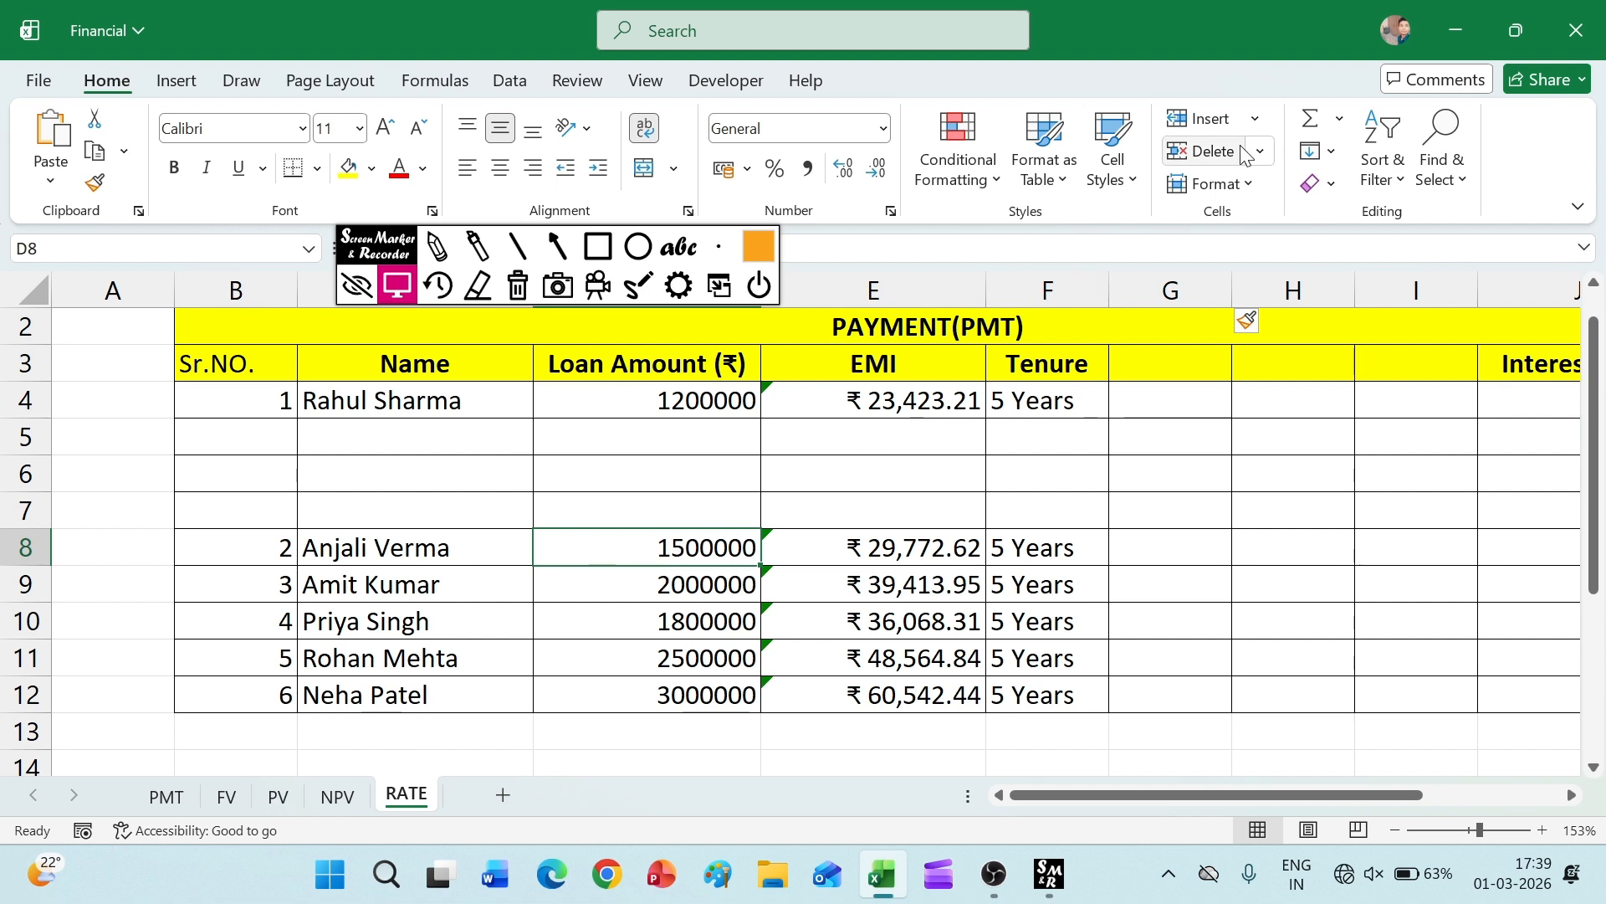
pyautogui.click(1264, 119)
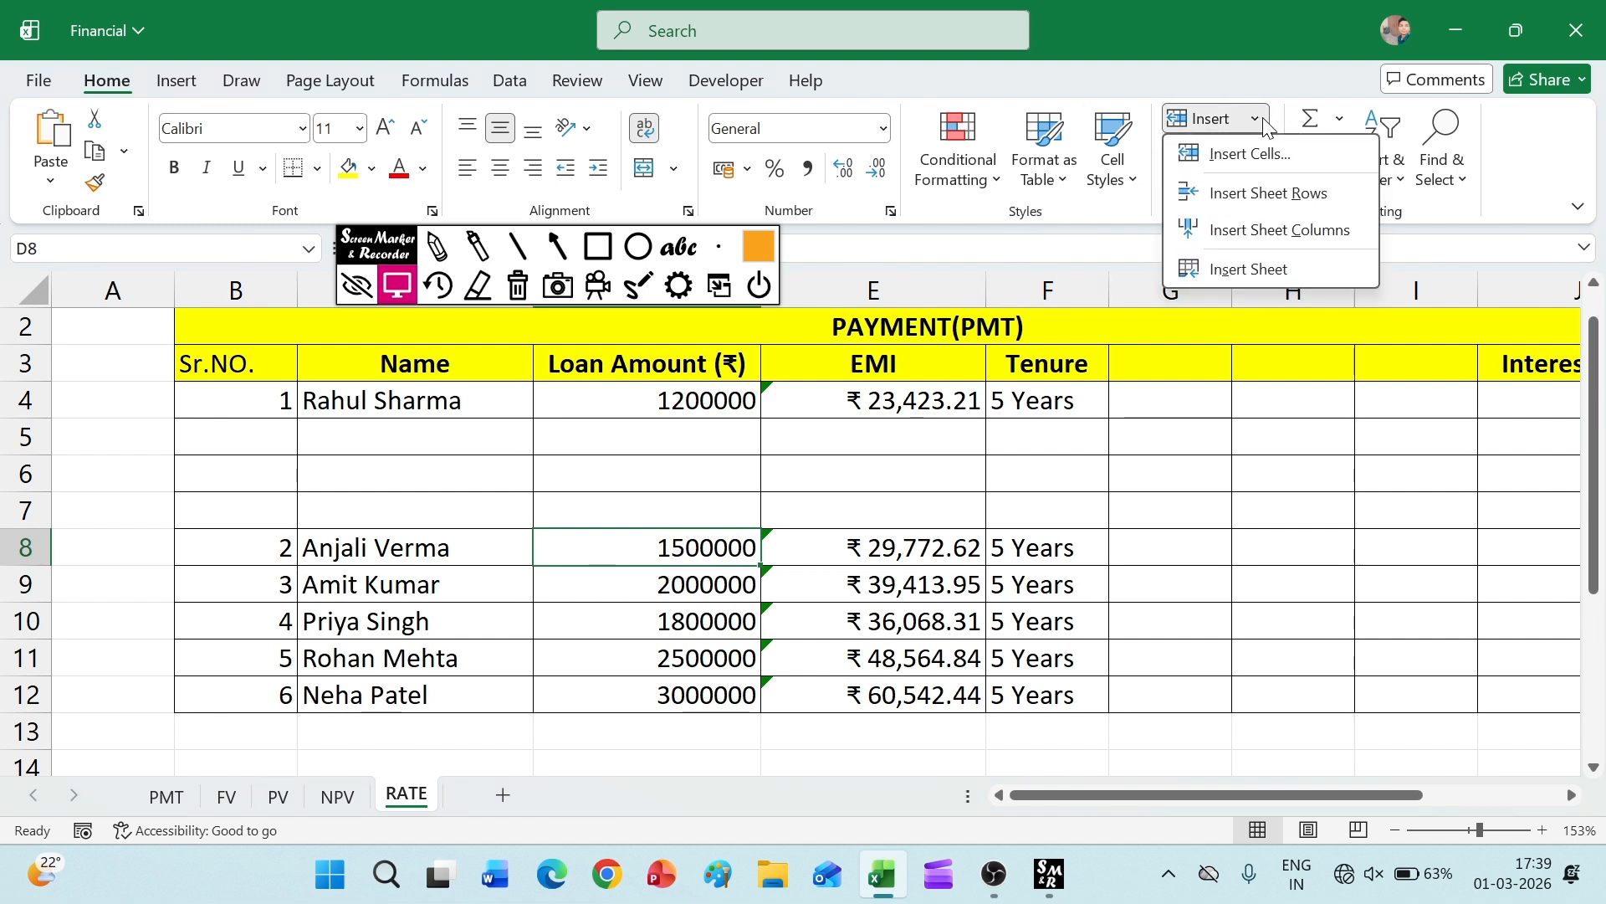
pyautogui.click(1319, 167)
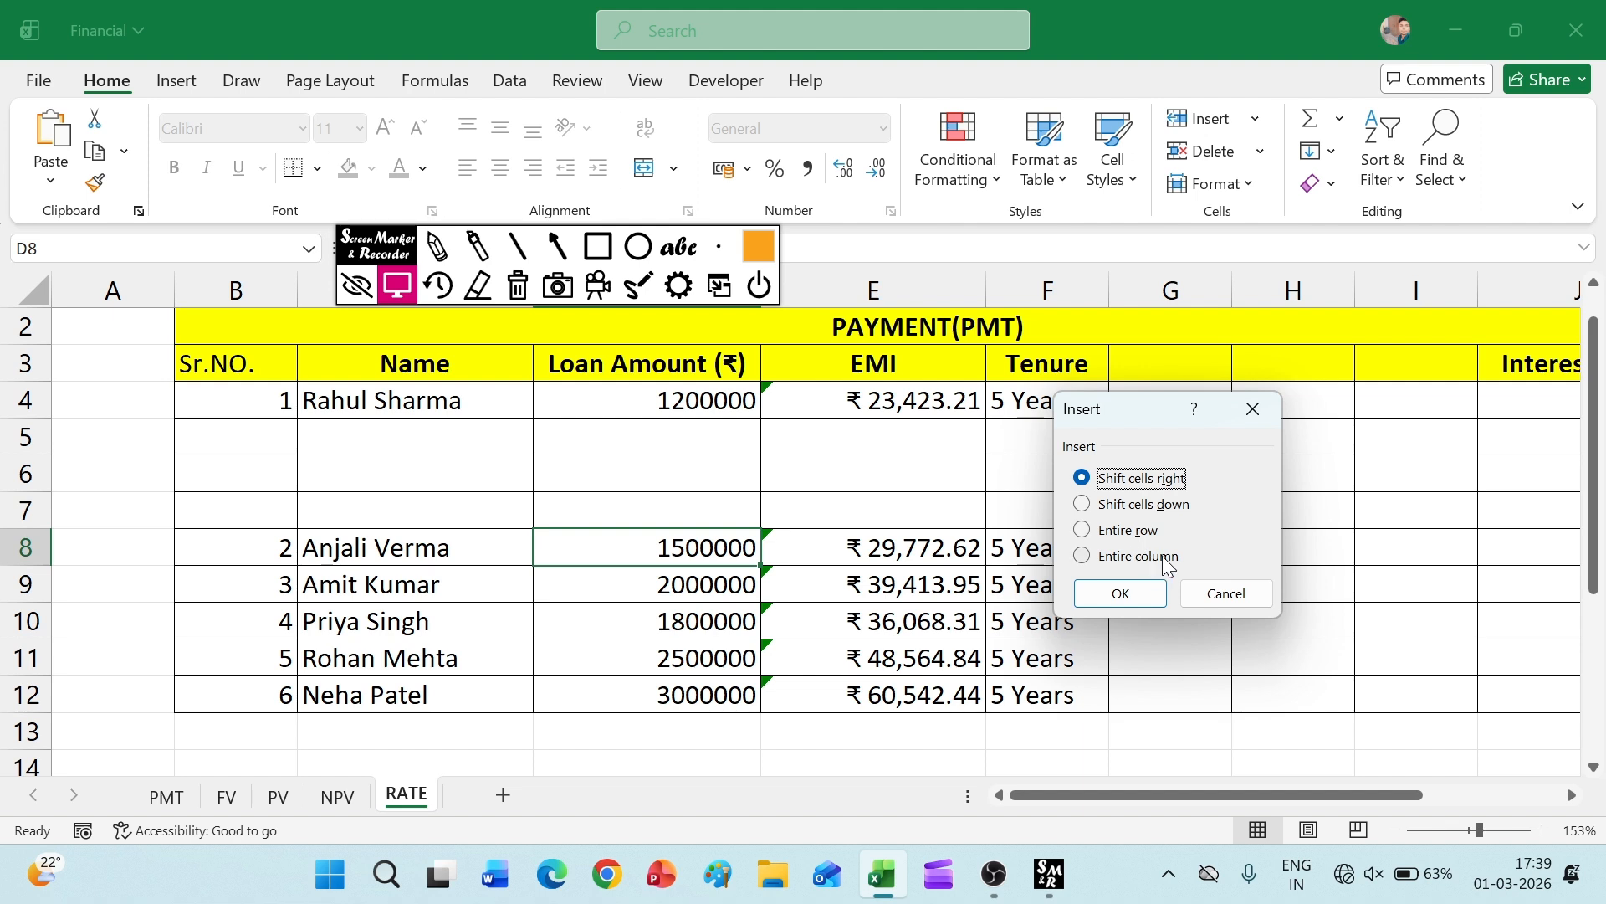
pyautogui.click(1145, 505)
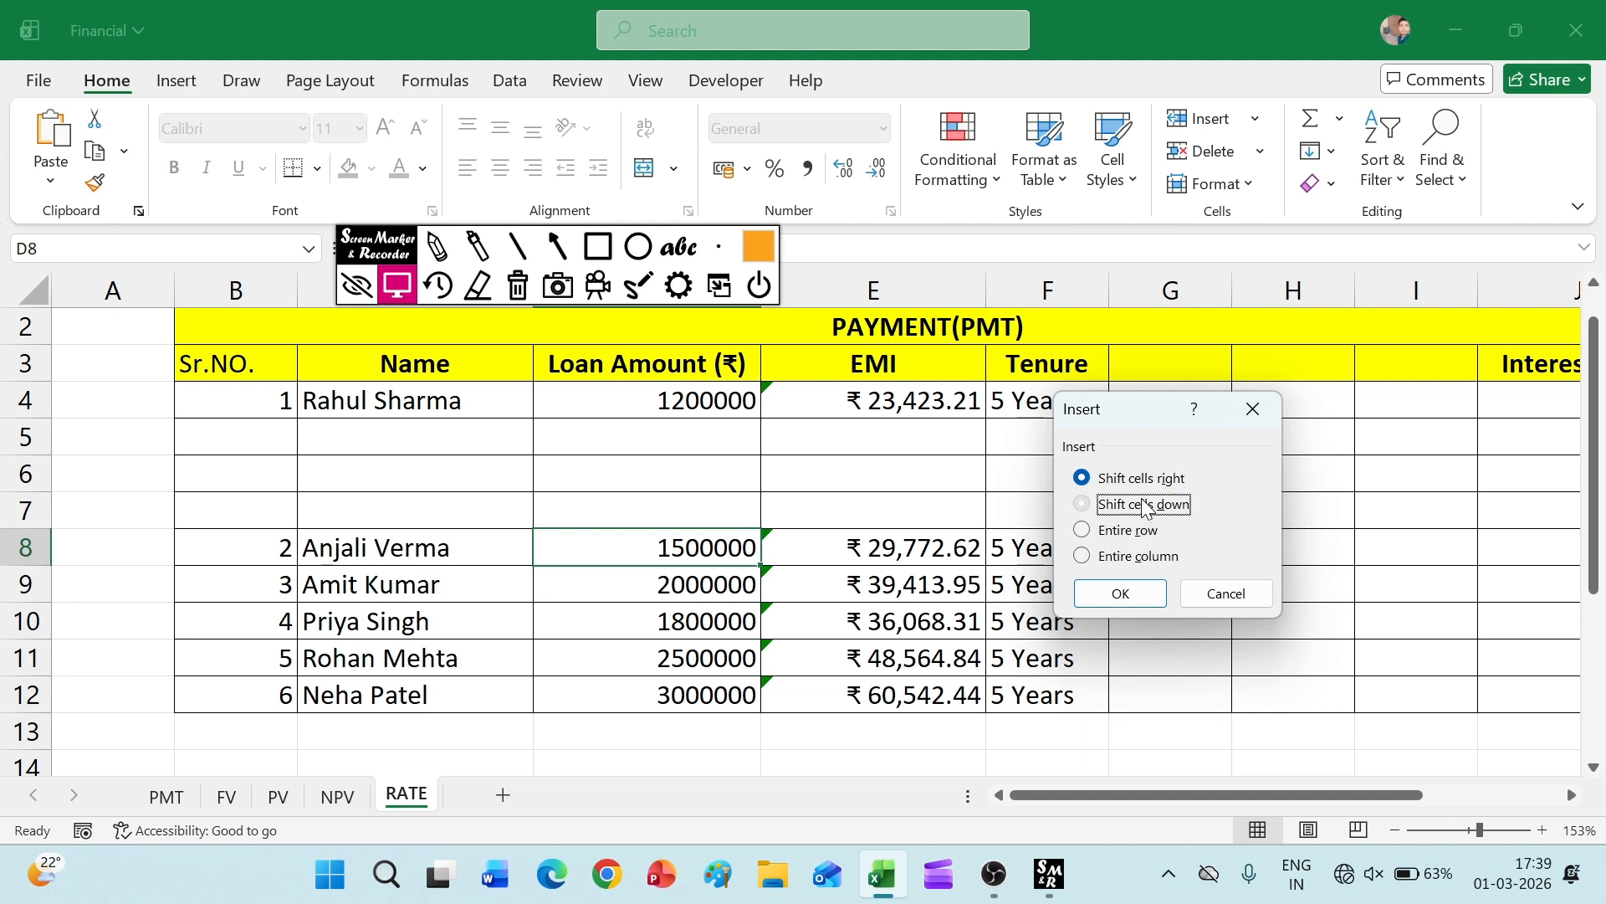
pyautogui.click(1114, 604)
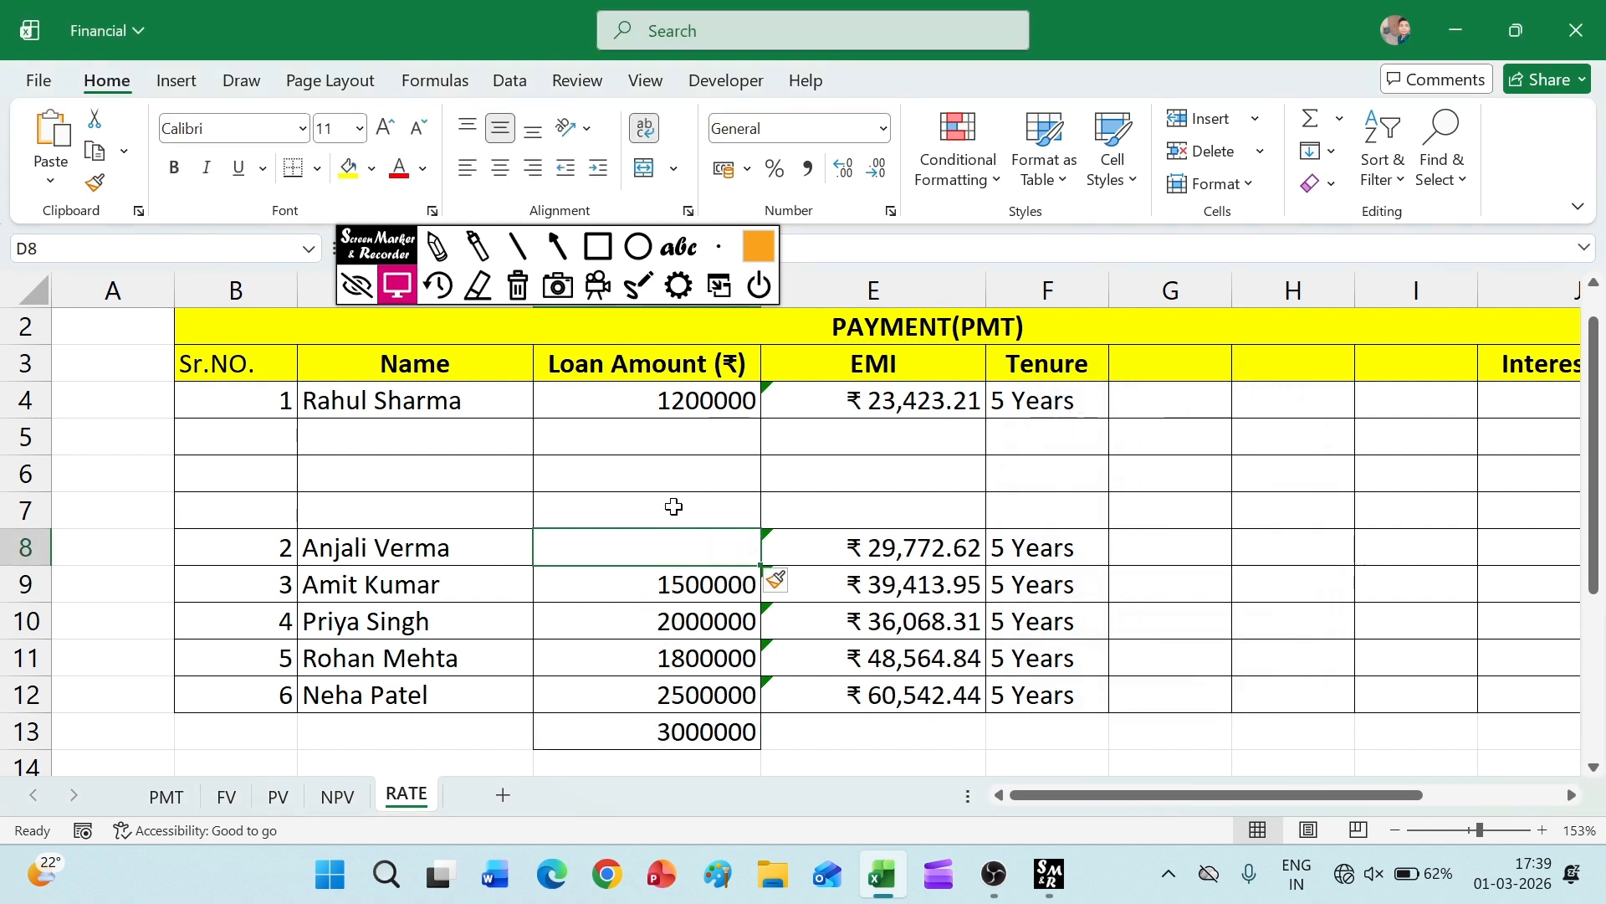
pyautogui.click(670, 476)
pyautogui.click(673, 508)
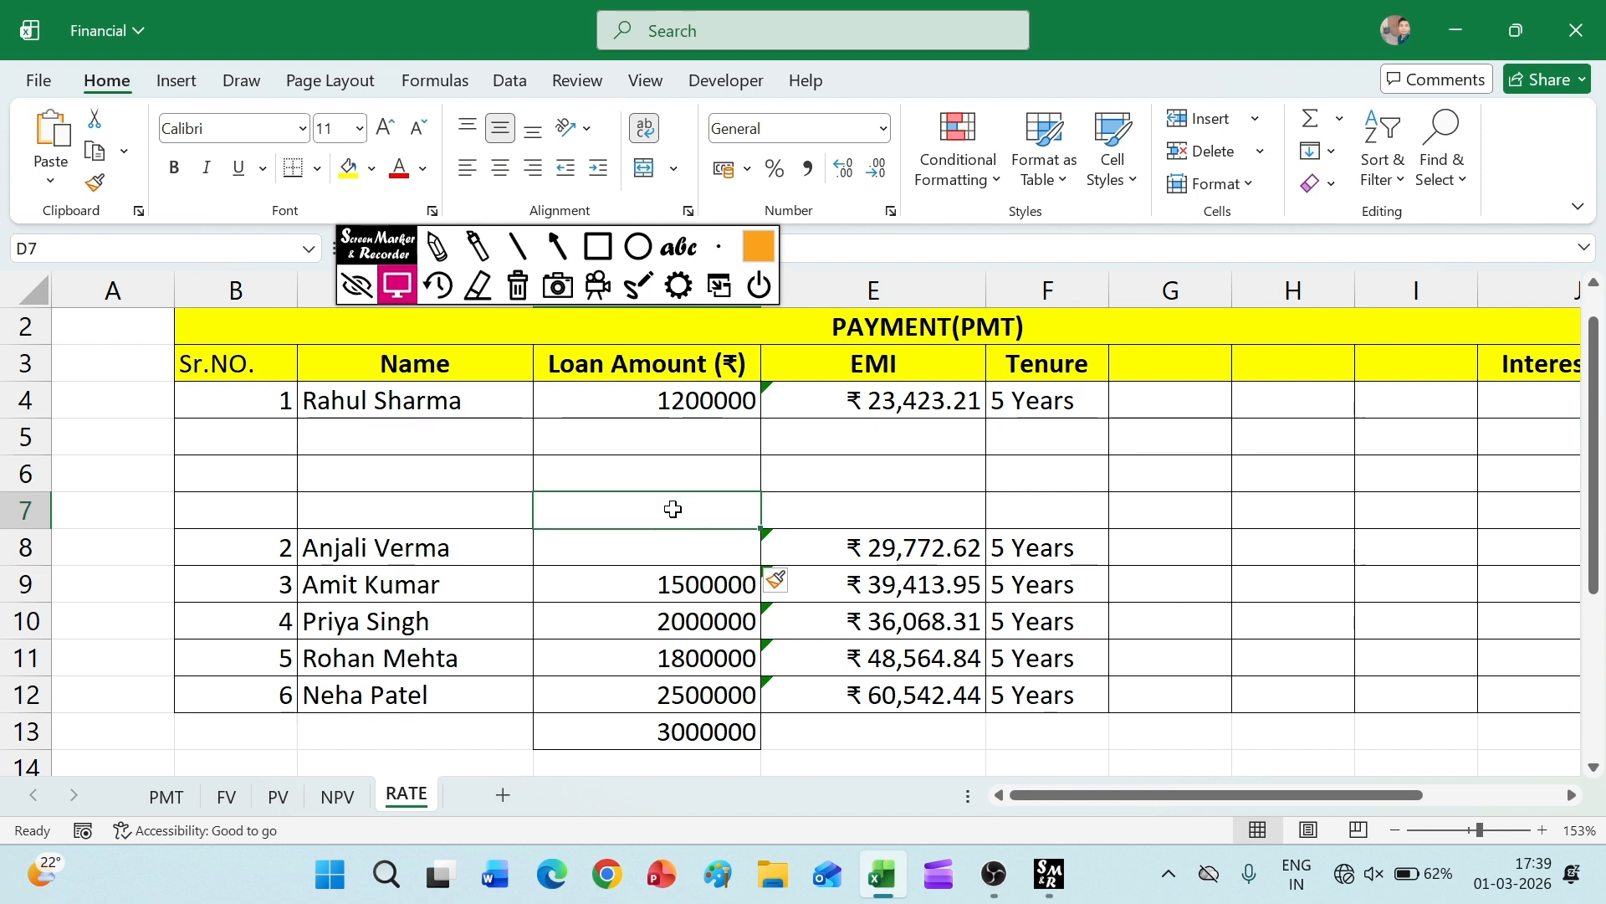
# - Look briefly at the PMT sheet, then insert a new blank worksheet directly before the RATE sheet
pyautogui.click(172, 797)
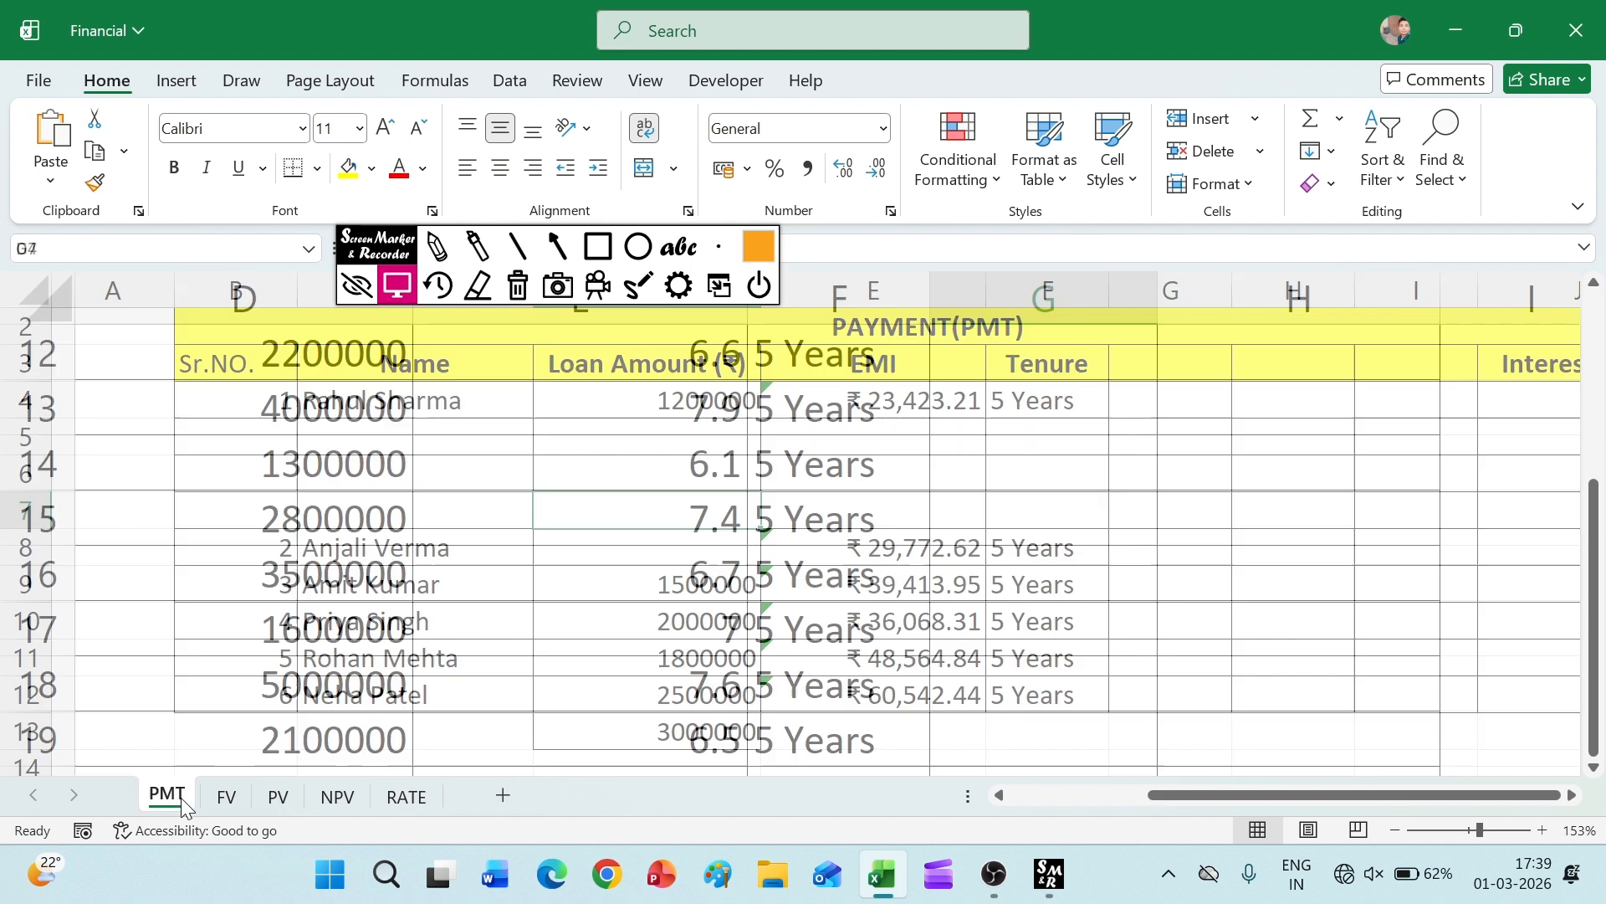
pyautogui.click(400, 797)
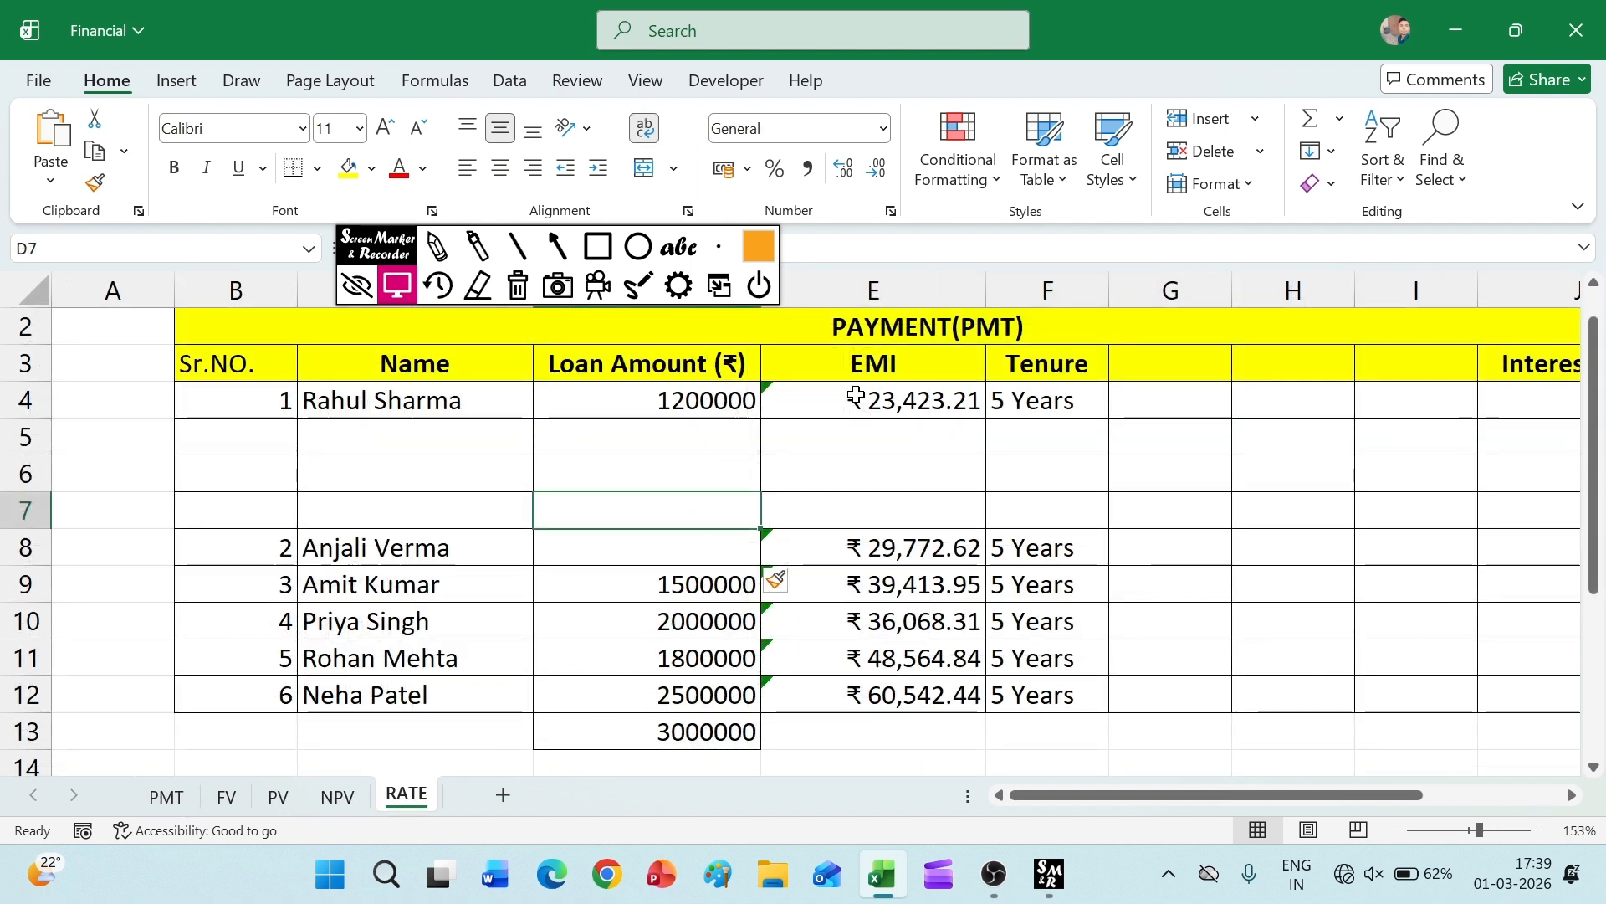
pyautogui.click(1257, 118)
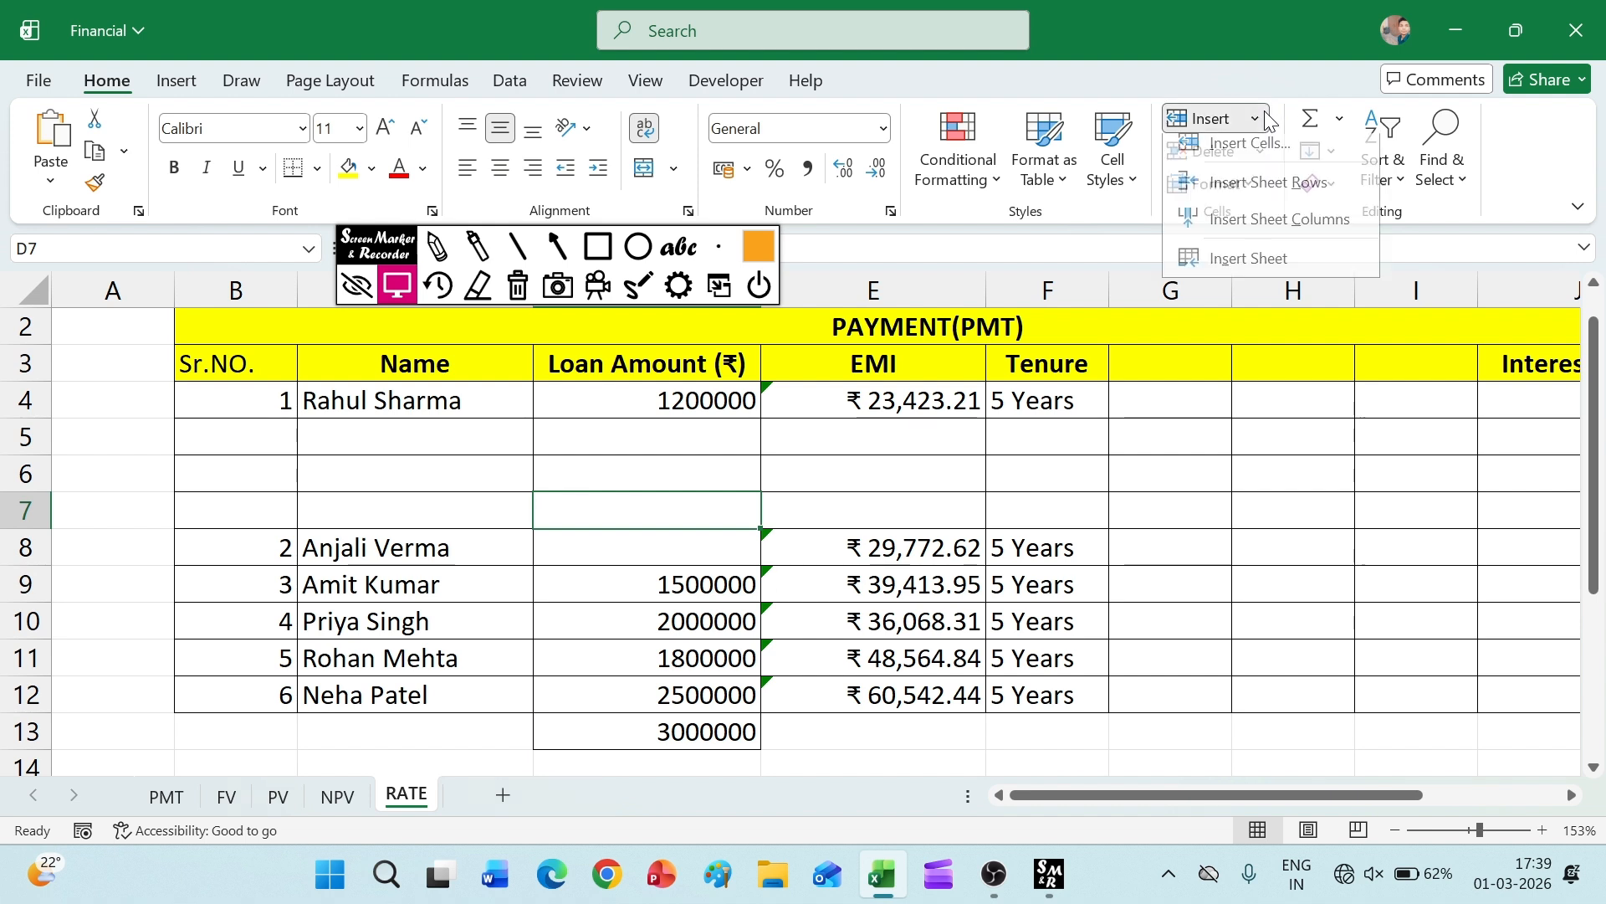
pyautogui.click(1244, 269)
pyautogui.click(824, 523)
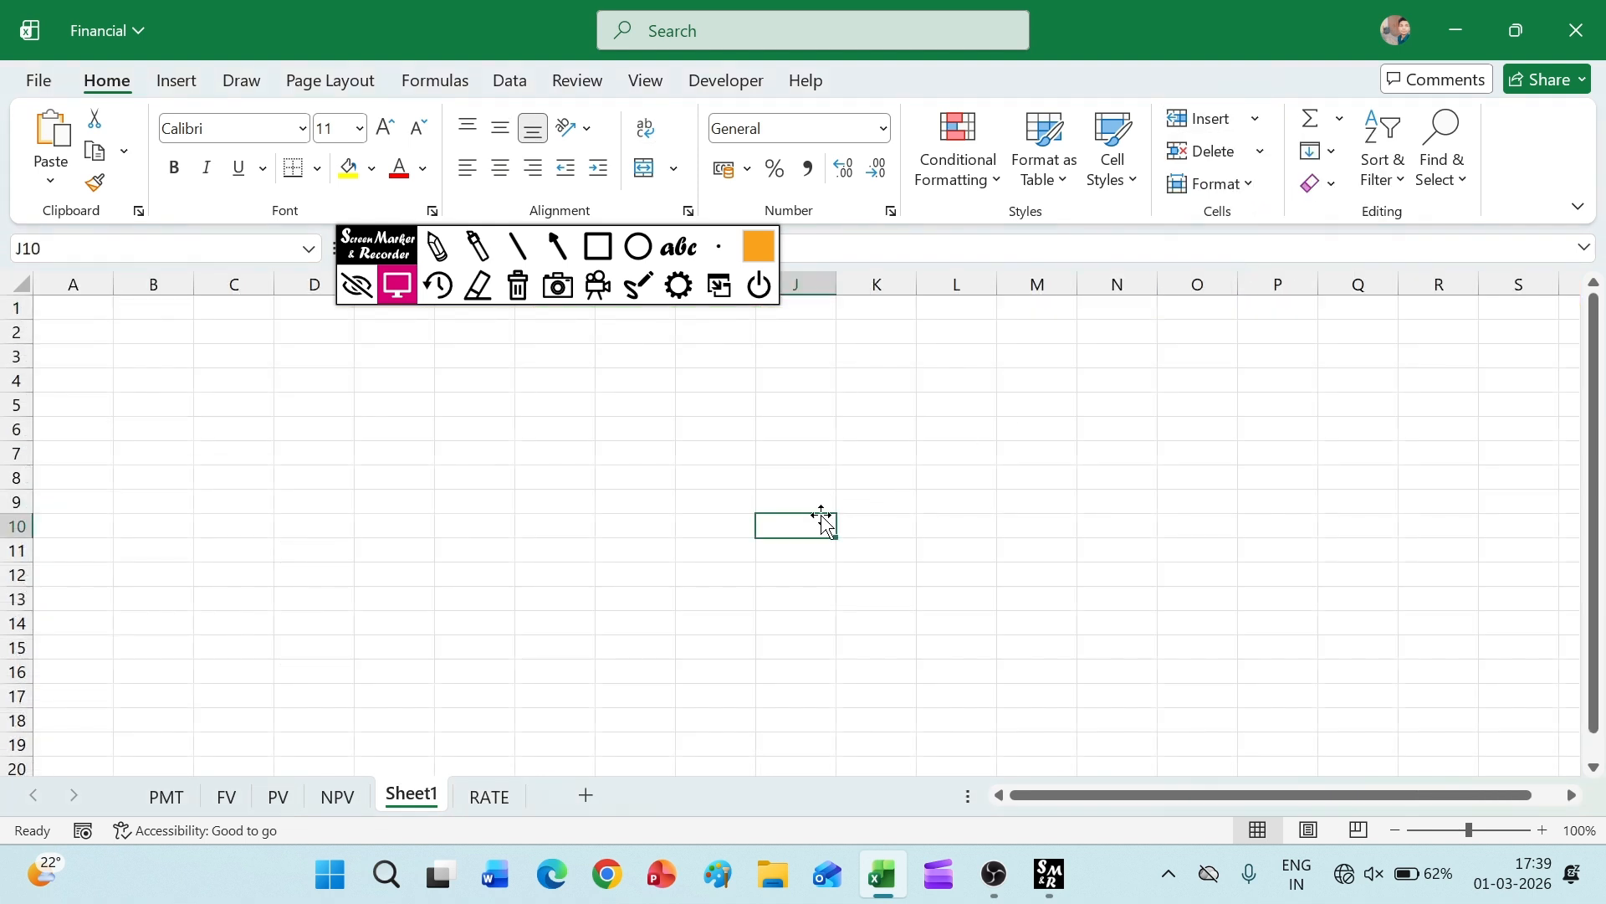
# - Add another blank worksheet between the first new sheet and RATE, and return to the RATE sheet
pyautogui.click(542, 741)
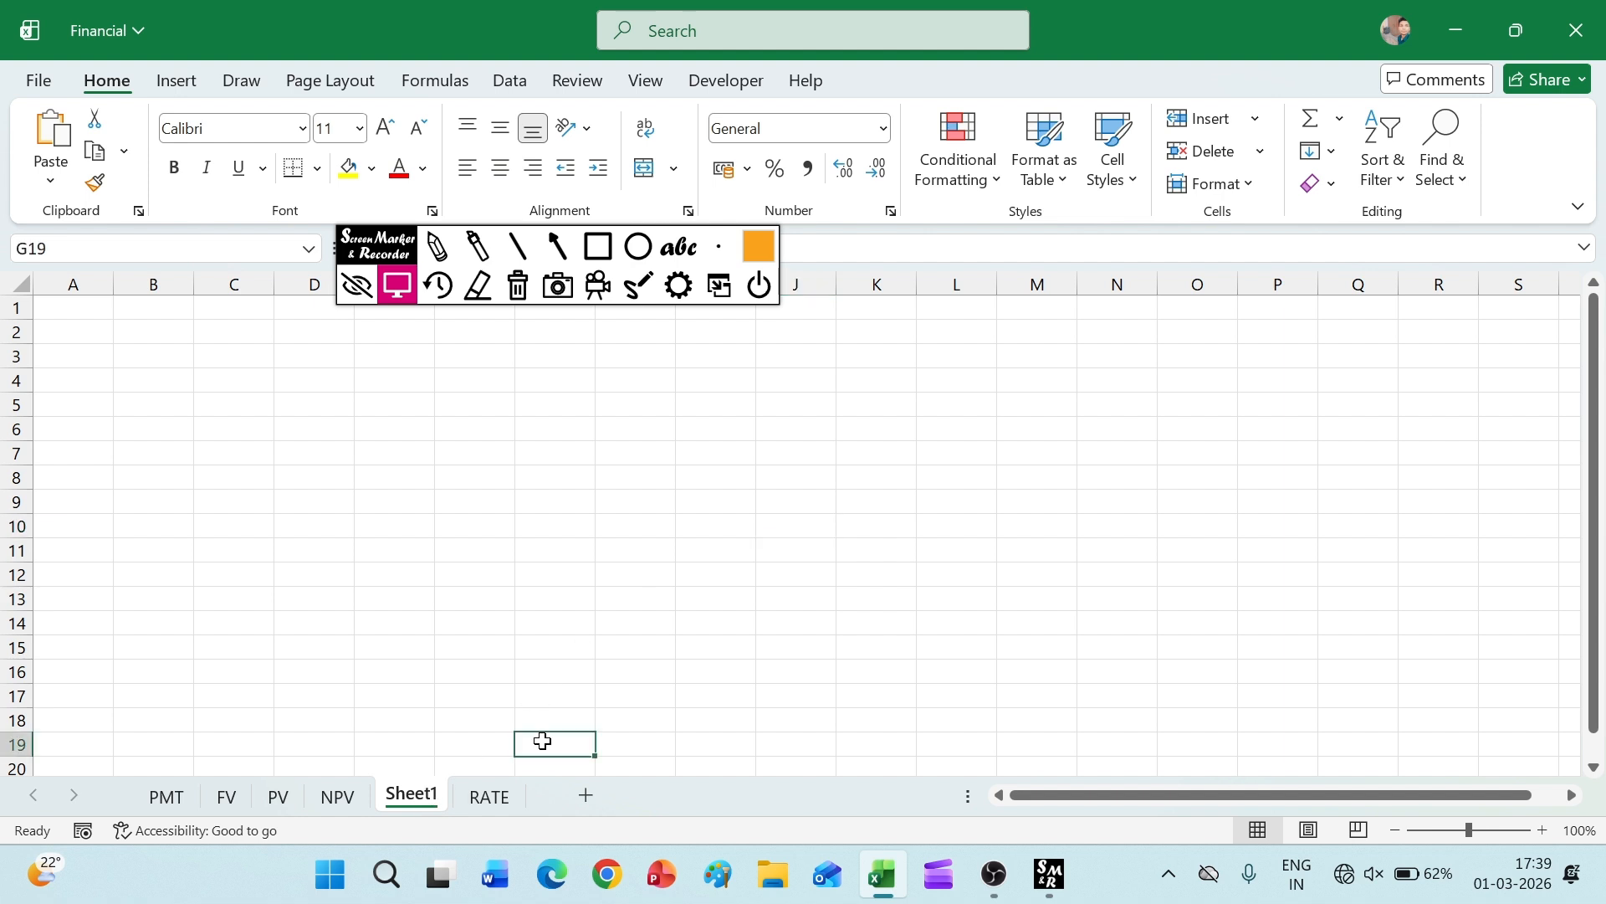
pyautogui.click(596, 797)
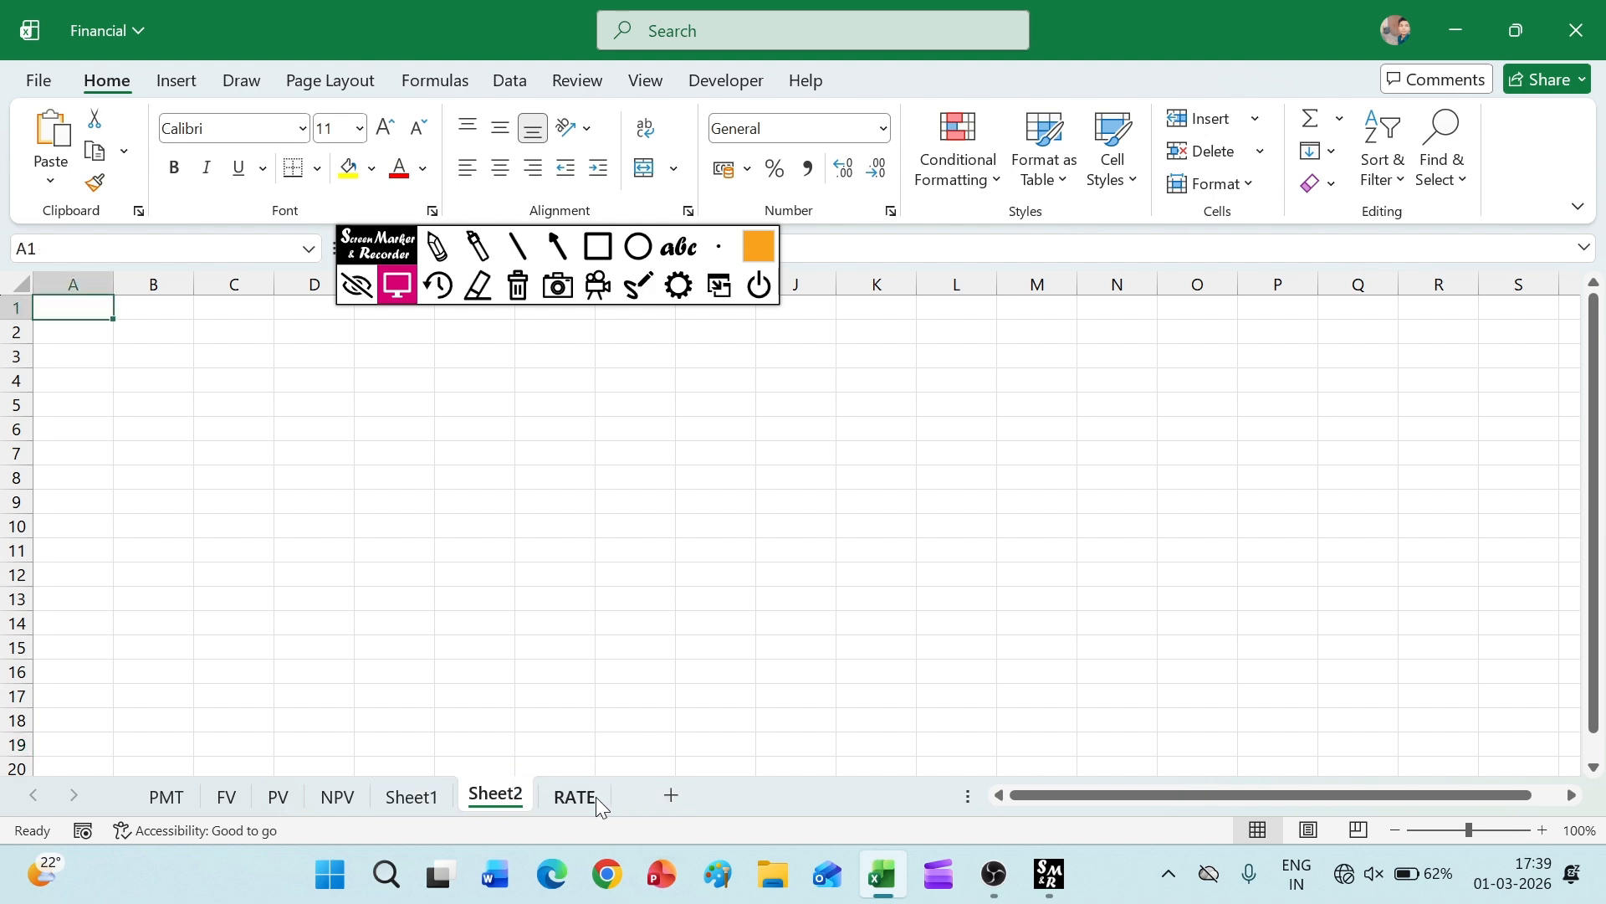
pyautogui.click(595, 797)
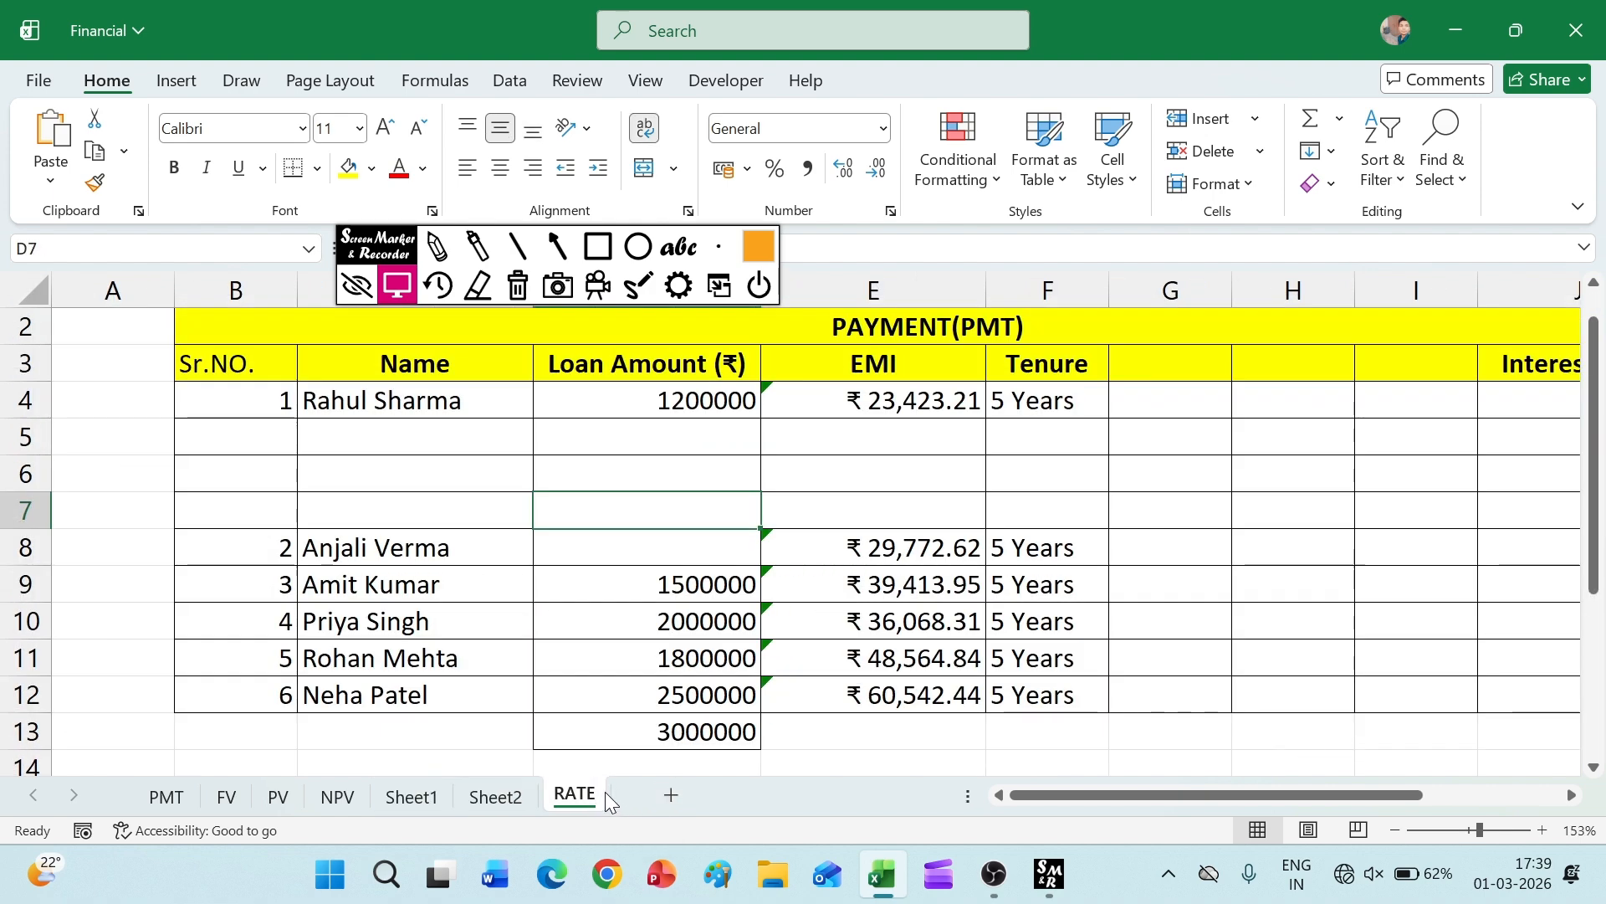
# - Insert a new blank worksheet directly before the RATE sheet, choosing the Worksheet type in the Insert dialog
pyautogui.rightClick(586, 801)
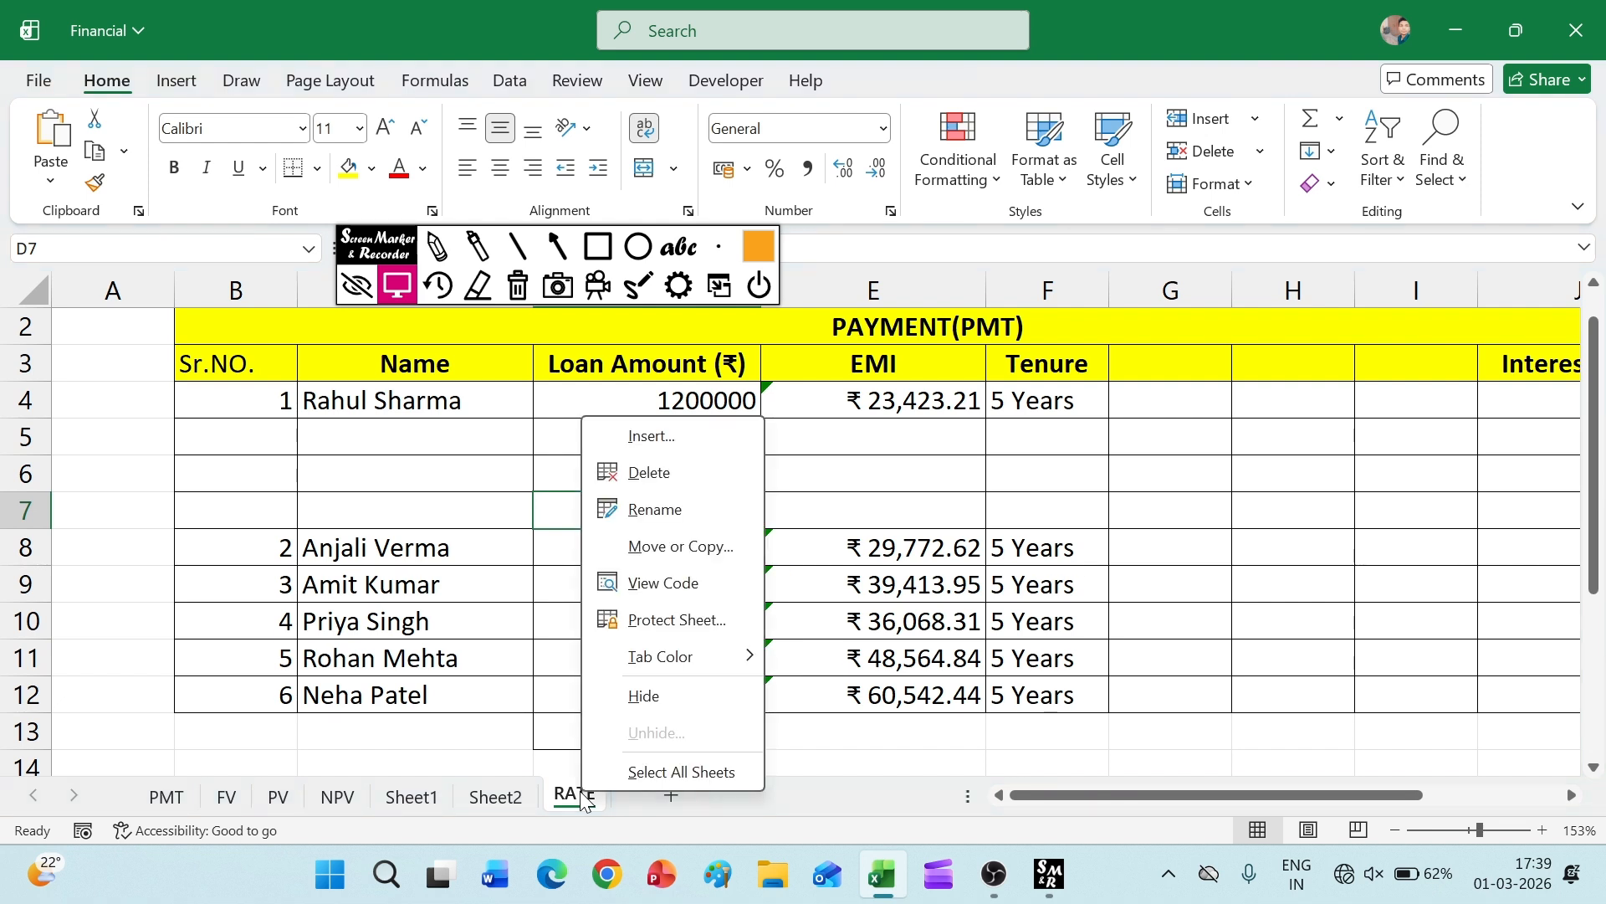
pyautogui.click(700, 423)
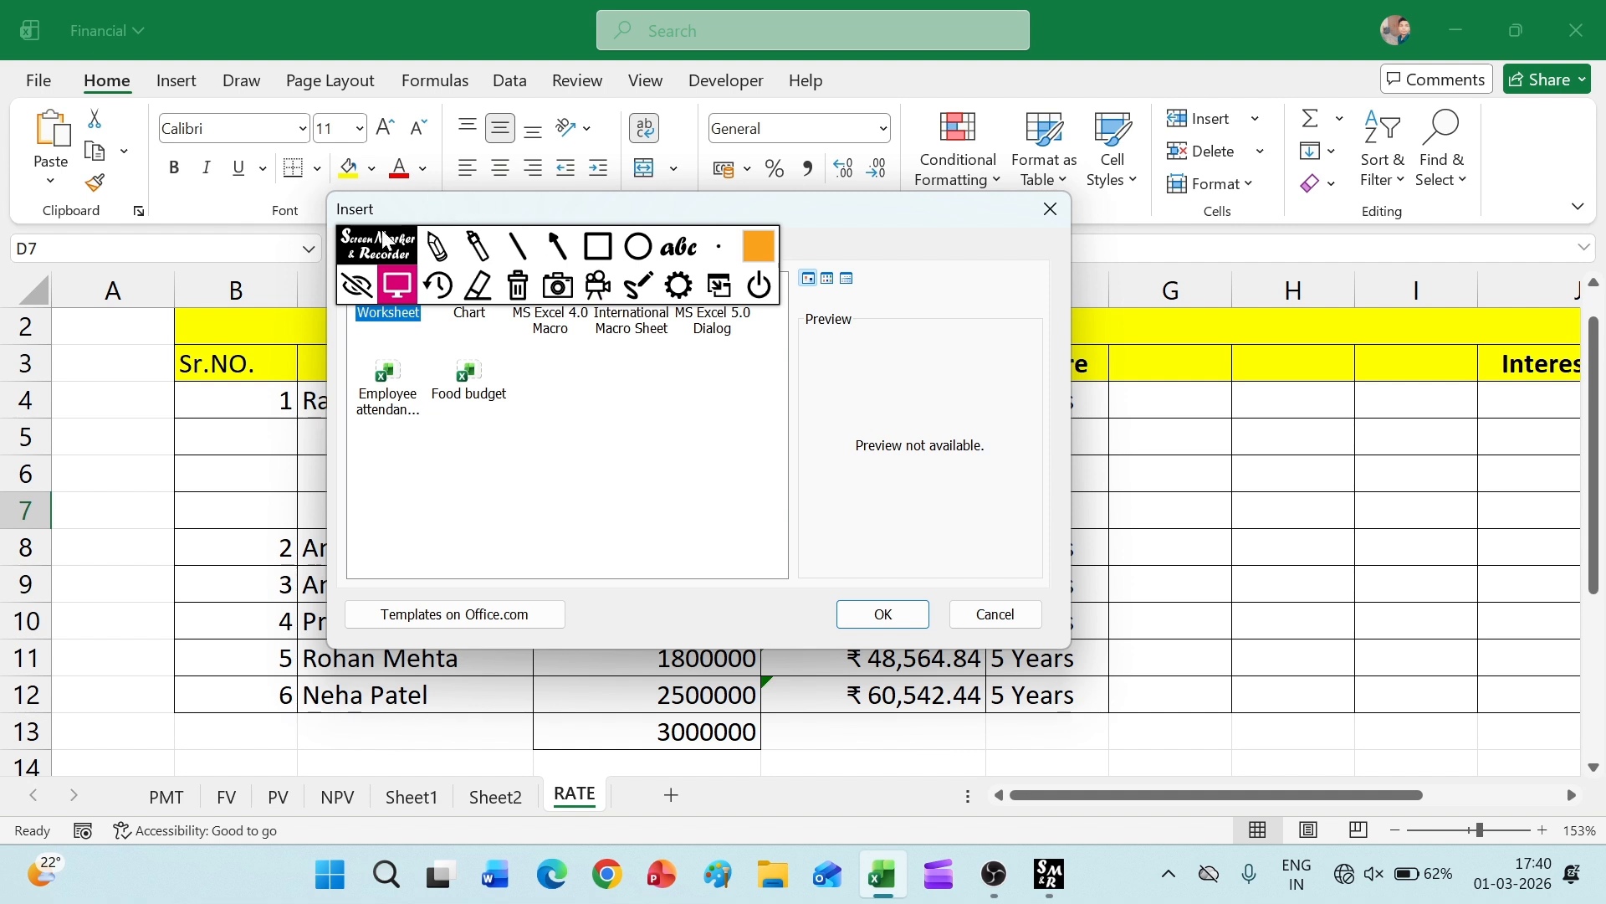
pyautogui.moveTo(381, 230); pyautogui.dragTo(887, 286)
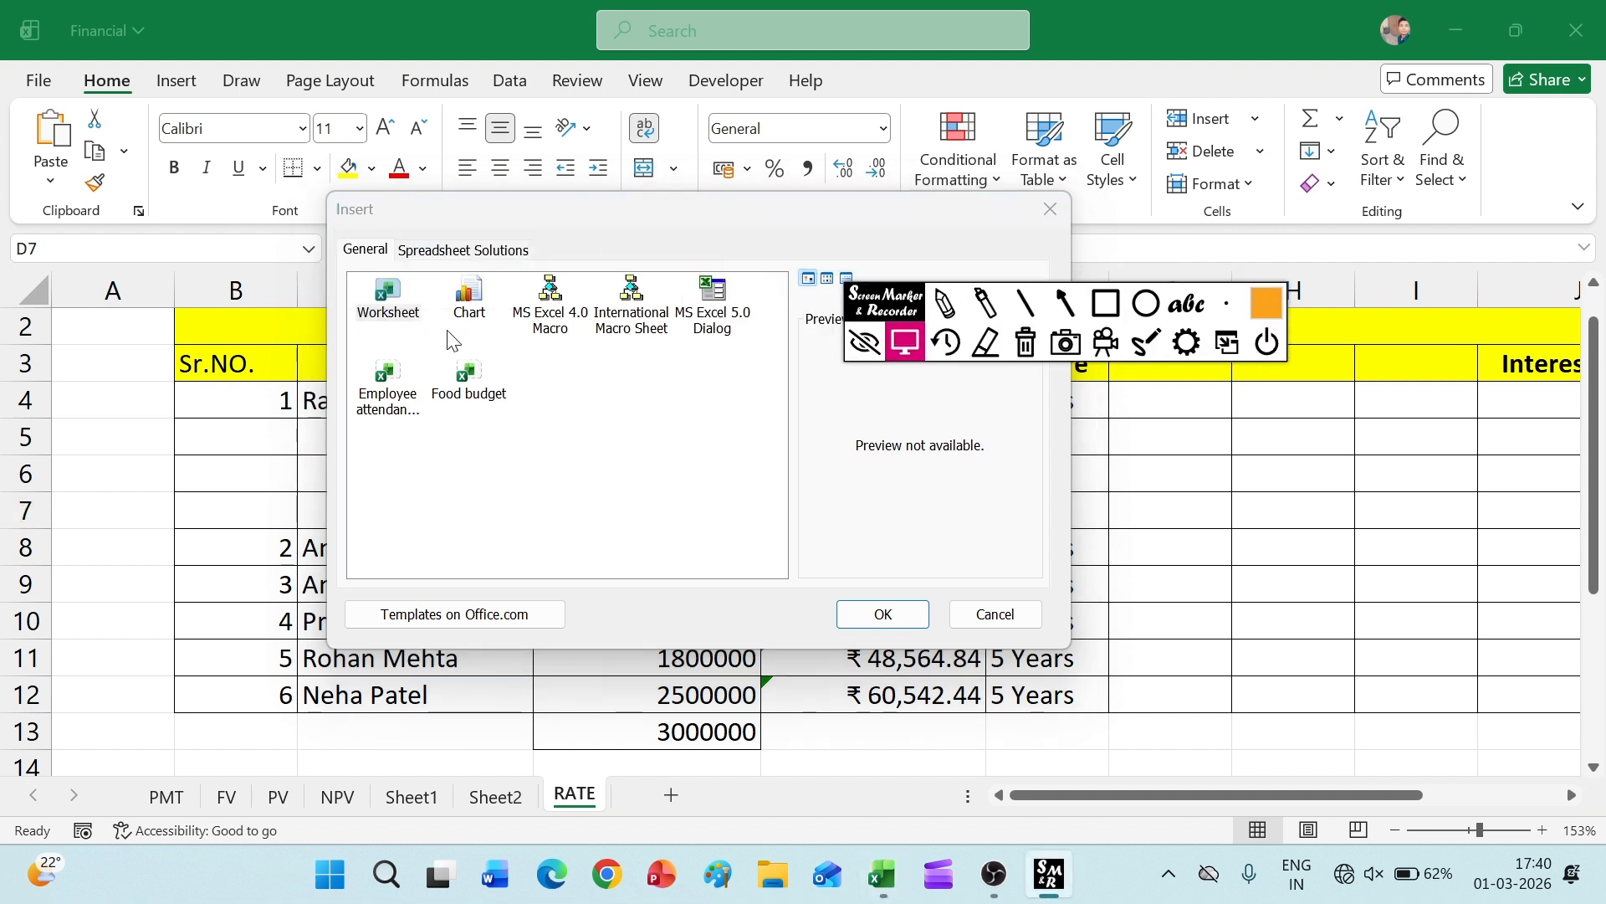
pyautogui.click(400, 324)
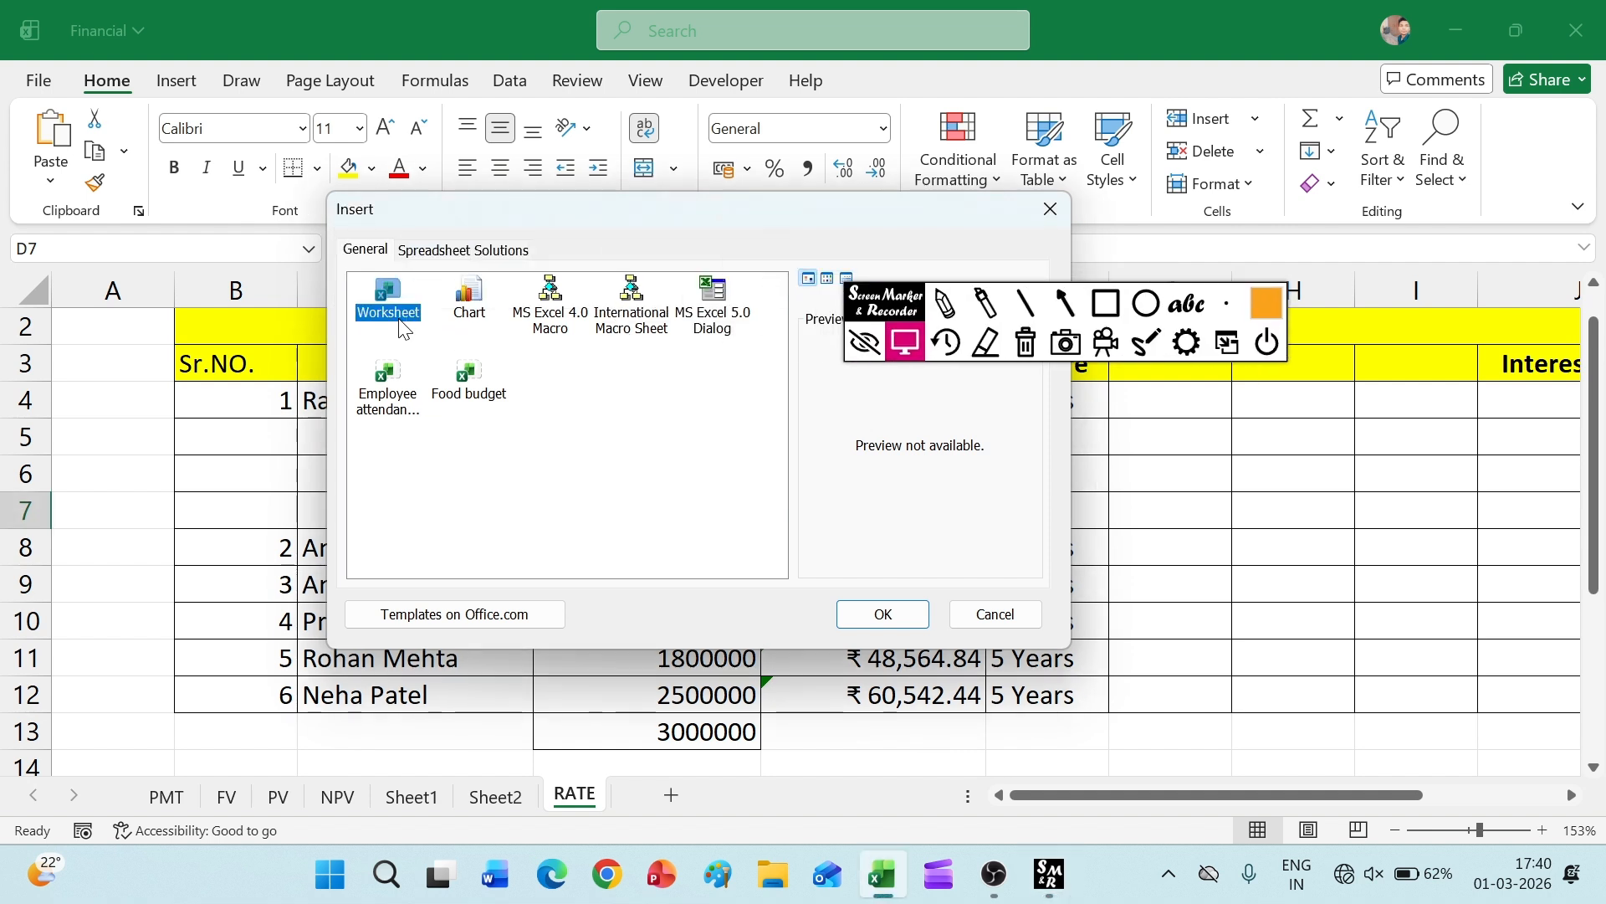
pyautogui.click(910, 619)
pyautogui.click(575, 575)
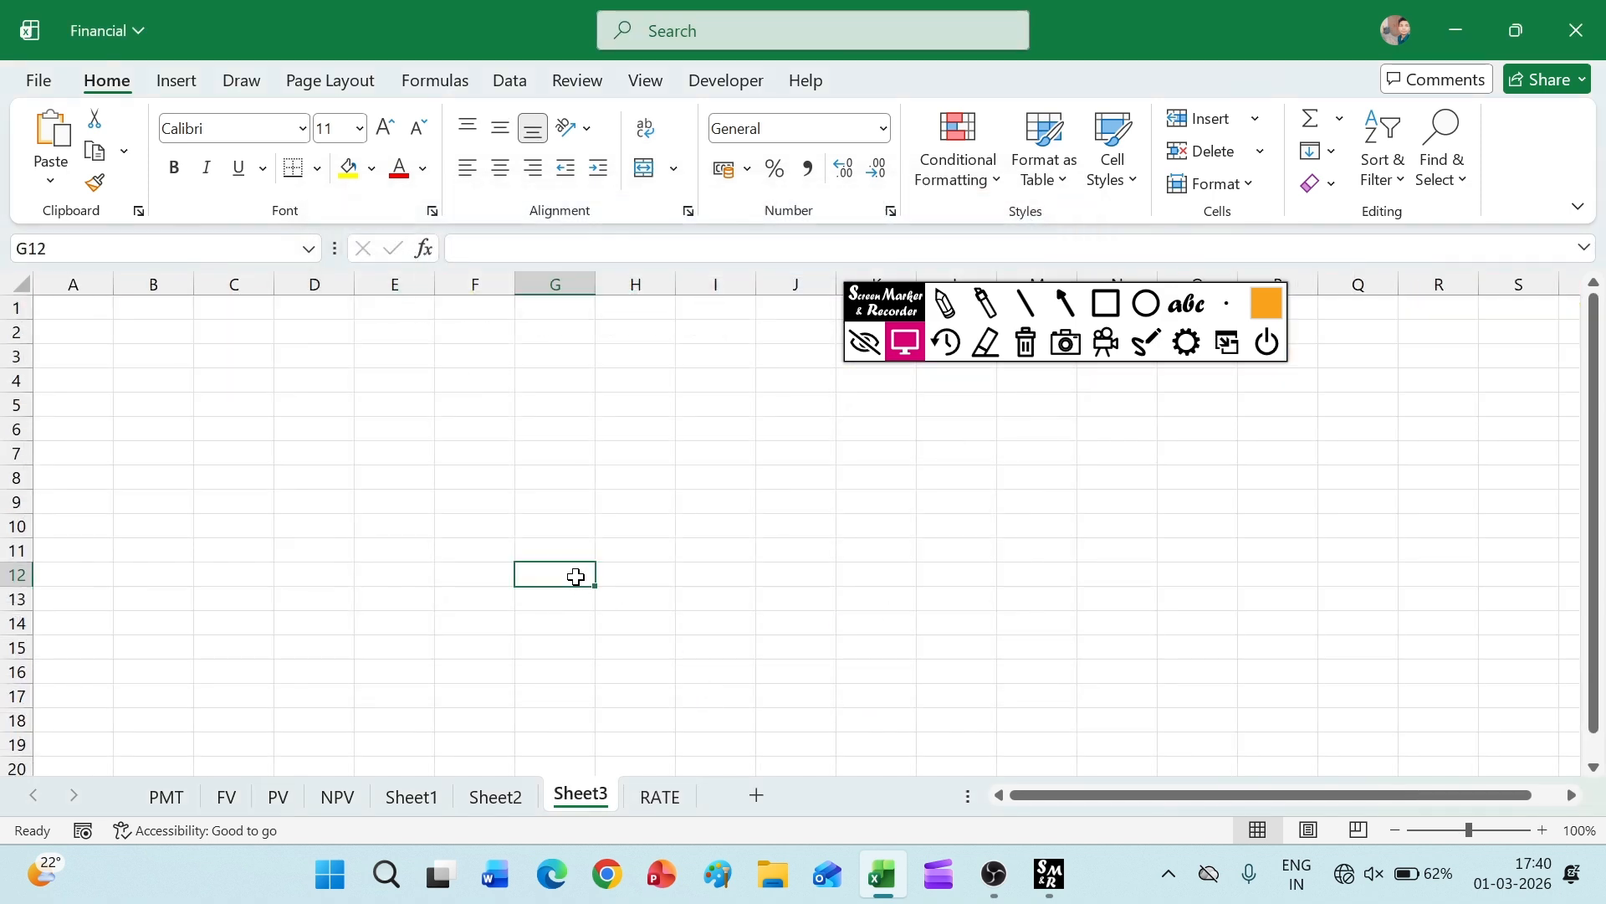
# - Add another blank worksheet between Sheet3 and RATE
pyautogui.moveTo(575, 575); pyautogui.dragTo(1289, 308)
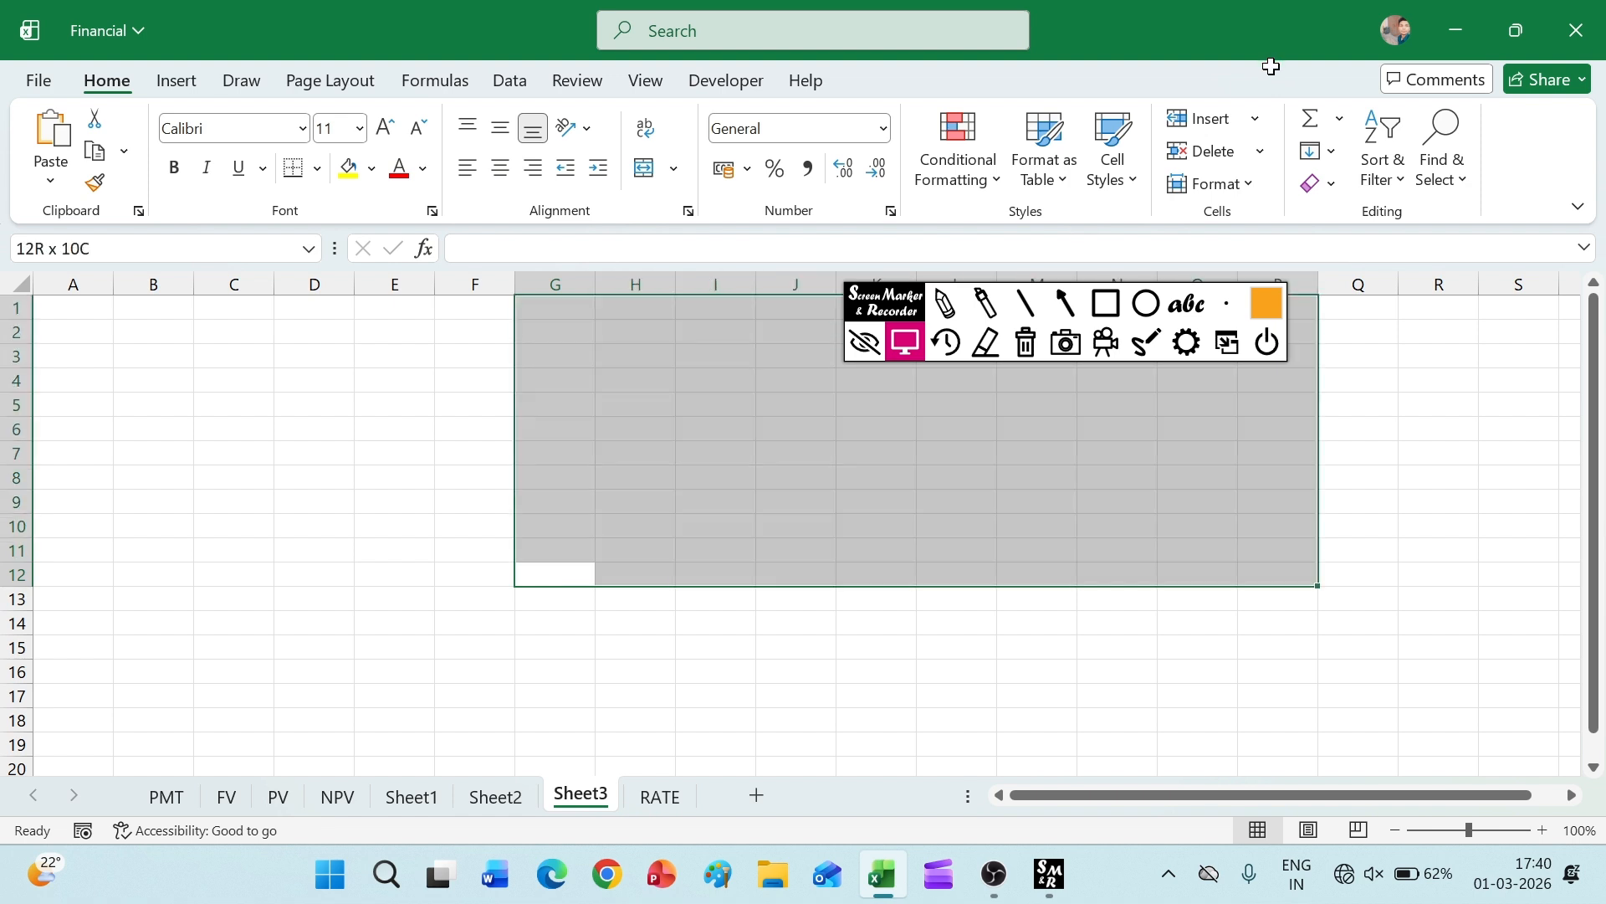
pyautogui.click(1255, 118)
pyautogui.click(789, 596)
pyautogui.click(757, 797)
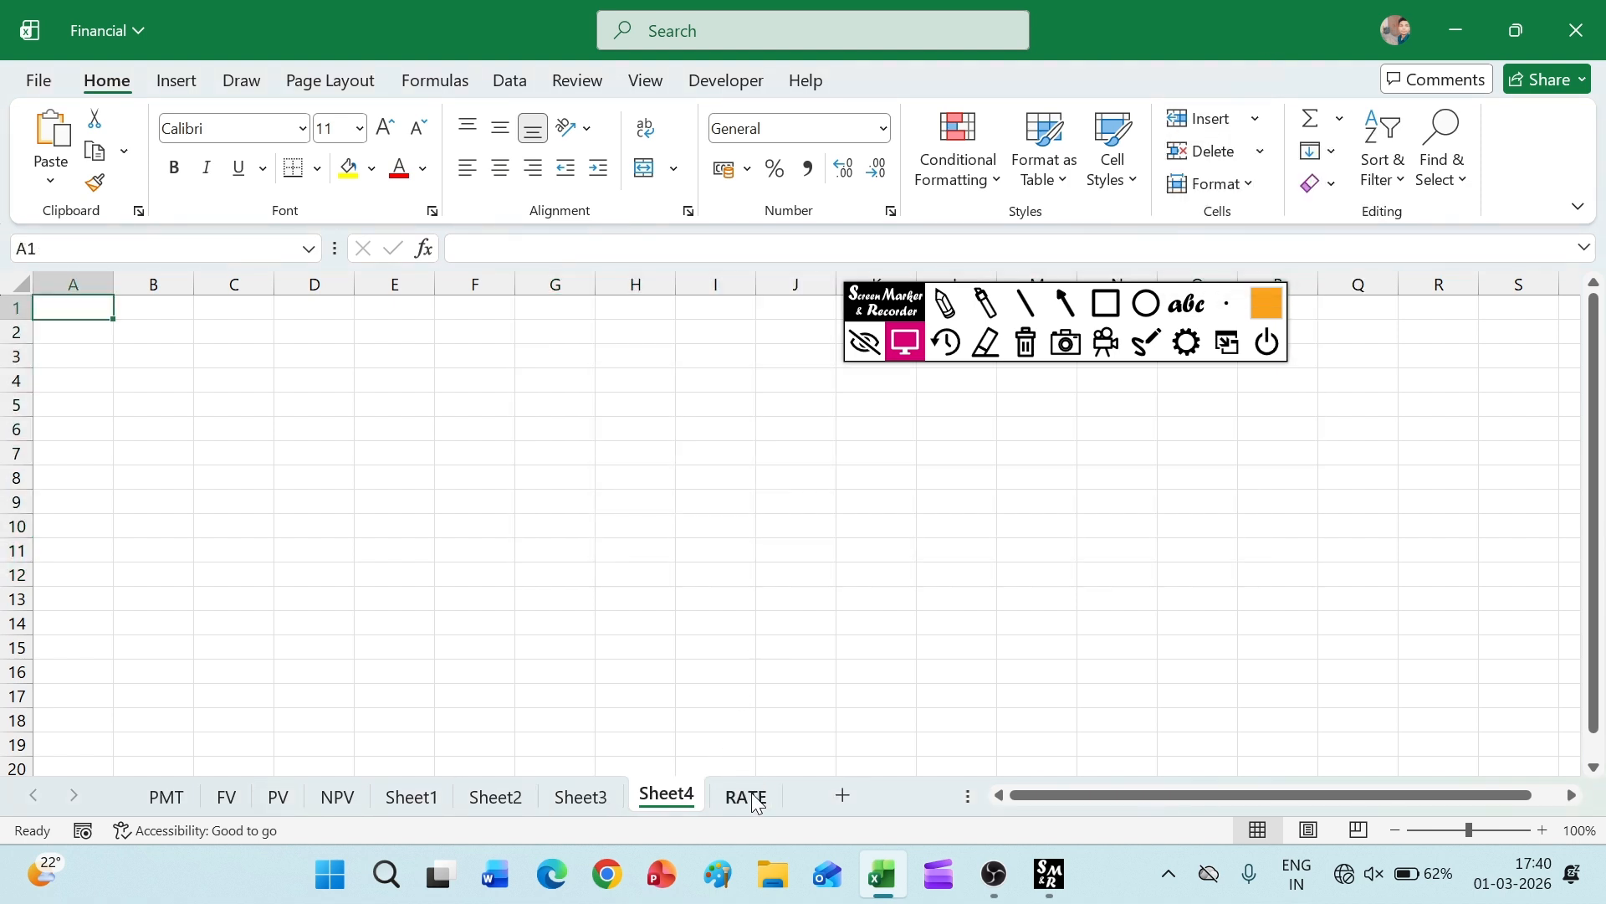
pyautogui.click(690, 702)
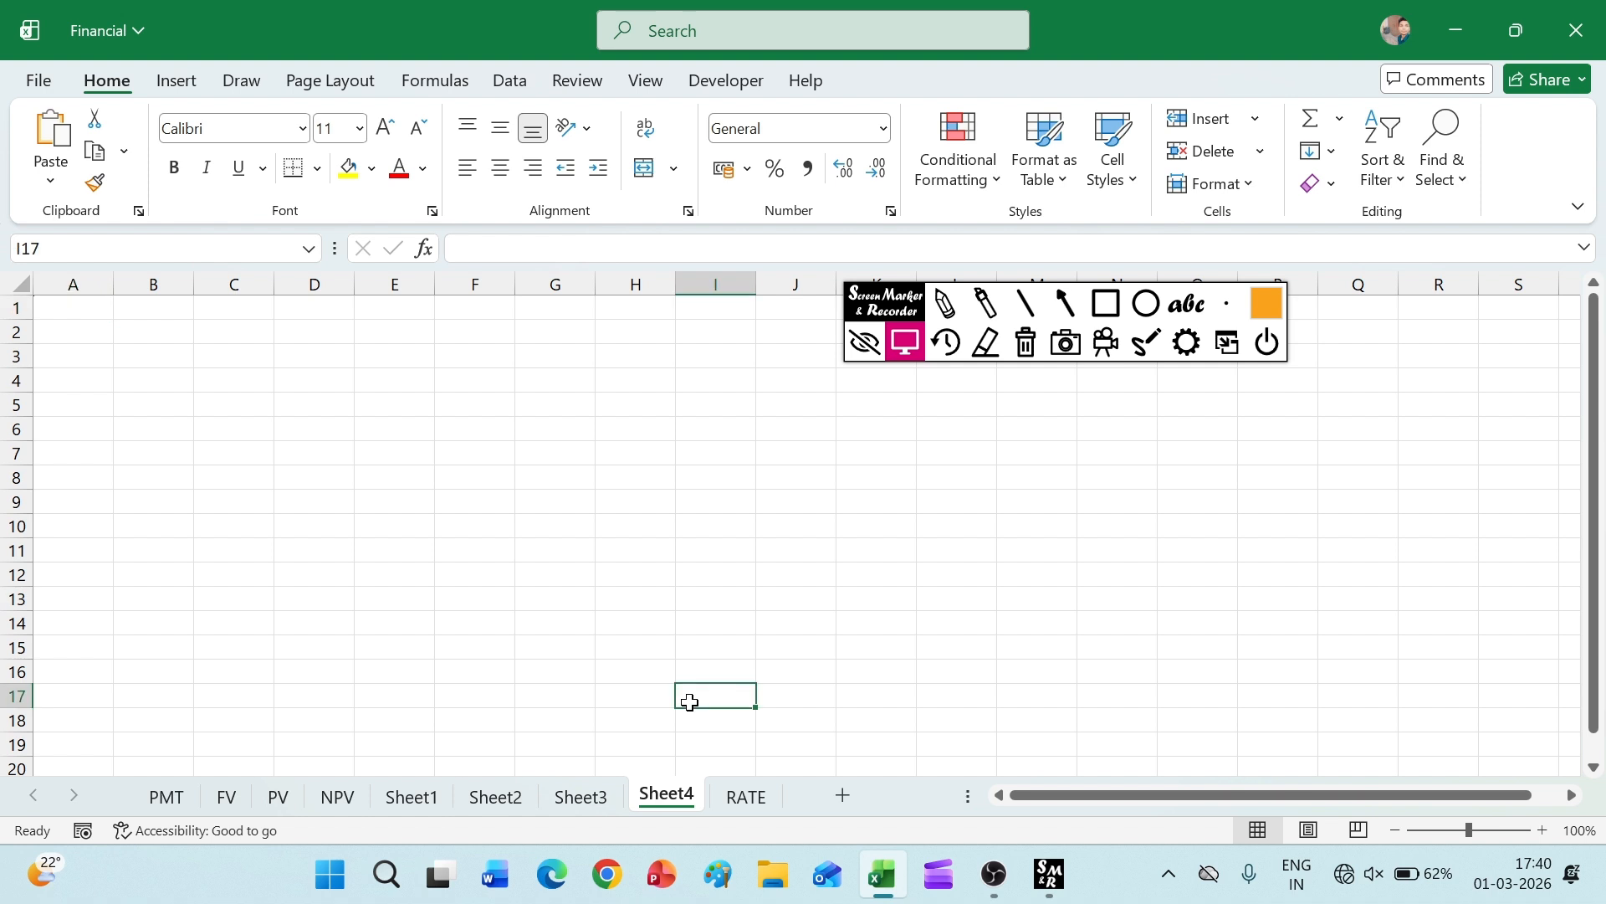
# - Return to the RATE sheet and insert one more blank worksheet before it with the Insert Sheet command
pyautogui.click(751, 793)
pyautogui.press('alt')
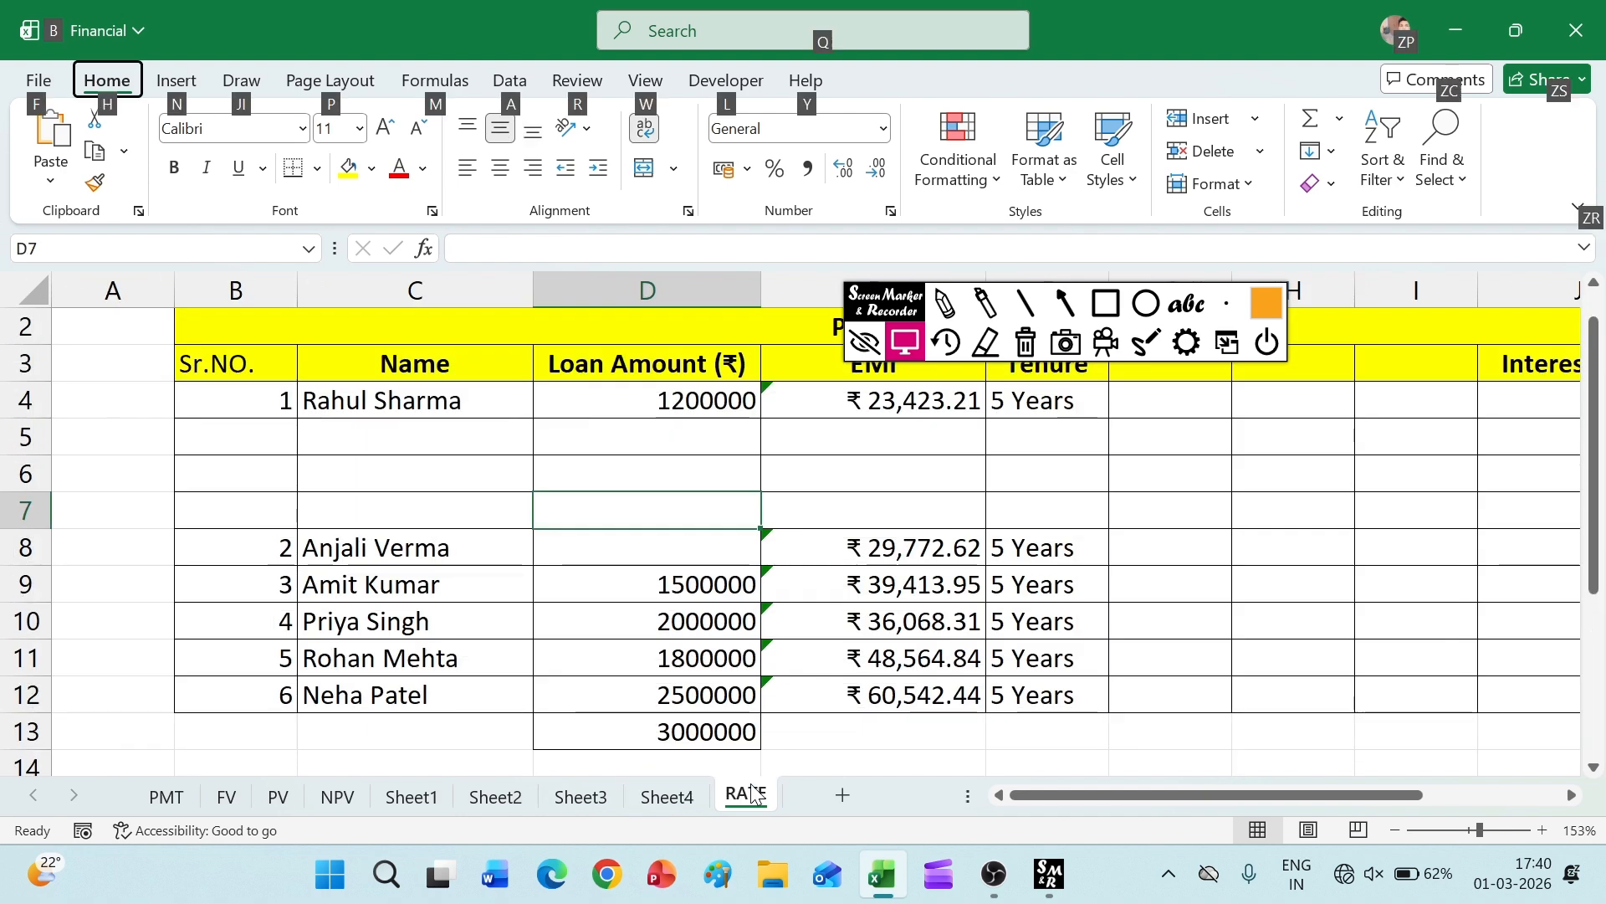
pyautogui.press('h')
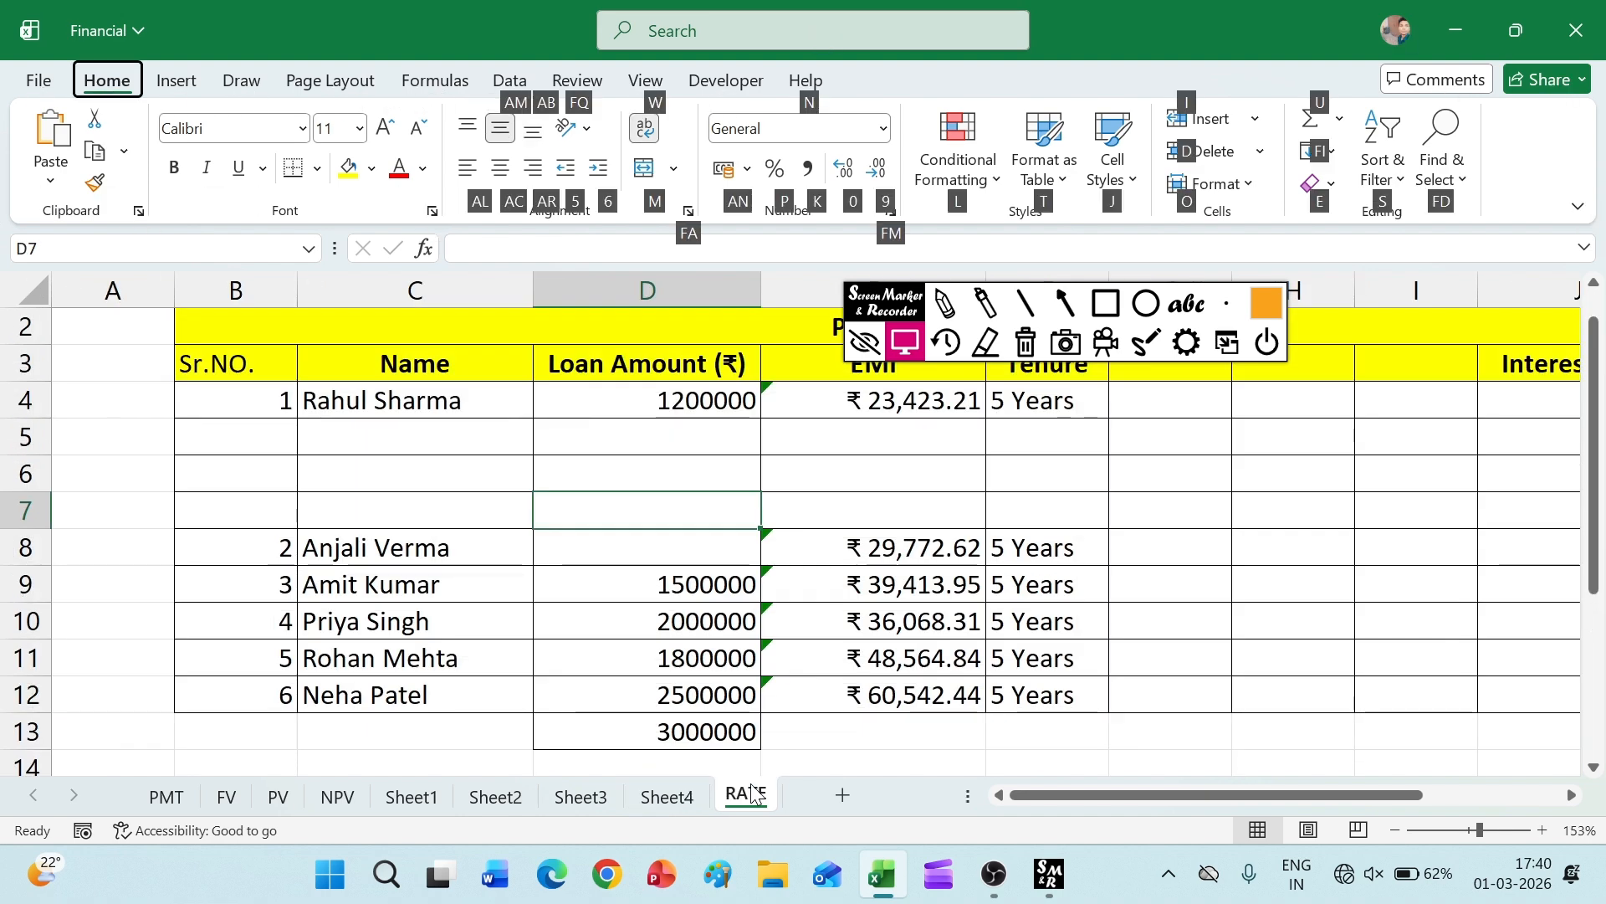
pyautogui.press('i')
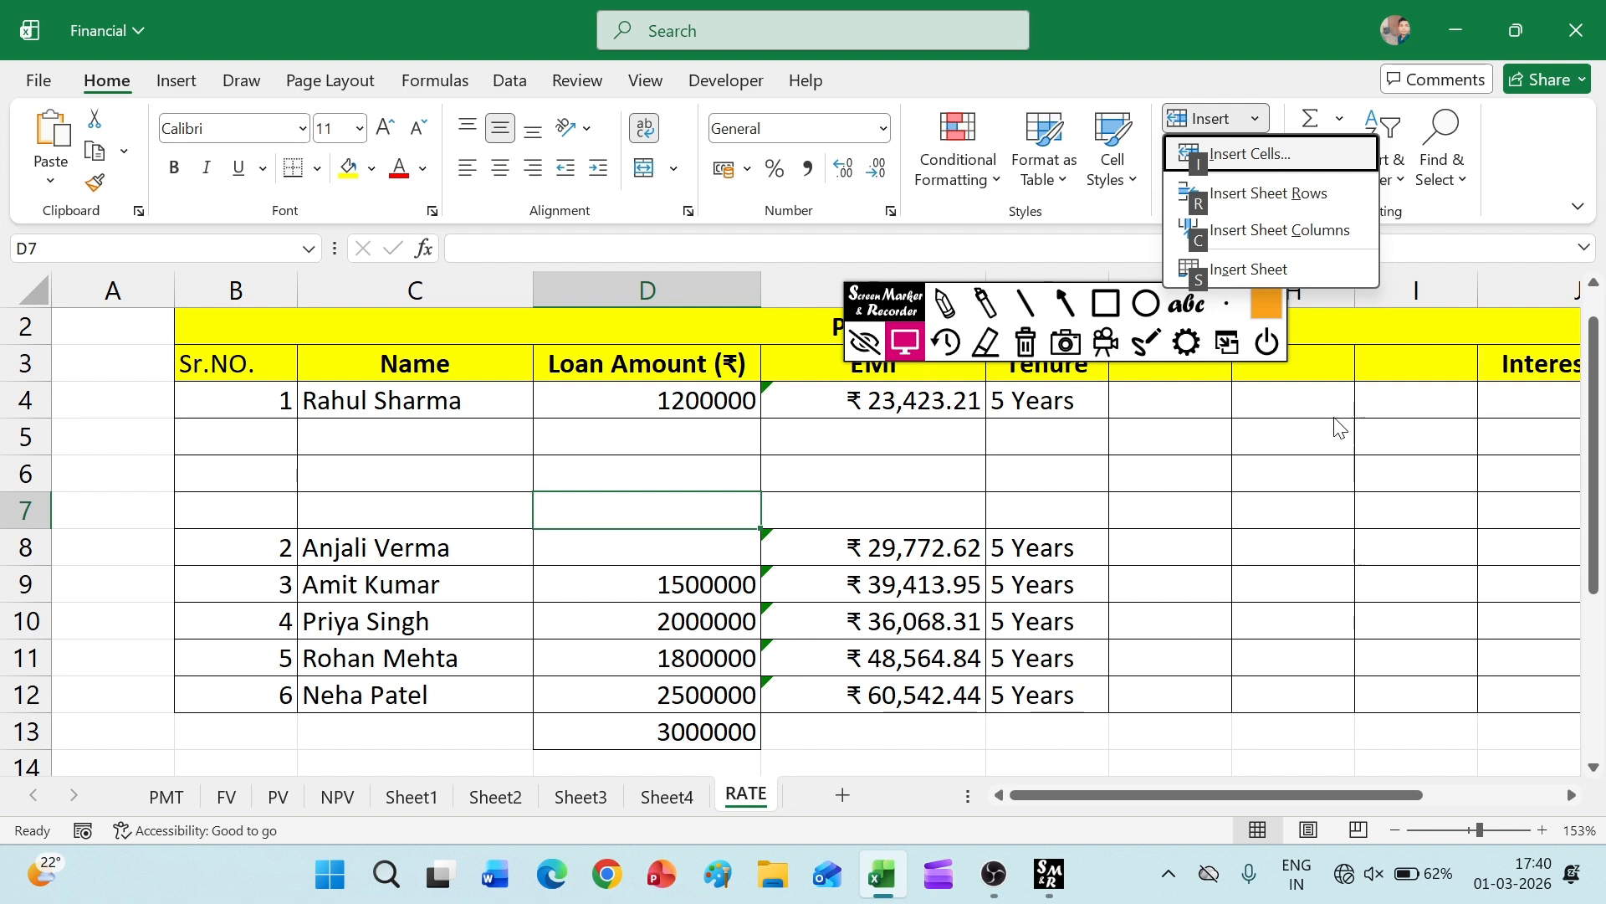
pyautogui.click(1237, 270)
pyautogui.click(969, 549)
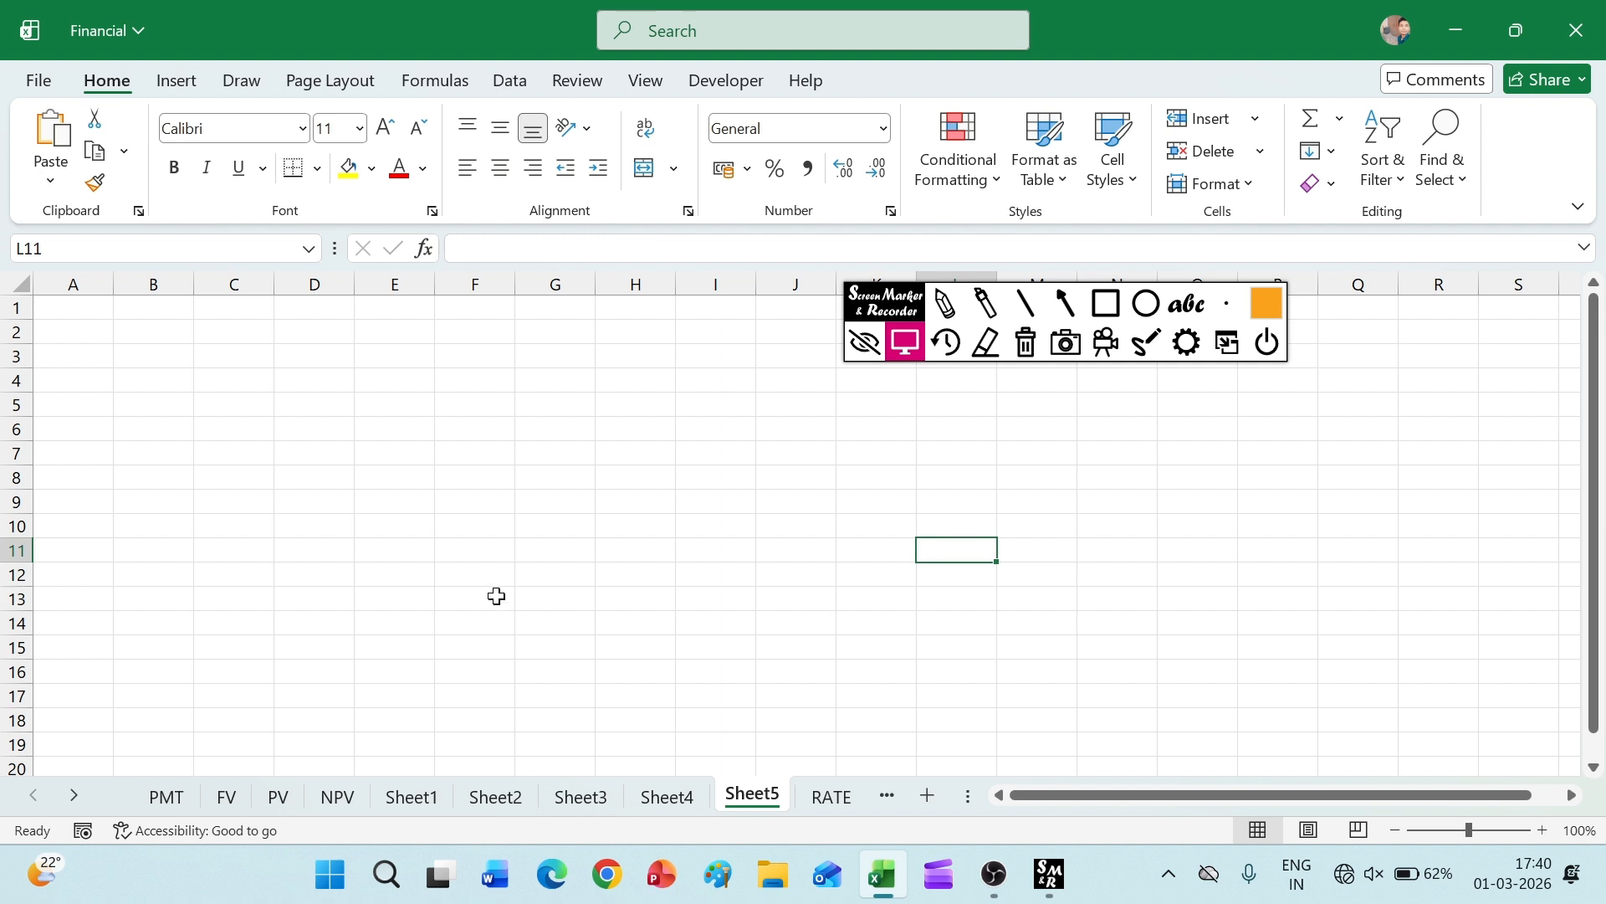
# - Insert a further blank worksheet directly before Sheet5, and return to the RATE sheet
pyautogui.press('alt')
pyautogui.press('h')
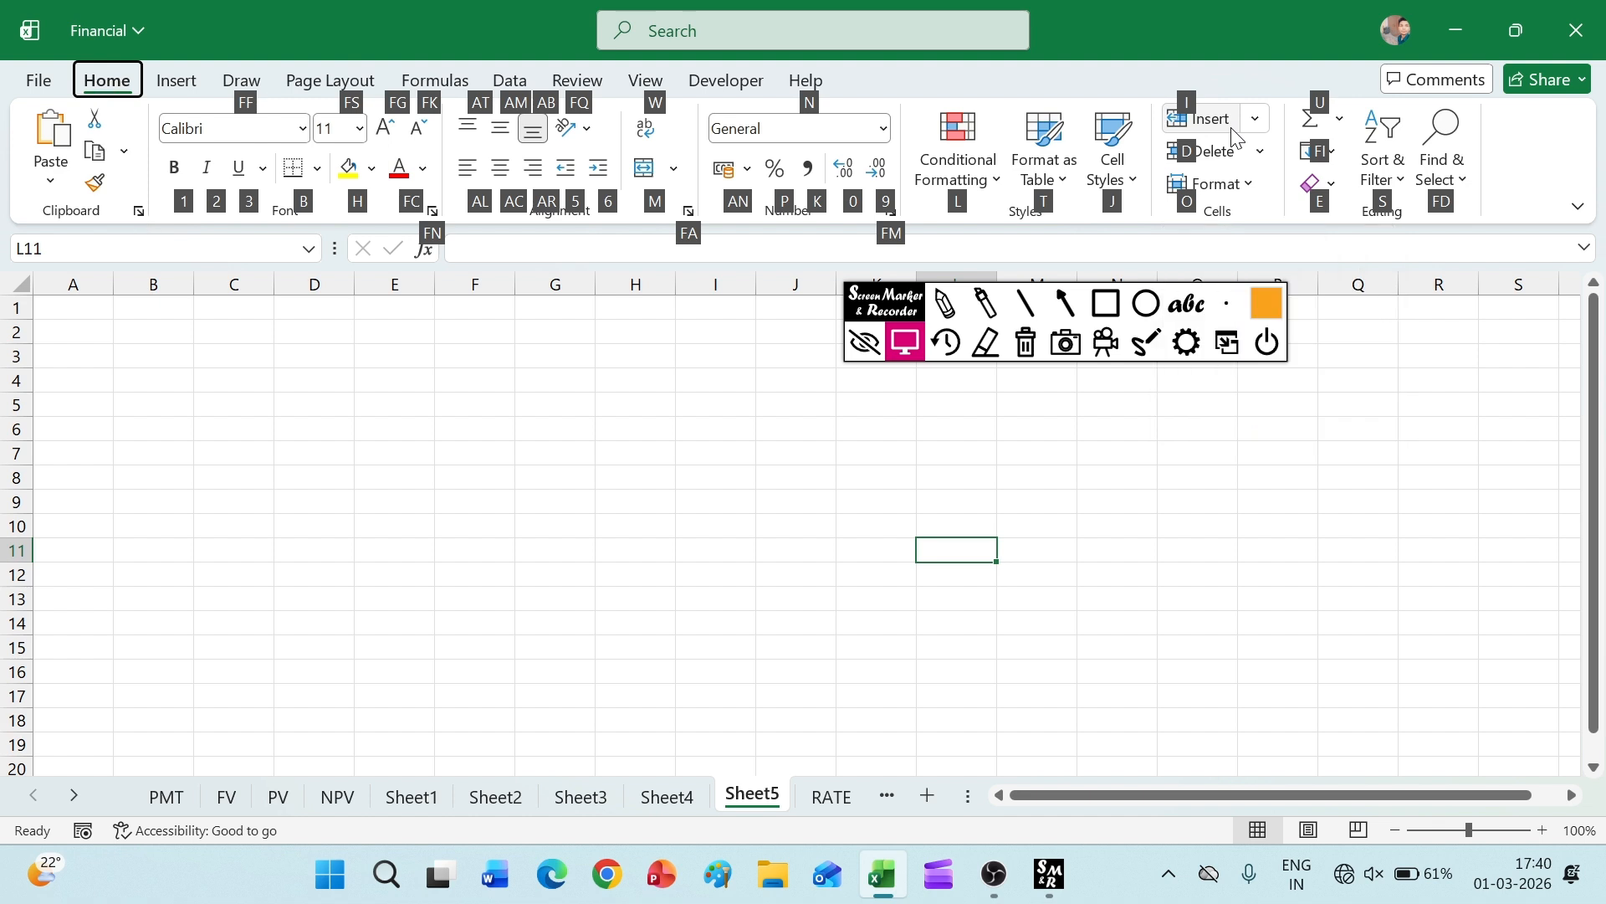
pyautogui.press('i')
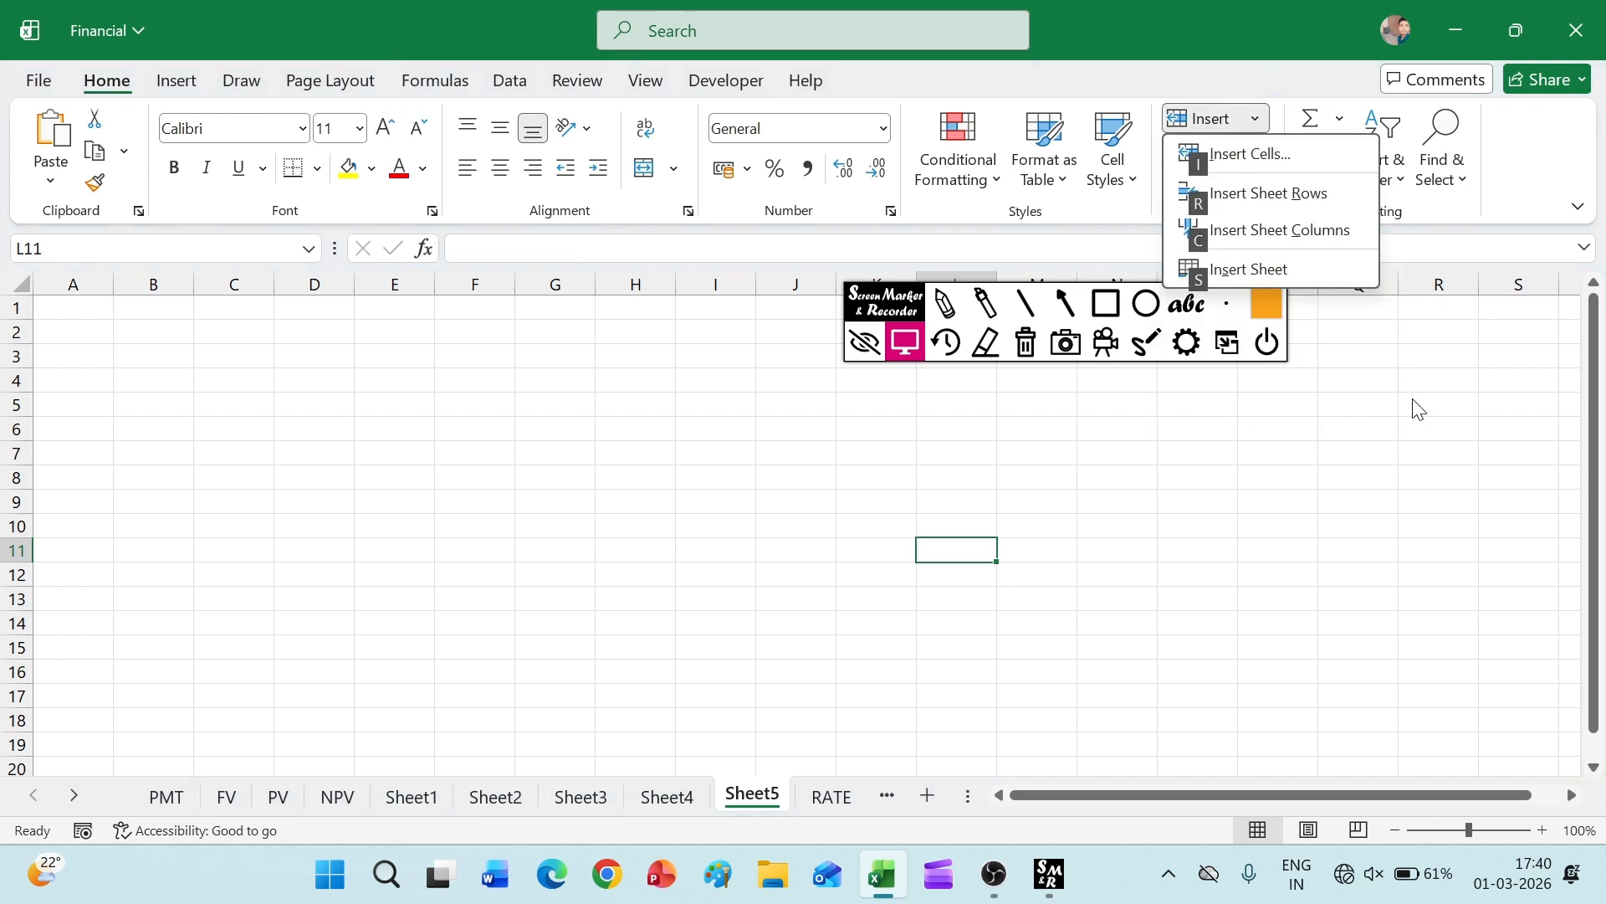
pyautogui.press('s')
pyautogui.click(900, 507)
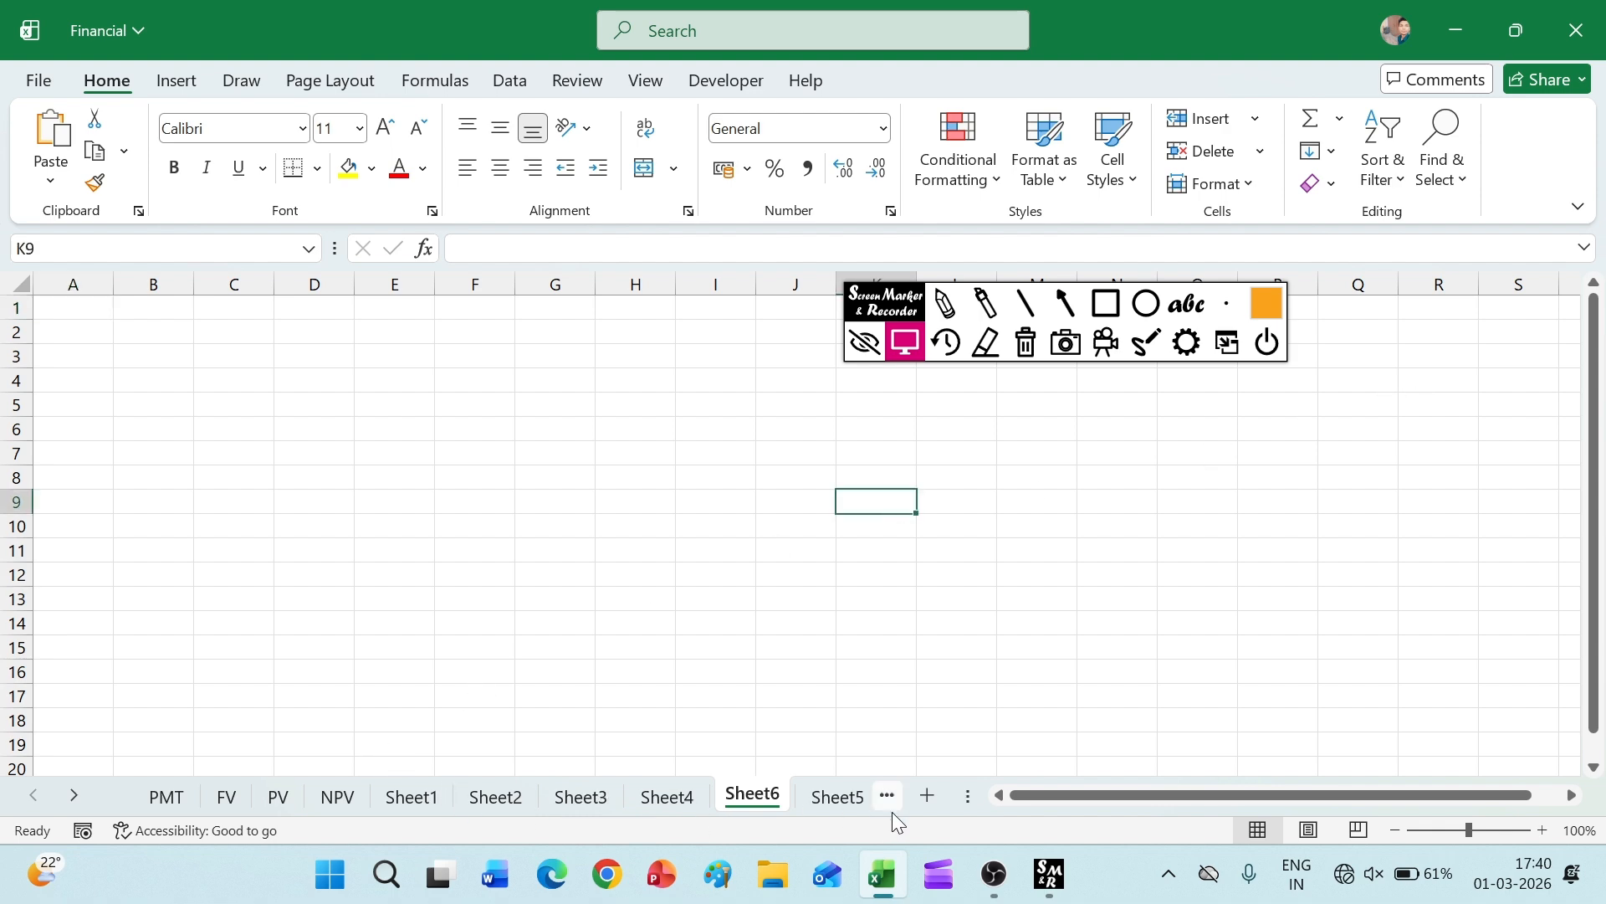
pyautogui.click(860, 806)
pyautogui.click(860, 806)
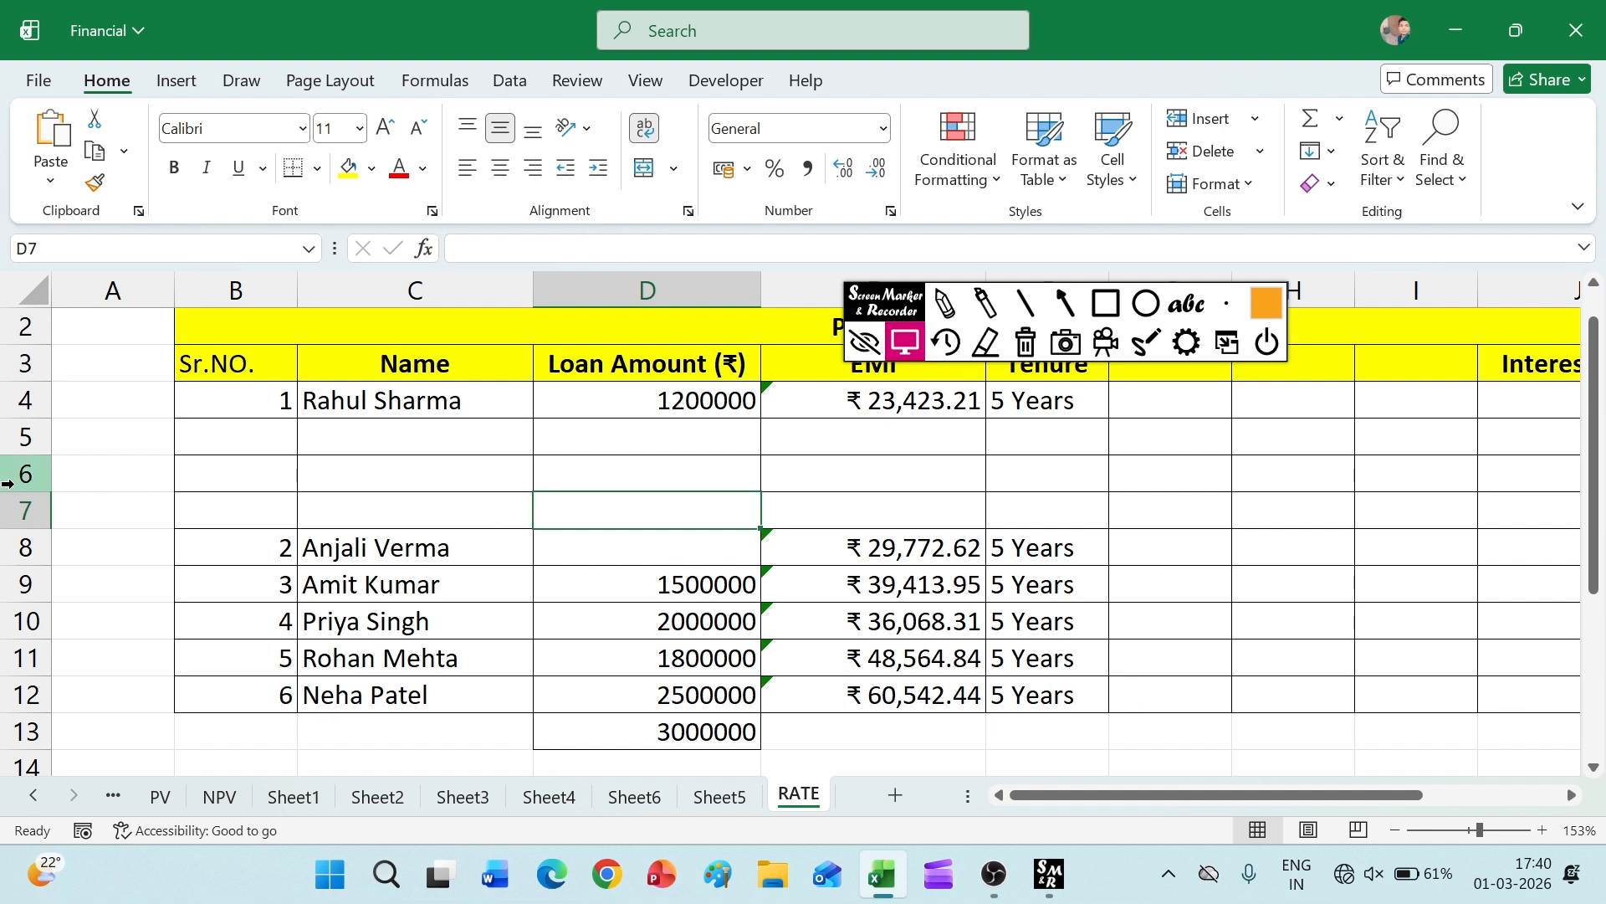
# - Look over the empty rows 5 to 7 of the loan table and the available Delete commands
pyautogui.click(20, 474)
pyautogui.click(23, 436)
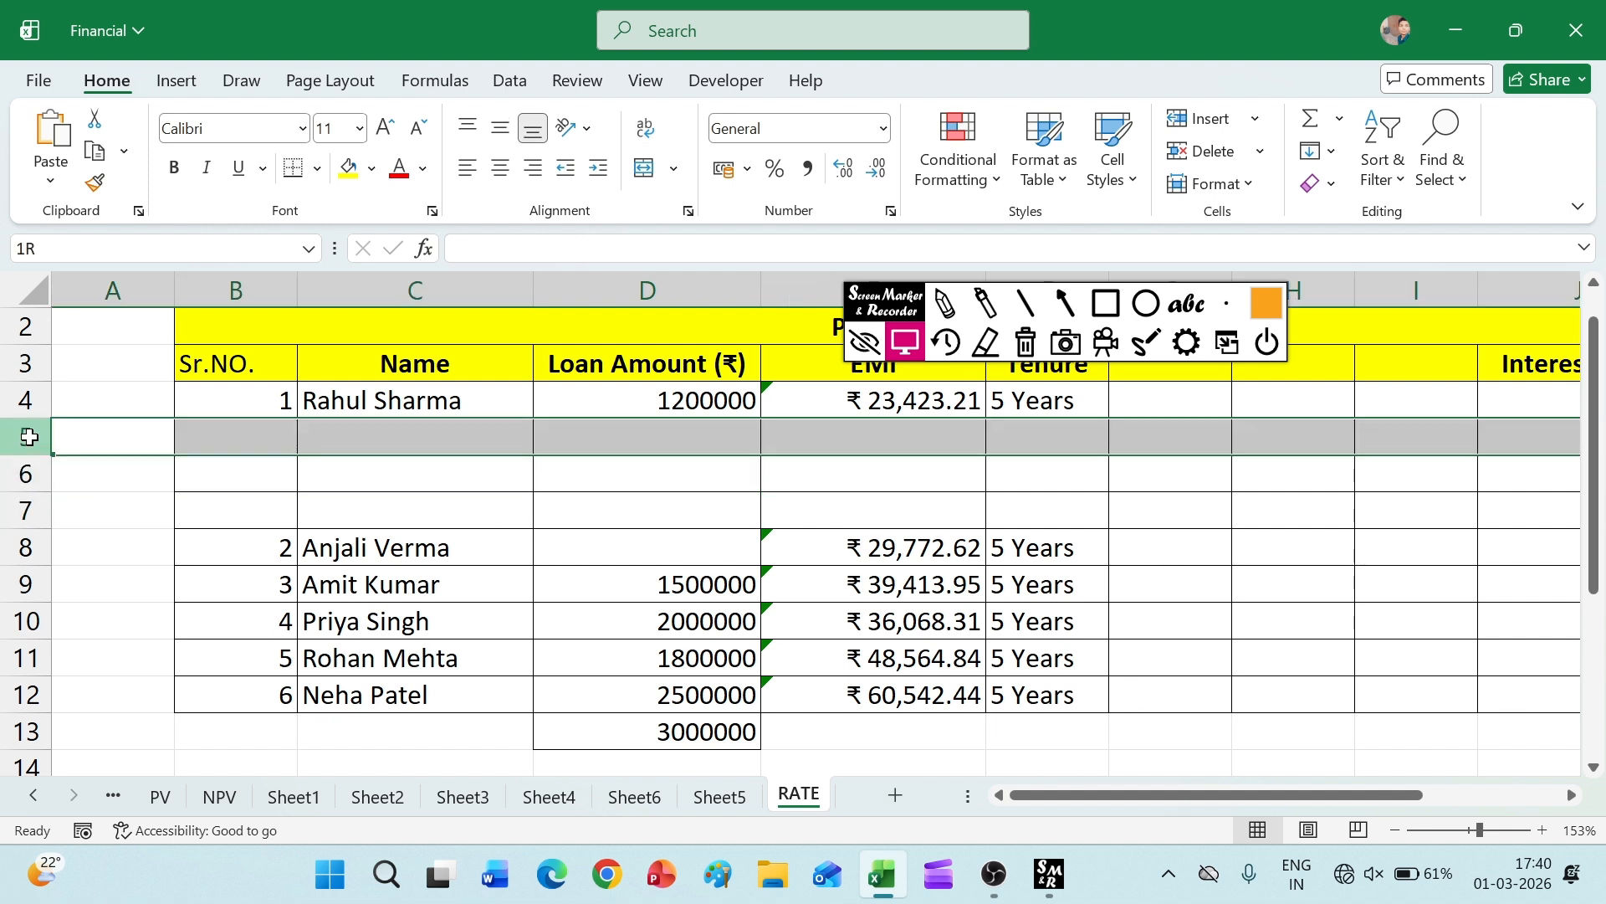
pyautogui.click(272, 460)
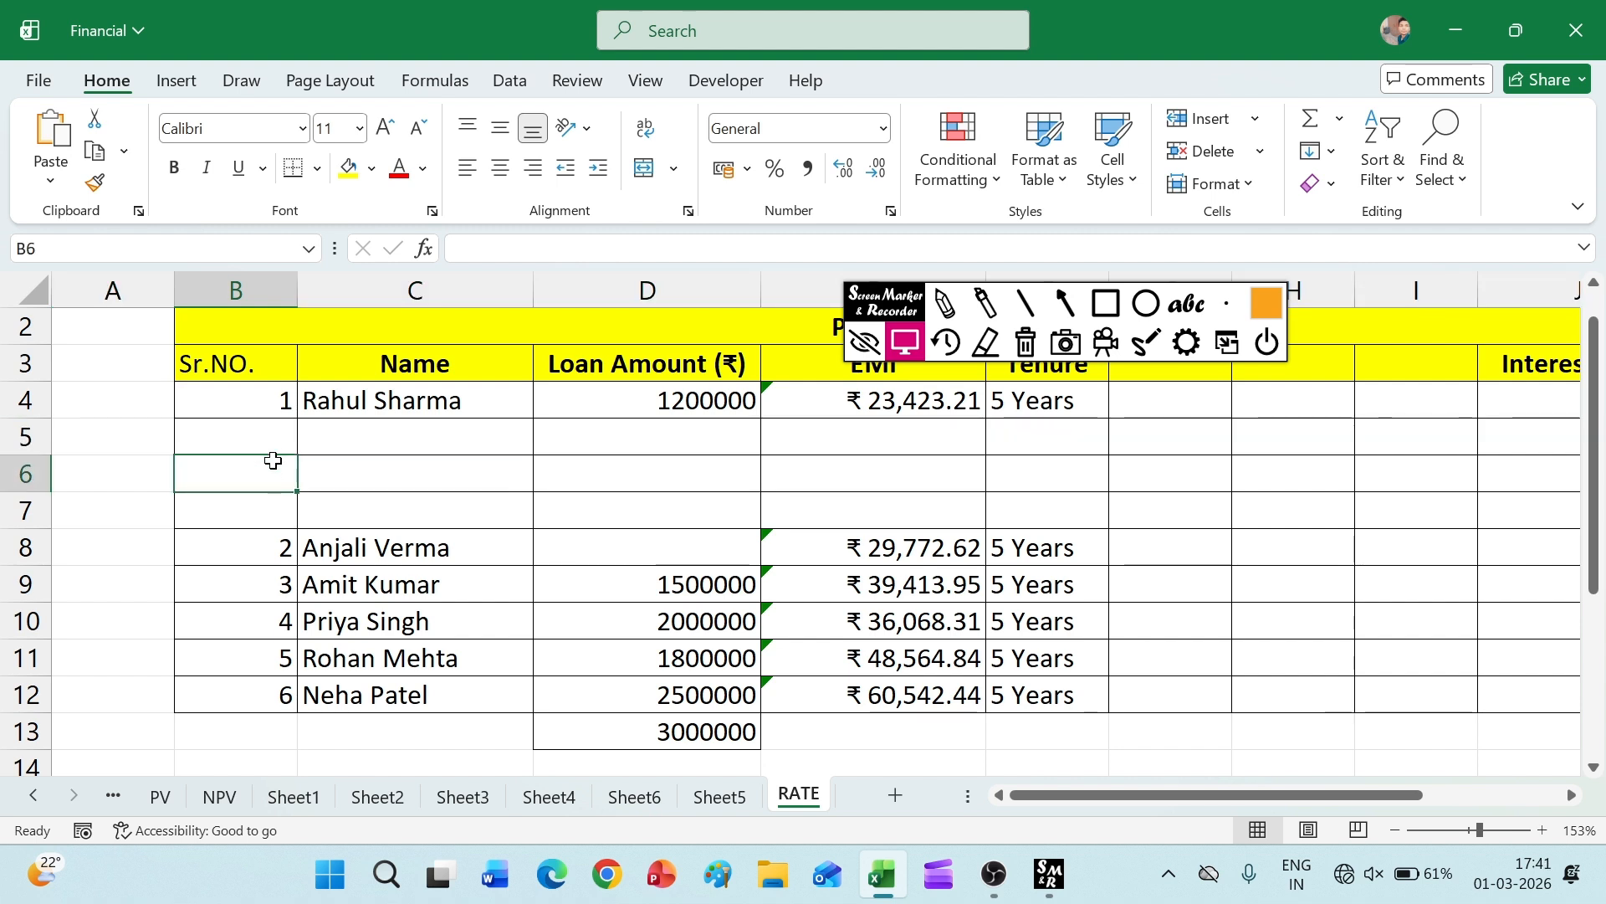
pyautogui.click(1260, 152)
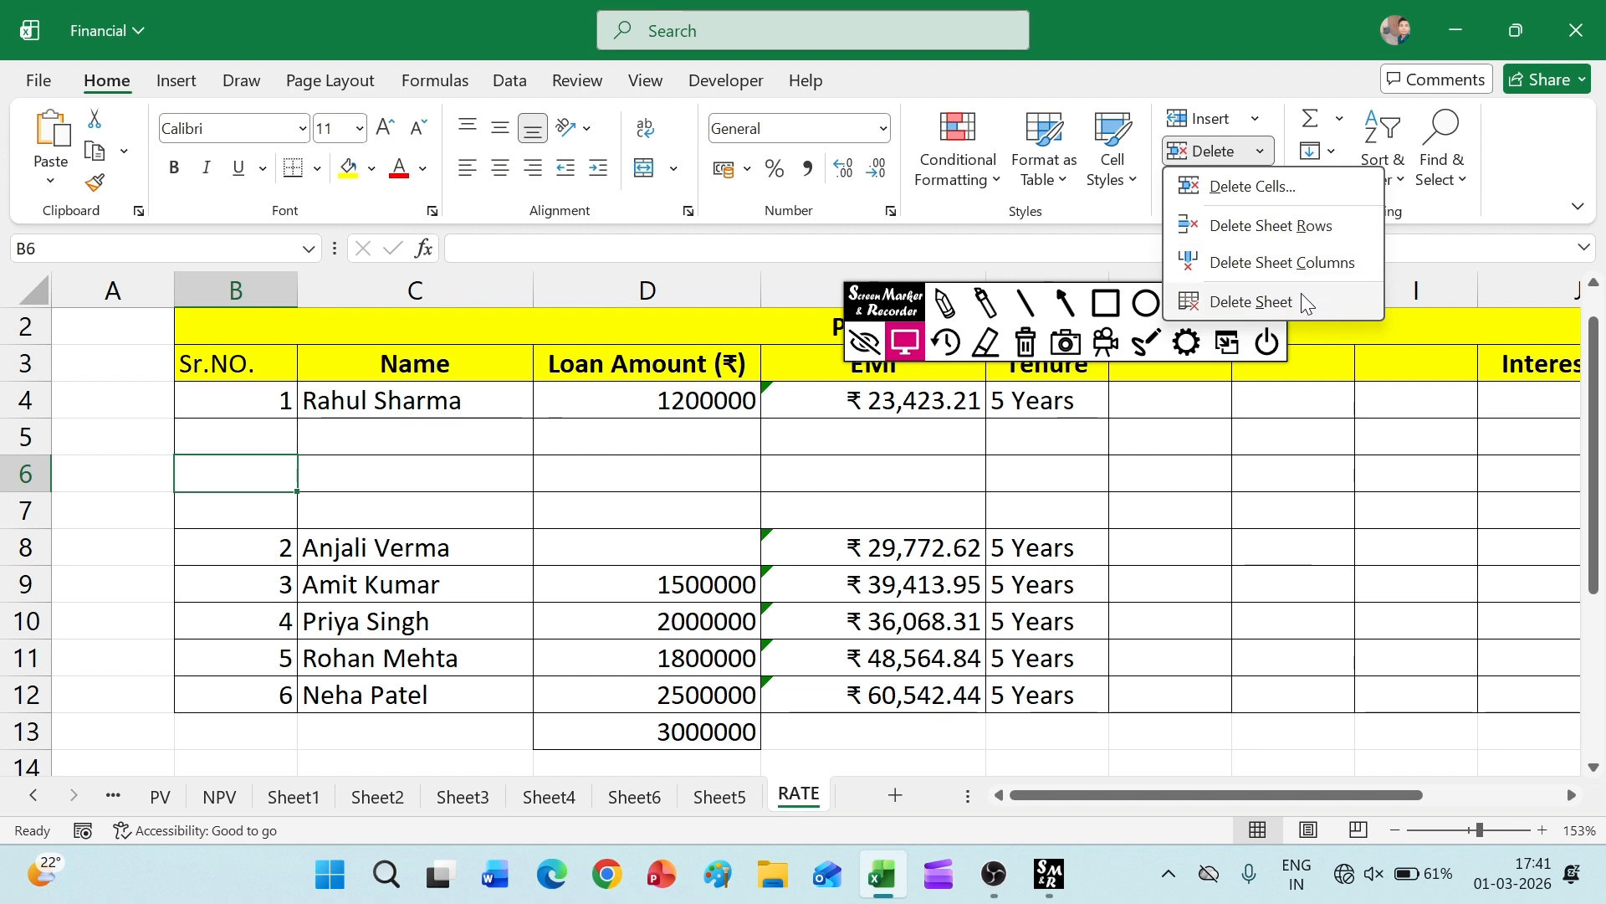
pyautogui.click(415, 513)
pyautogui.click(416, 513)
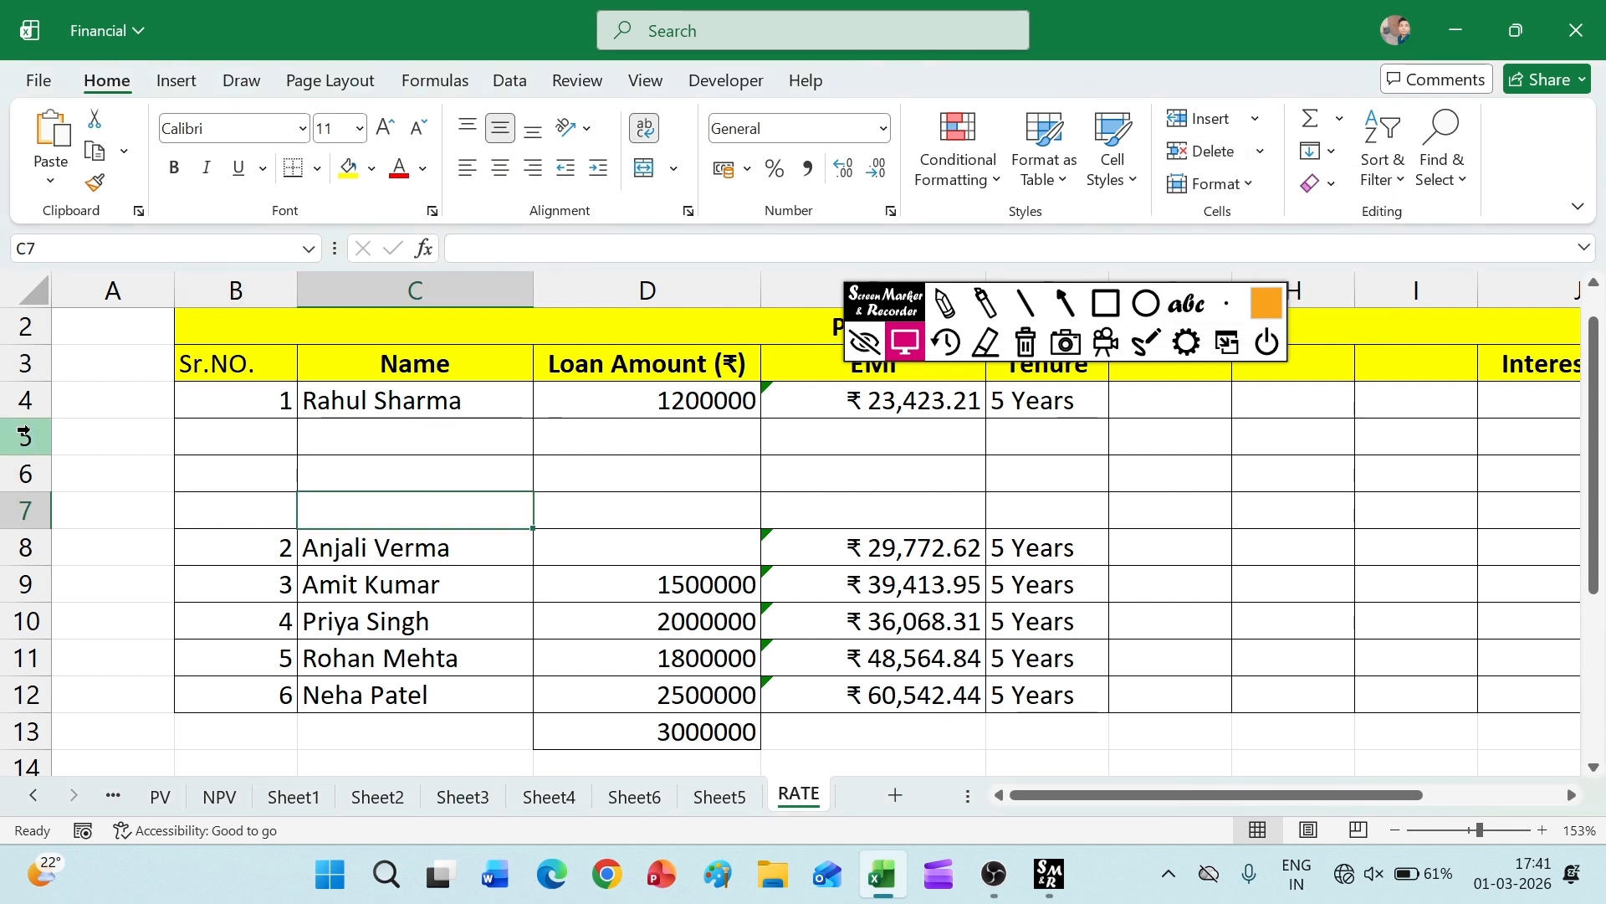
pyautogui.moveTo(23, 433); pyautogui.dragTo(27, 514)
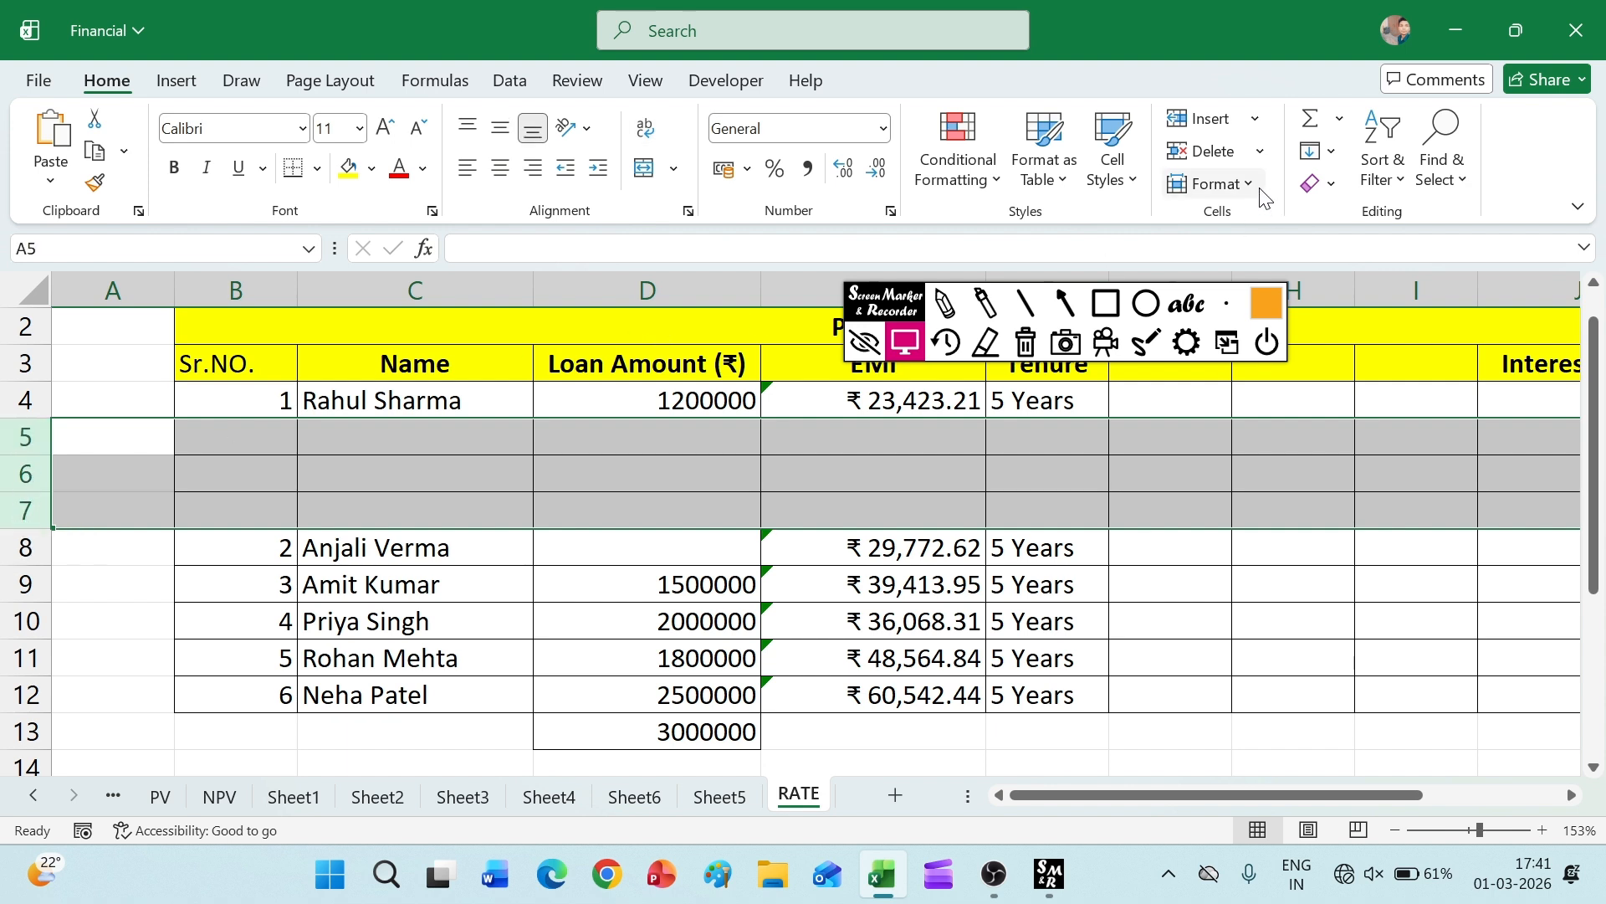
pyautogui.click(1220, 487)
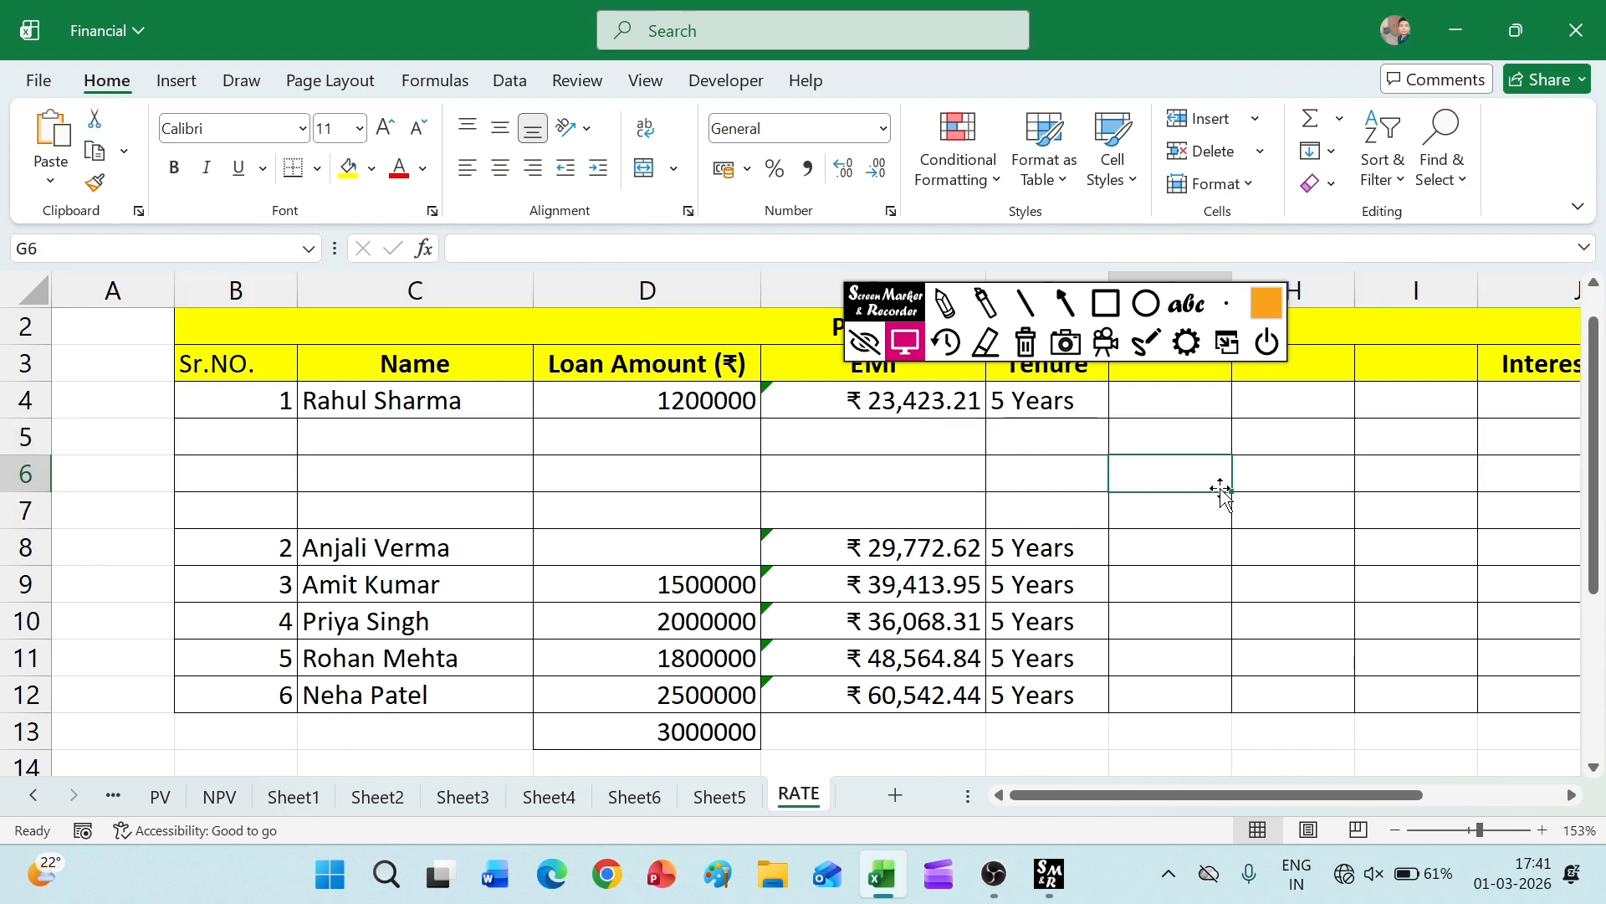
# - Delete the first of the three empty sheet rows, row 5, from the loan table
pyautogui.click(30, 430)
pyautogui.click(1261, 150)
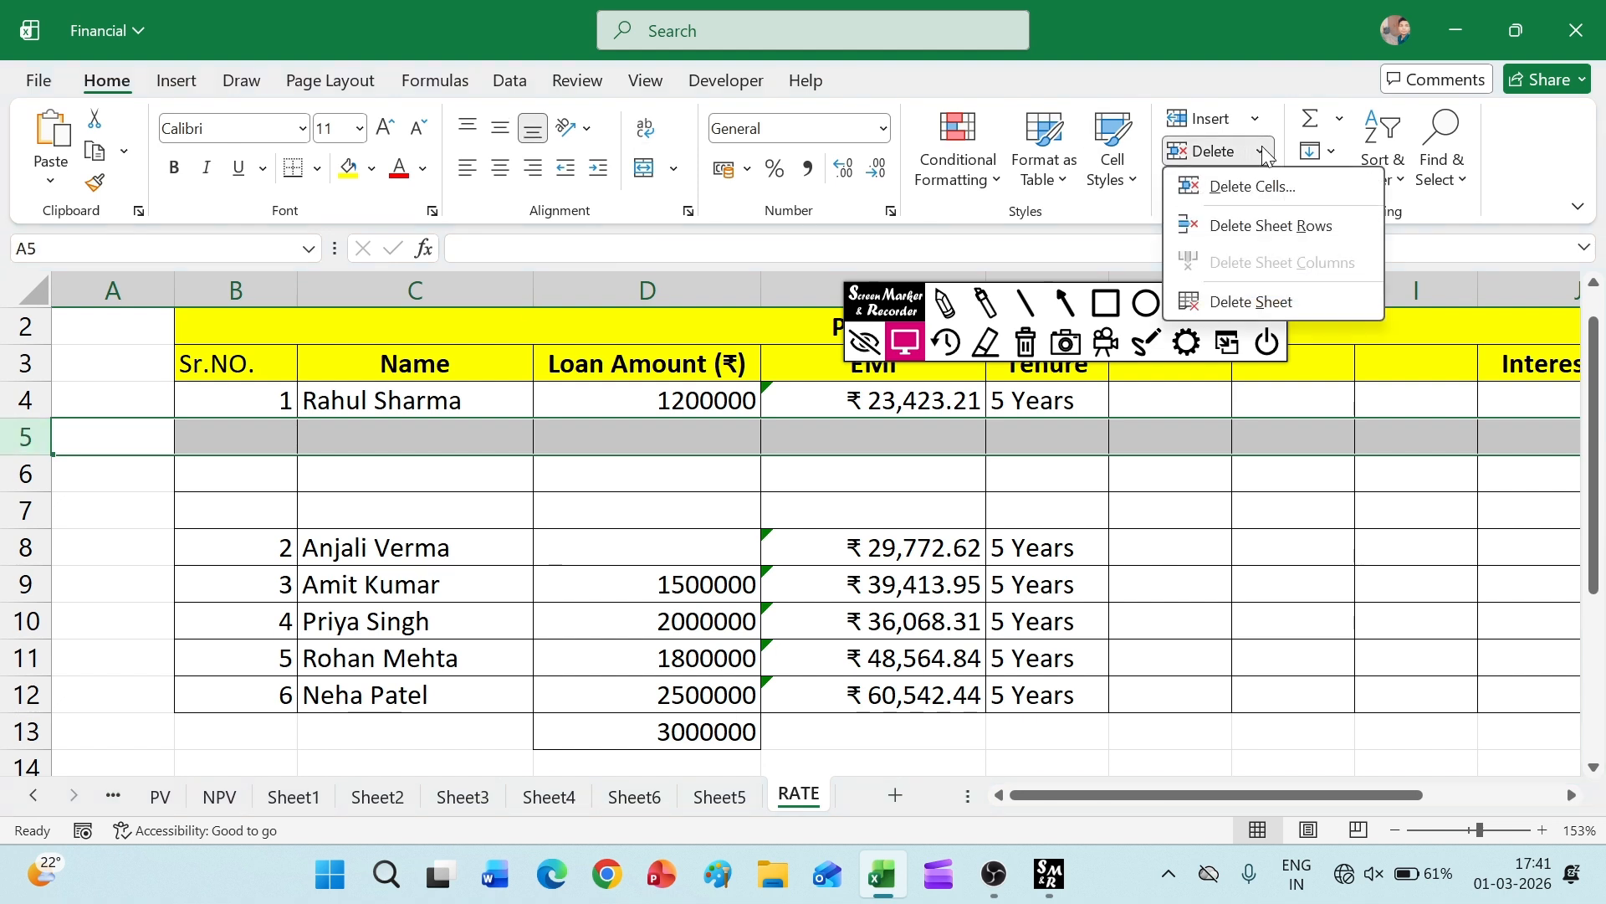
pyautogui.click(1271, 215)
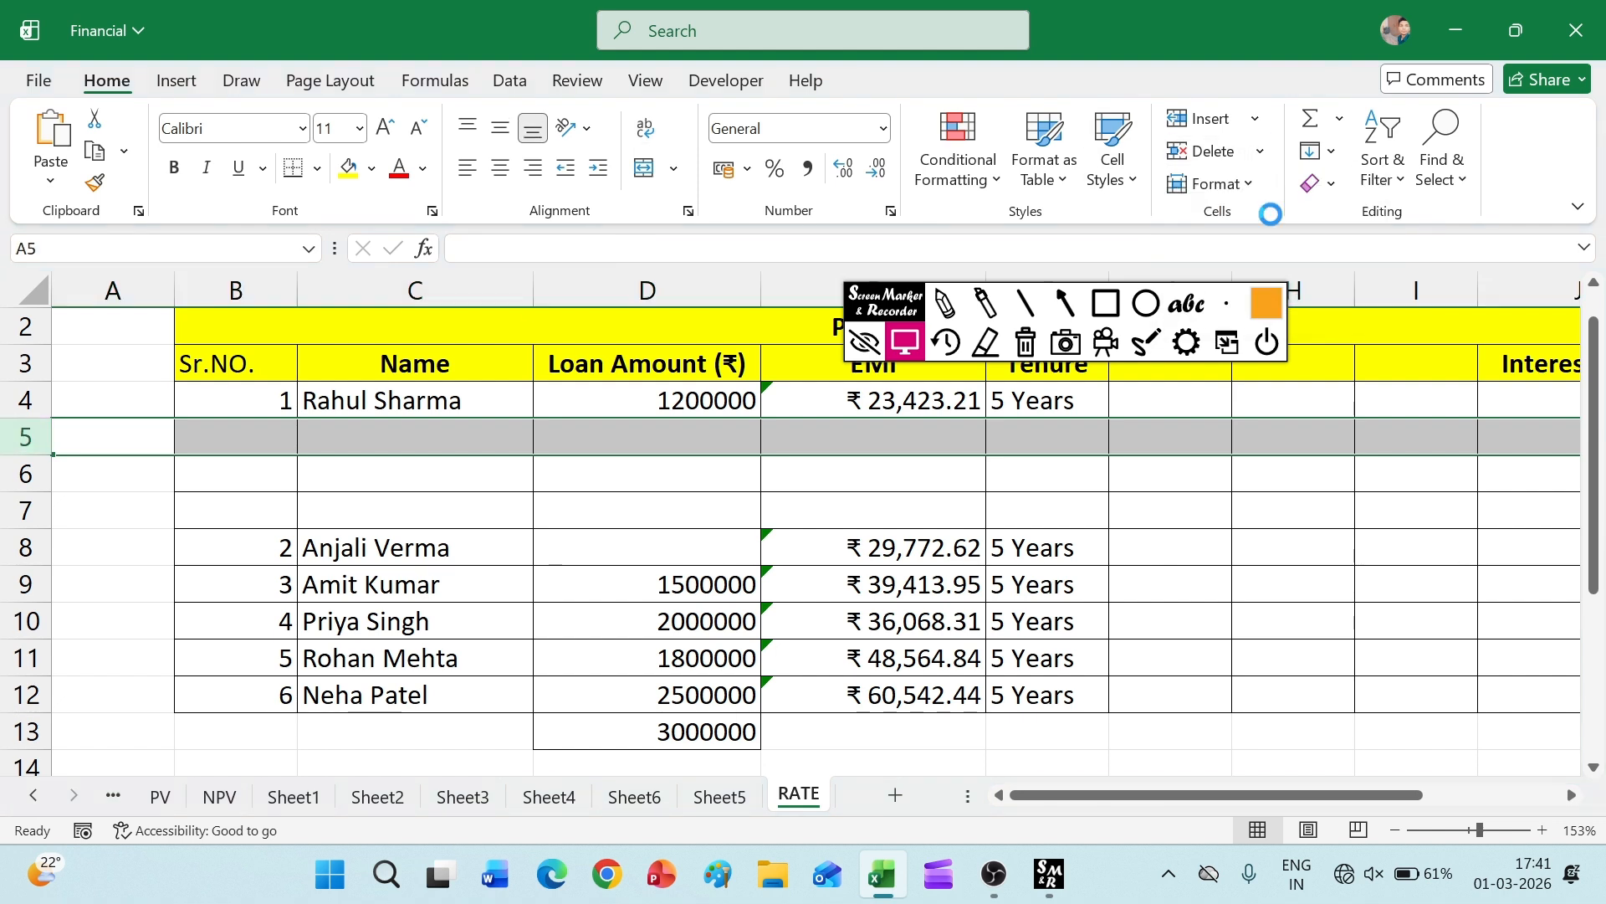
pyautogui.click(1272, 406)
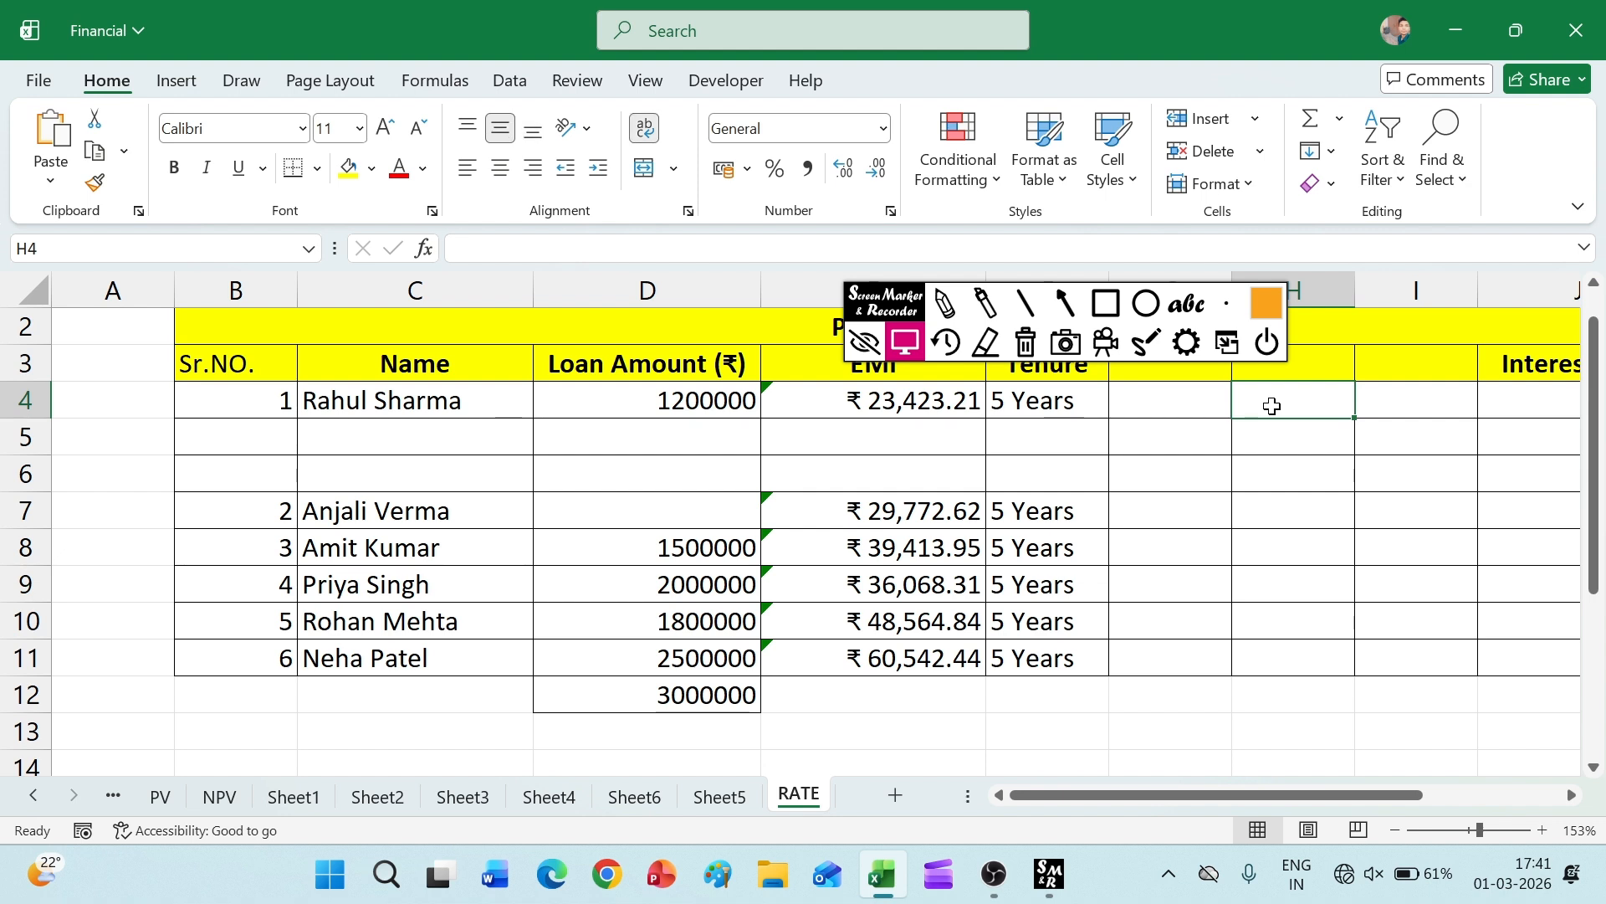
# - Delete one of the two remaining empty rows, at row 5 of the loan table
pyautogui.click(33, 436)
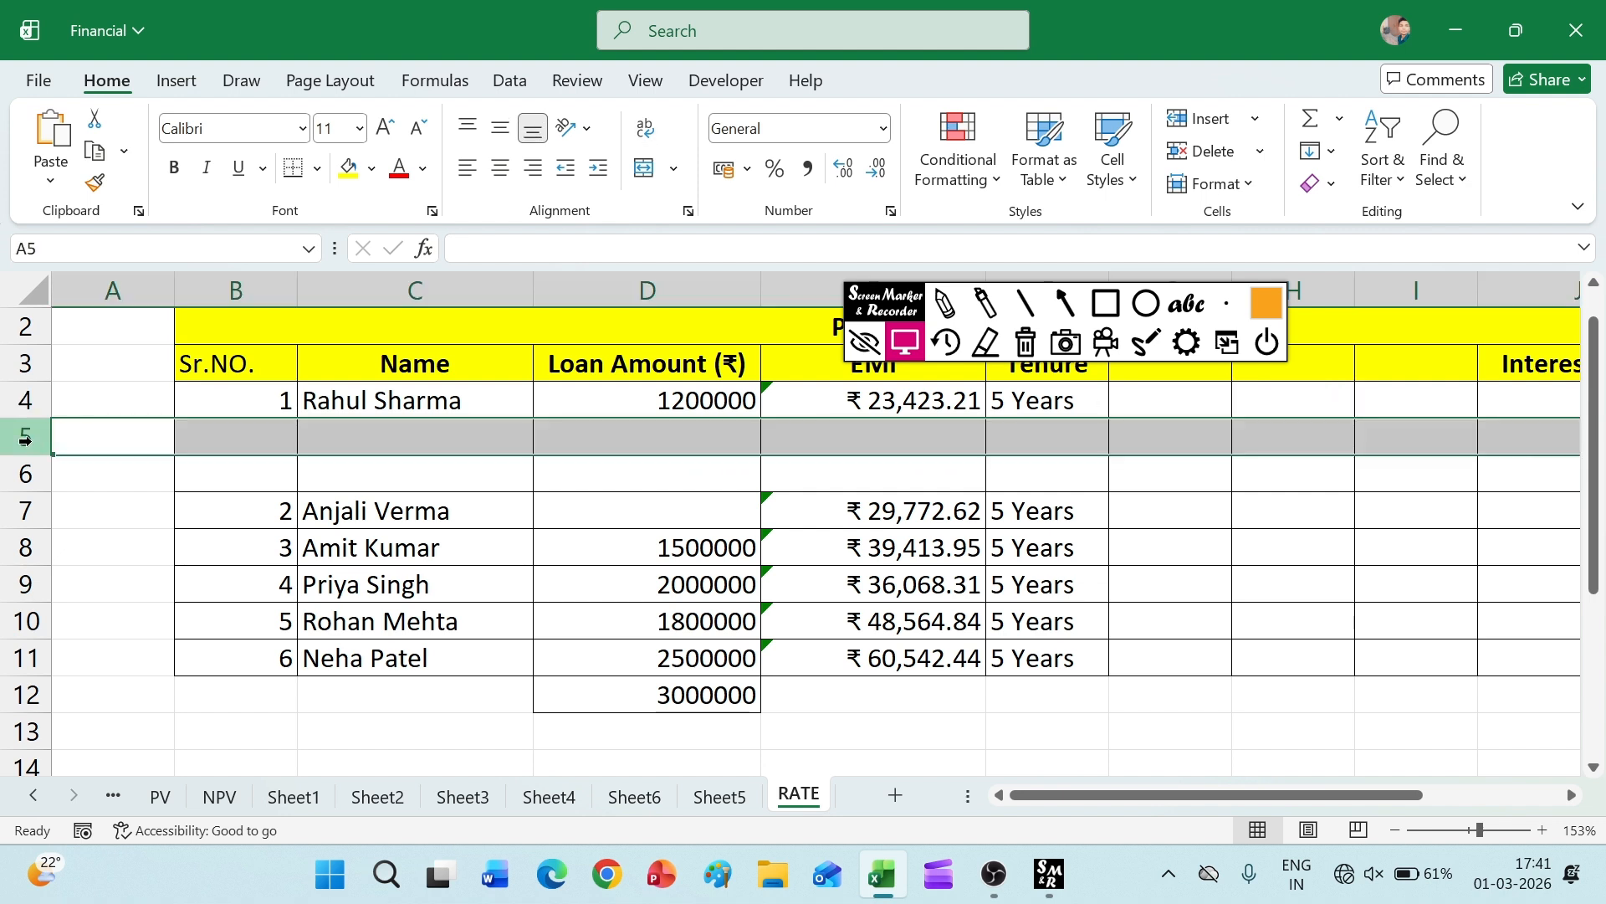
pyautogui.rightClick(25, 439)
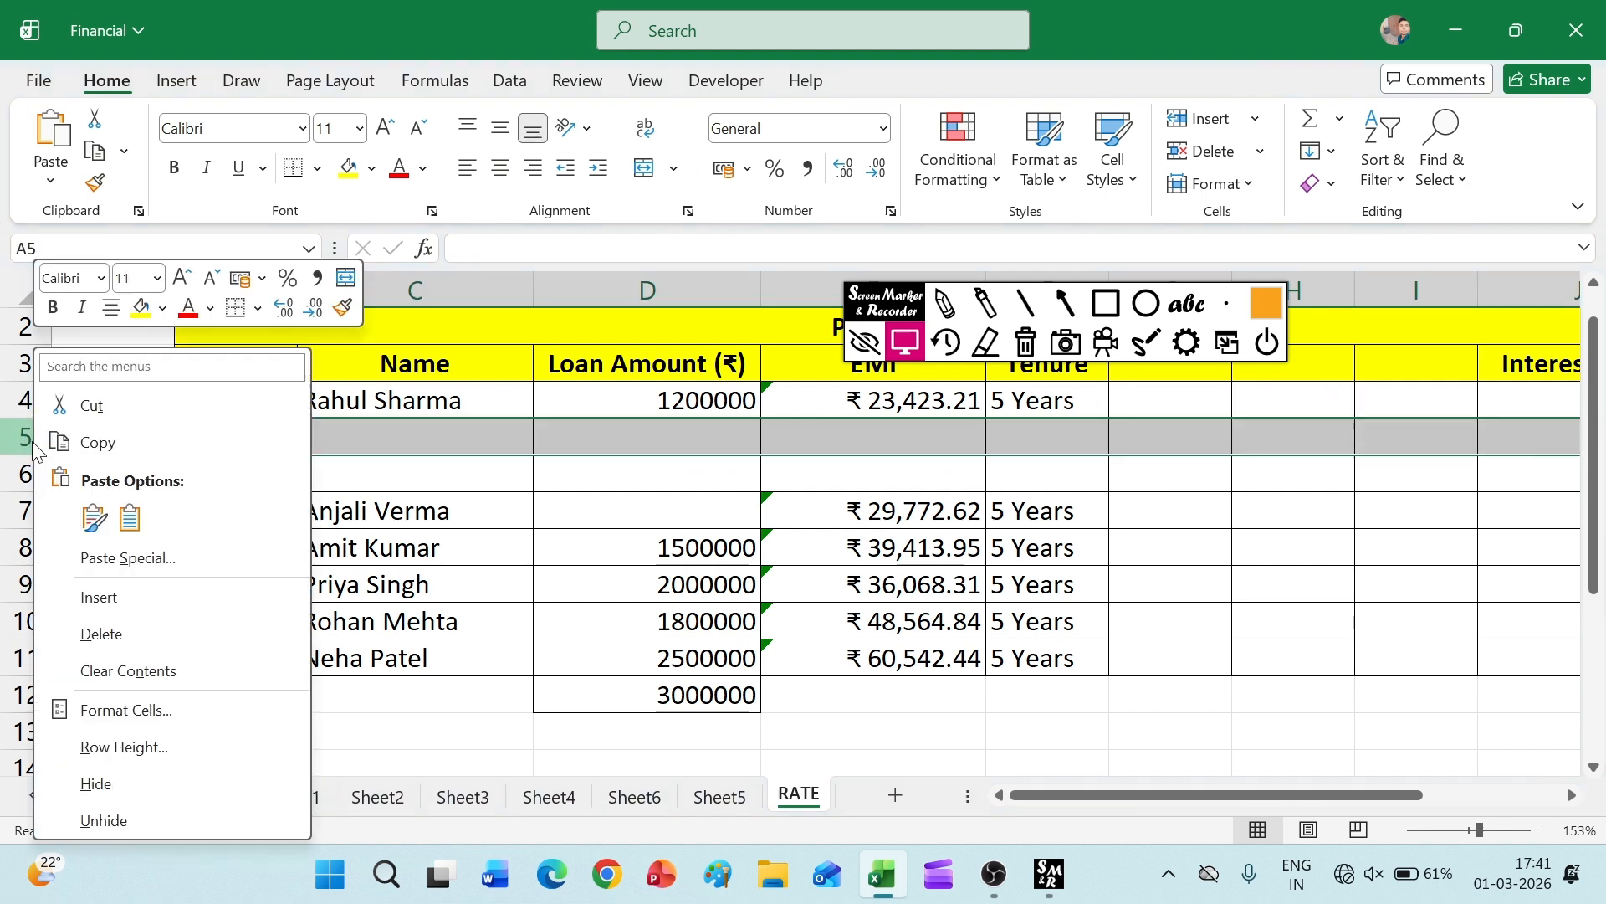
pyautogui.click(157, 640)
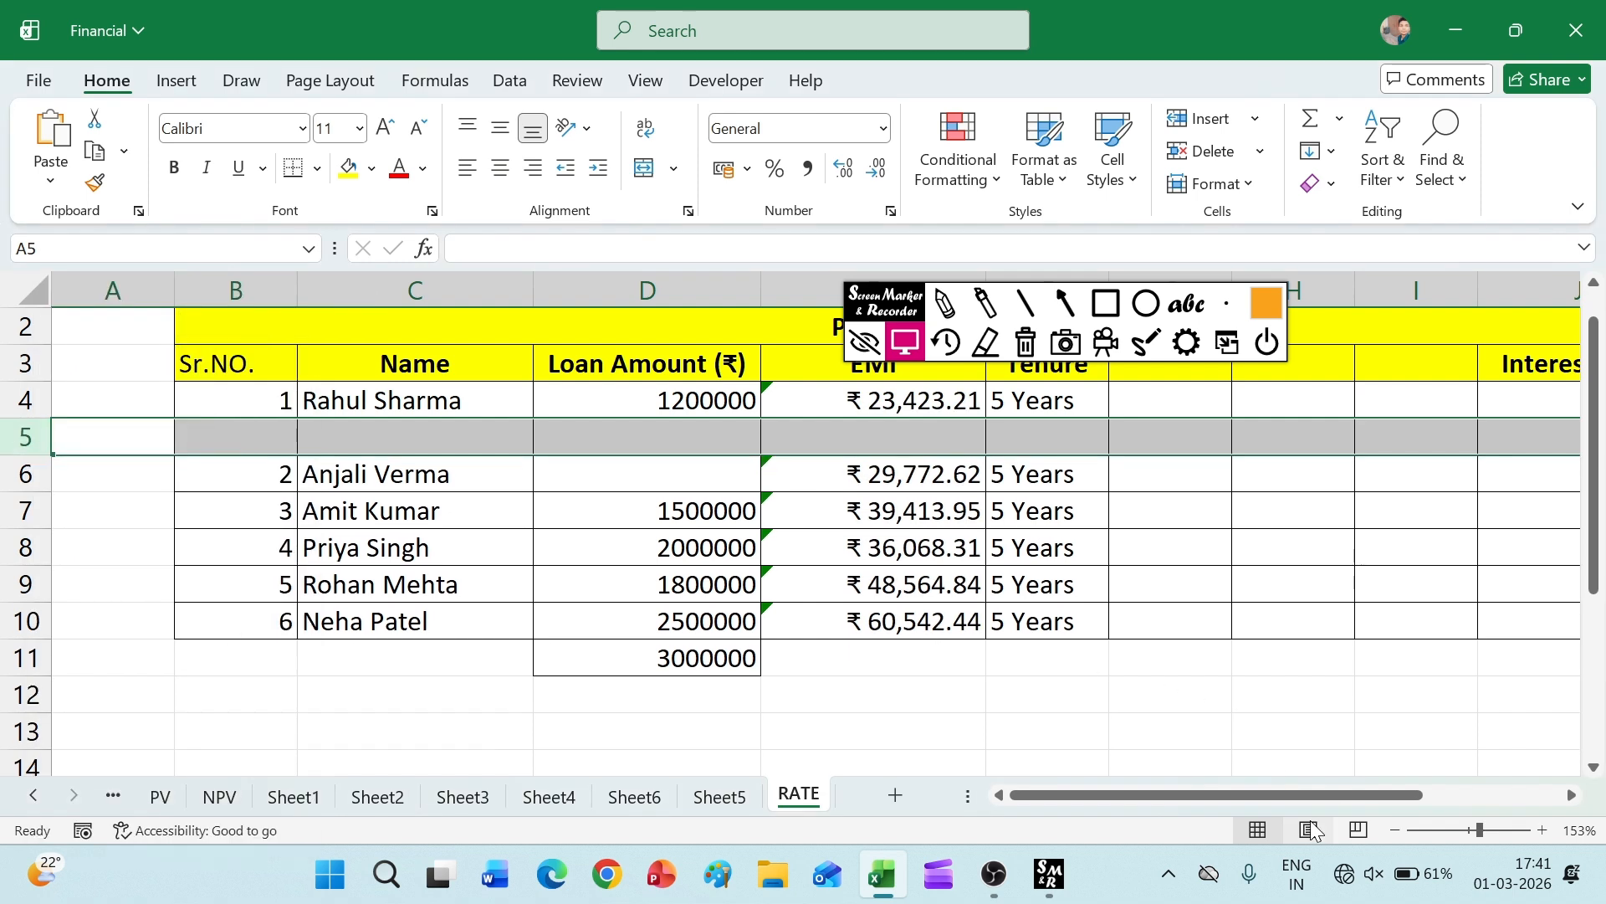
pyautogui.click(1243, 721)
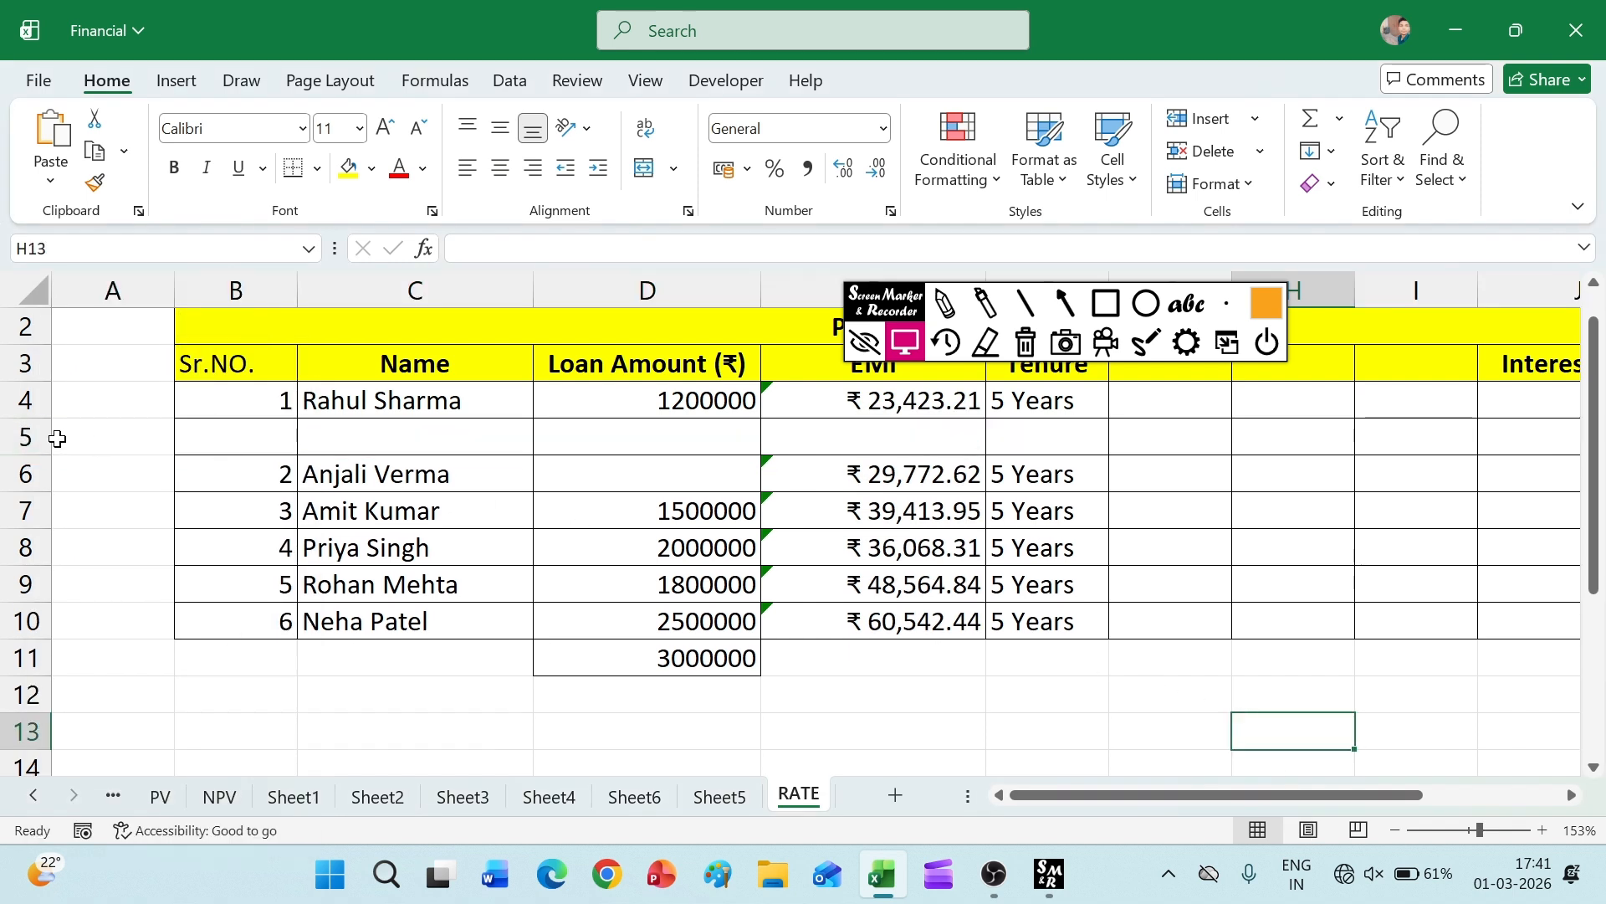
# - Delete the last empty sheet row at row 5 so the loan table's records are contiguous
pyautogui.click(28, 436)
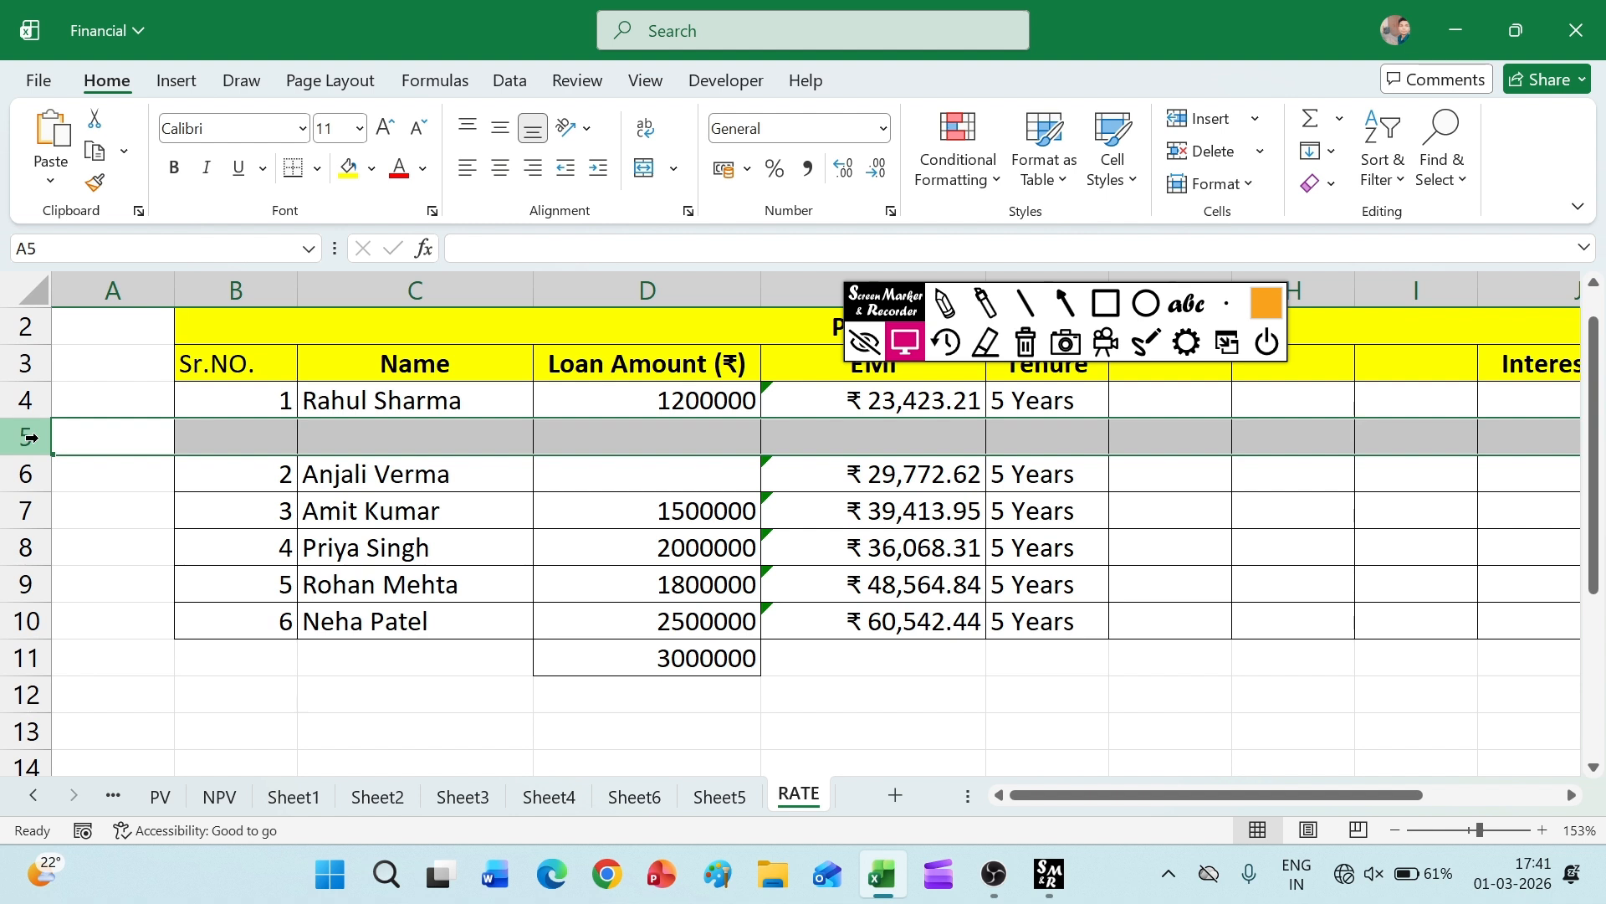
pyautogui.hotkey('alt', 'h')
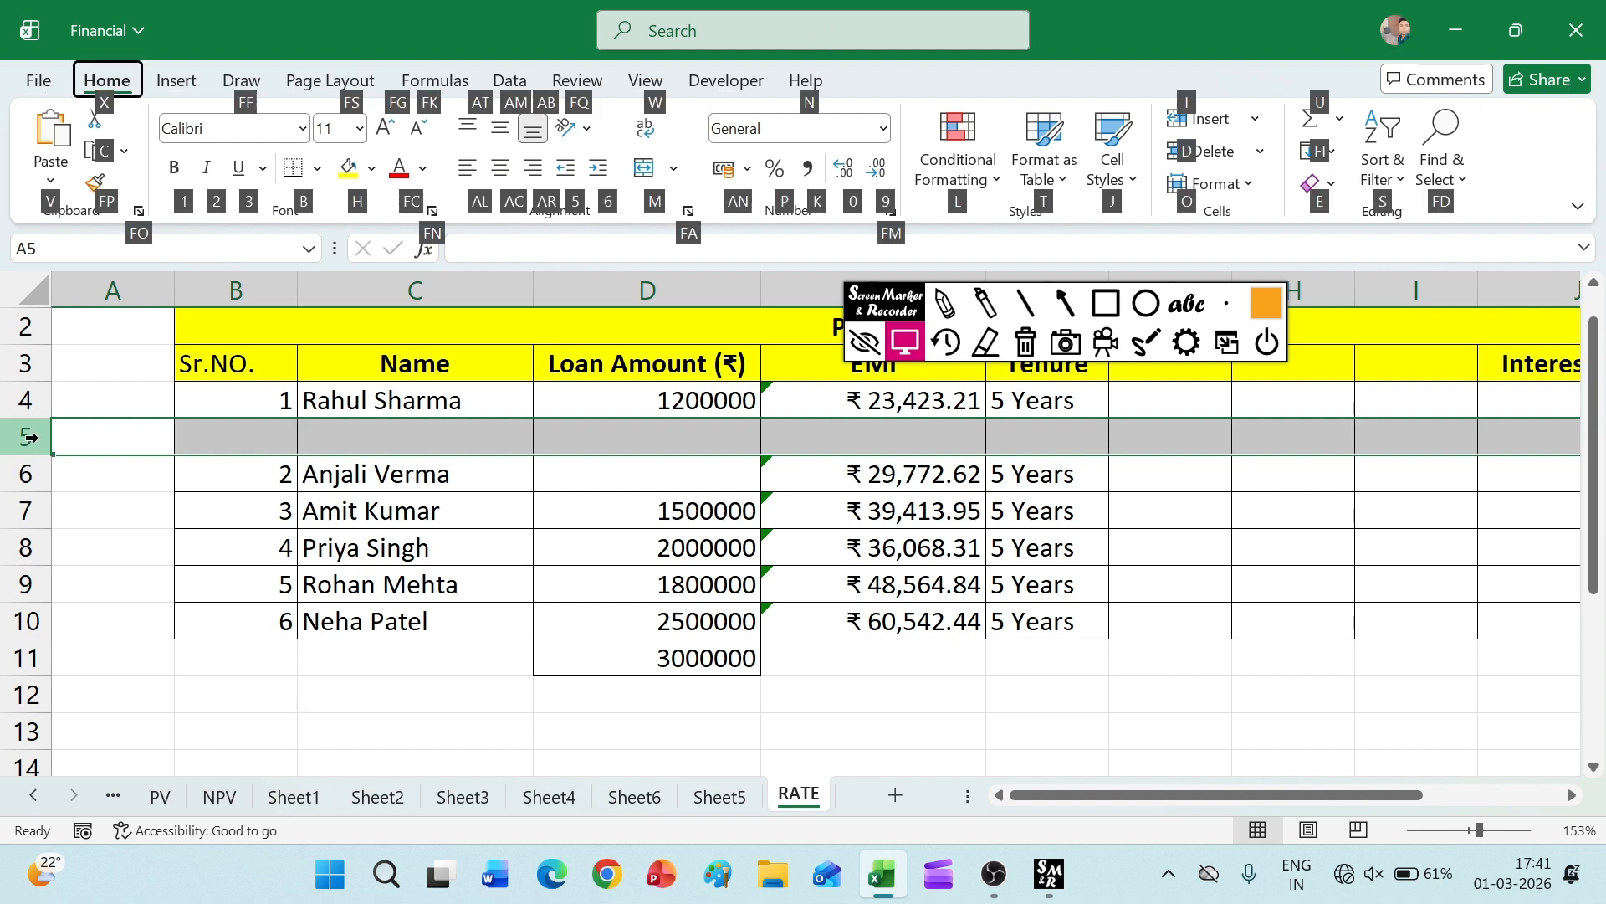
pyautogui.press('d')
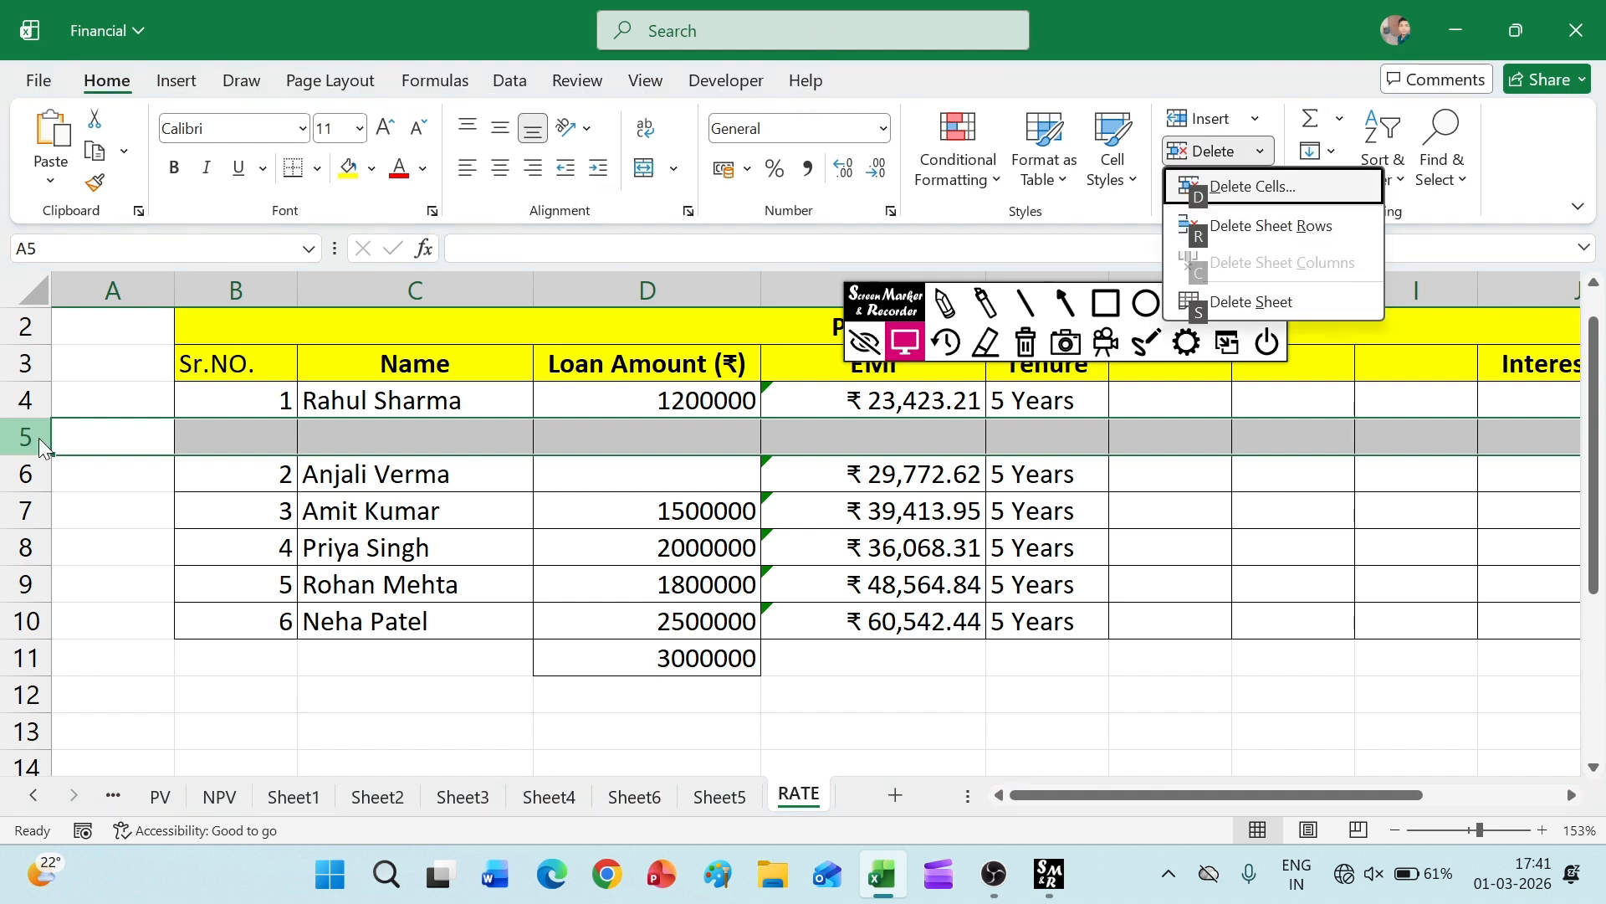
pyautogui.press('r')
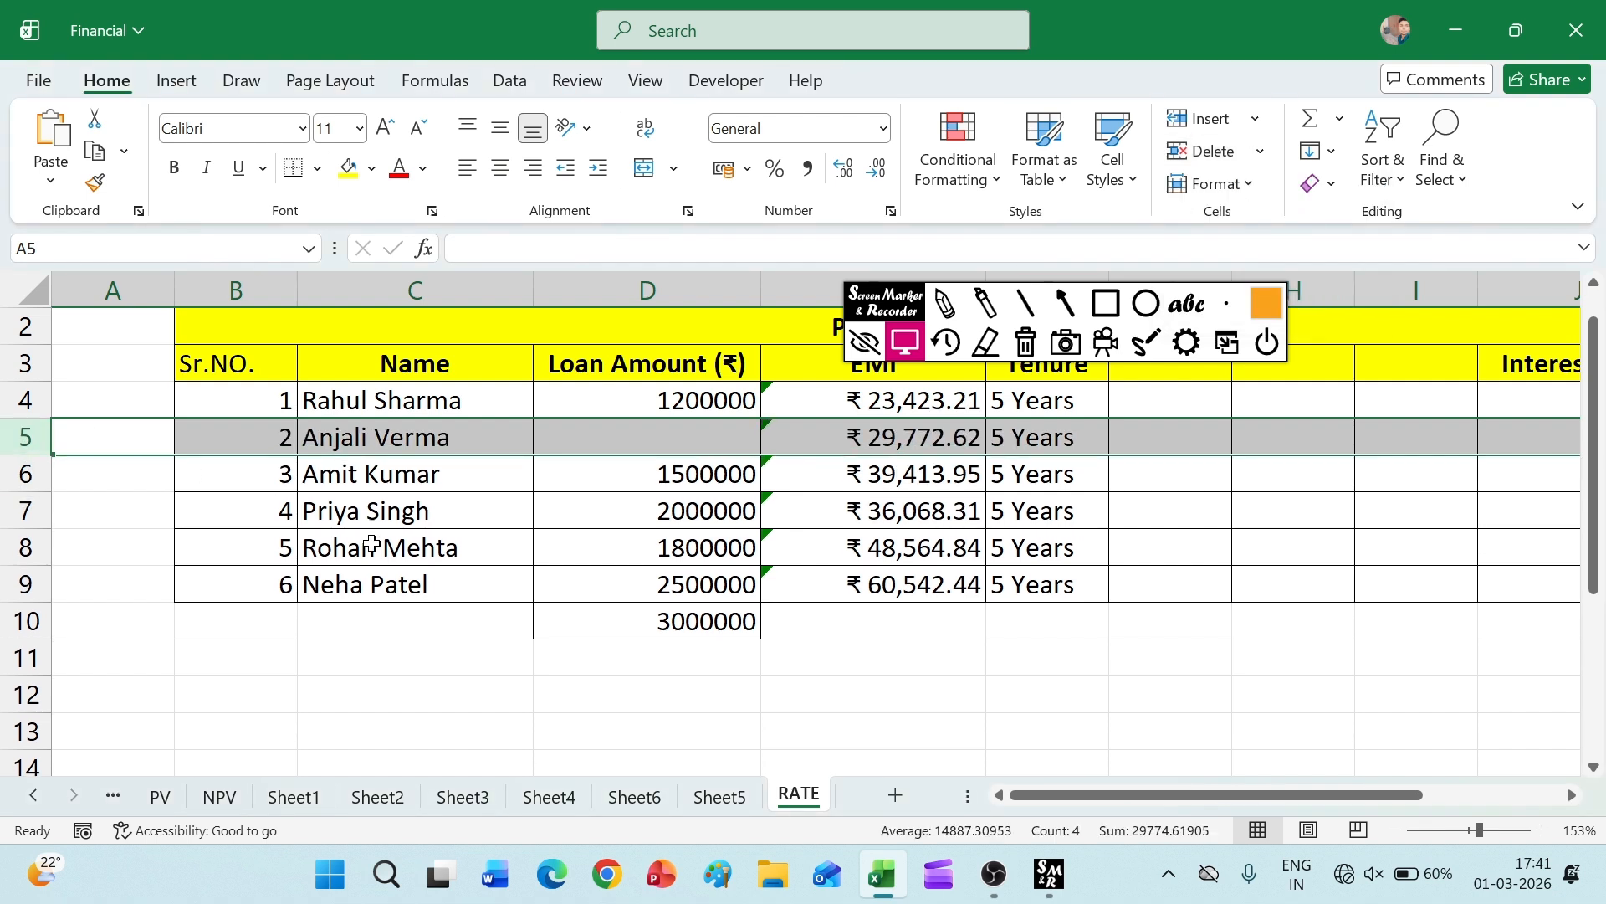
pyautogui.click(1201, 638)
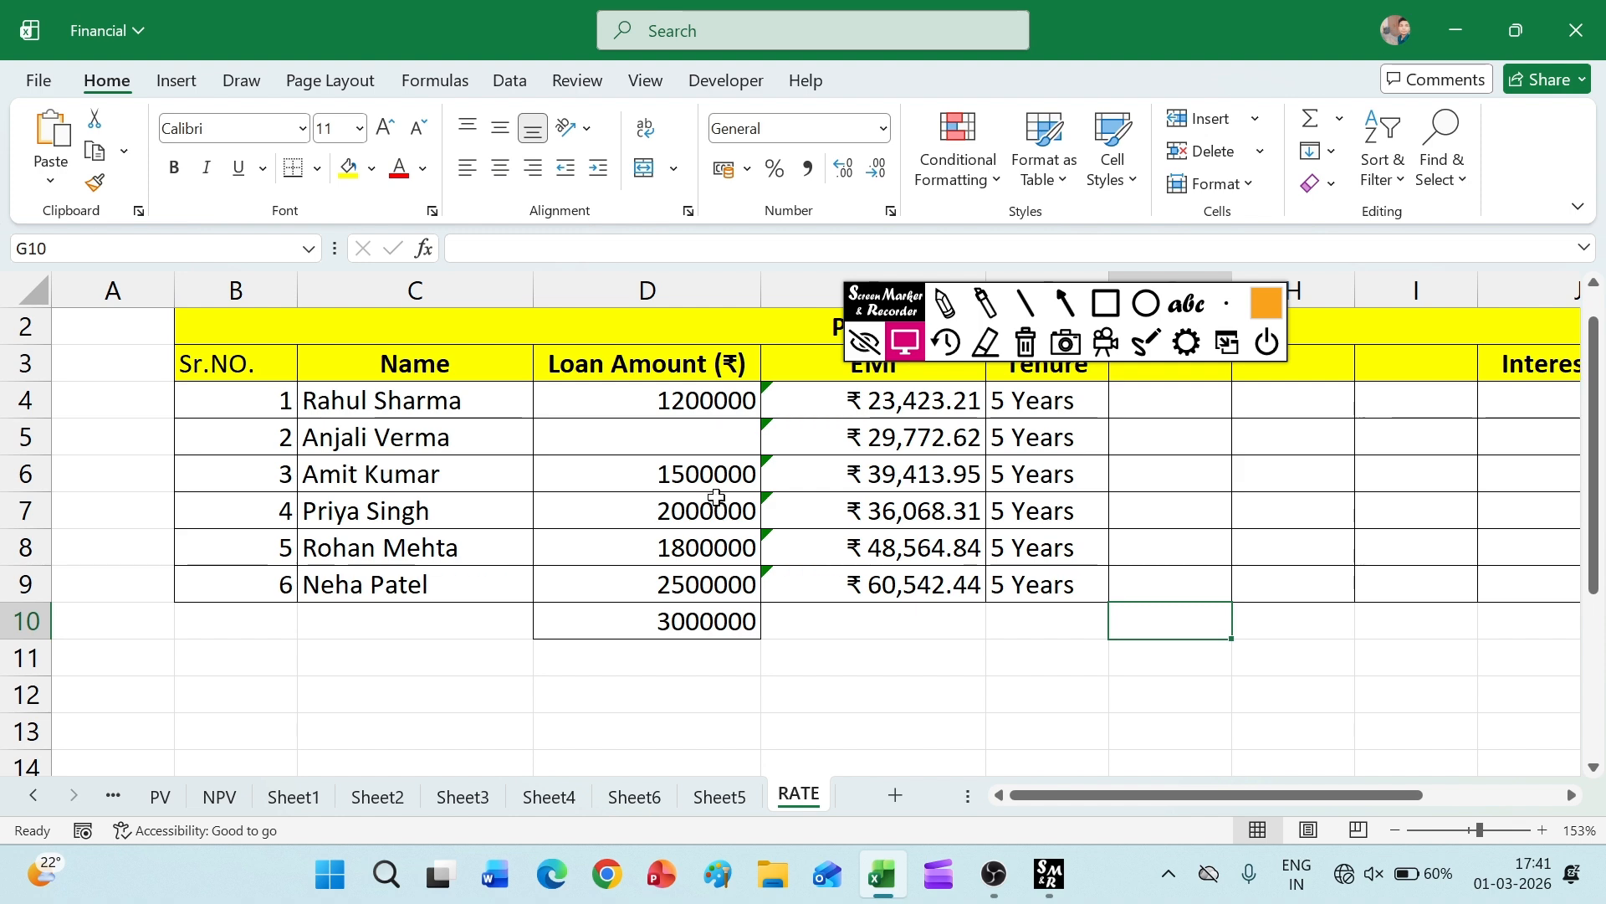
pyautogui.hscroll(1, 717, 500)
pyautogui.scroll(1, 717, 500)
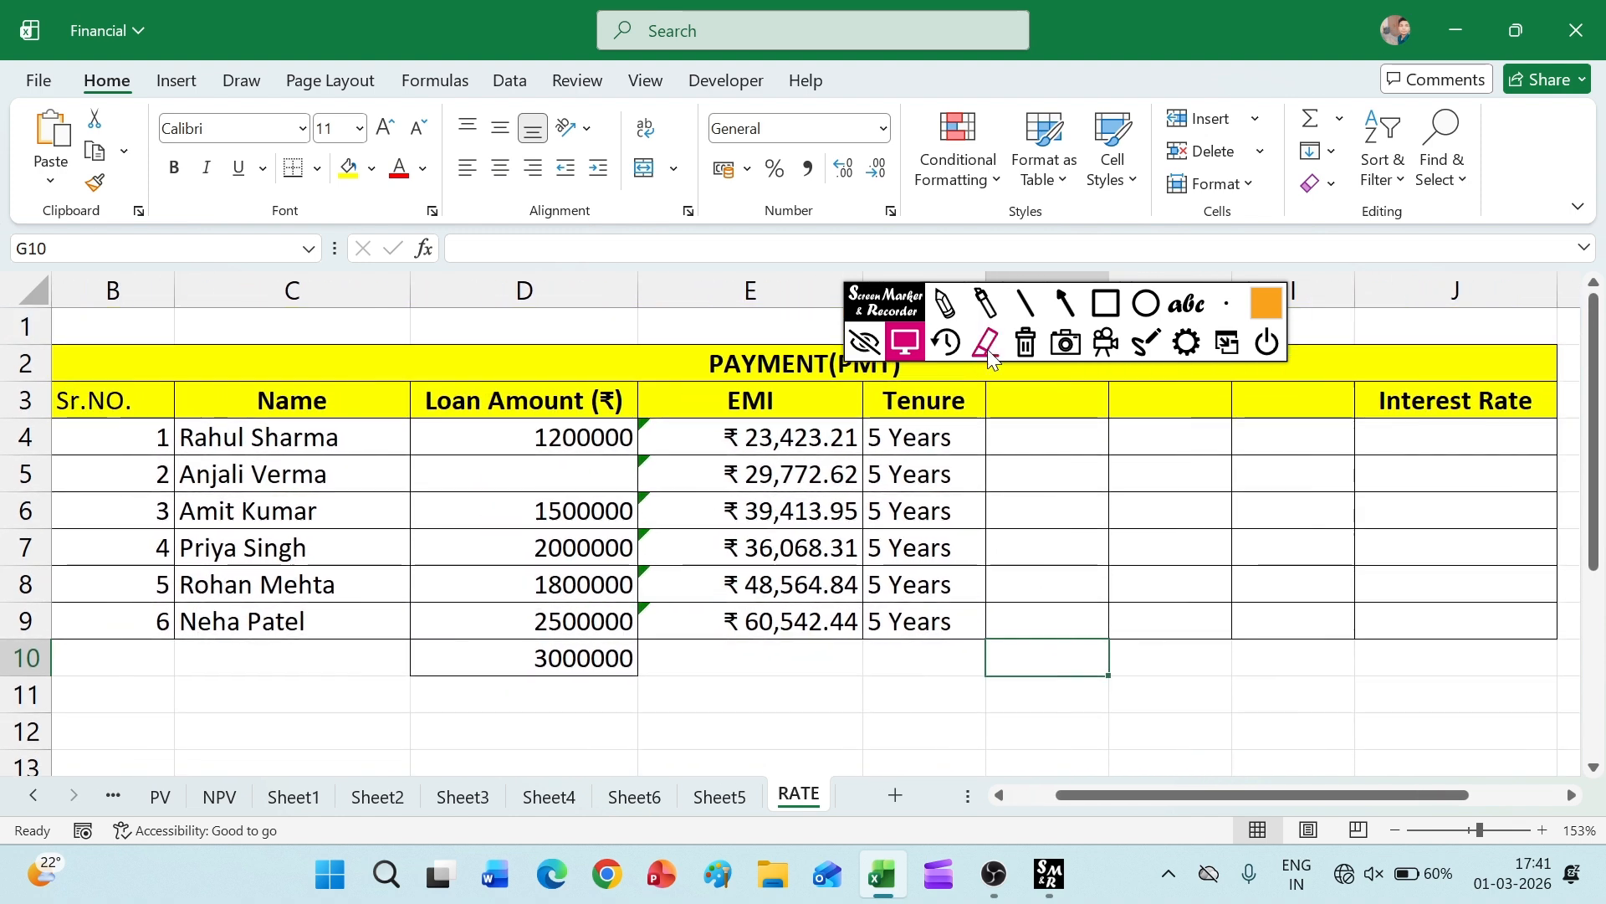
# - Delete the empty sheet column I just before the Interest Rate column in the loan table
pyautogui.moveTo(878, 292)
pyautogui.mouseDown()
pyautogui.moveTo(548, 229)
pyautogui.moveTo(456, 236)
pyautogui.mouseUp()
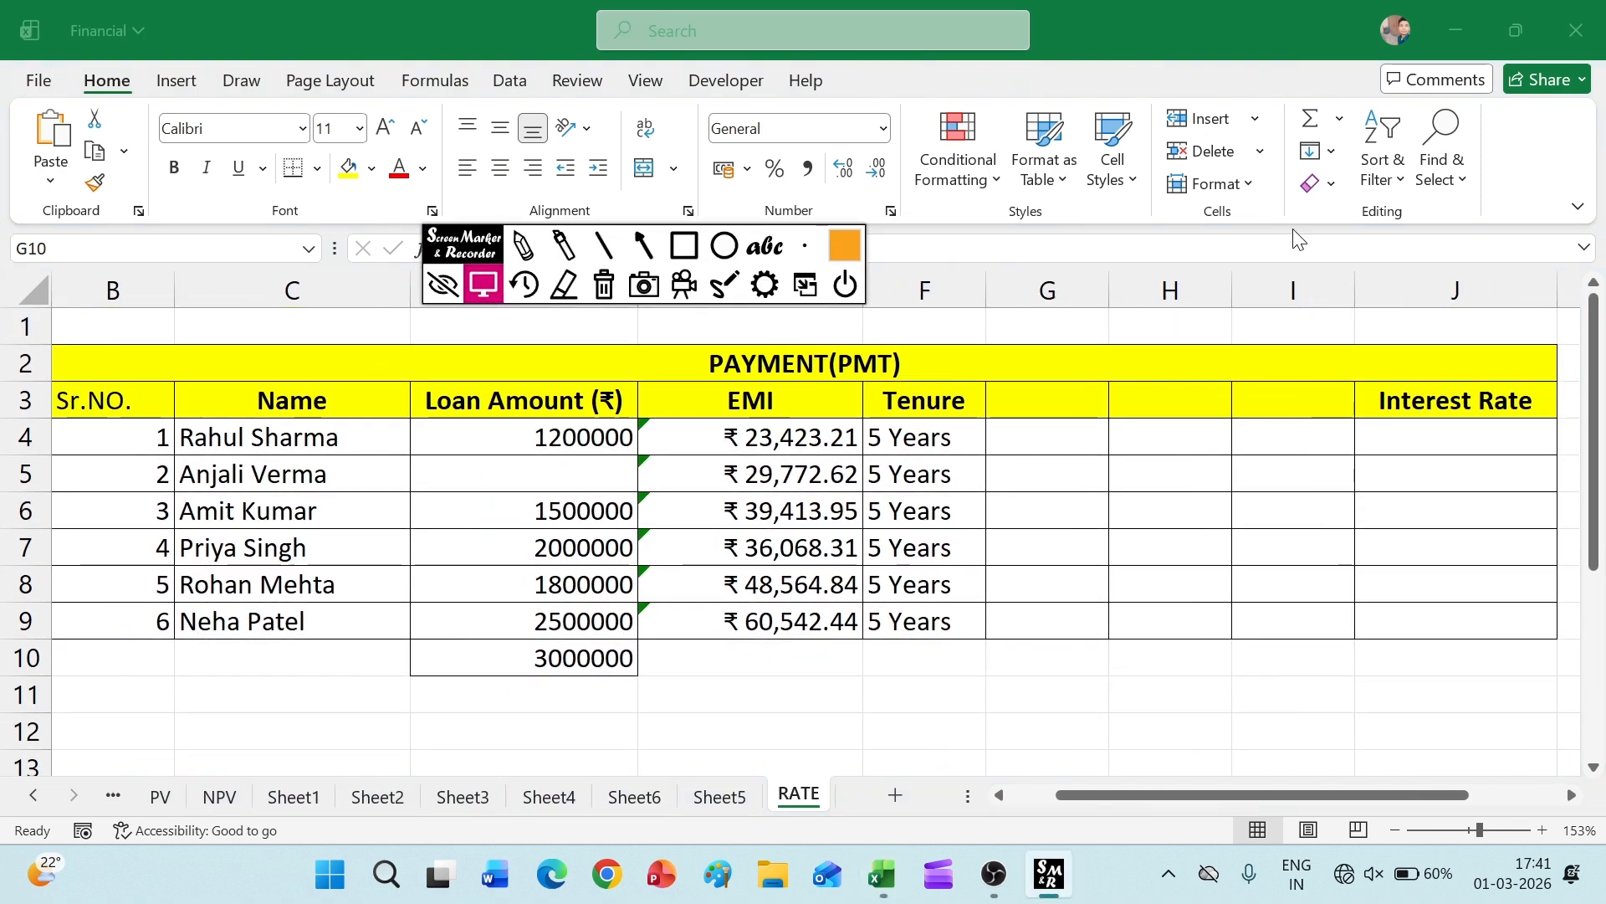
pyautogui.click(1278, 290)
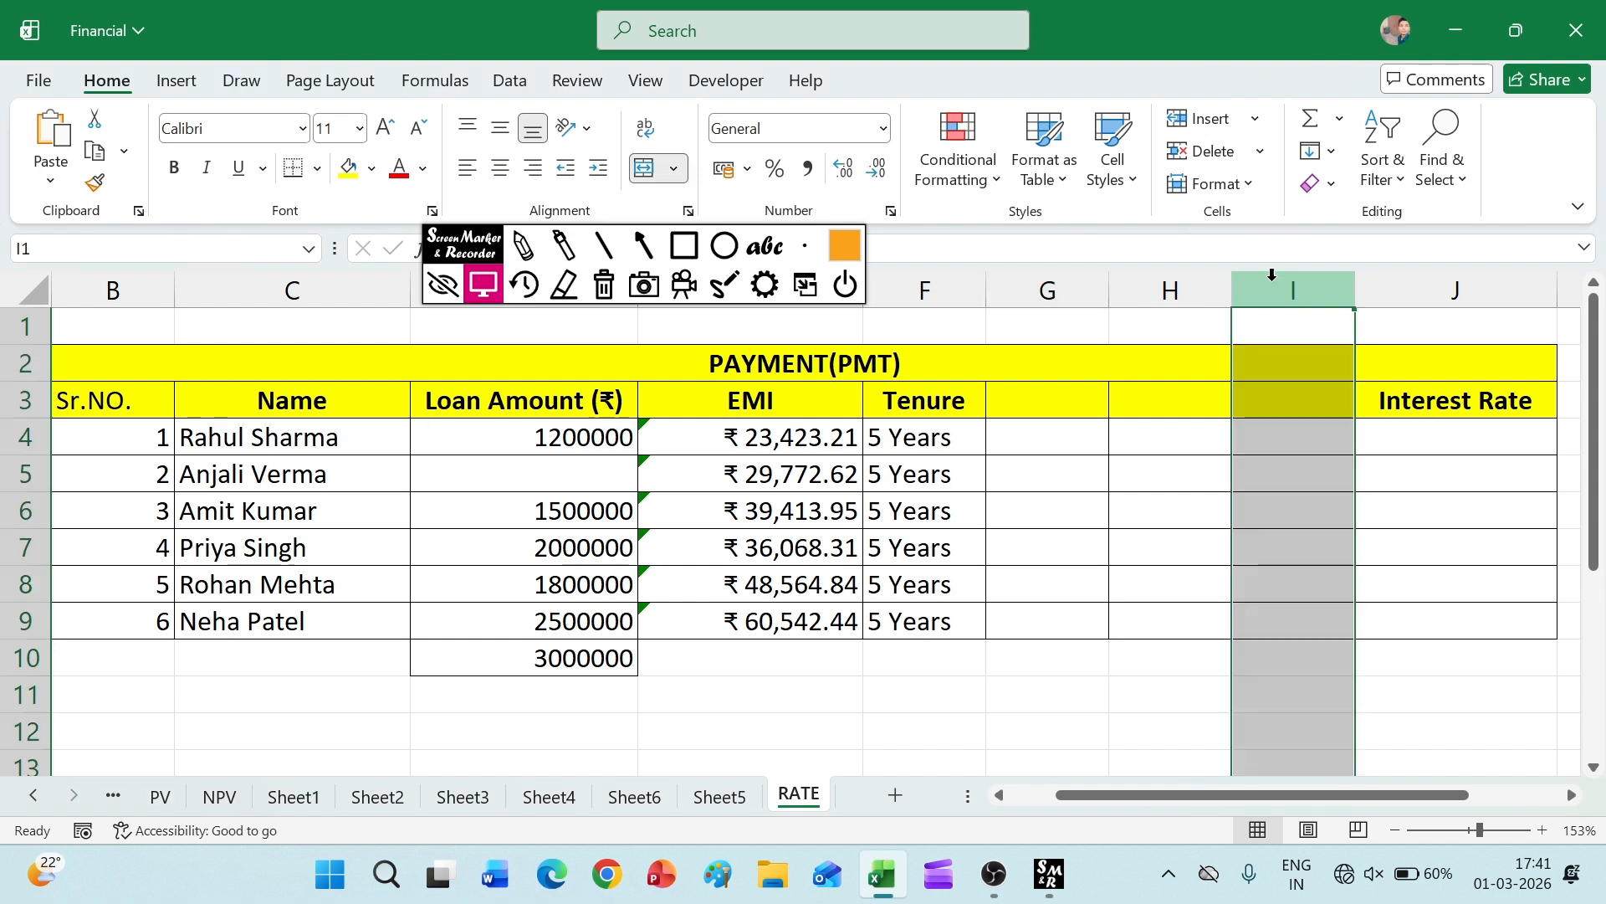
pyautogui.click(1258, 163)
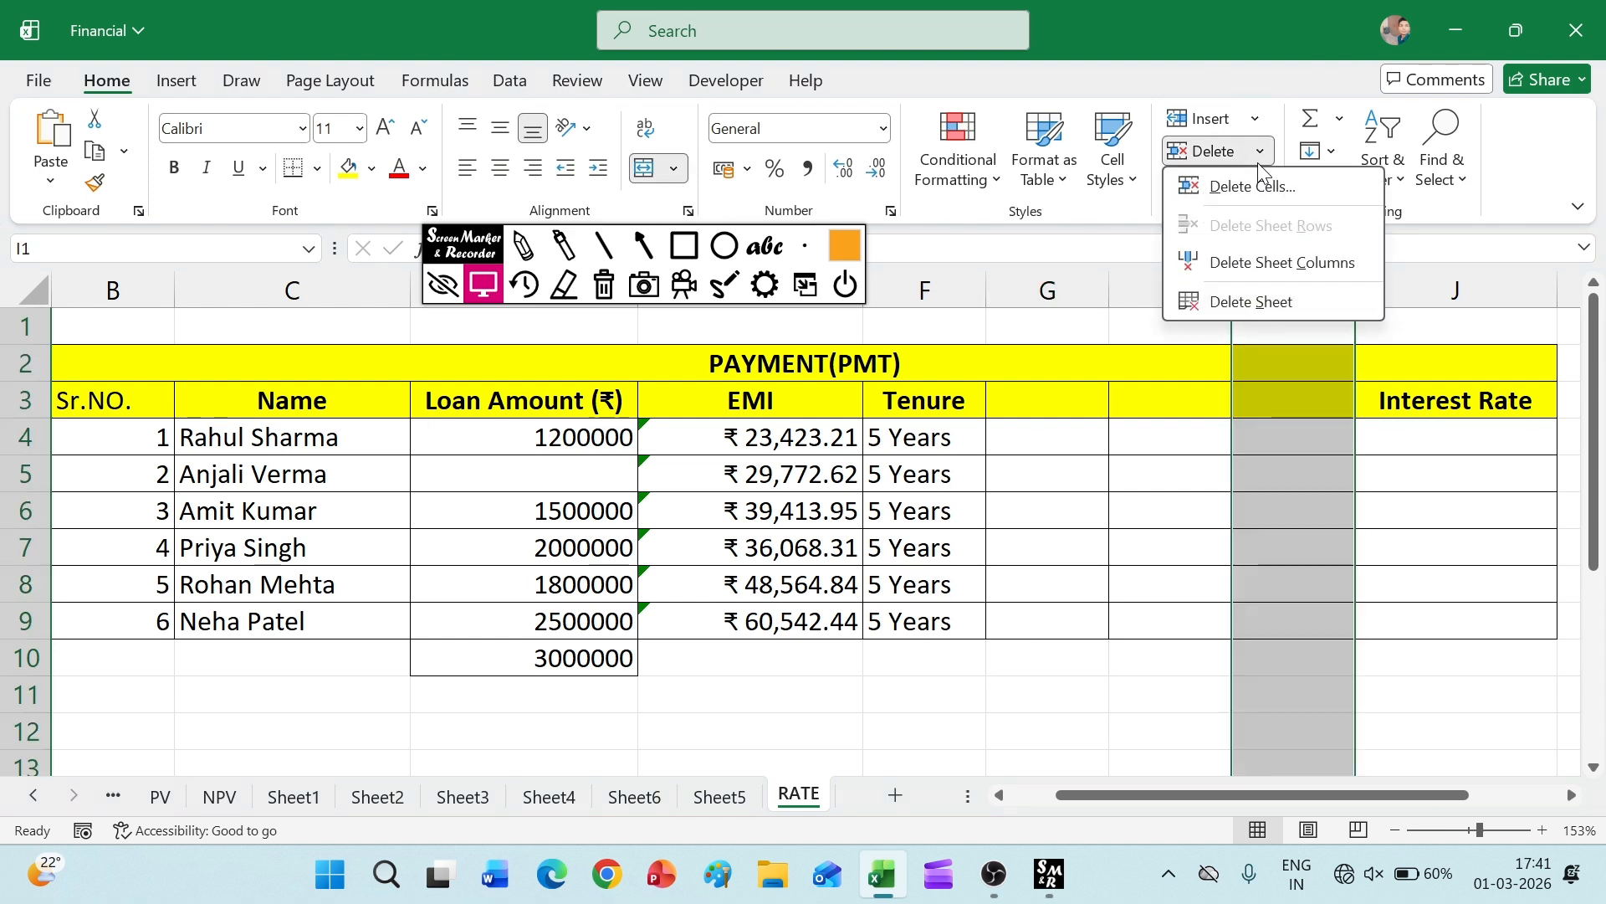
pyautogui.click(1263, 263)
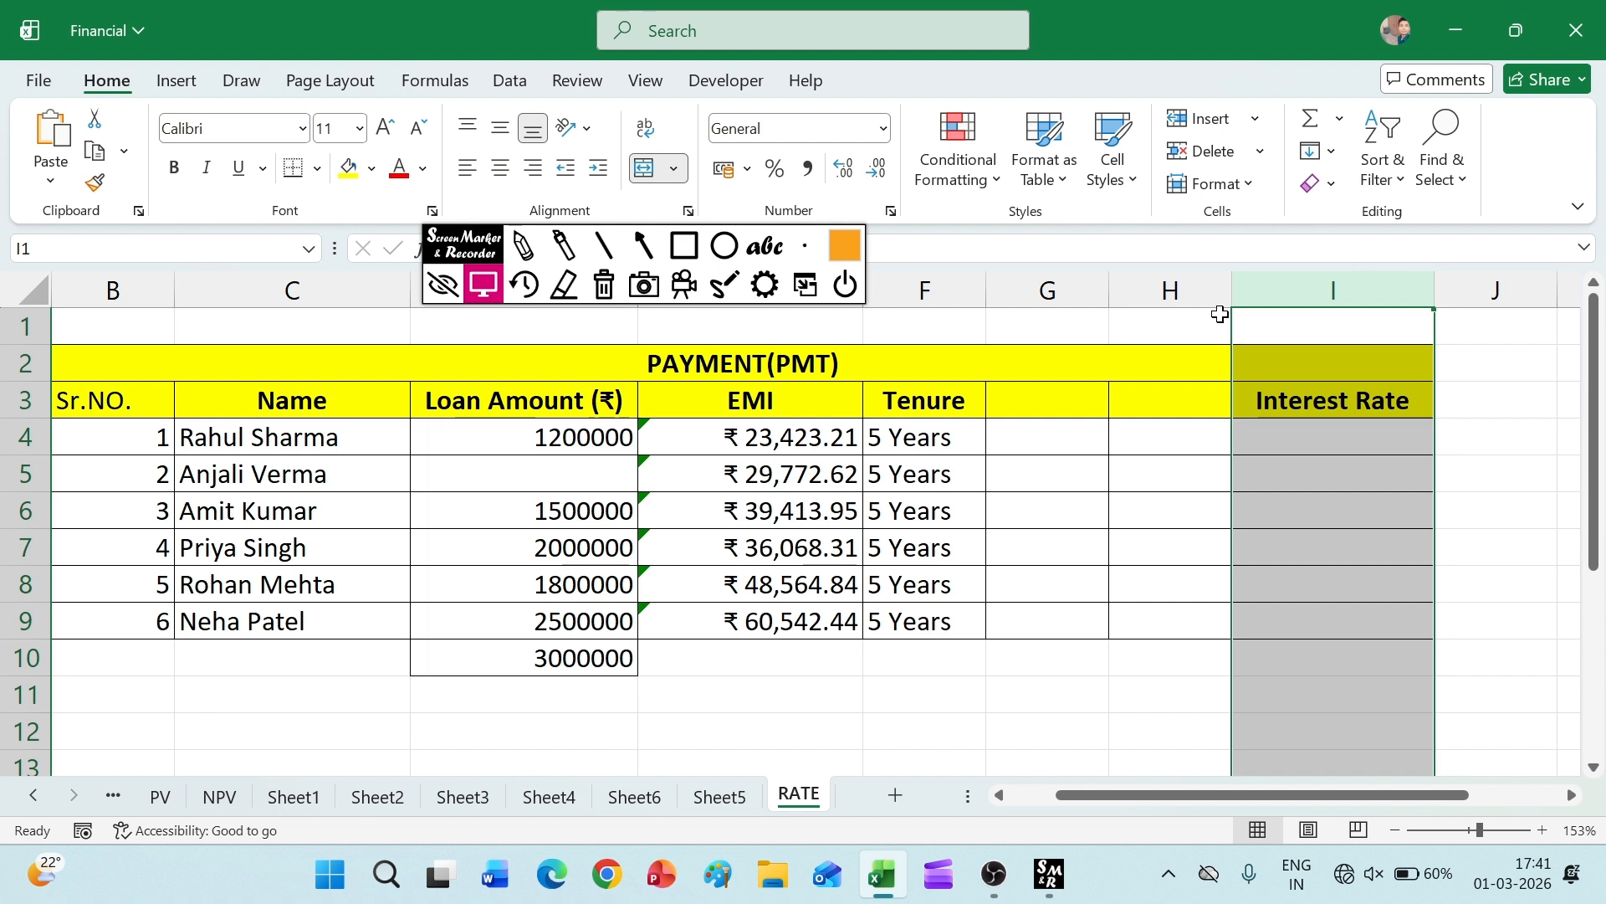
# - Delete the empty column H between Tenure and Interest Rate in the loan table
pyautogui.click(1158, 282)
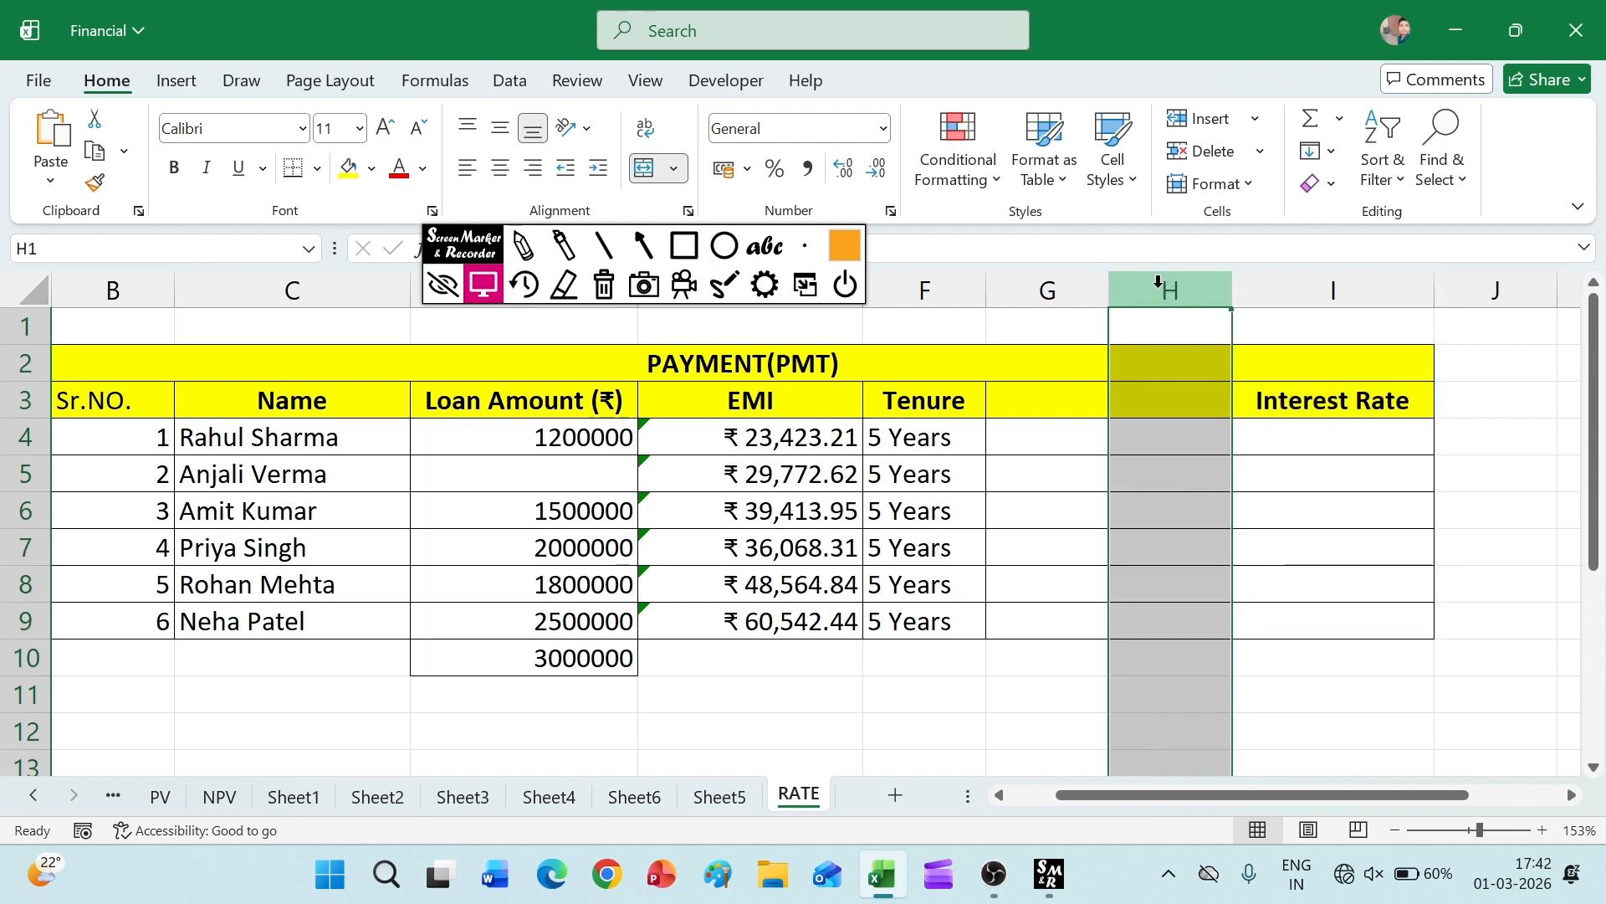
pyautogui.rightClick(1158, 283)
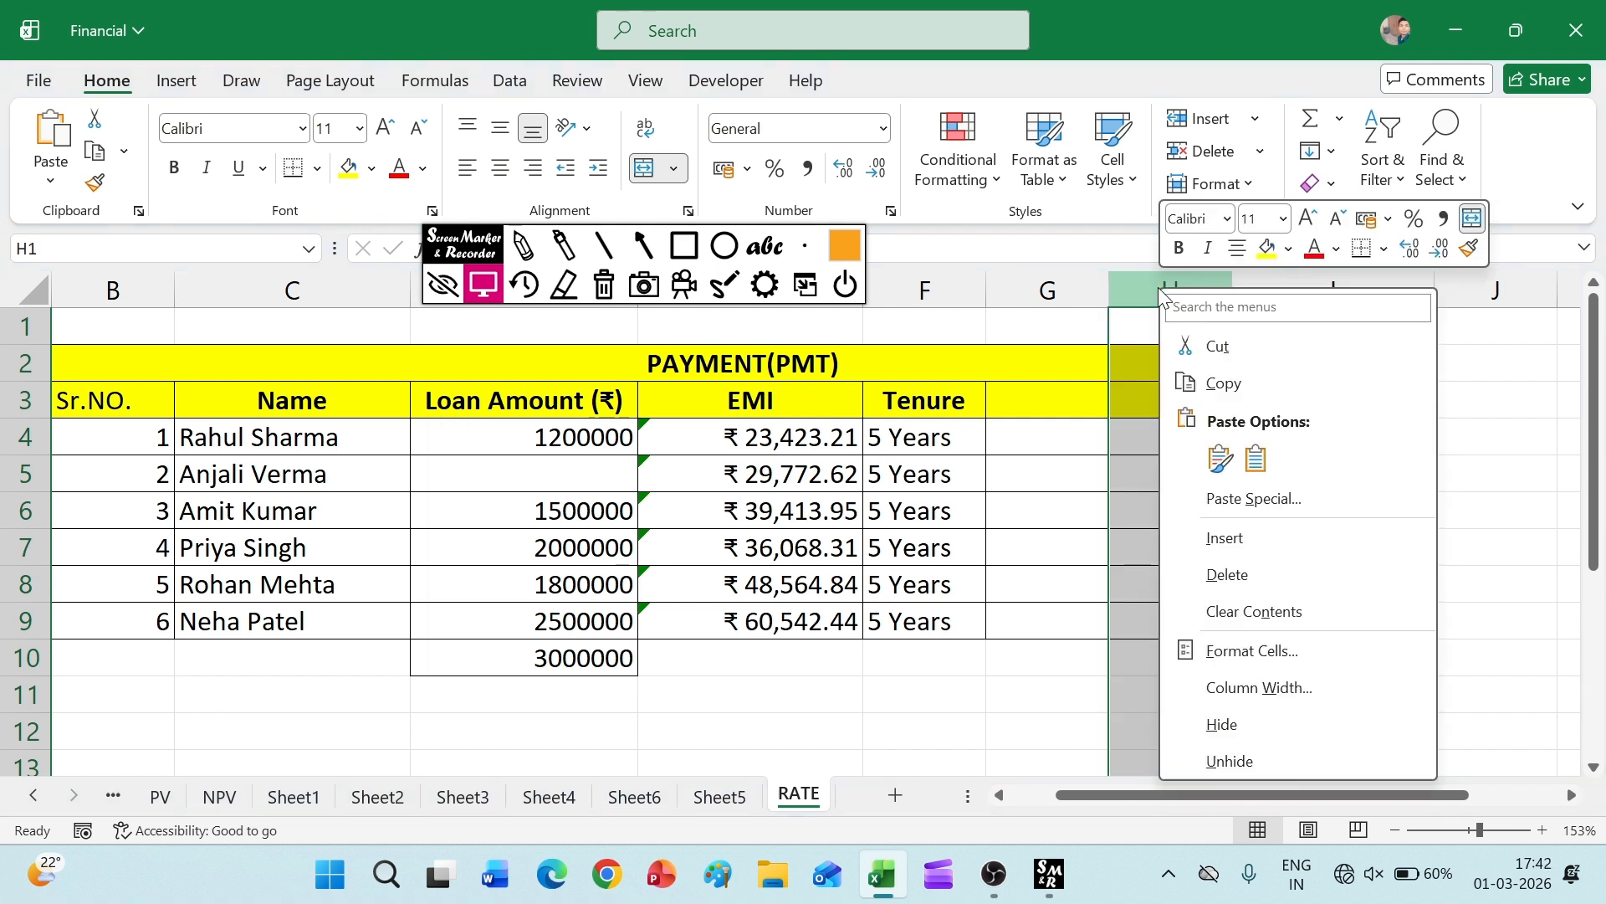
pyautogui.click(1236, 573)
pyautogui.click(1382, 574)
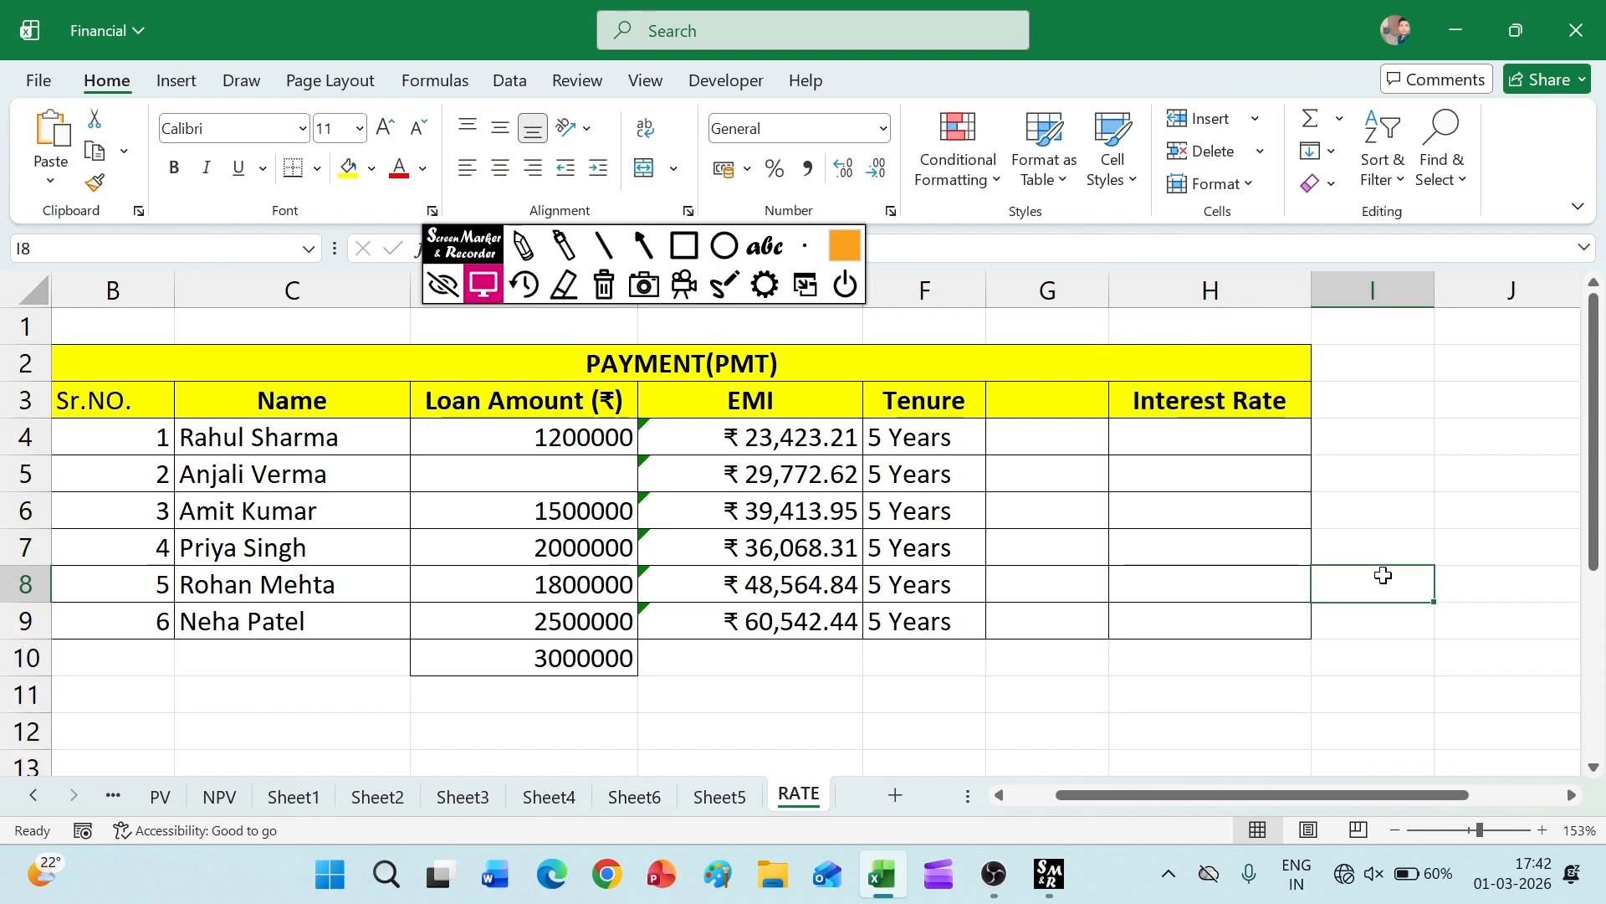
# - Delete the remaining empty sheet column G so Interest Rate directly follows Tenure
pyautogui.click(1056, 289)
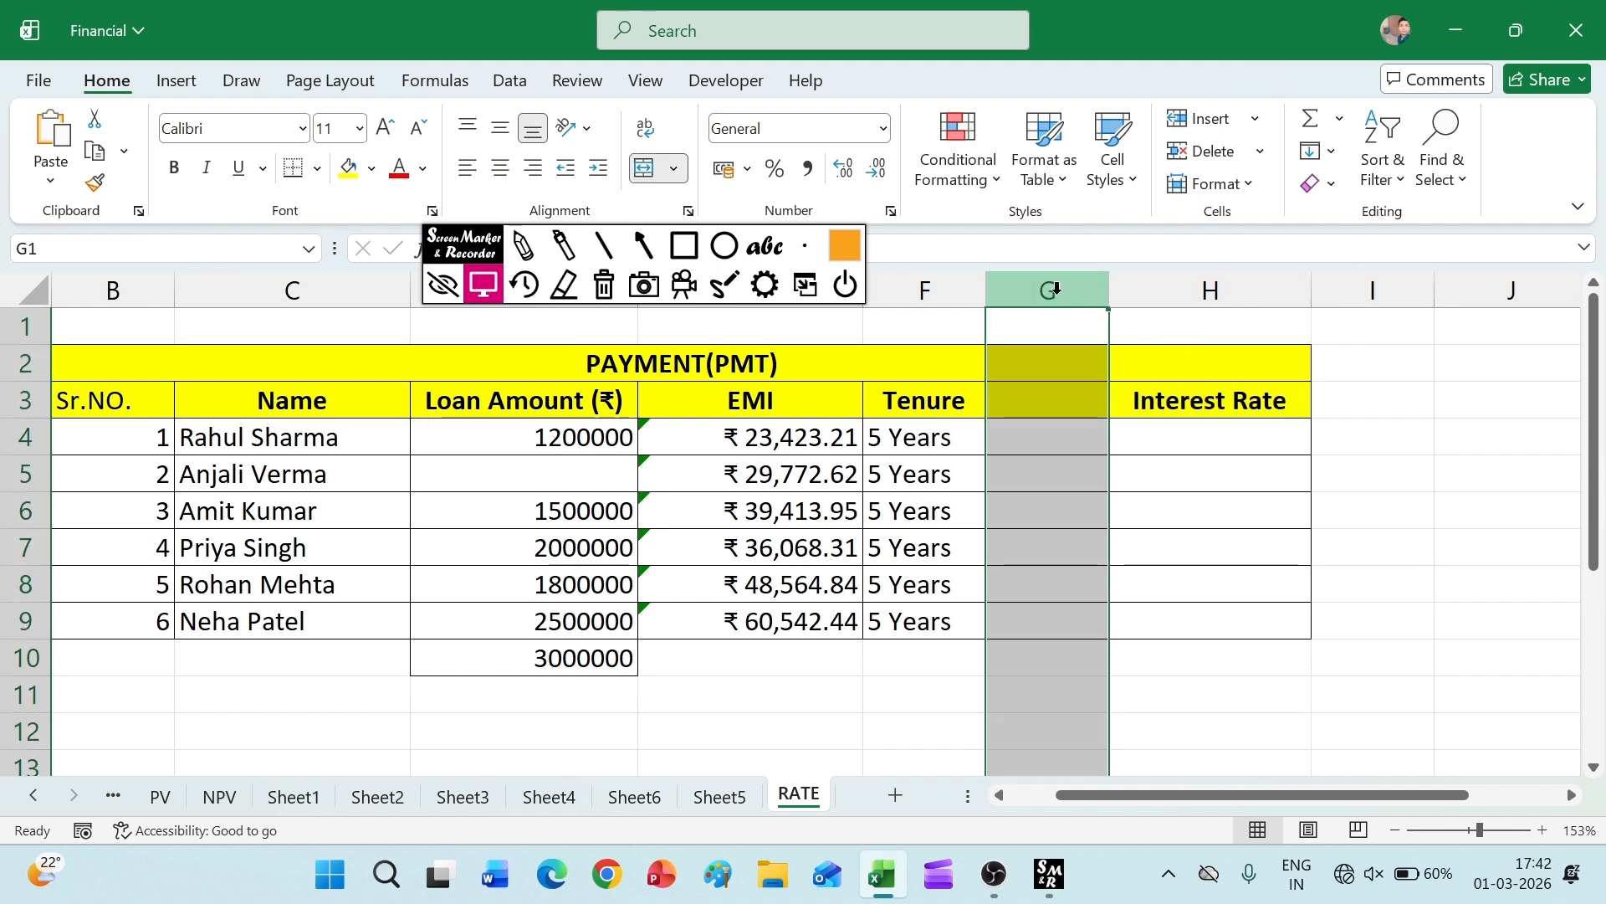
pyautogui.press('alt')
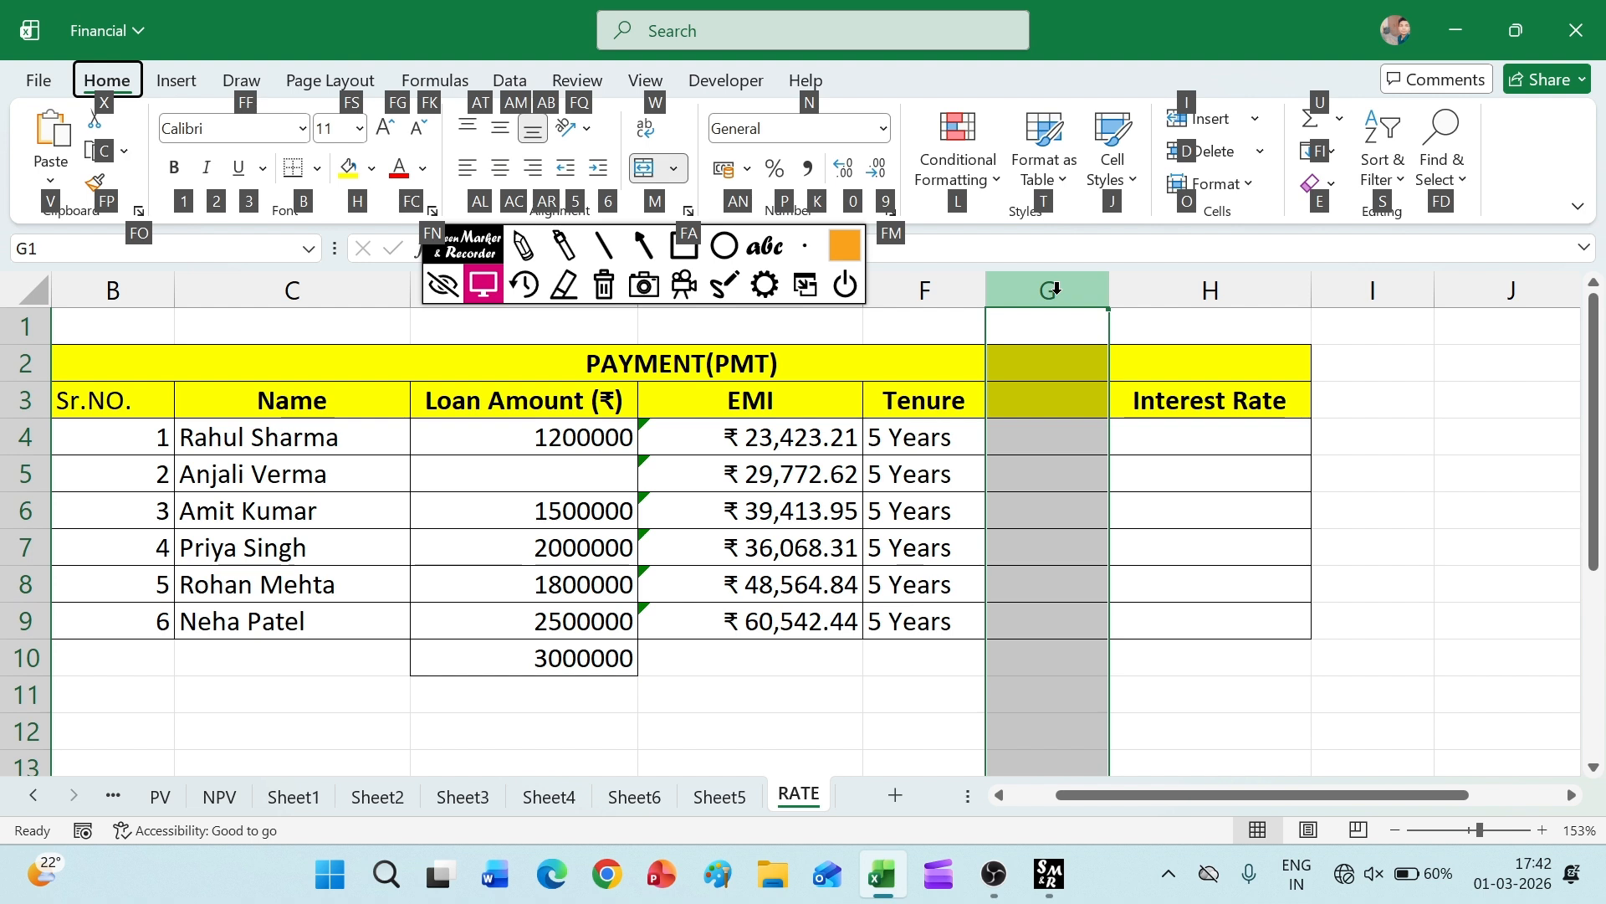
pyautogui.press('d')
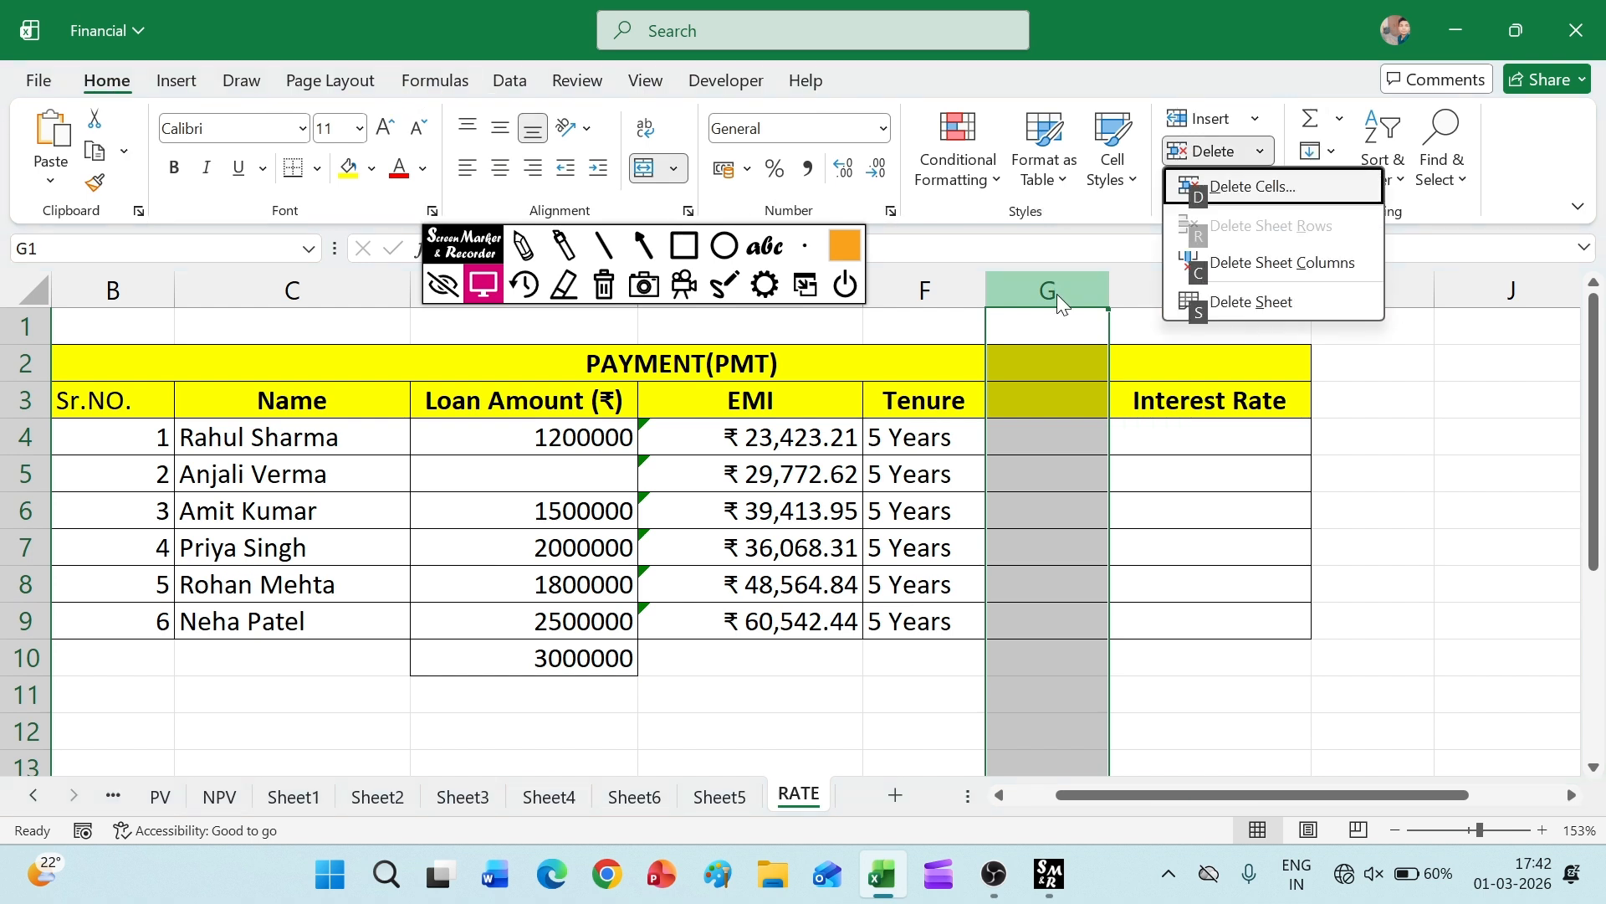
pyautogui.press('c')
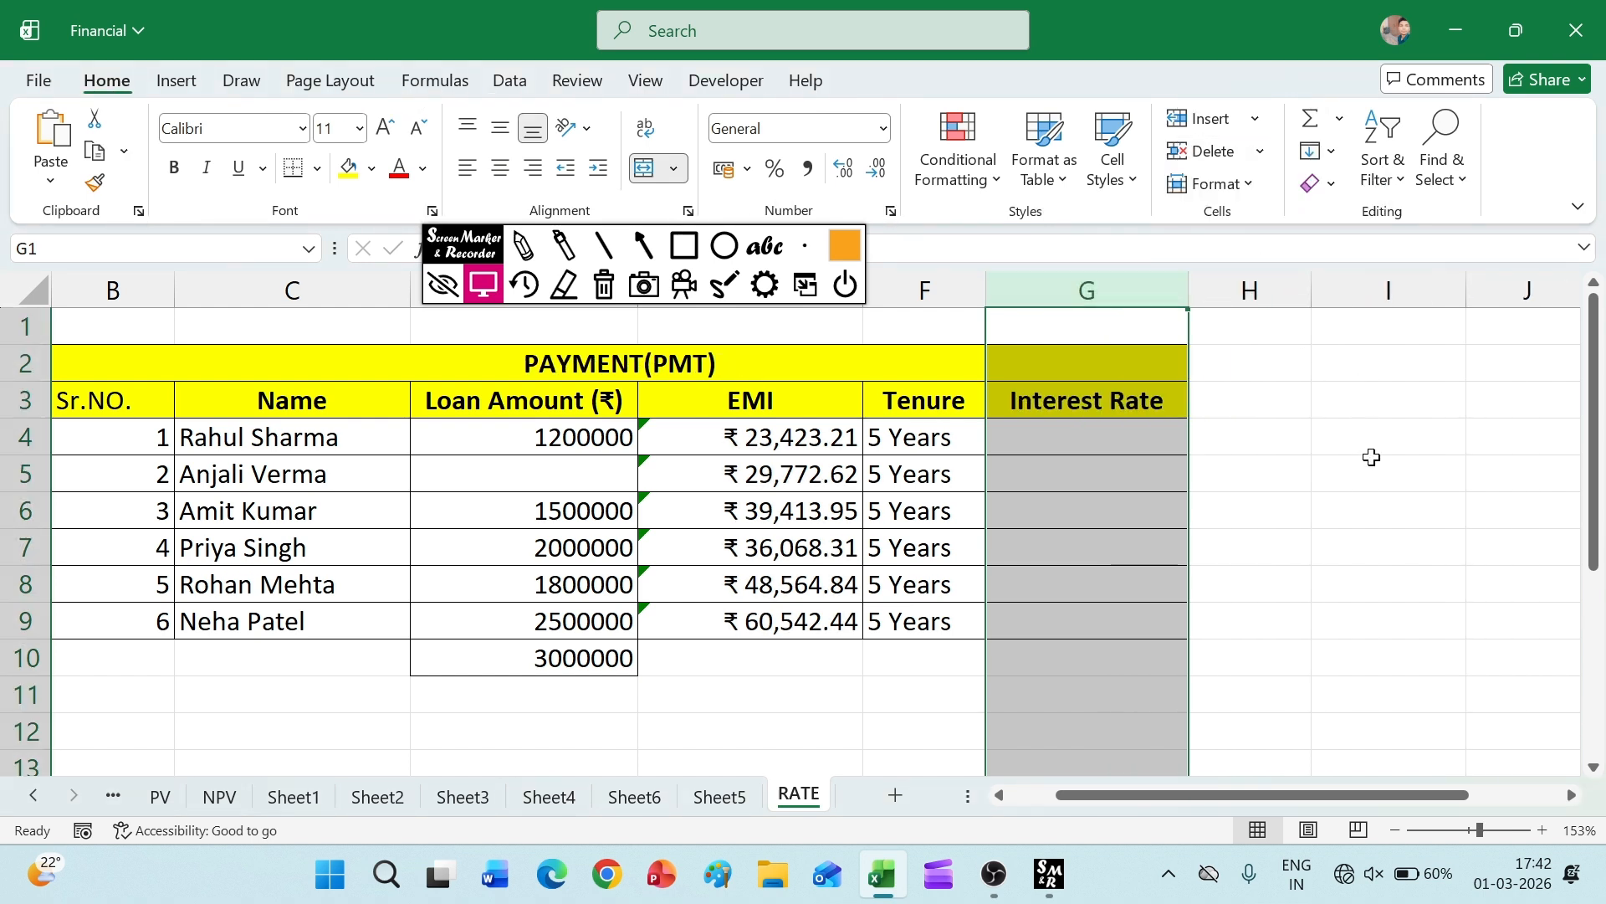
pyautogui.click(1372, 457)
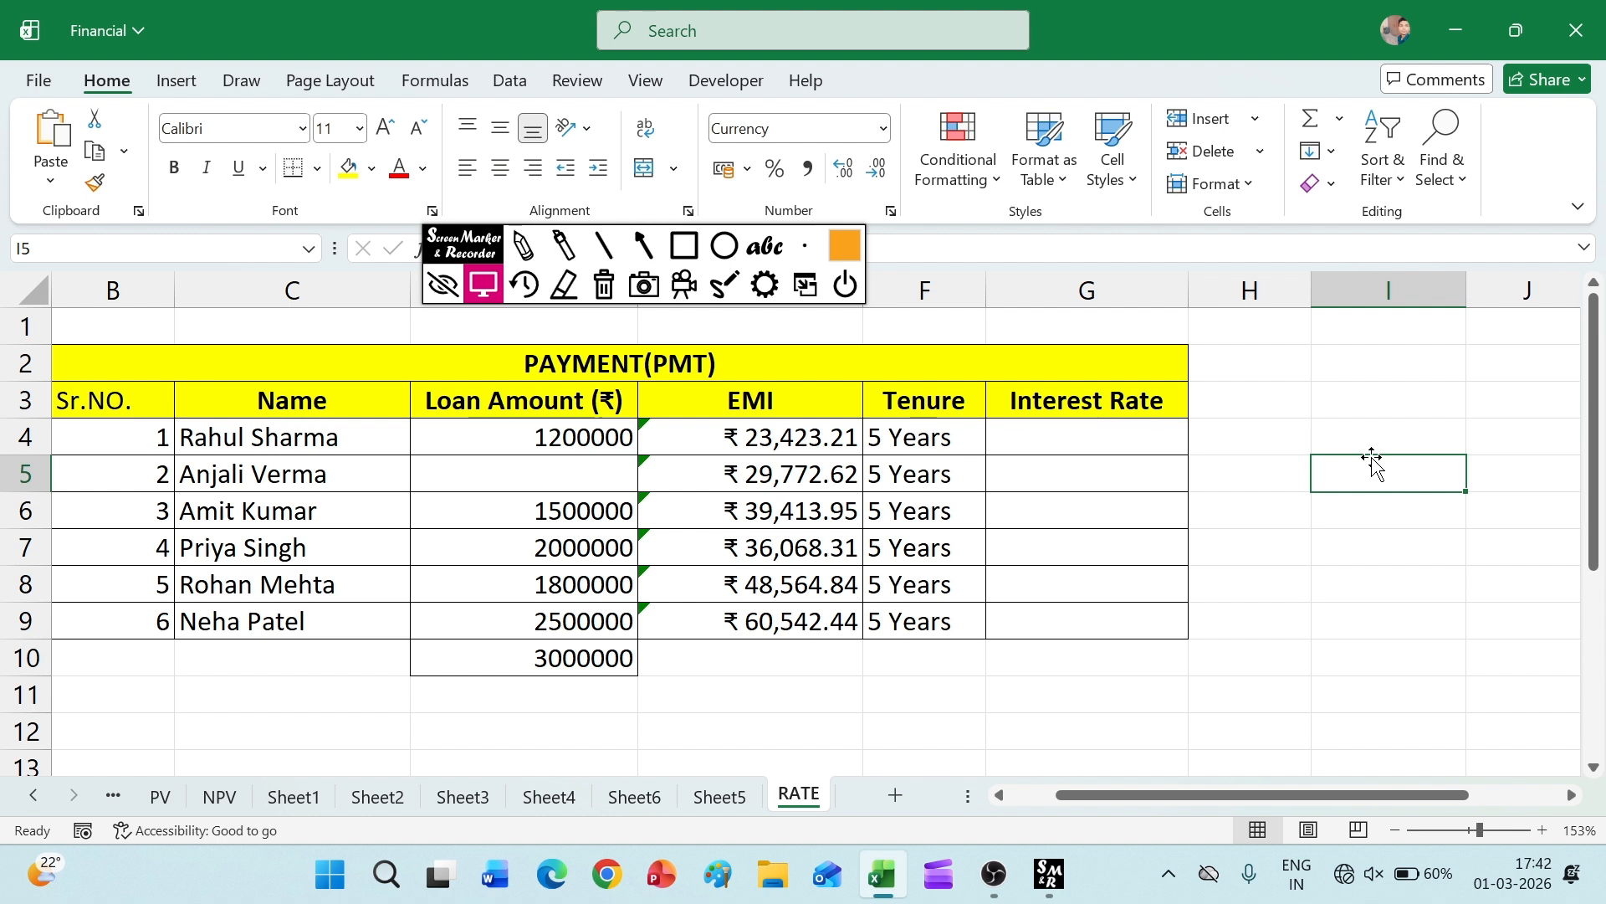
# - Delete the blank Loan Amount cell D5 with the Shift cells up option
pyautogui.click(554, 474)
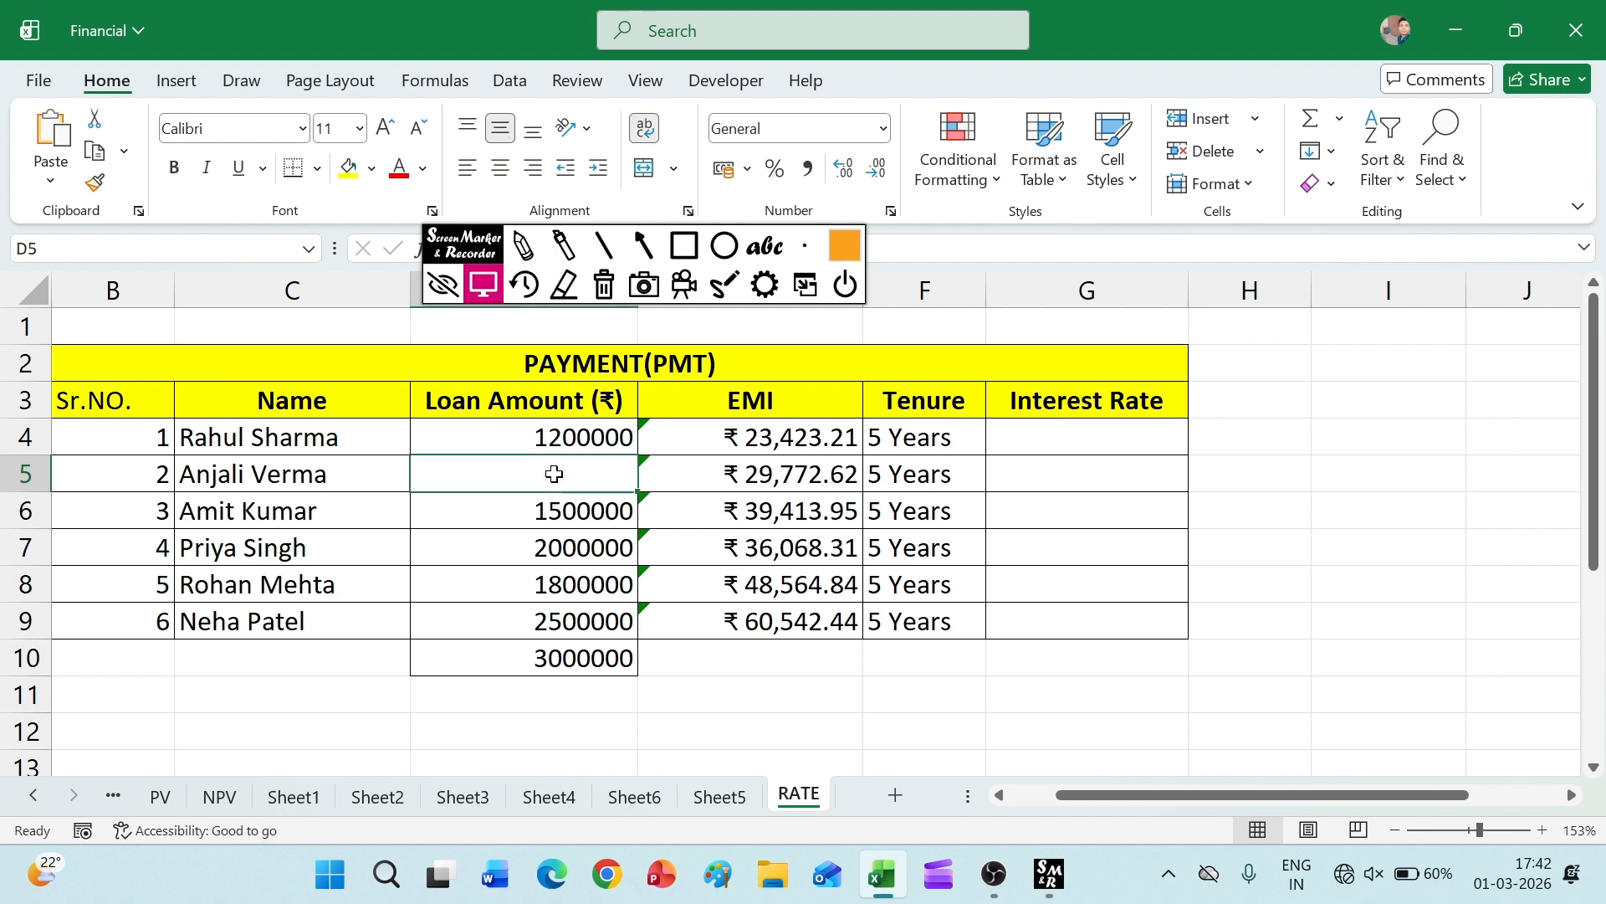
pyautogui.click(1271, 151)
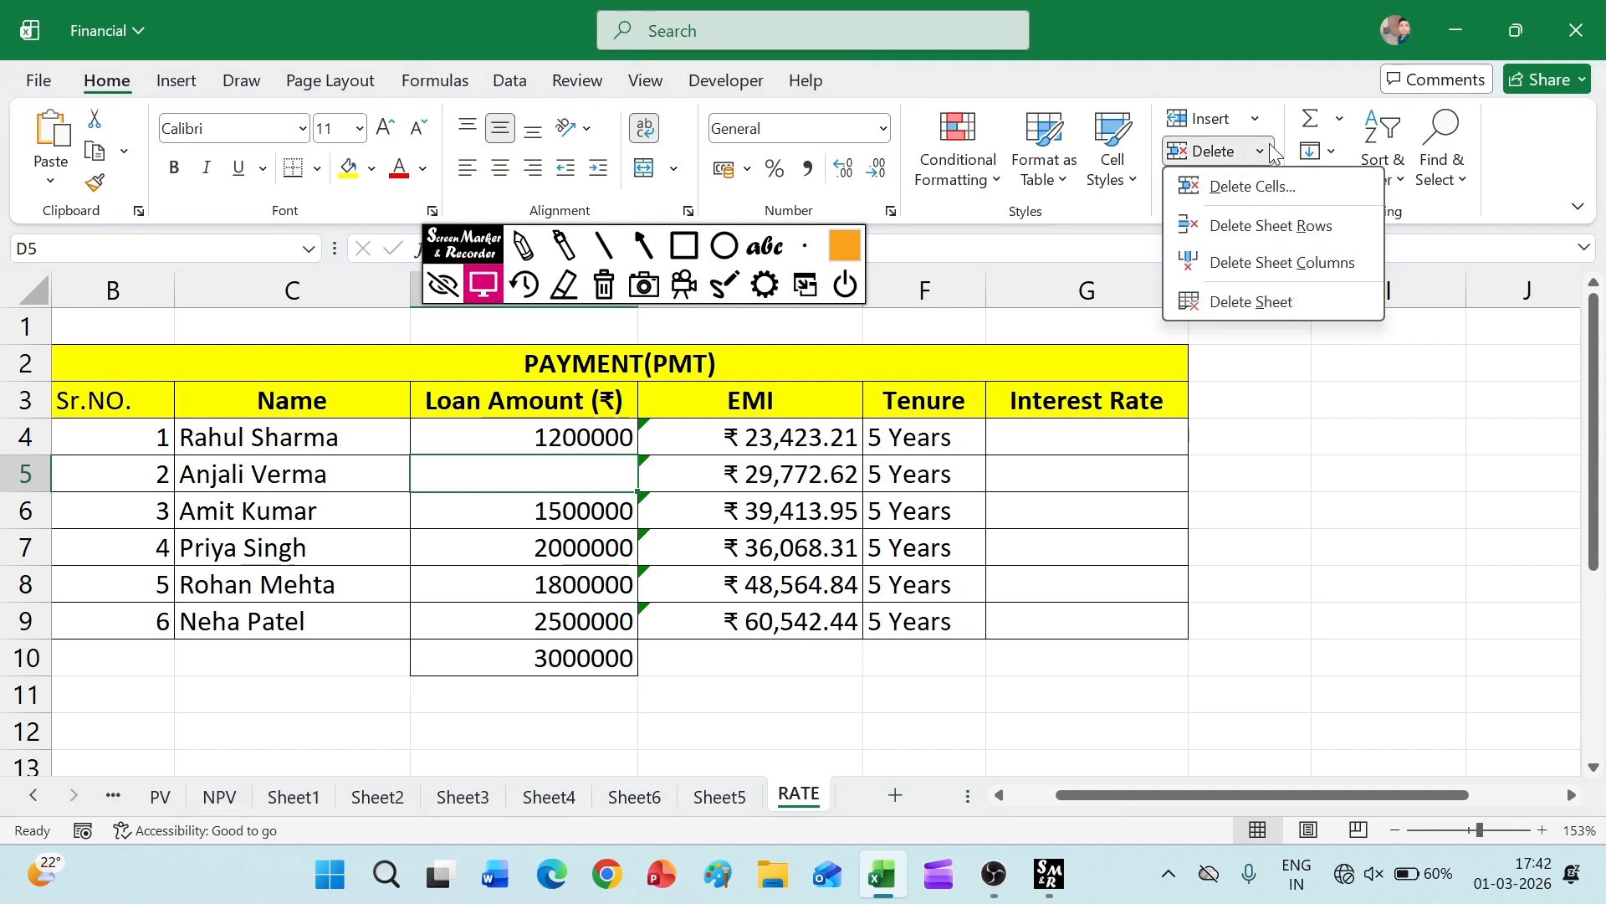
pyautogui.click(1282, 186)
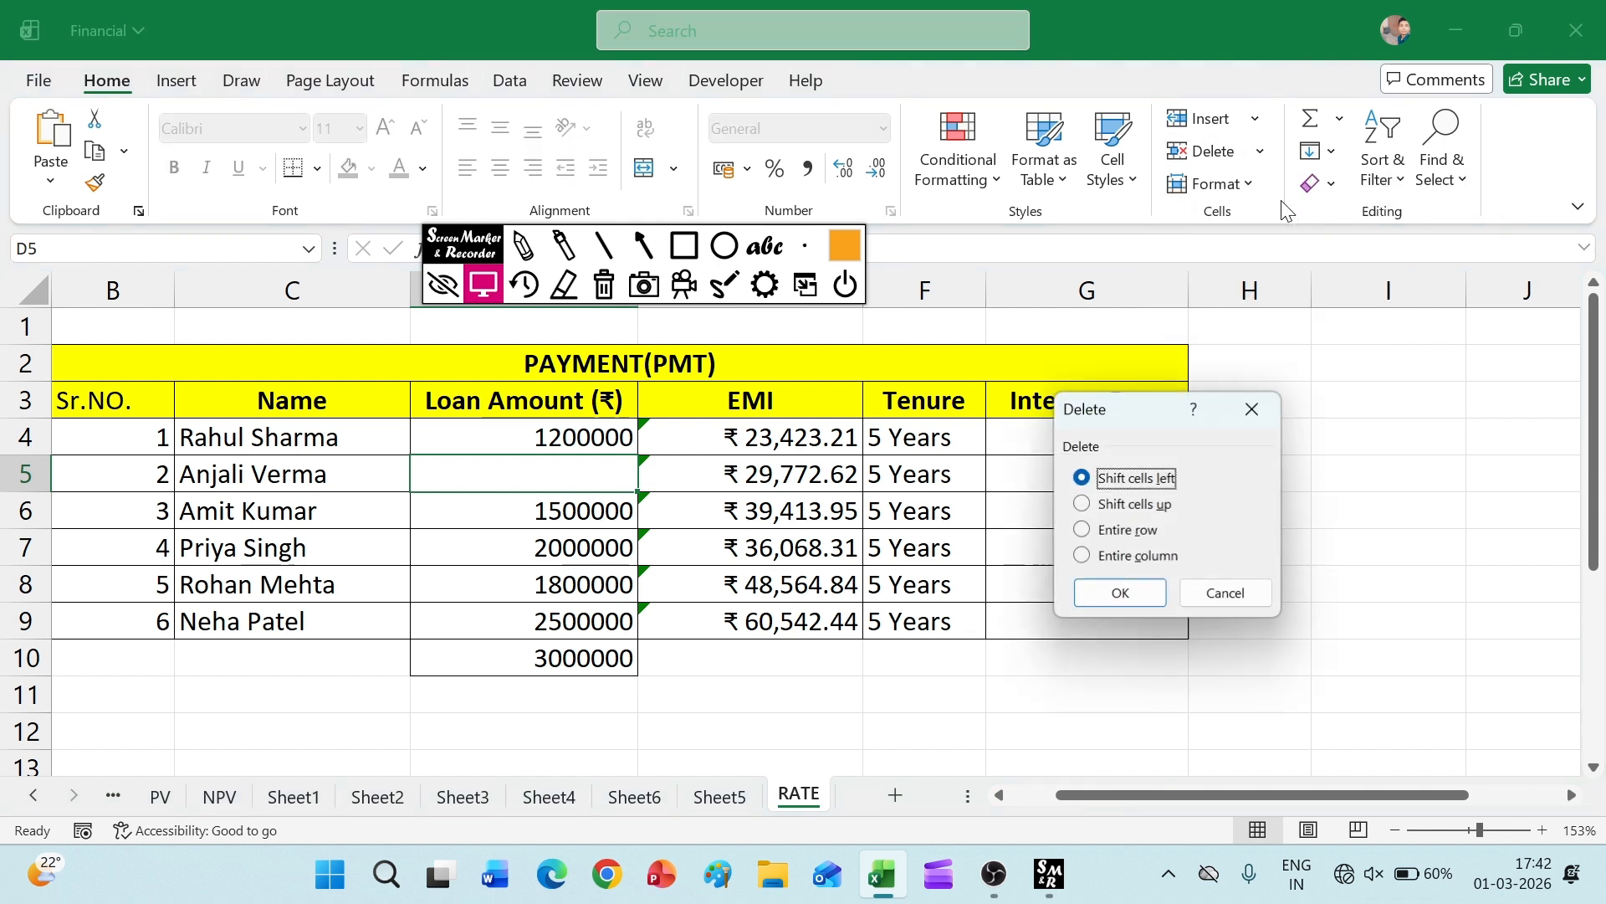
pyautogui.click(1125, 499)
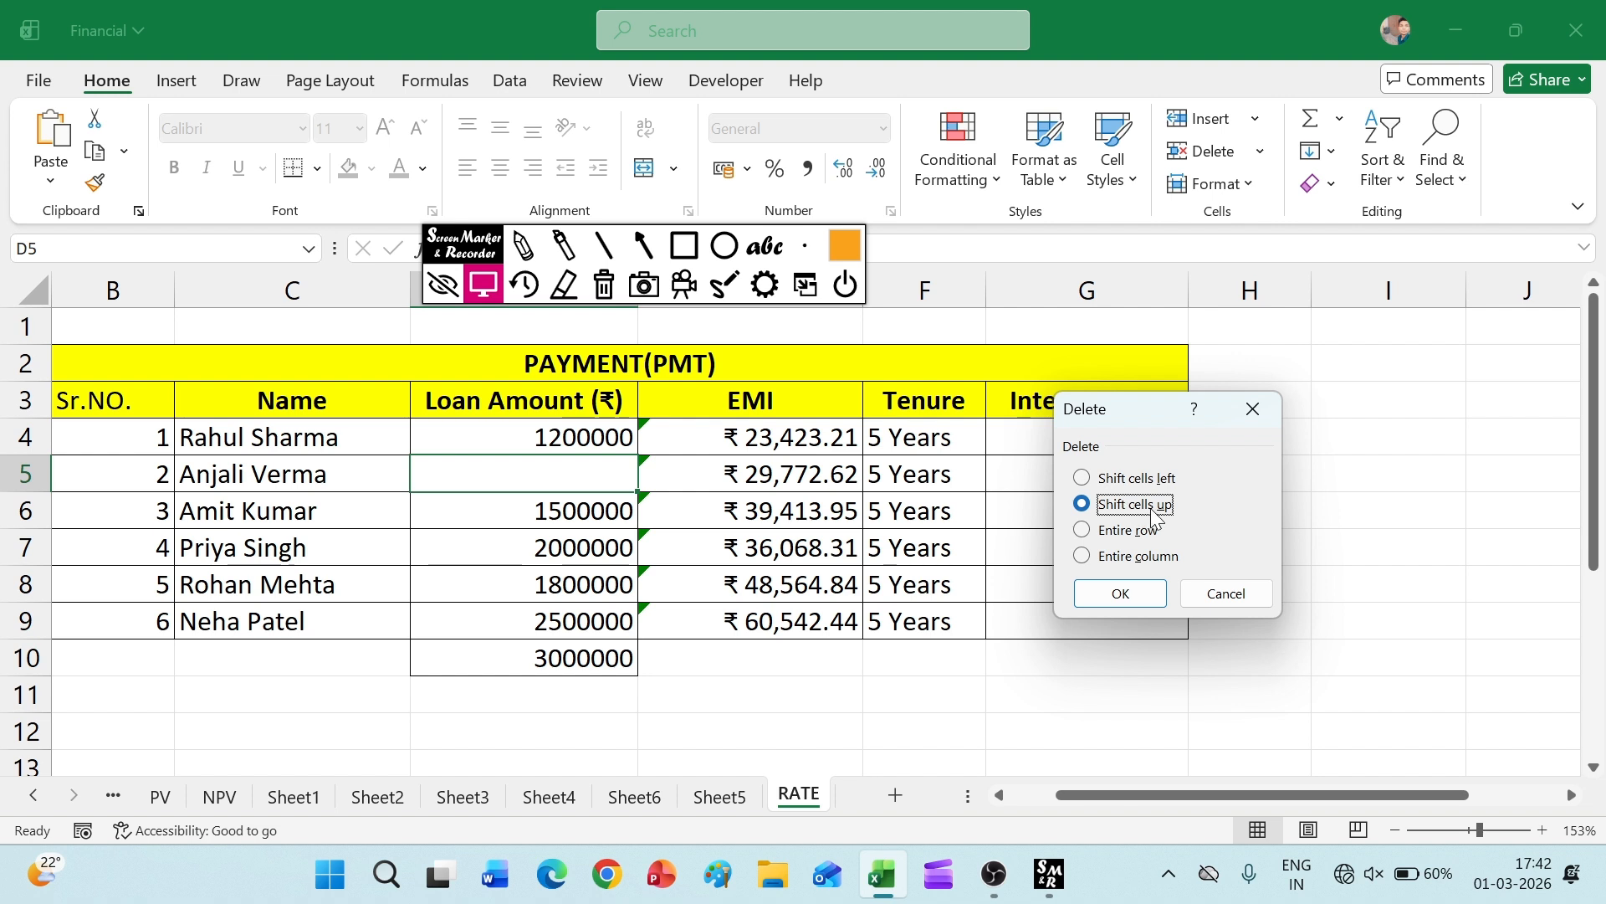
pyautogui.click(1113, 592)
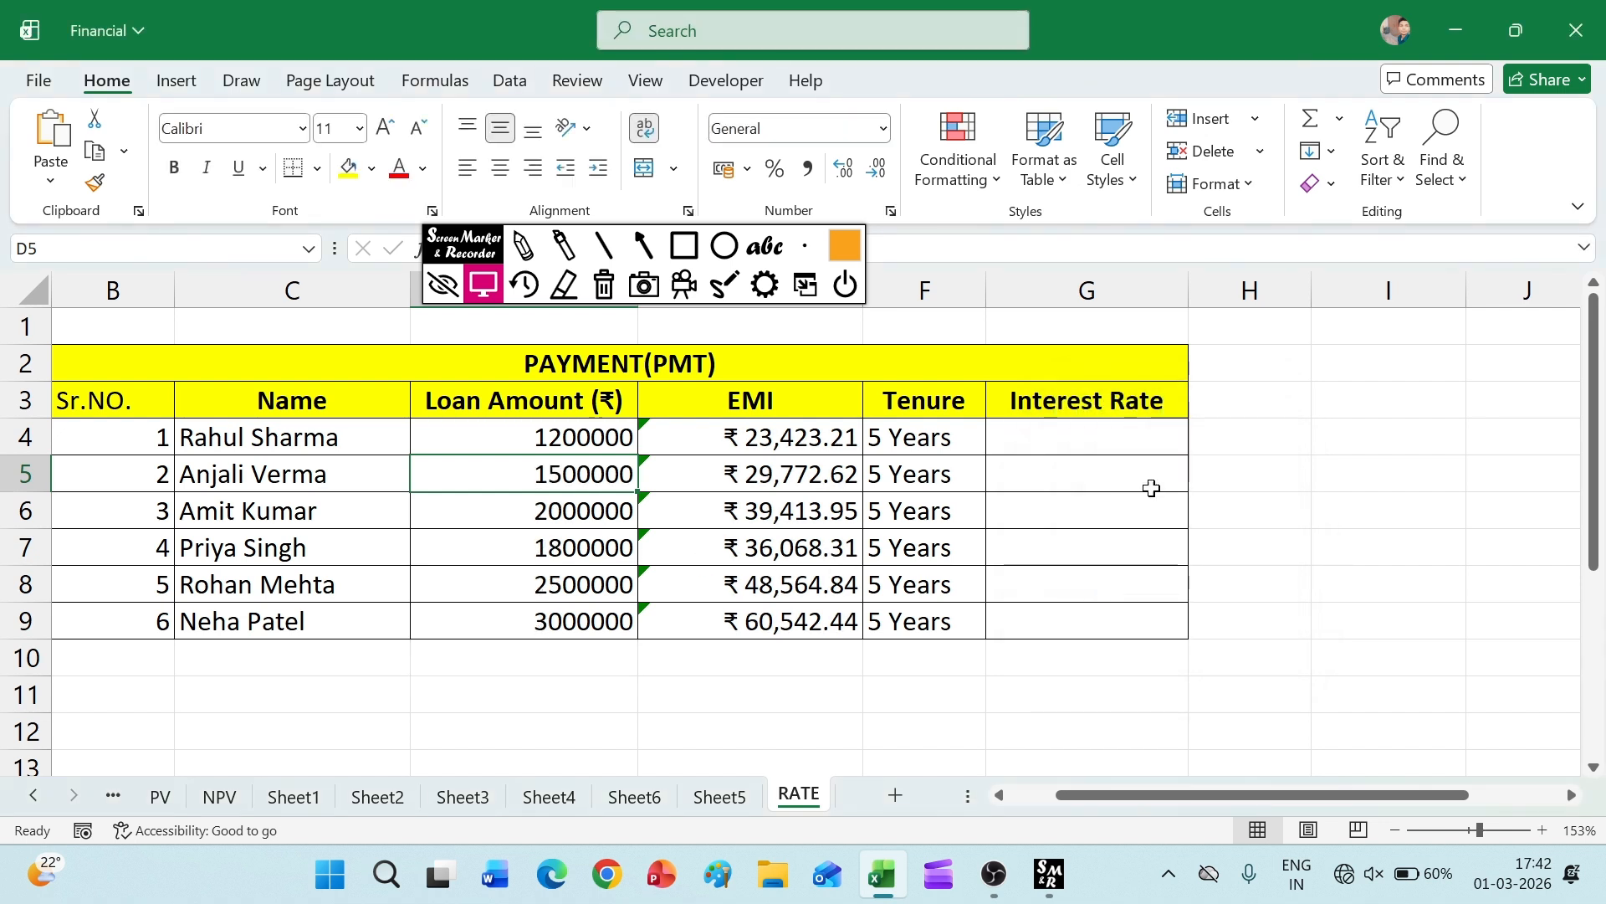
pyautogui.click(1269, 534)
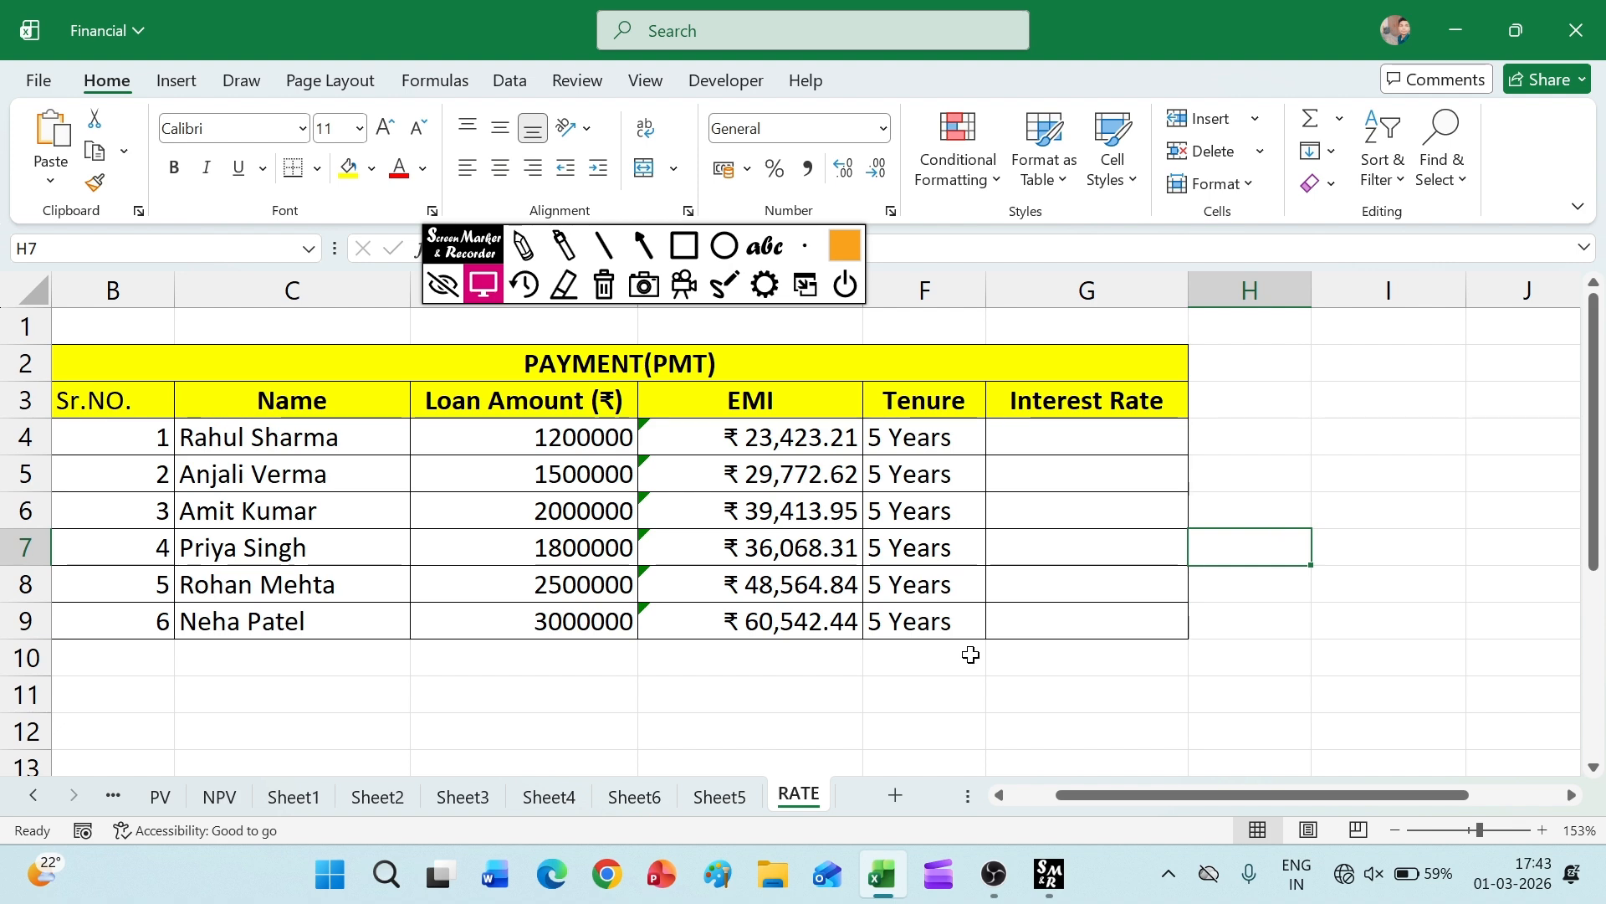
# - Delete the blank worksheet Sheet1 from the workbook
pyautogui.click(299, 802)
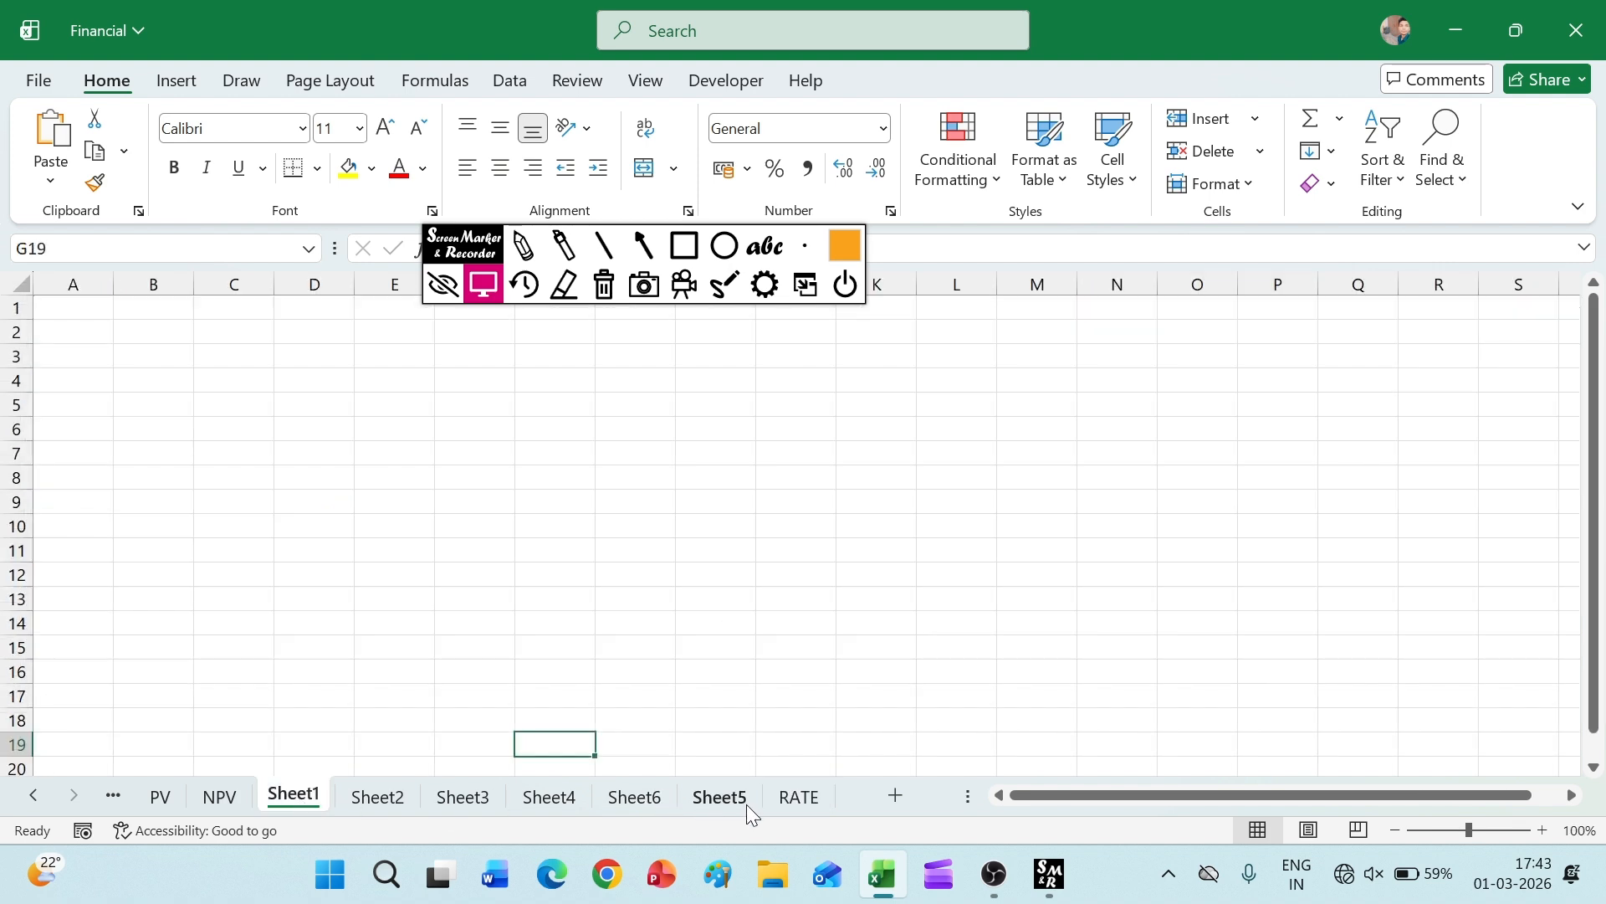
pyautogui.click(1265, 161)
pyautogui.click(1261, 299)
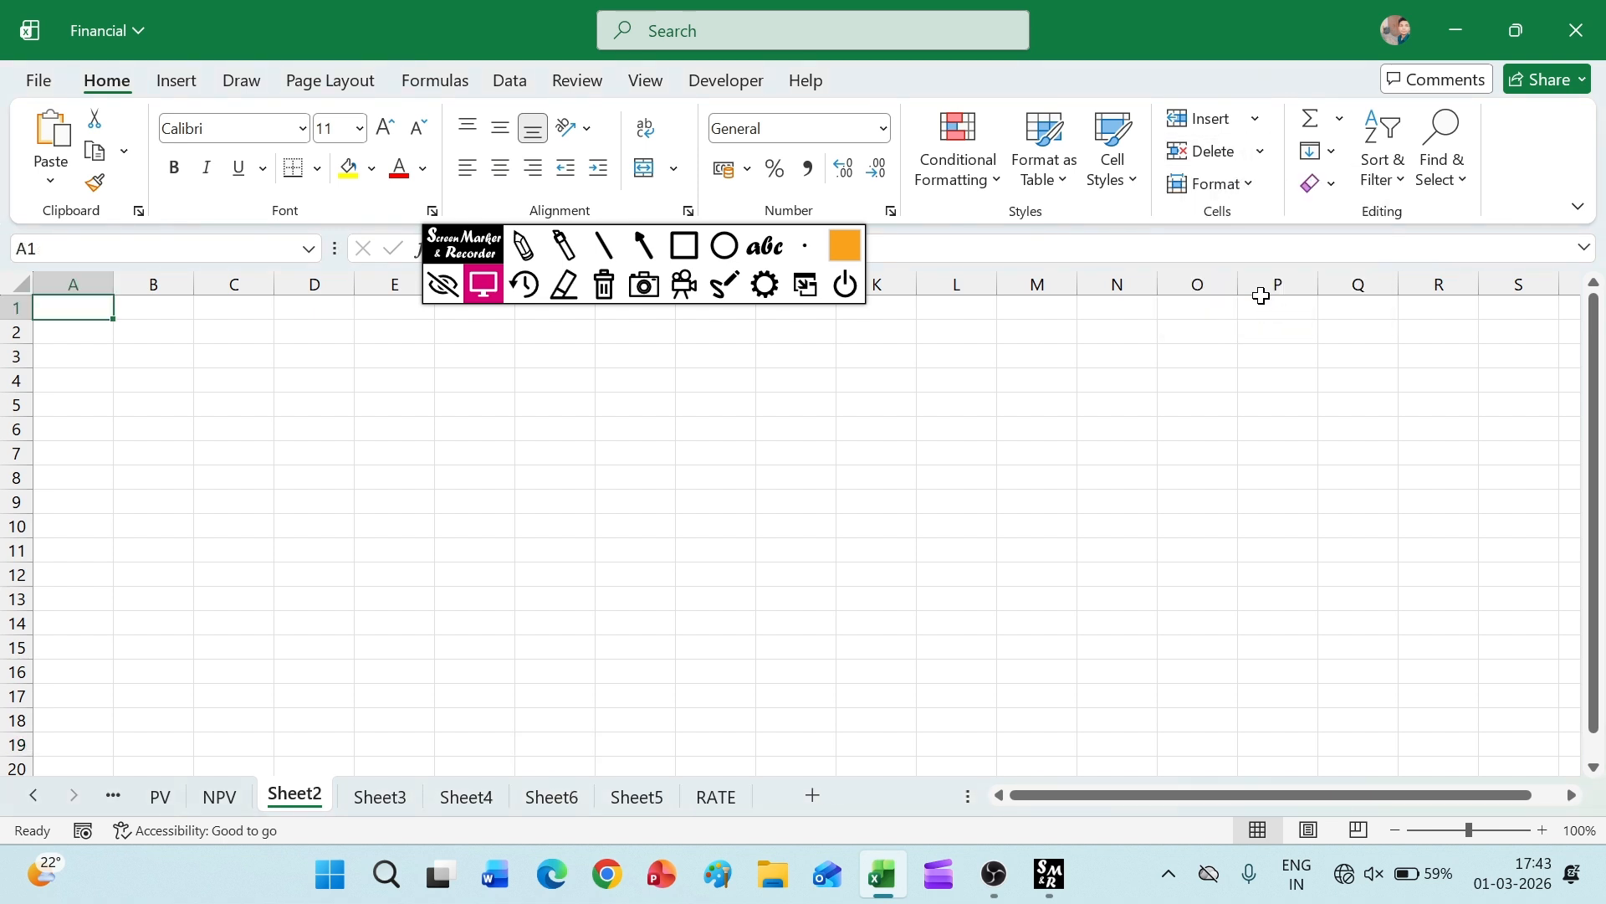
# - Delete the blank worksheet Sheet2 from the workbook
pyautogui.rightClick(298, 797)
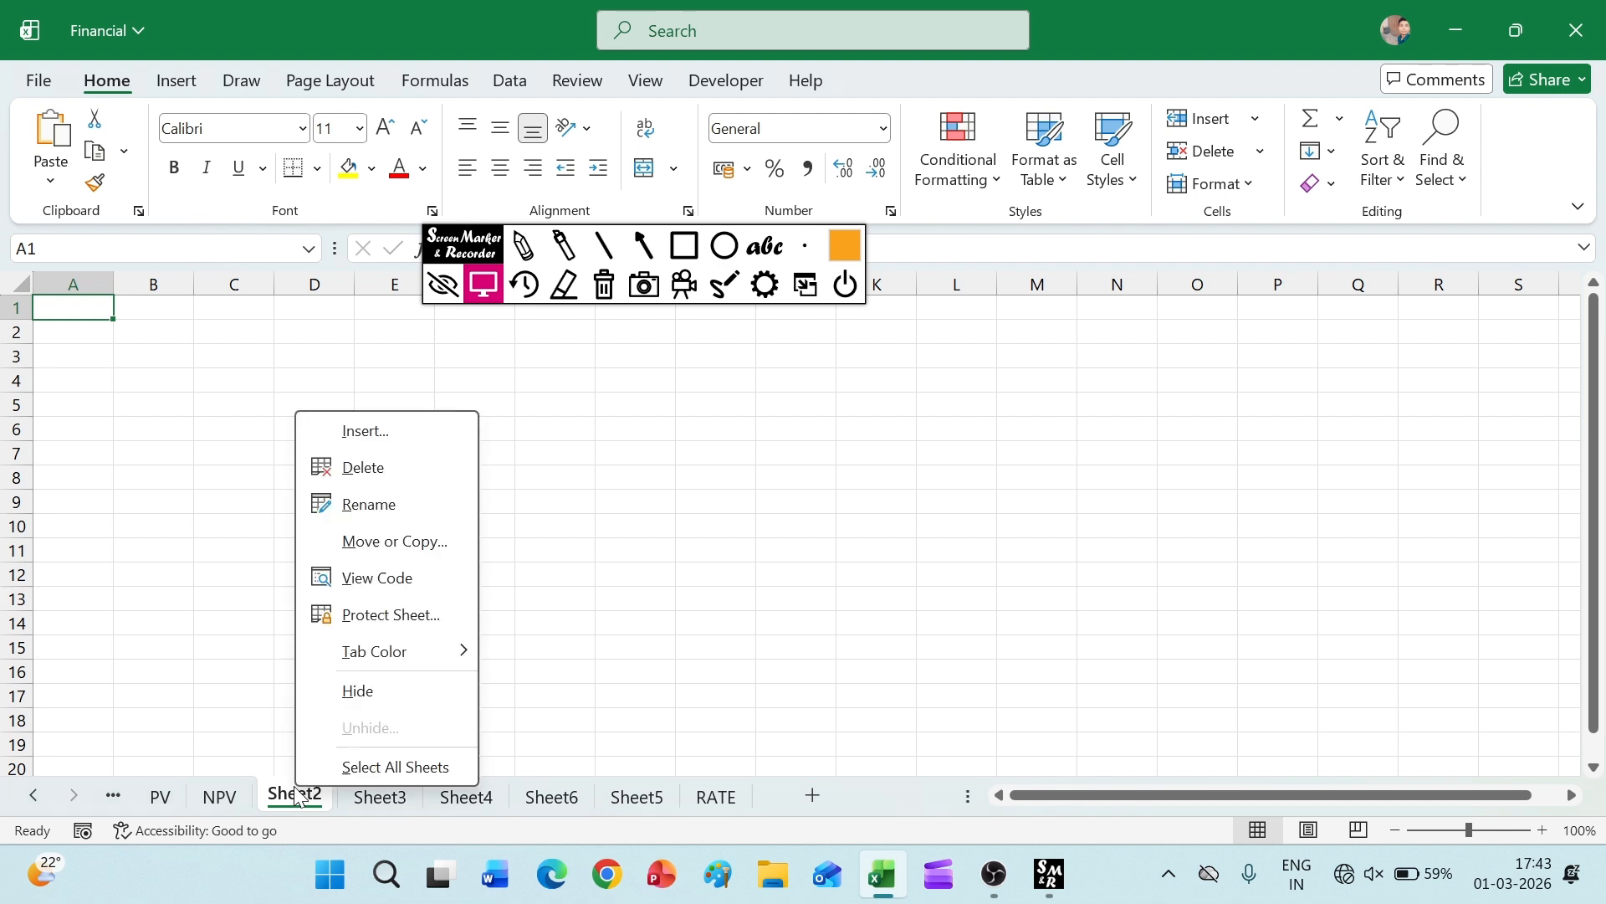
pyautogui.click(385, 480)
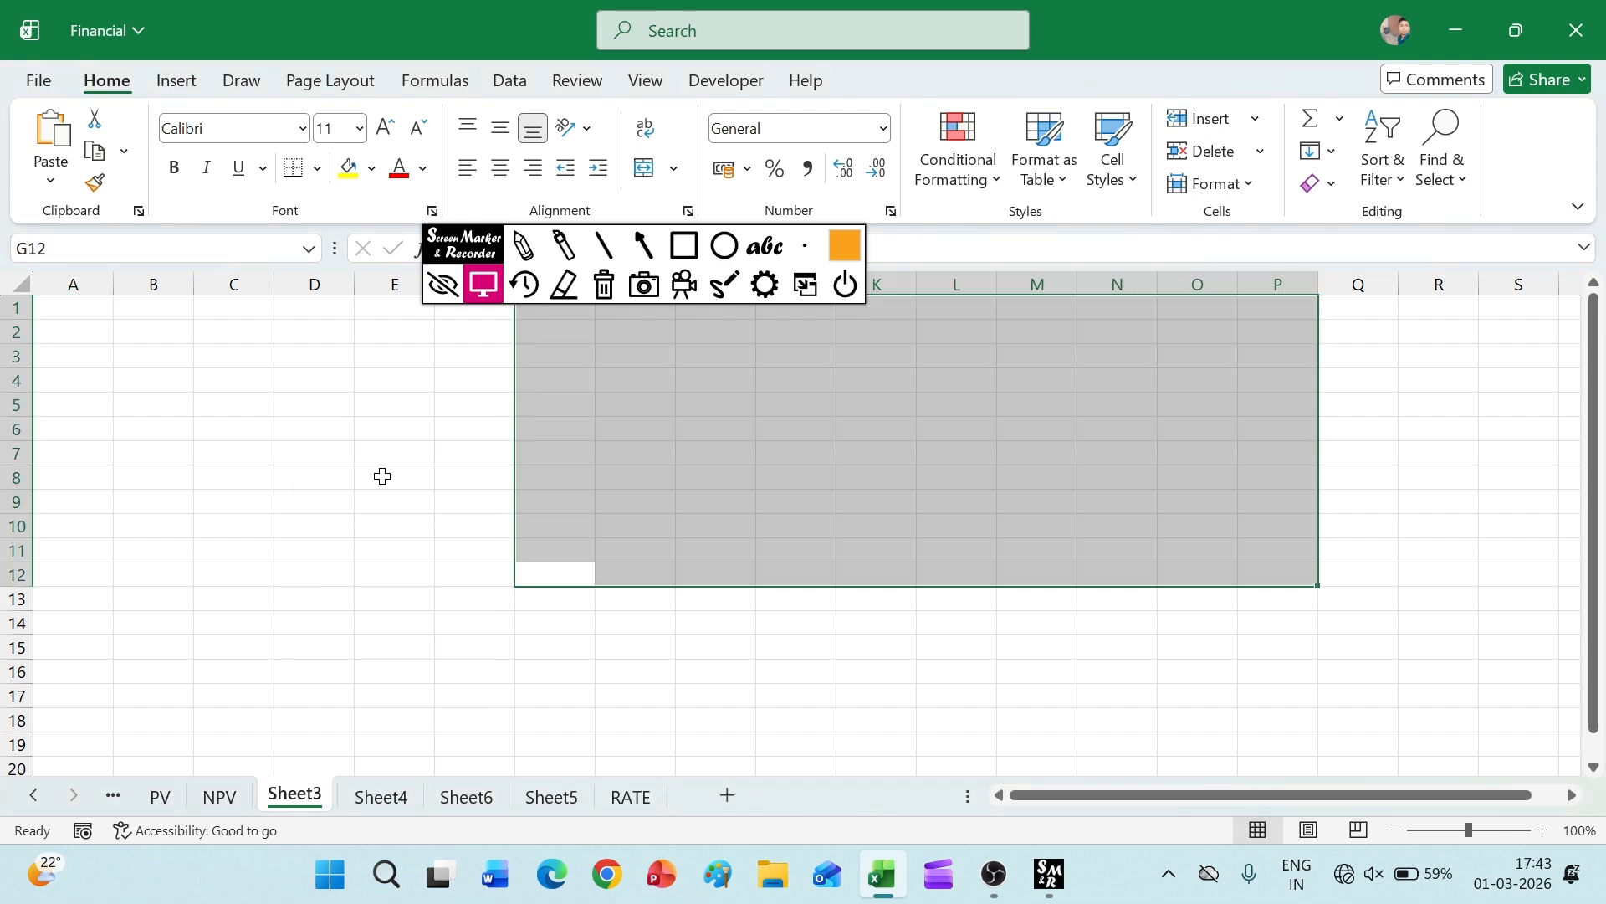
pyautogui.click(782, 650)
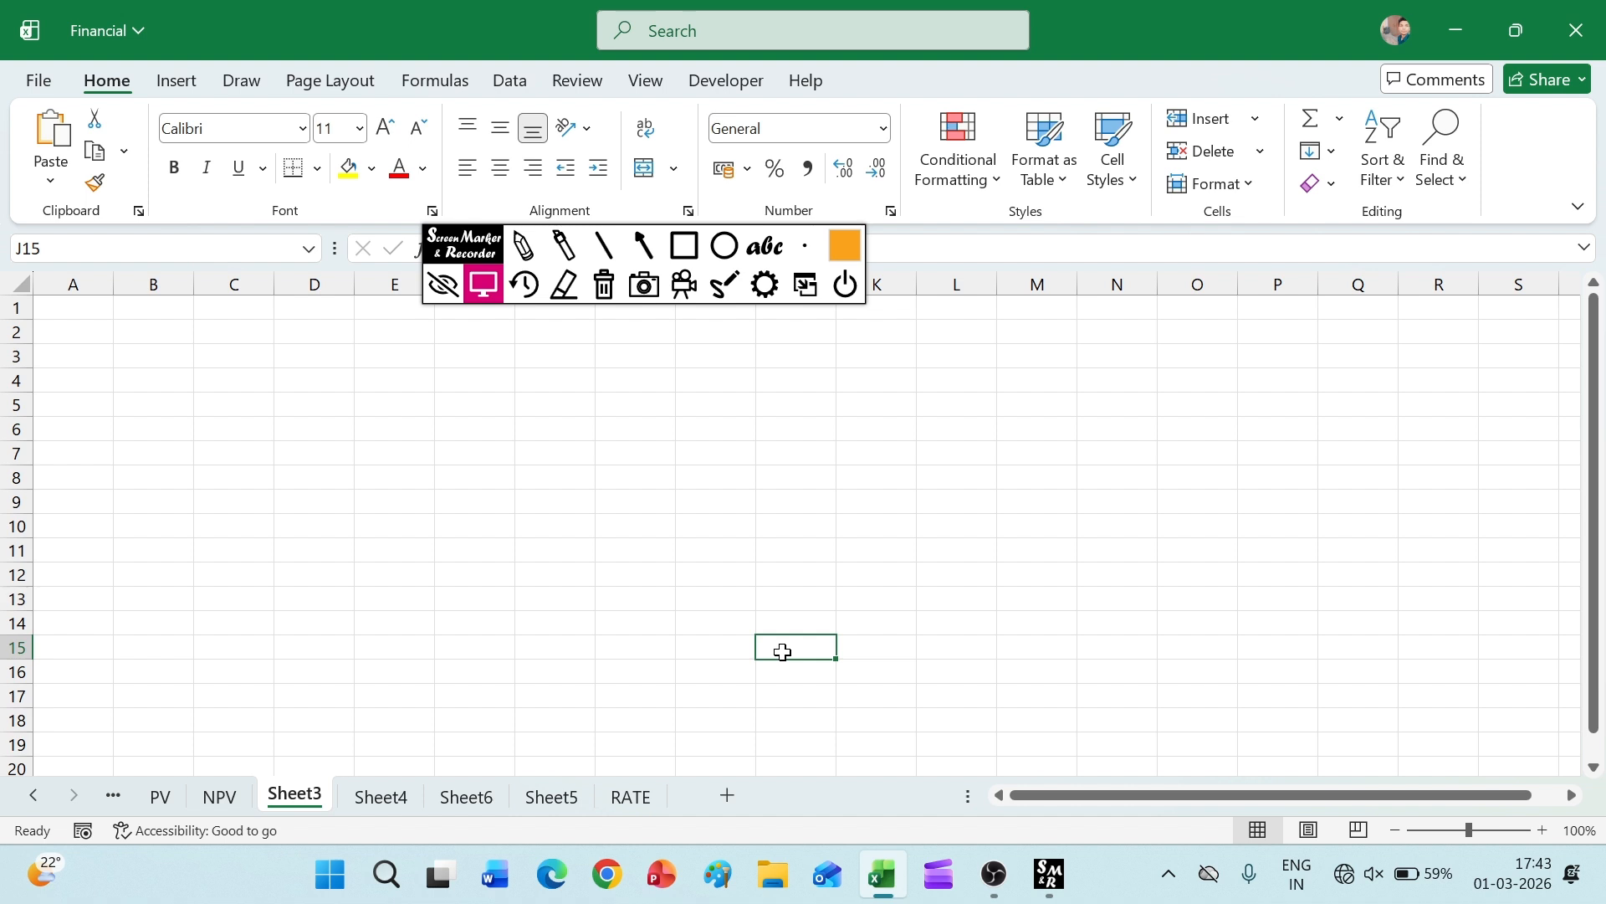
# - Delete the blank worksheet Sheet3 from the workbook
pyautogui.press('alt')
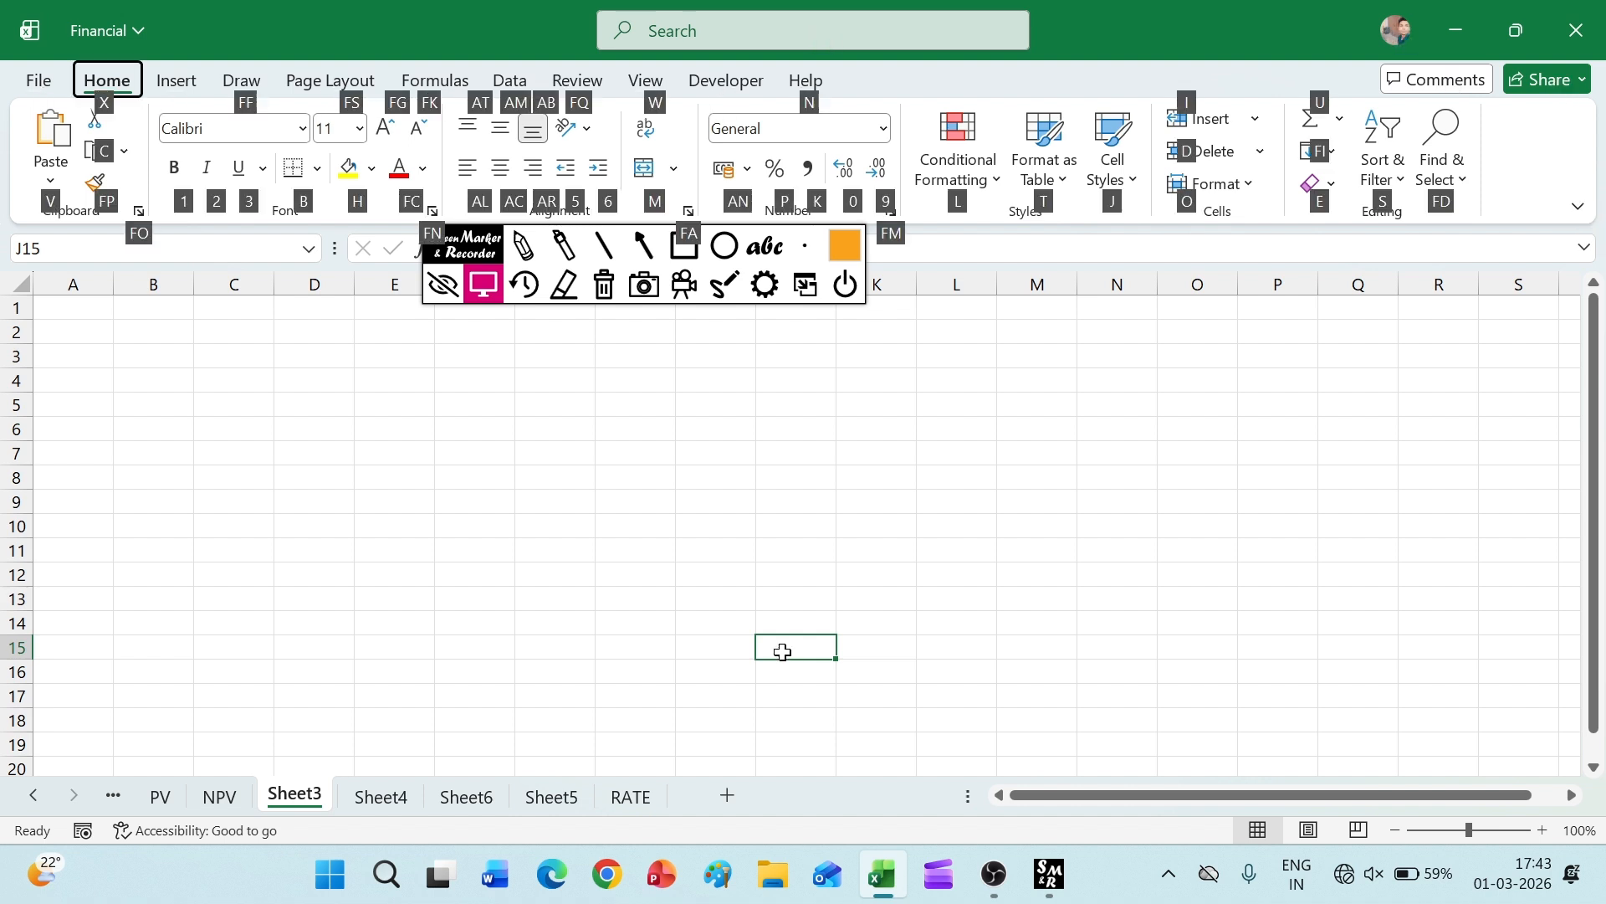
pyautogui.press('d')
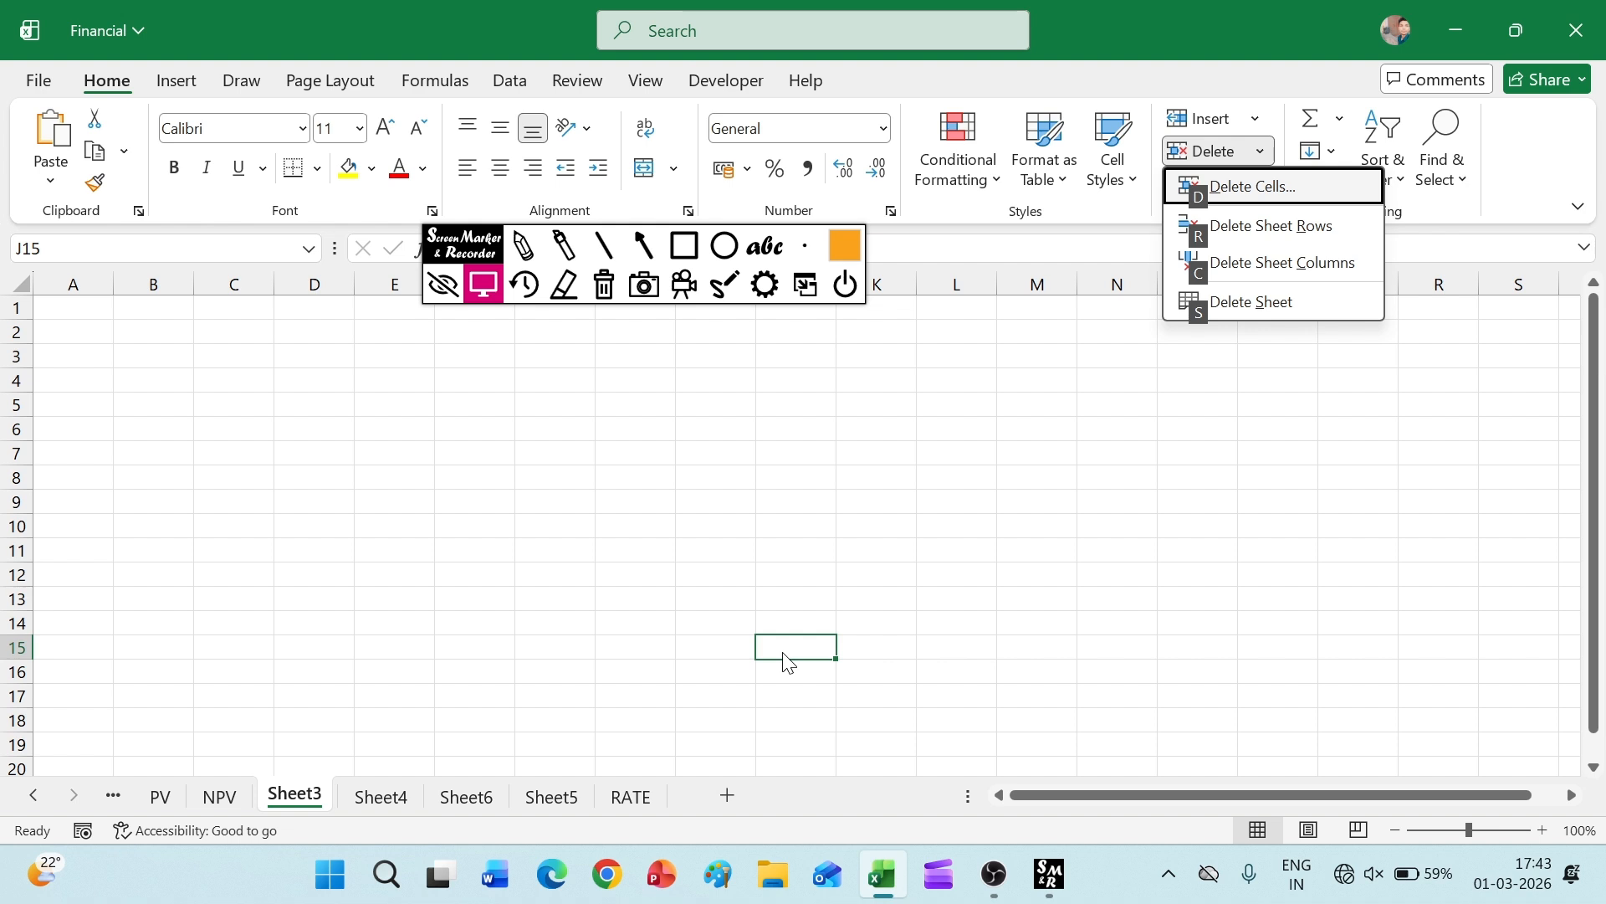
pyautogui.press('s')
pyautogui.click(792, 414)
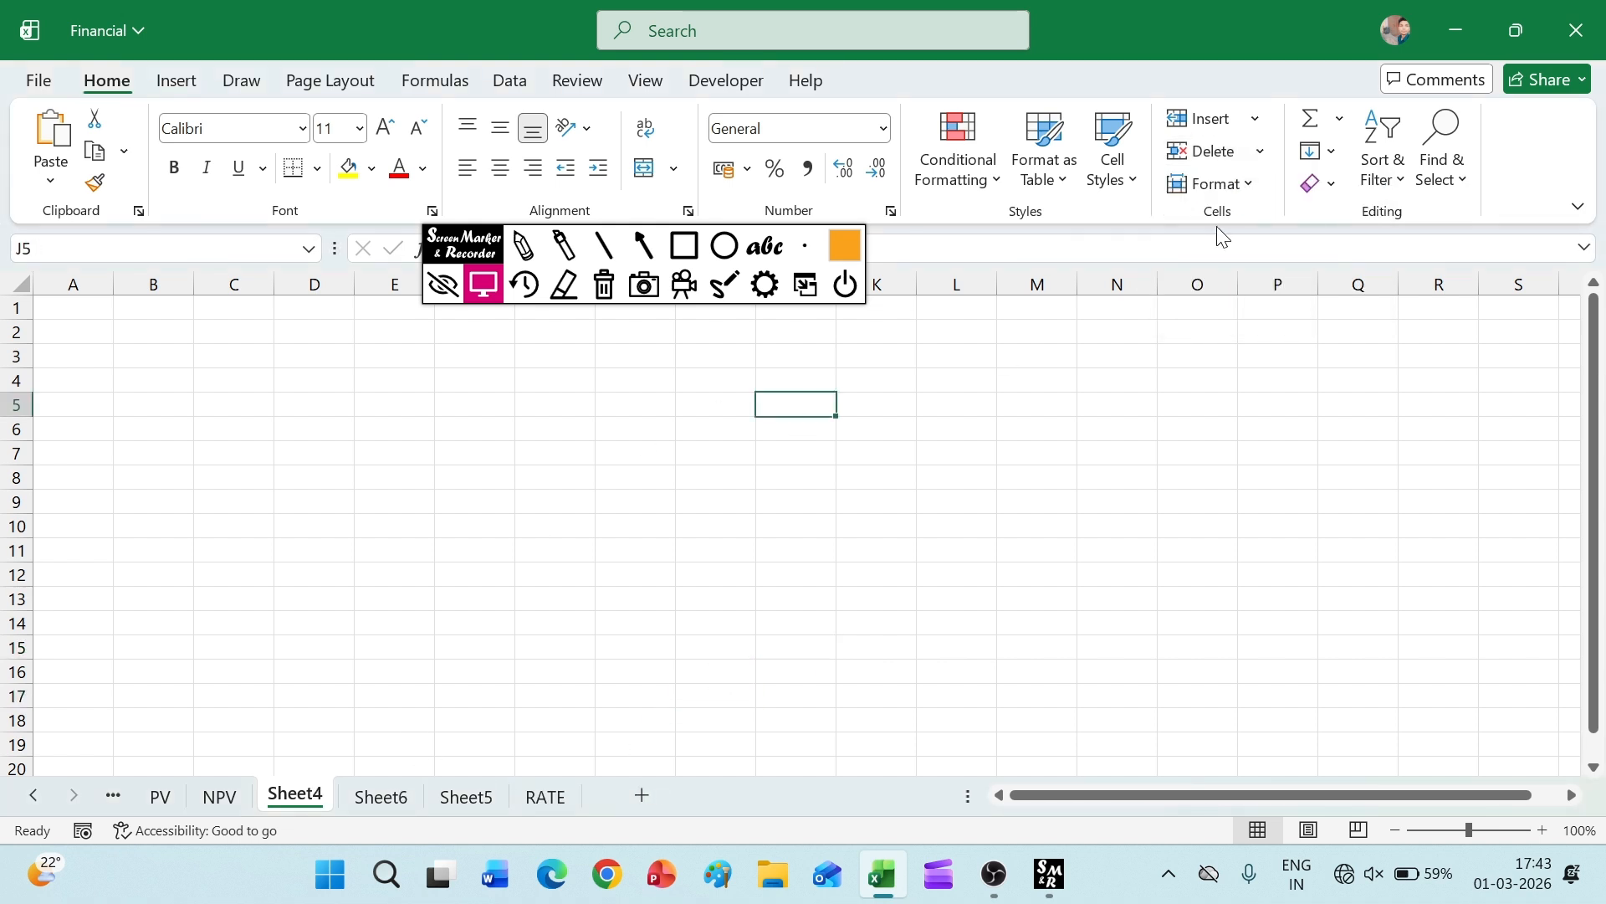
# - Look over the Format commands for cell size, visibility, sheet organization and protection, and the font settings in Format Cells
pyautogui.click(1245, 182)
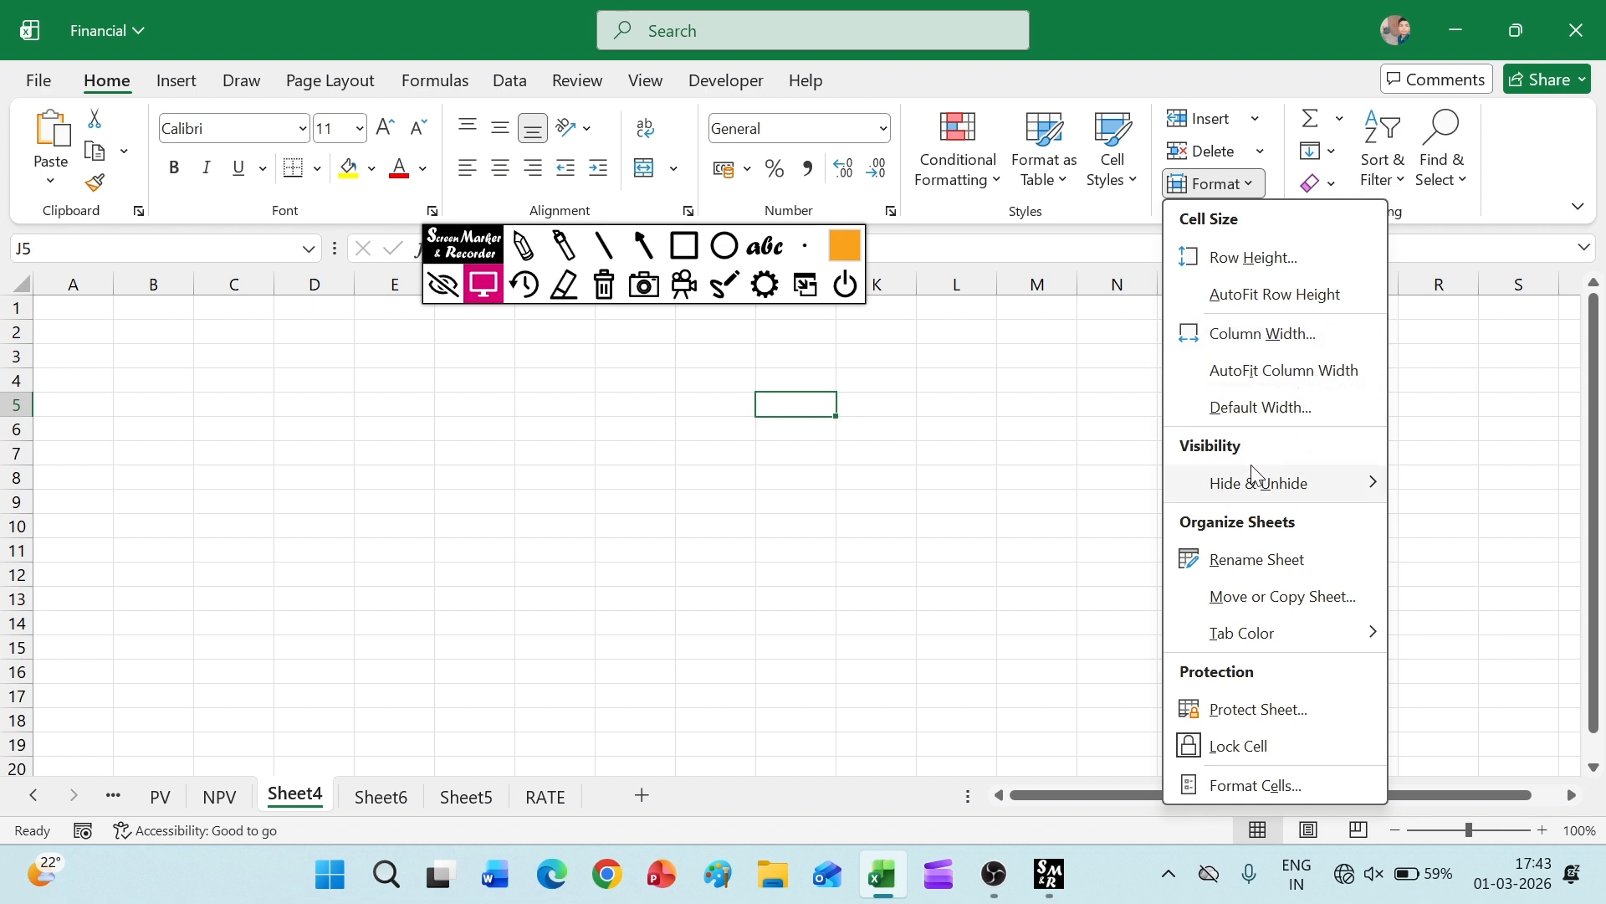
pyautogui.moveTo(1248, 473)
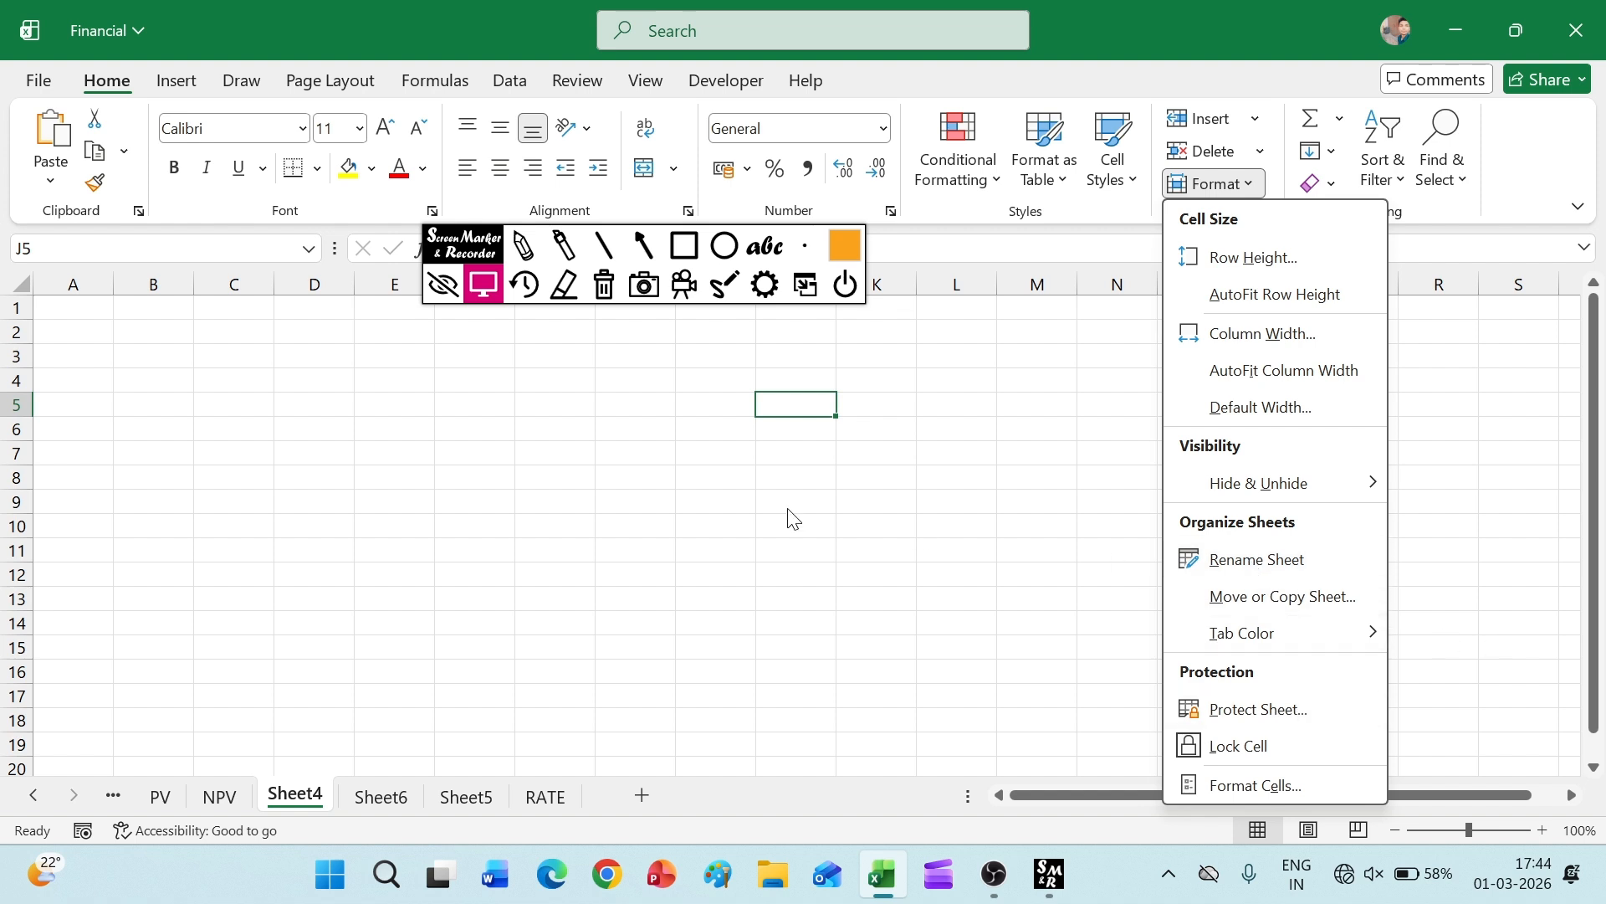
pyautogui.click(759, 502)
pyautogui.click(758, 502)
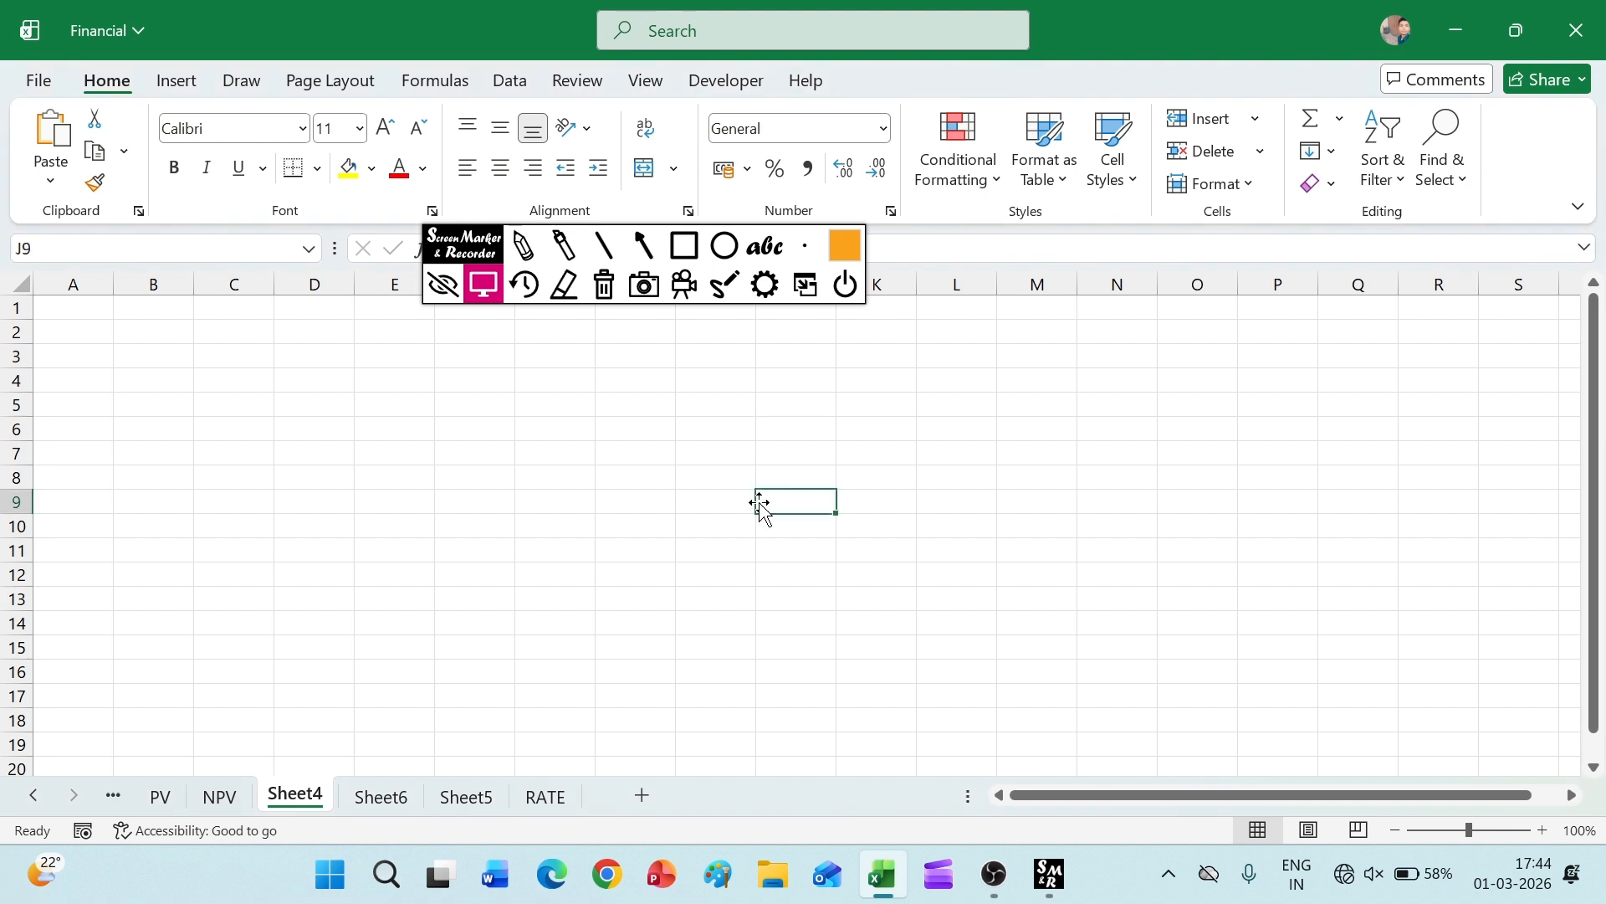
pyautogui.click(1192, 184)
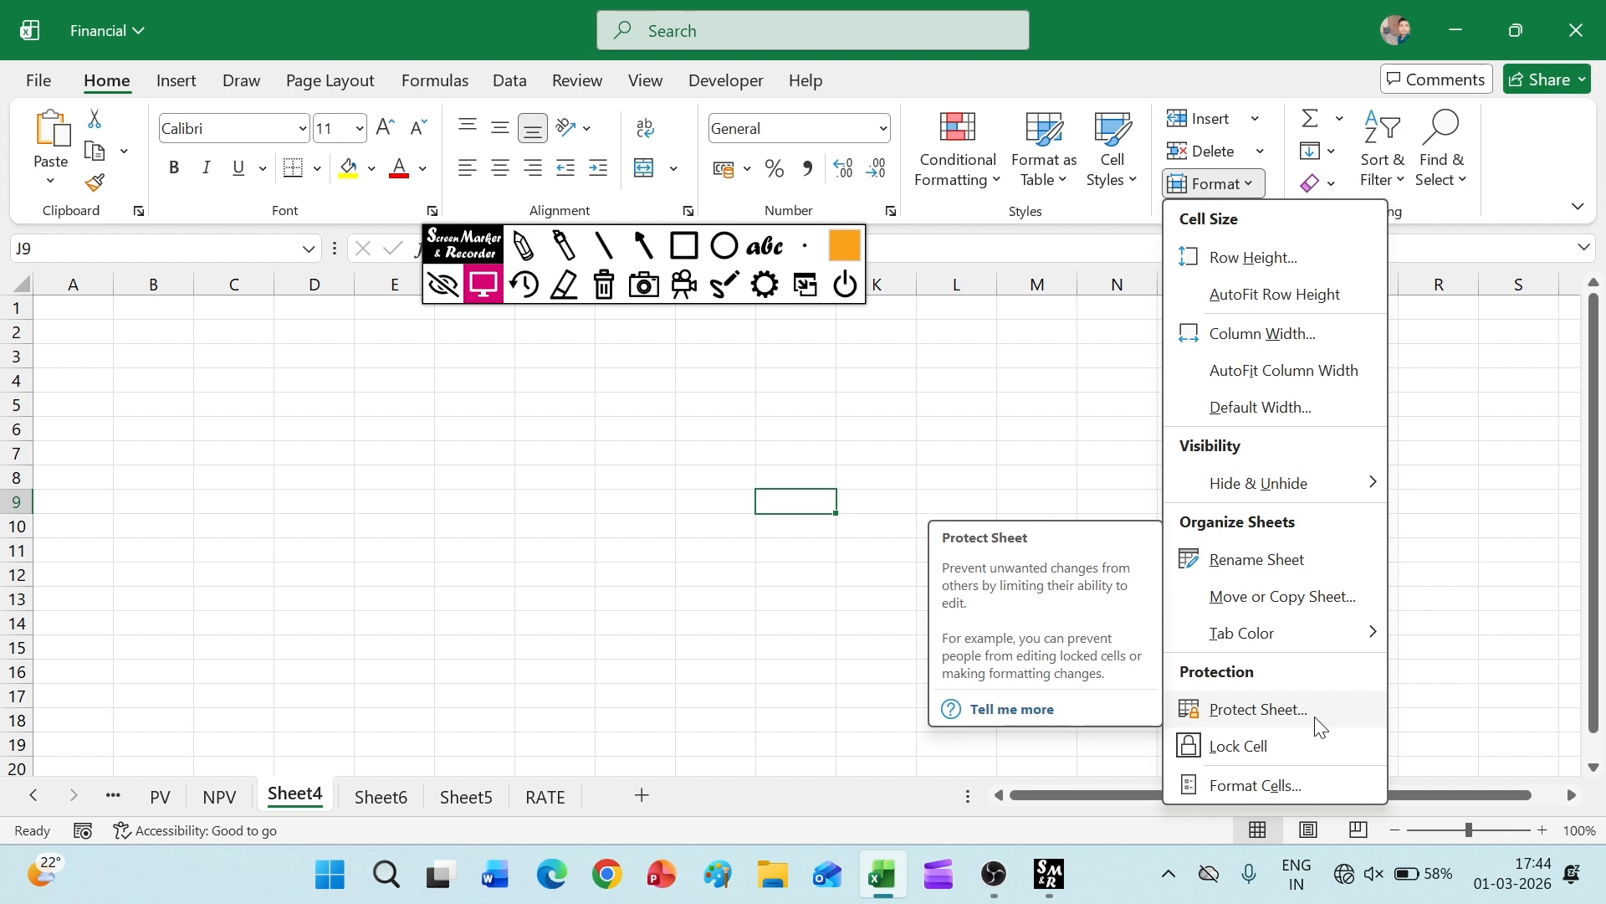
pyautogui.click(1255, 795)
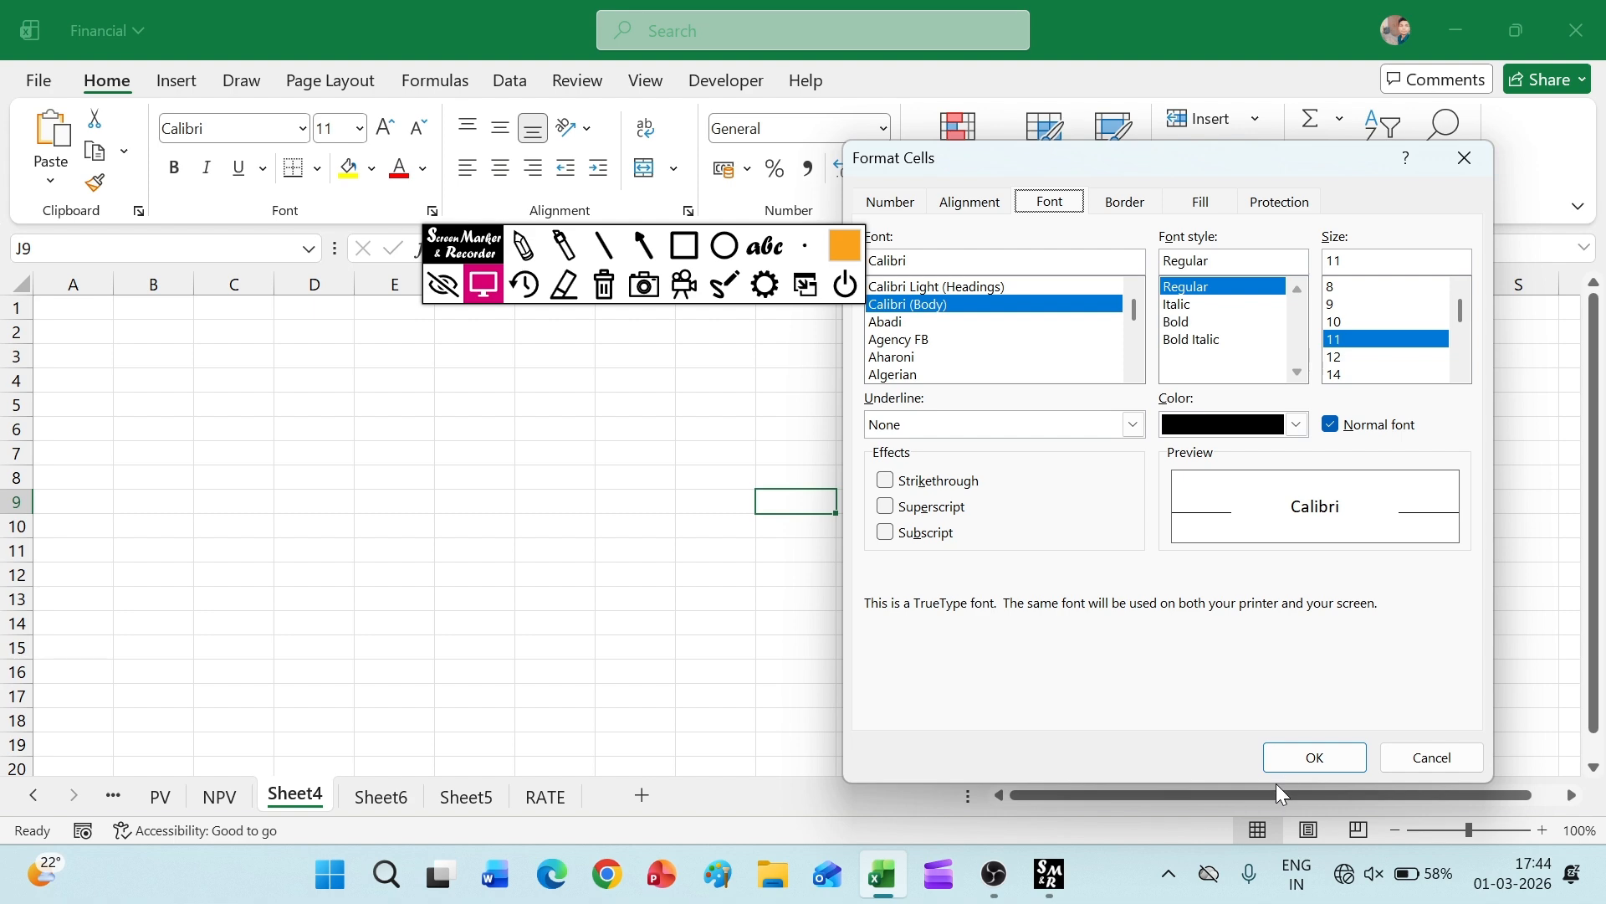
pyautogui.click(1290, 761)
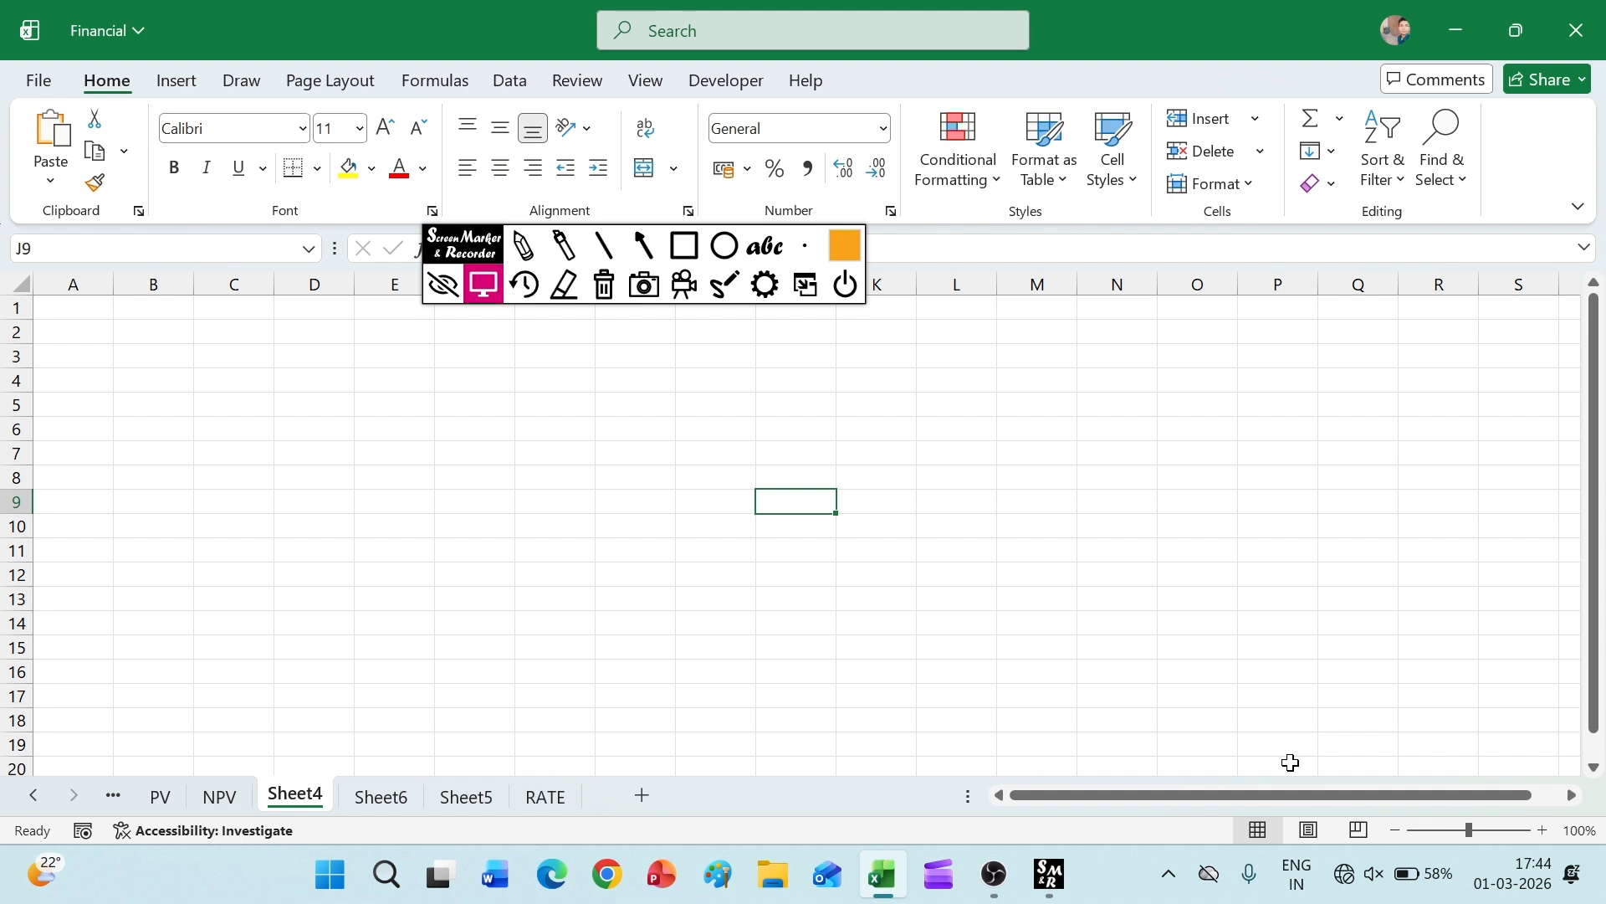
pyautogui.click(1249, 183)
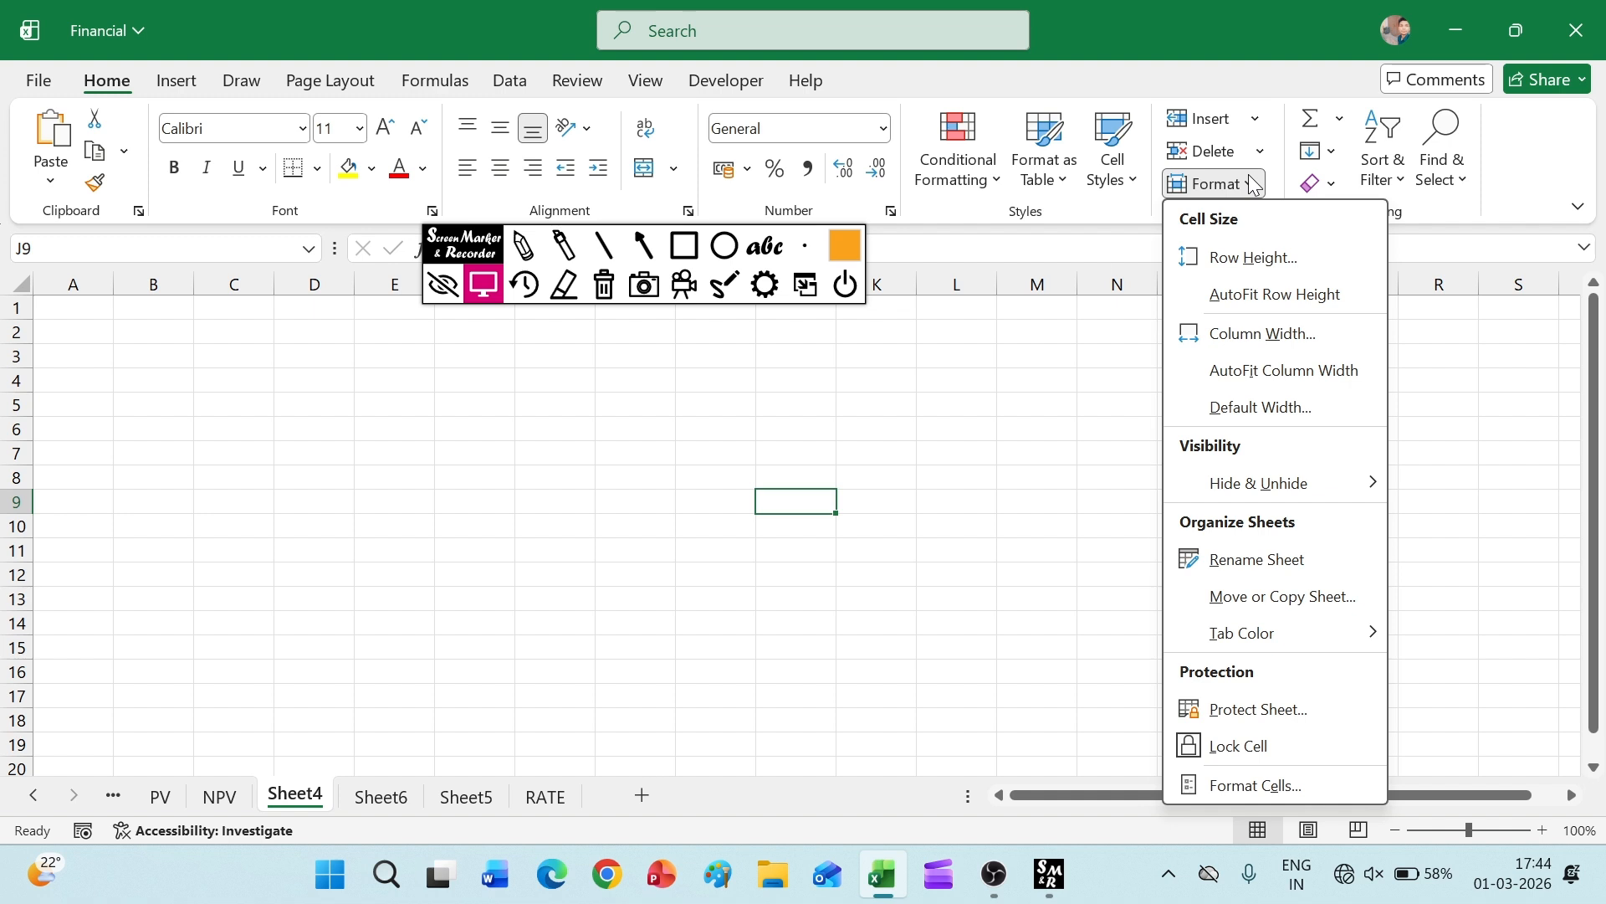
pyautogui.click(763, 407)
pyautogui.click(763, 404)
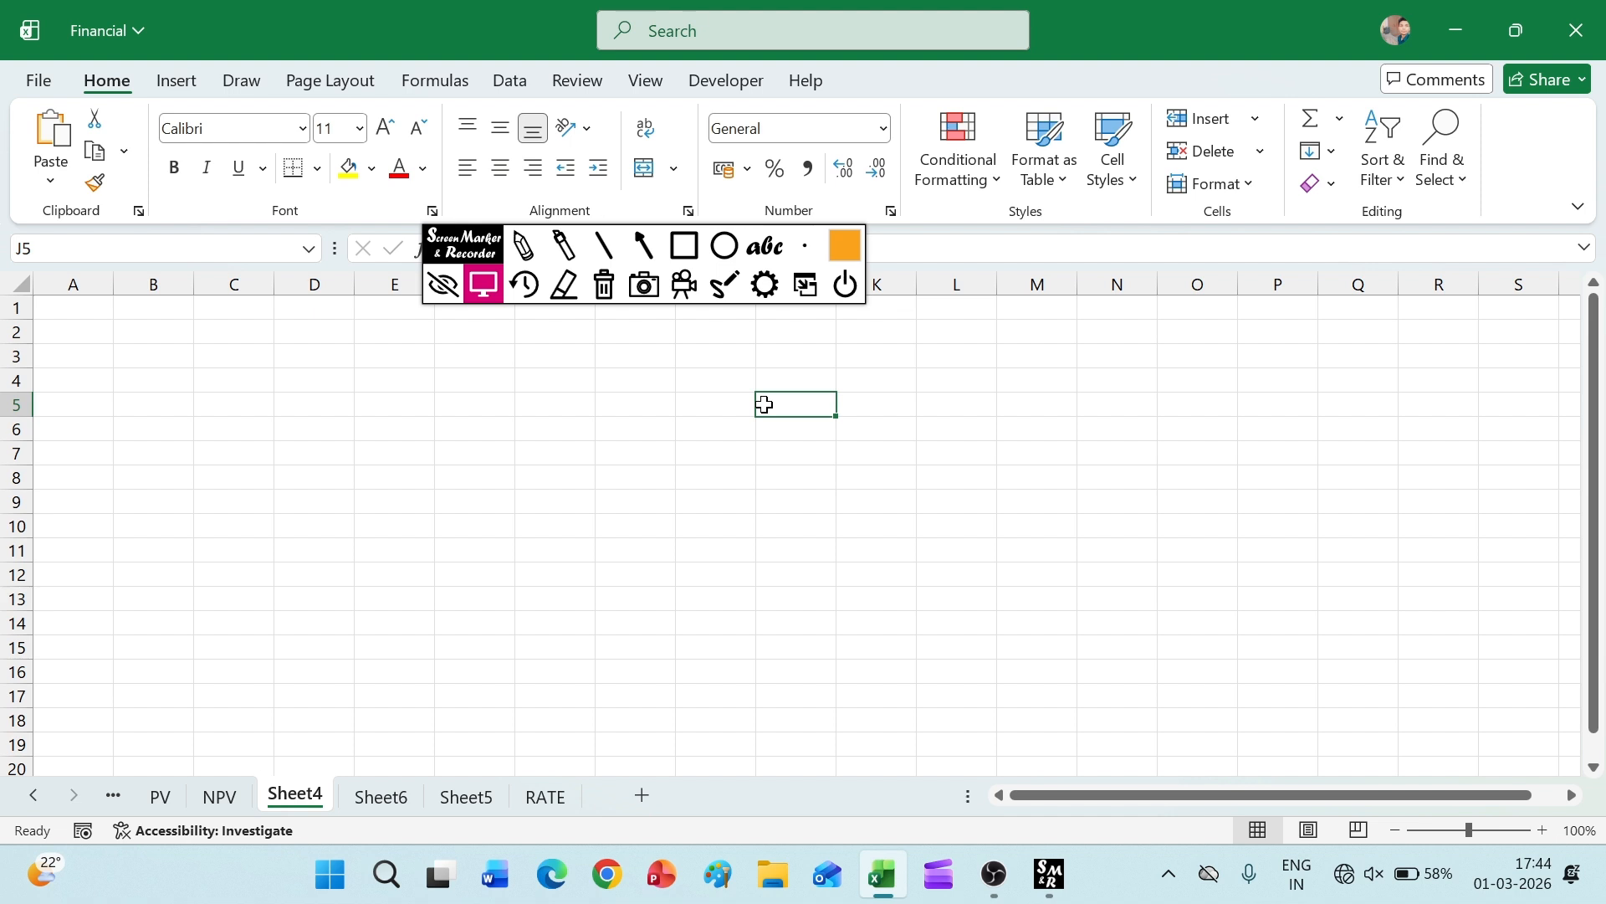
pyautogui.click(646, 460)
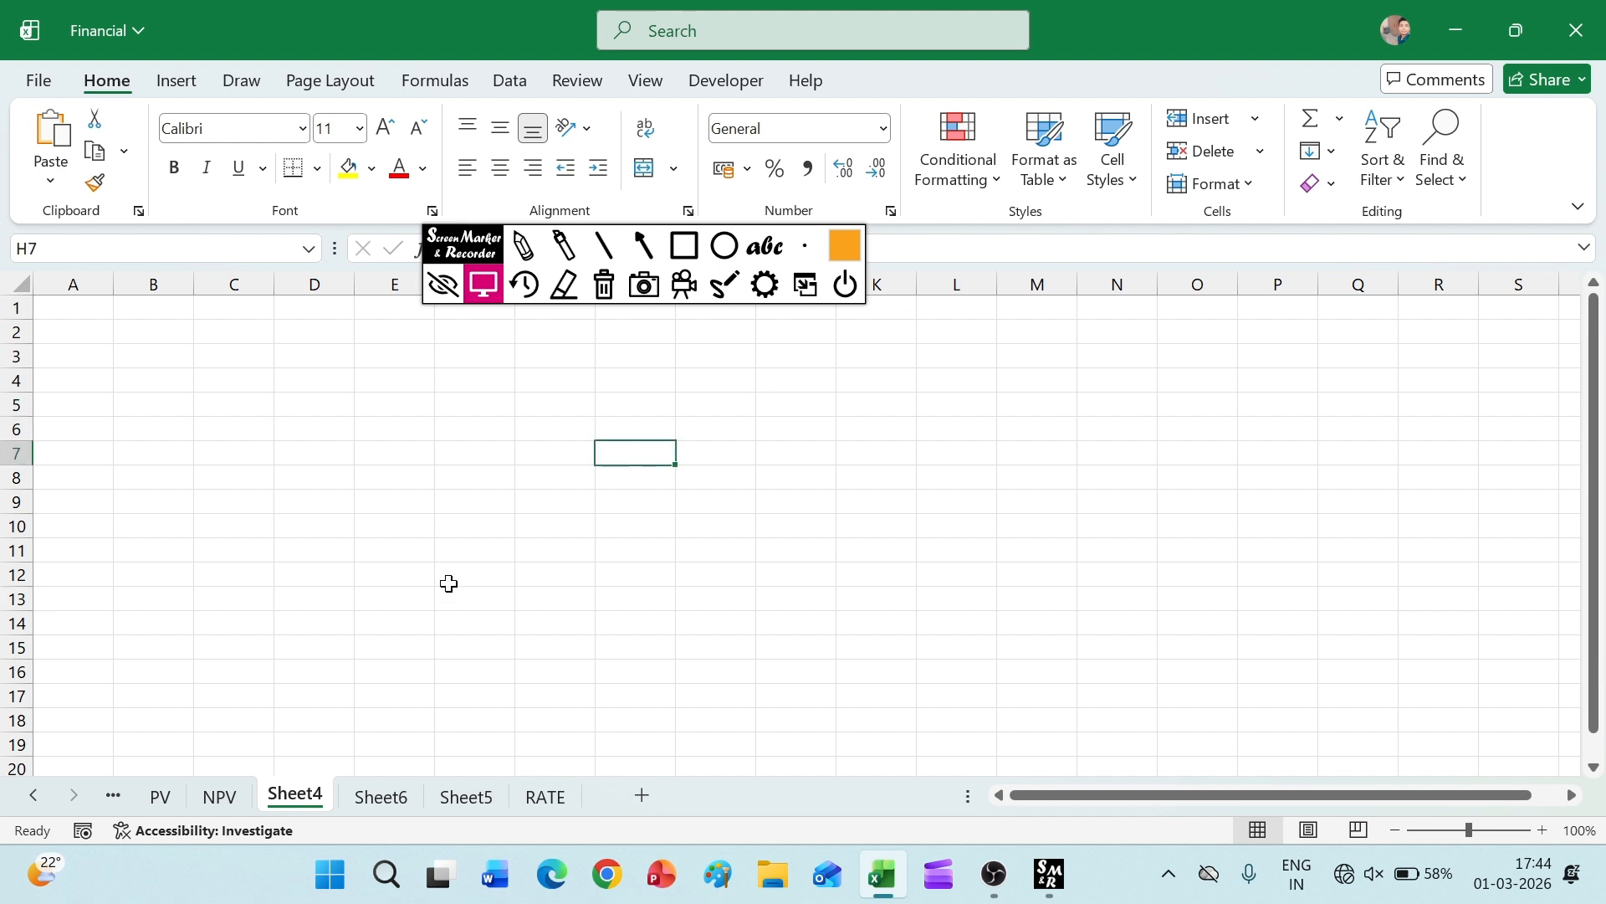
# - Switch to the RATE worksheet with the loan table and look over the Format commands for cell size
pyautogui.click(535, 797)
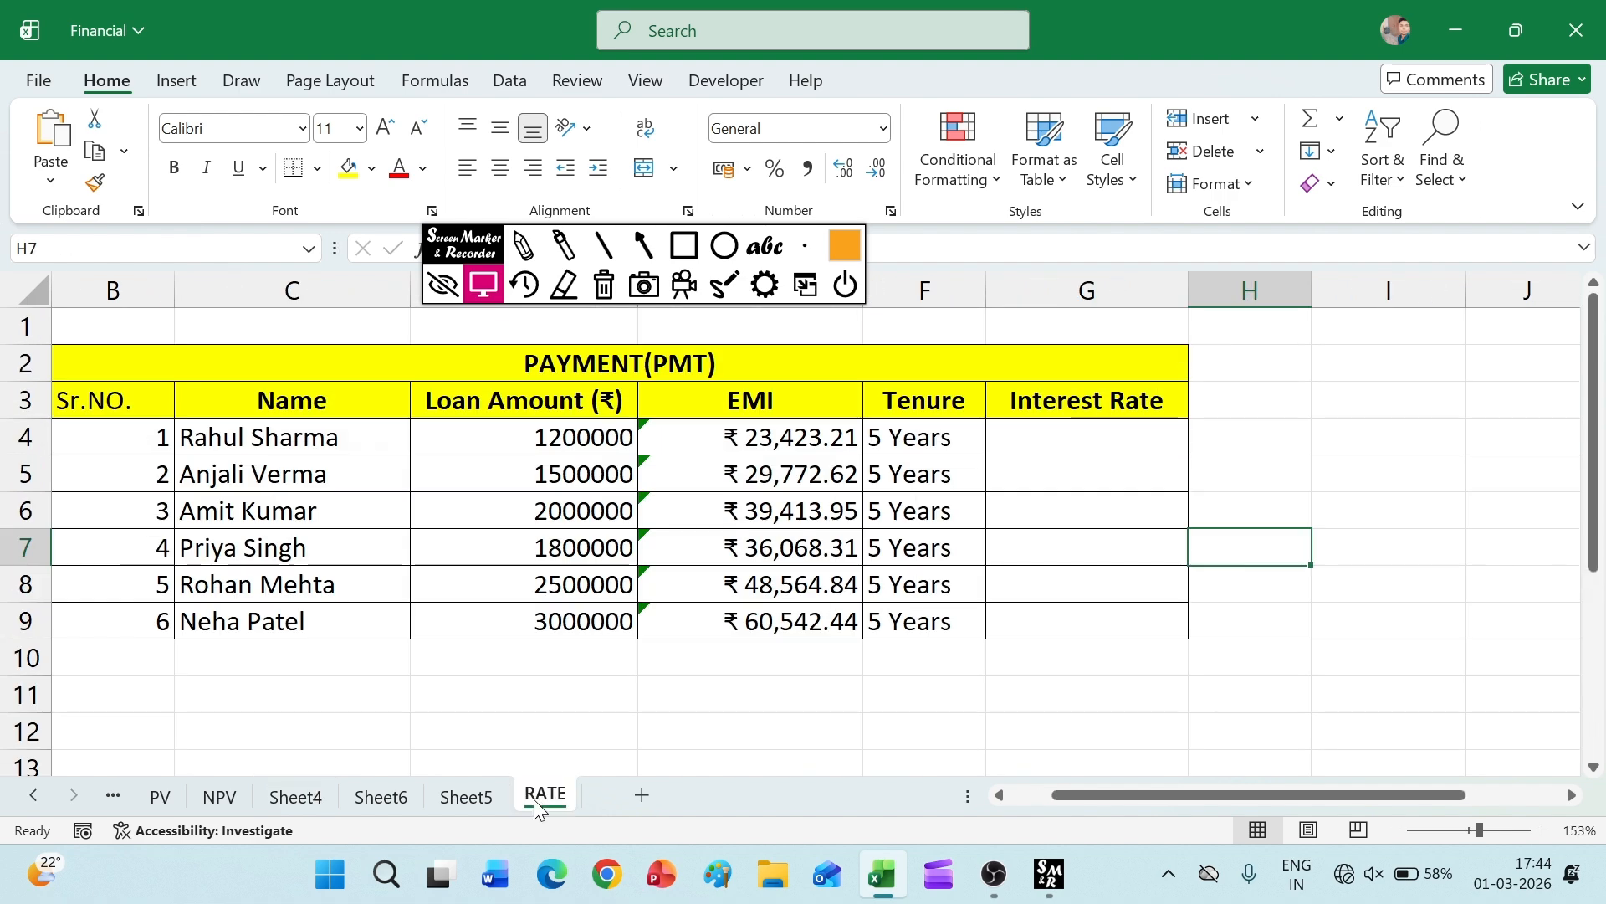
pyautogui.hscroll(-1, 641, 593)
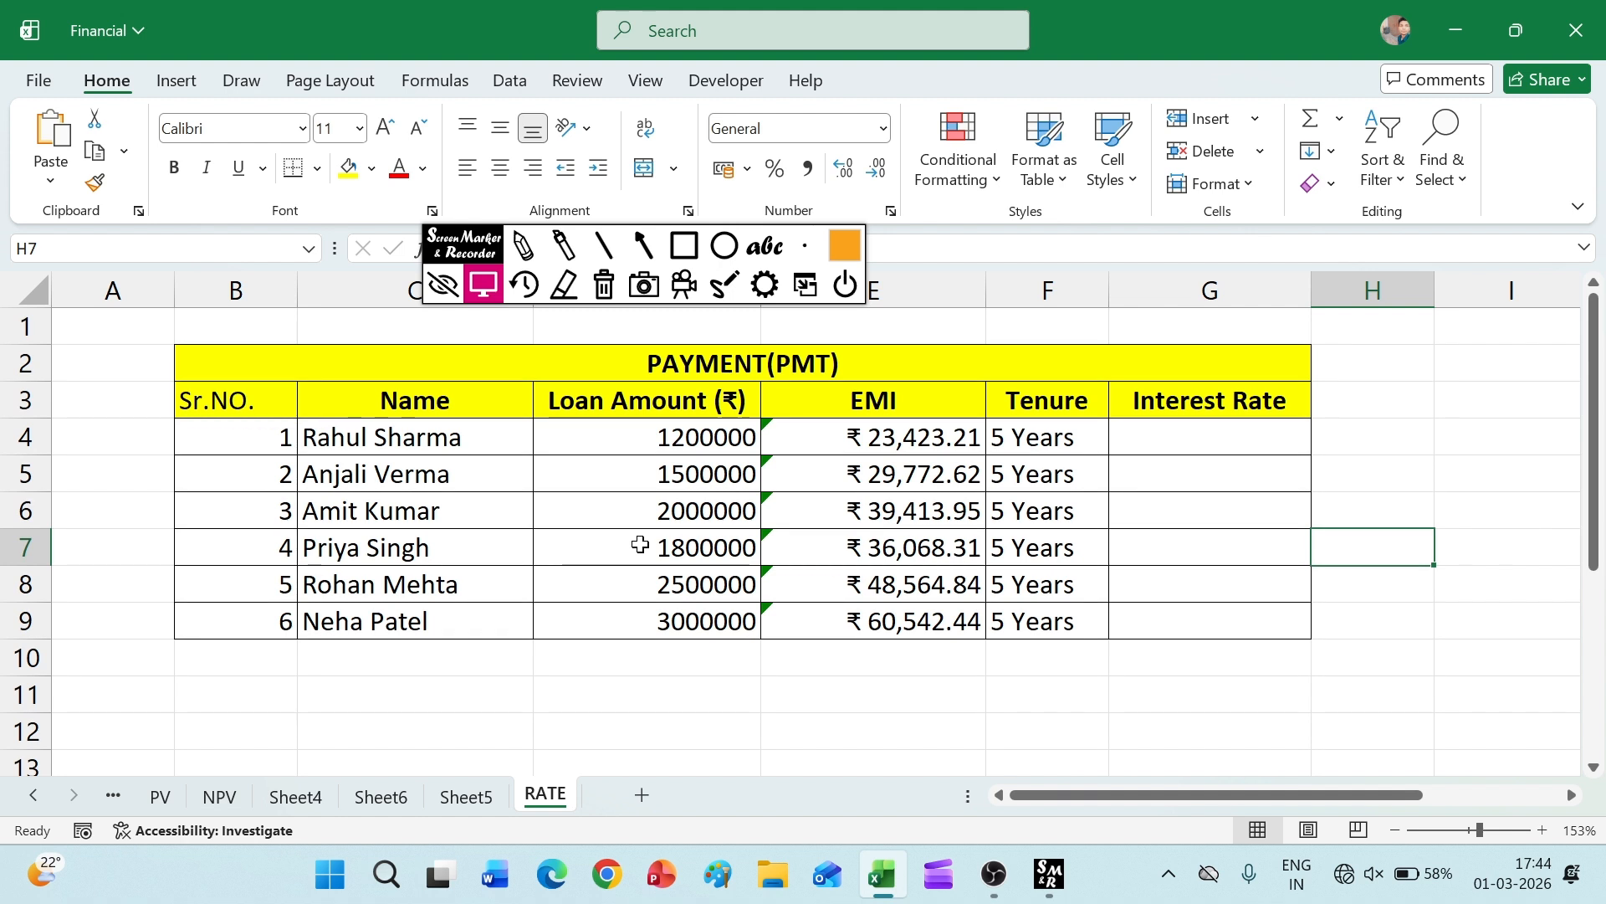
pyautogui.click(4, 363)
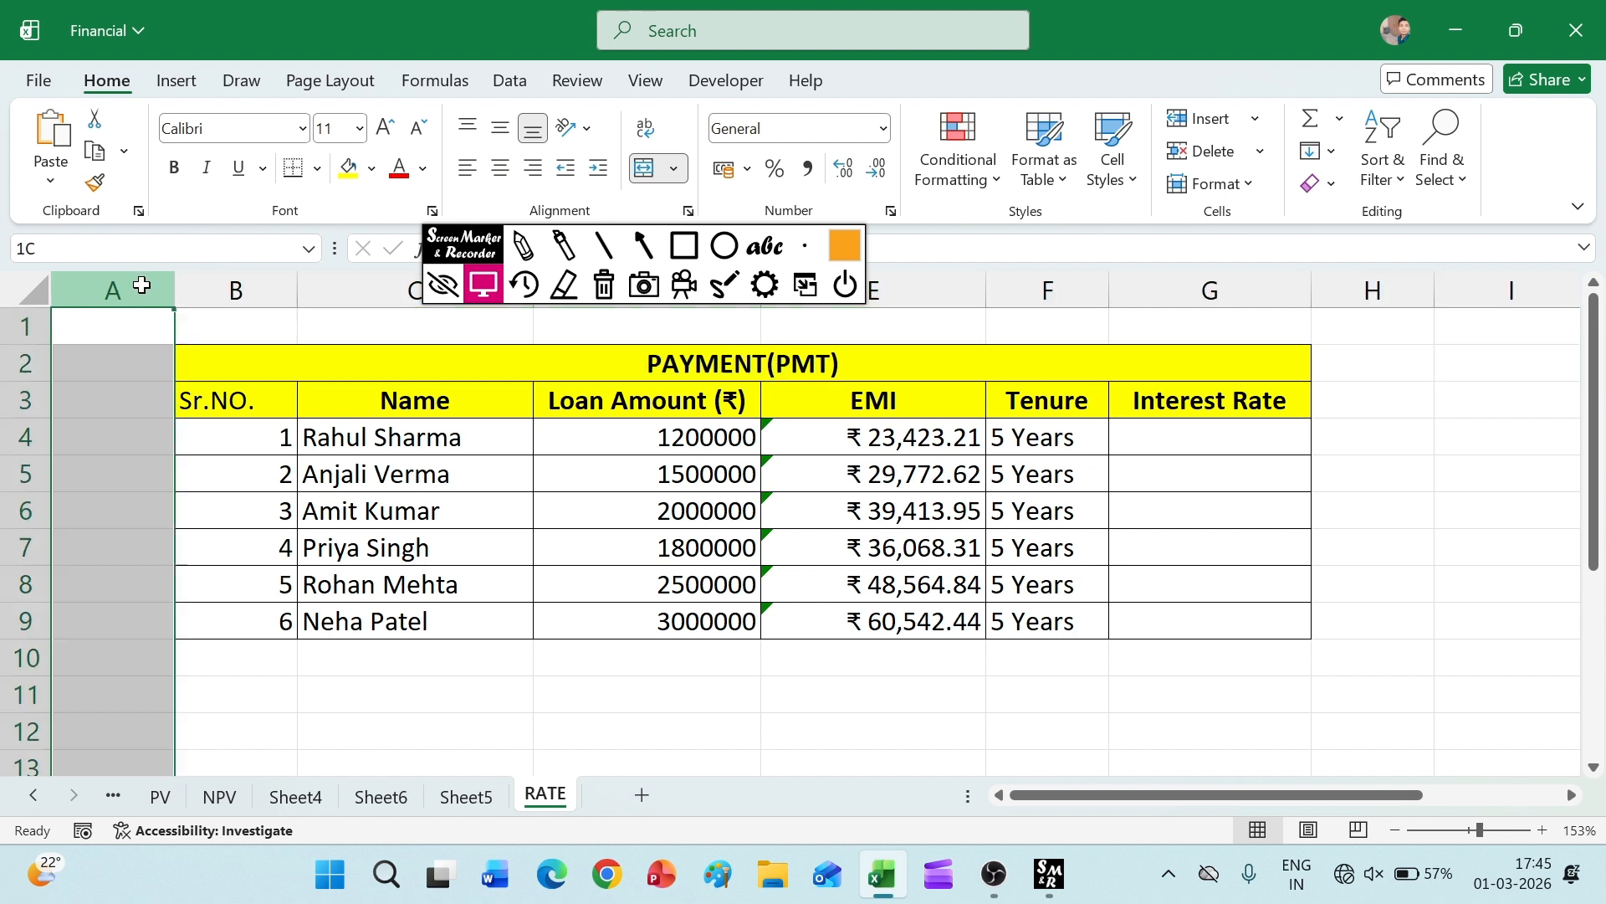
pyautogui.click(138, 281)
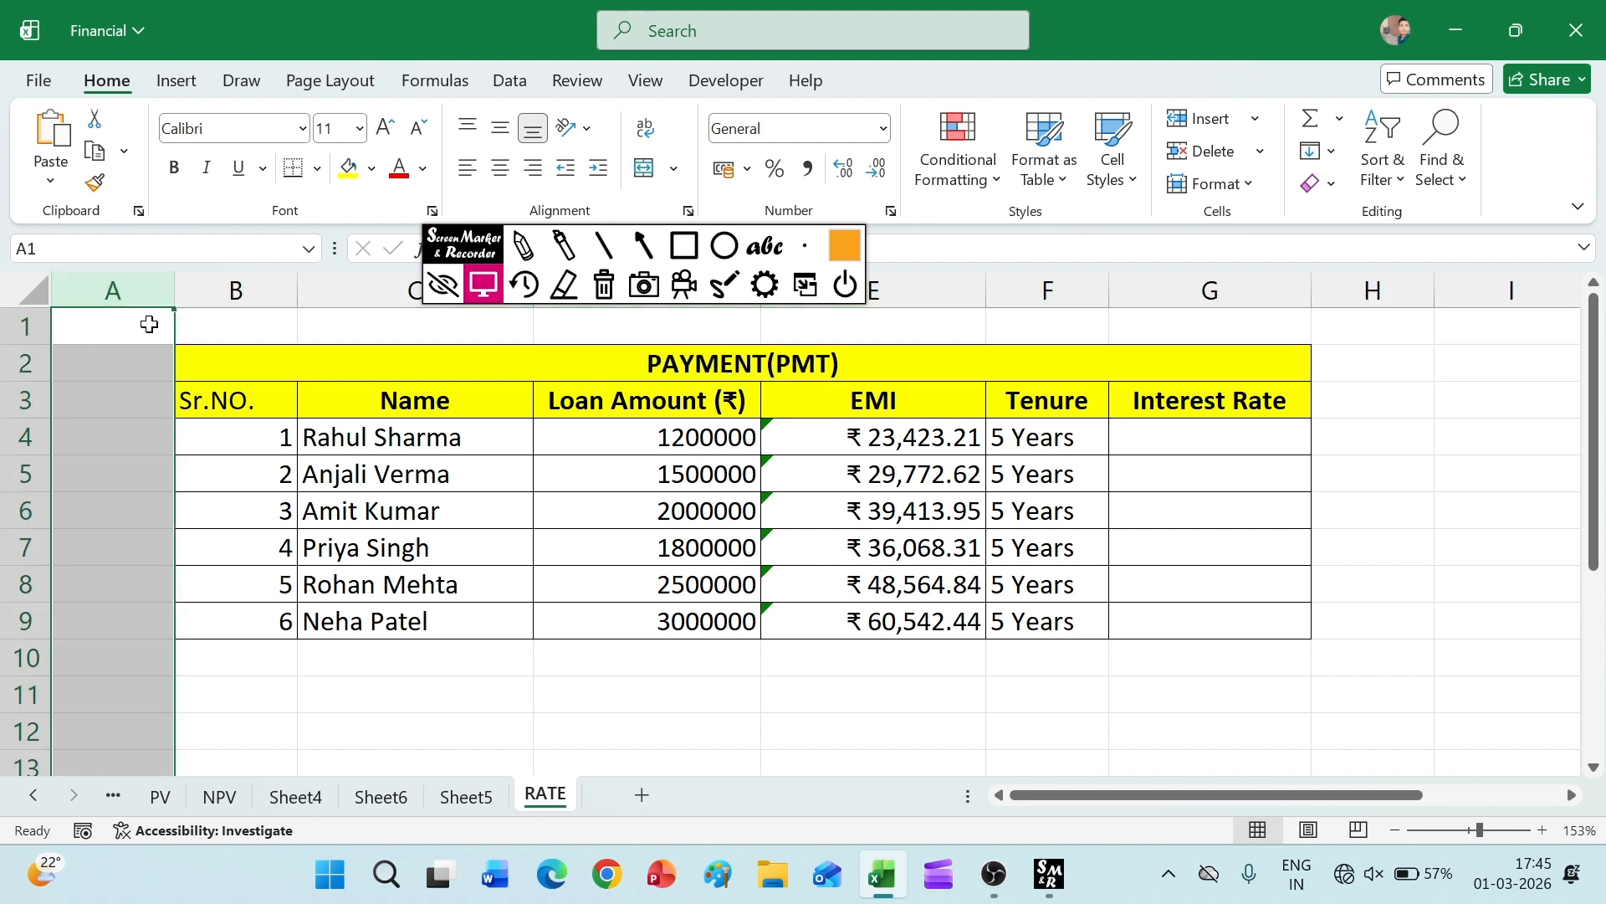
pyautogui.click(1393, 474)
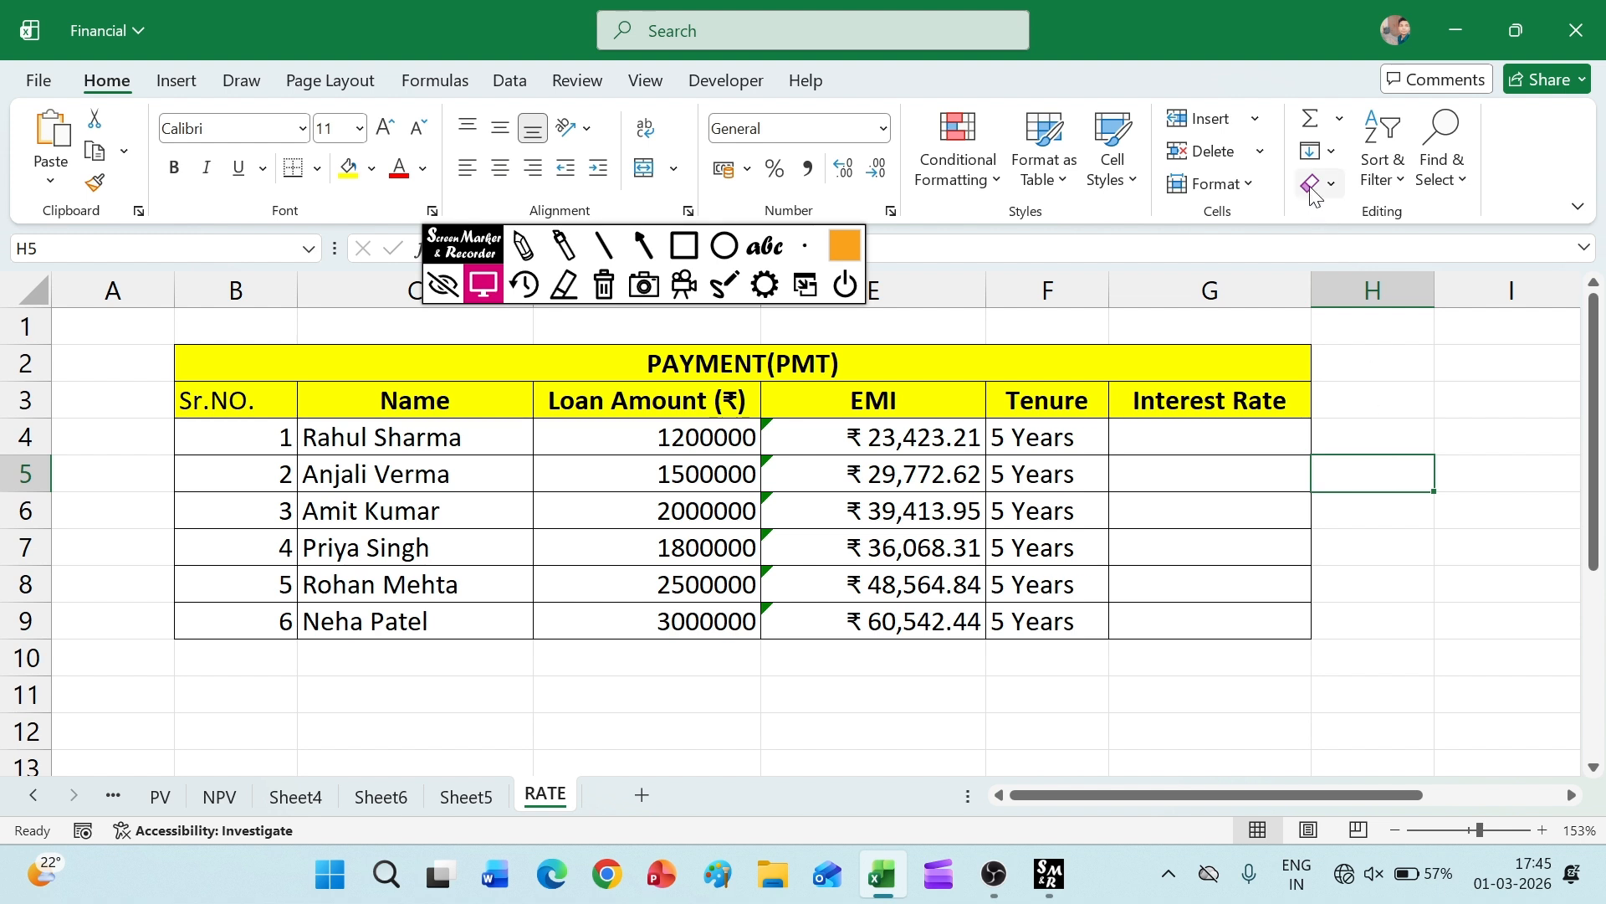
pyautogui.click(1268, 189)
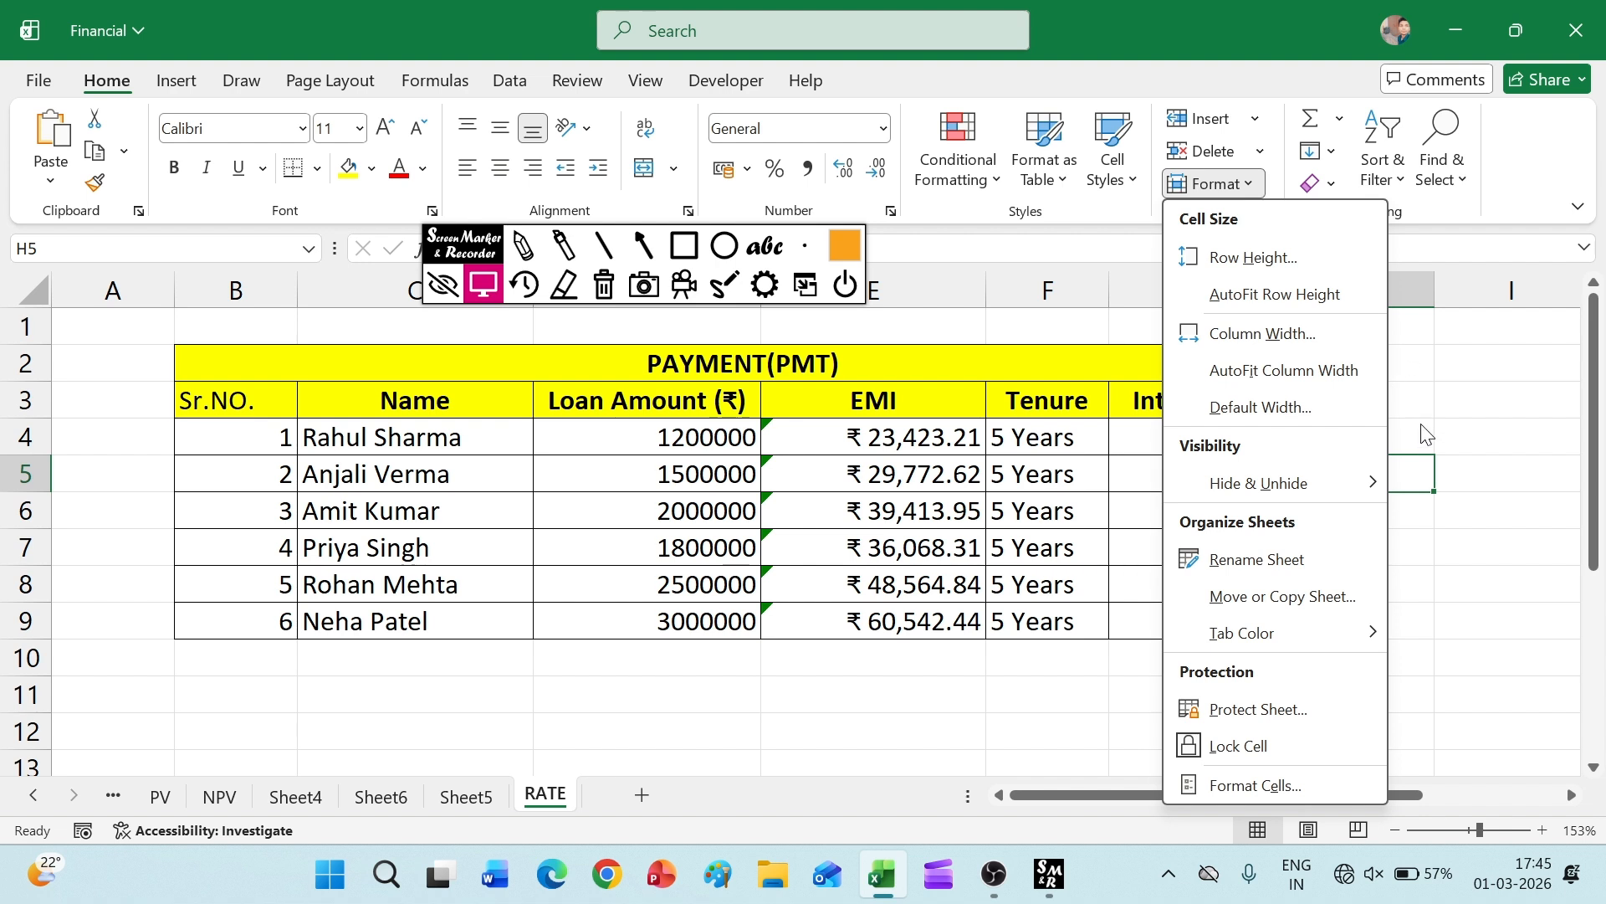
pyautogui.click(1472, 445)
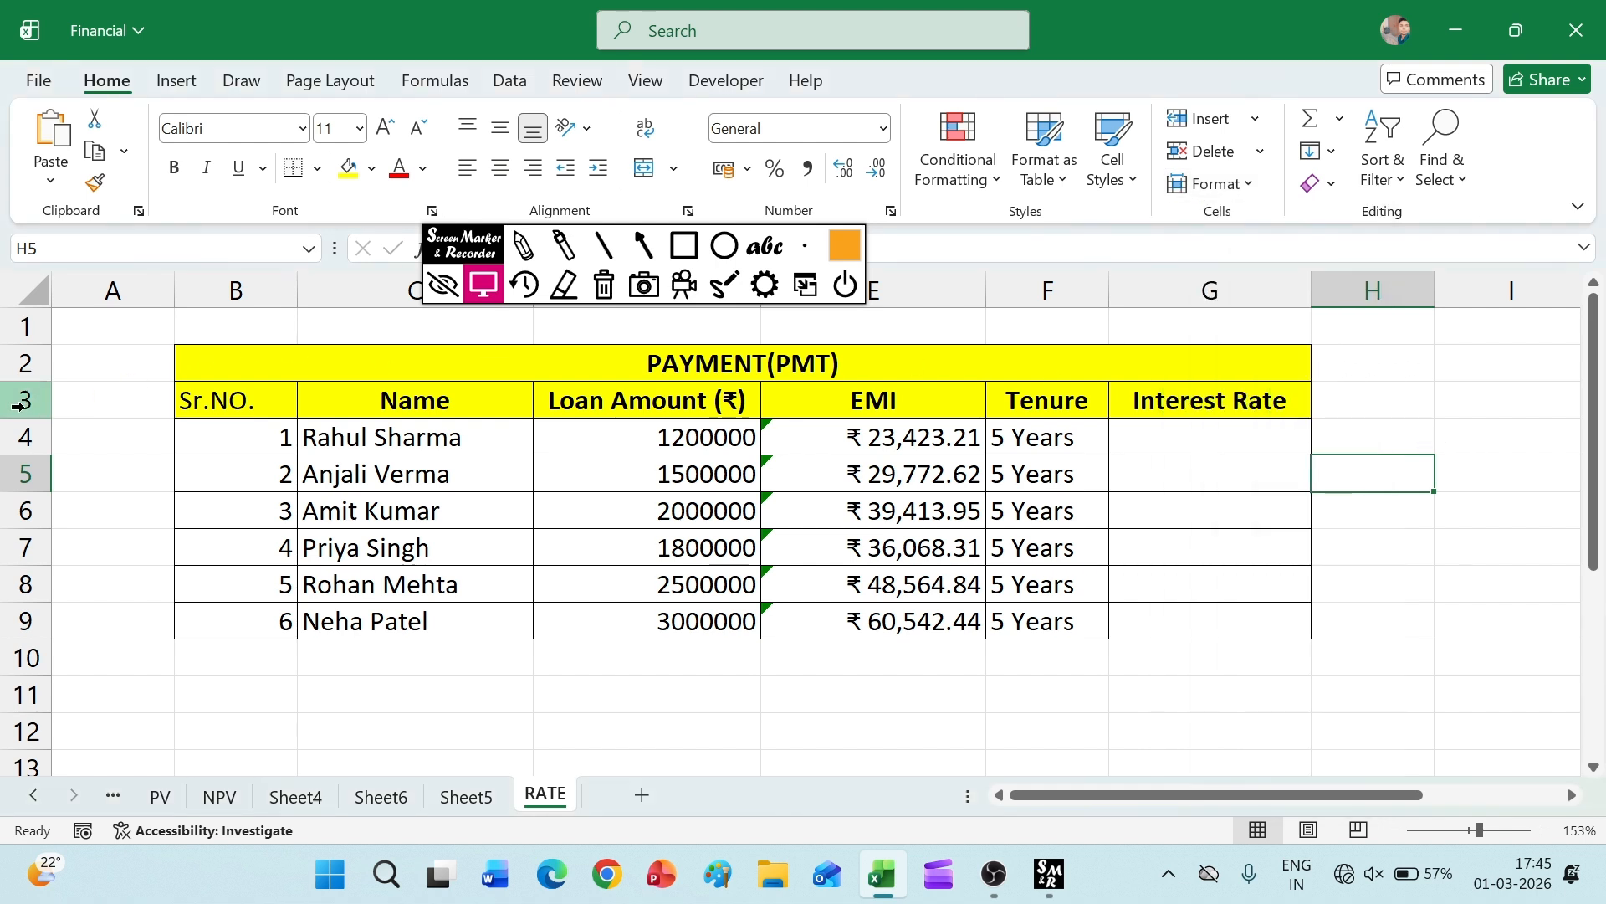
# - Set the height of header row 3 in the loan table to 18
pyautogui.click(20, 401)
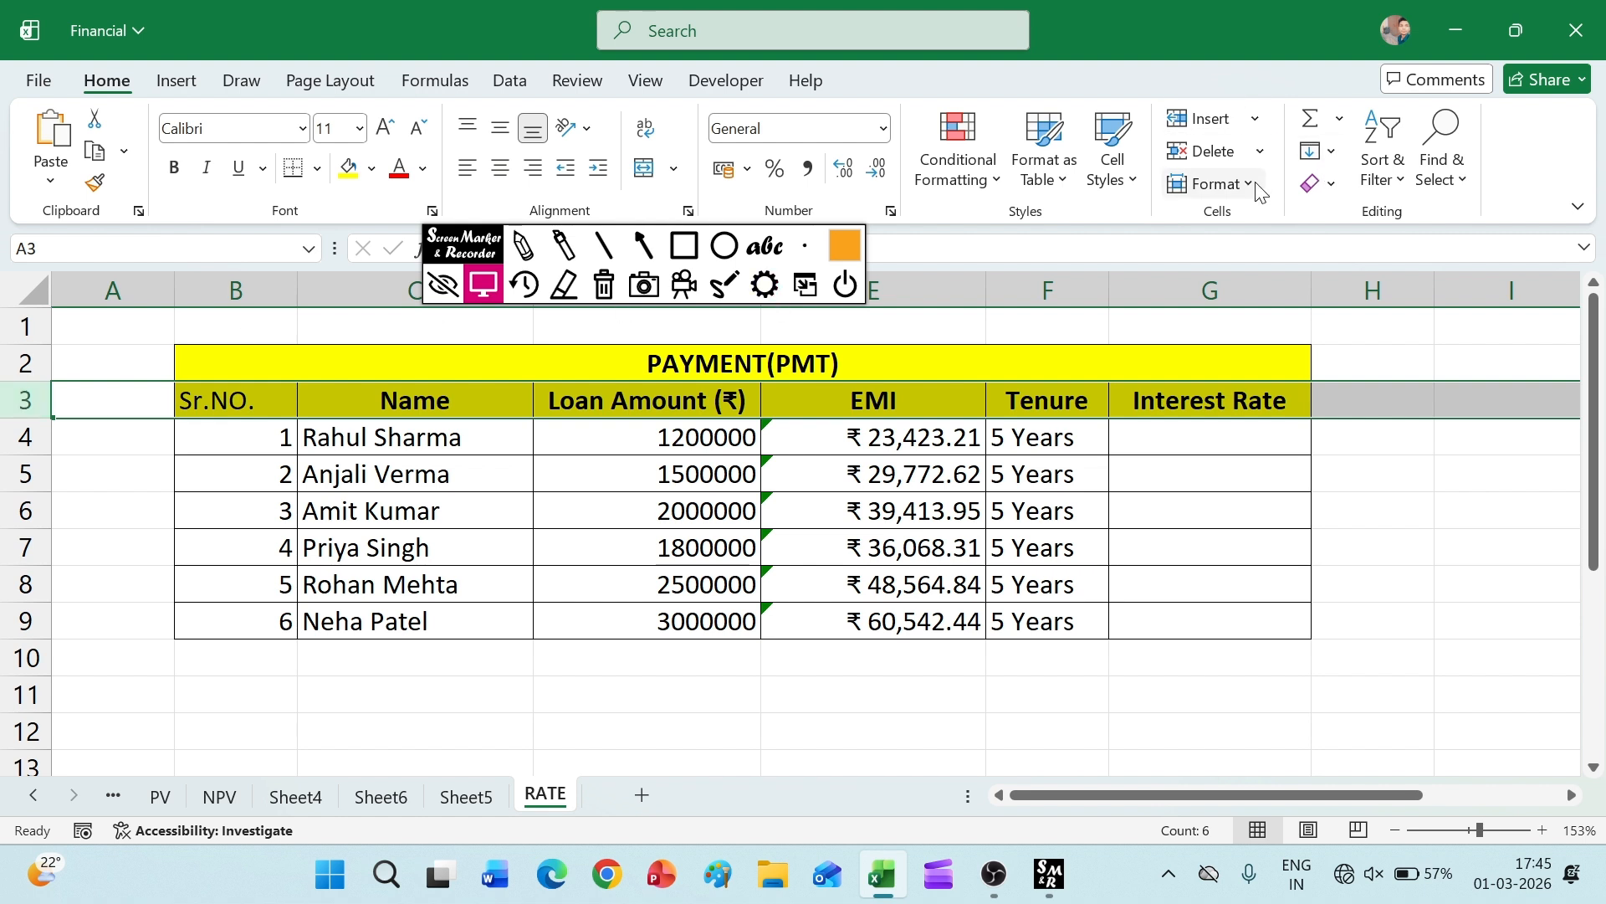
pyautogui.click(1214, 183)
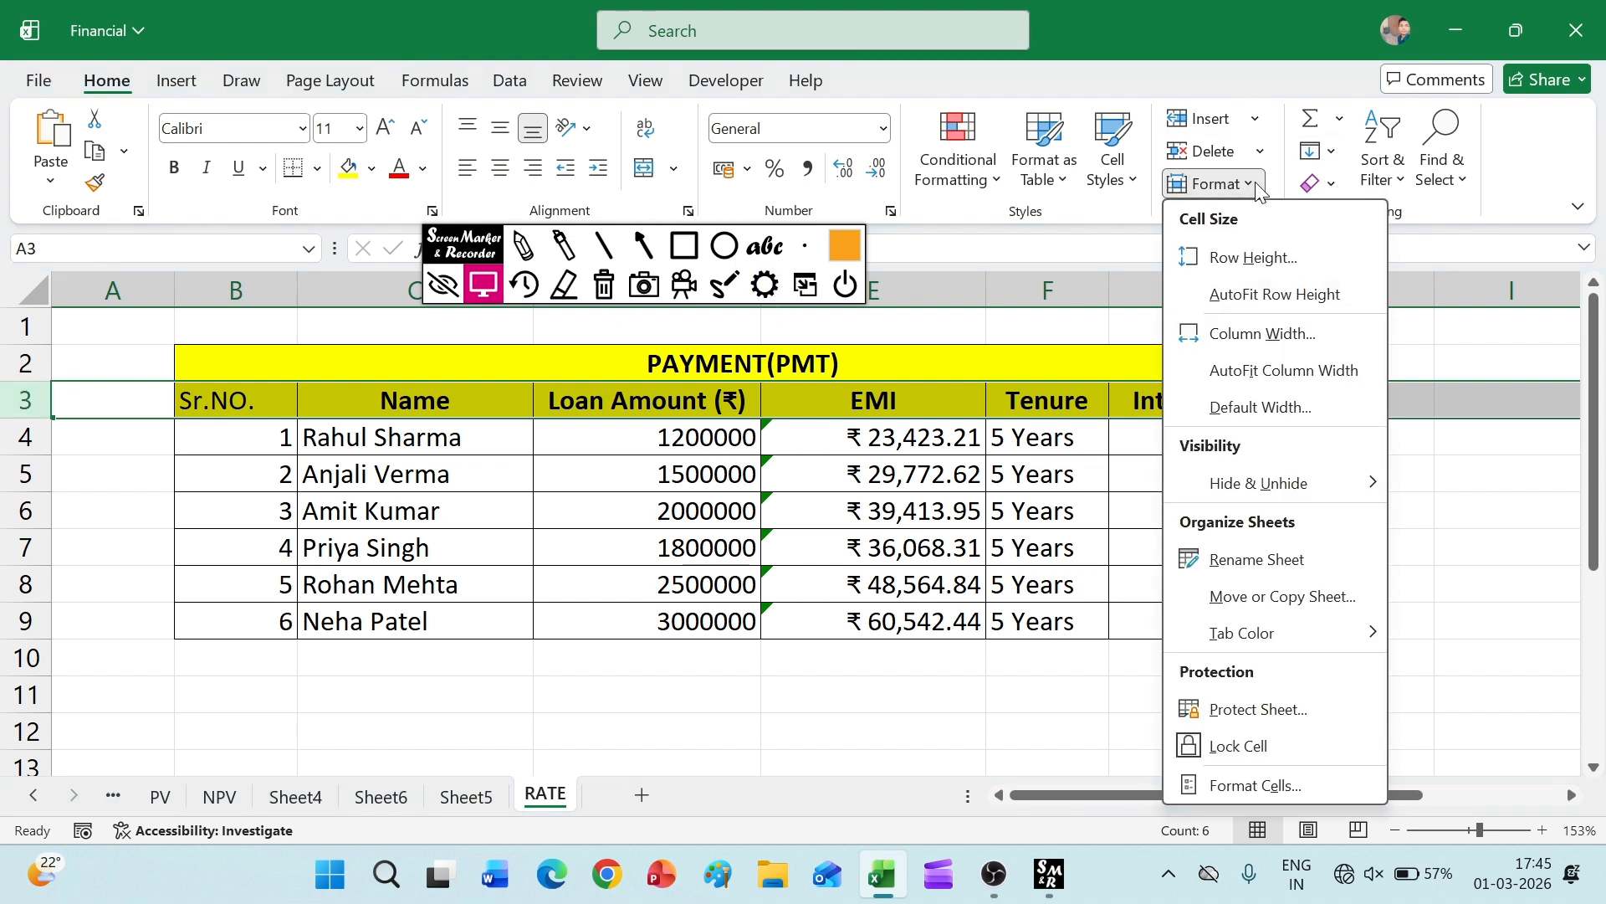
pyautogui.click(1282, 249)
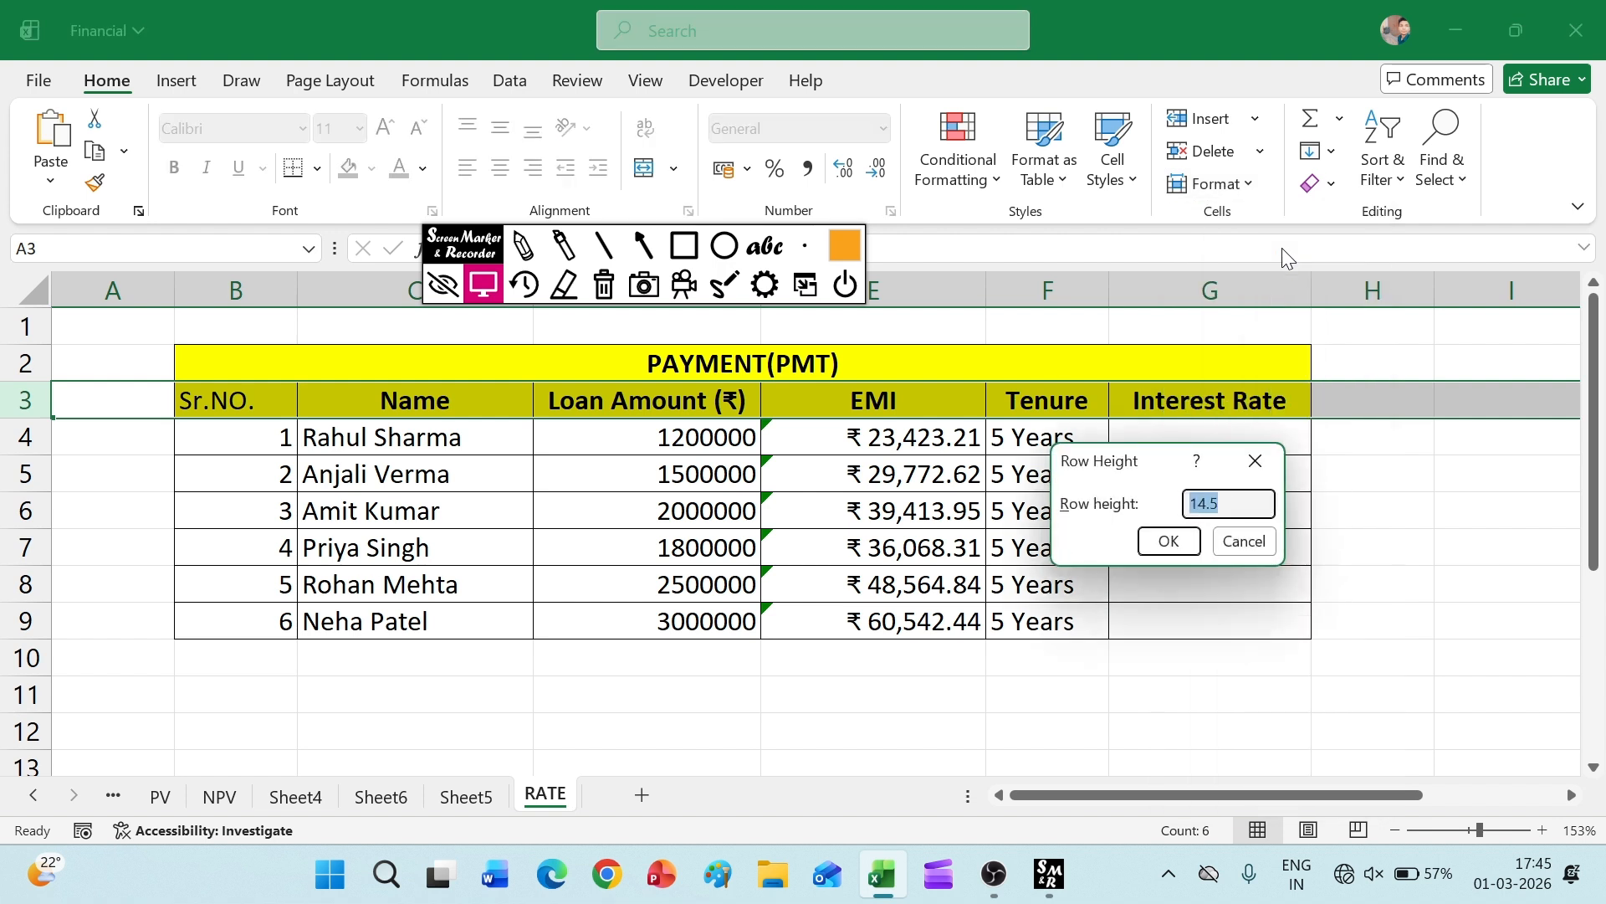
pyautogui.write('18')
pyautogui.click(1168, 540)
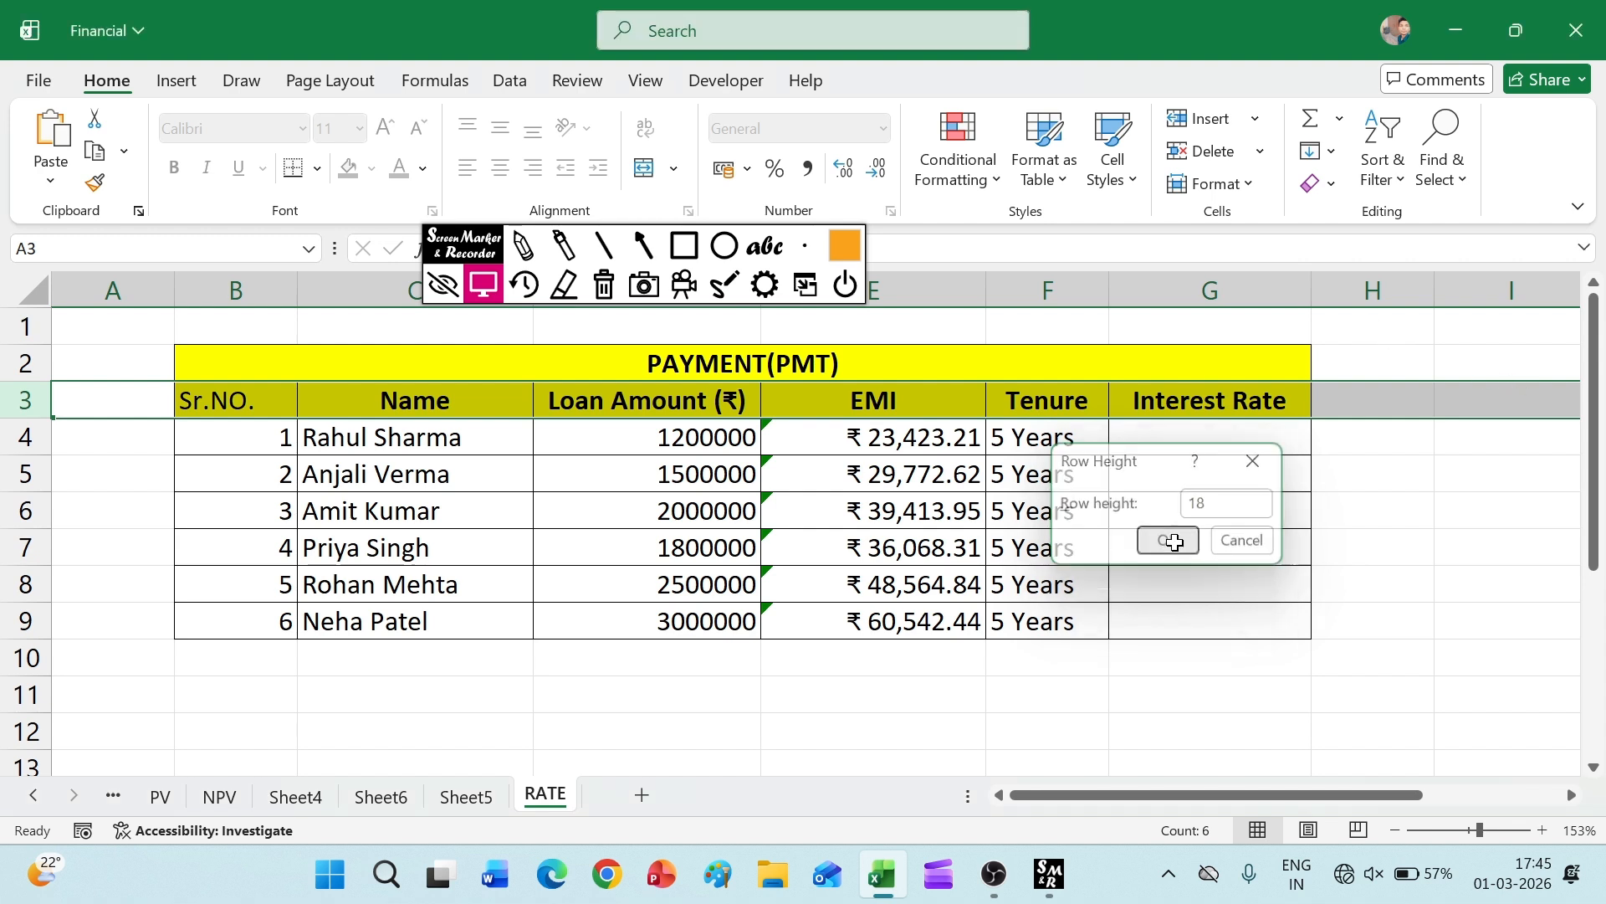
pyautogui.click(1338, 557)
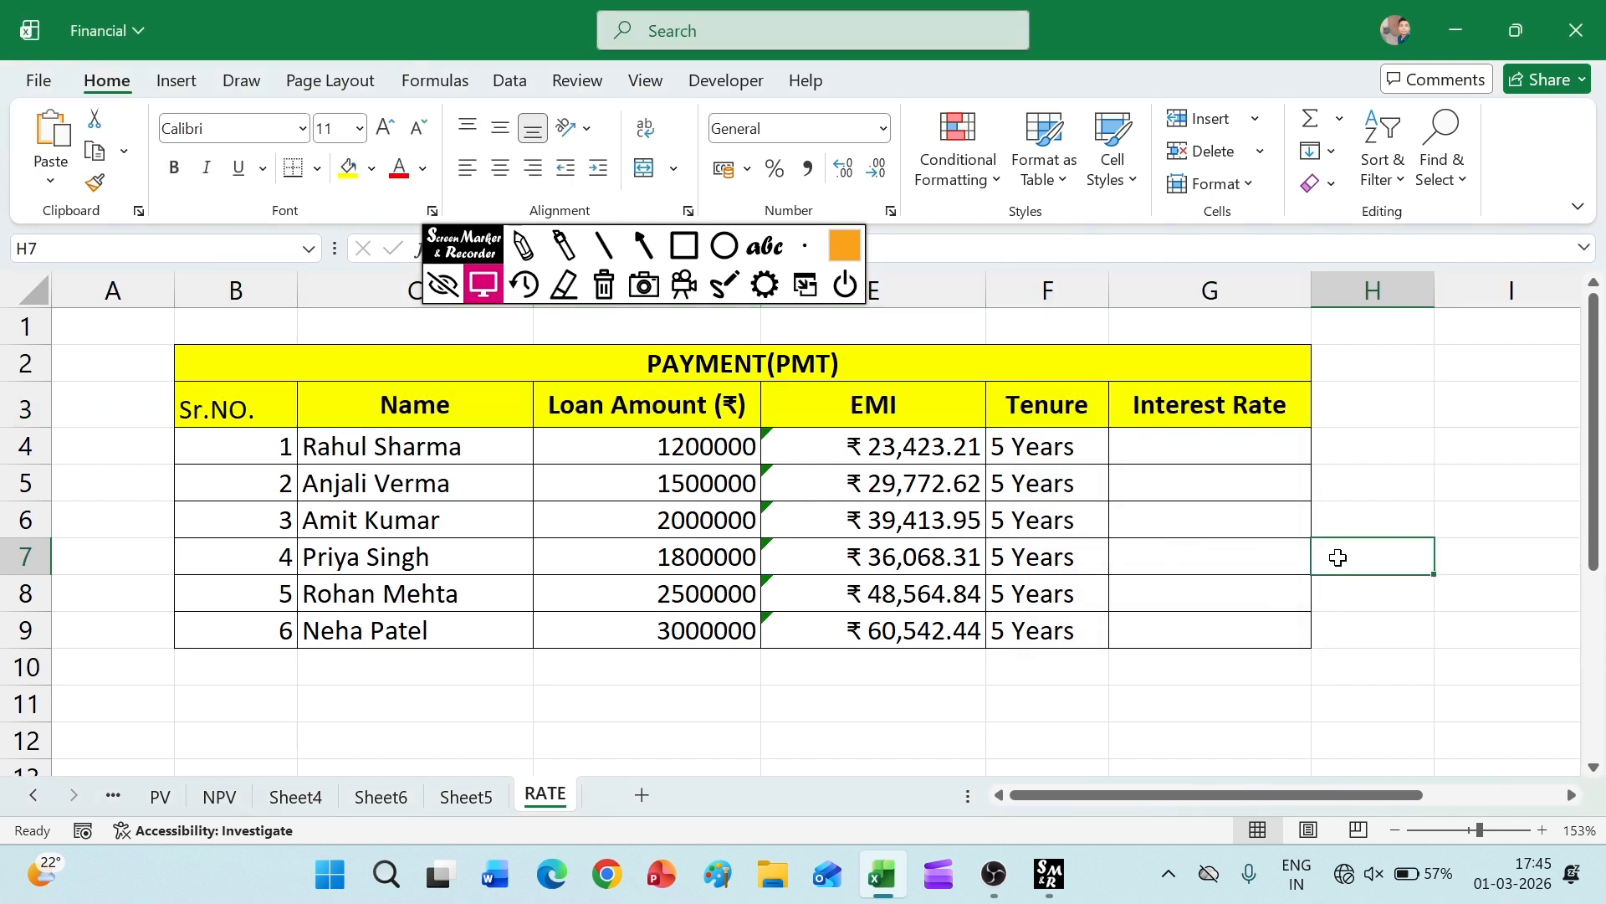
# - Enlarge the heights of rows 4 and 5 freehand, making row 5 a little taller than row 4
pyautogui.click(15, 410)
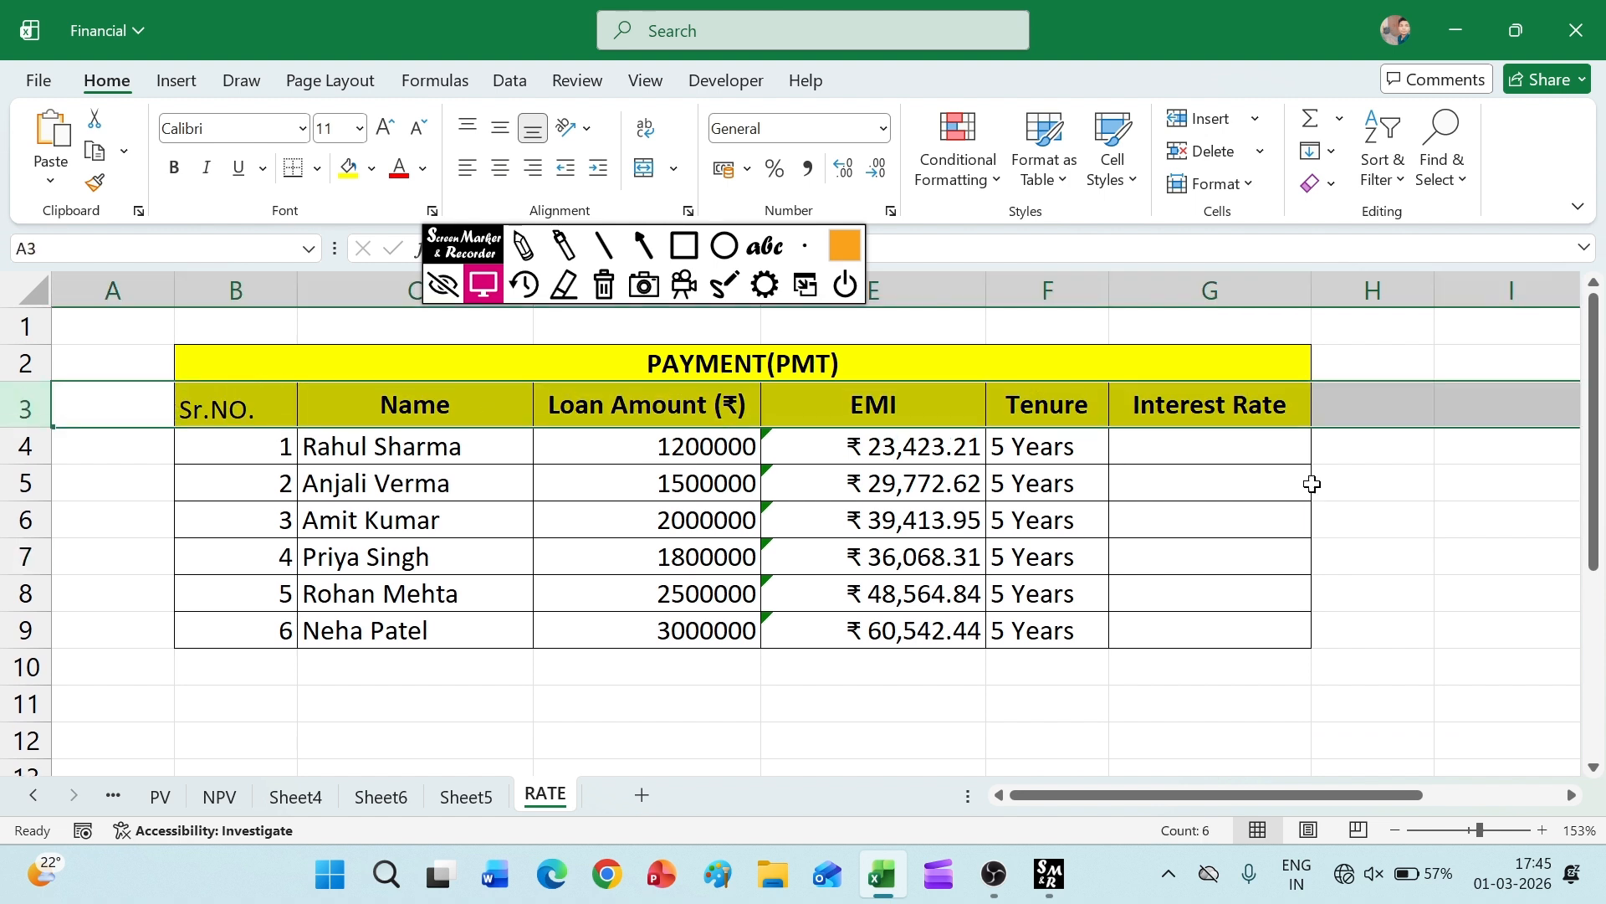
pyautogui.click(1510, 505)
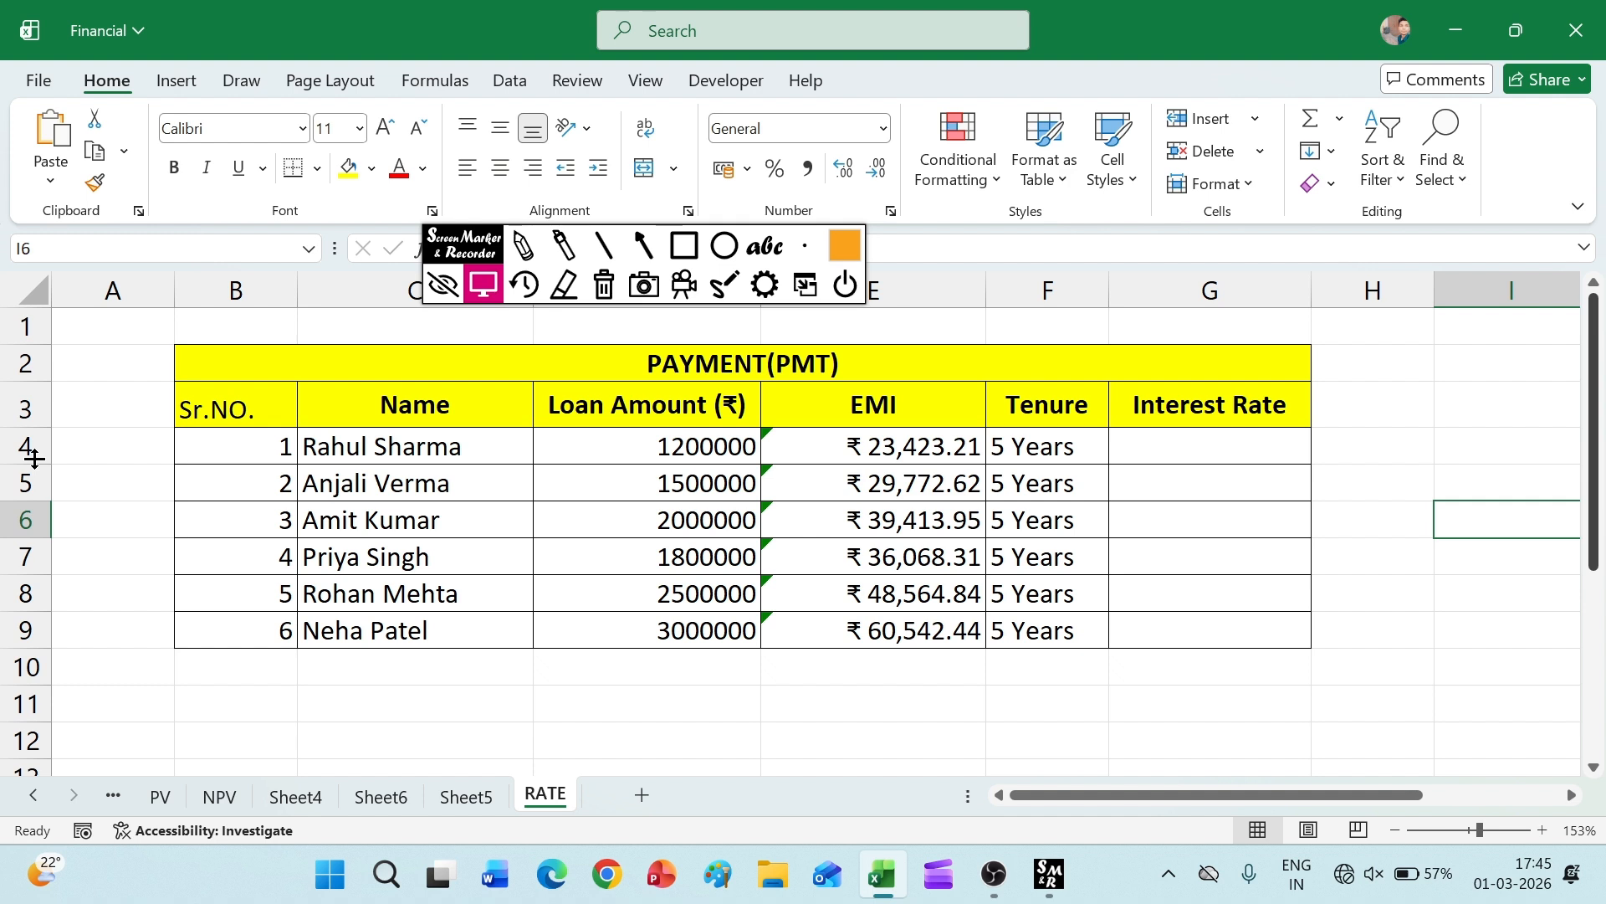
pyautogui.moveTo(33, 463); pyautogui.dragTo(42, 566)
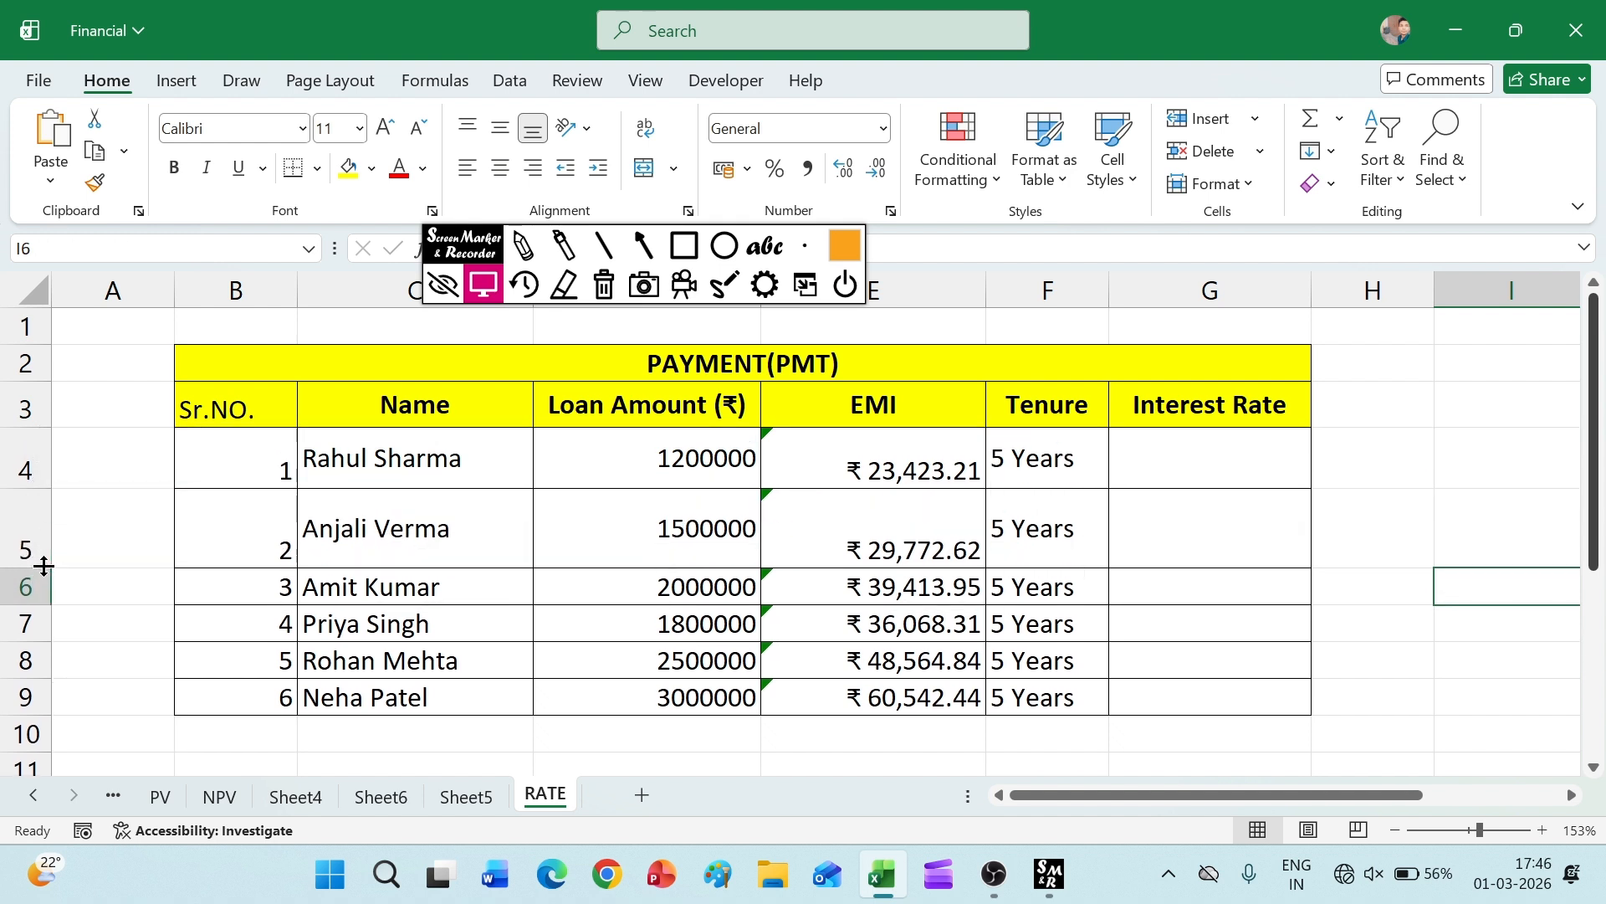
pyautogui.click(1366, 563)
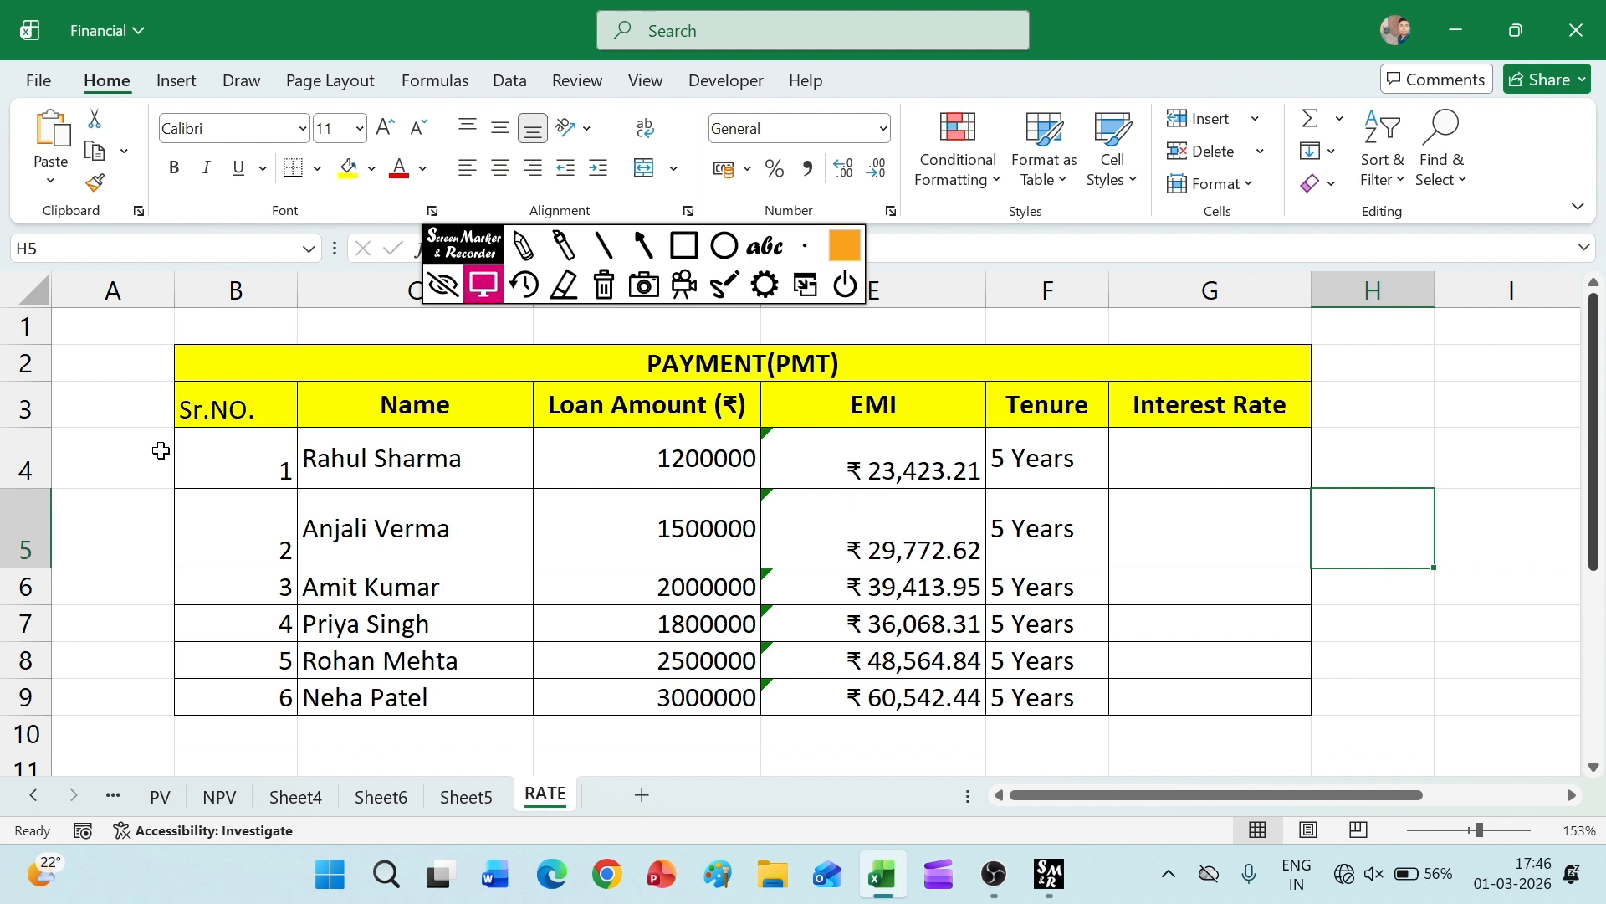
# - AutoFit the row height of rows 4 and 5 together
pyautogui.moveTo(27, 459); pyautogui.dragTo(27, 546)
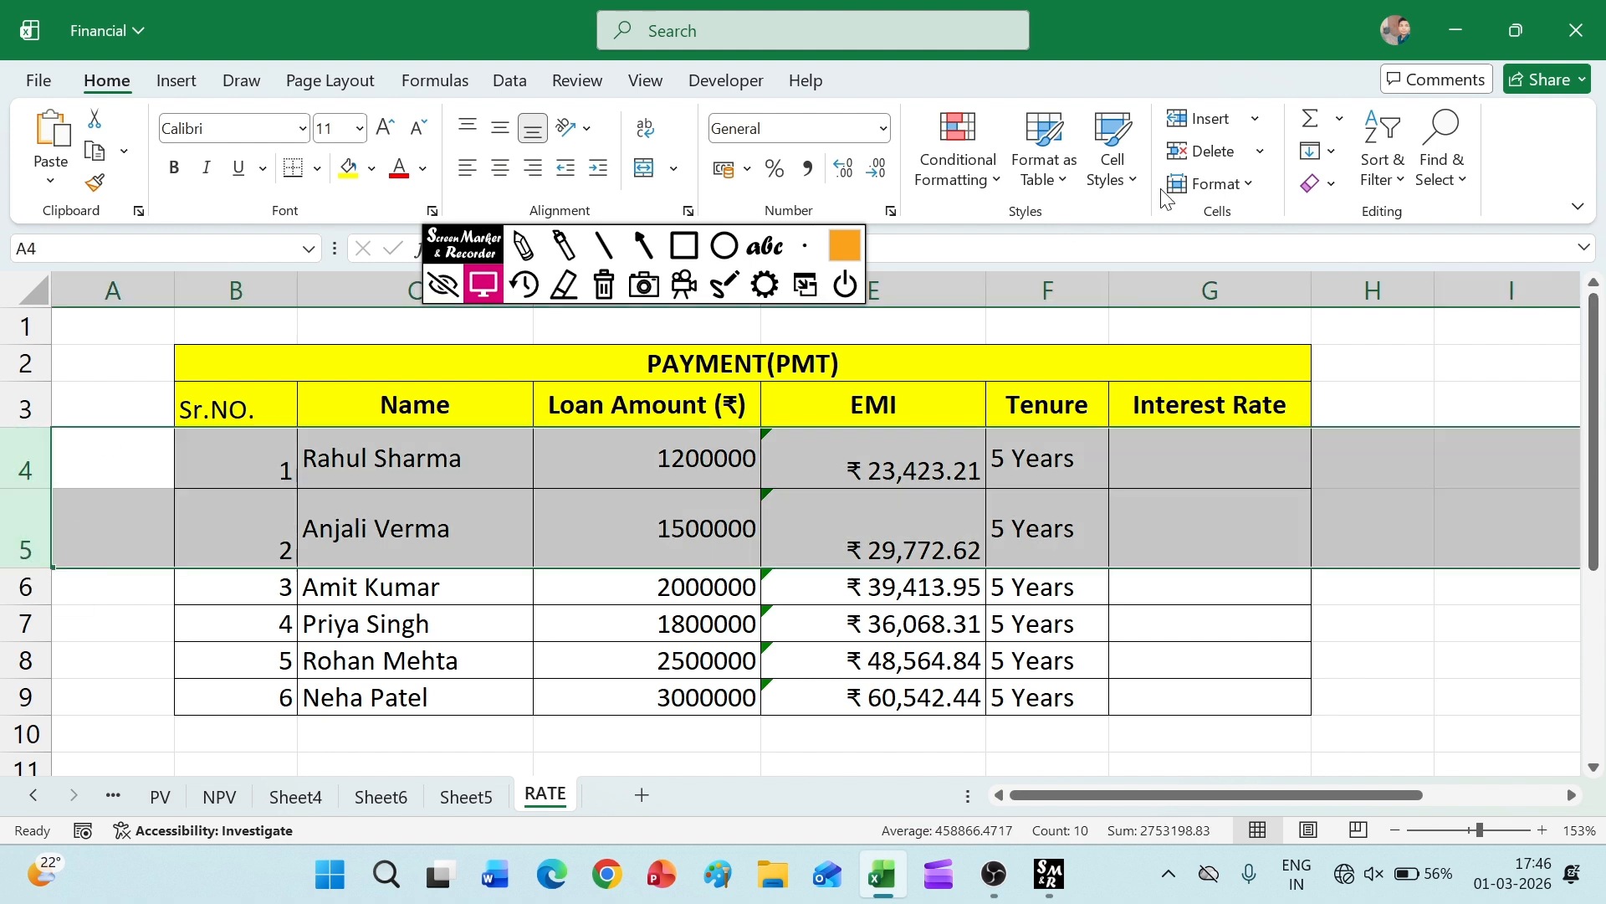
pyautogui.click(1249, 184)
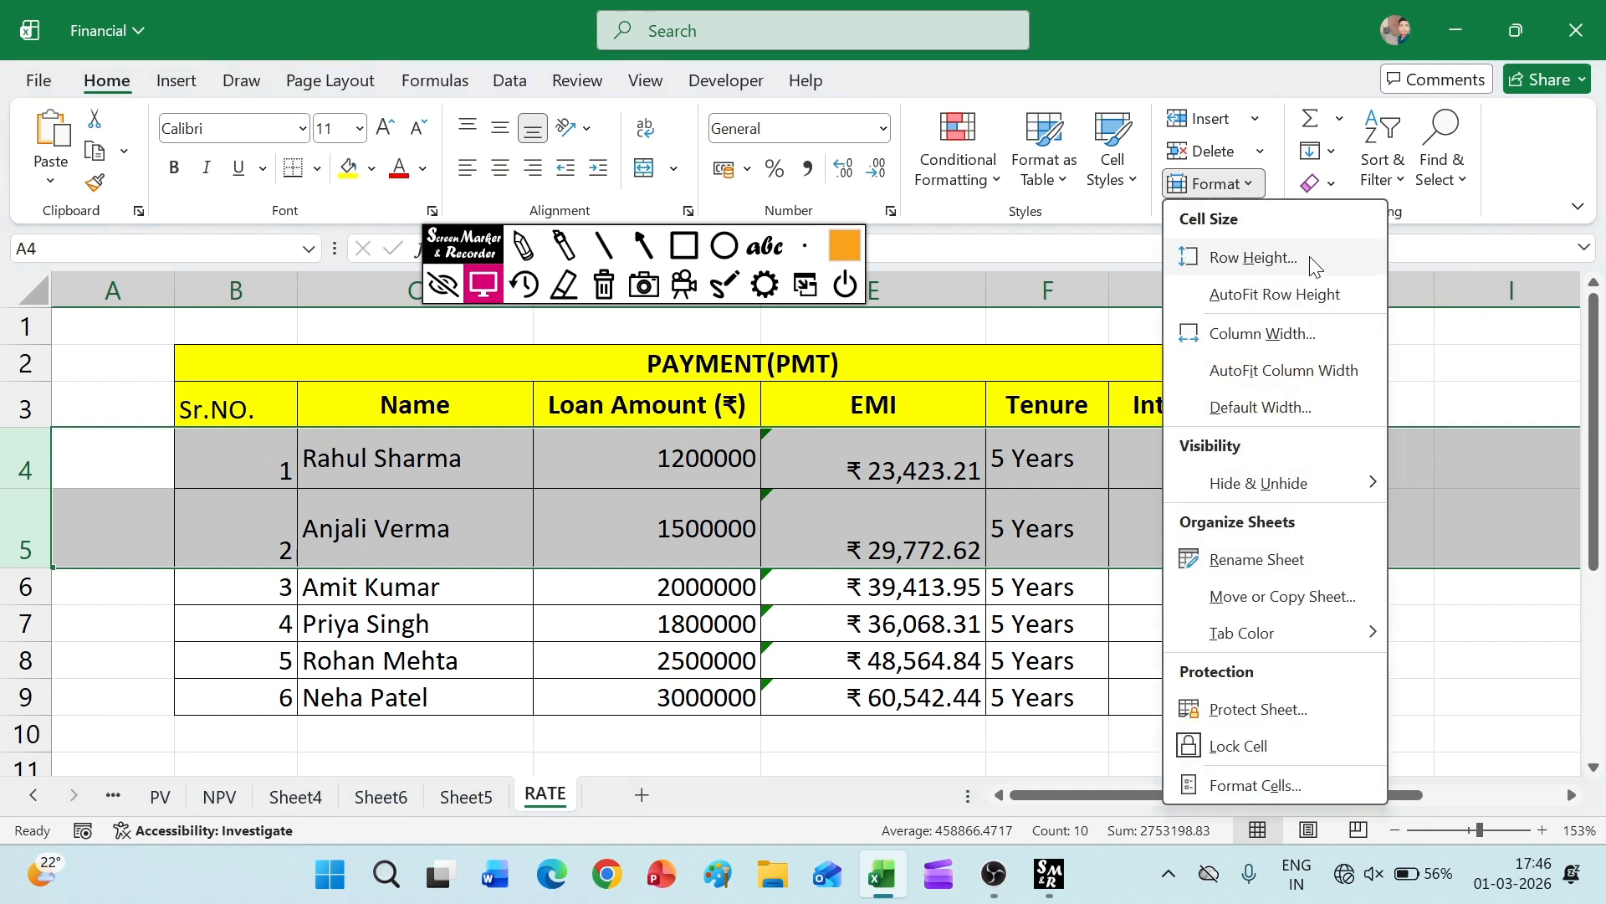
pyautogui.click(1298, 315)
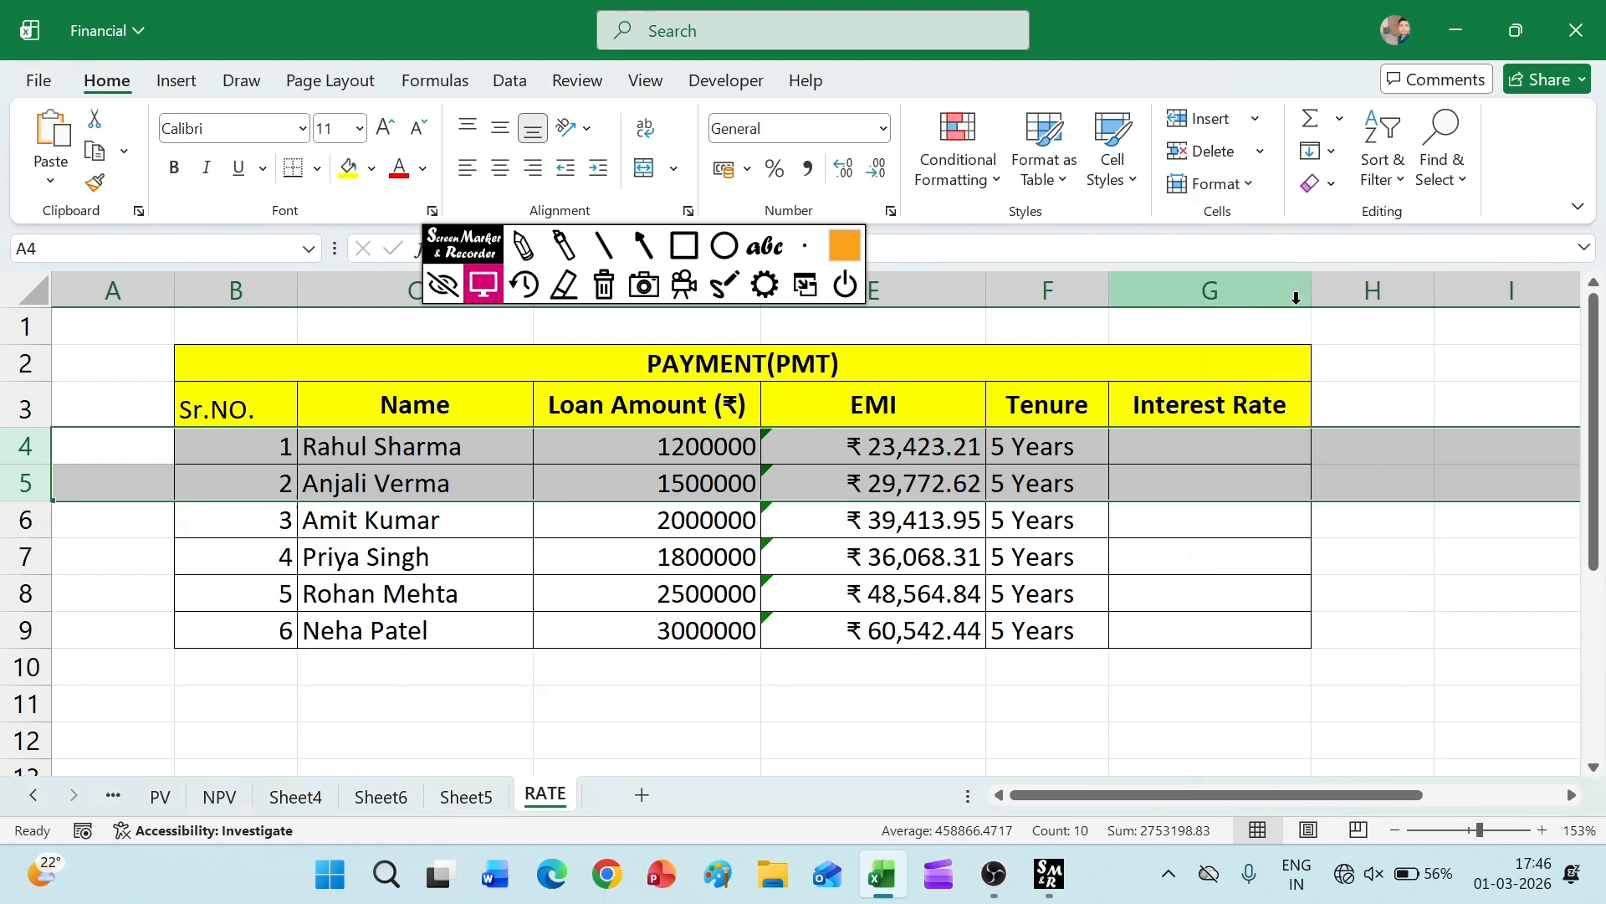
pyautogui.click(1432, 624)
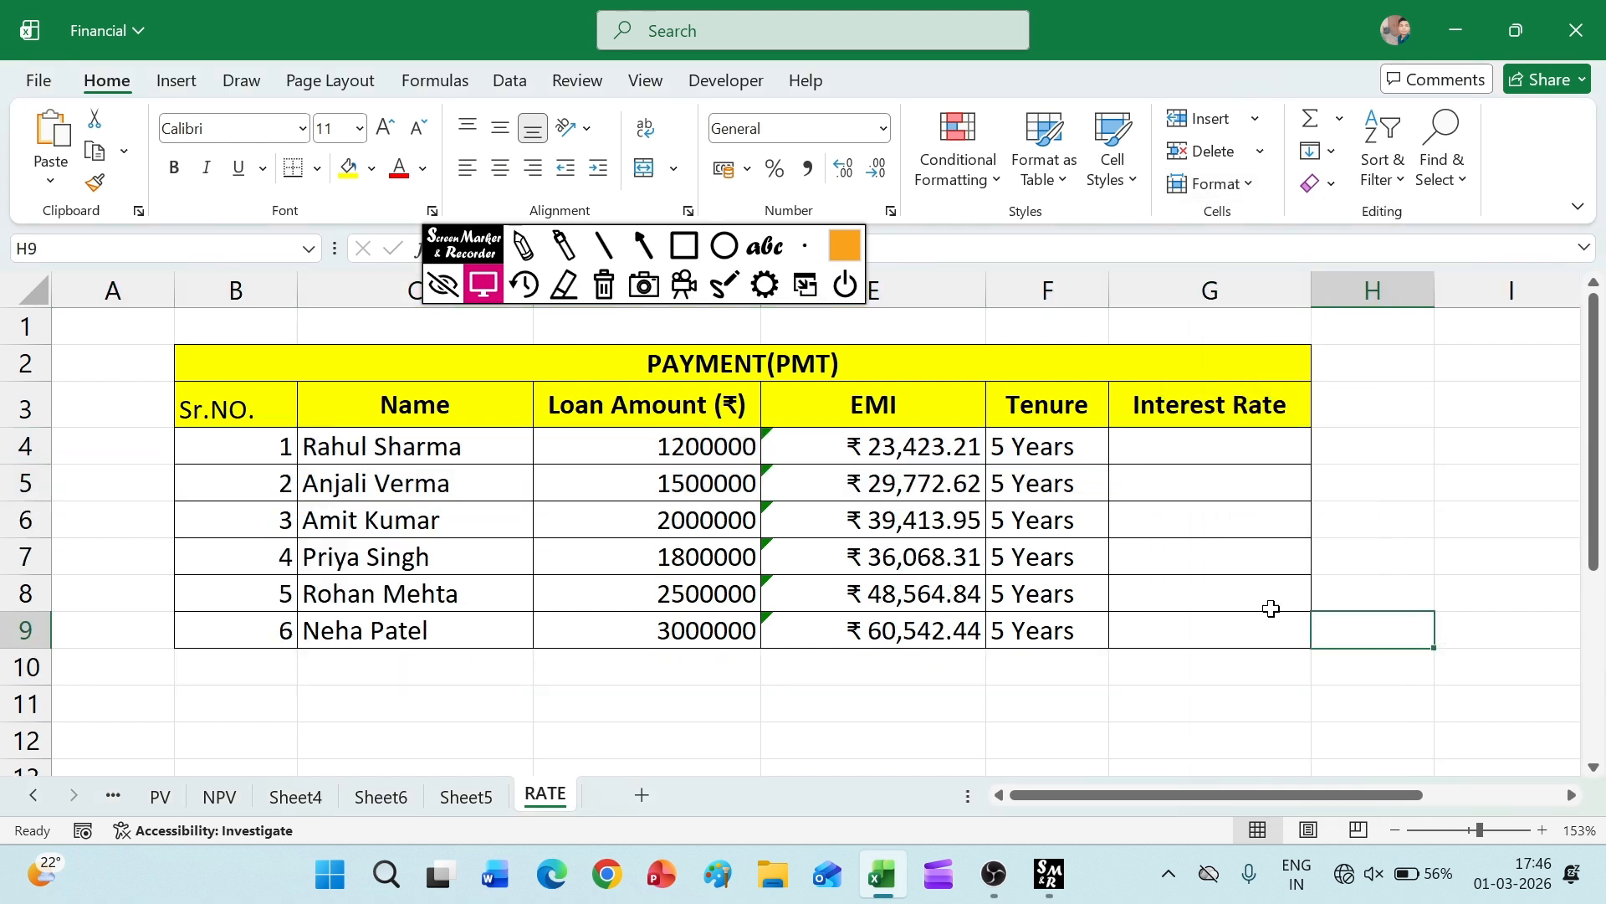
# - Enlarge row 4 freehand to roughly one and a half times the height of the other data rows
pyautogui.moveTo(24, 449); pyautogui.dragTo(23, 488)
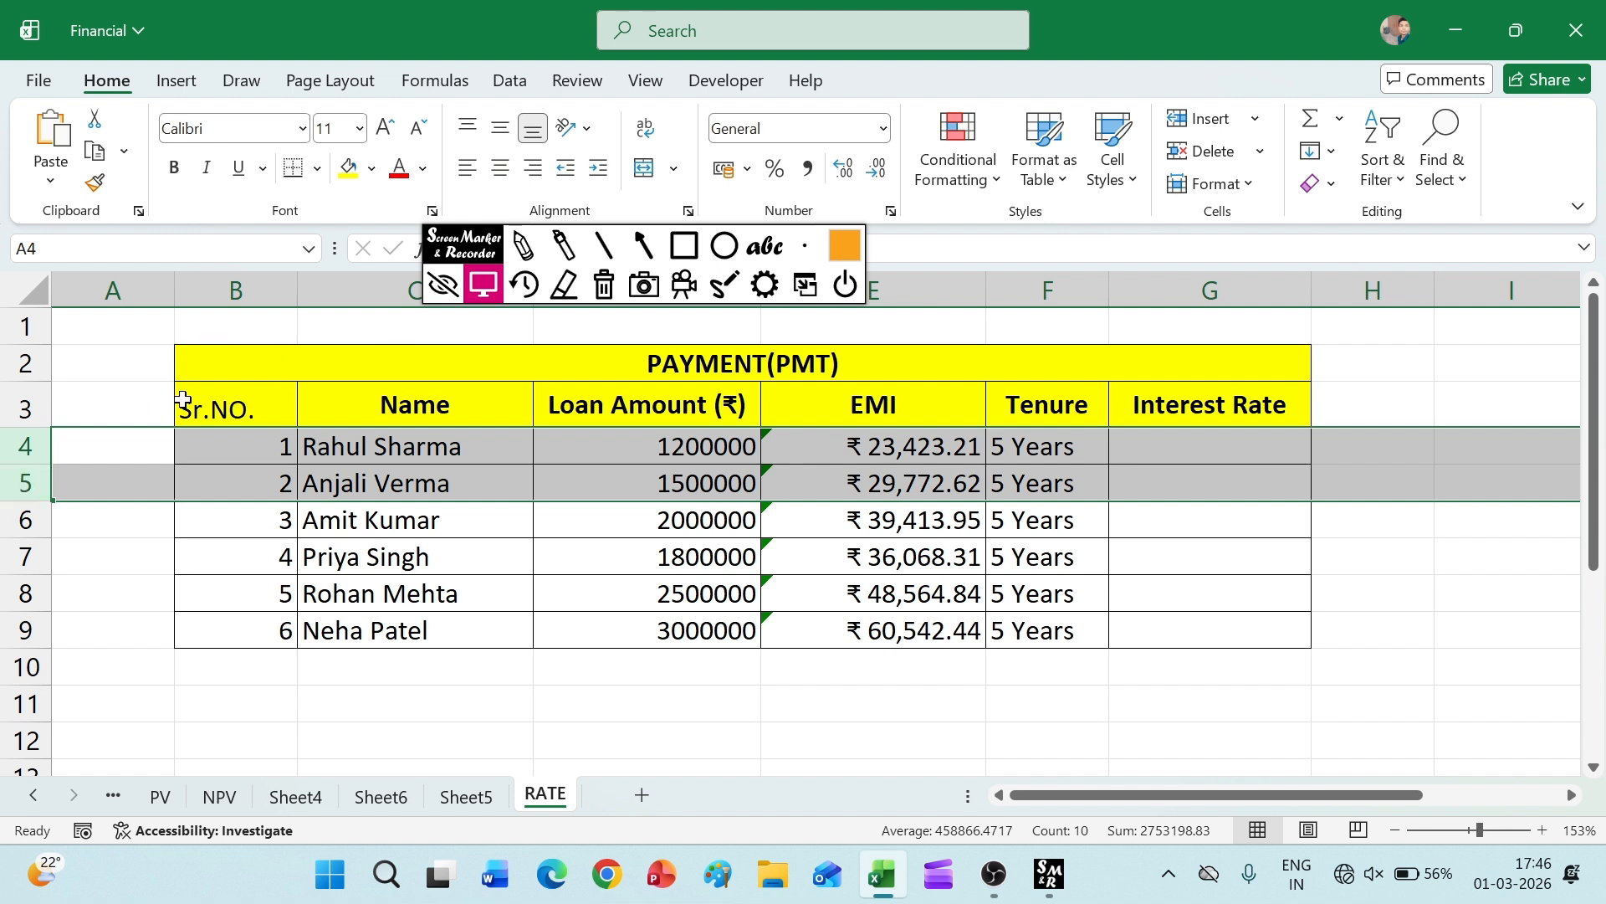
pyautogui.click(23, 446)
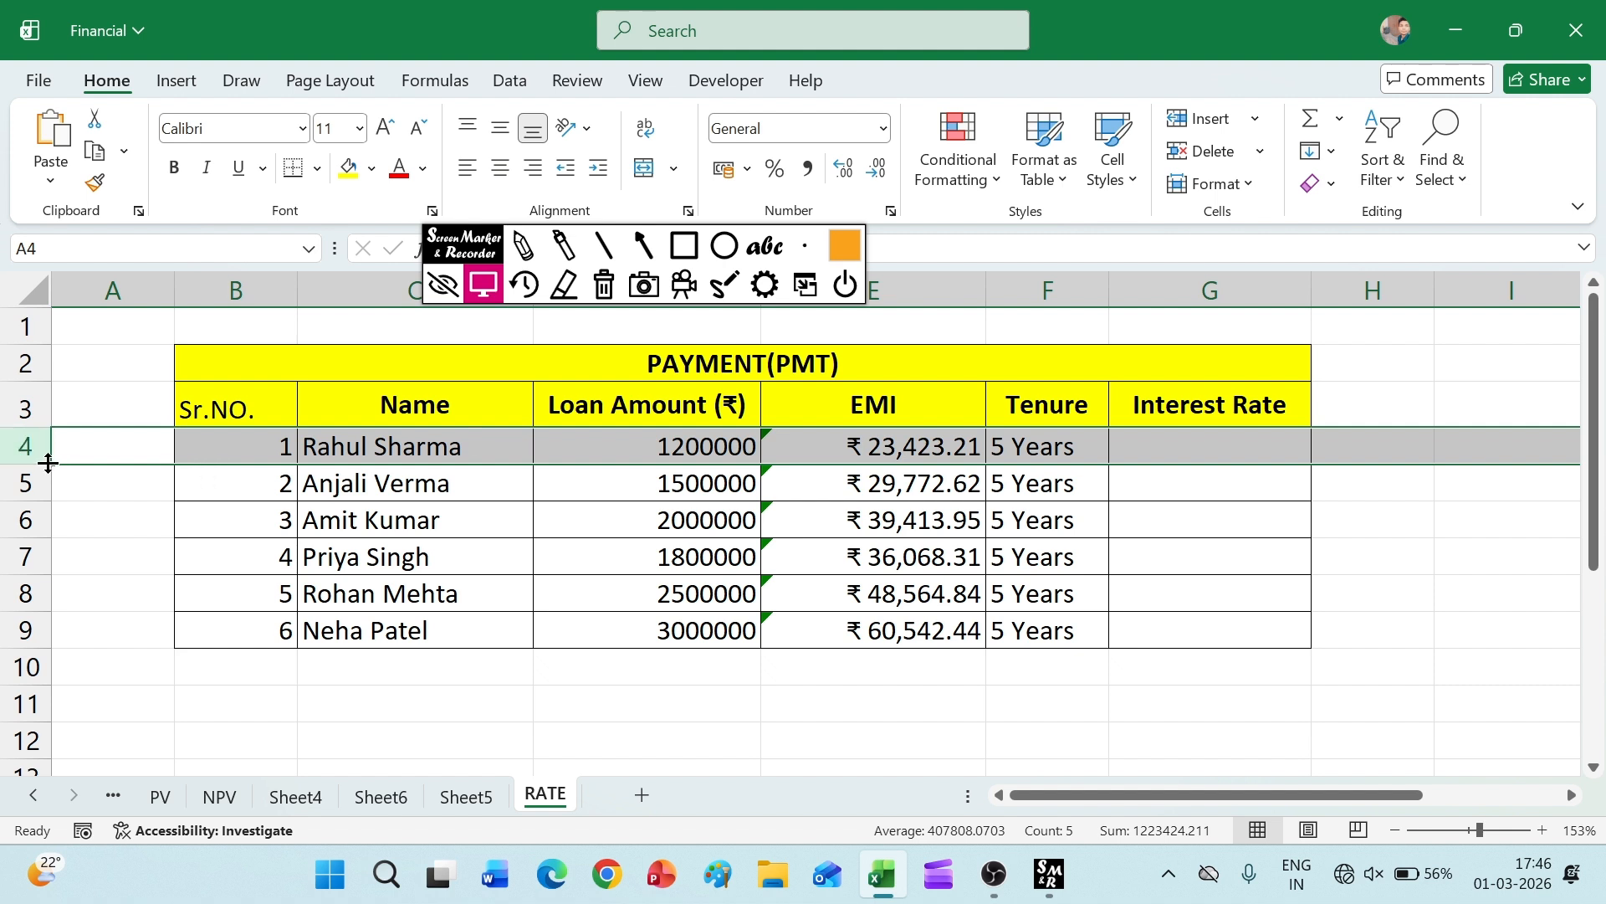
pyautogui.moveTo(47, 462); pyautogui.dragTo(53, 487)
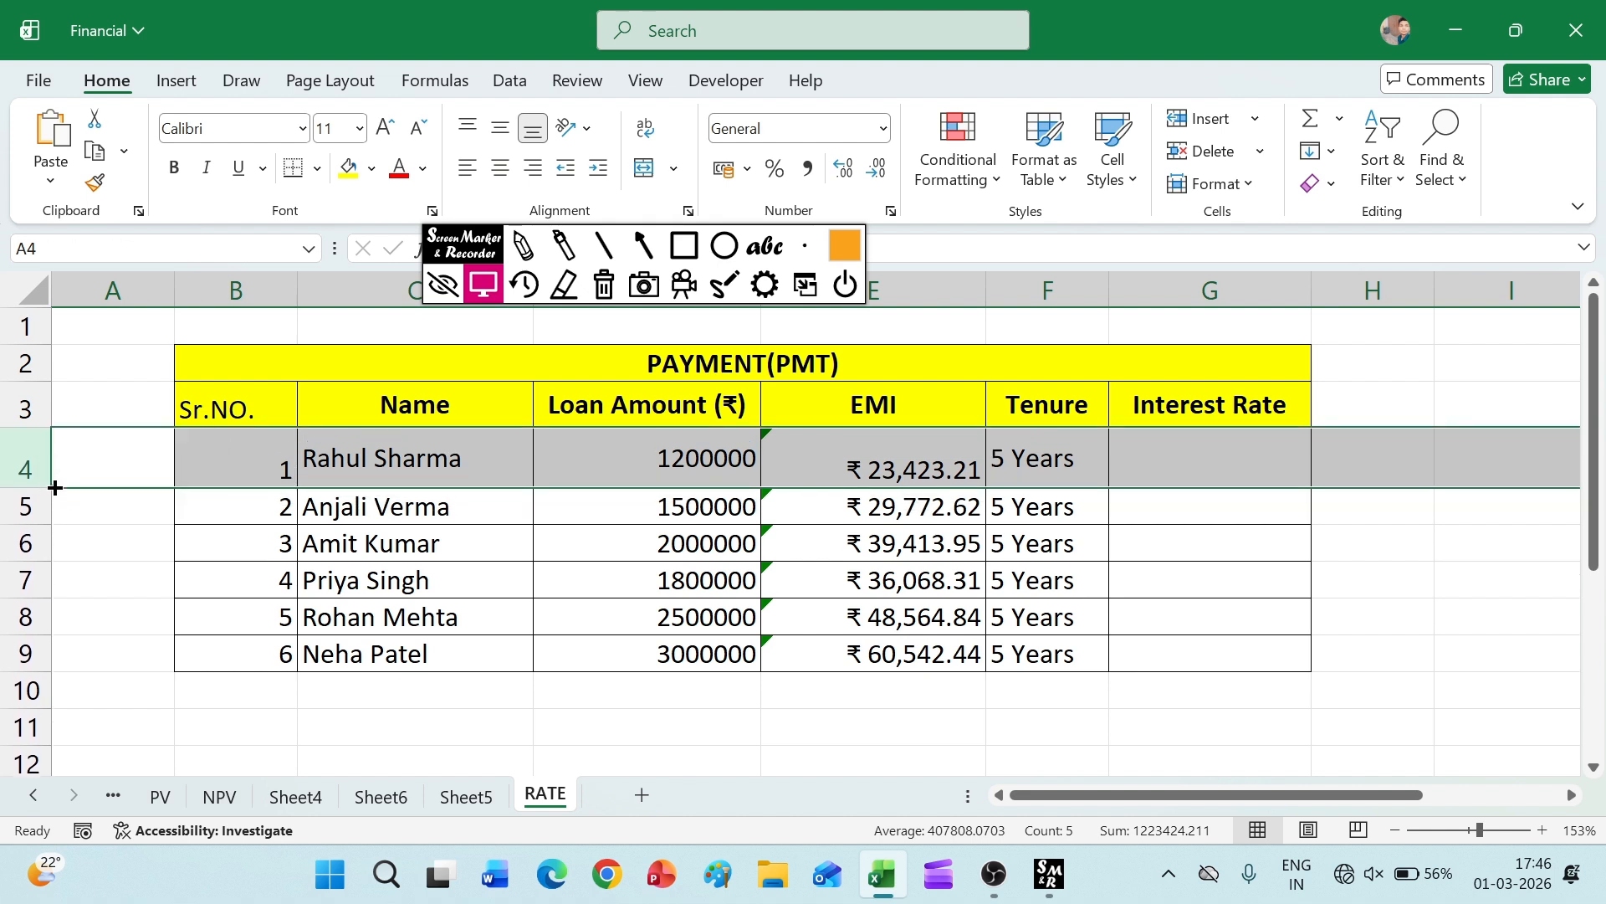
pyautogui.click(1403, 531)
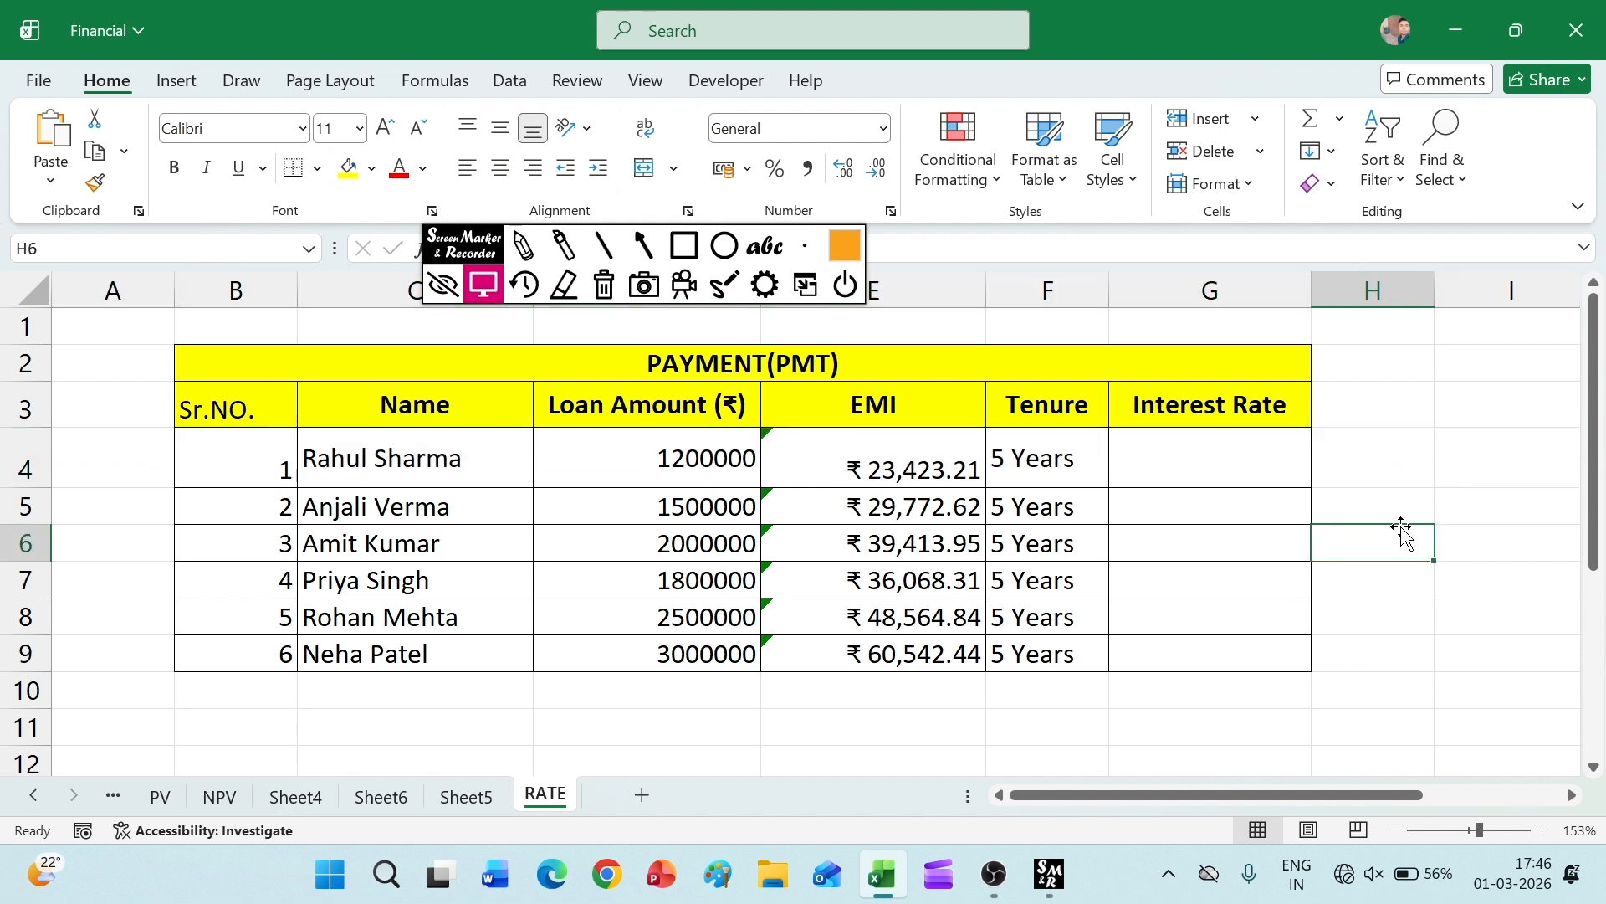
pyautogui.click(1262, 183)
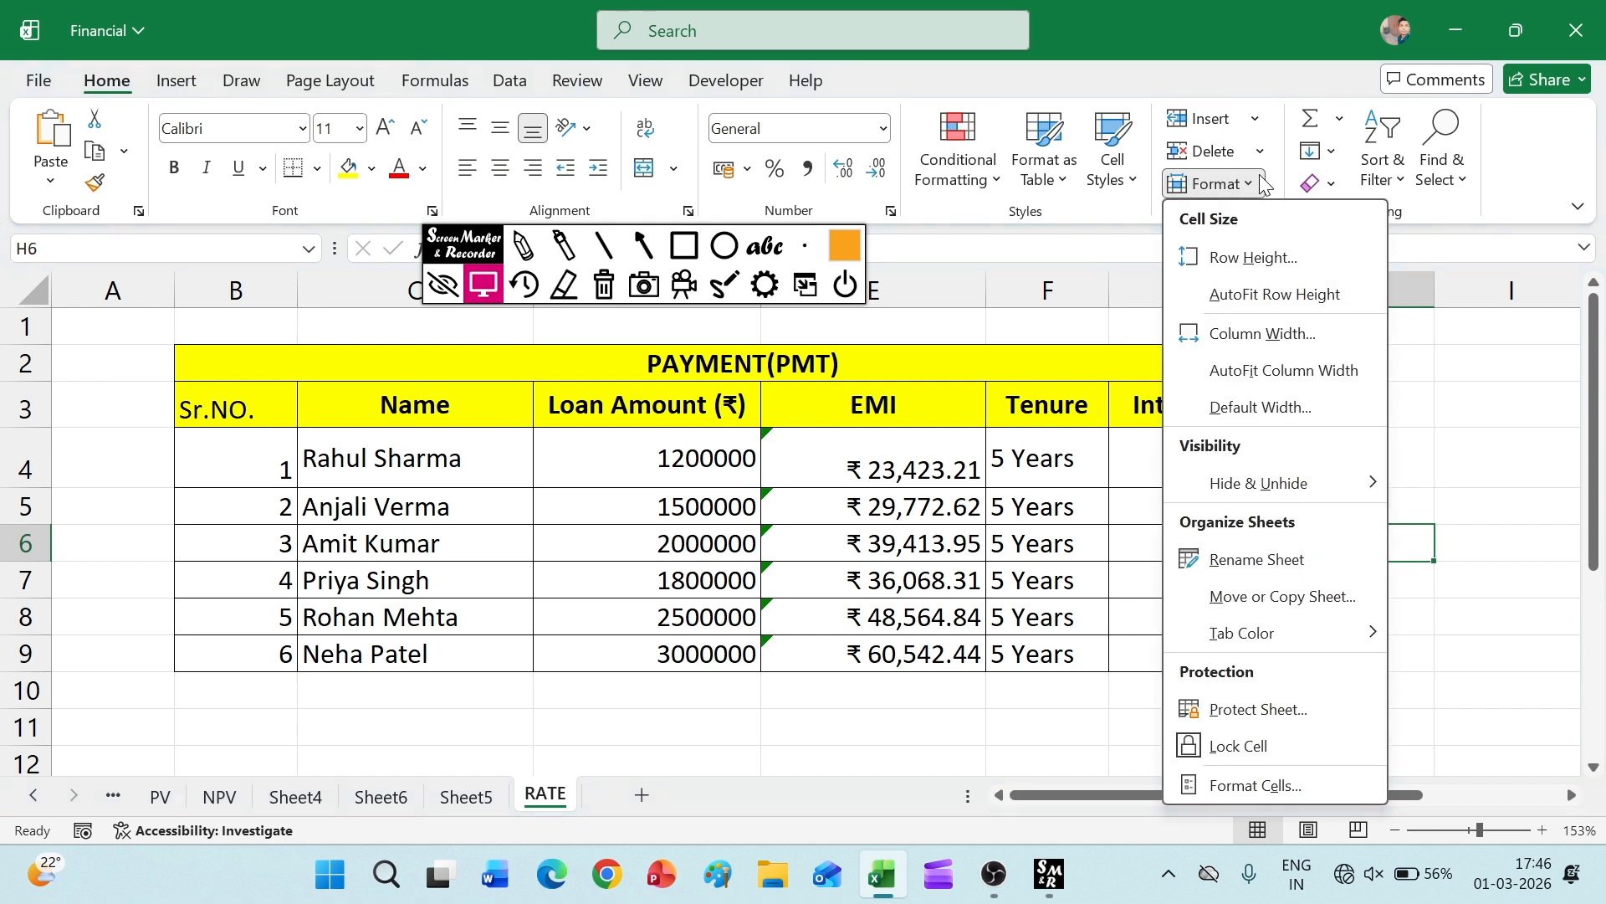
pyautogui.click(25, 472)
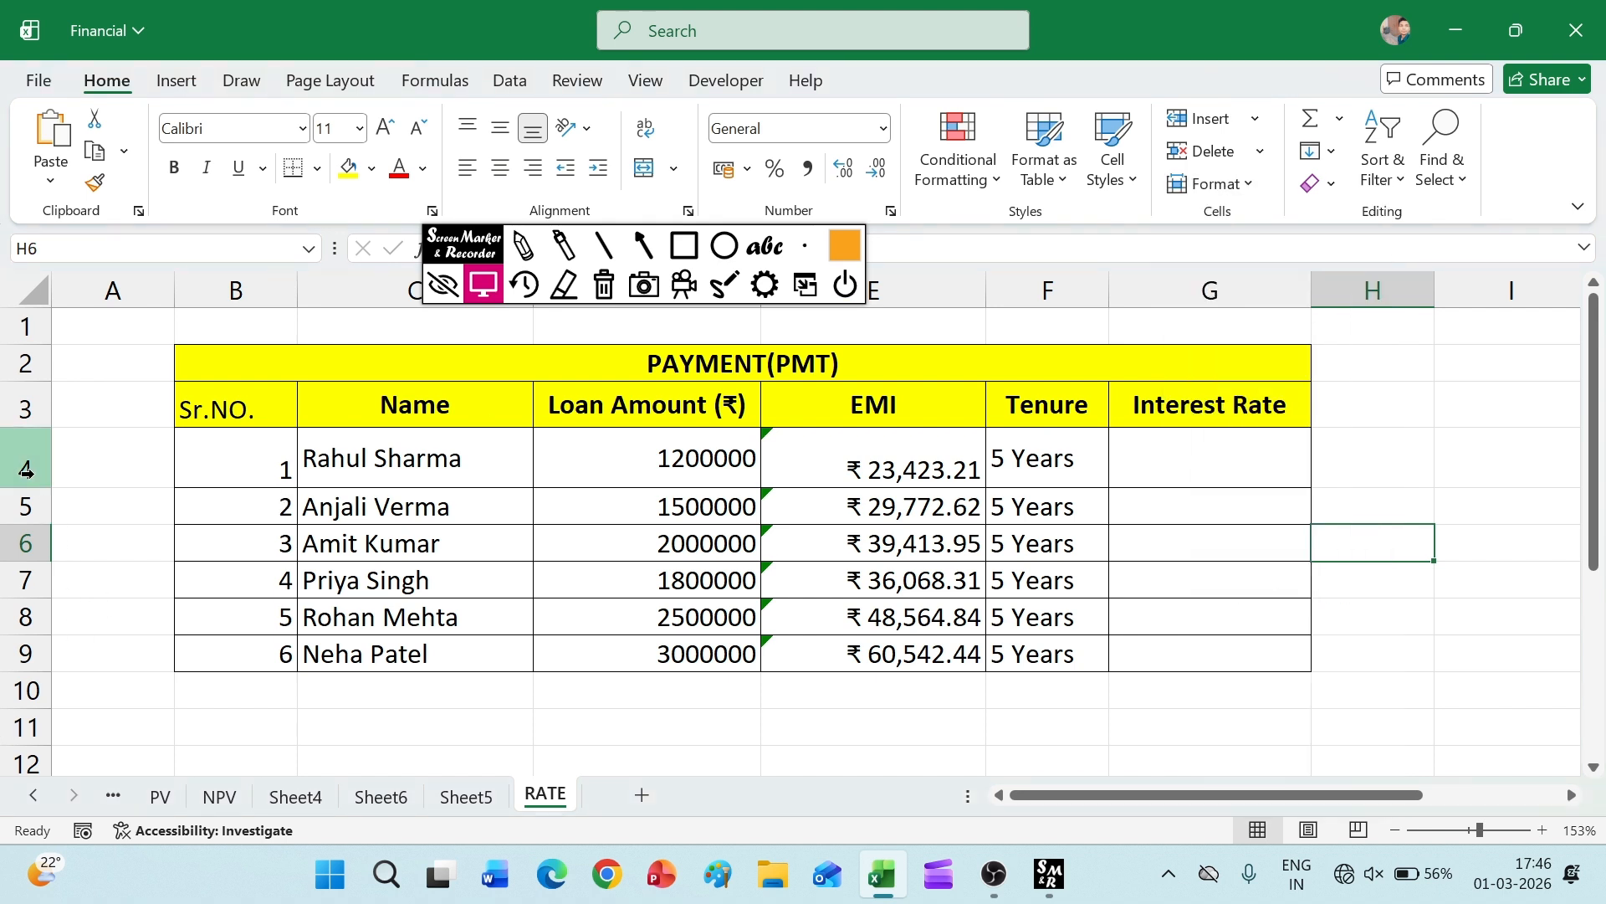
pyautogui.click(25, 472)
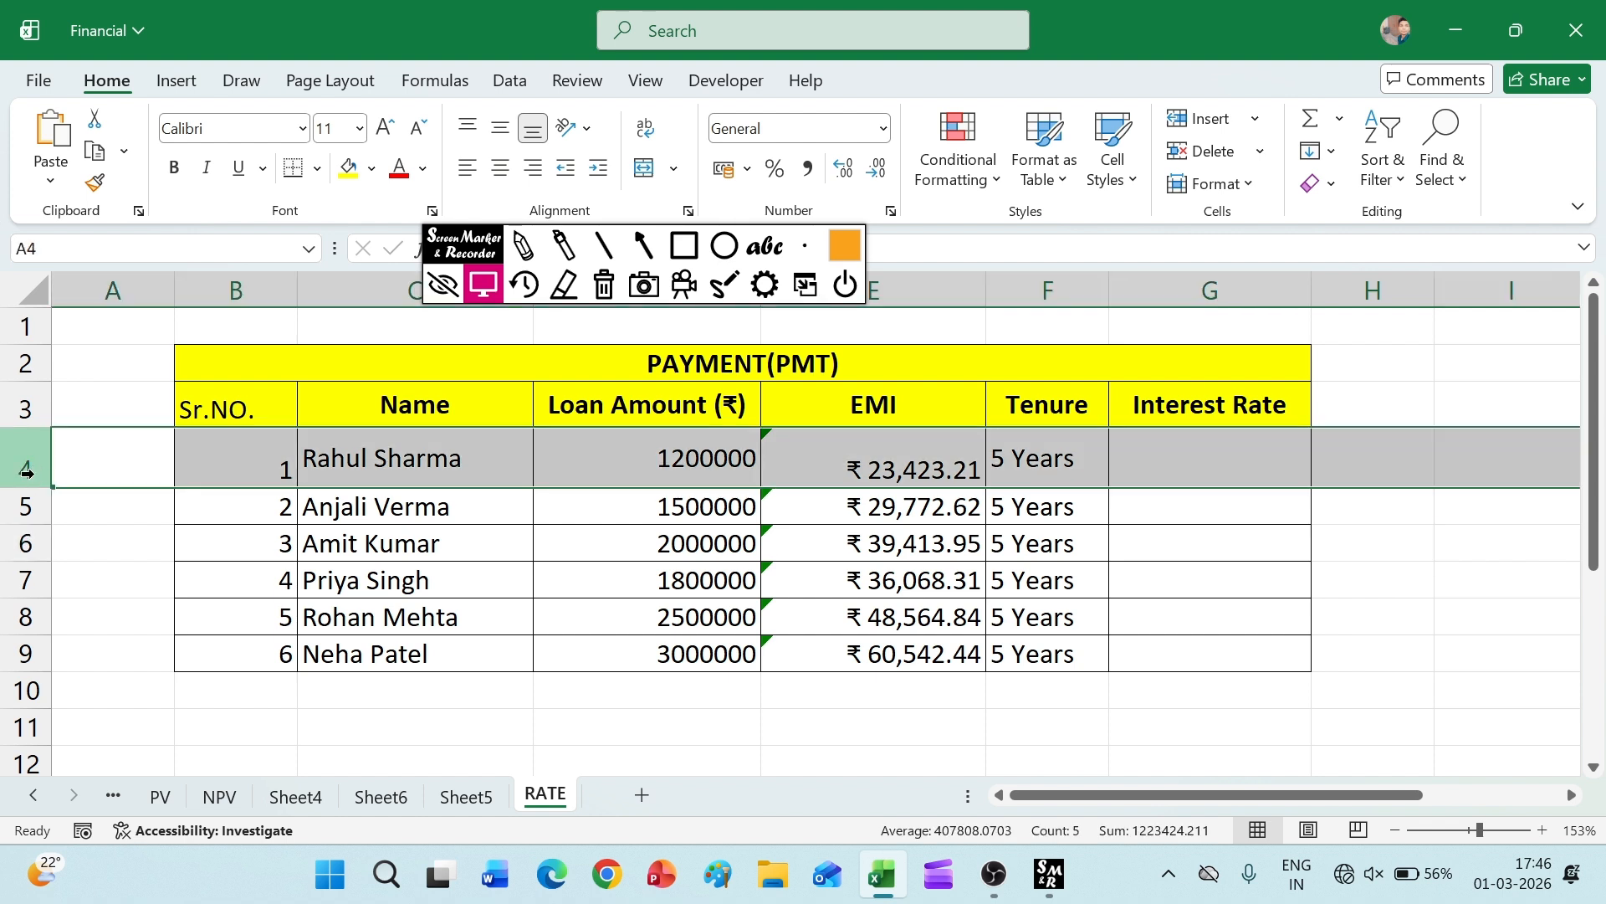
# - Set the width of column B, which holds the Sr.NO. values, to 15
pyautogui.click(234, 290)
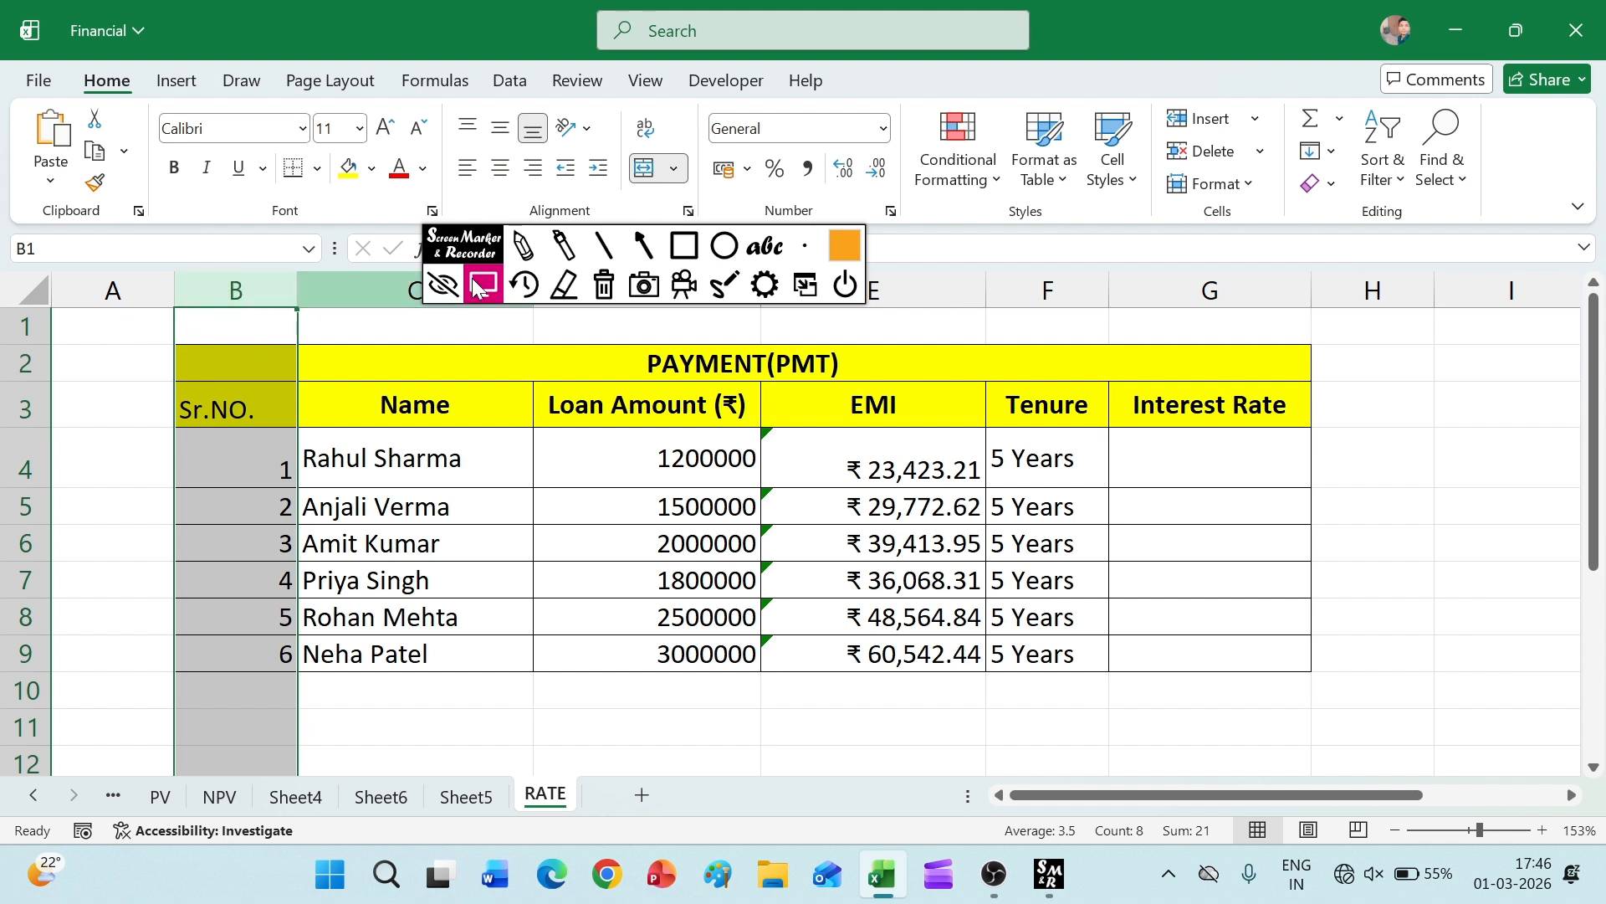
pyautogui.click(1222, 184)
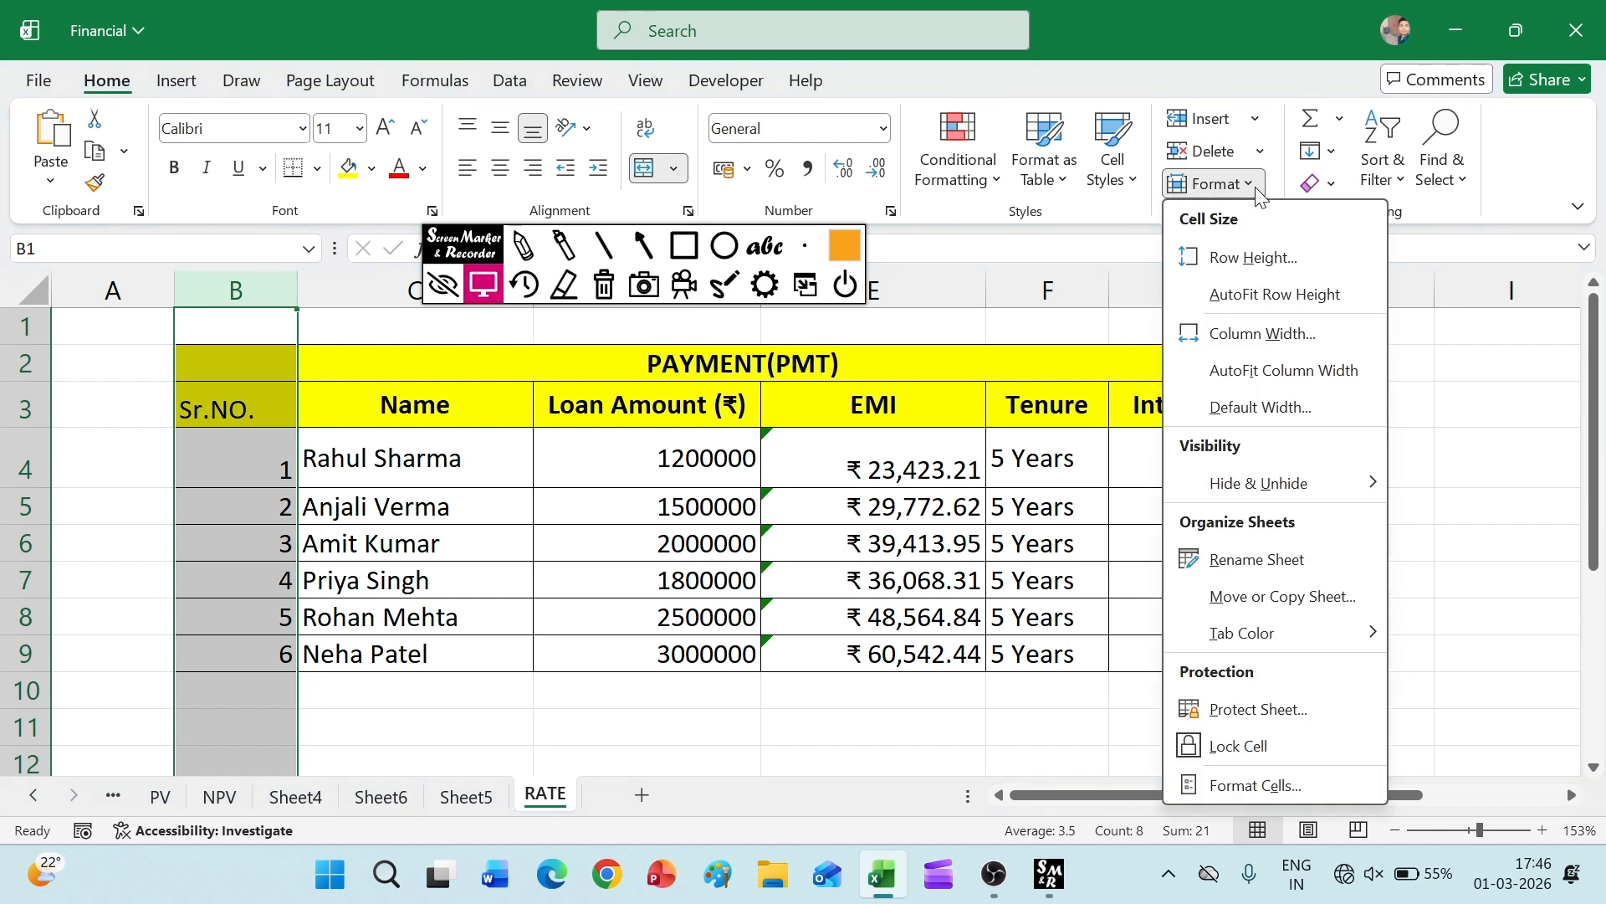
pyautogui.click(1233, 329)
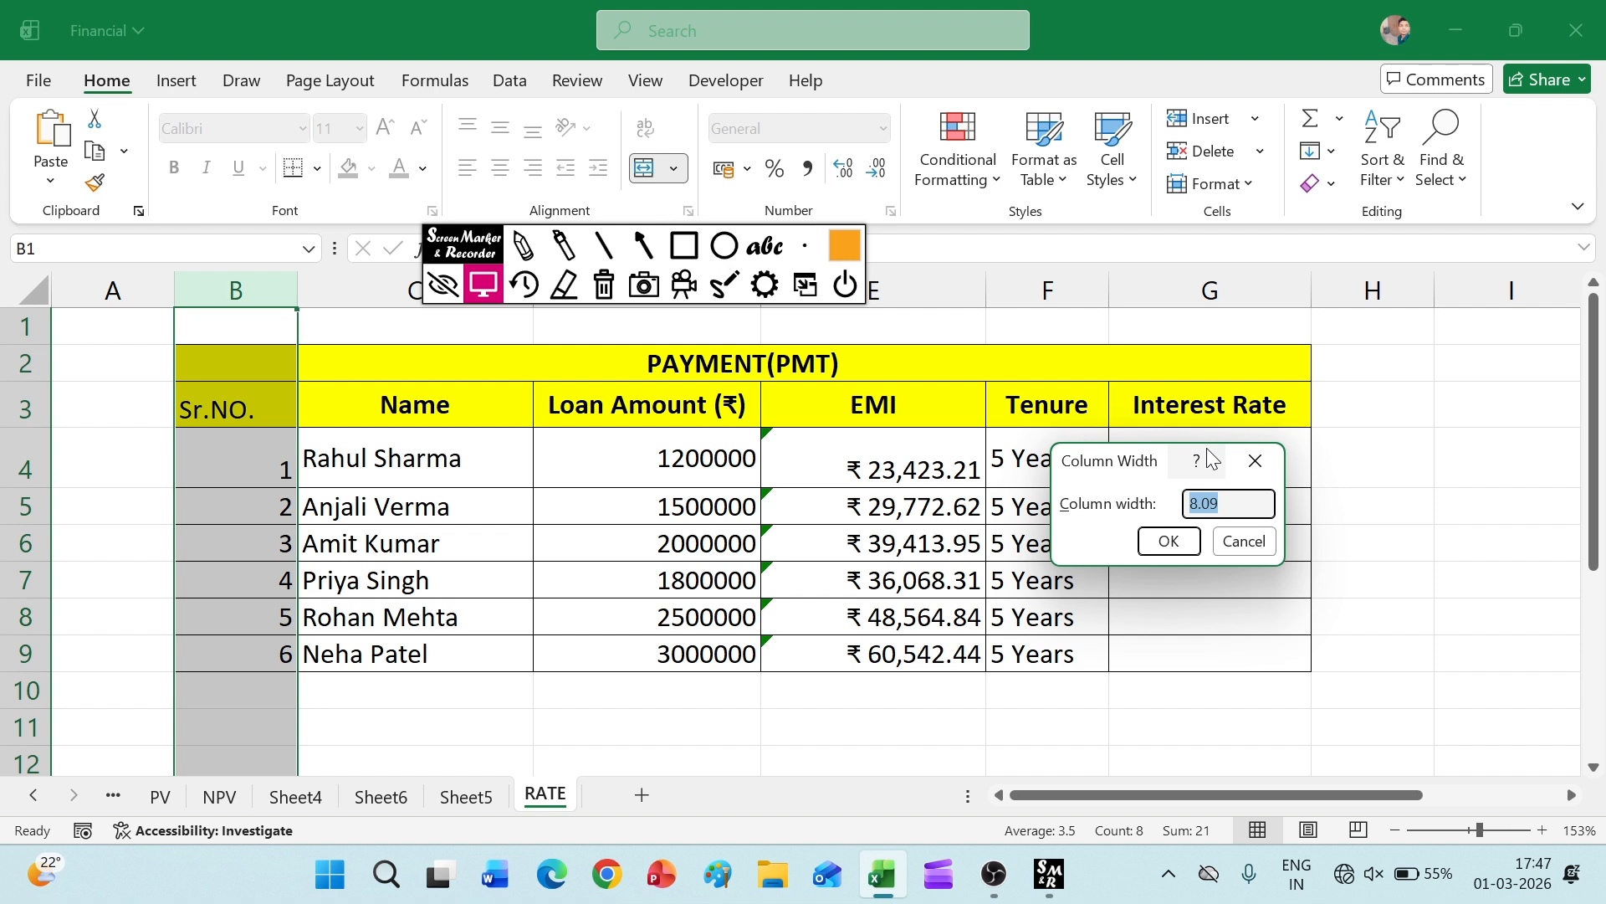
pyautogui.write('15')
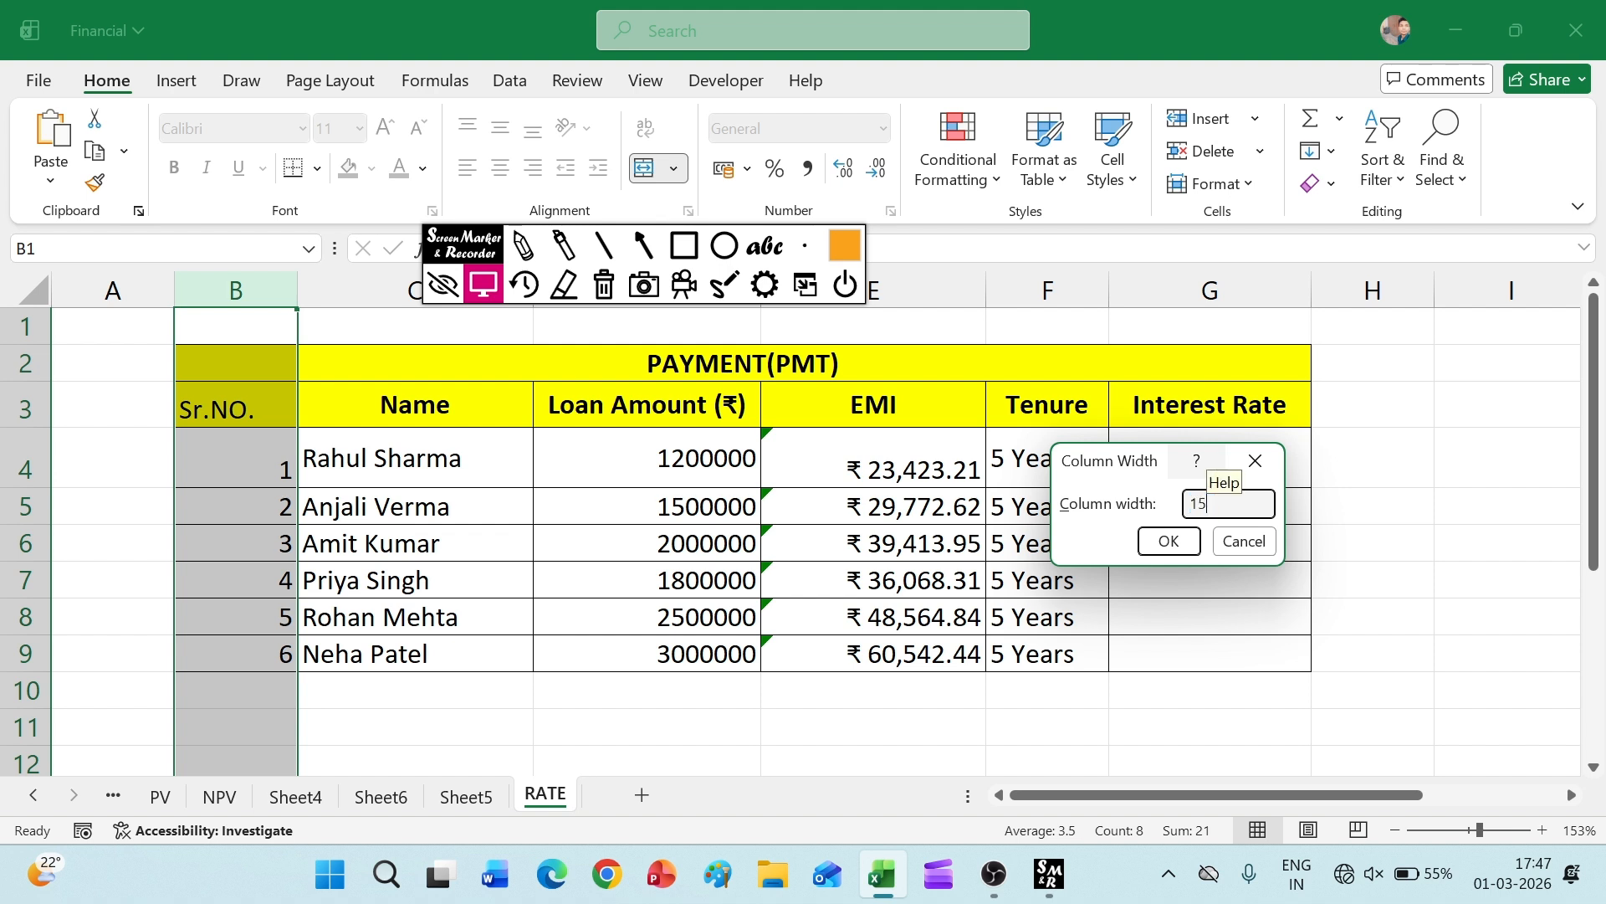
pyautogui.press('Return')
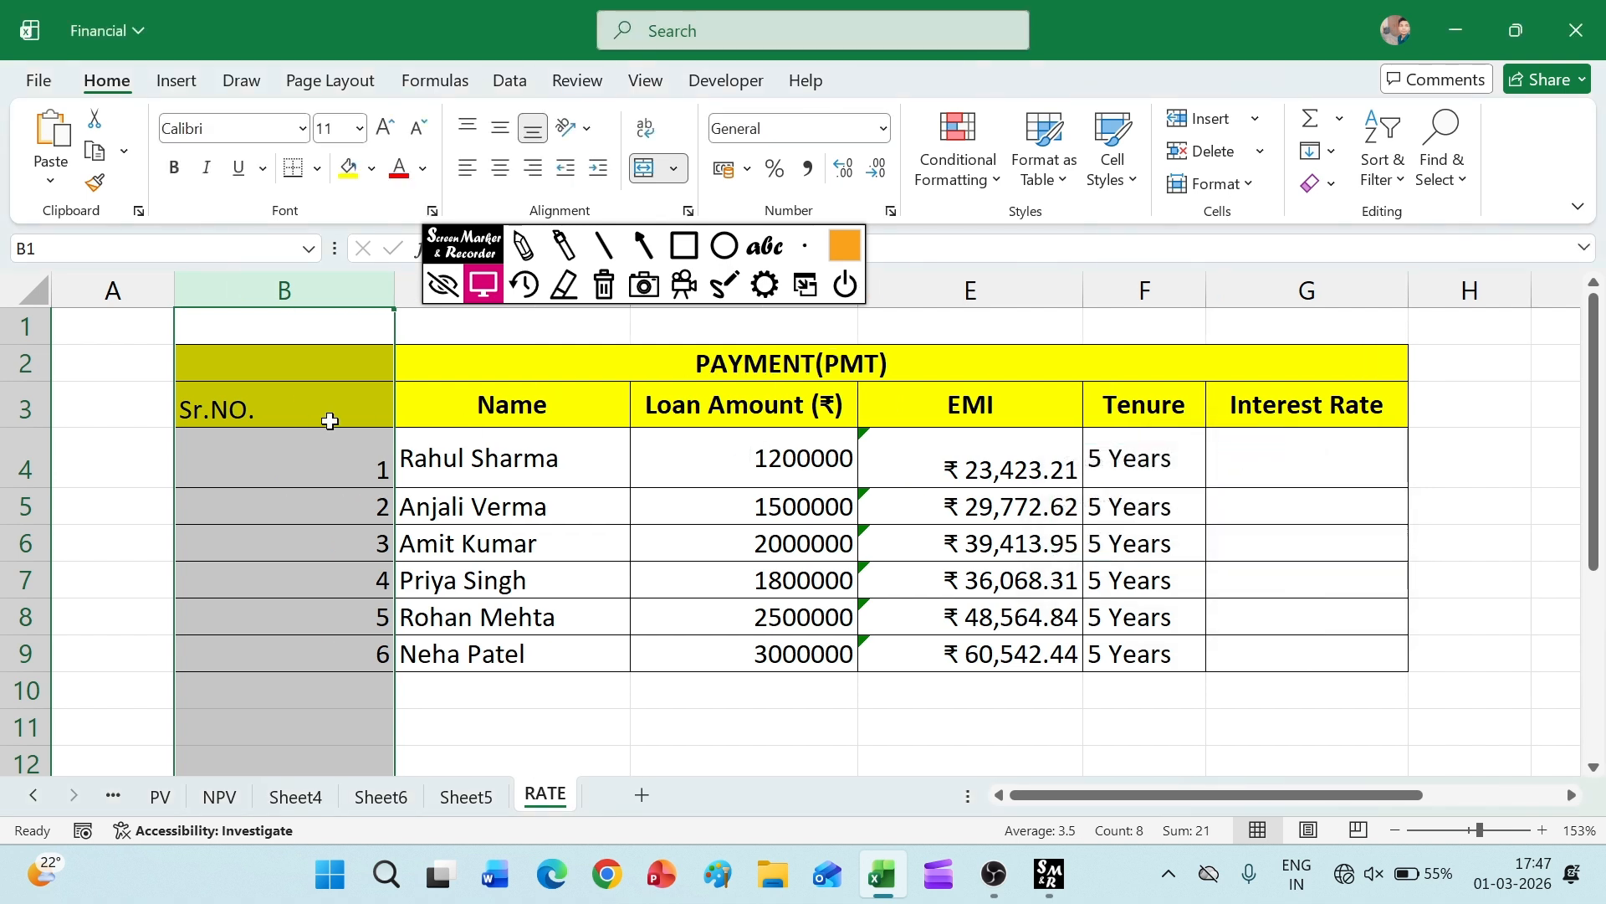
pyautogui.click(99, 447)
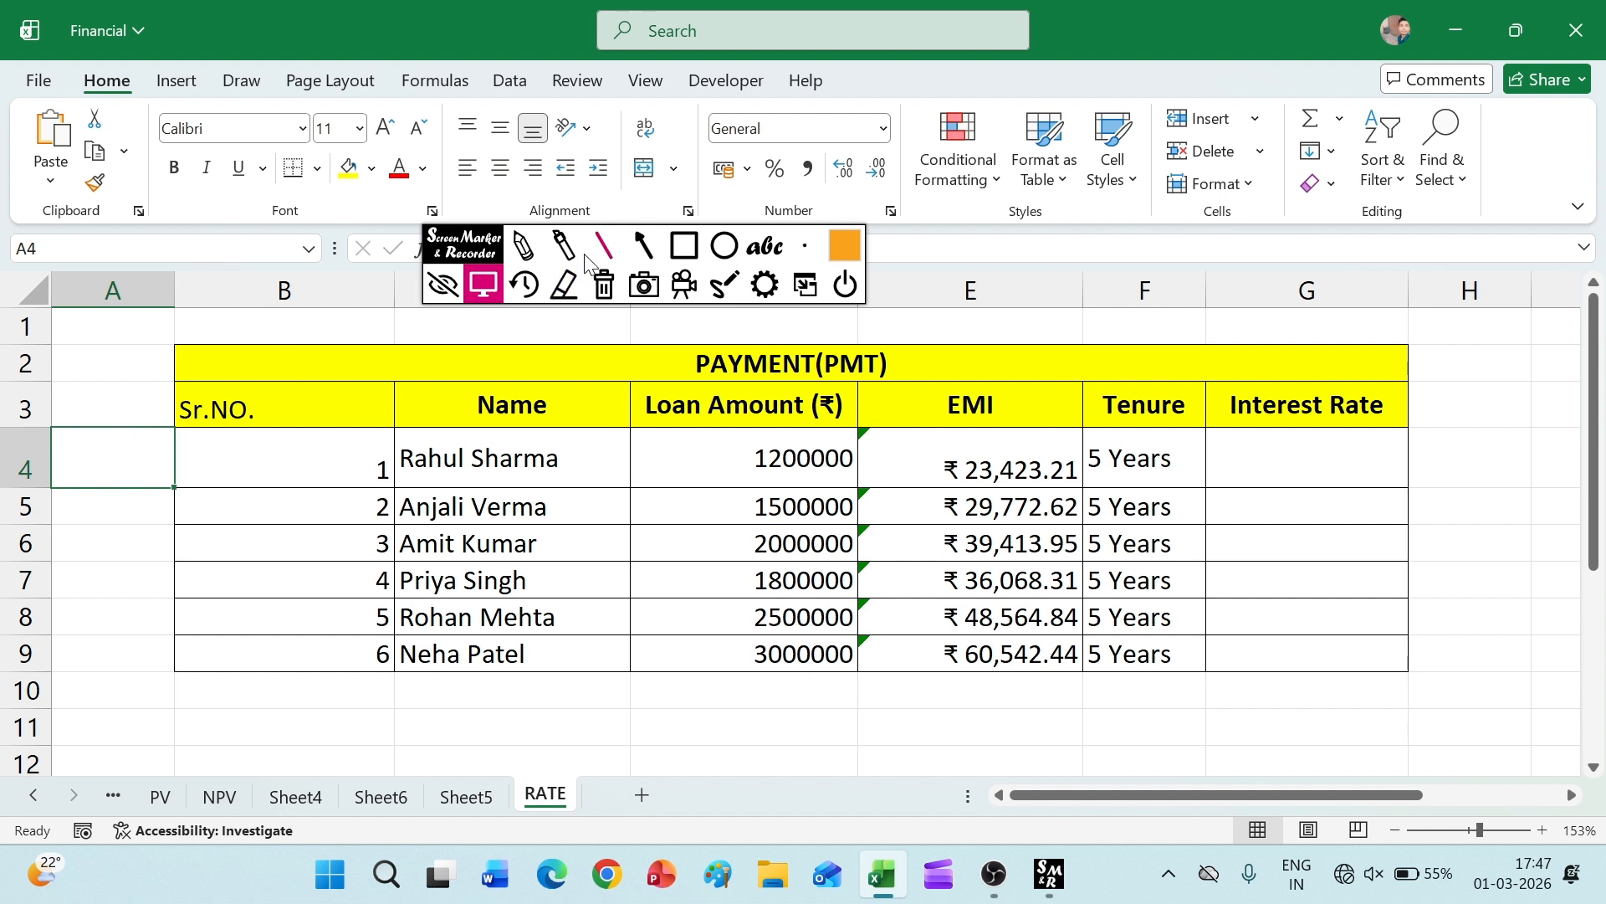
# - Narrow column B so that it just fits the Sr.NO. heading
pyautogui.moveTo(438, 258); pyautogui.dragTo(775, 328)
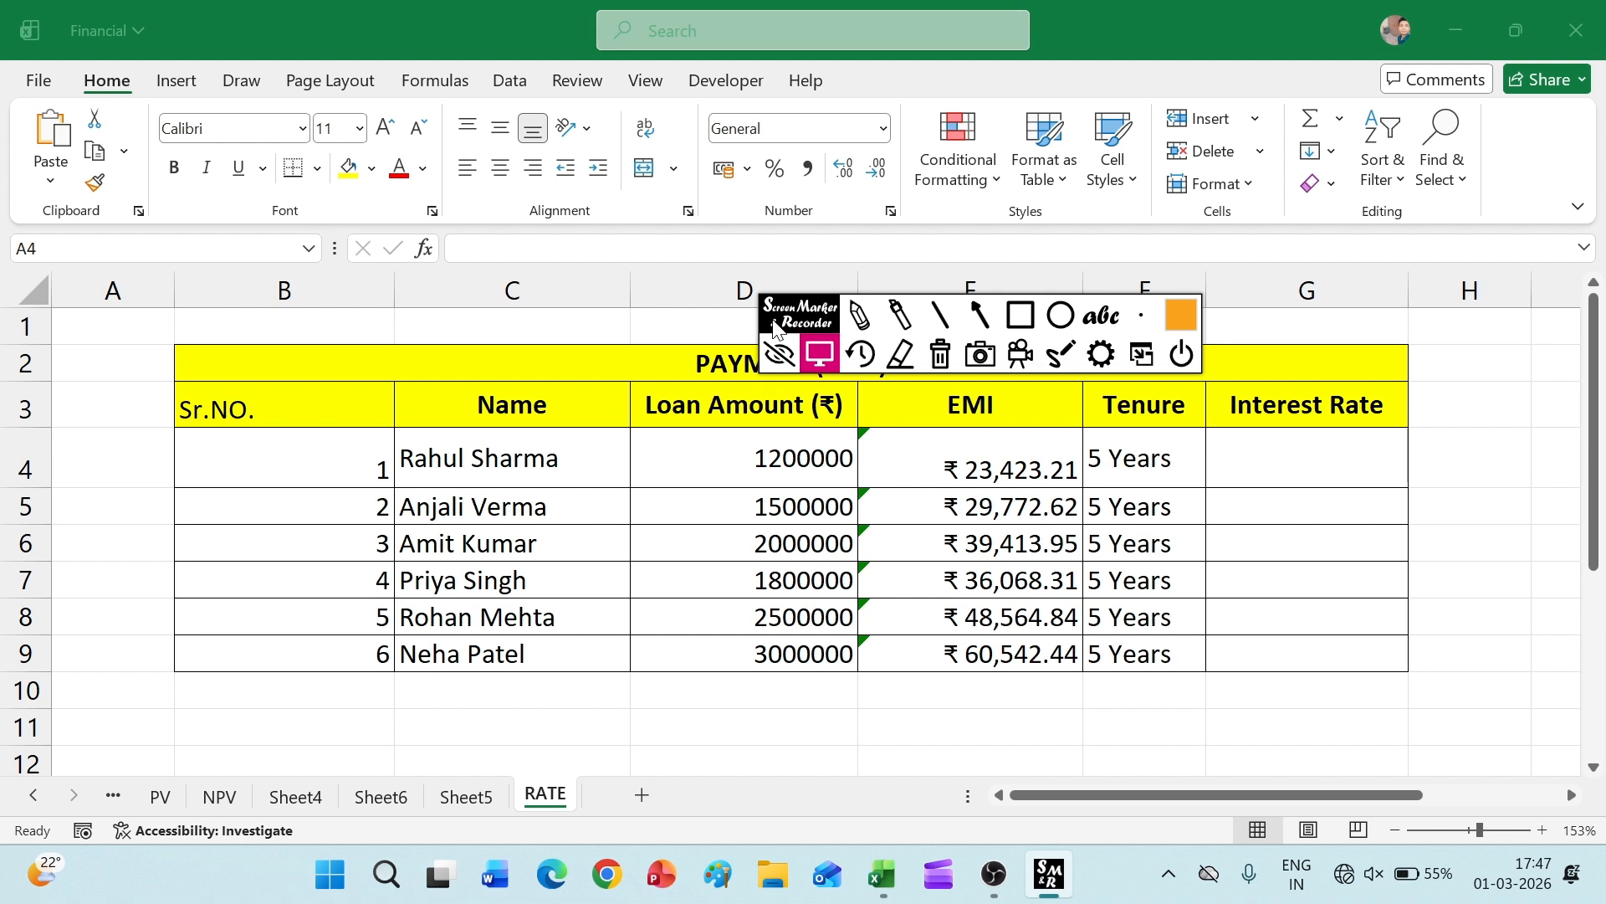
pyautogui.click(266, 284)
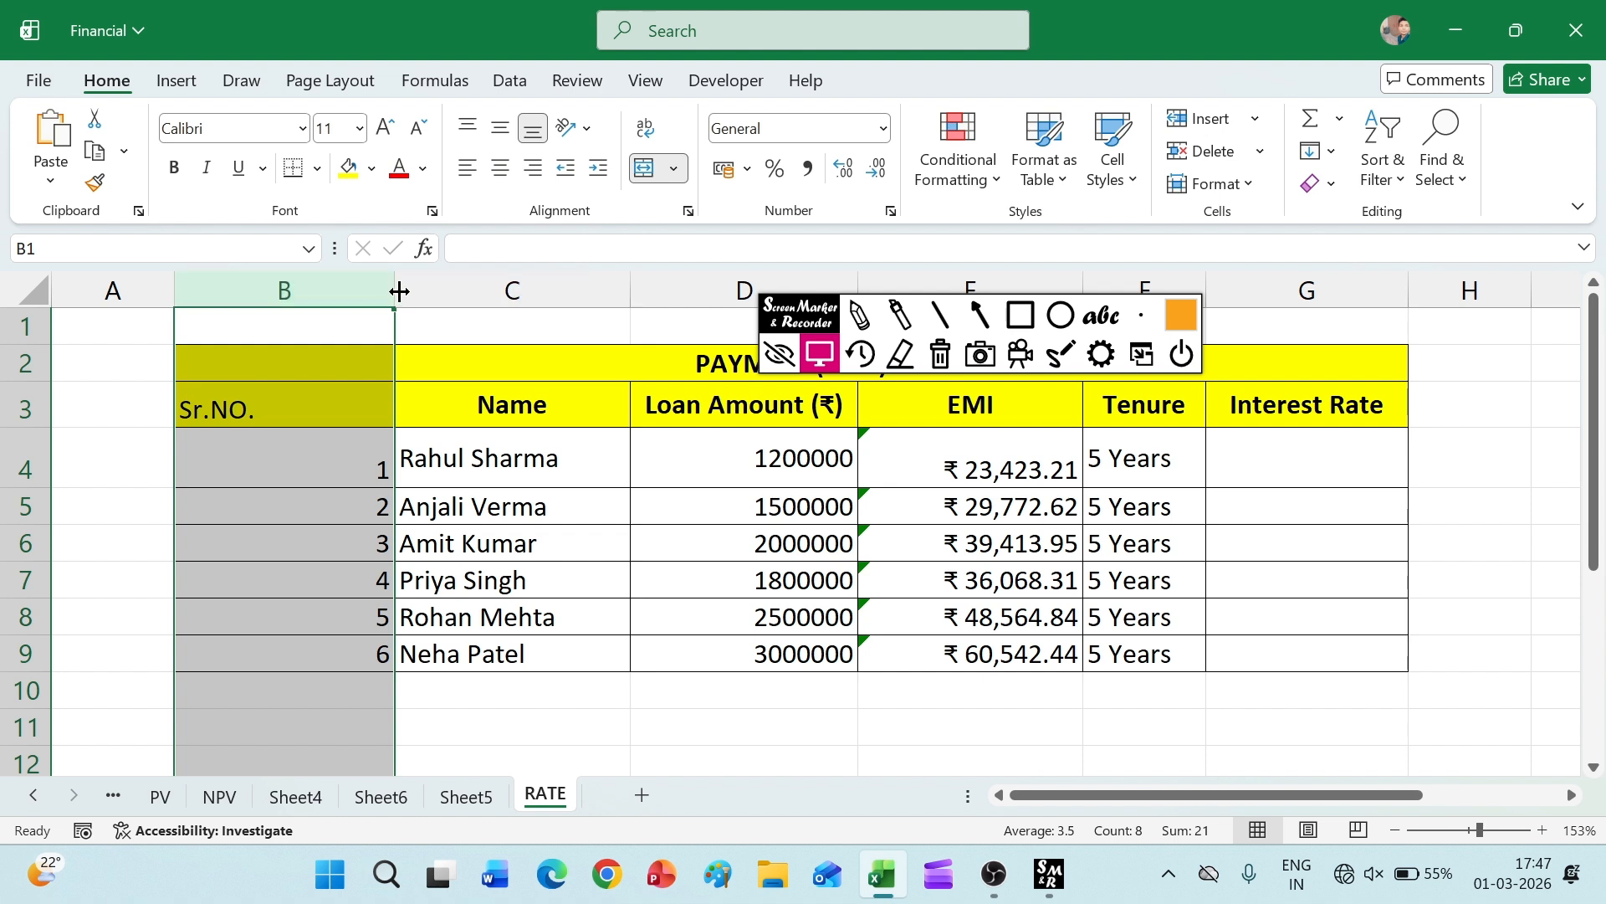
pyautogui.moveTo(397, 287); pyautogui.dragTo(276, 331)
pyautogui.click(317, 319)
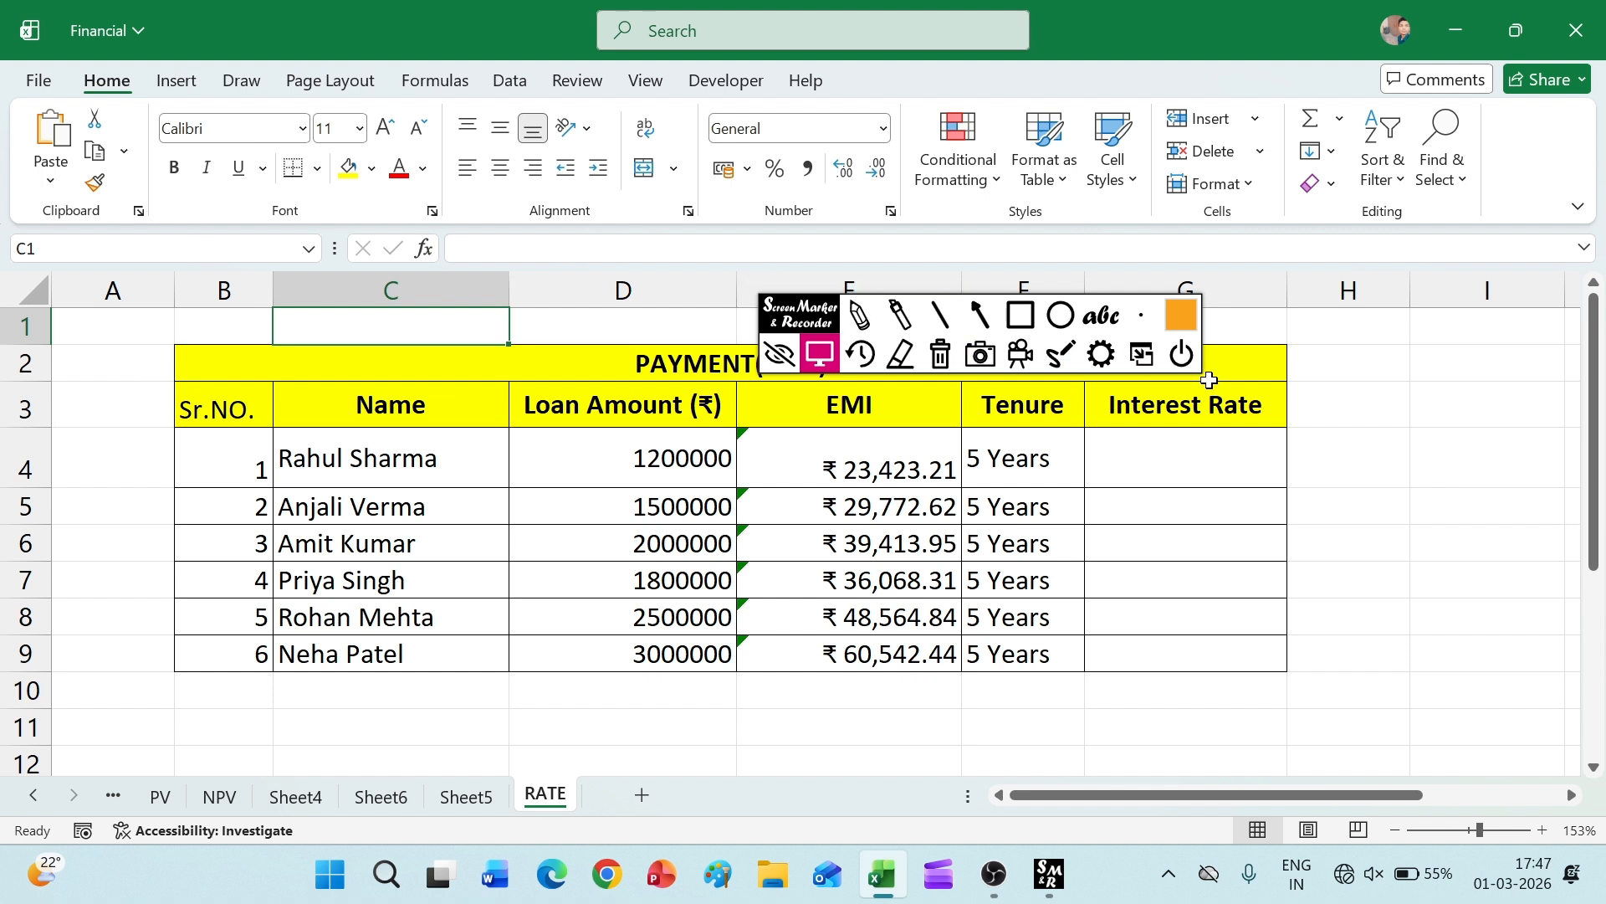
pyautogui.click(1247, 186)
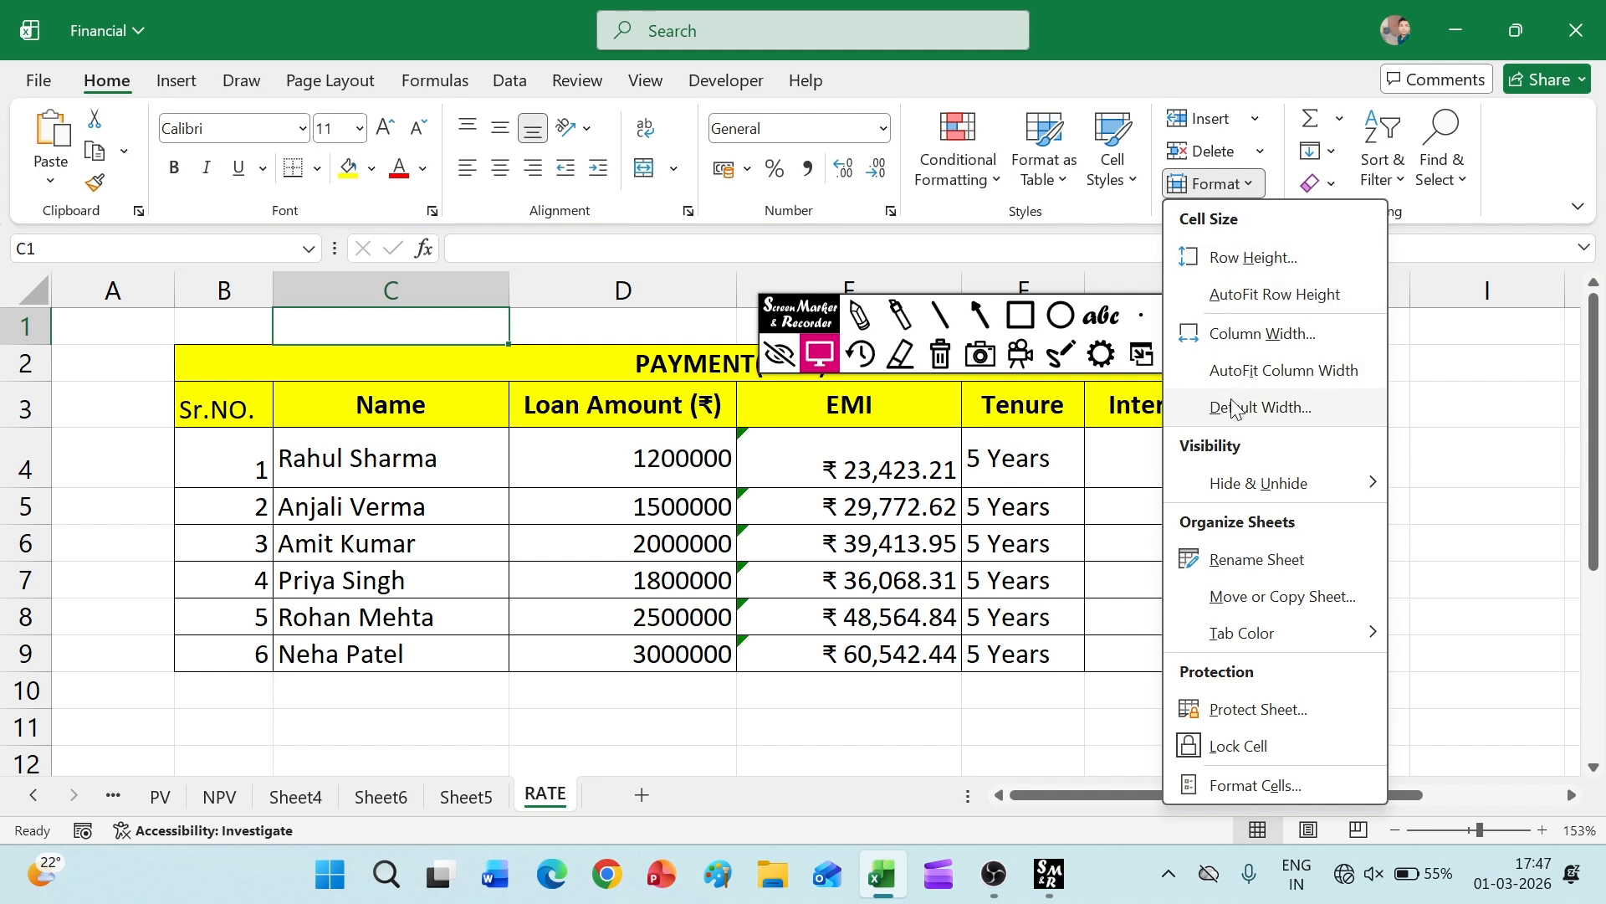
pyautogui.click(265, 321)
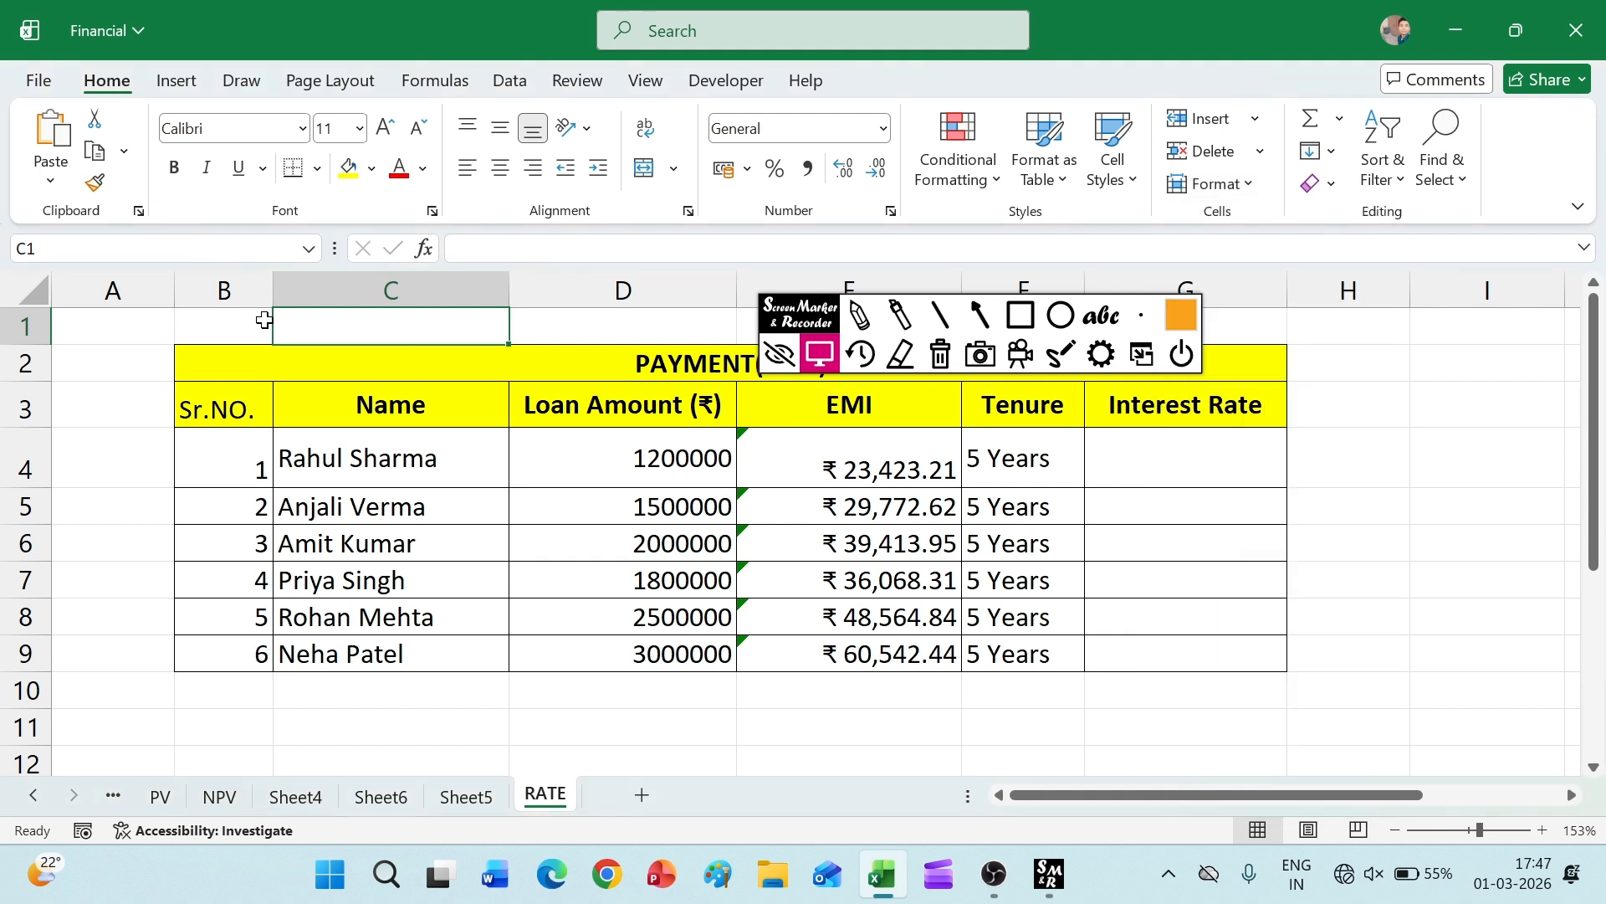
pyautogui.click(265, 321)
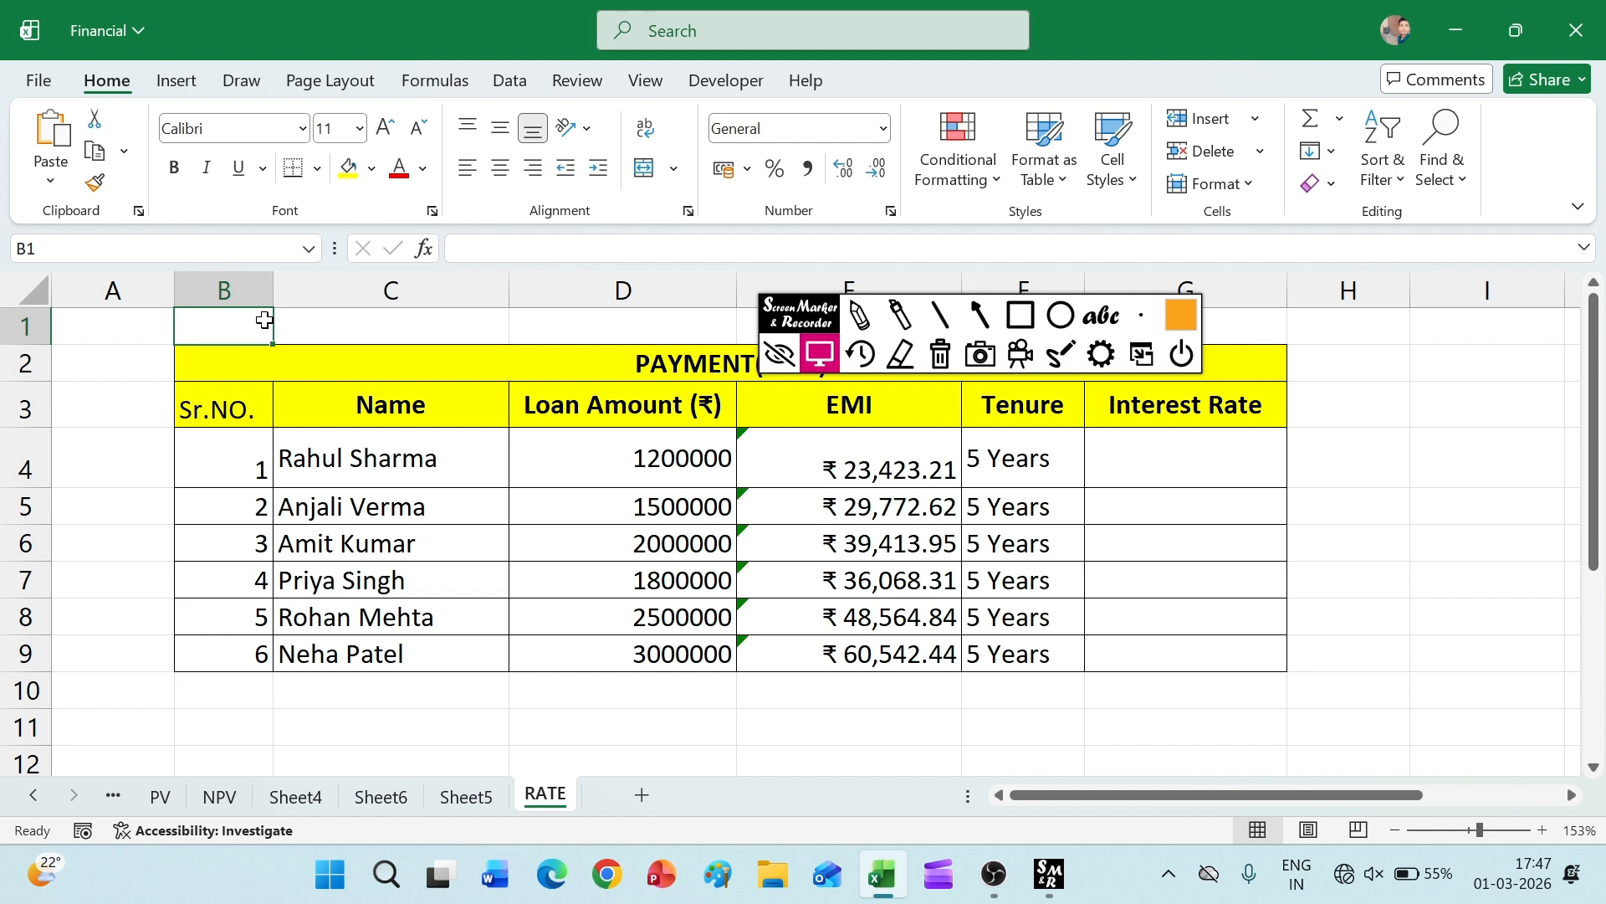
pyautogui.click(1246, 186)
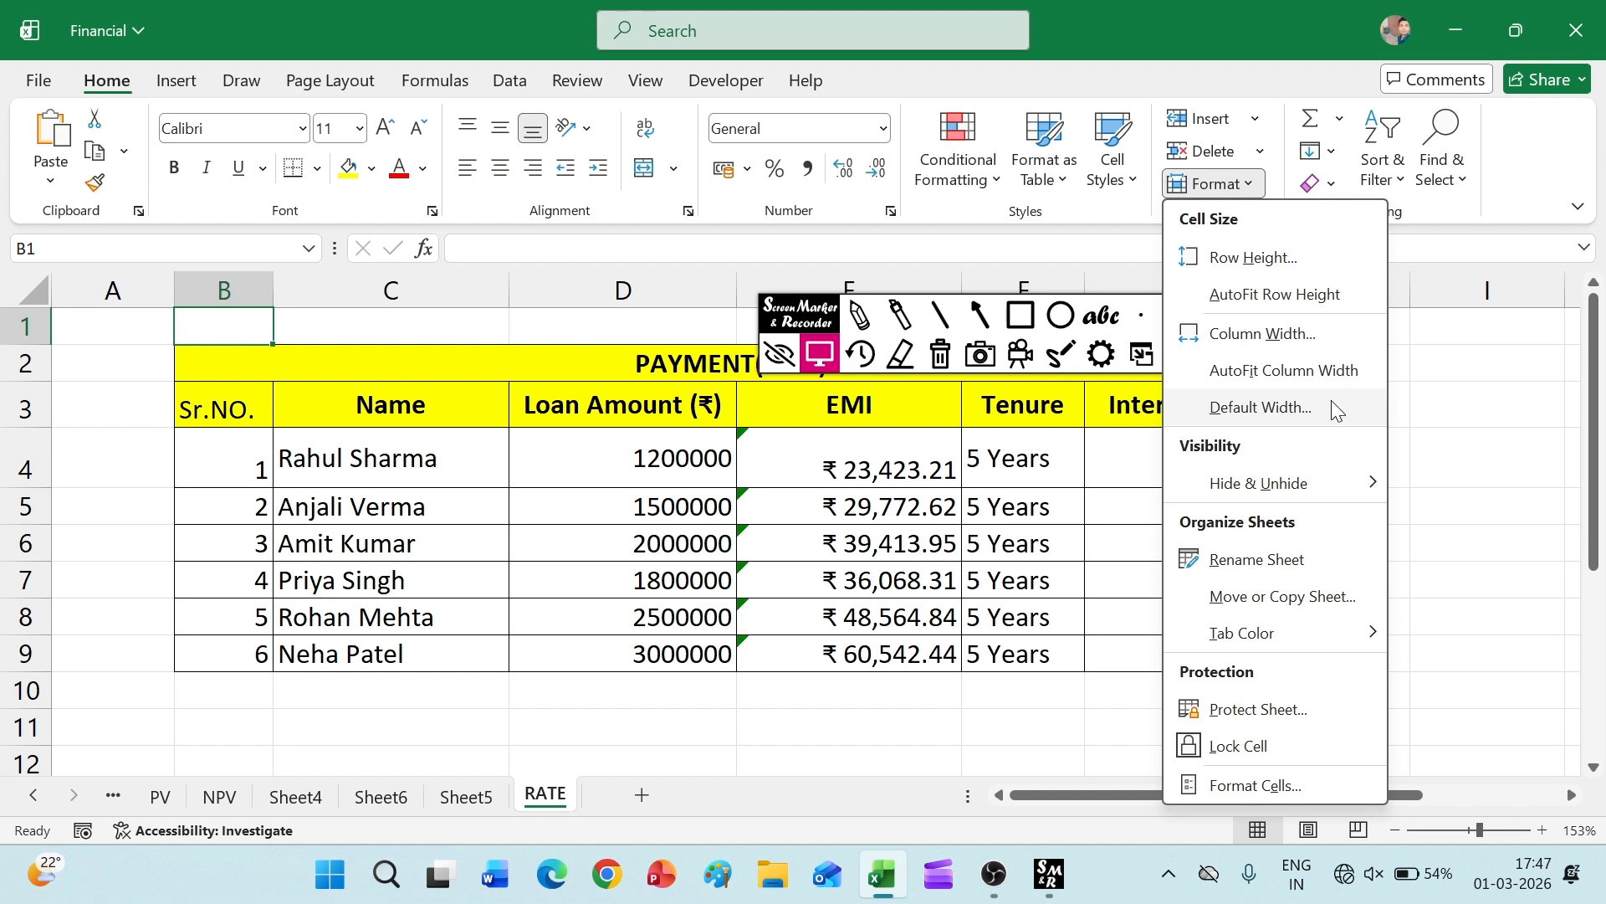
pyautogui.moveTo(1297, 482)
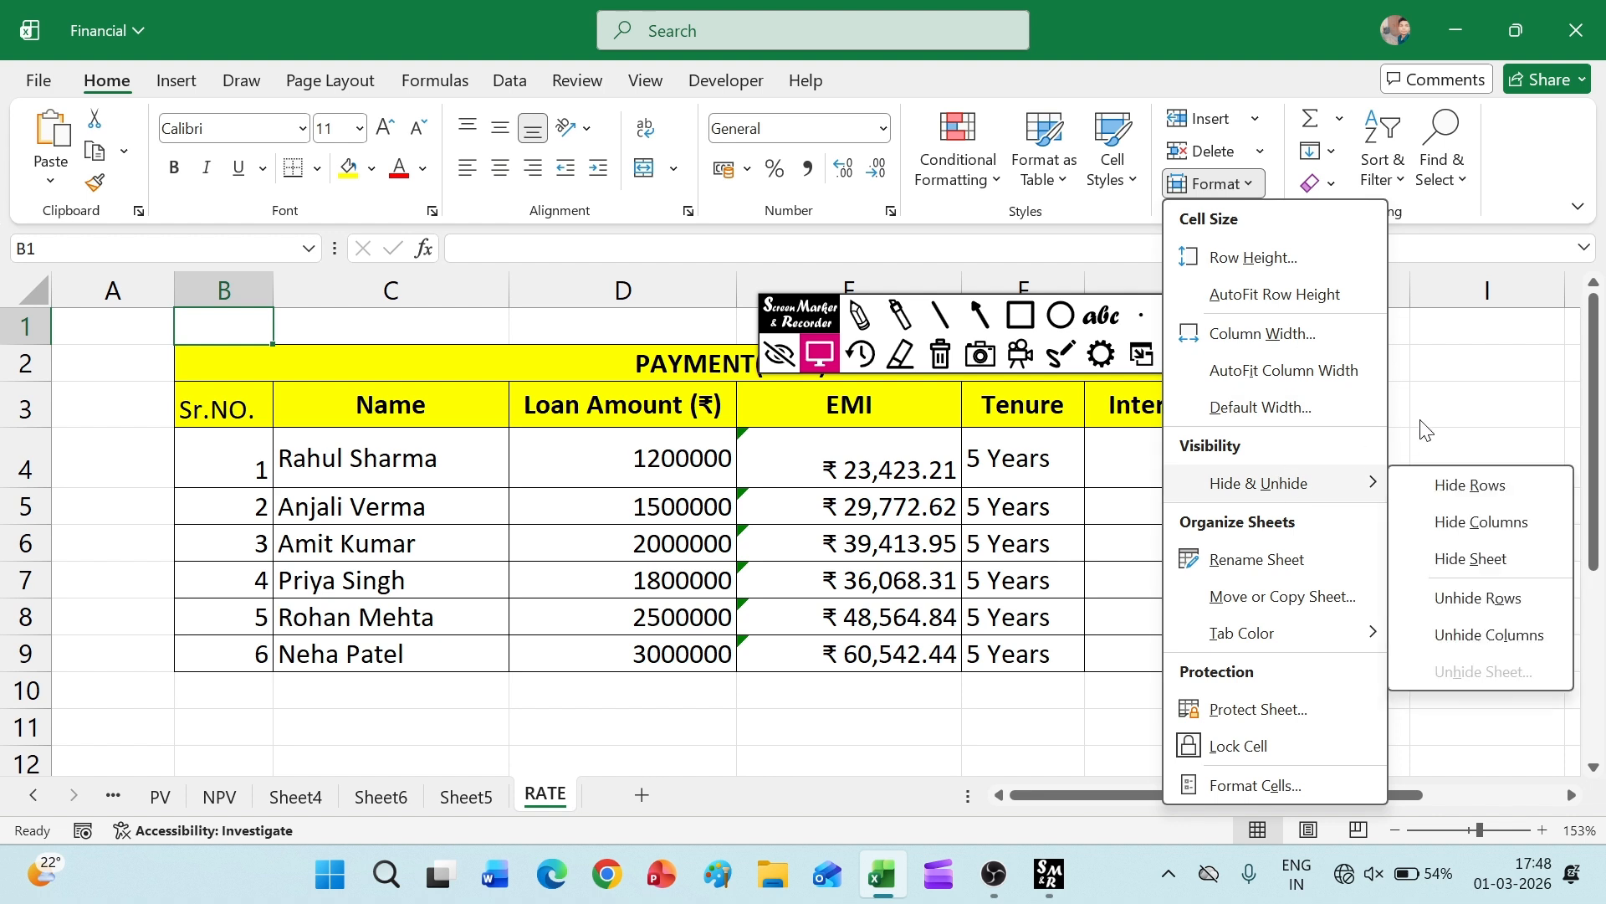
pyautogui.click(1466, 408)
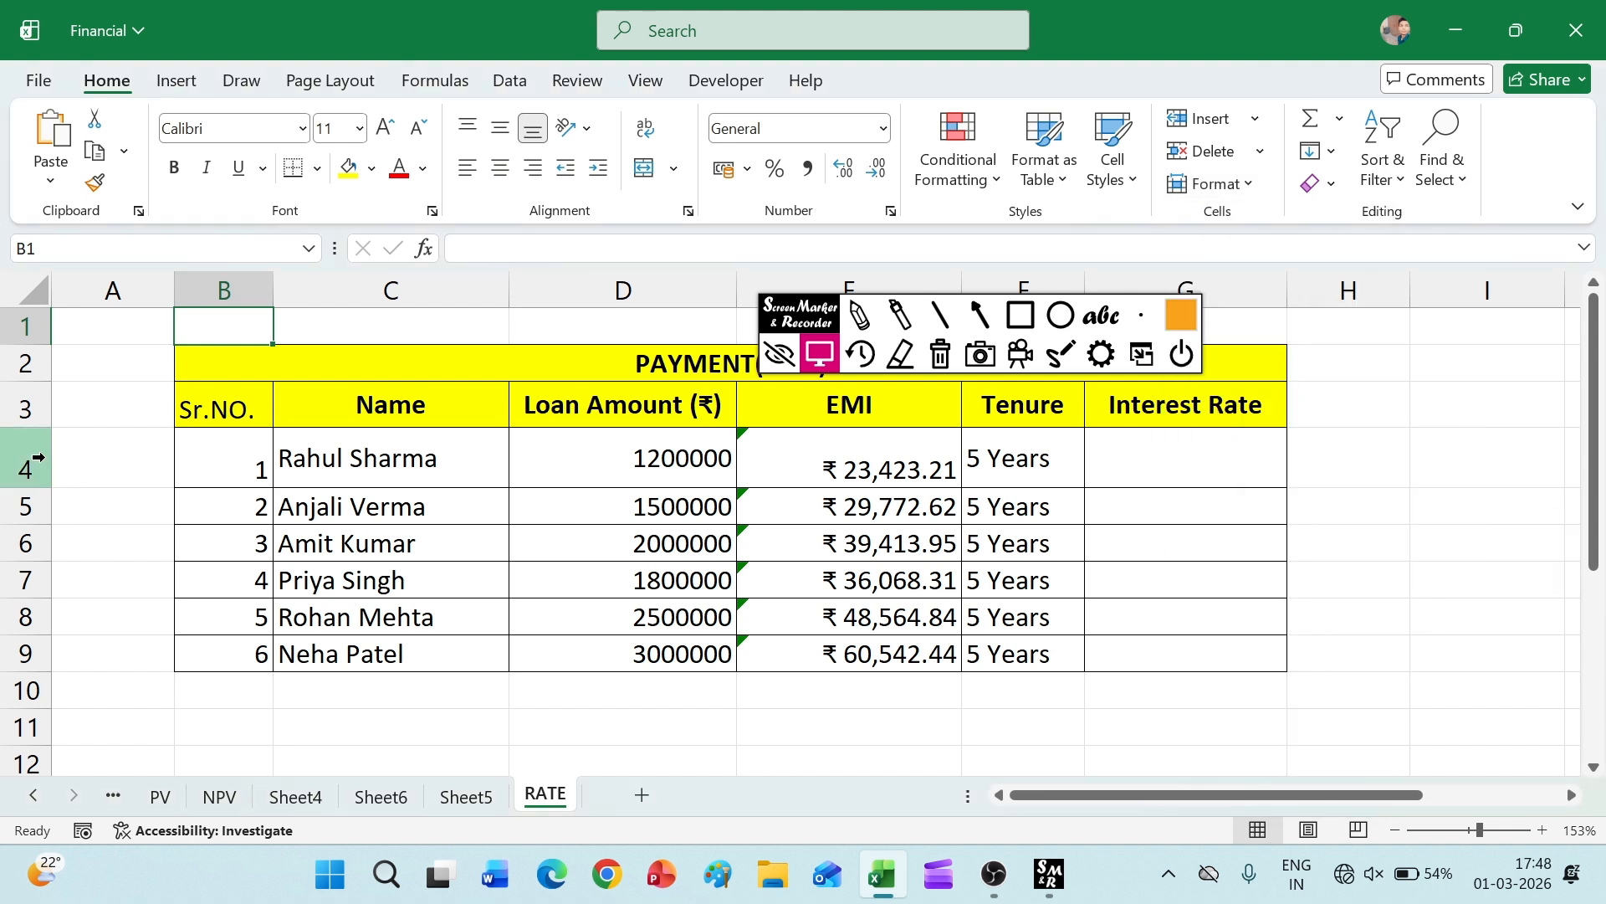
# - Hide rows 4 to 7 of the loan table
pyautogui.moveTo(29, 459); pyautogui.dragTo(39, 580)
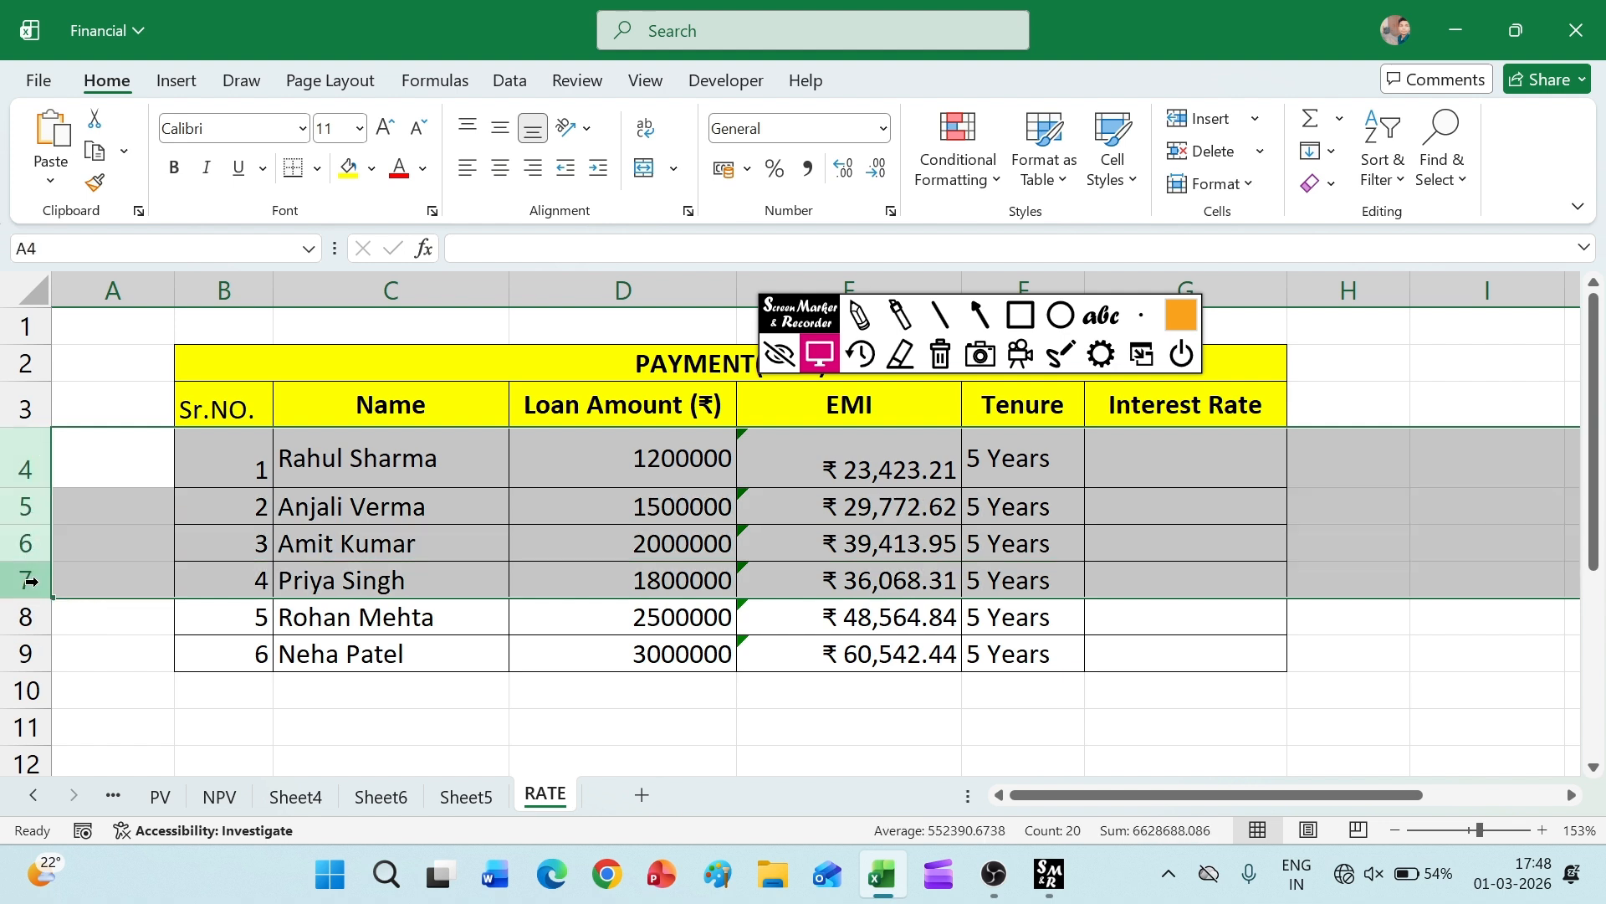
pyautogui.click(1265, 188)
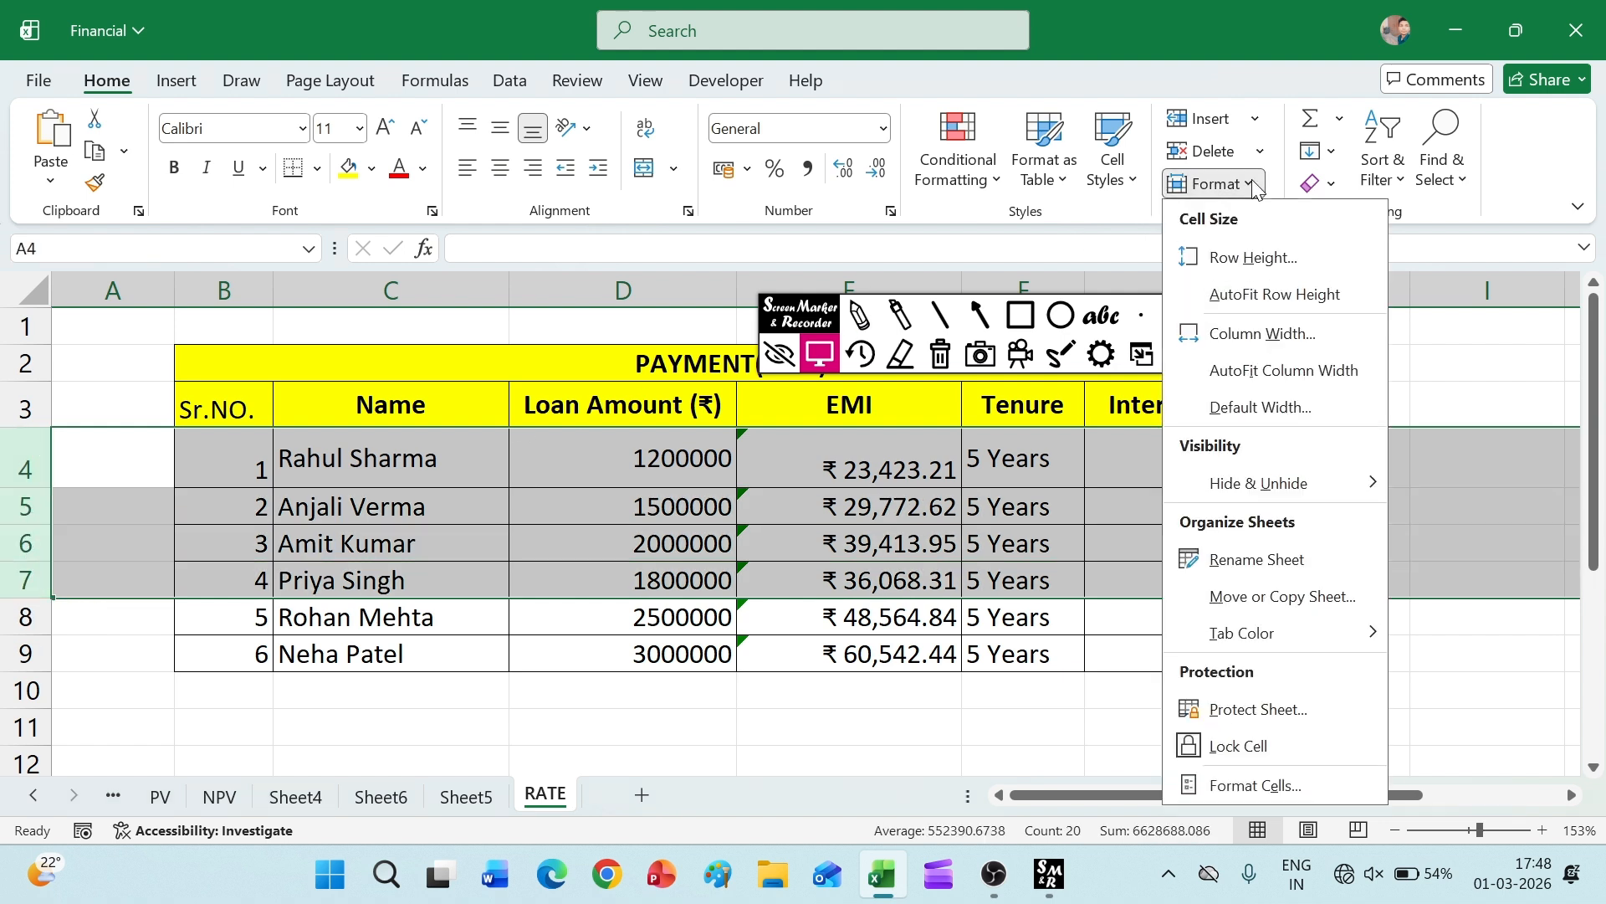
pyautogui.moveTo(1247, 486)
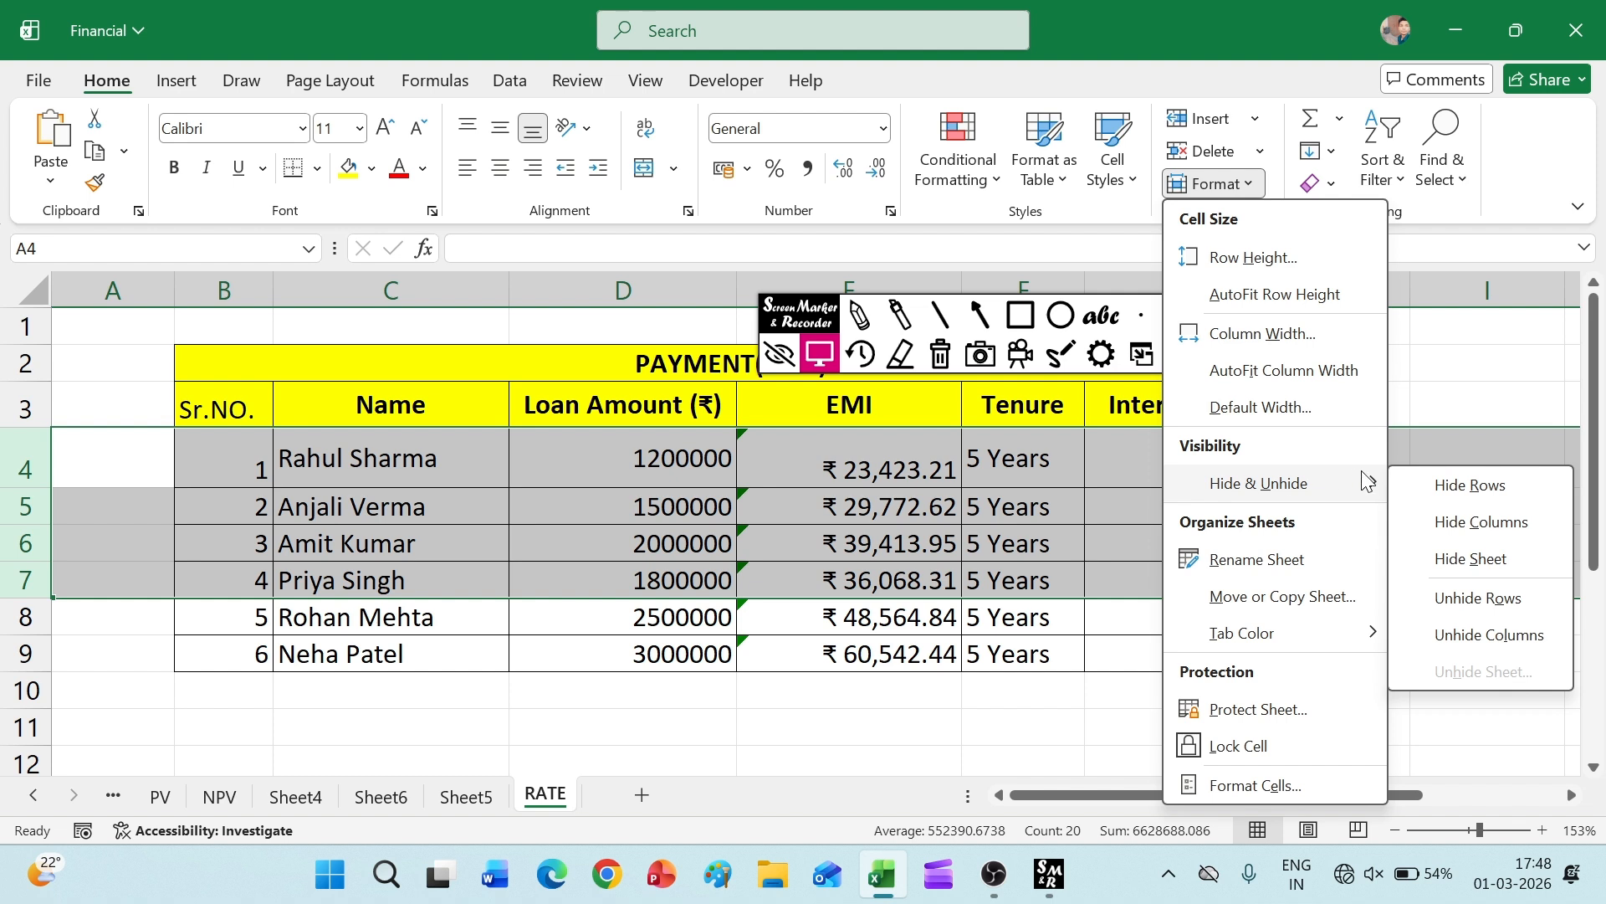
pyautogui.click(1460, 488)
pyautogui.click(1370, 536)
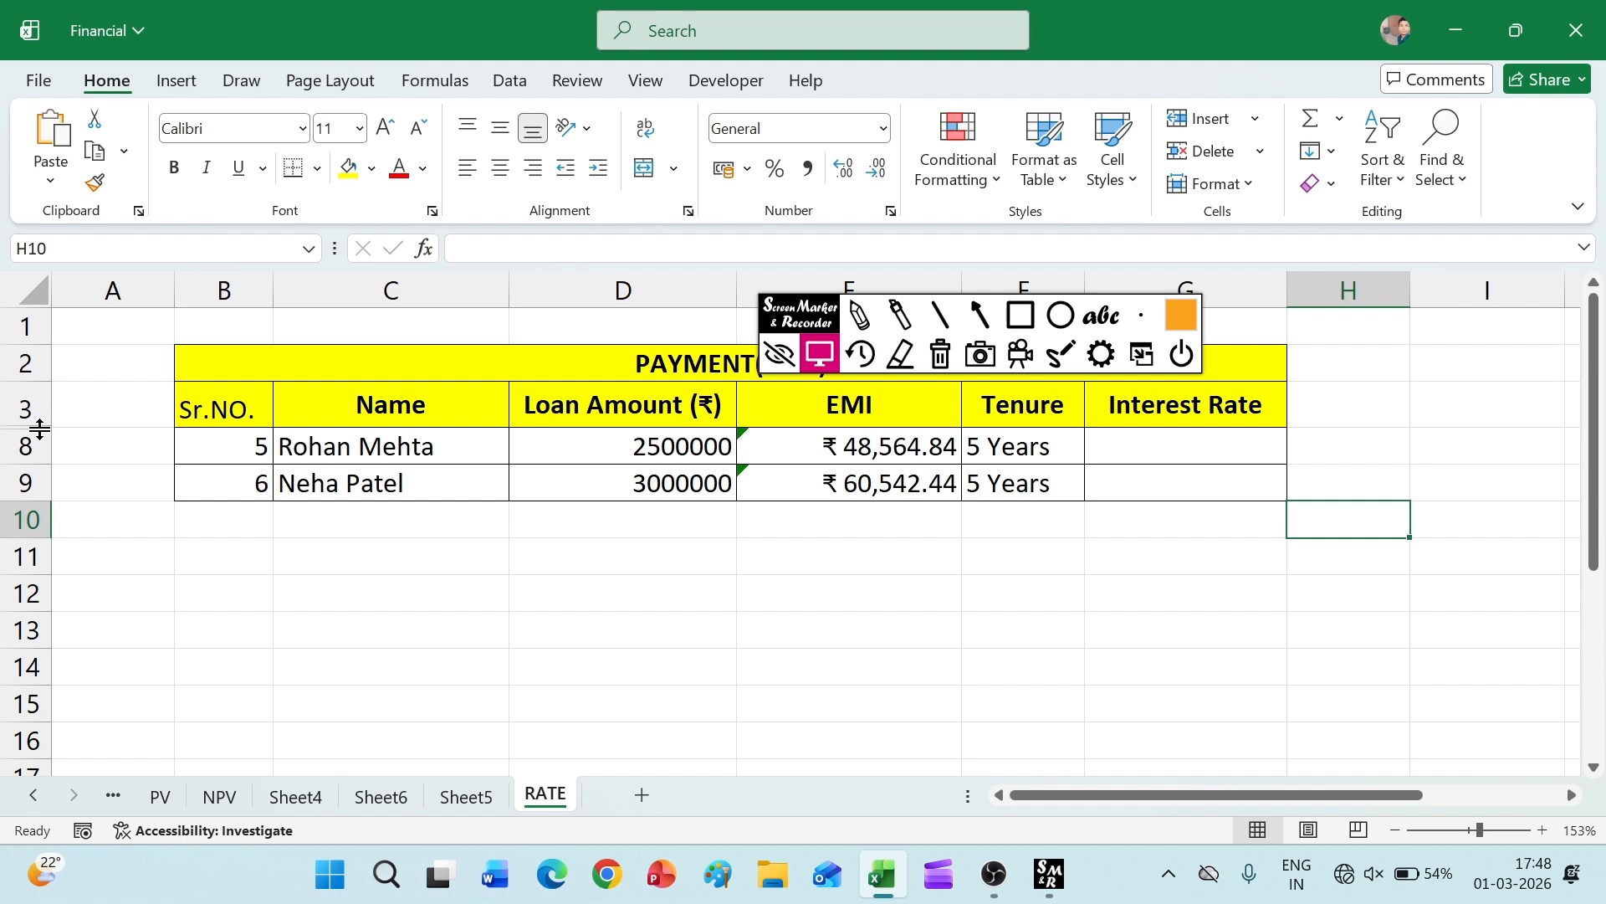
# - Try to unhide the rows with only the empty cell B12 selected
pyautogui.click(208, 589)
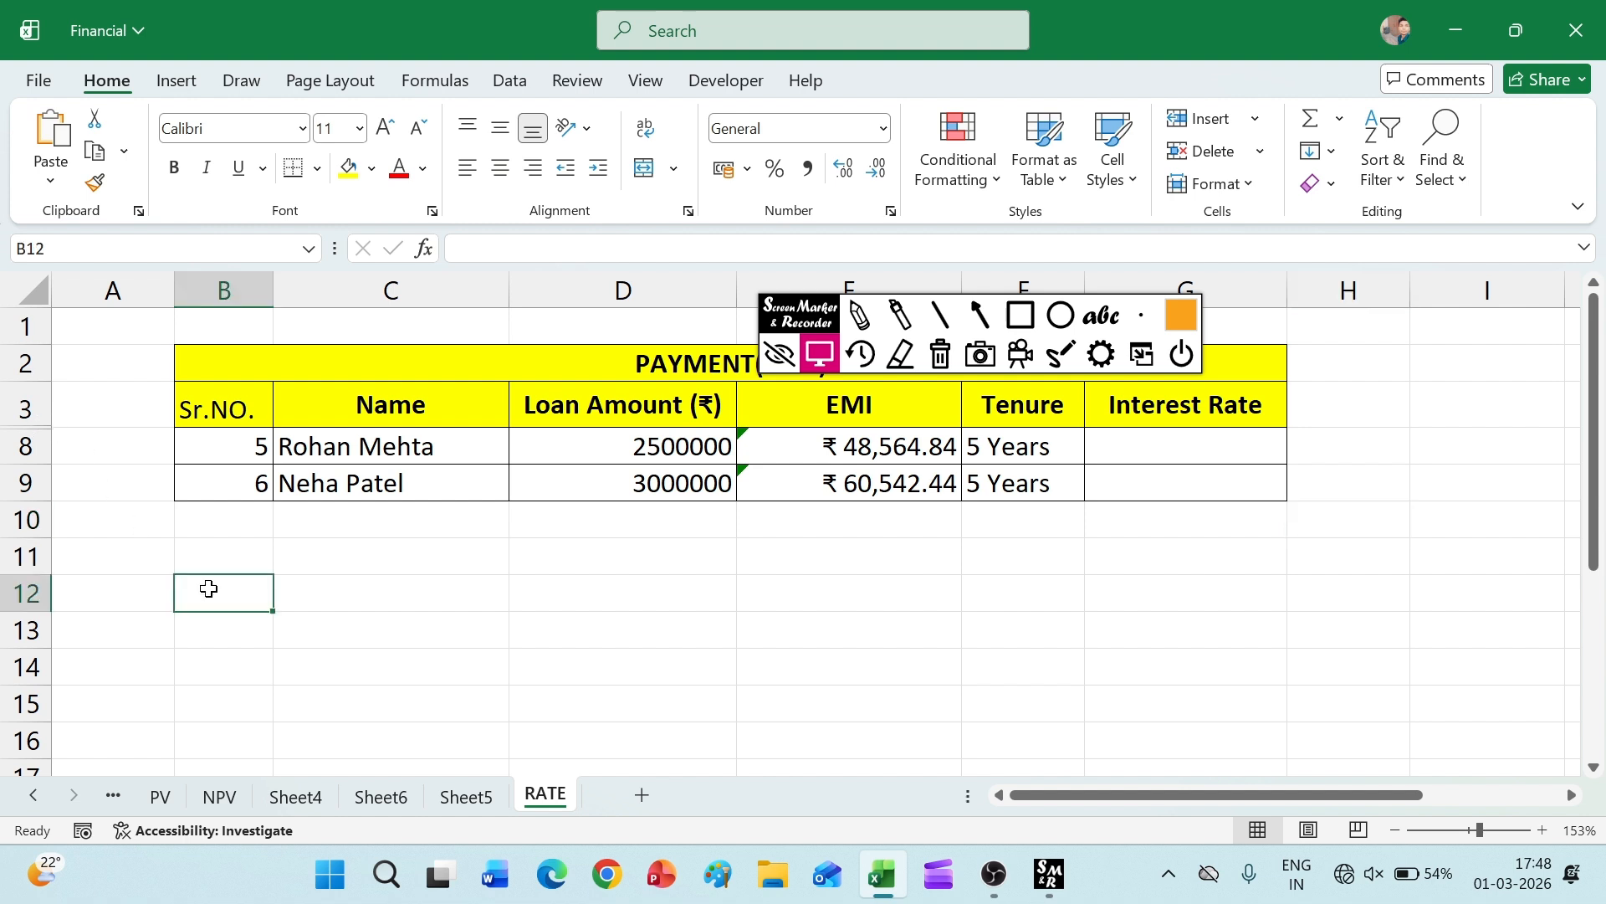
pyautogui.click(1217, 183)
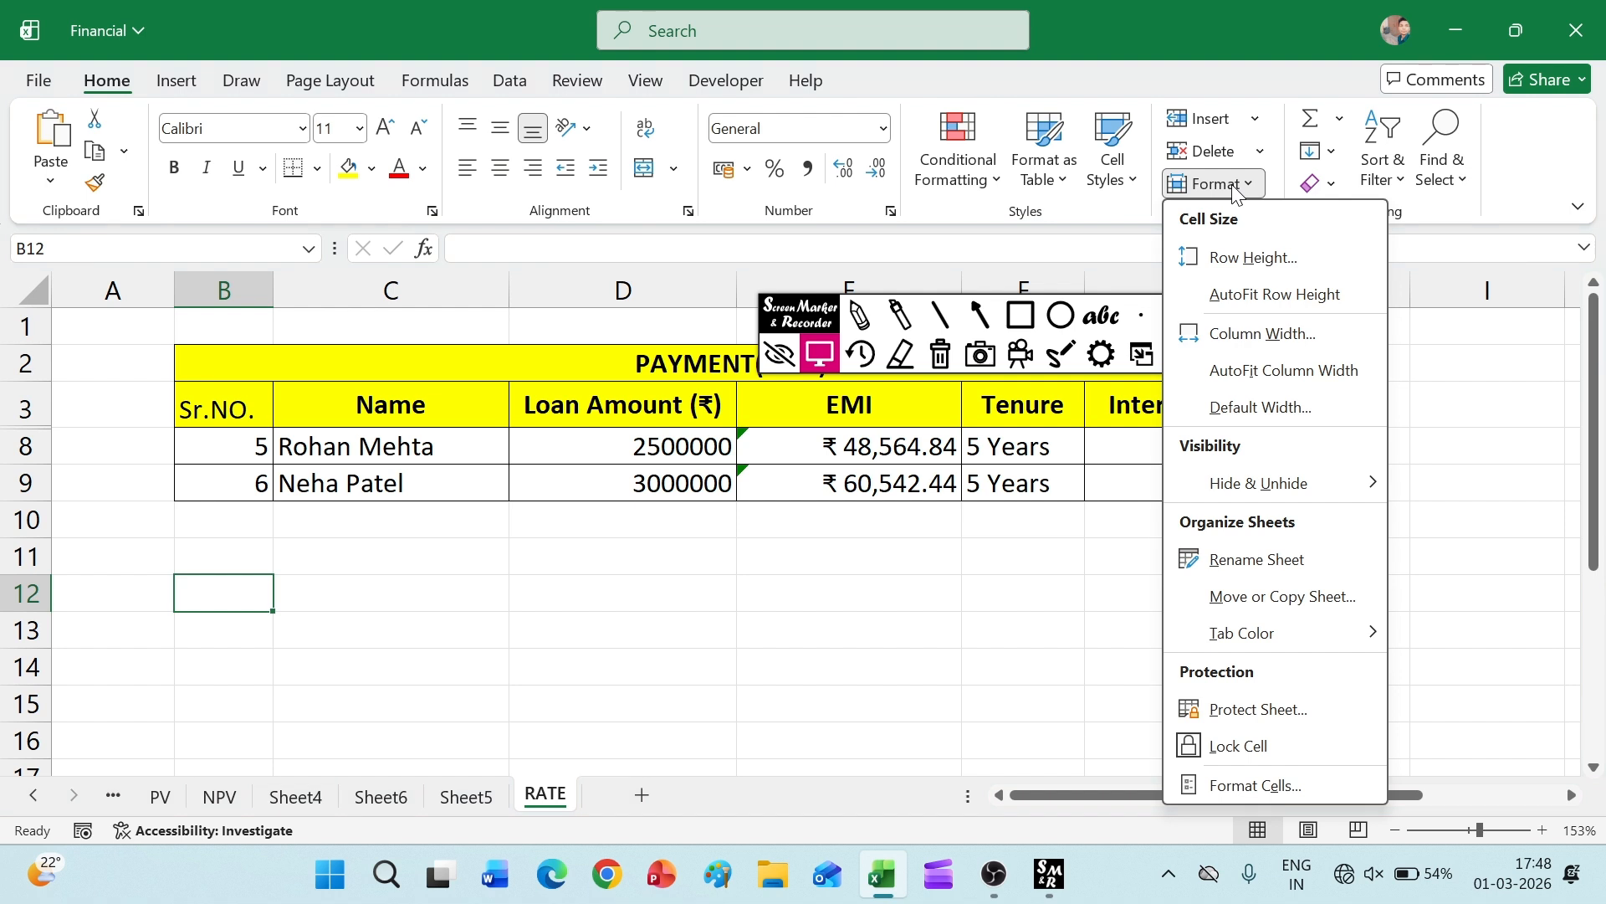
pyautogui.moveTo(1268, 477)
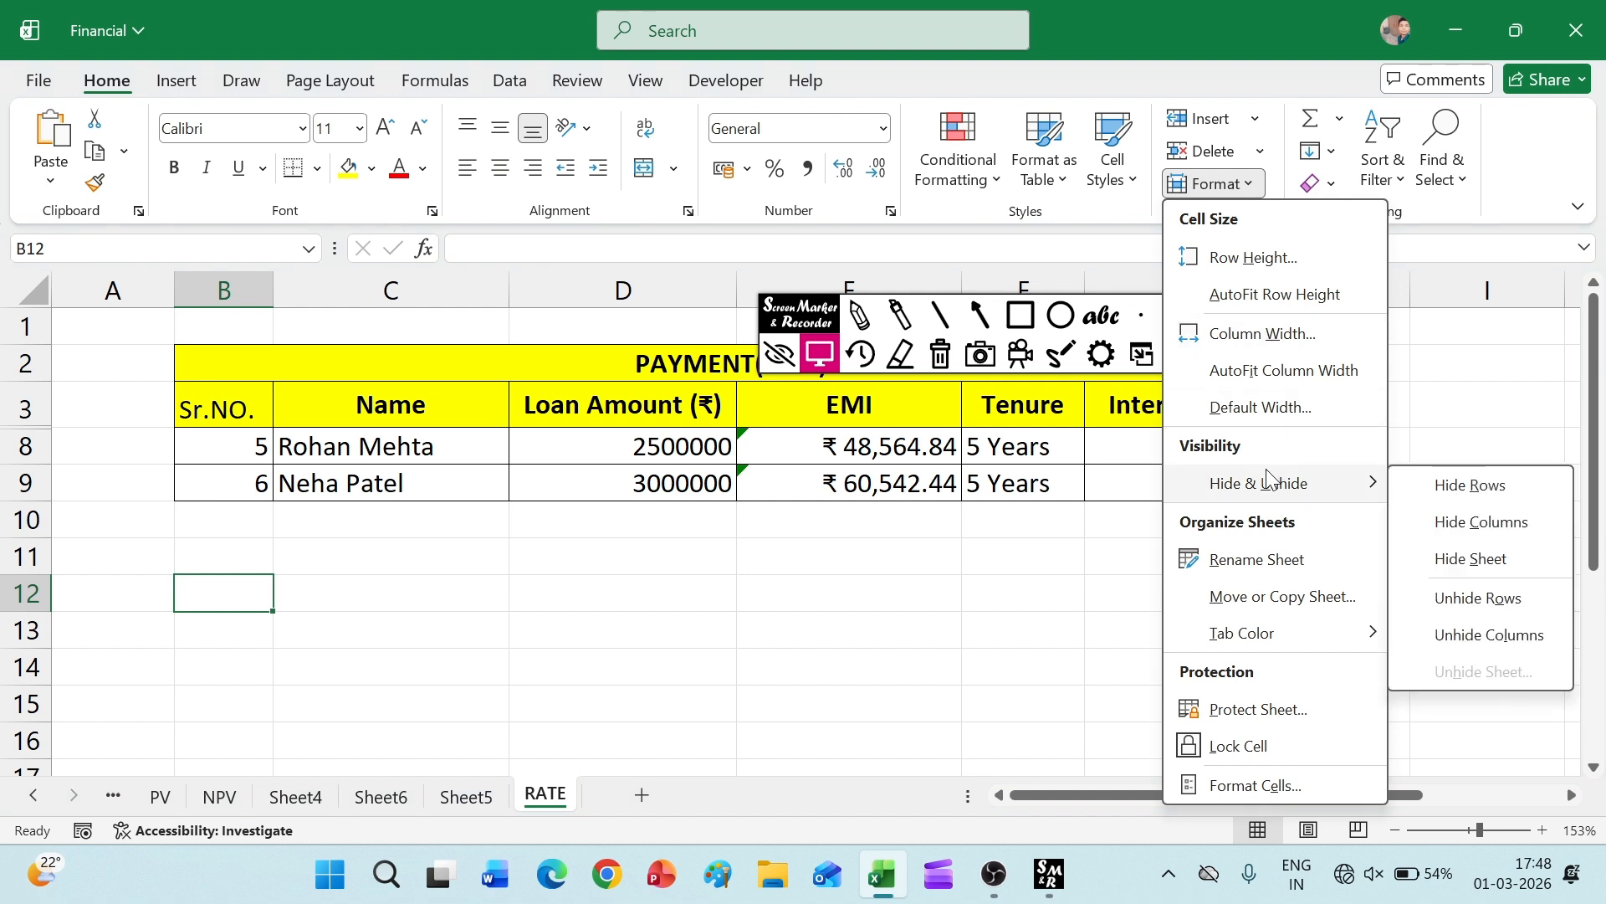
pyautogui.click(1481, 599)
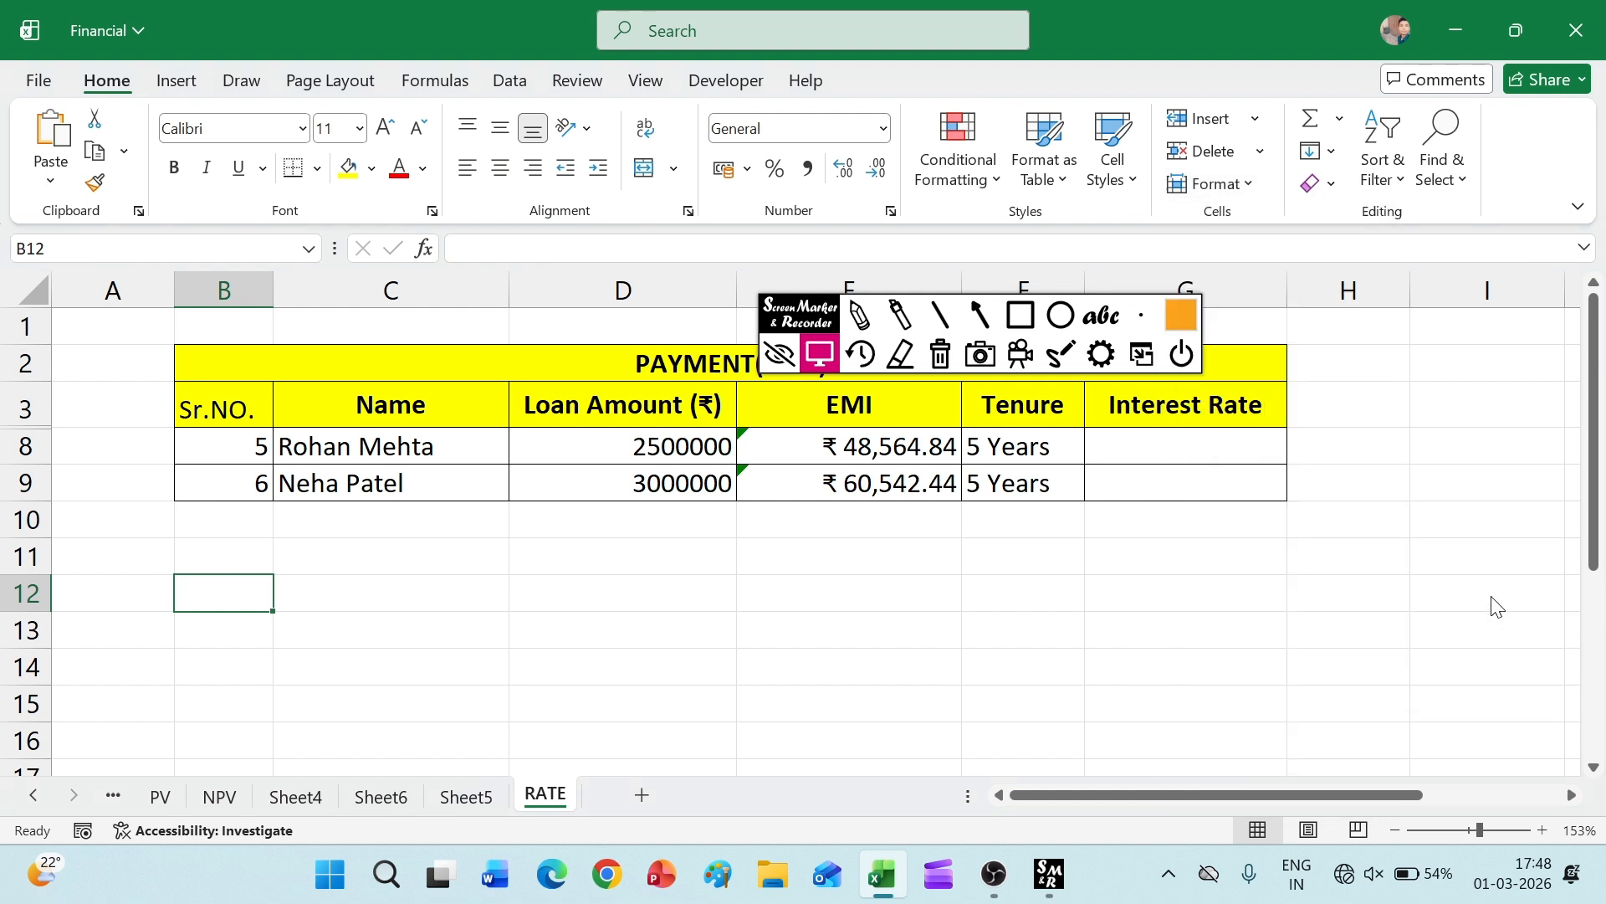
# - Select the entire RATE sheet and unhide its hidden rows
pyautogui.click(506, 631)
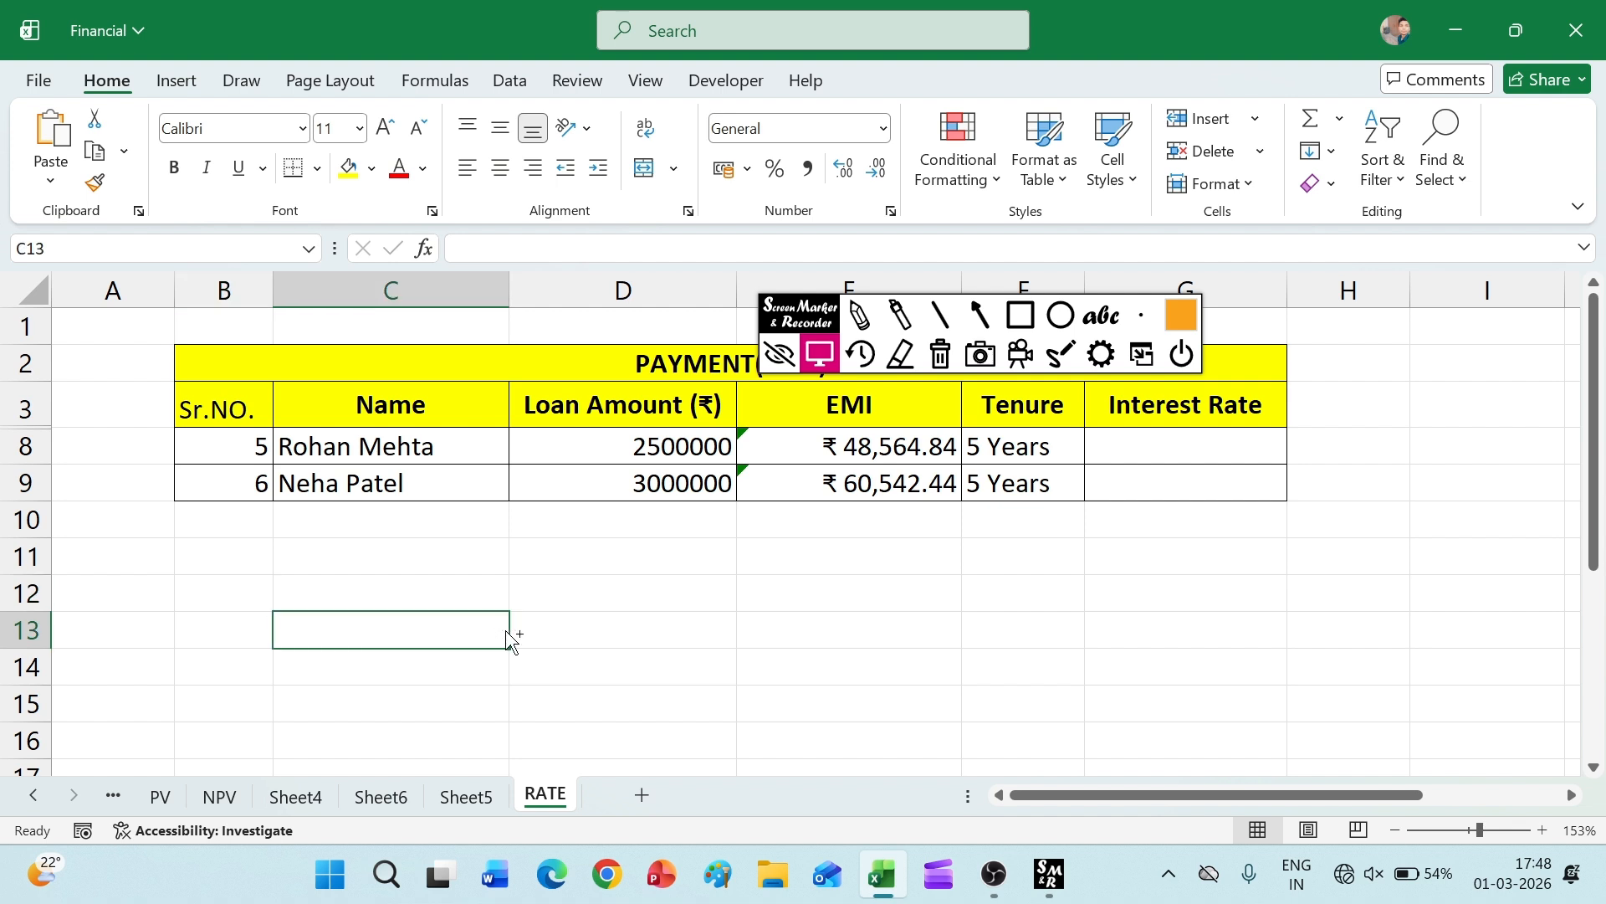
pyautogui.hotkey('ctrl', 'a')
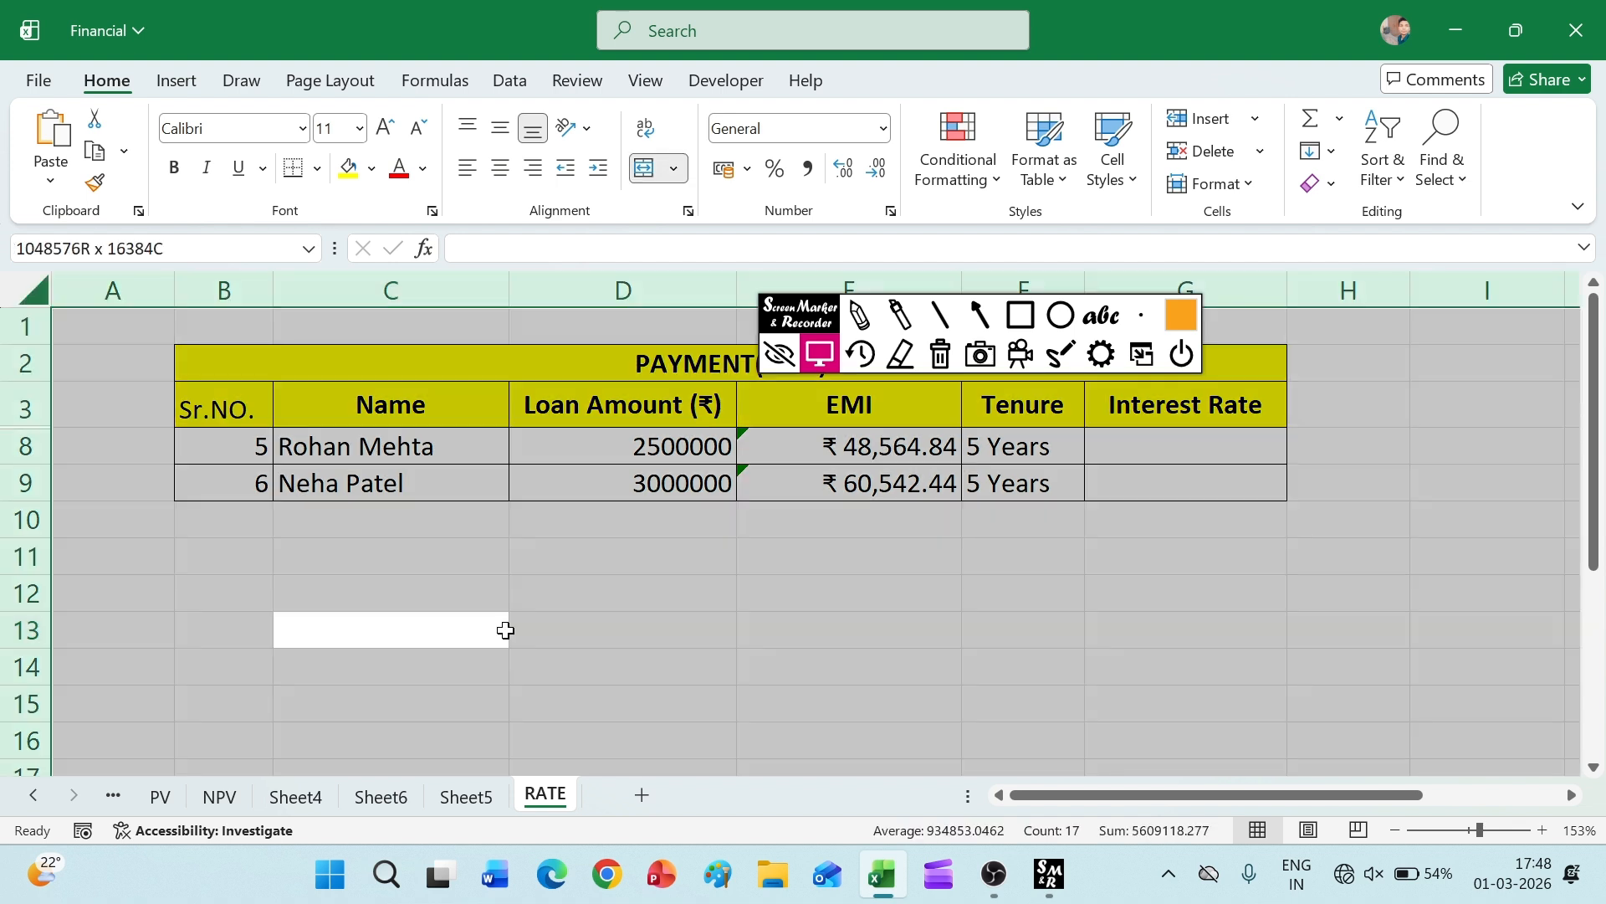
pyautogui.click(1237, 185)
pyautogui.moveTo(1274, 493)
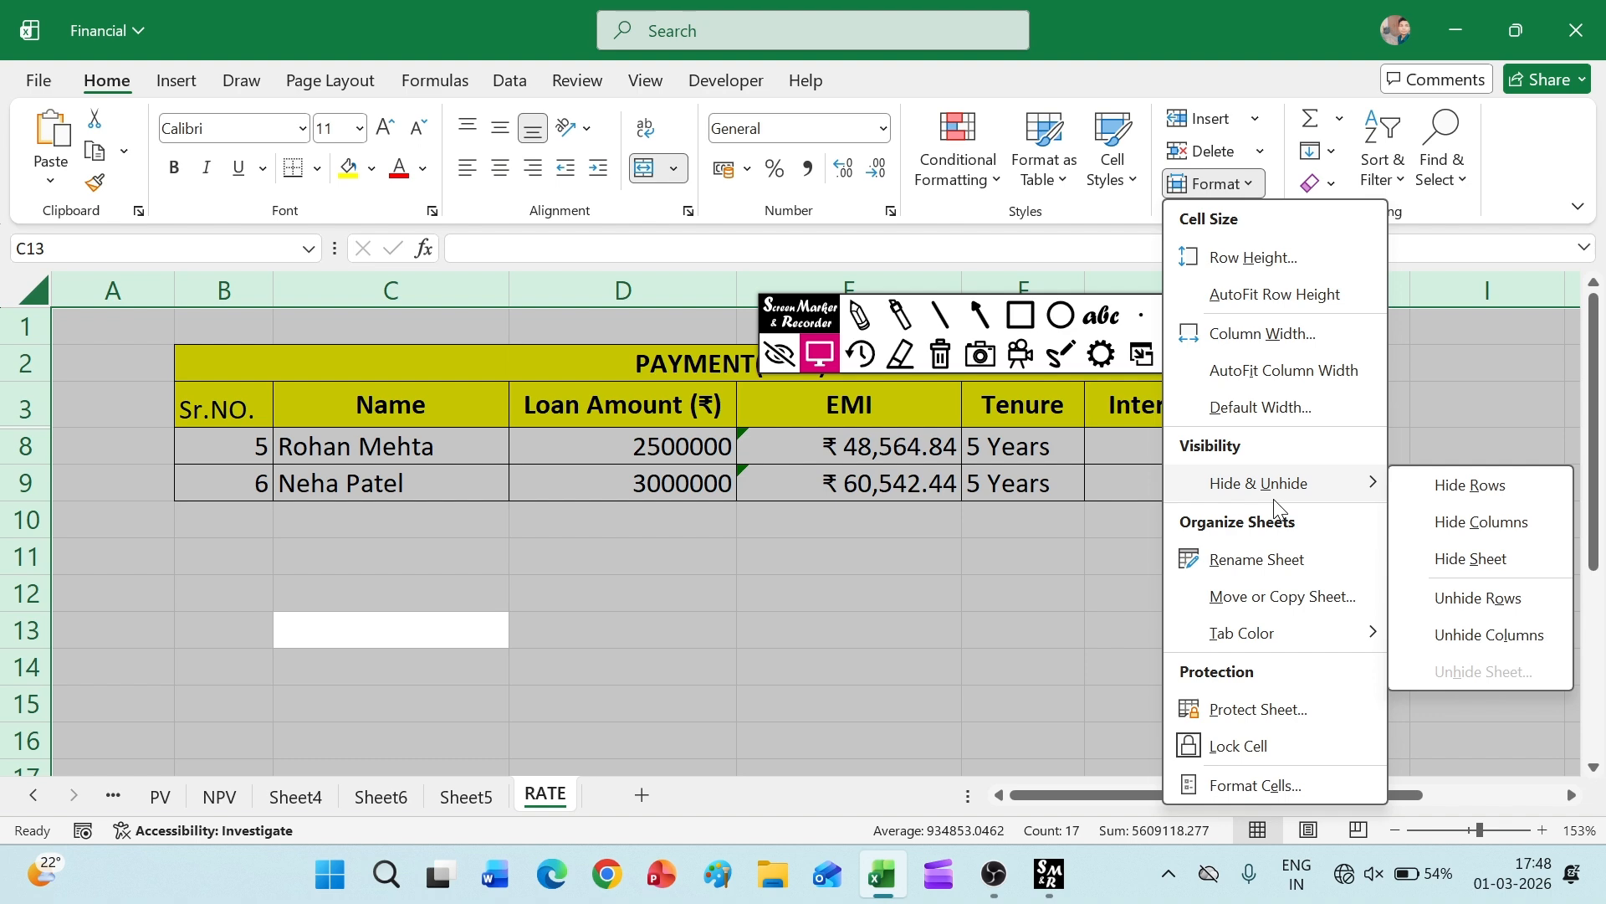
pyautogui.click(1450, 596)
pyautogui.click(1398, 585)
pyautogui.scroll(2, 1398, 585)
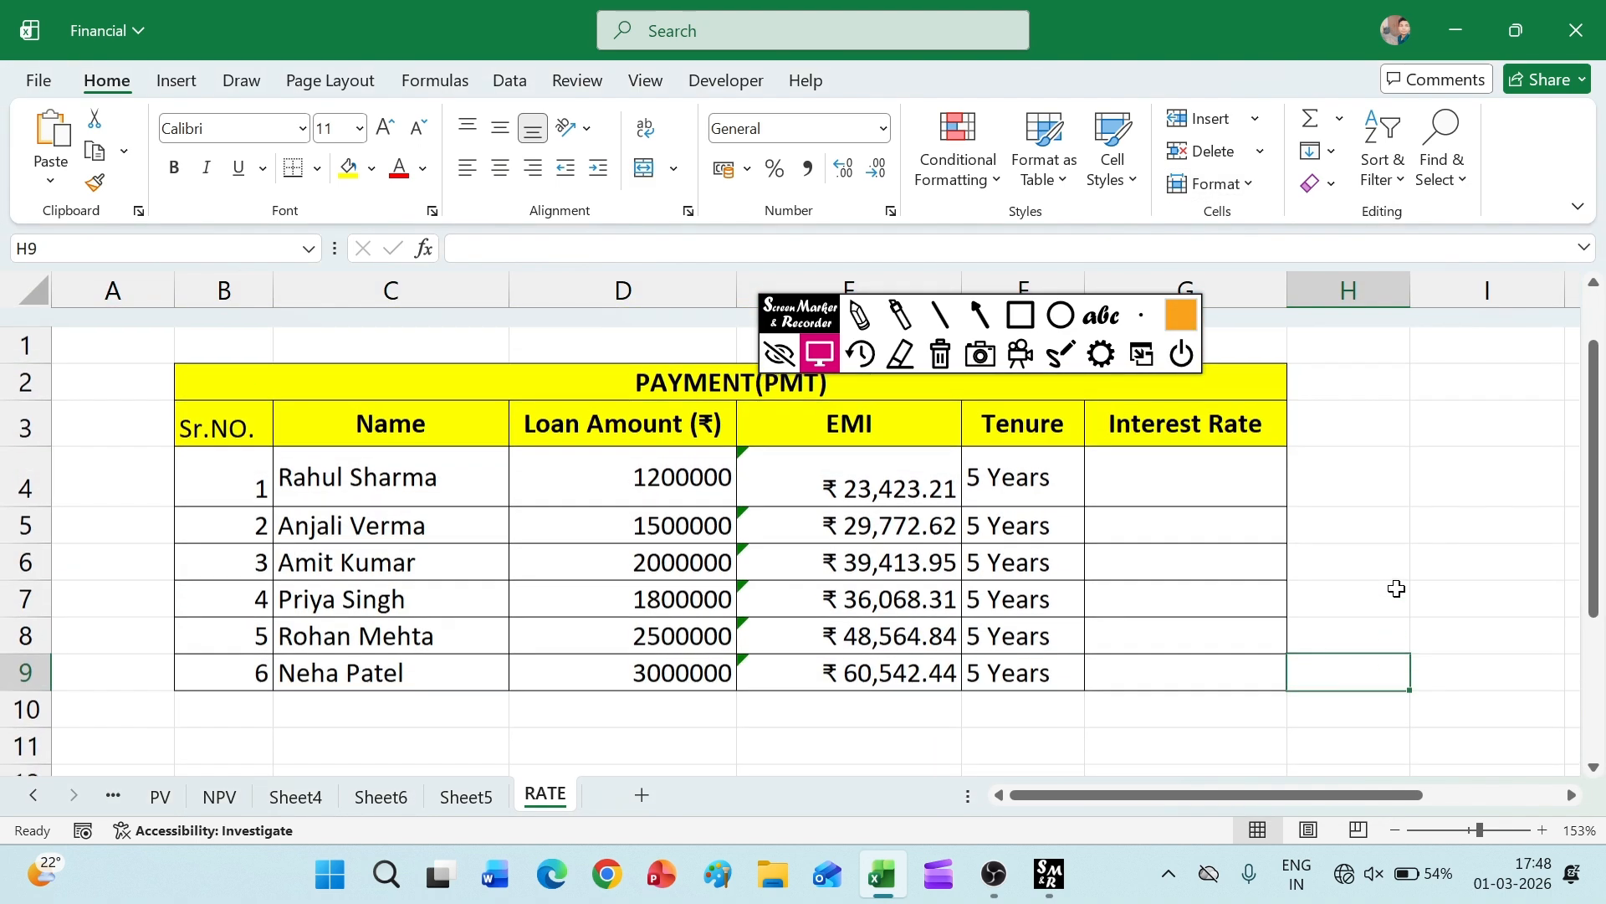
# - Hide column C, which holds the names in the loan table
pyautogui.click(328, 285)
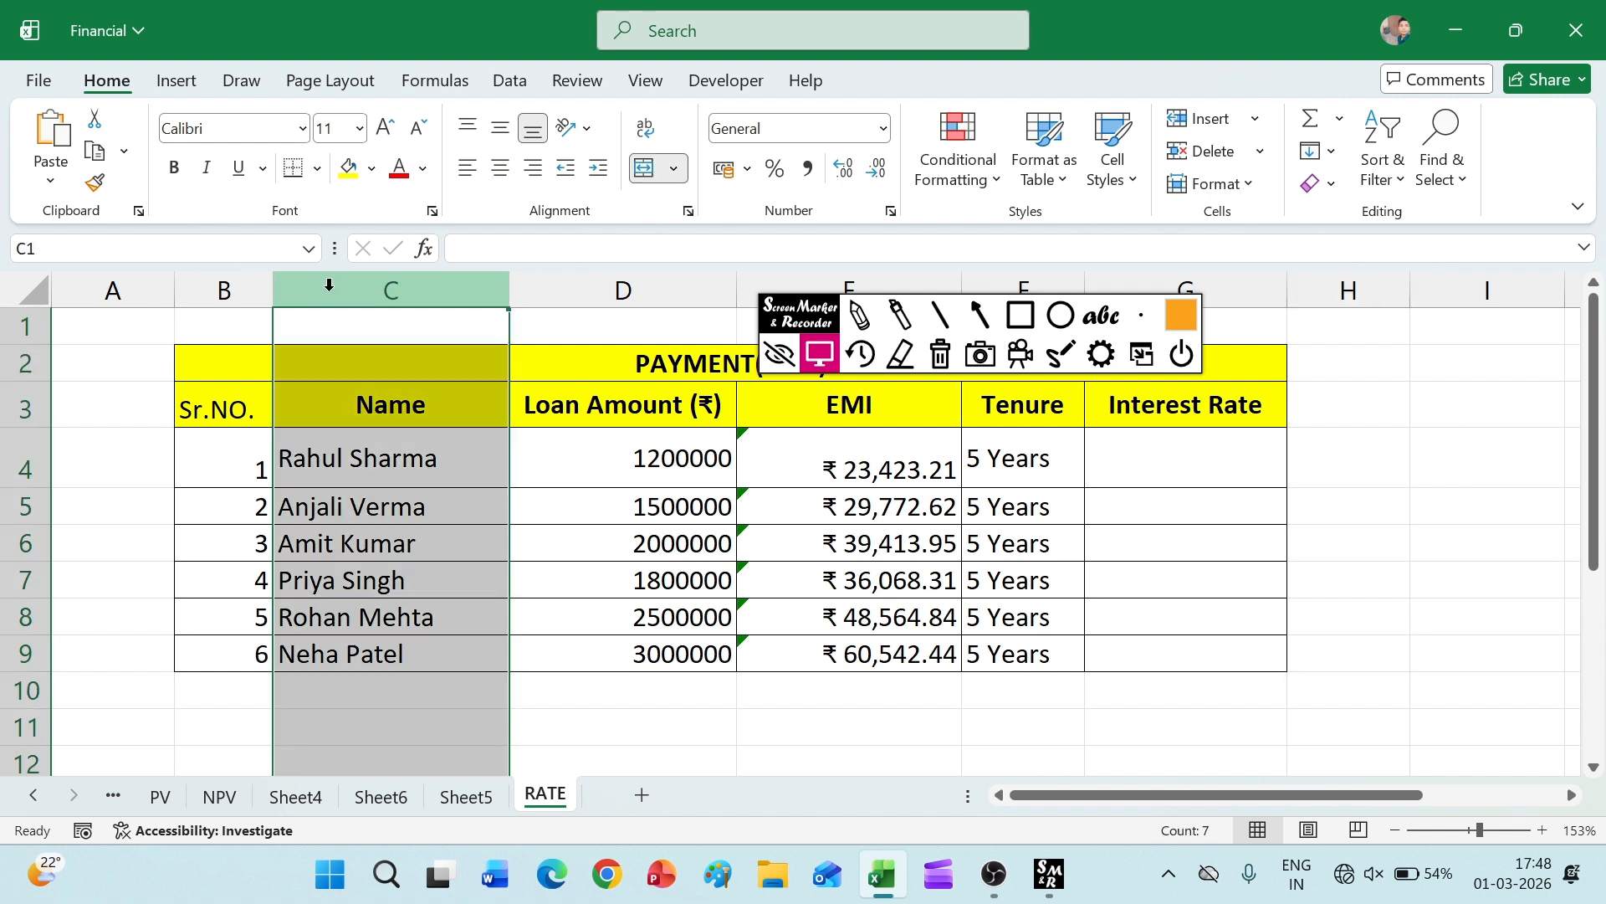
pyautogui.click(1251, 186)
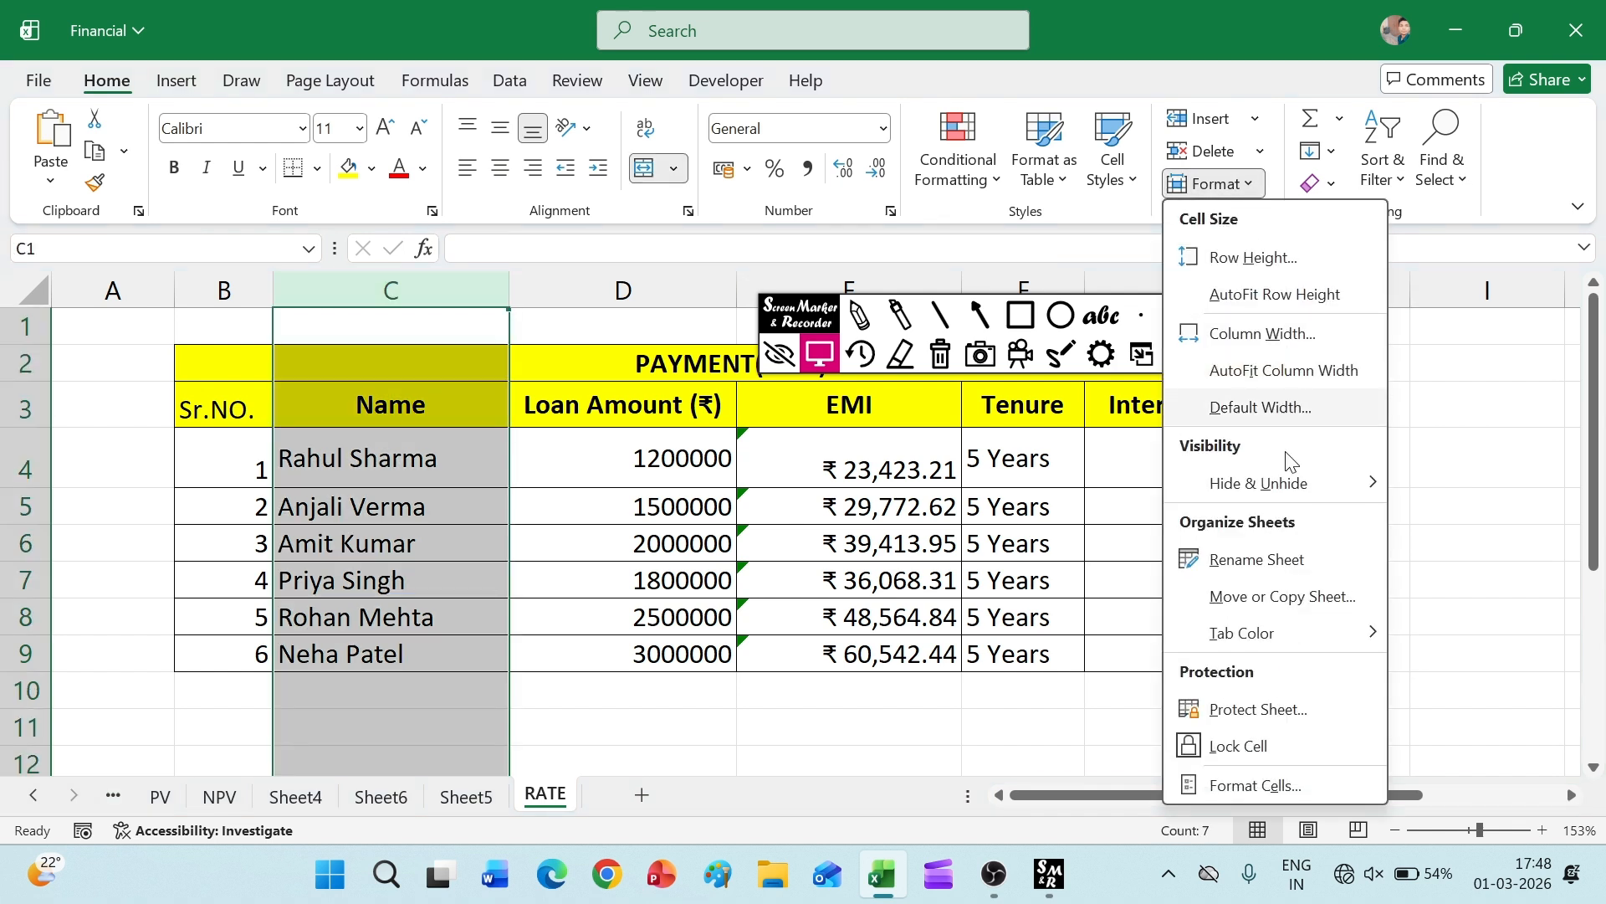
pyautogui.moveTo(1280, 484)
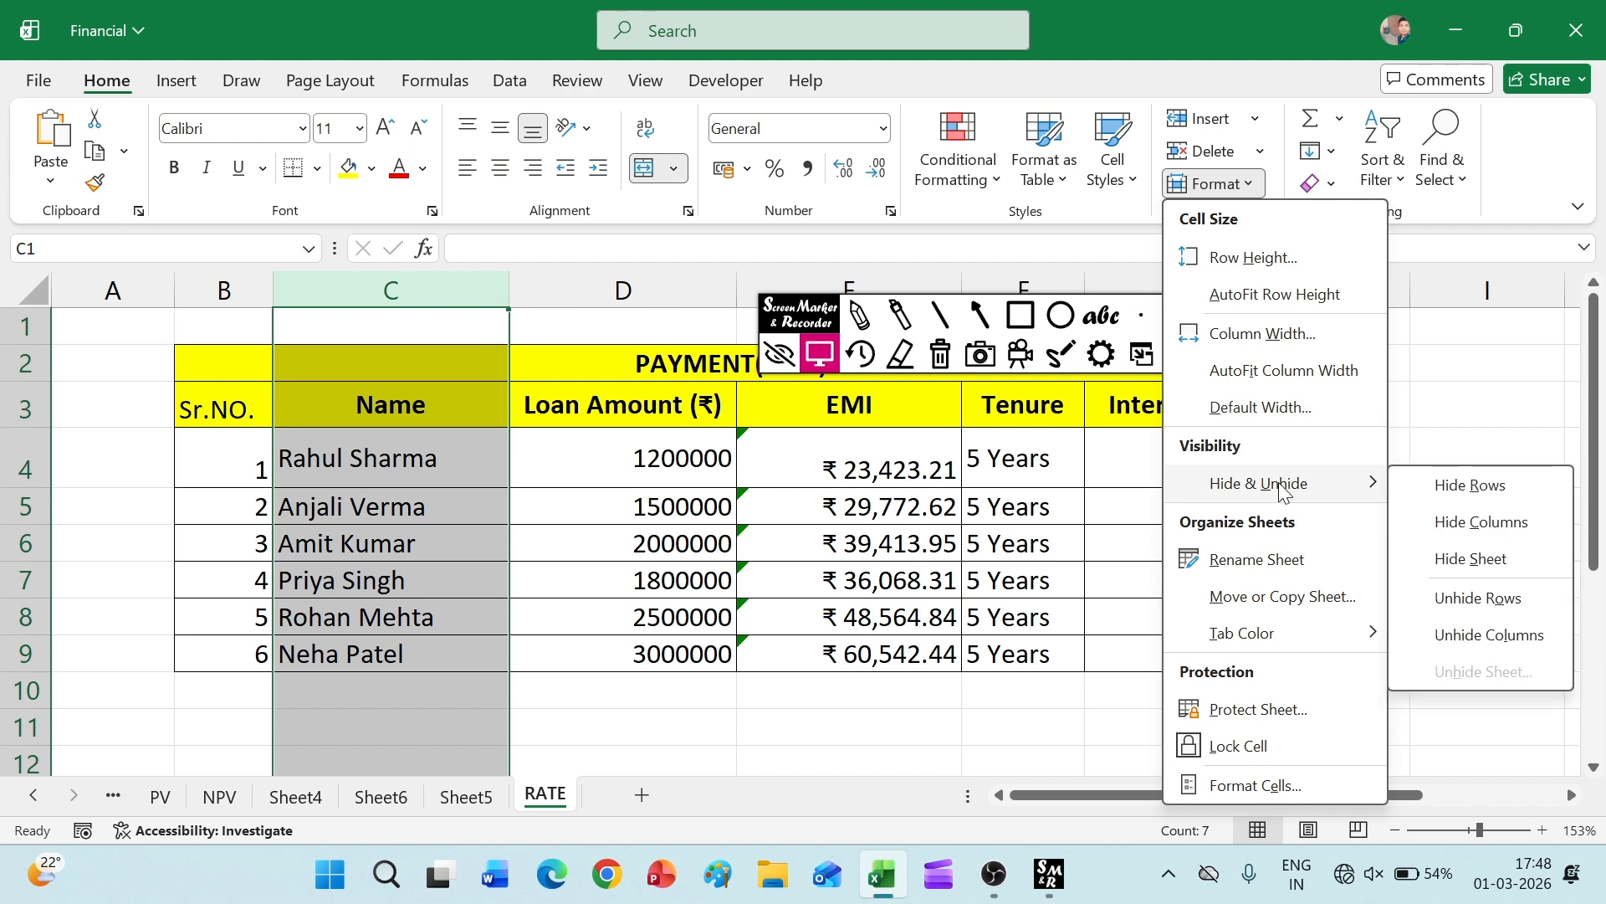
pyautogui.click(1482, 522)
pyautogui.click(1326, 554)
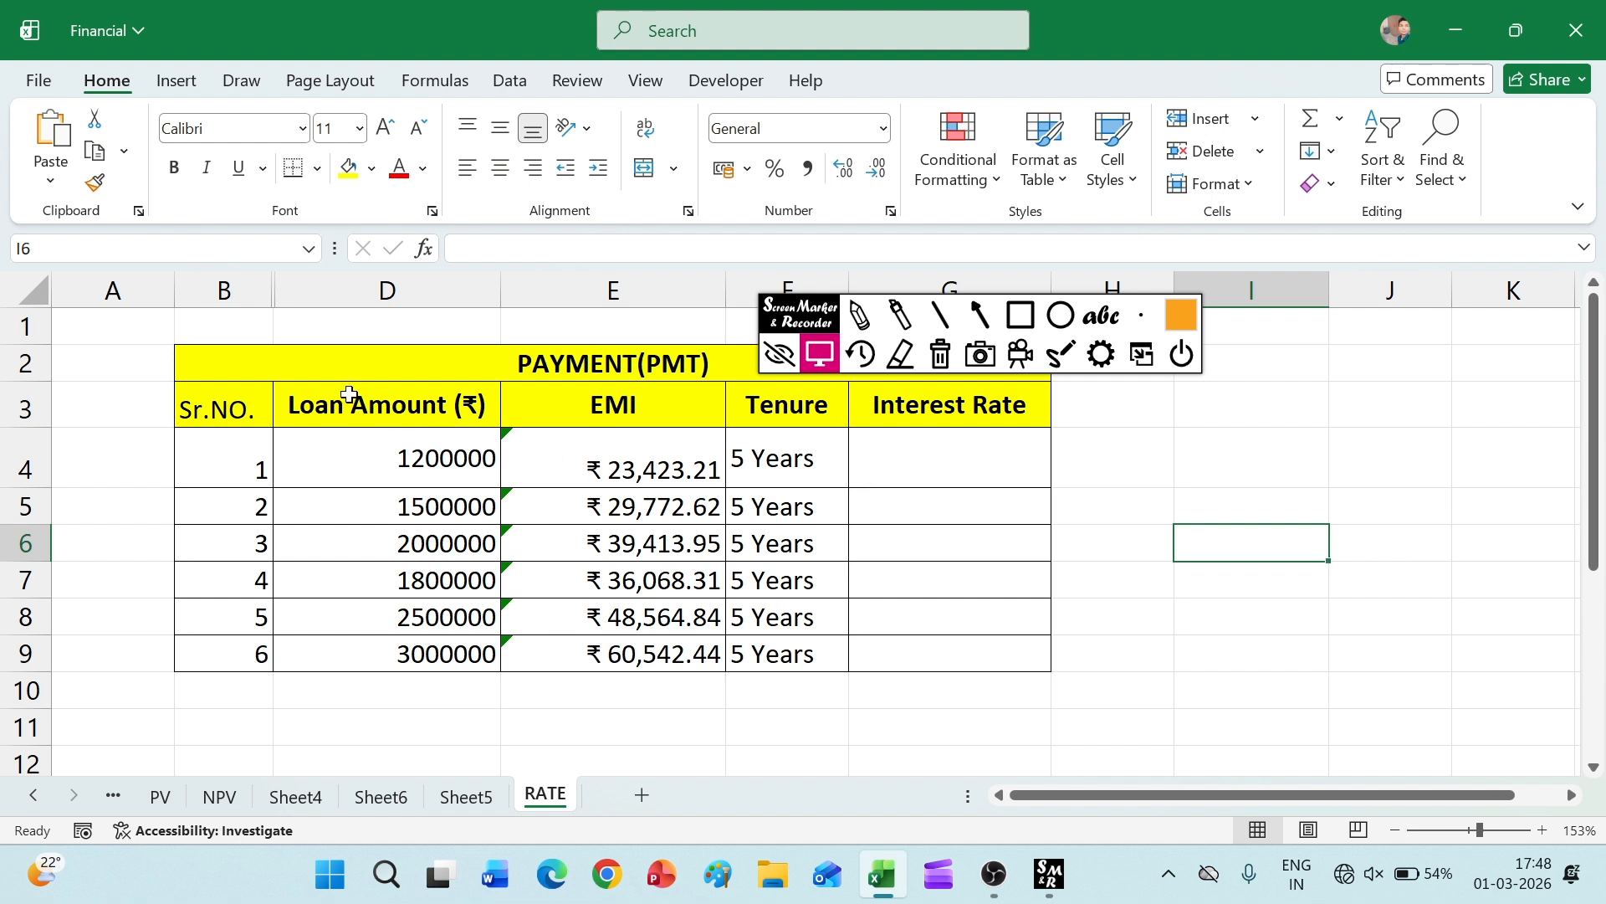
# - Select the entire RATE sheet and unhide its hidden column
pyautogui.click(1195, 479)
pyautogui.hotkey('ctrl', 'a')
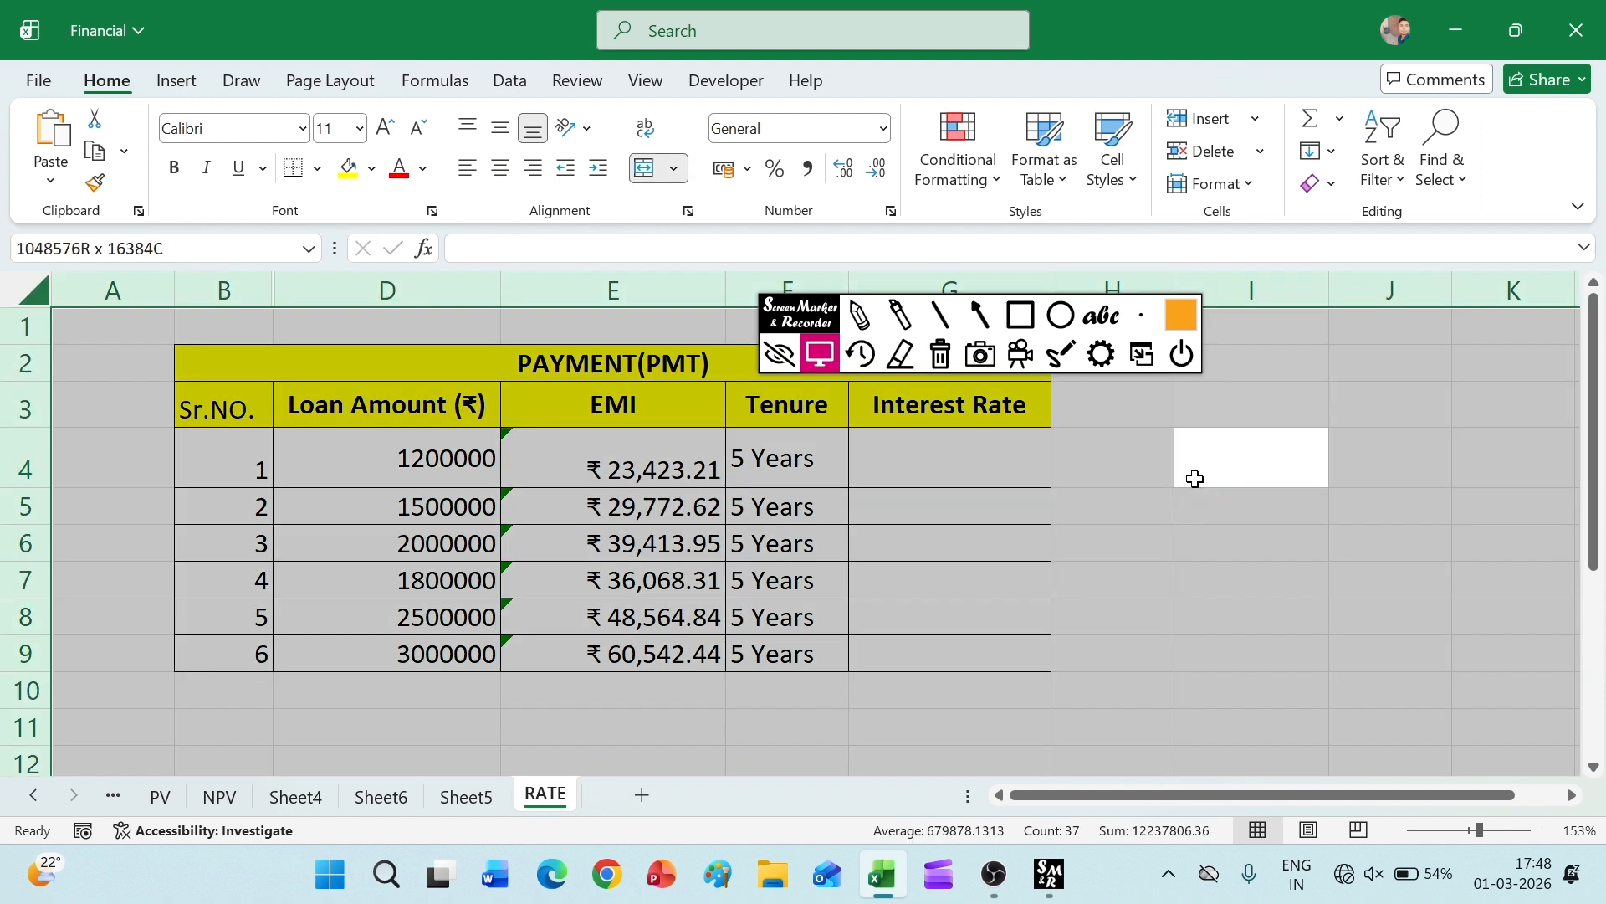
pyautogui.click(1237, 191)
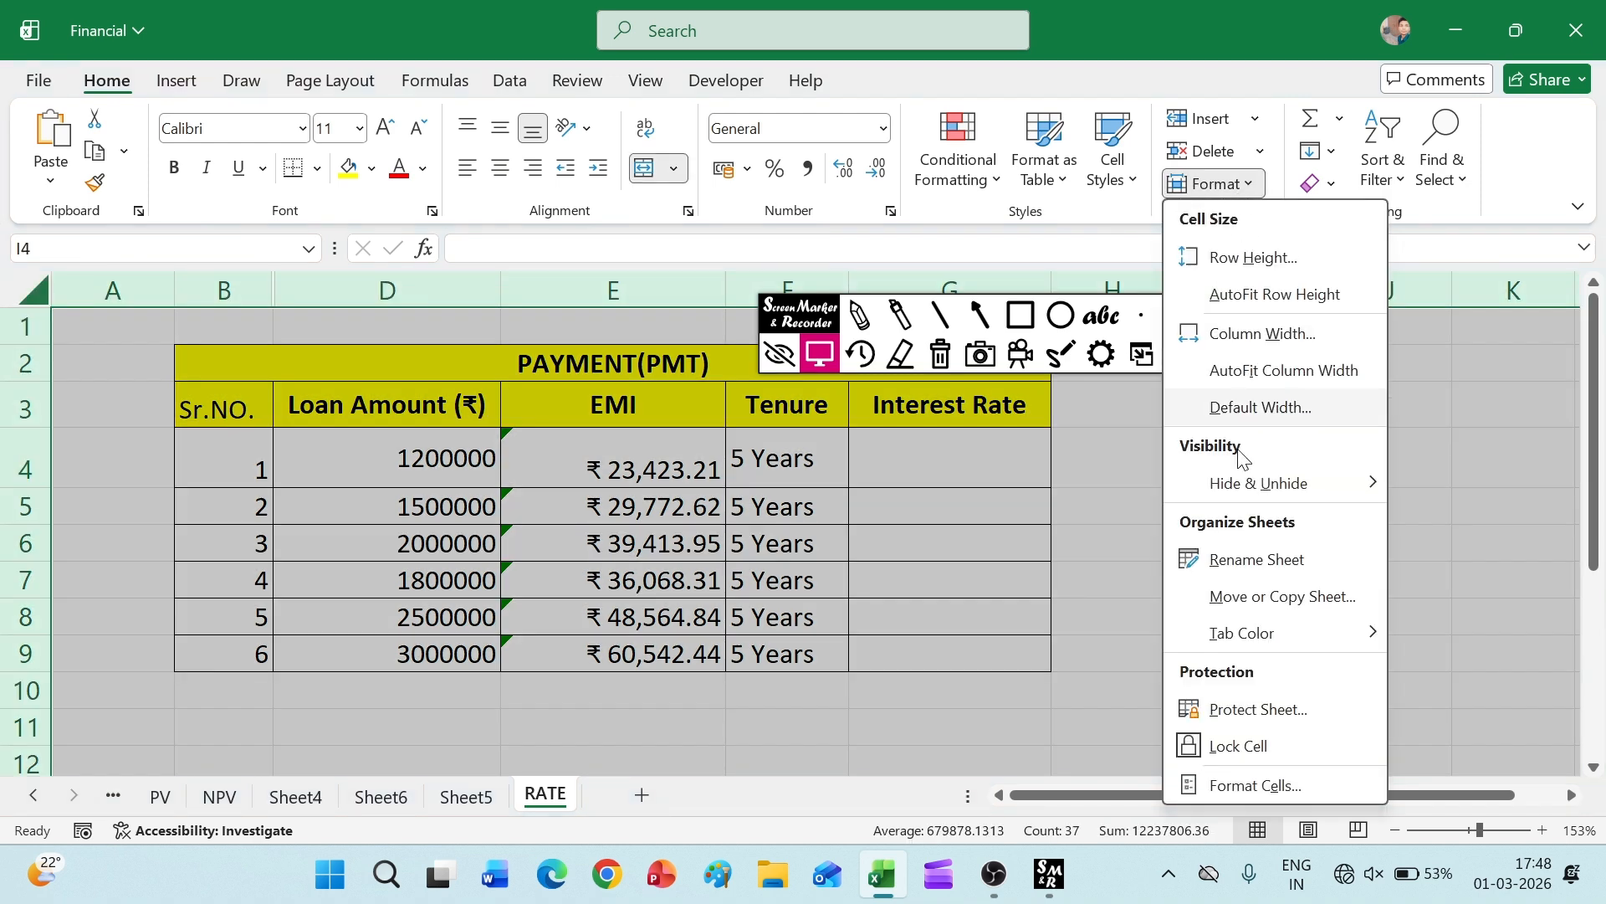
pyautogui.moveTo(1268, 490)
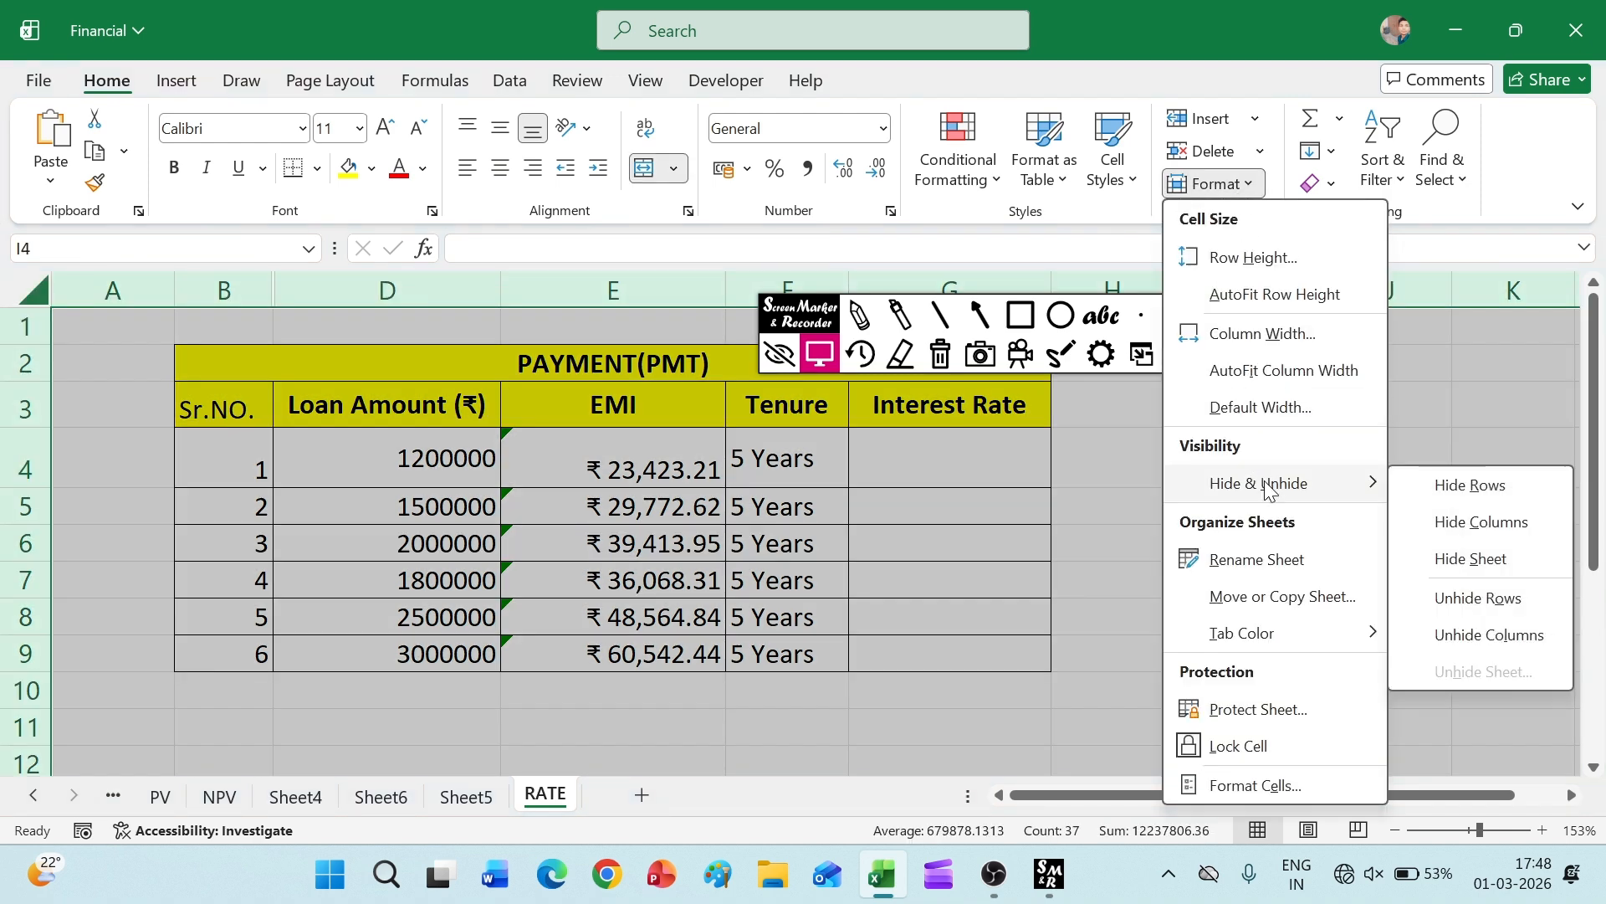
pyautogui.click(1530, 643)
pyautogui.click(1463, 538)
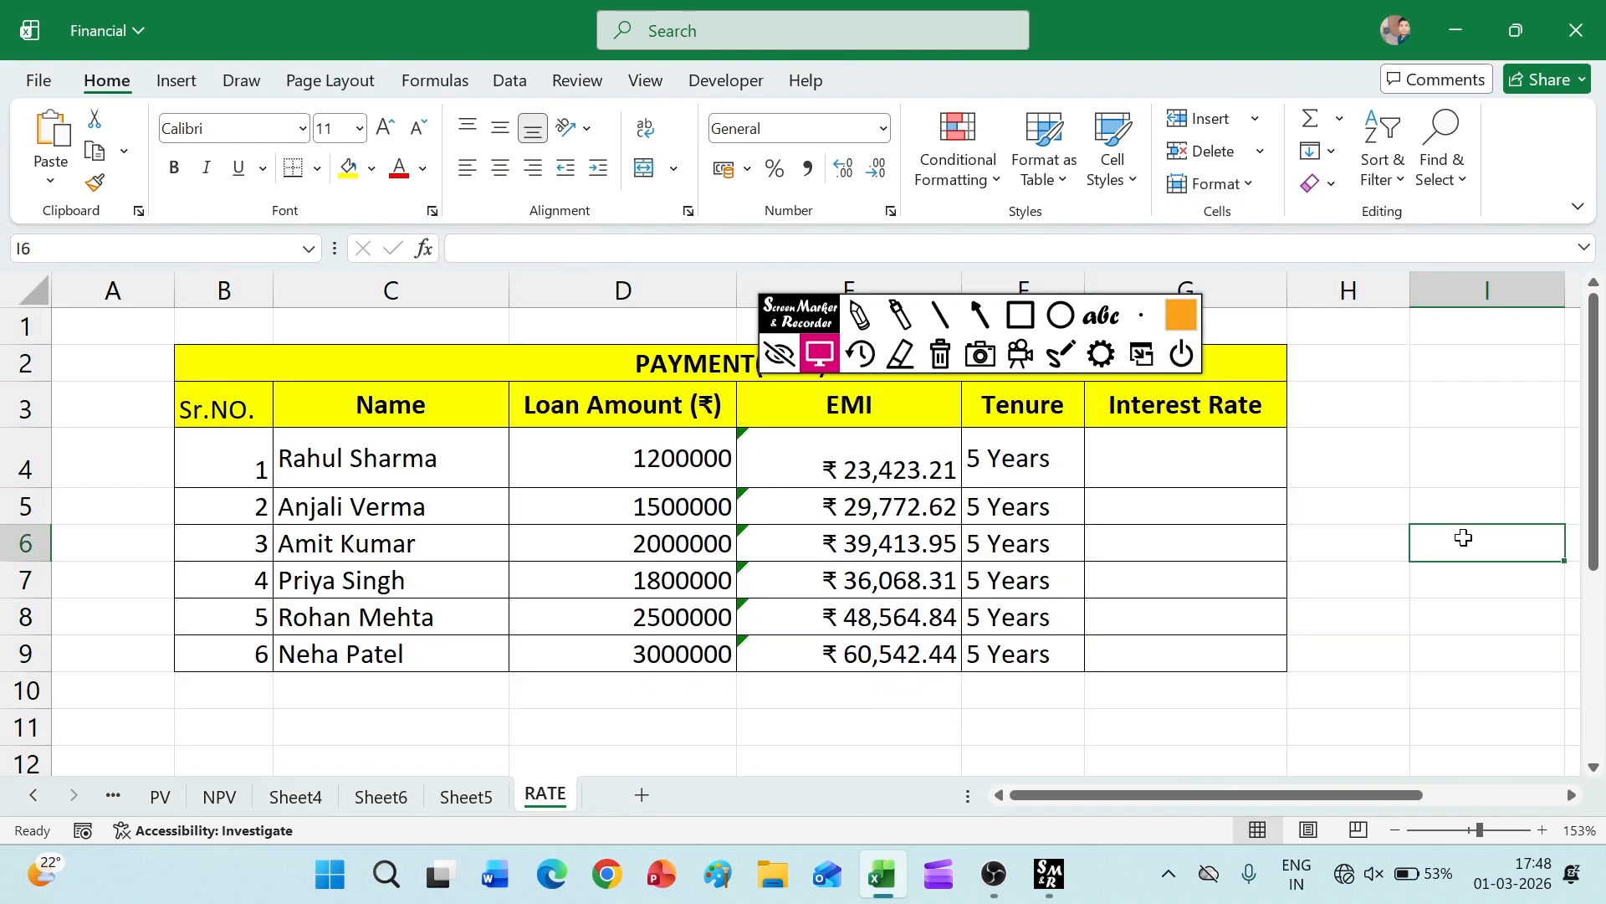
# - Switch to the PV sheet and hide it from the workbook
pyautogui.click(209, 795)
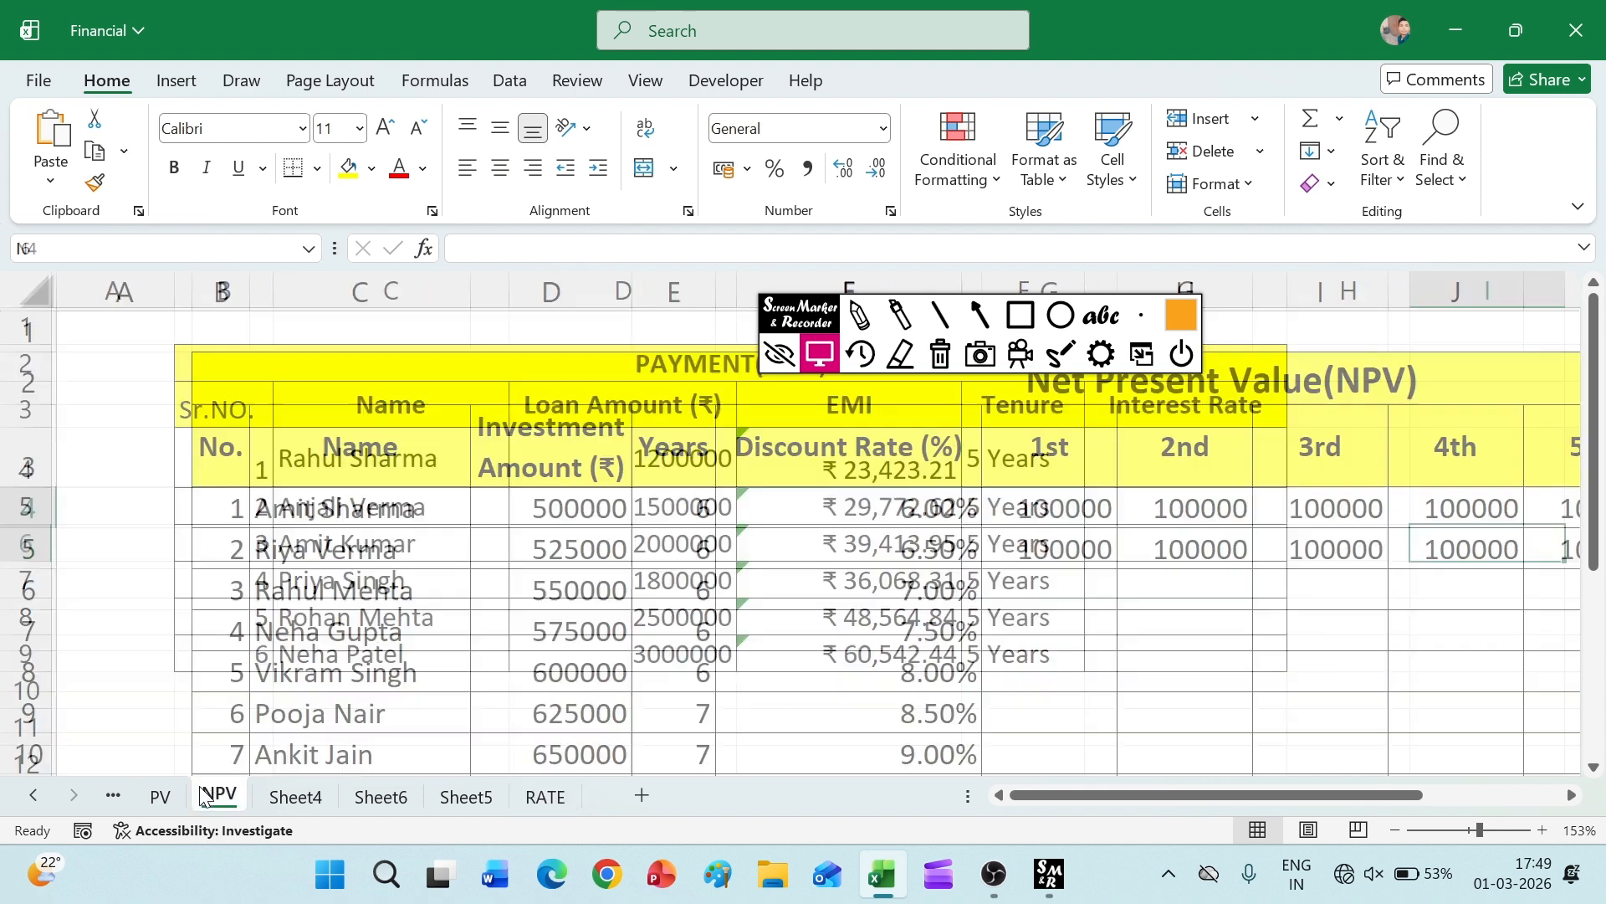
pyautogui.click(163, 796)
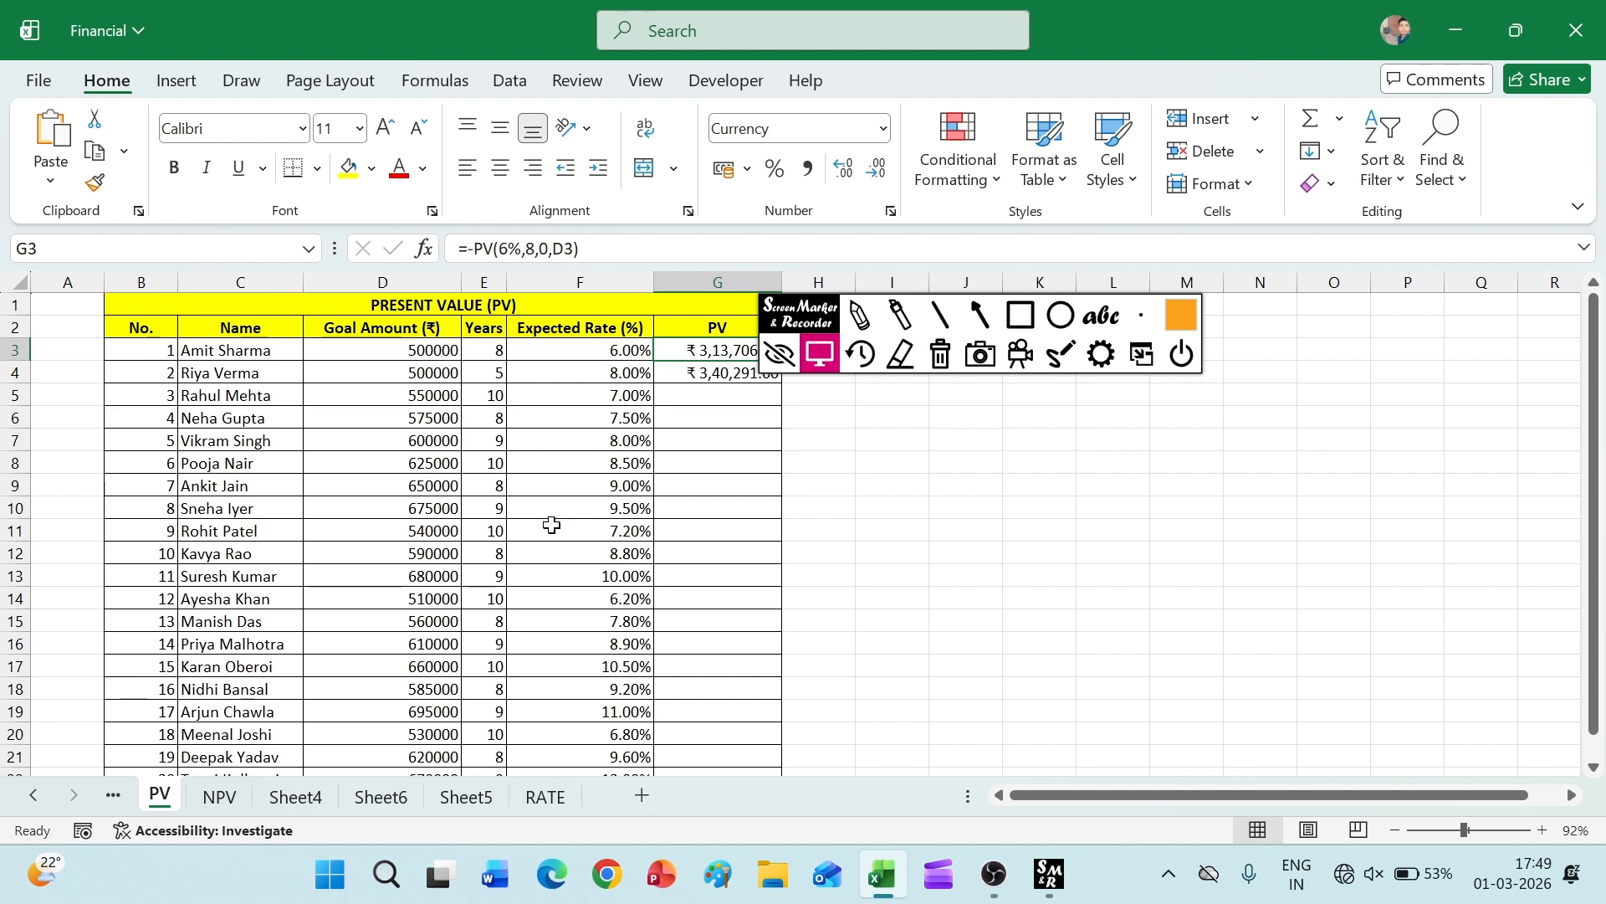
pyautogui.click(1260, 181)
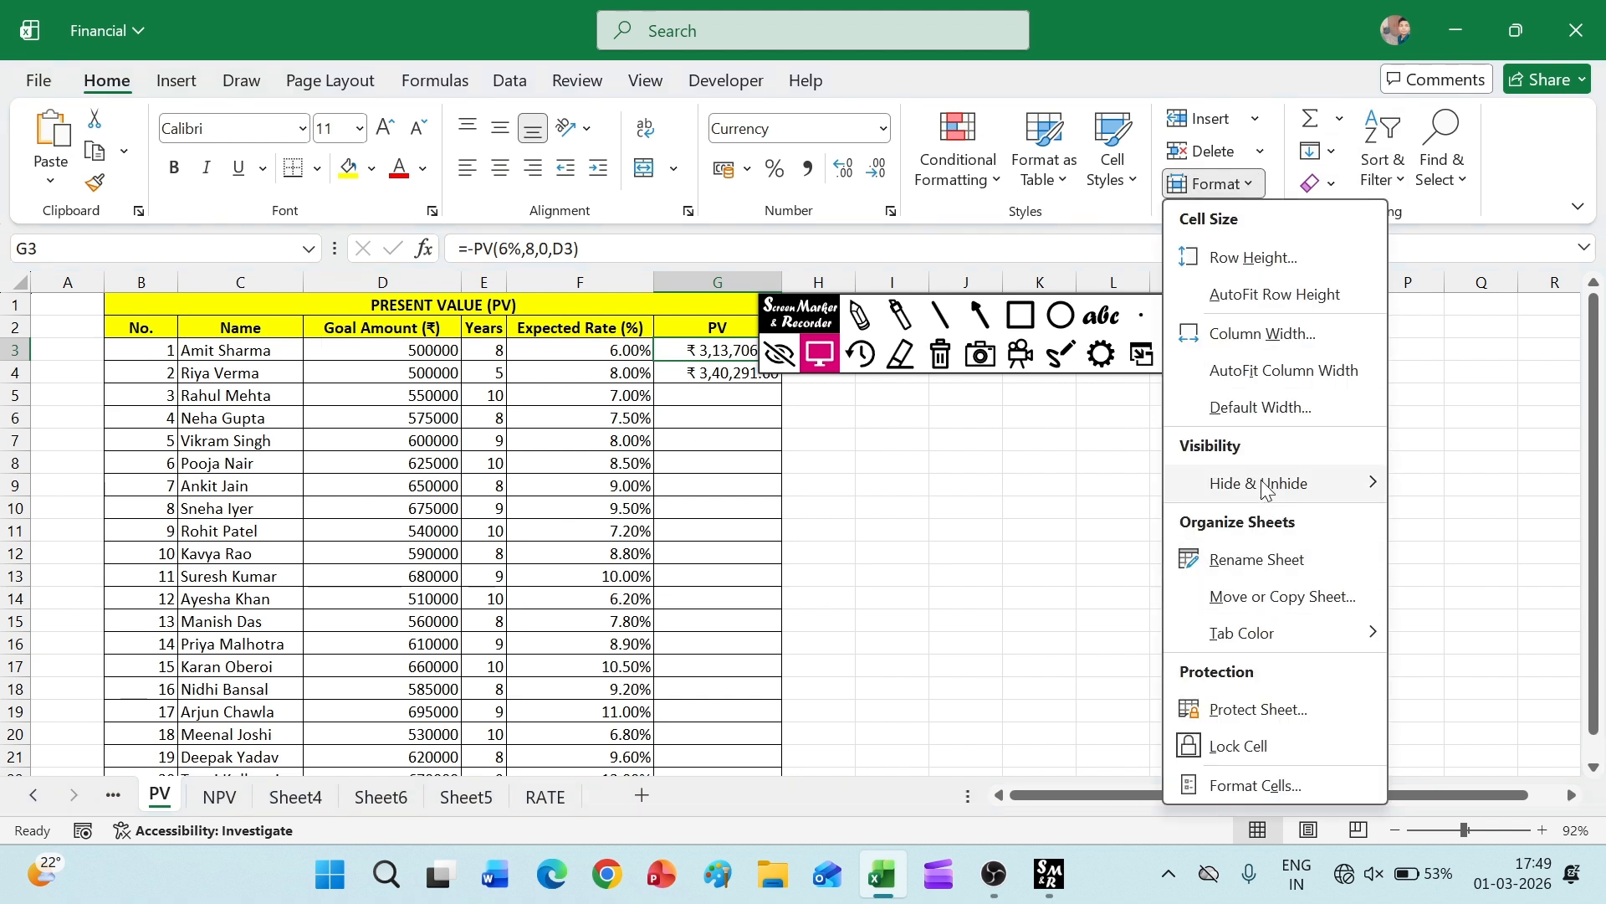
pyautogui.moveTo(1265, 490)
pyautogui.click(1432, 559)
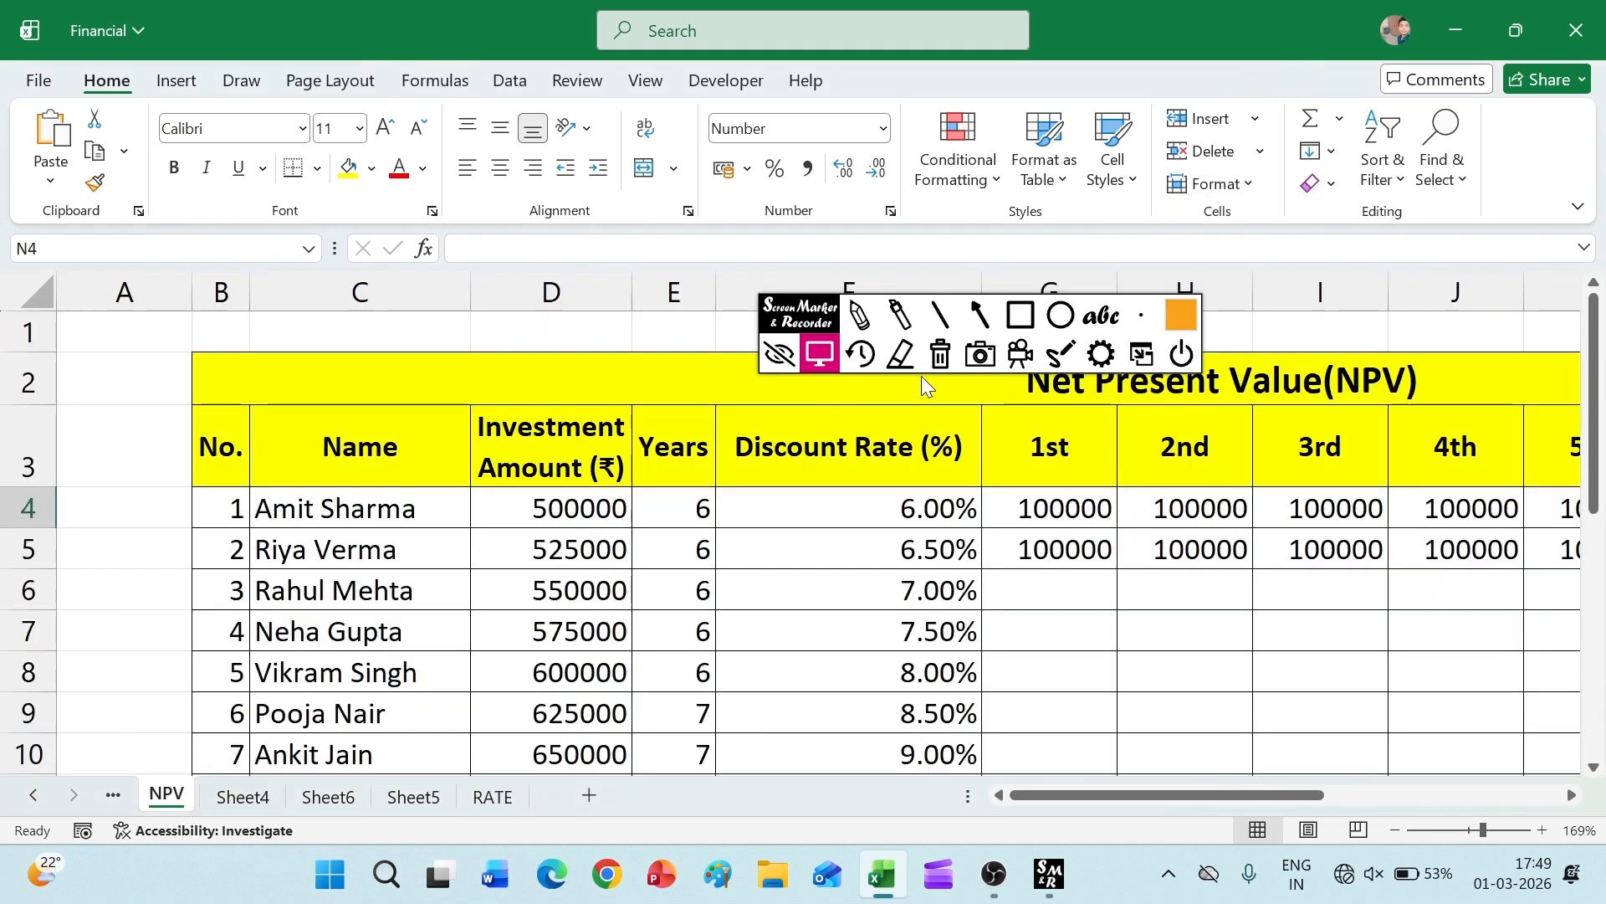
# - Hide the NPV sheet as well
pyautogui.click(1242, 188)
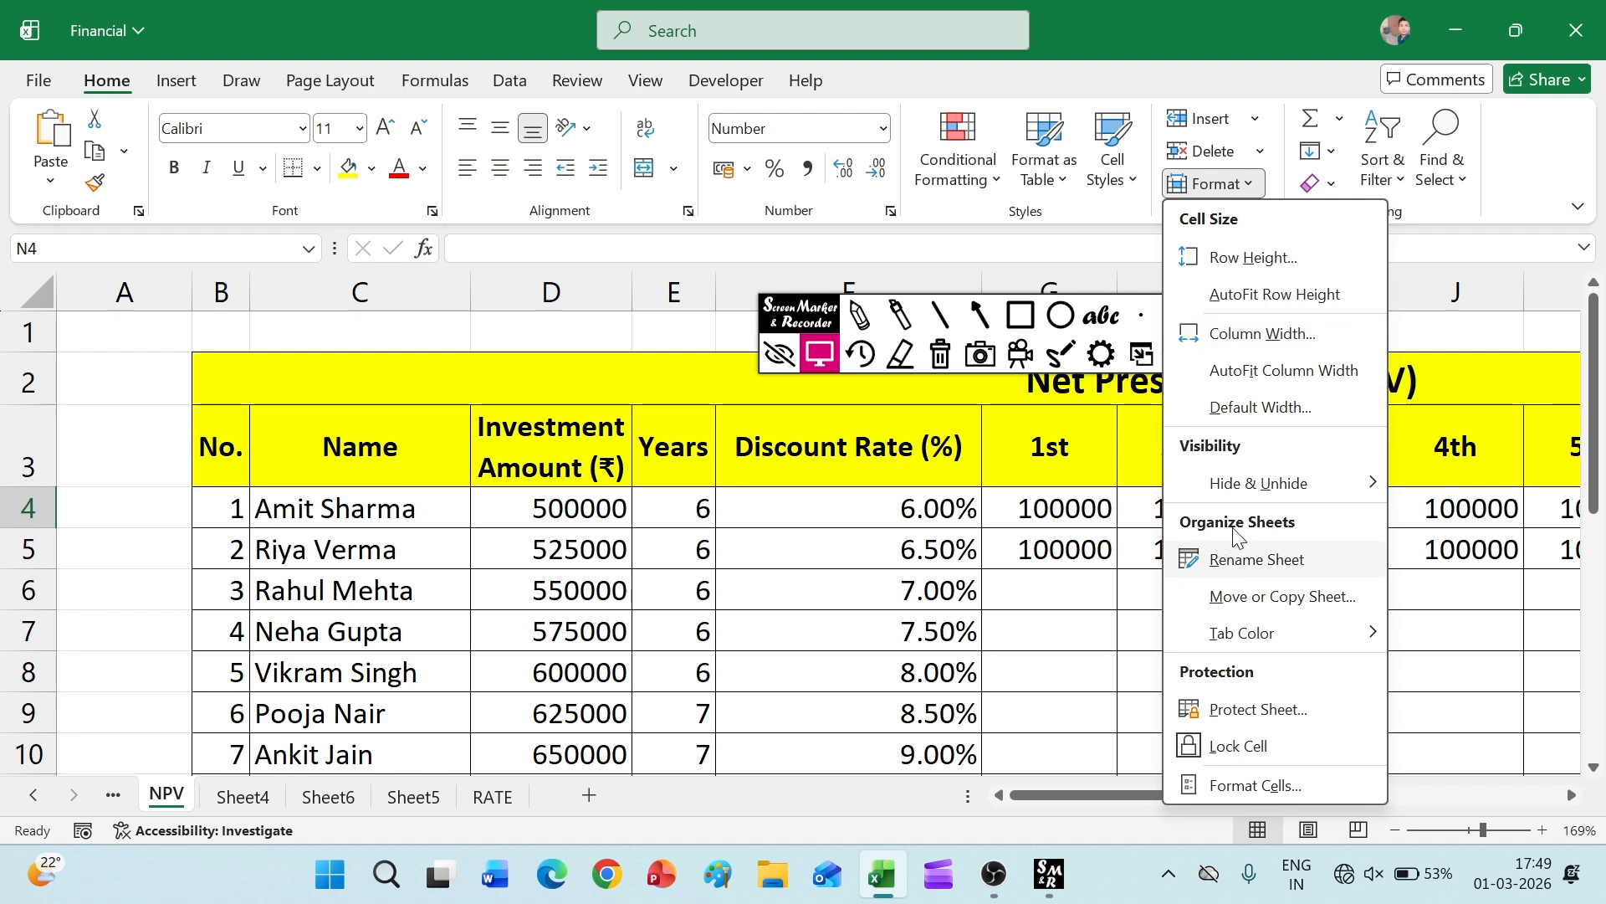
pyautogui.moveTo(1255, 485)
pyautogui.click(1445, 557)
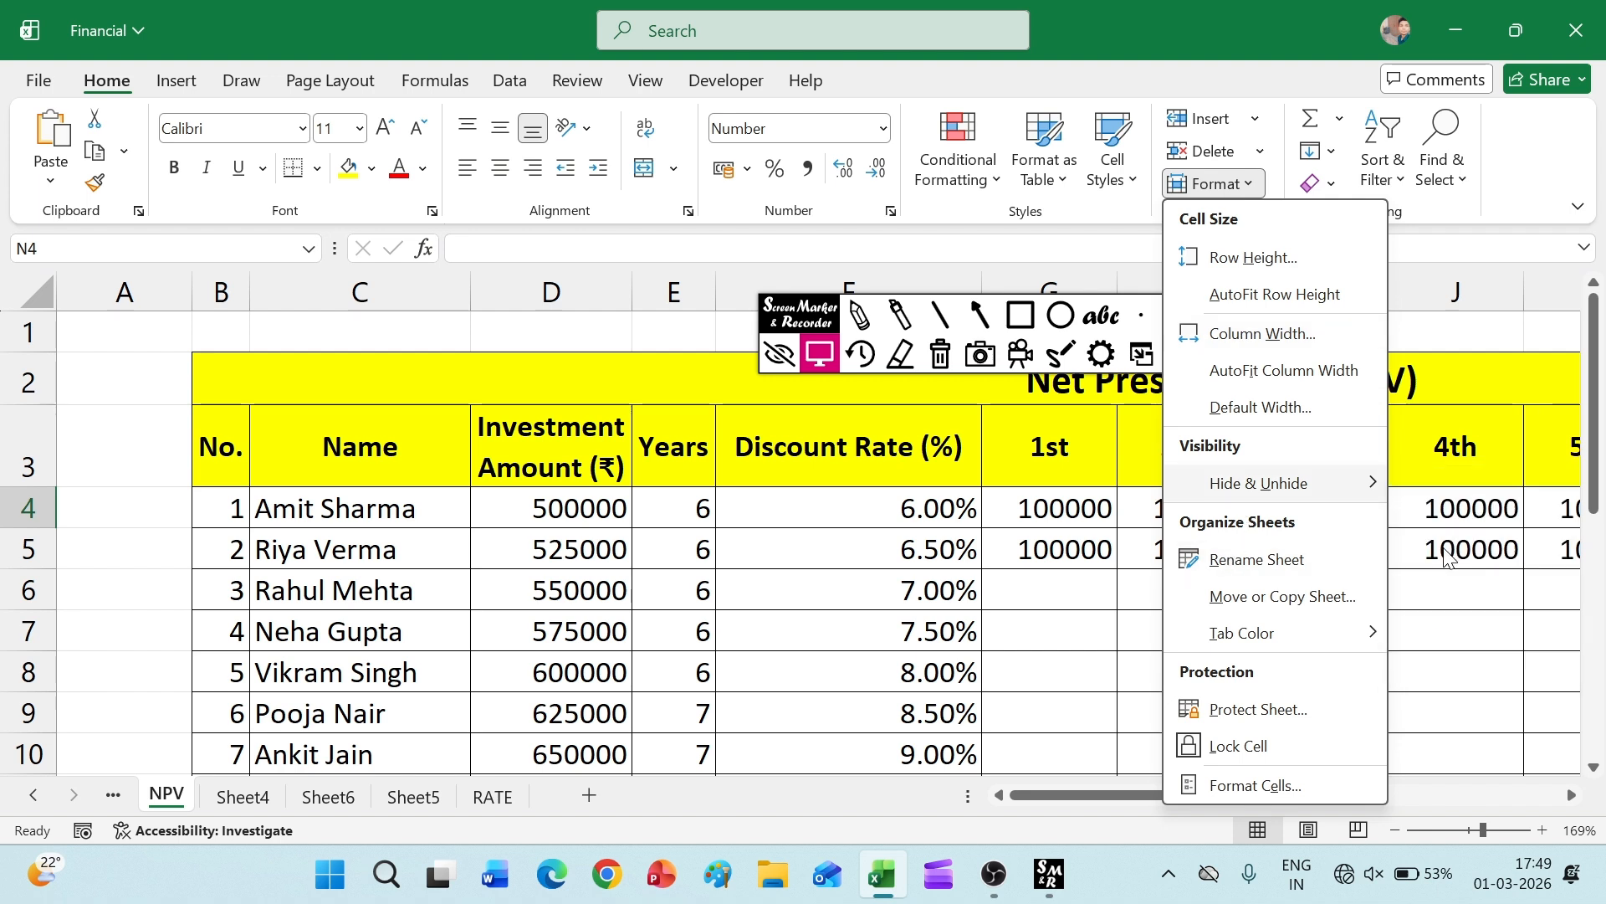
# - Open the list of hidden sheets from Sheet4 and unhide the NPV sheet
pyautogui.click(1121, 574)
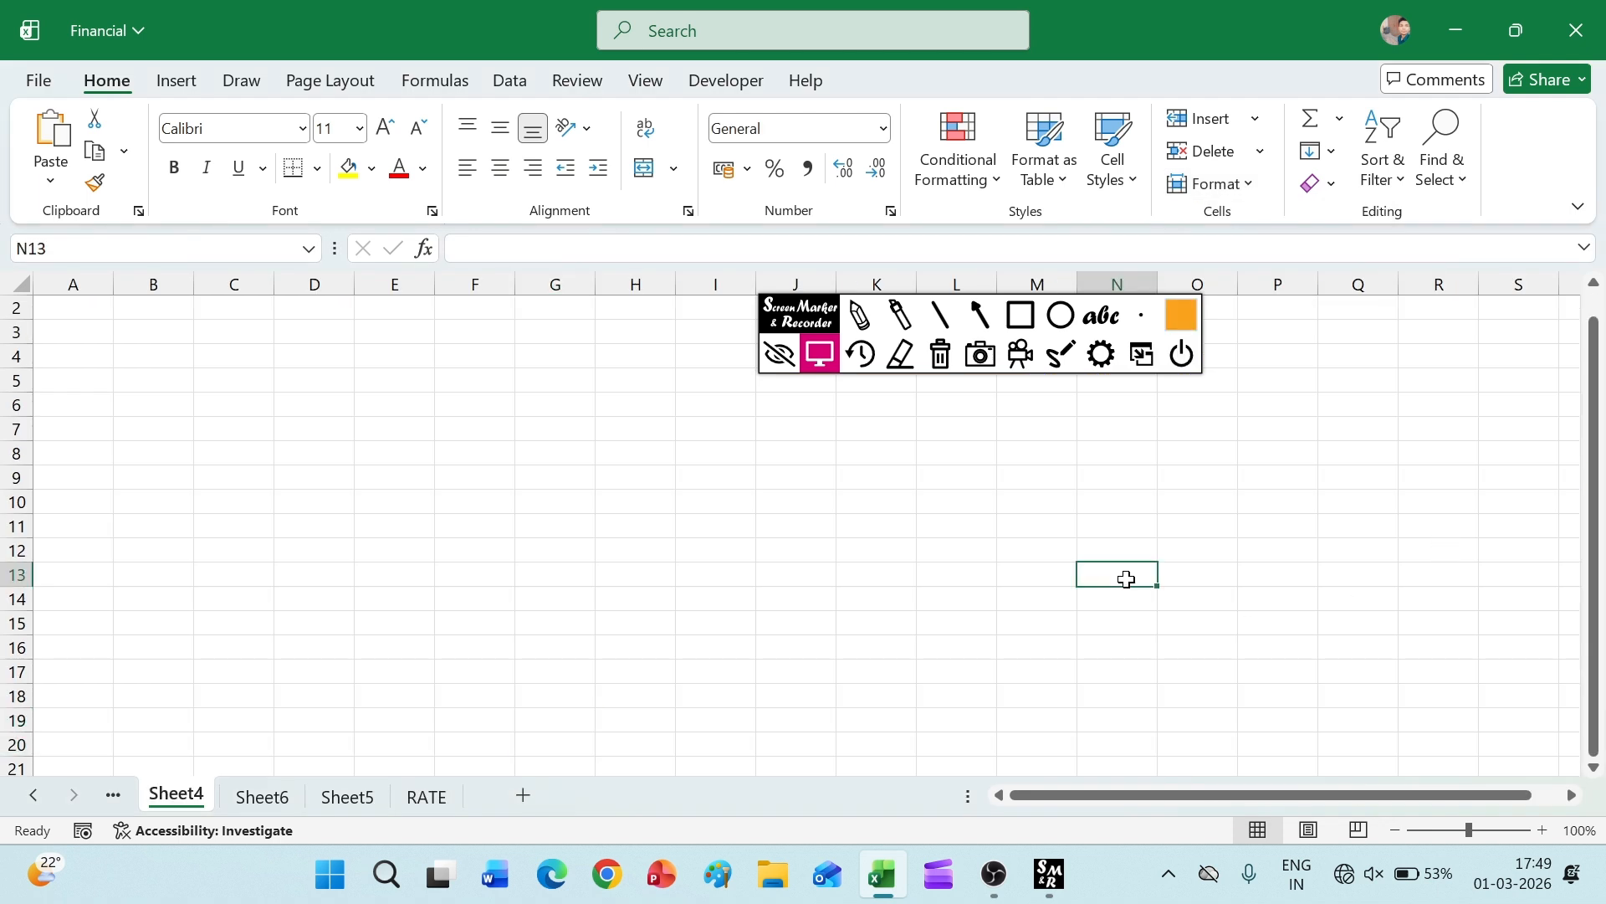
pyautogui.click(1249, 187)
pyautogui.moveTo(1305, 493)
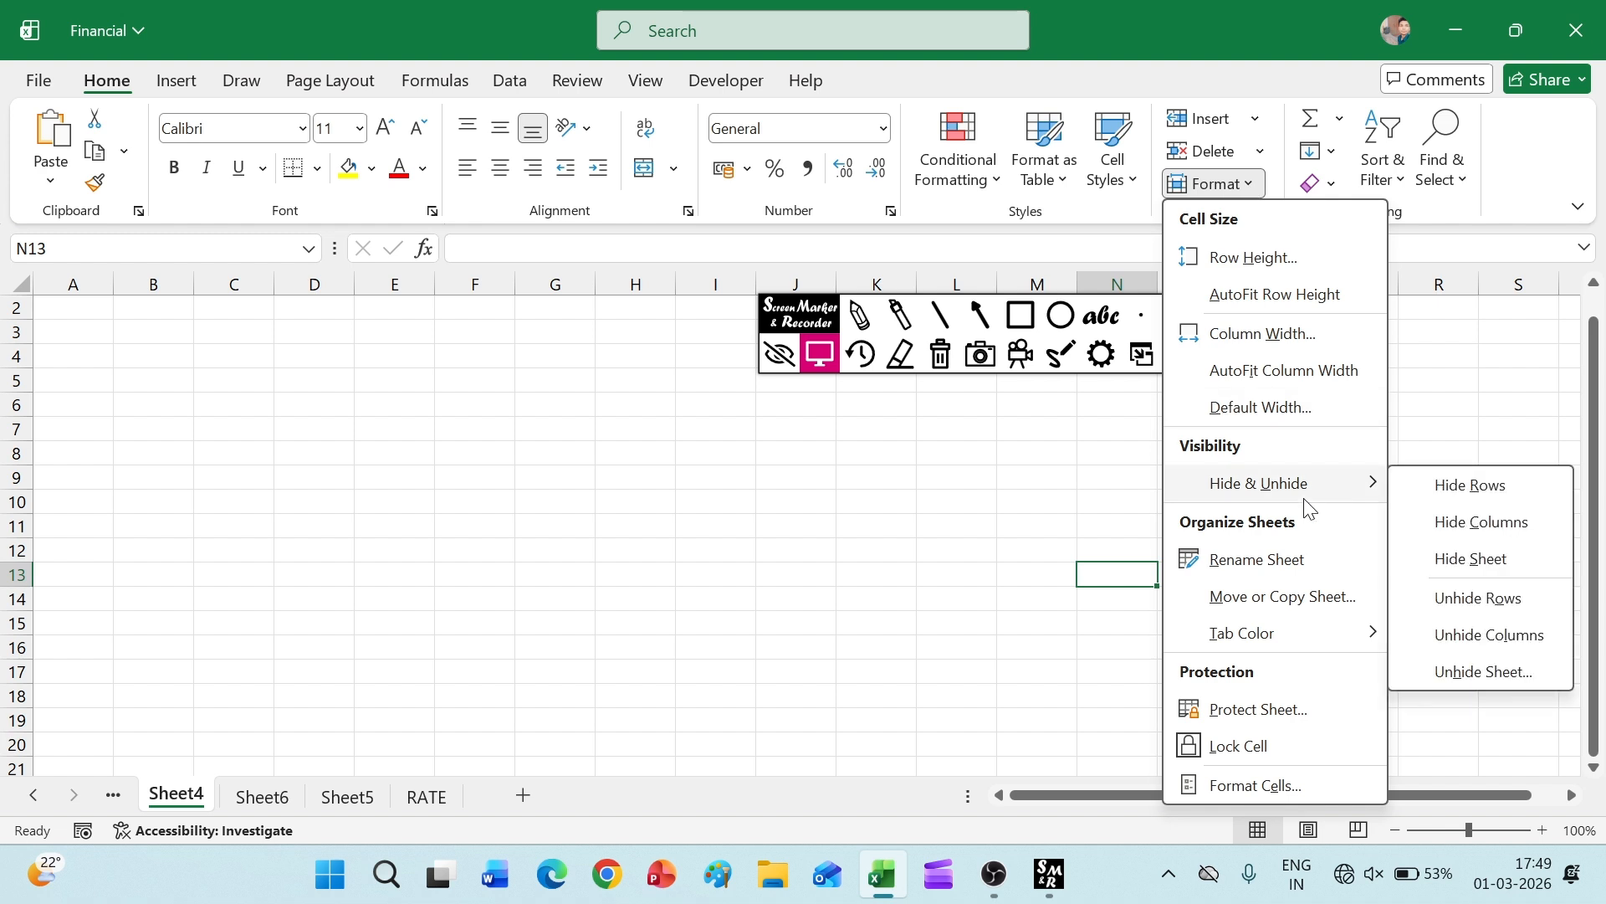
pyautogui.click(1513, 673)
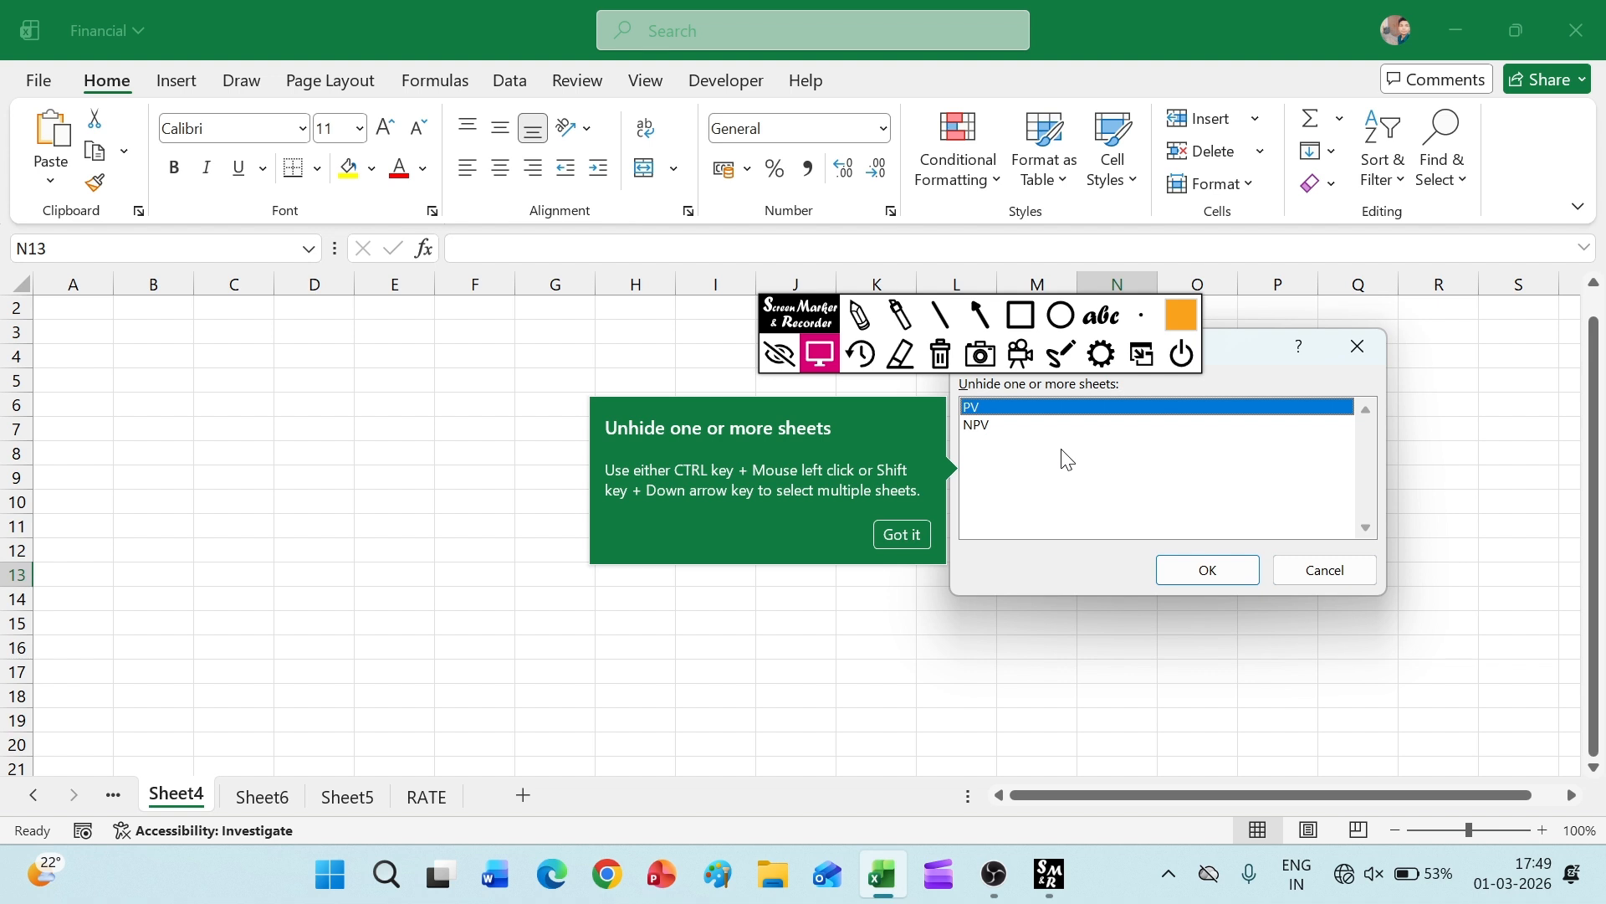
pyautogui.click(859, 315)
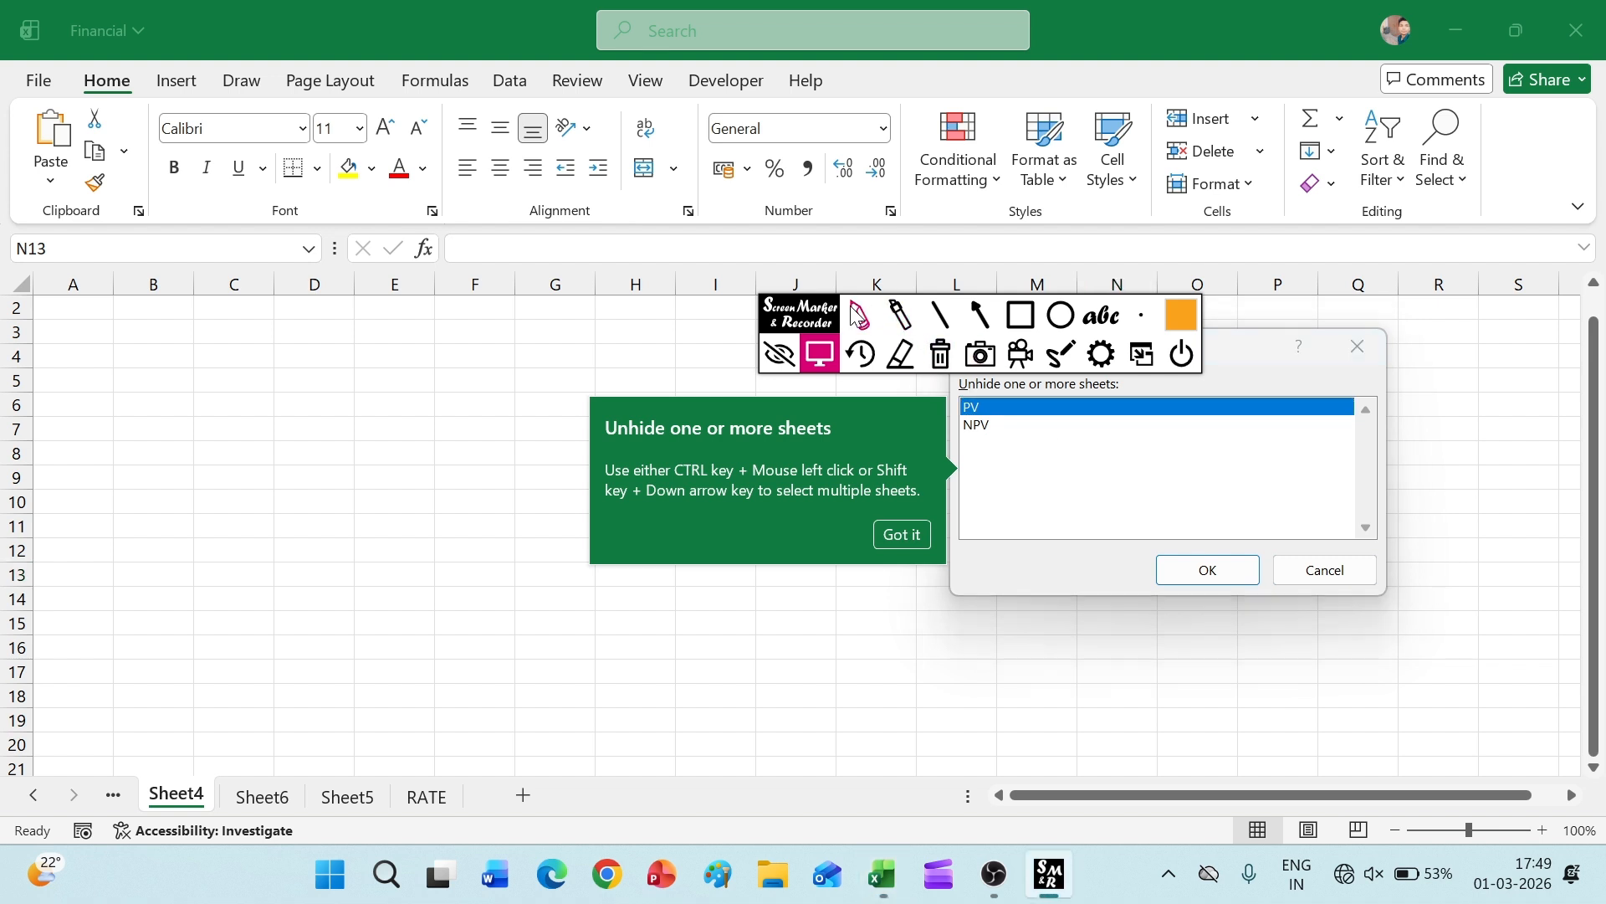
pyautogui.moveTo(826, 315); pyautogui.dragTo(378, 243)
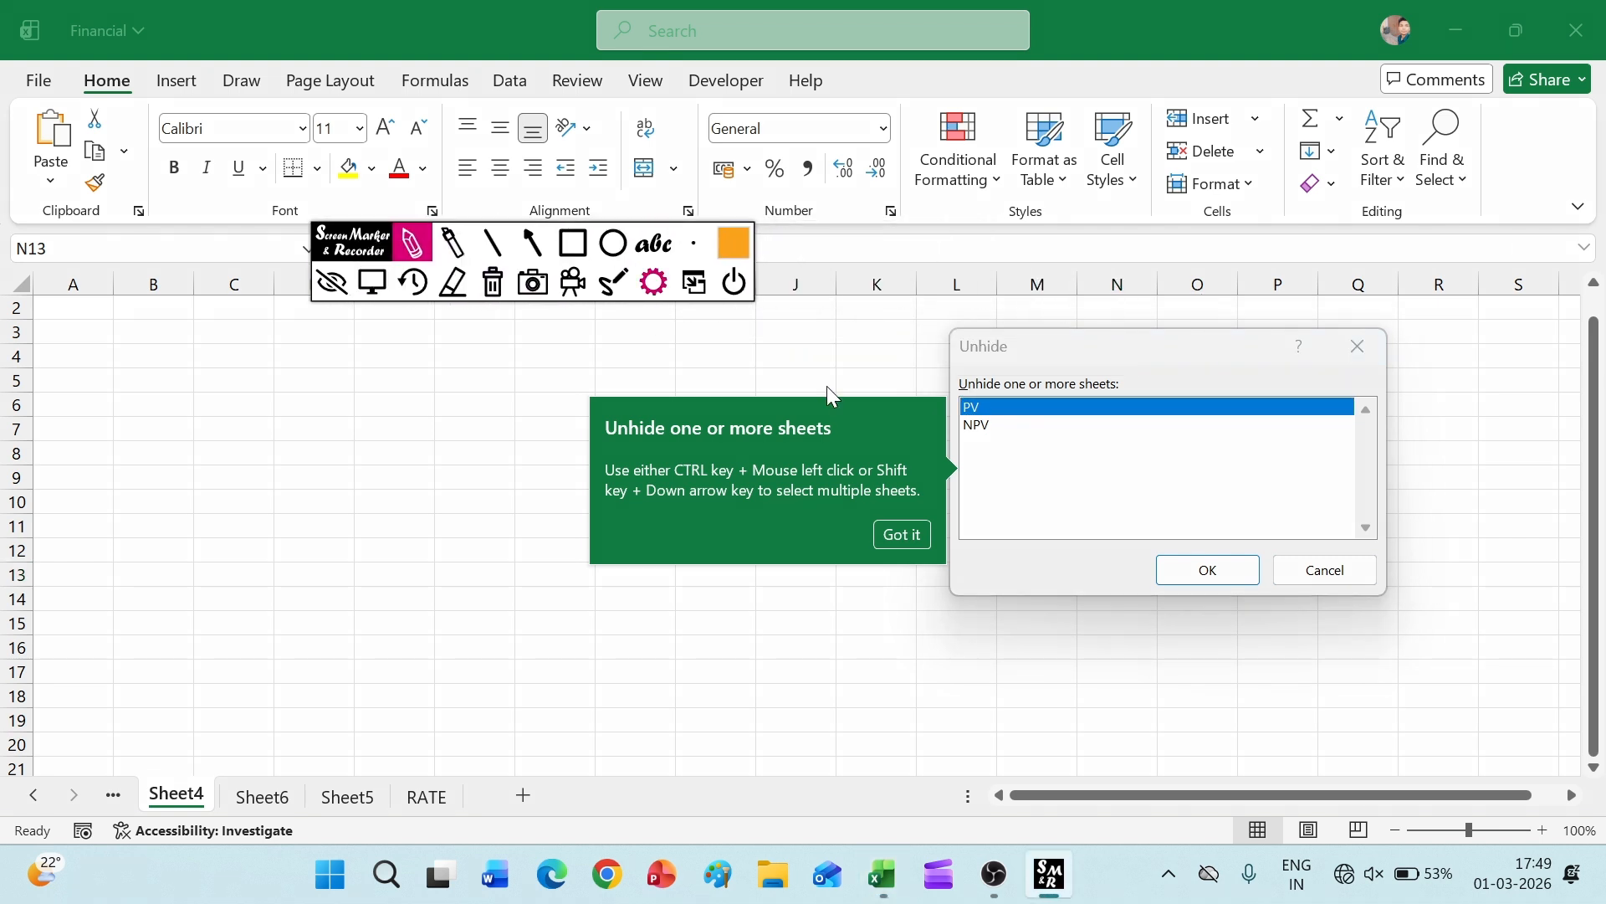
pyautogui.click(373, 285)
pyautogui.click(979, 427)
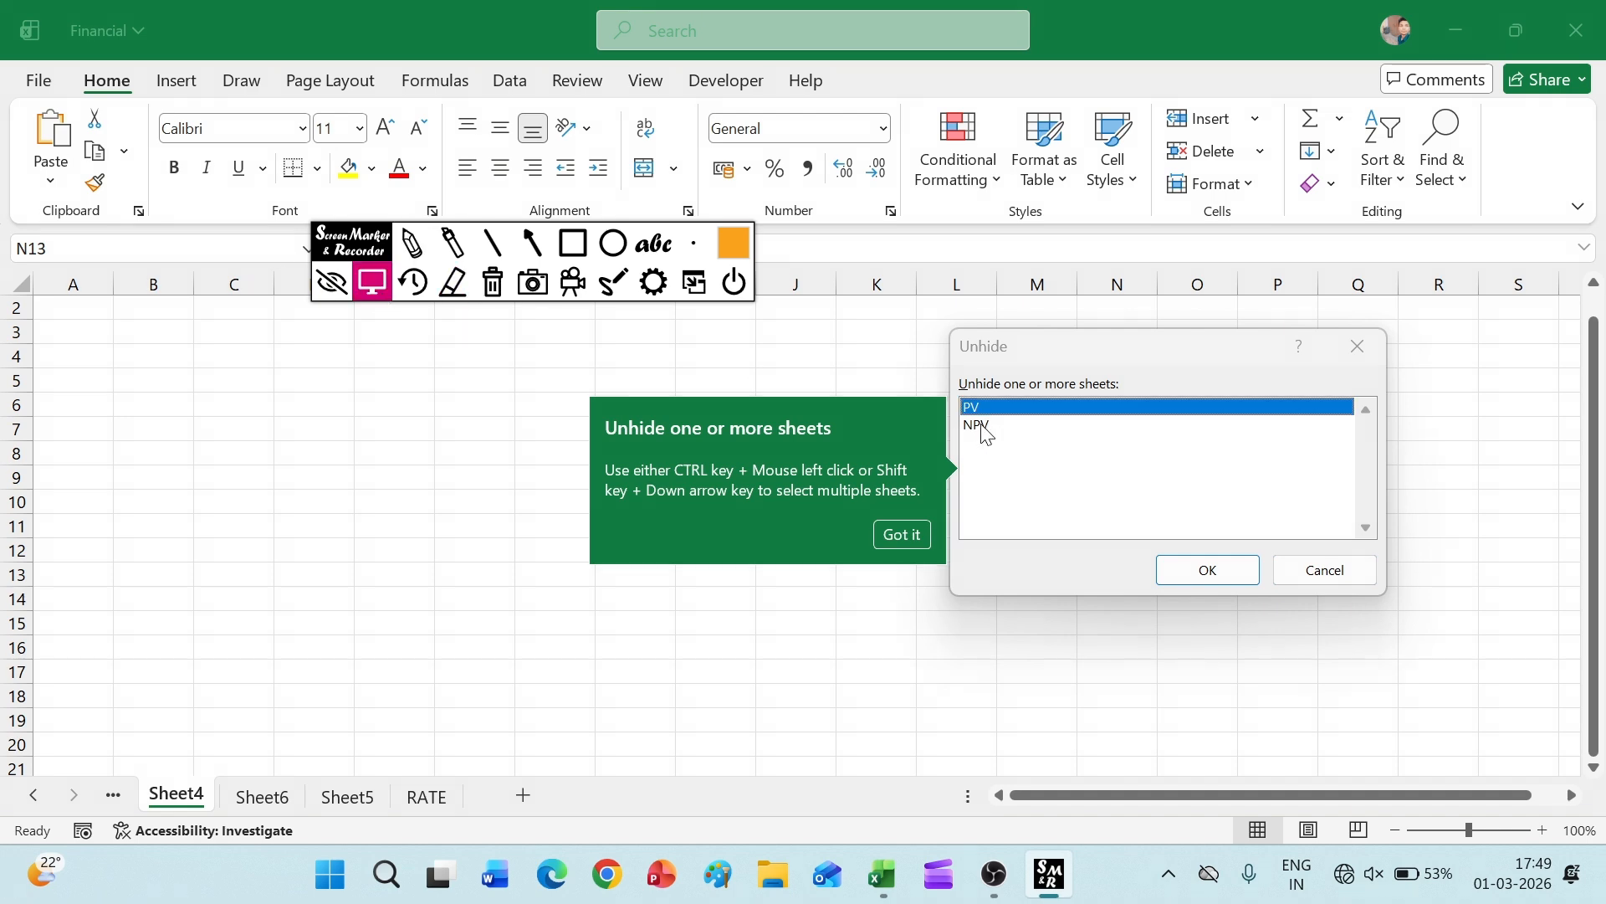
pyautogui.click(1169, 568)
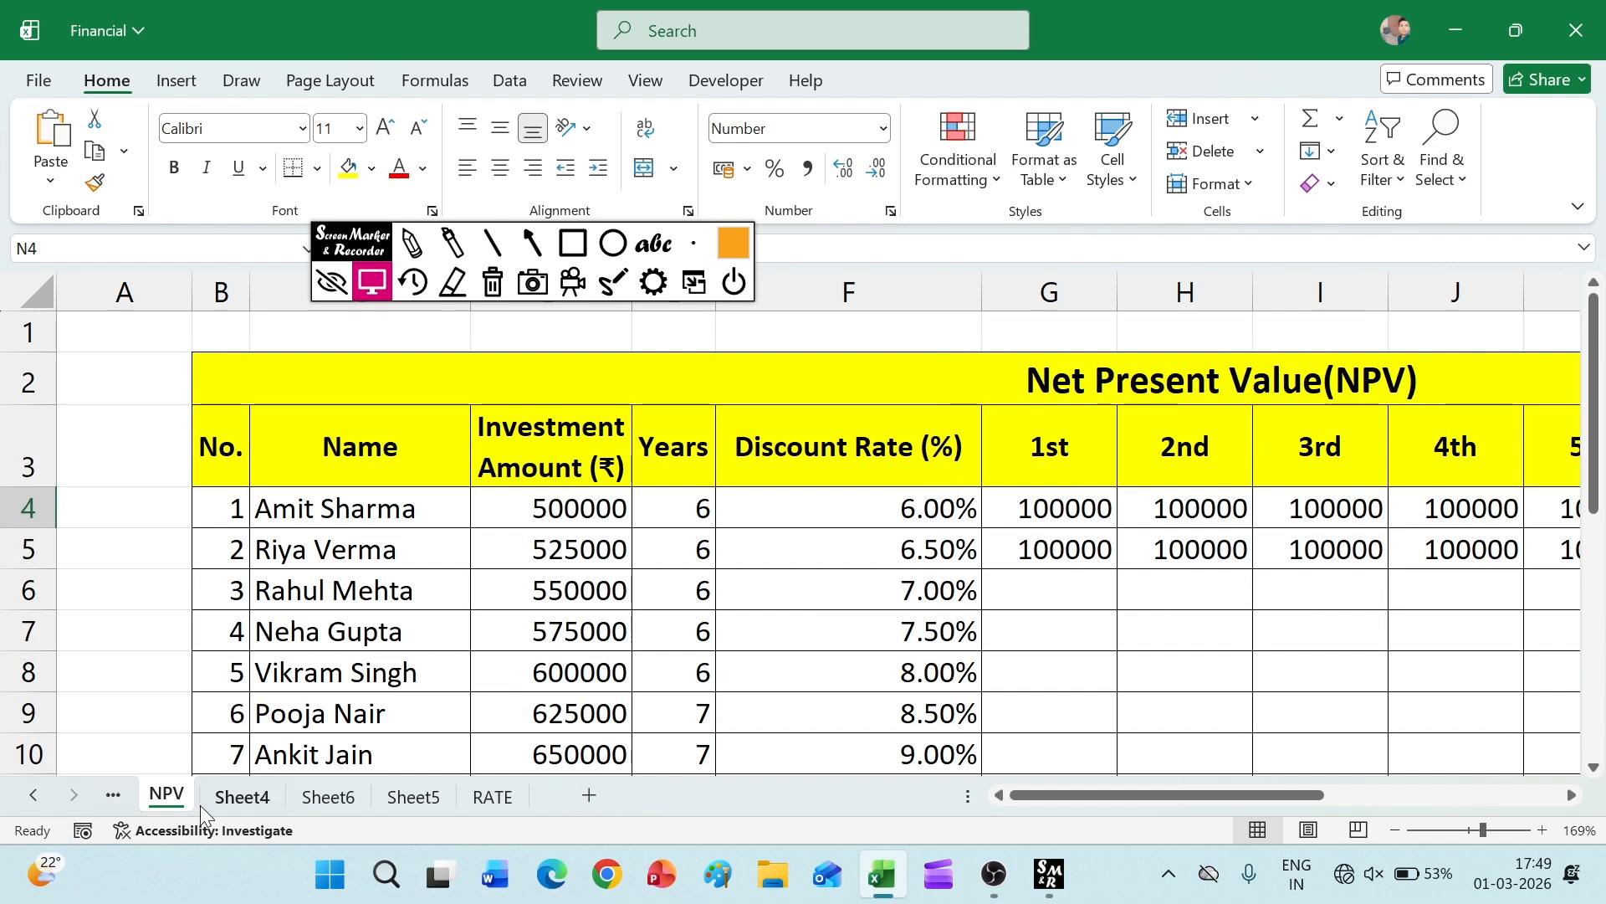
# - Rename the Sheet5 worksheet as FORMULA
pyautogui.click(1220, 189)
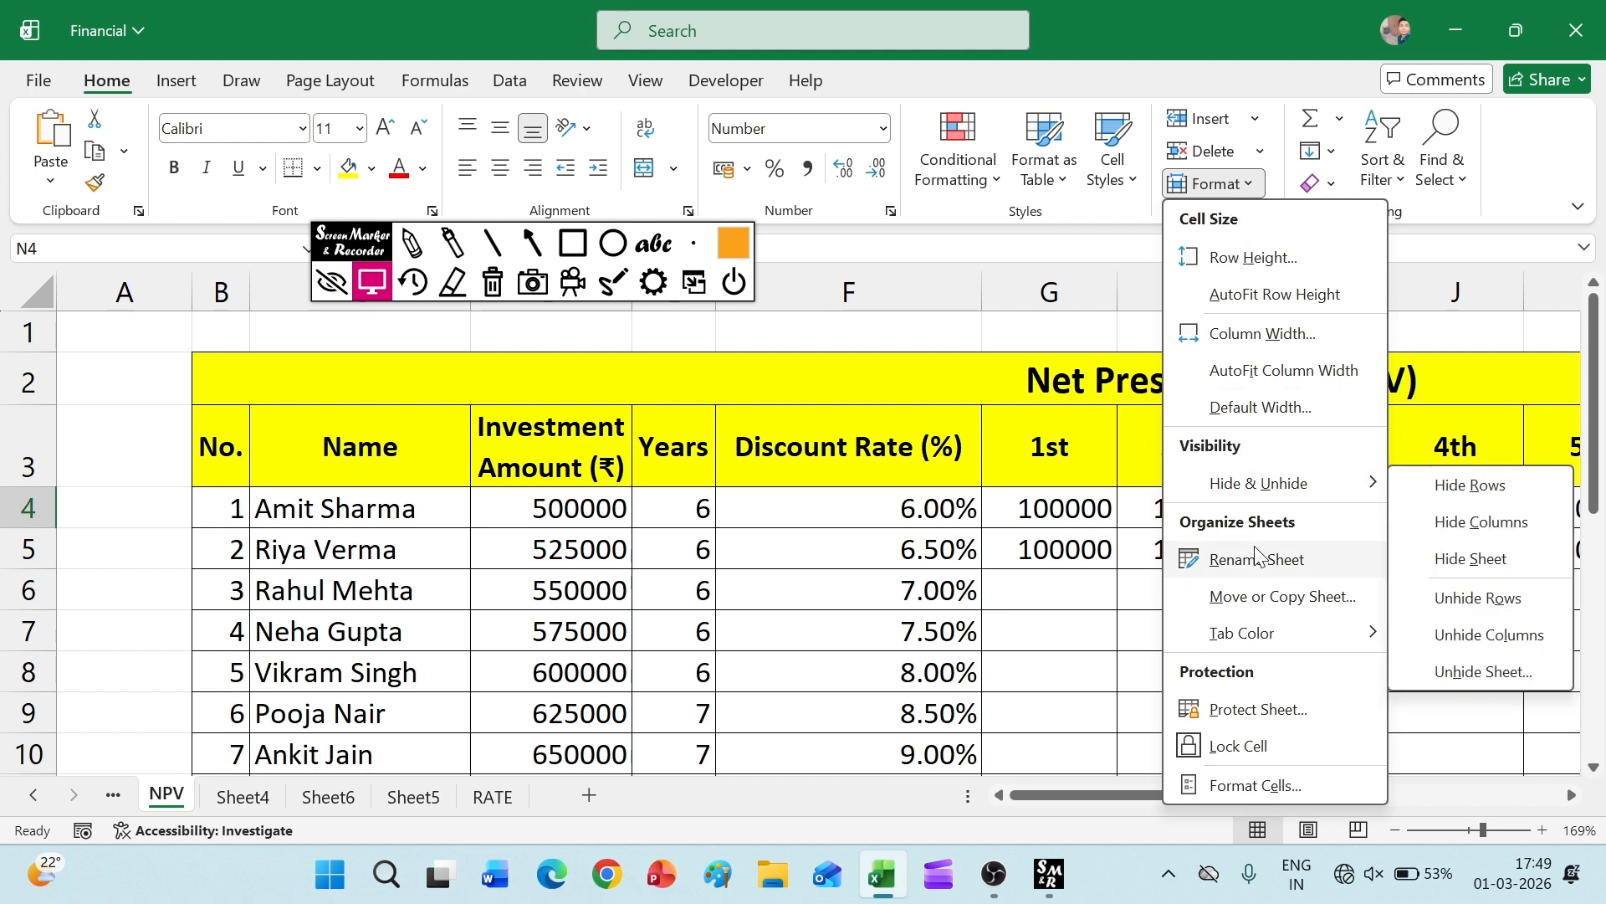
pyautogui.click(424, 793)
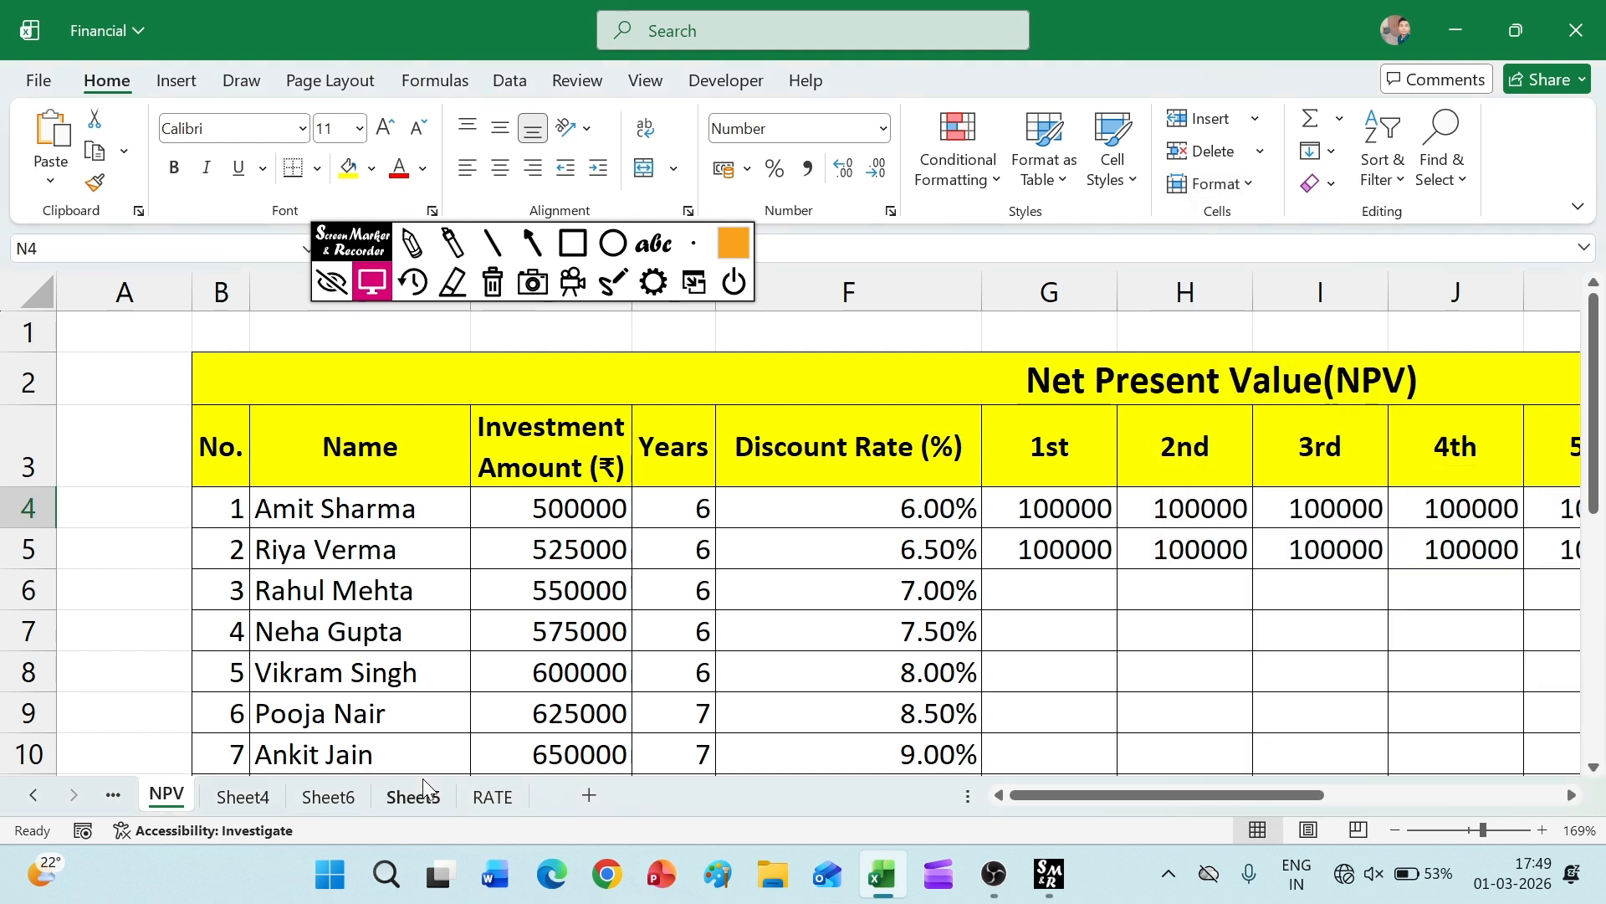
pyautogui.click(420, 797)
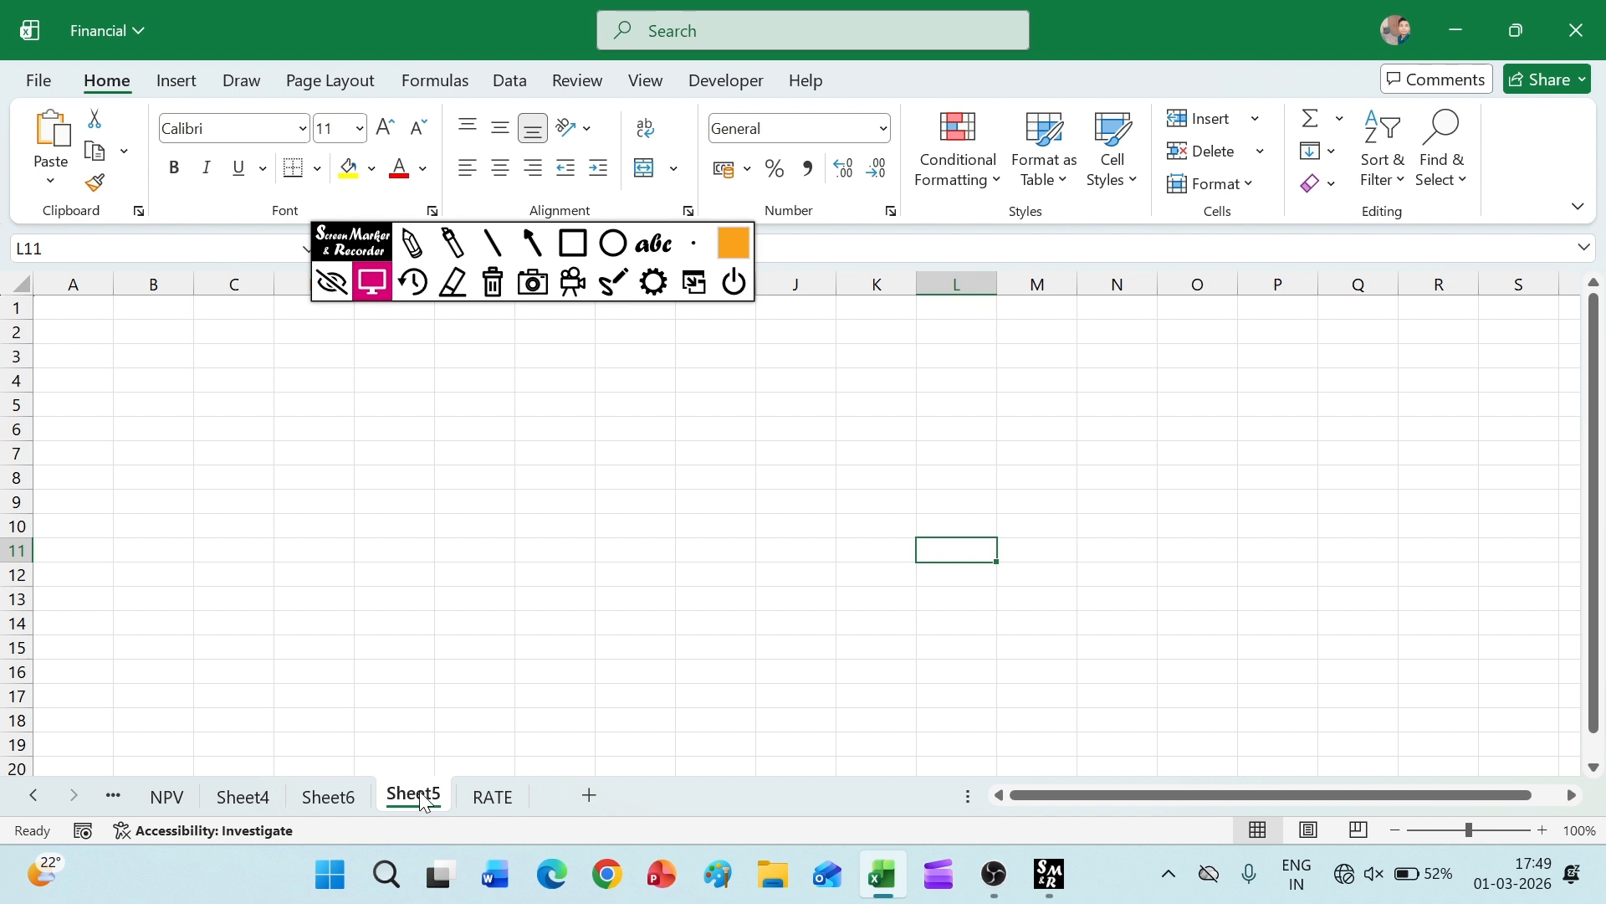
pyautogui.doubleClick(422, 795)
pyautogui.write('FORMULA')
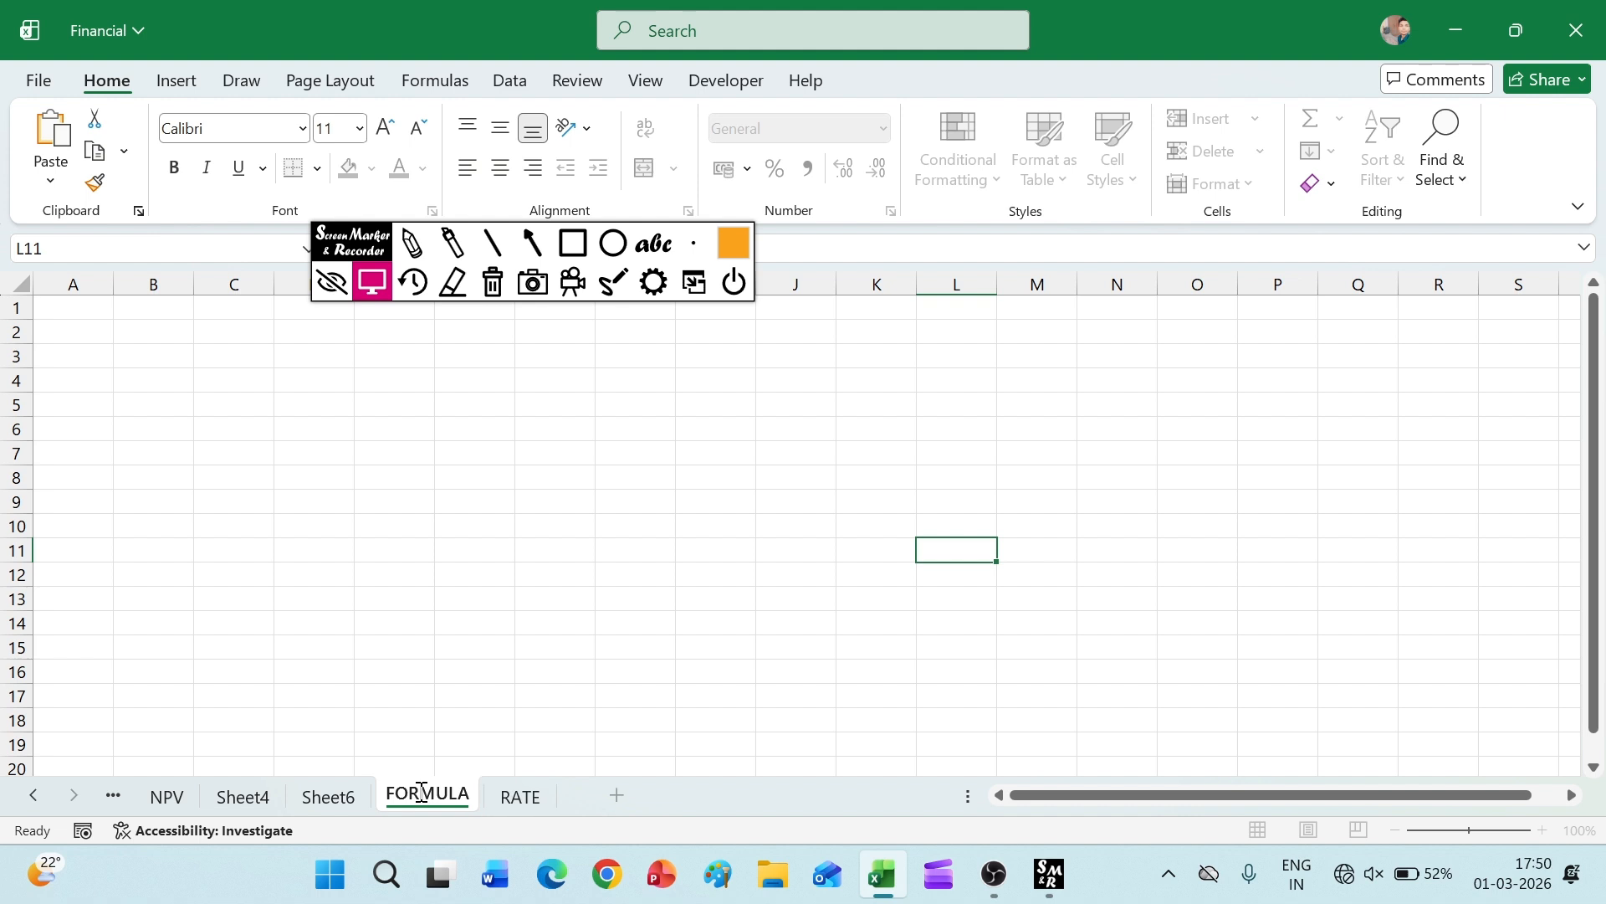
pyautogui.click(594, 669)
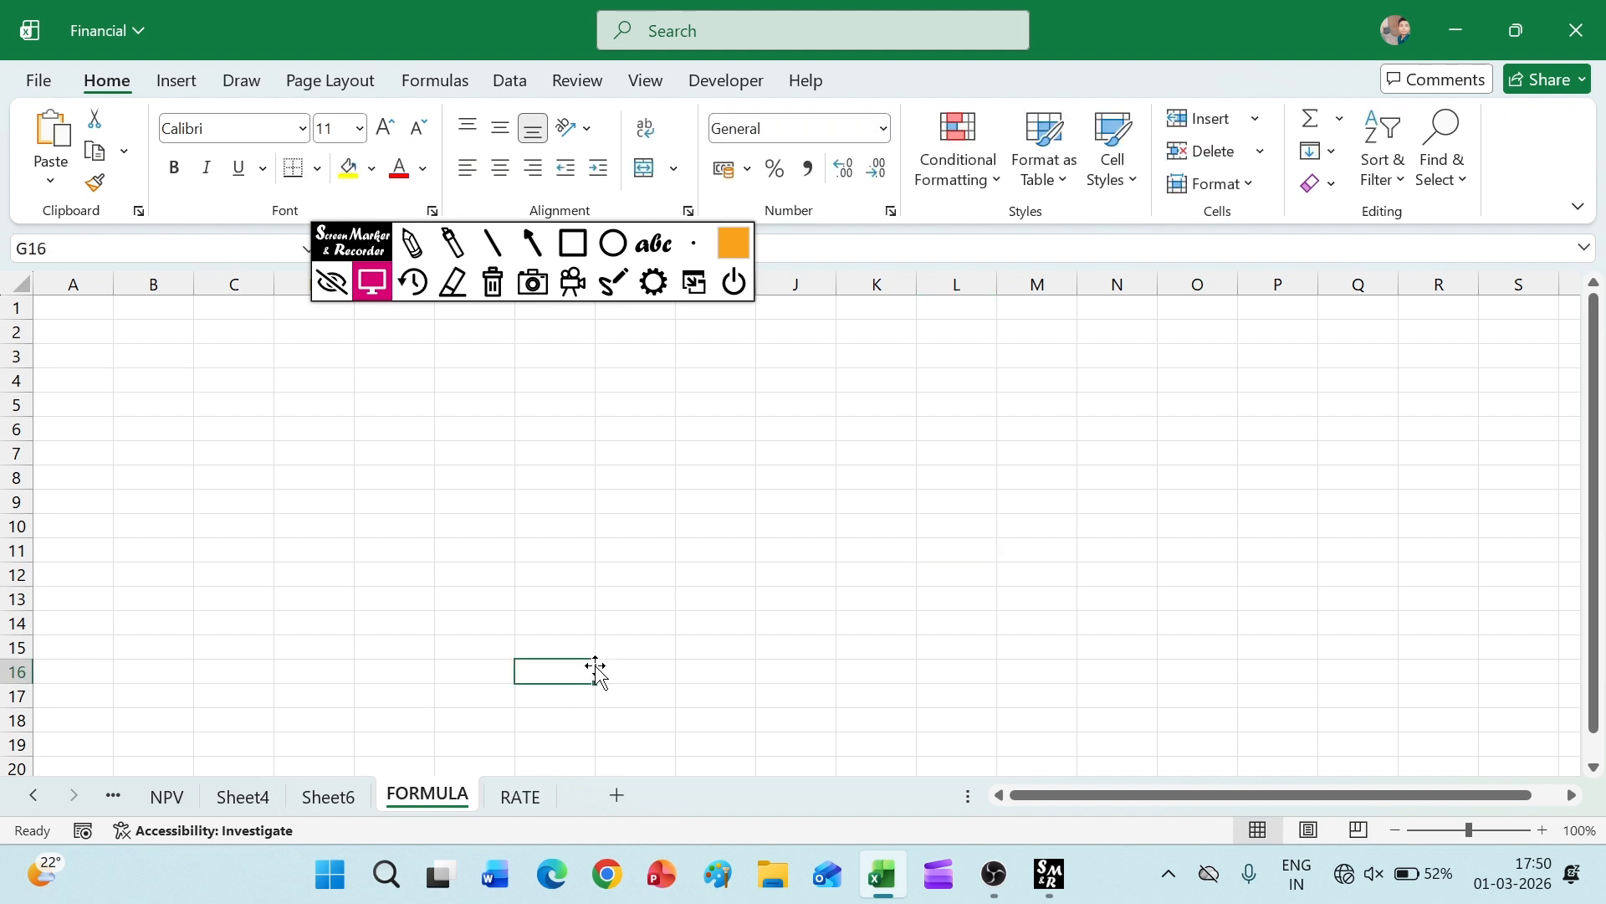
# - Switch to Sheet6 and rename it as FOR
pyautogui.click(340, 797)
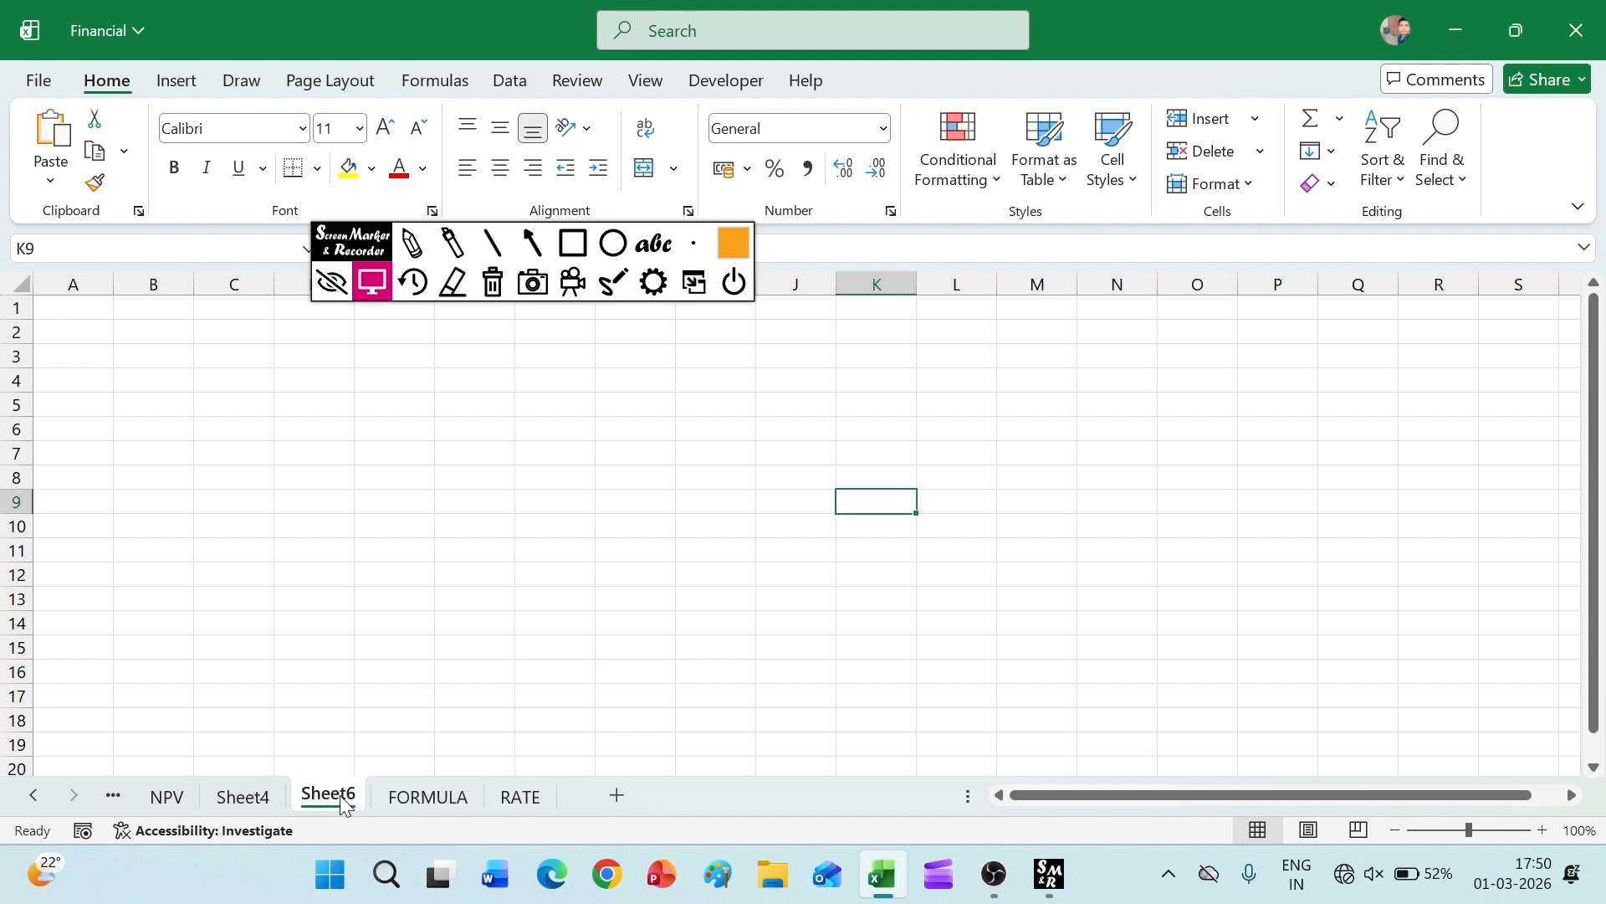
pyautogui.rightClick(339, 795)
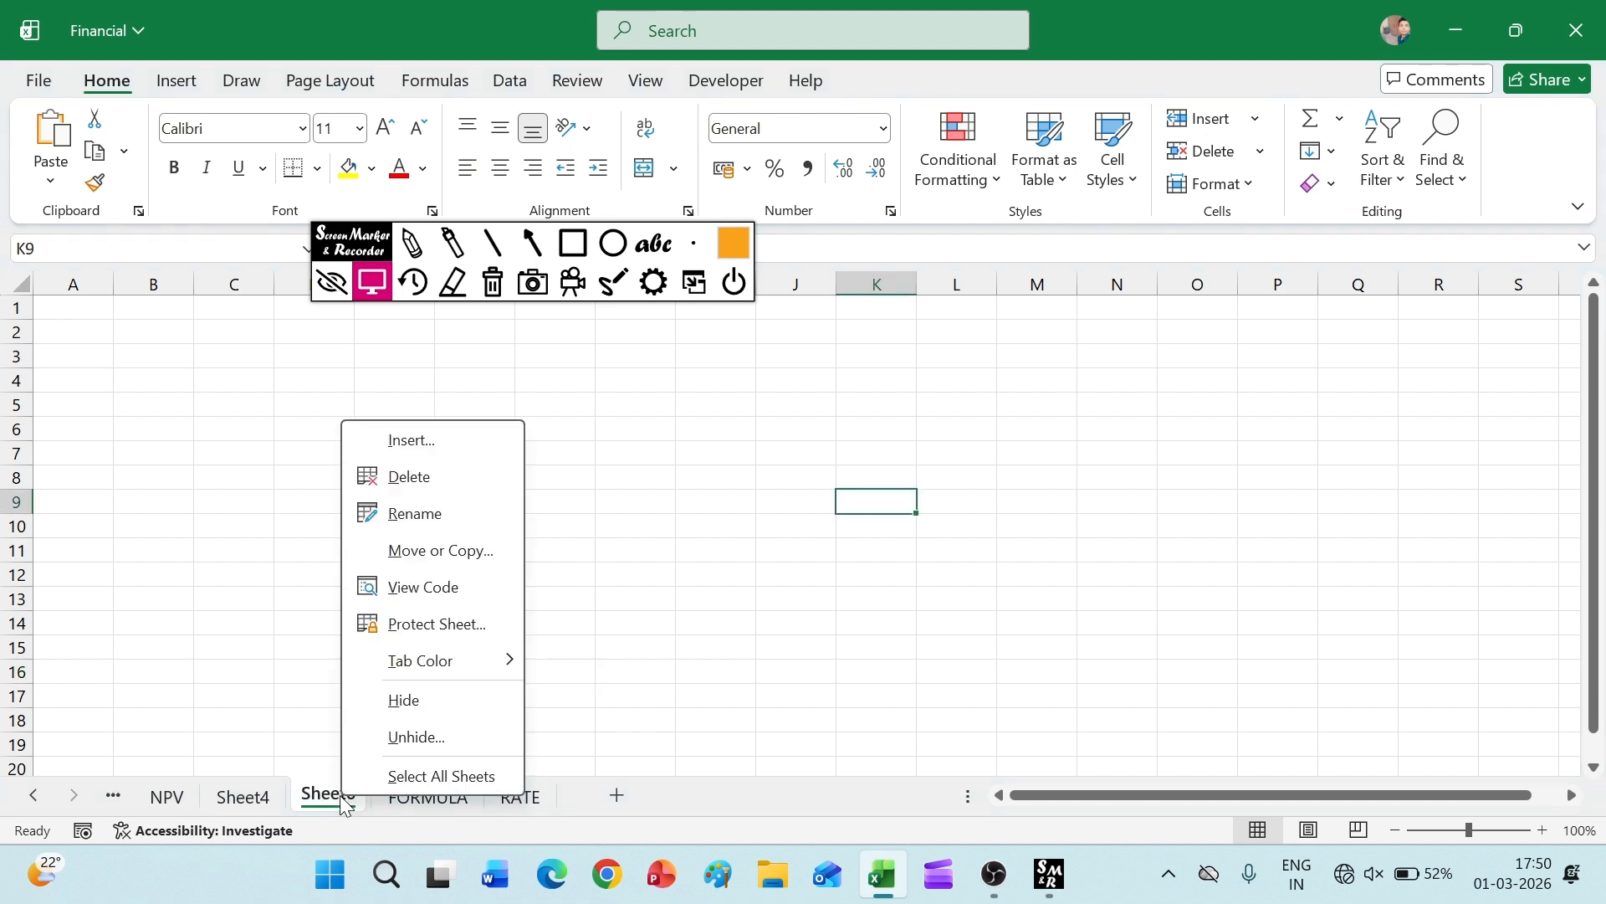
pyautogui.click(443, 513)
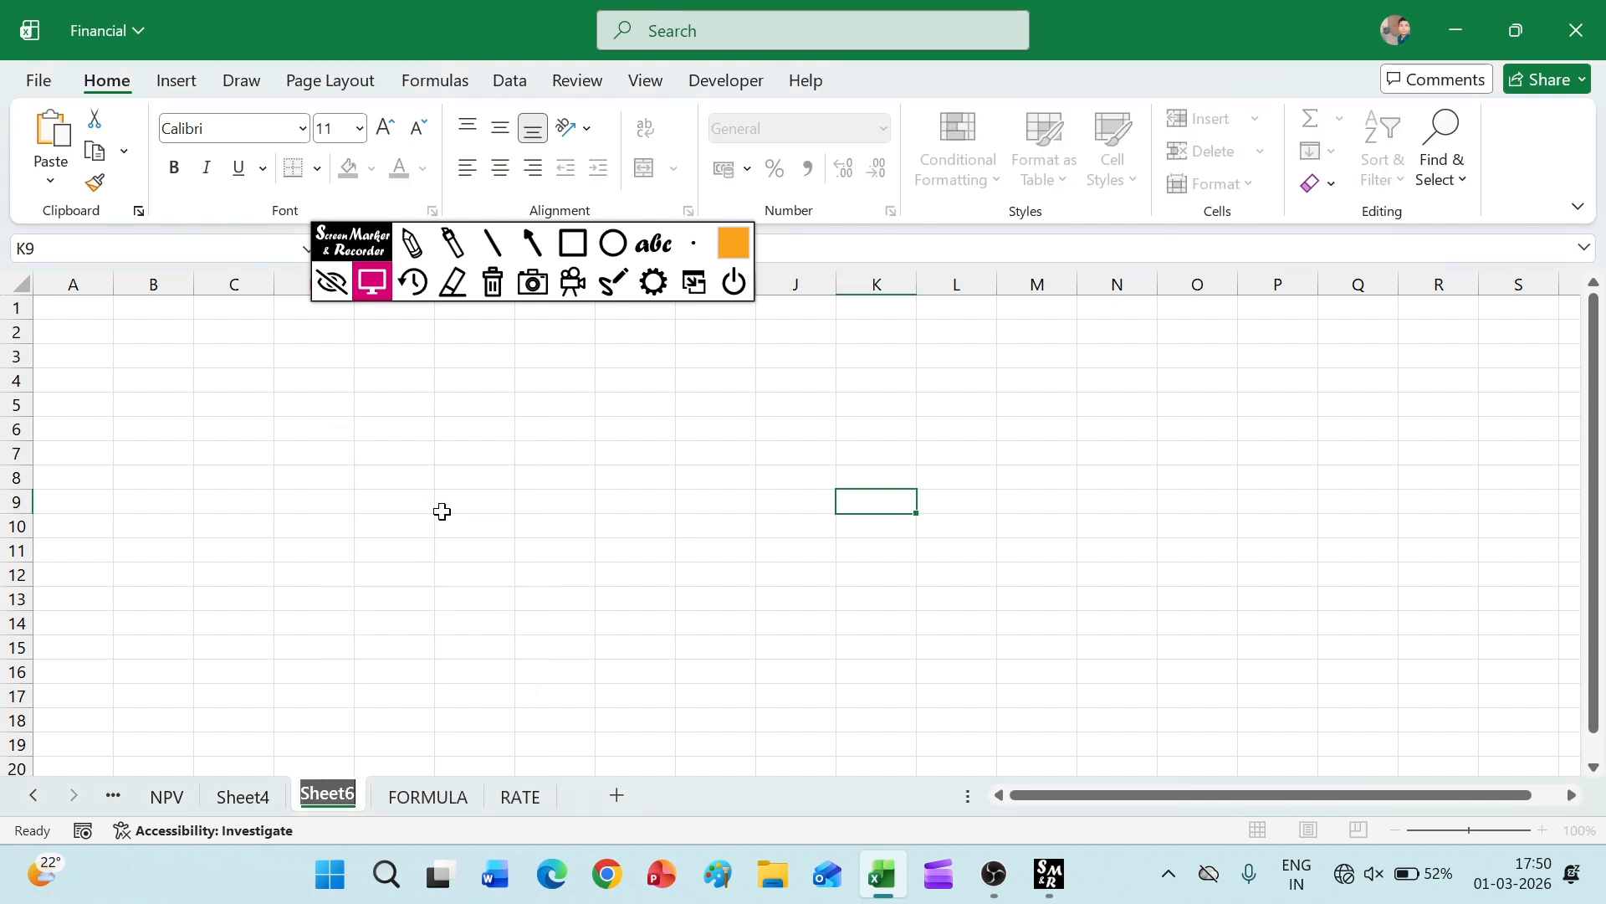
pyautogui.write('FOR')
pyautogui.click(546, 504)
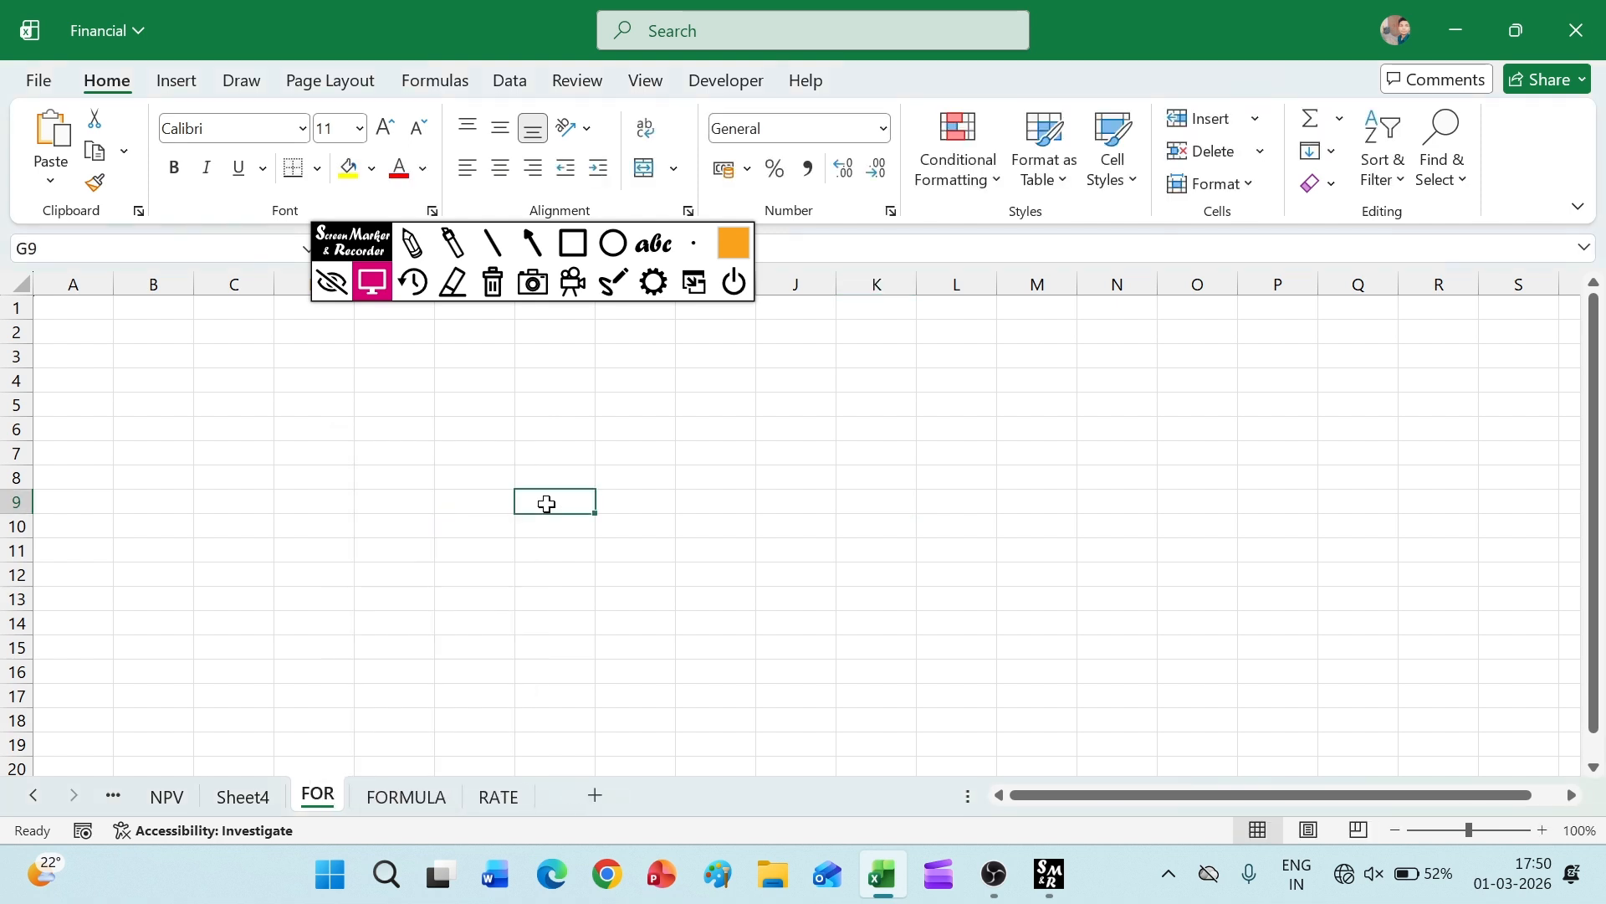
# - Switch to Sheet4 and rename it as GUGORILA using the Rename Sheet command
pyautogui.click(251, 797)
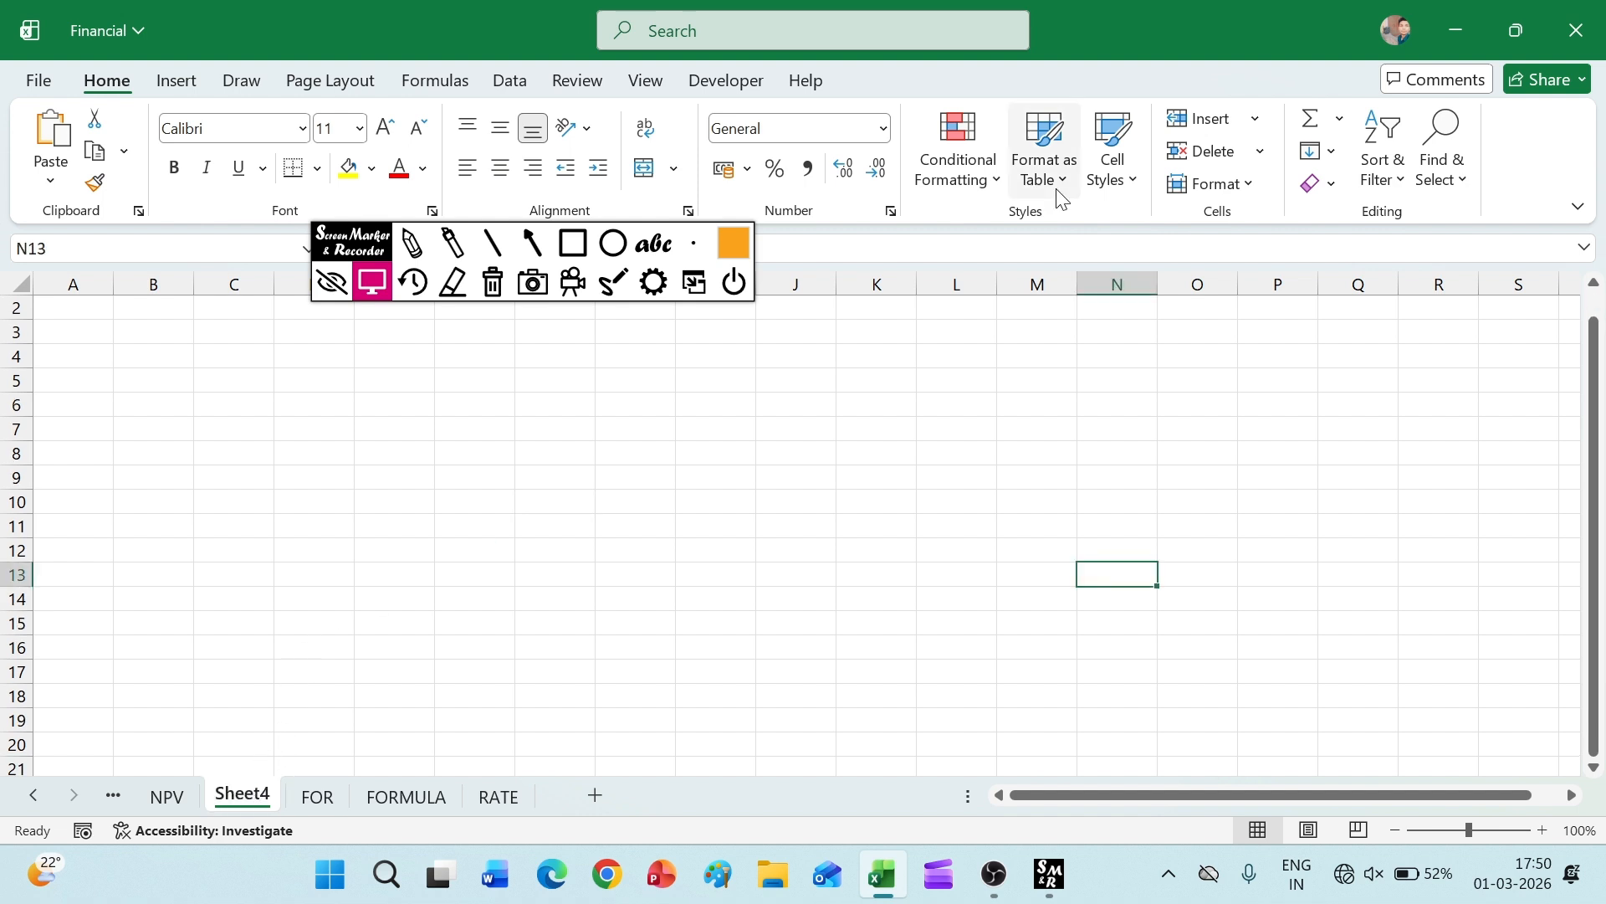
pyautogui.click(1215, 184)
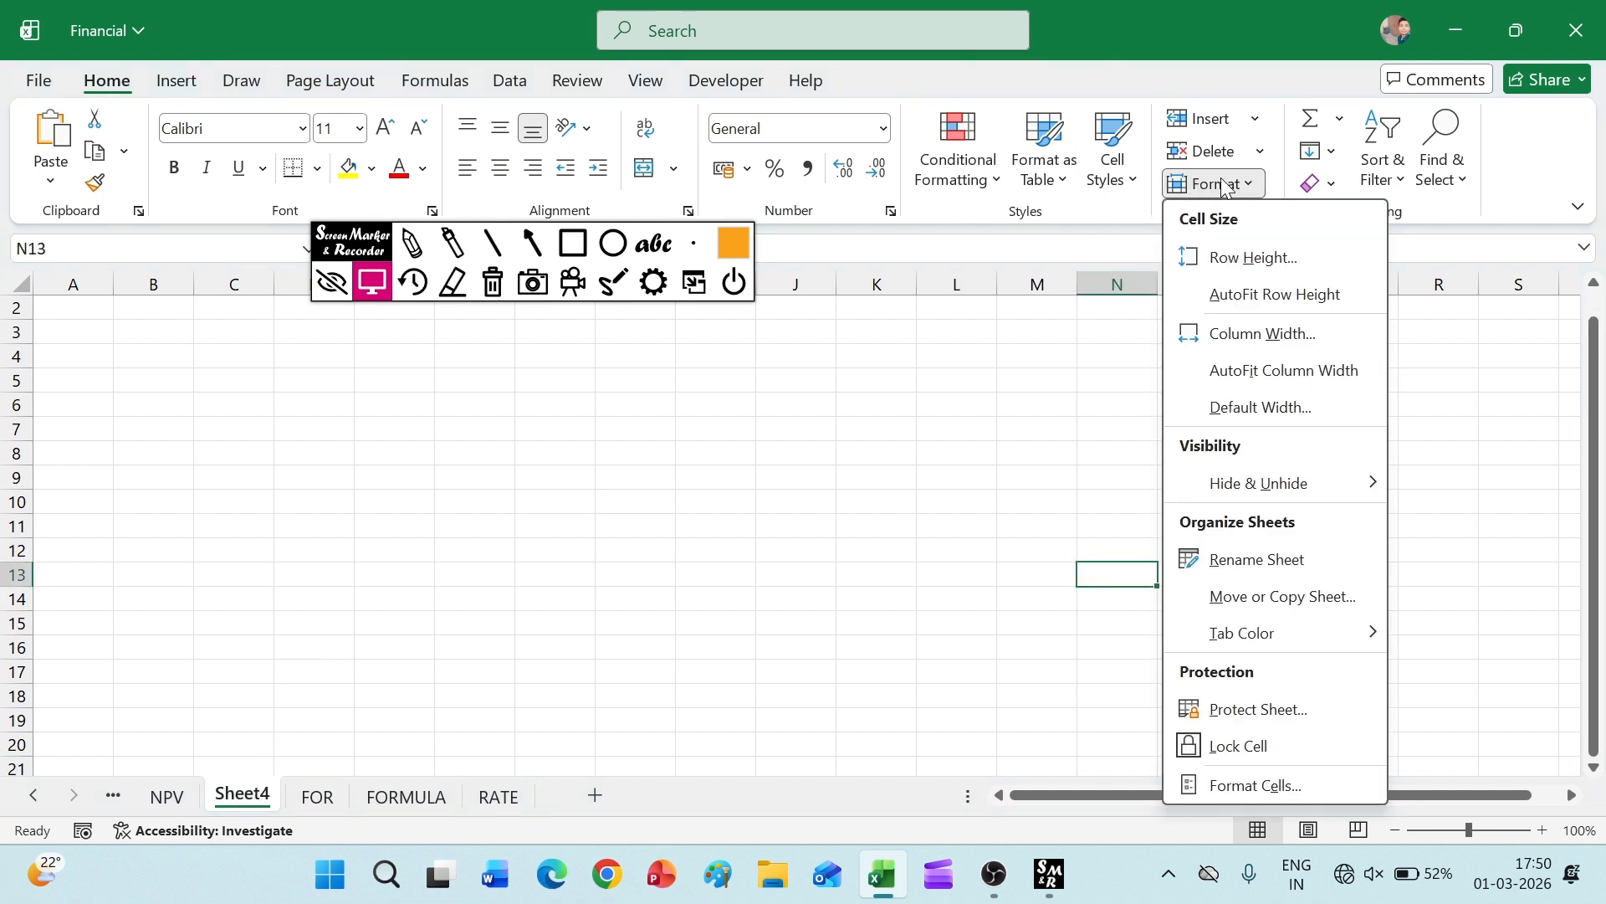
pyautogui.click(1259, 559)
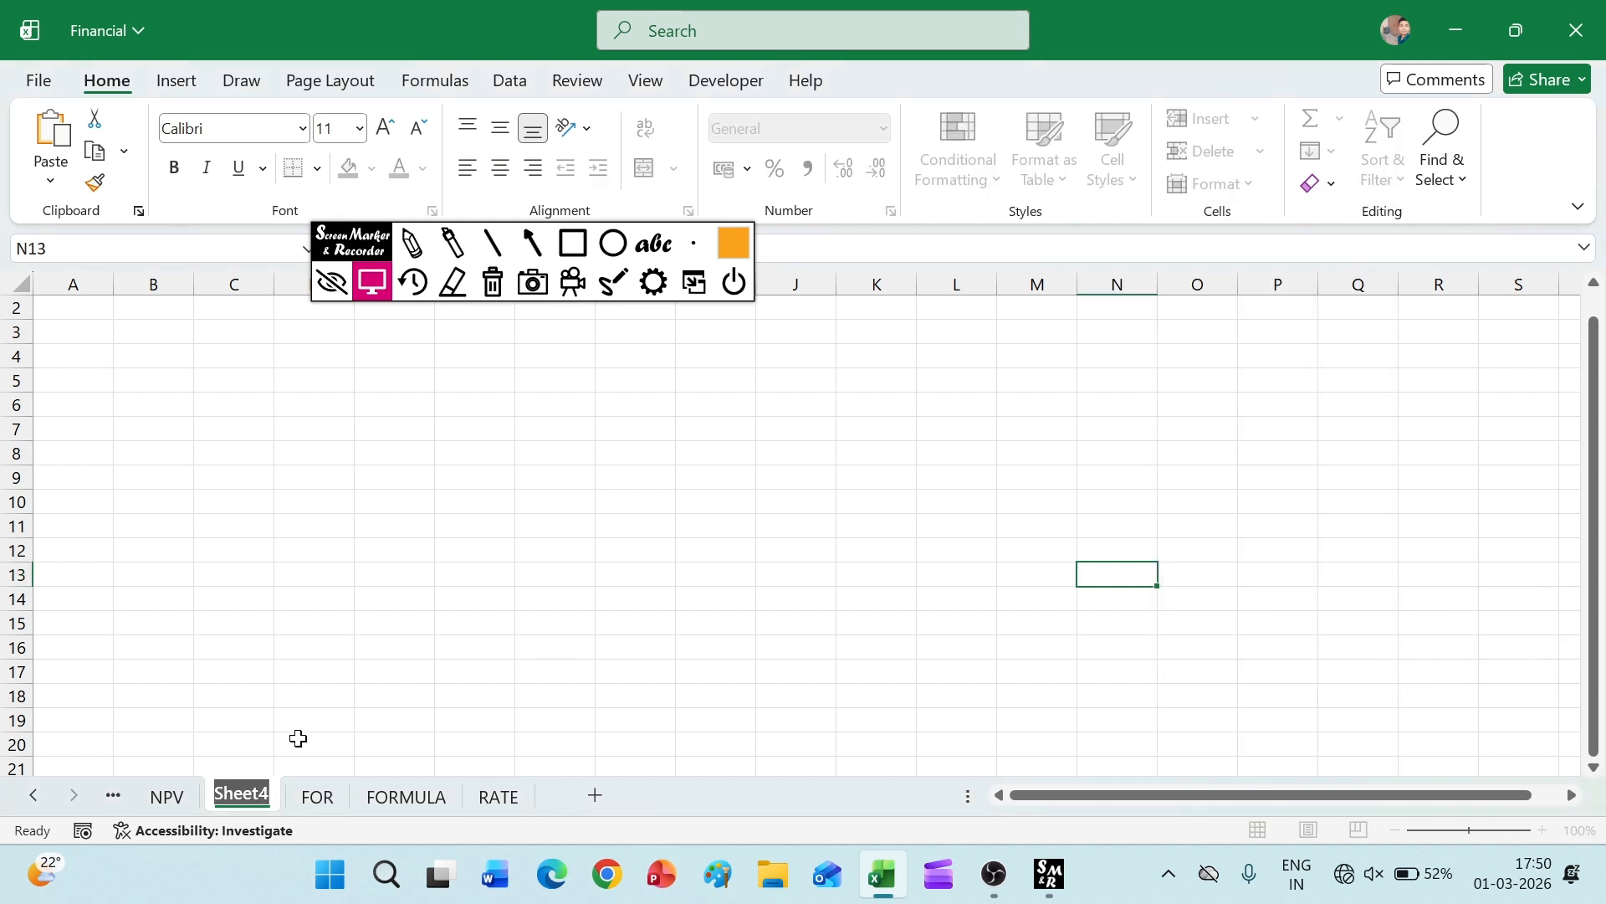
pyautogui.write('GU')
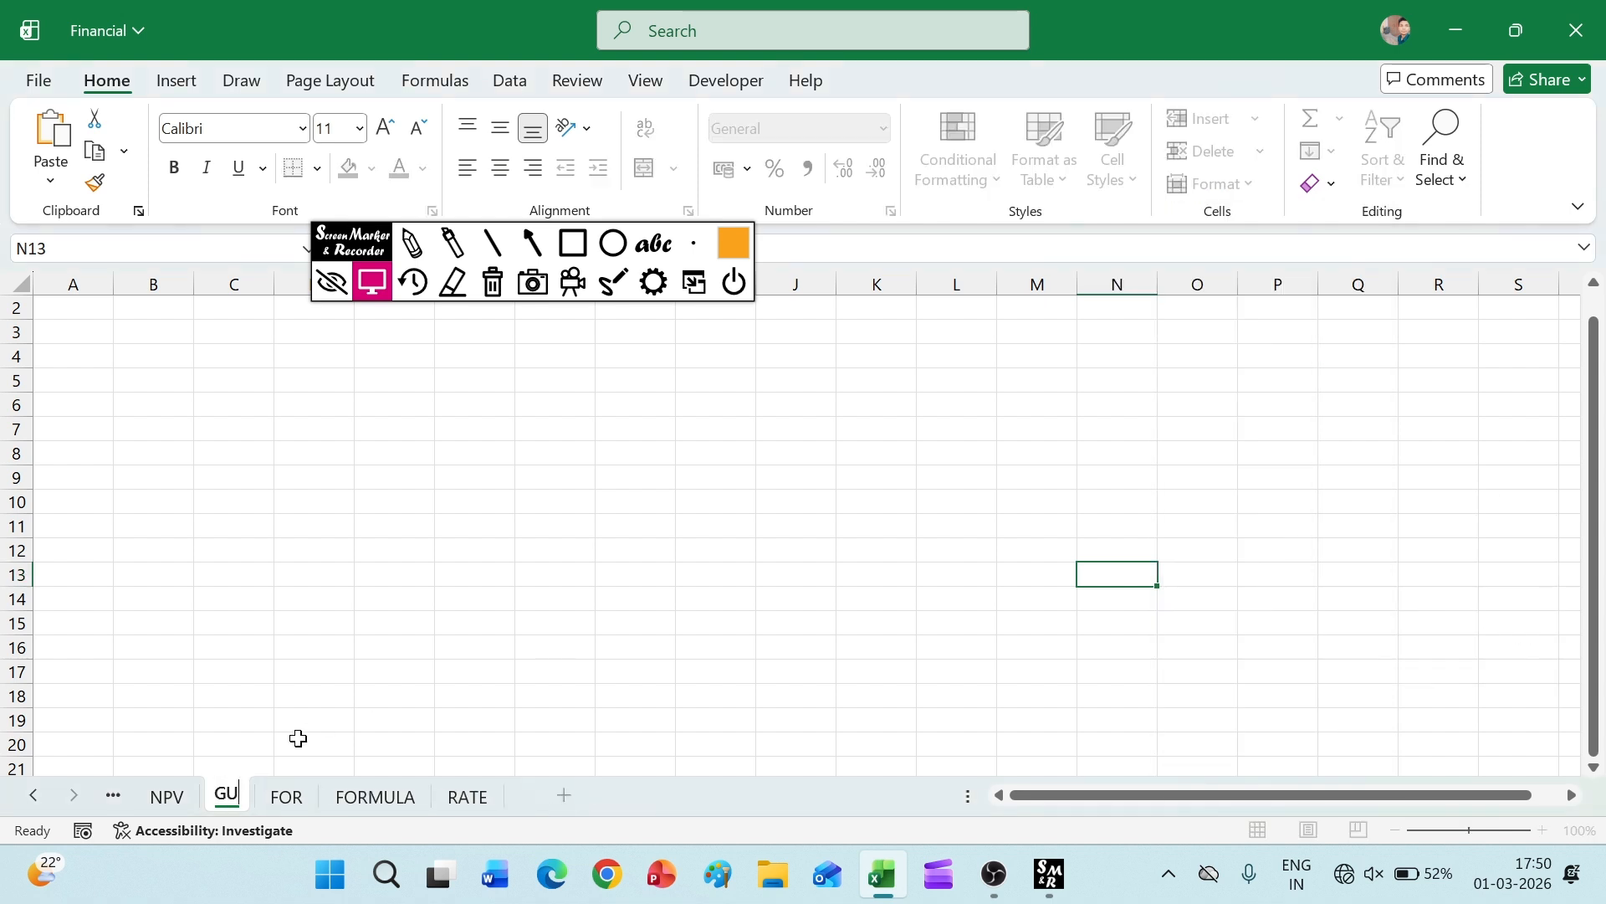
pyautogui.write('GOR')
pyautogui.write('ILA')
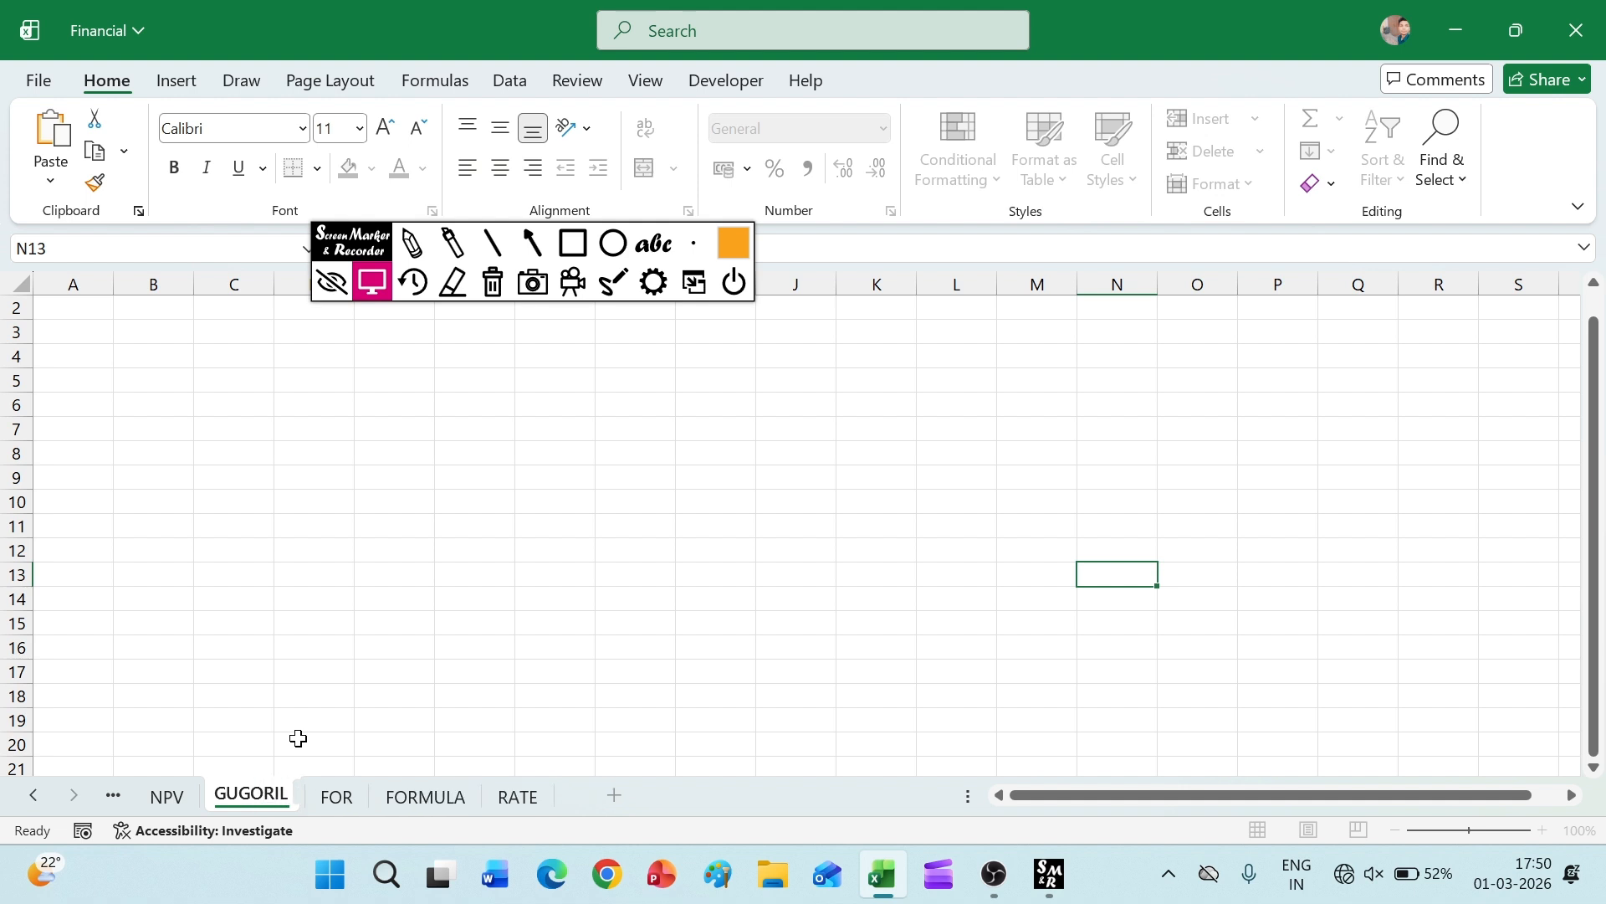
pyautogui.click(441, 667)
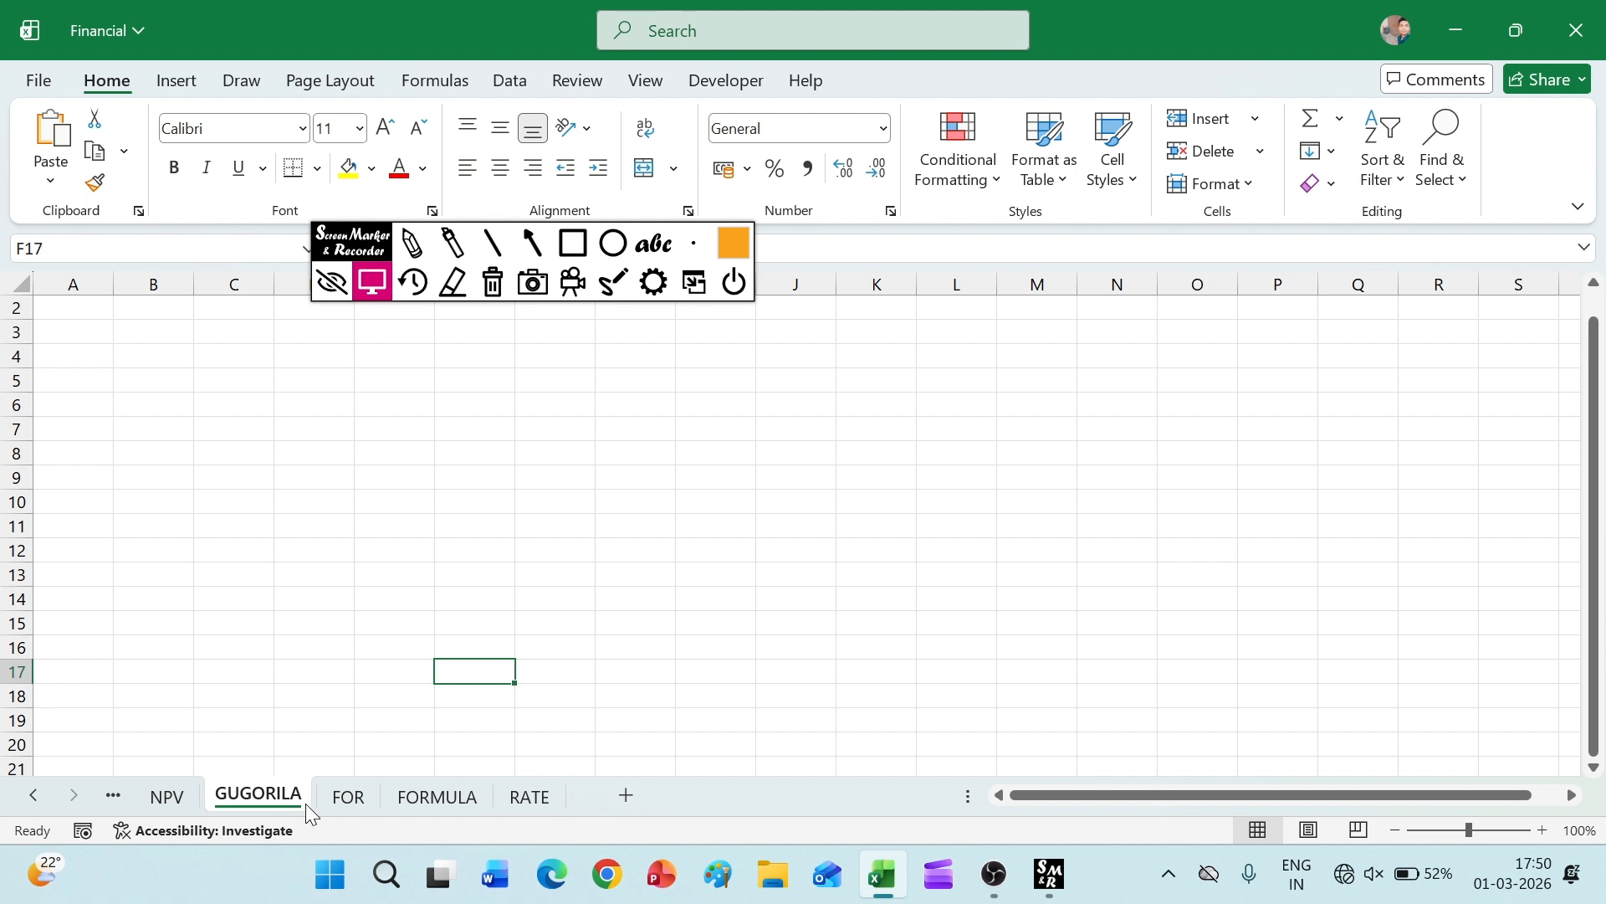
pyautogui.doubleClick(450, 794)
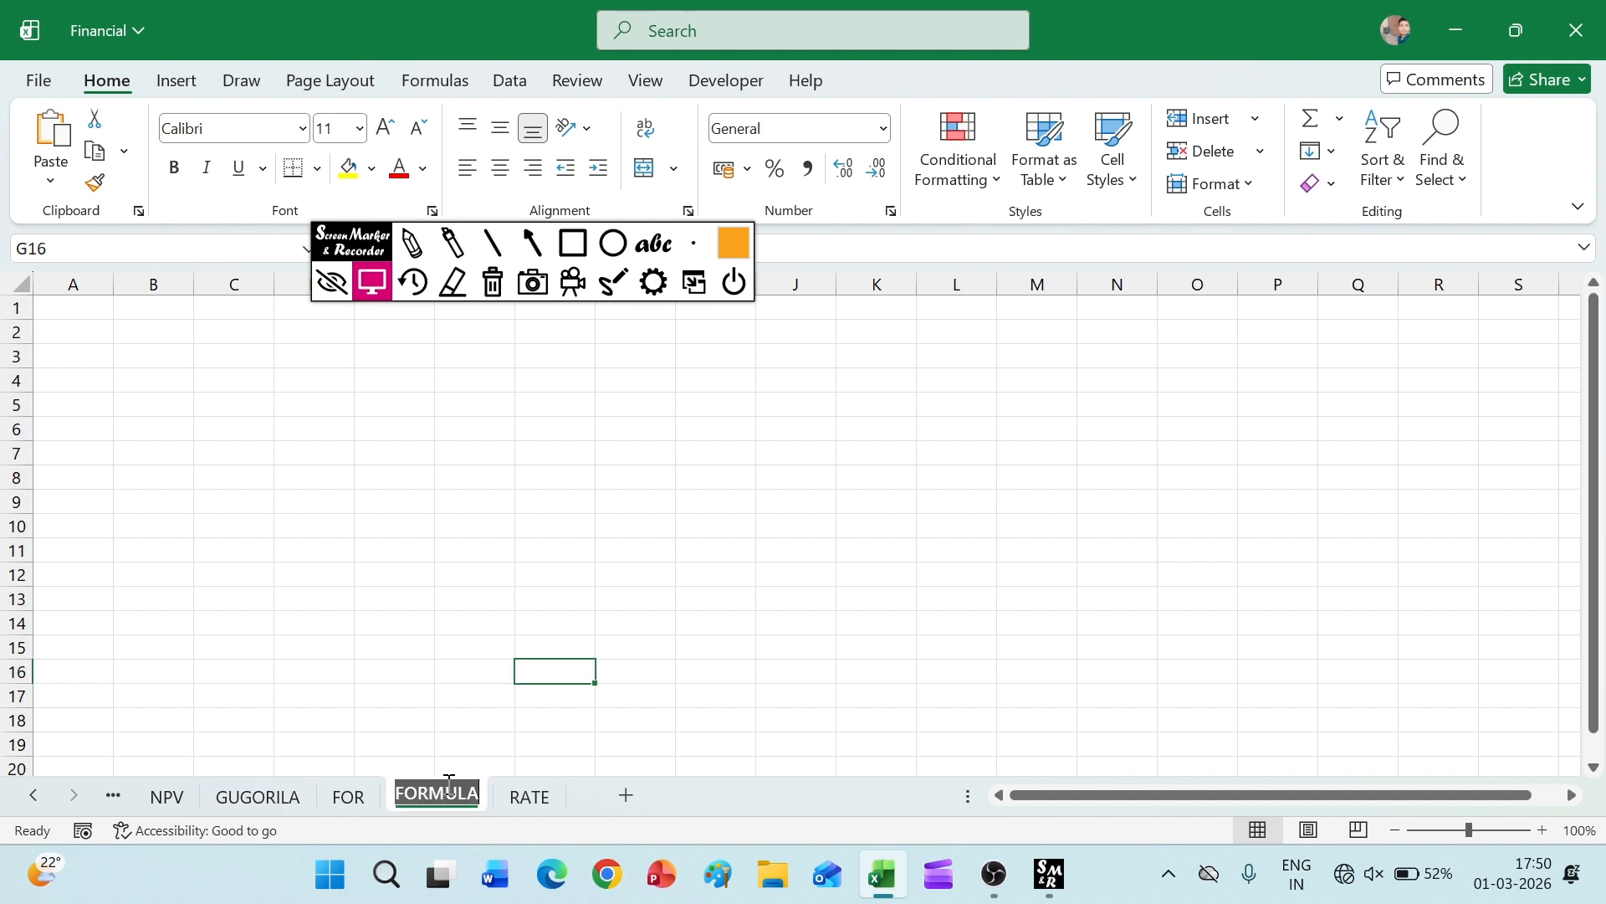
pyautogui.click(346, 796)
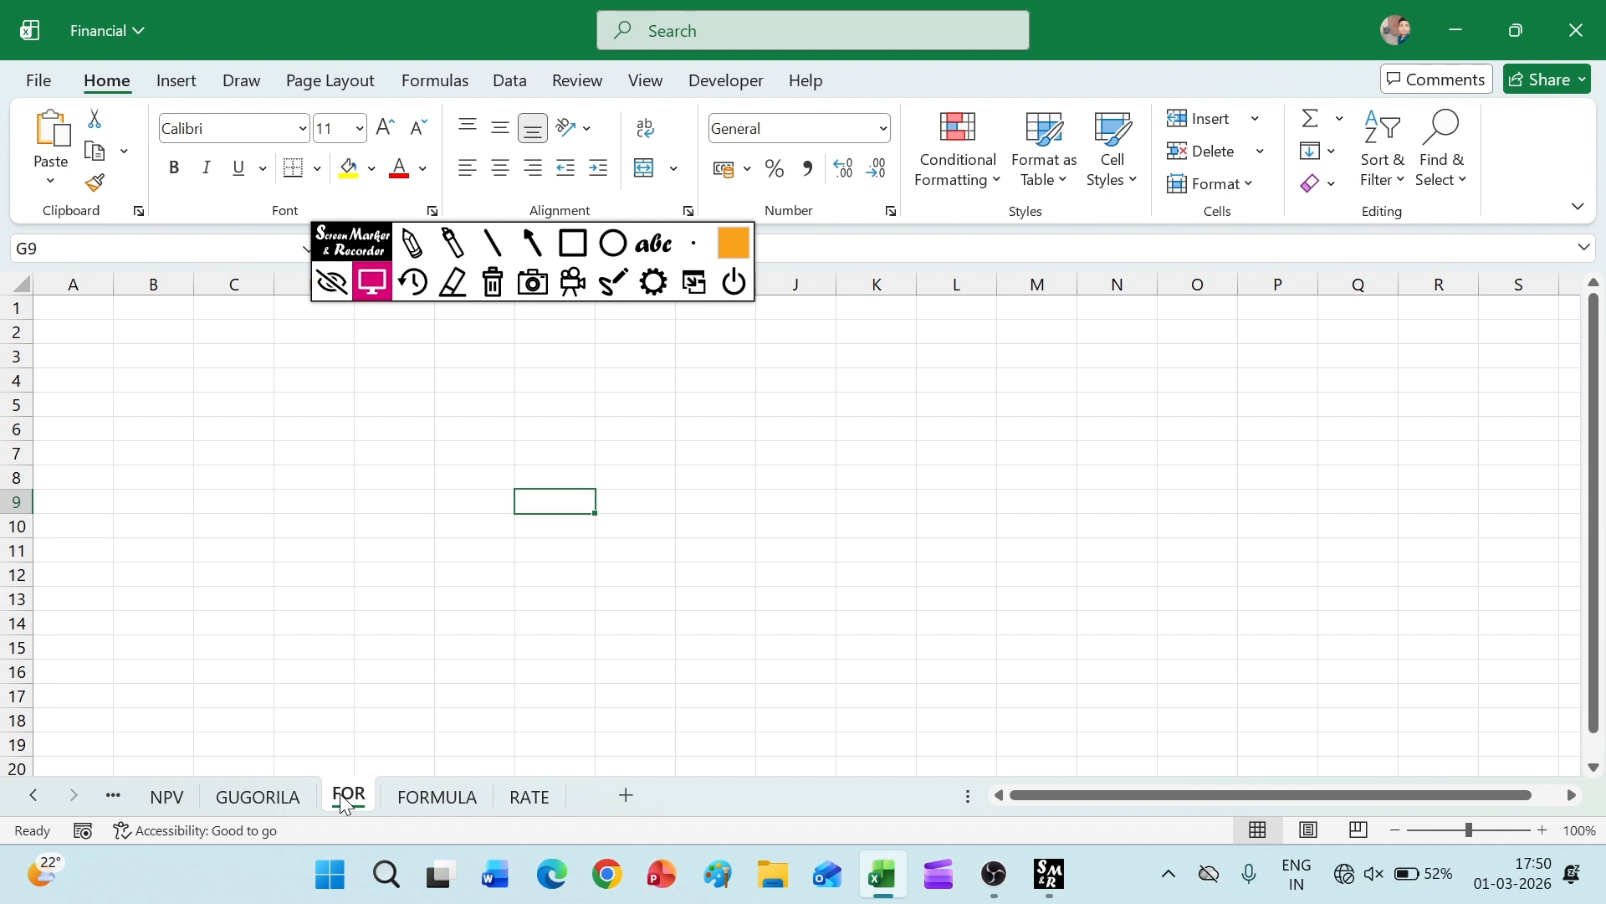
pyautogui.rightClick(345, 802)
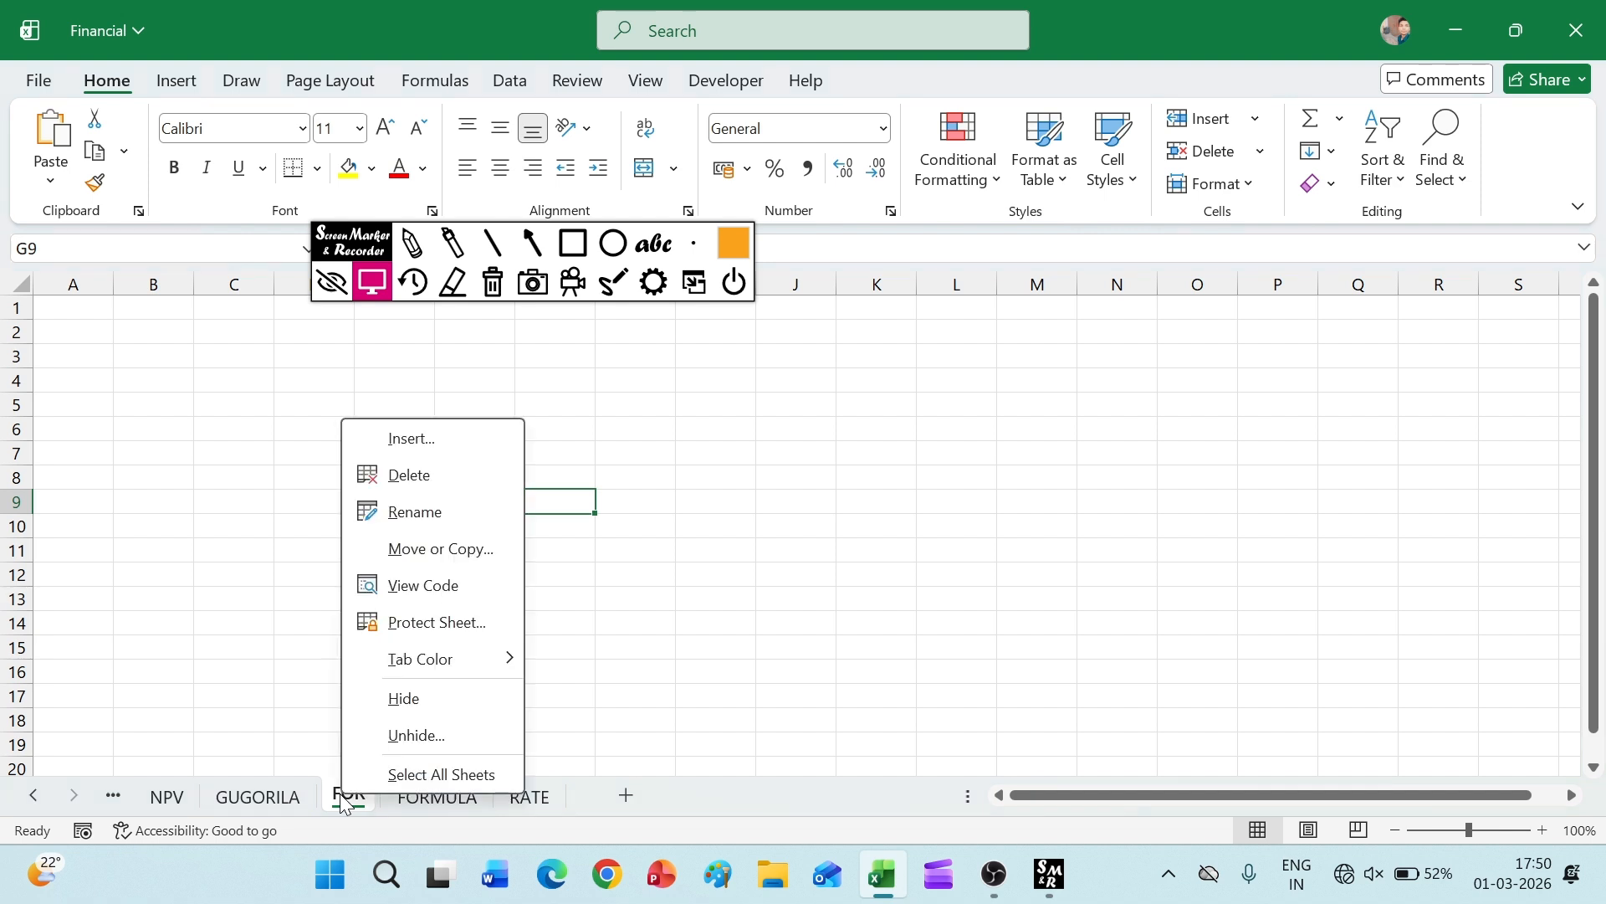
pyautogui.click(793, 563)
pyautogui.click(1249, 186)
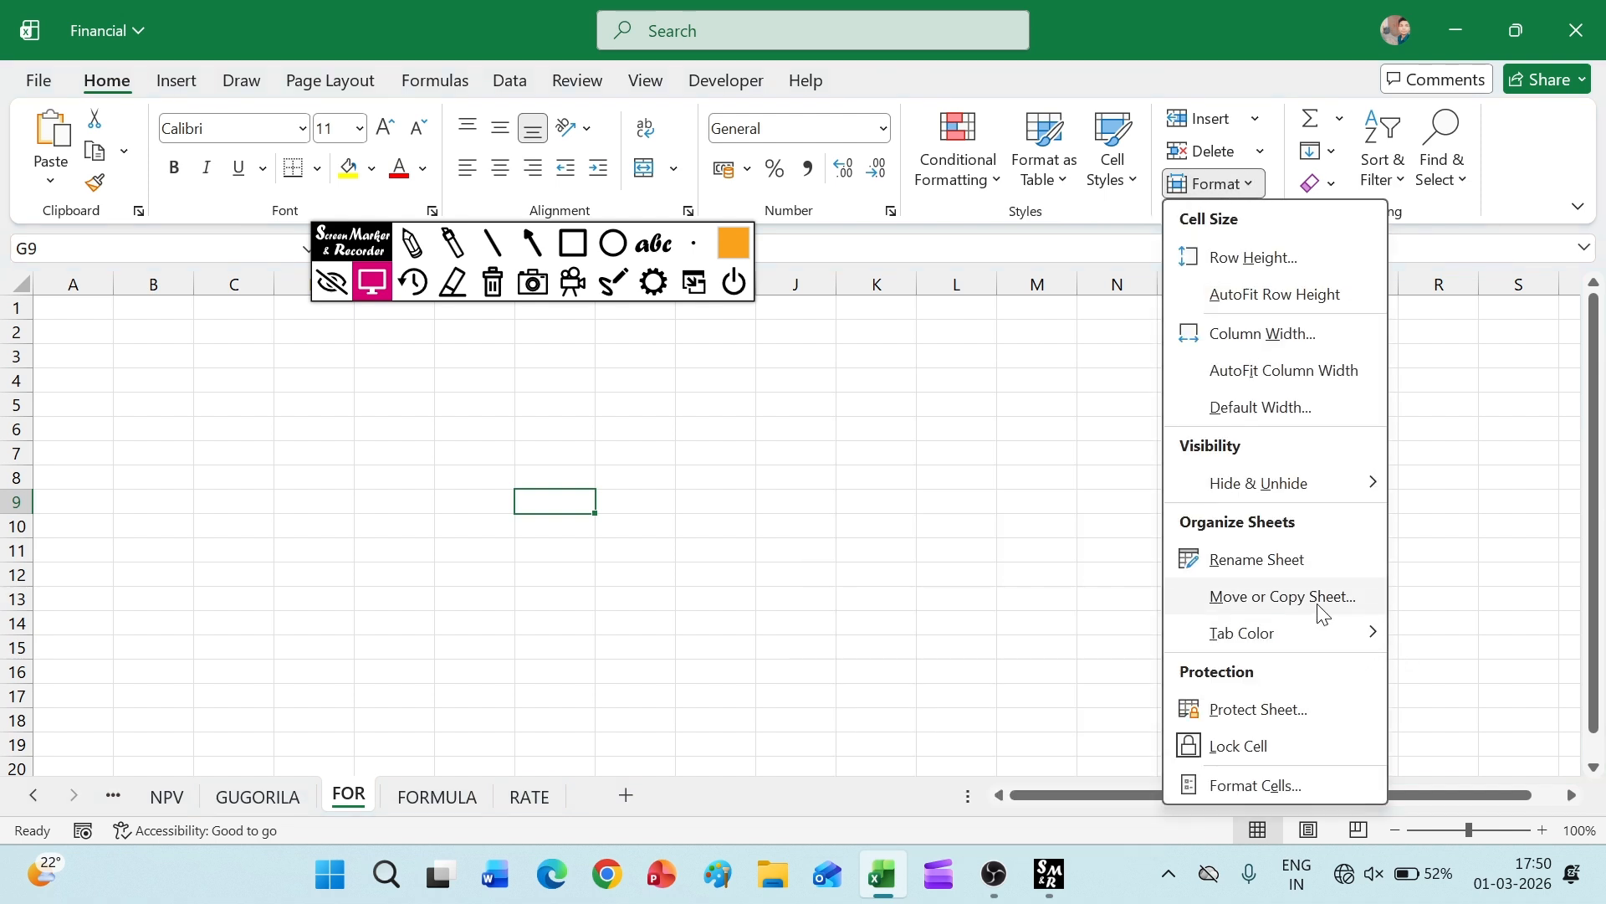
pyautogui.click(800, 596)
pyautogui.hscroll(-1, 378, 658)
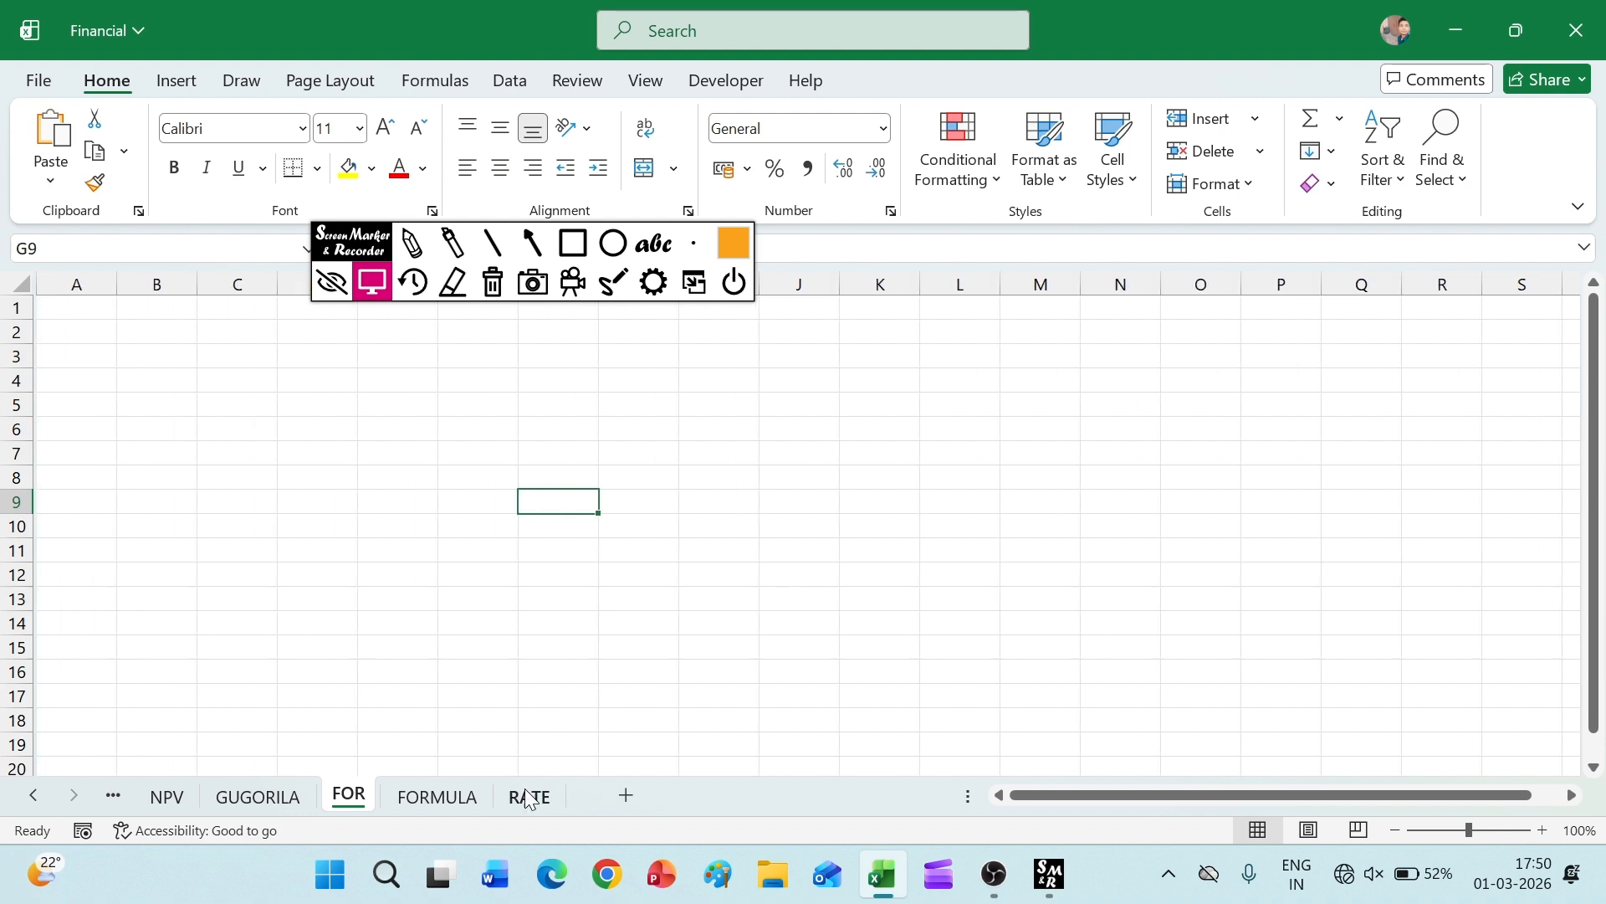
# - Create a copy of the RATE sheet in Financial.xlsx, placed before the PMT sheet
pyautogui.click(529, 797)
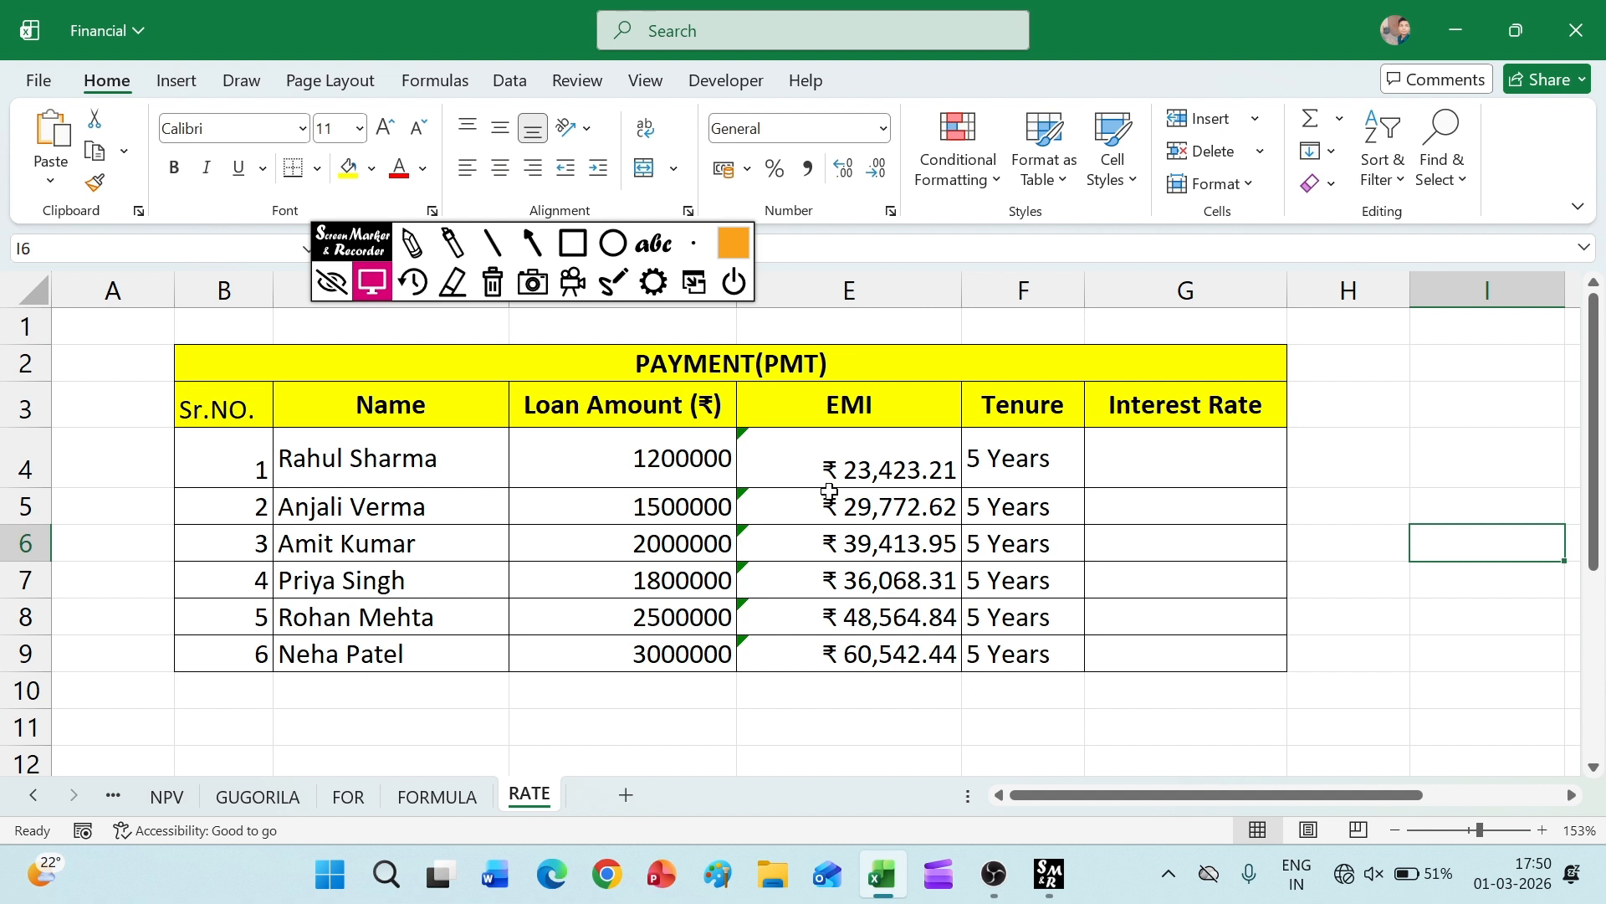
pyautogui.click(1253, 192)
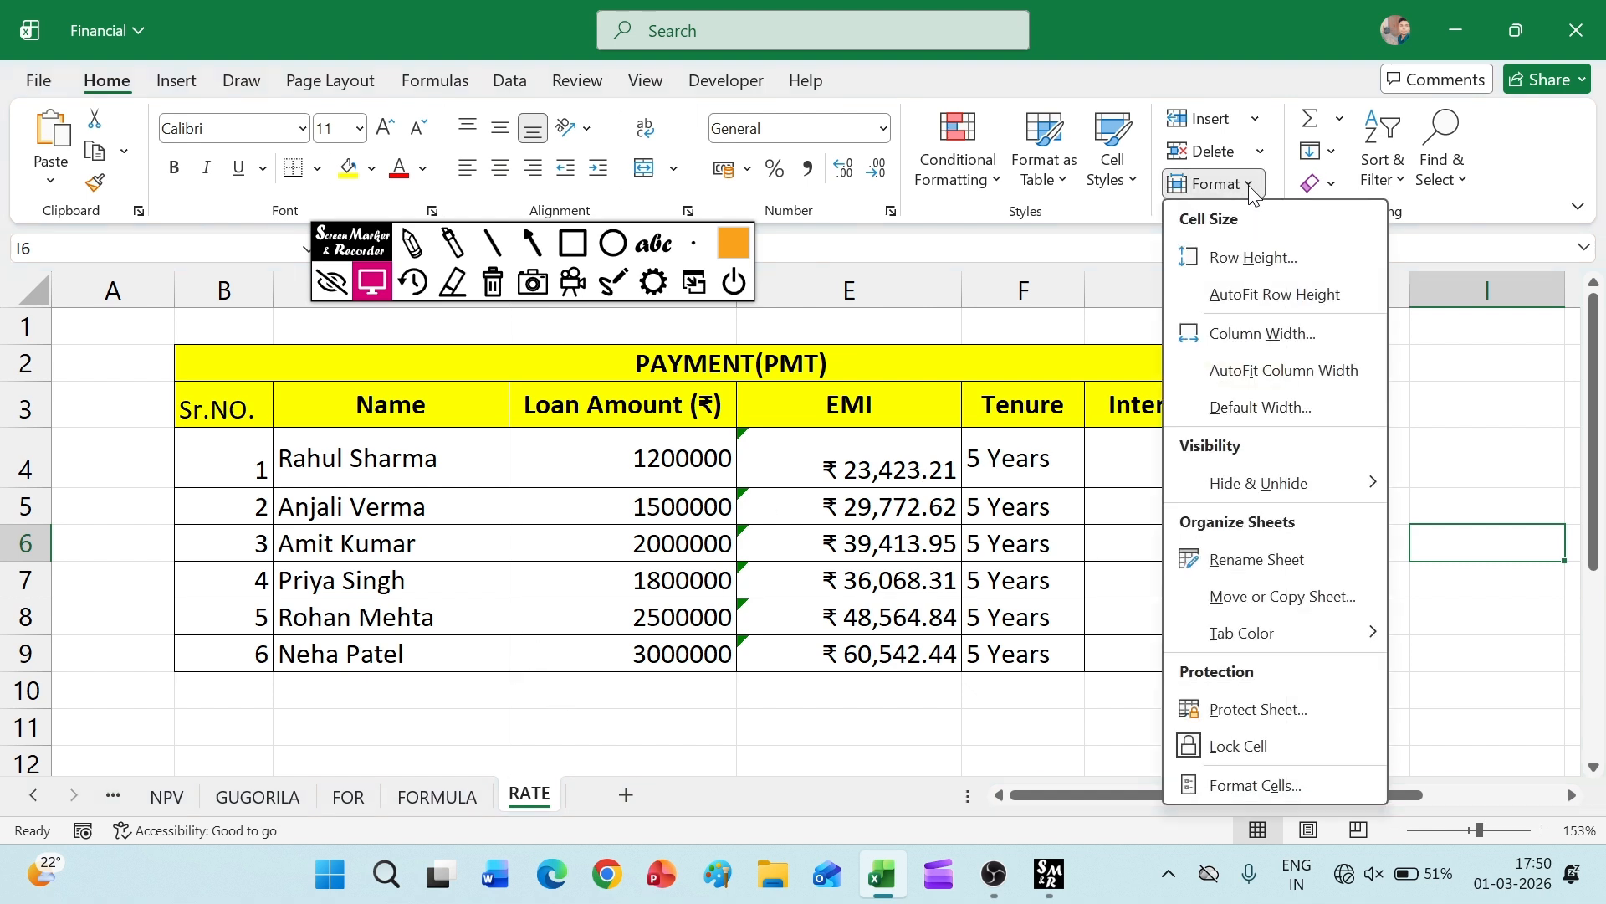
pyautogui.click(1271, 596)
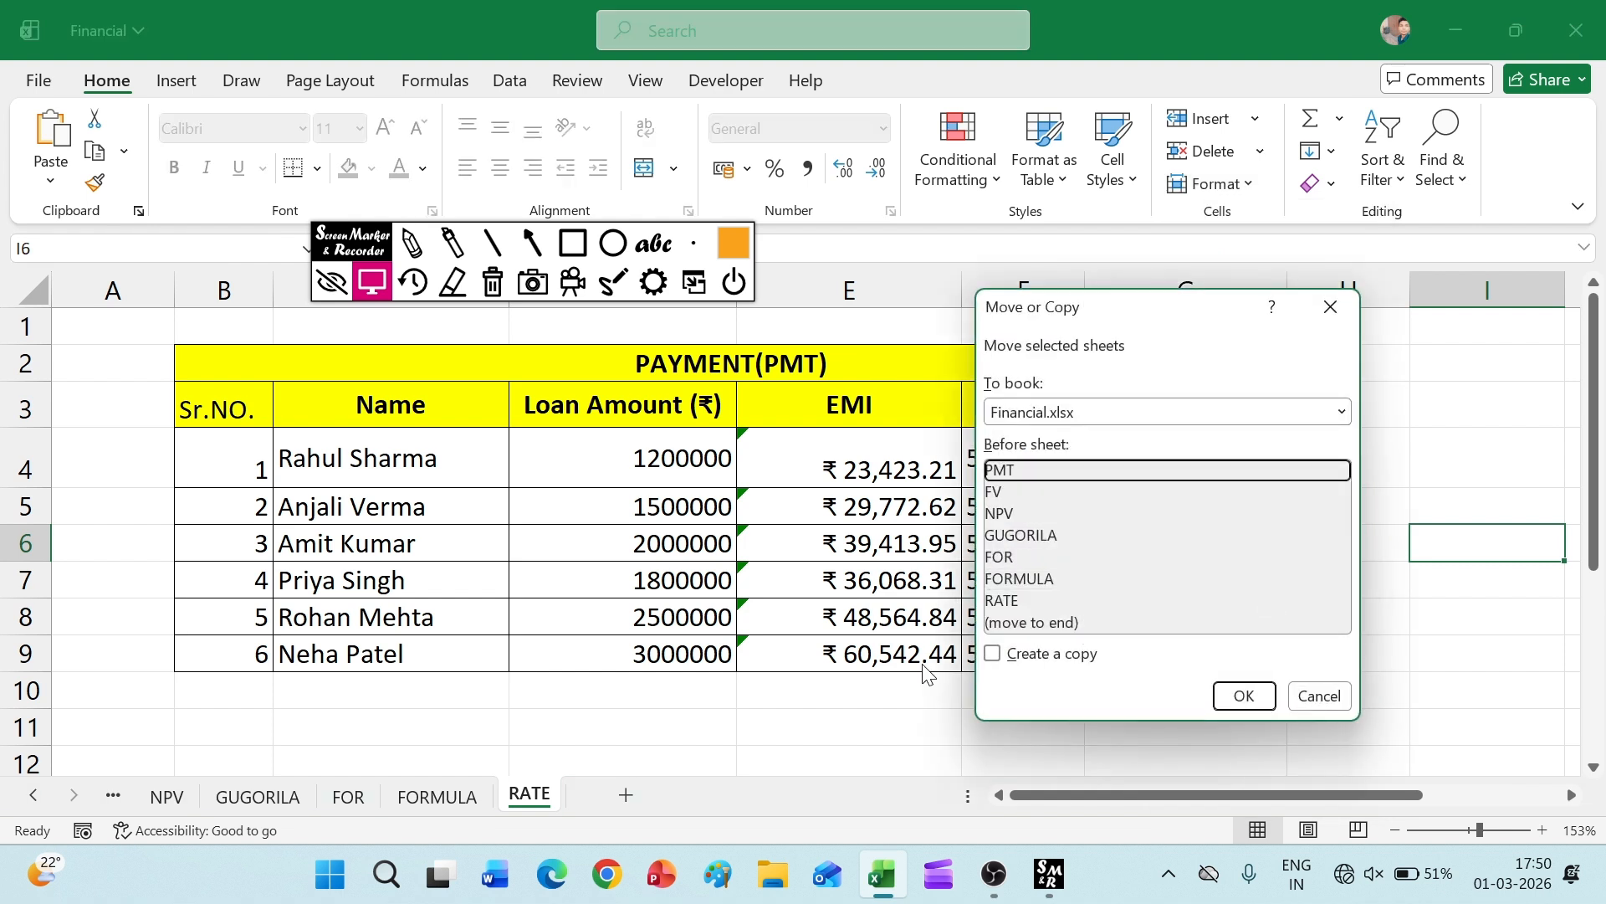
pyautogui.click(995, 659)
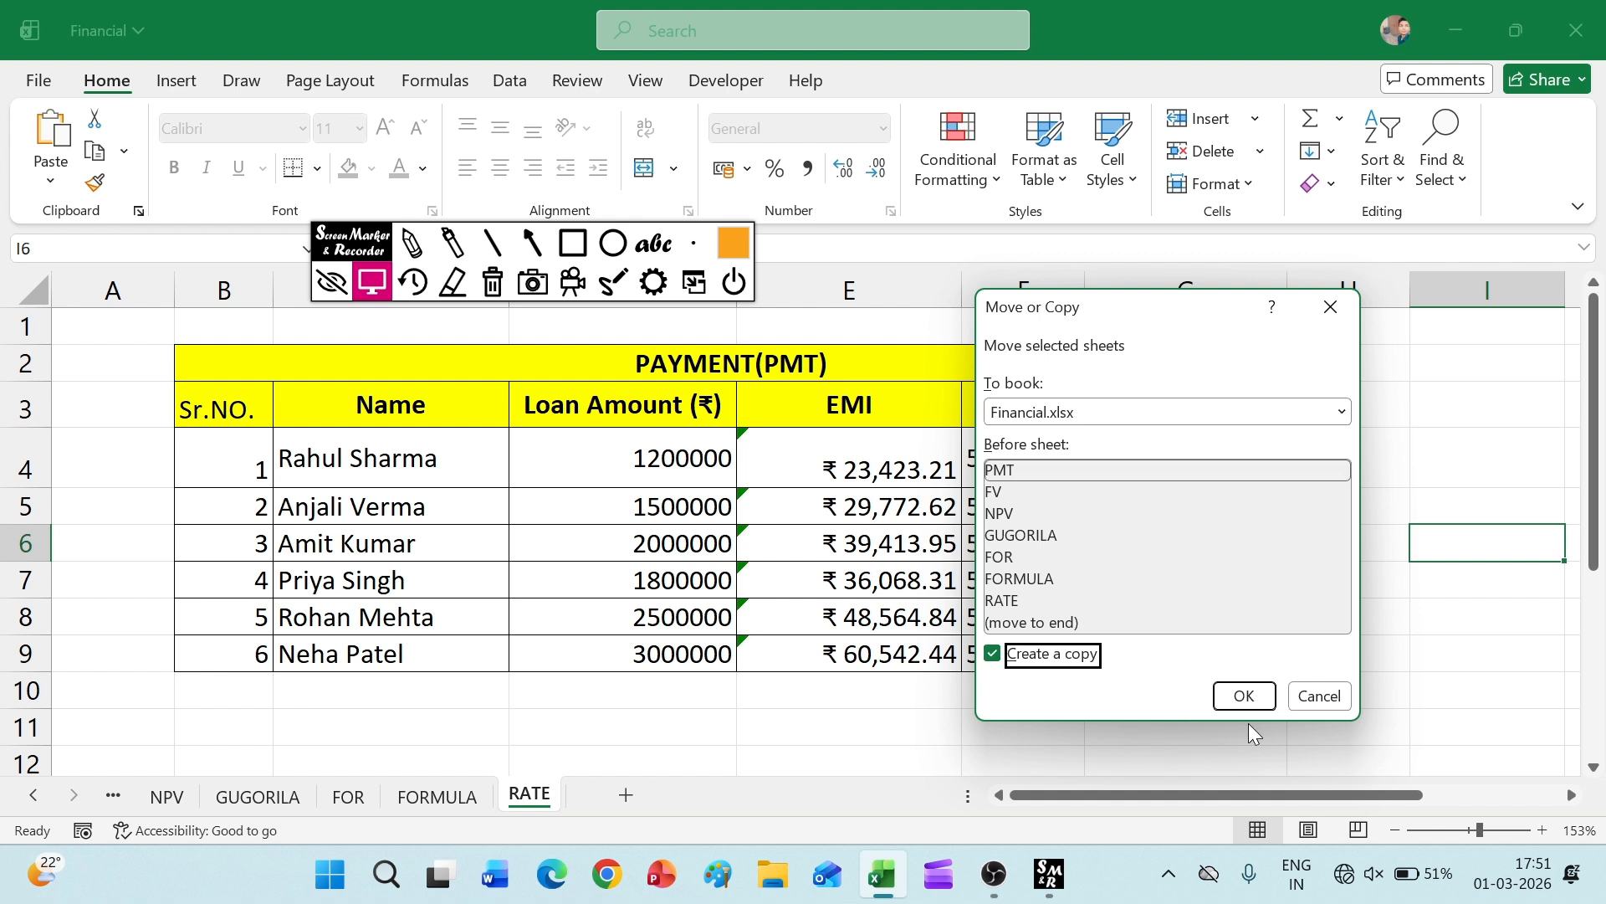
pyautogui.click(1243, 696)
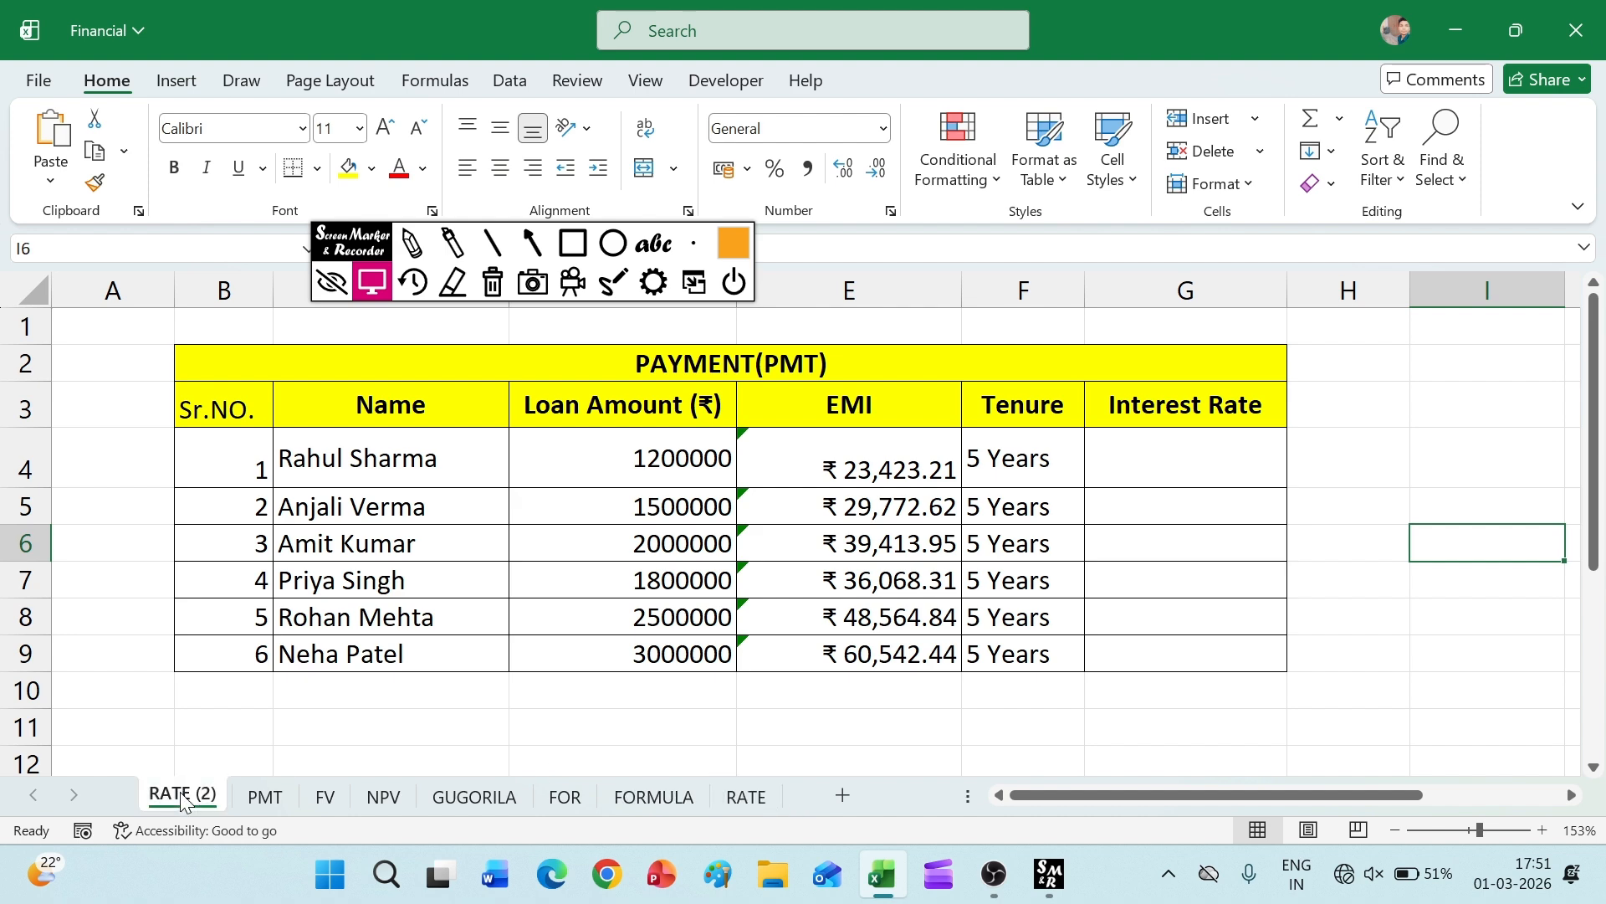
# - Move the PMT sheet to the end of the workbook, directly after the RATE sheet
pyautogui.click(255, 797)
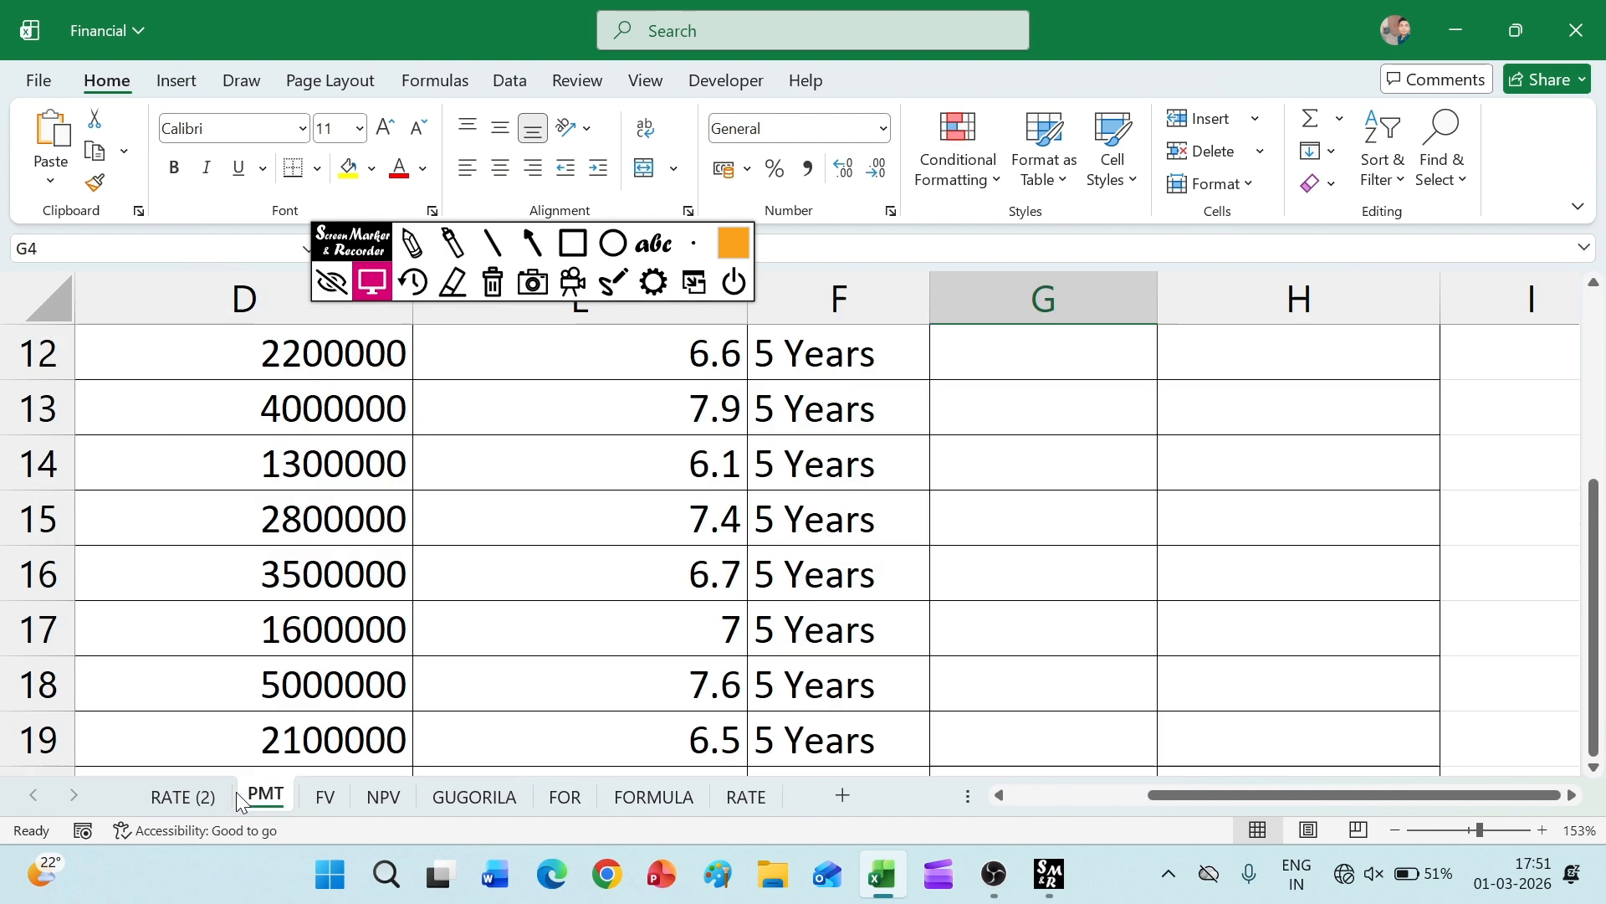
pyautogui.scroll(4, 473, 592)
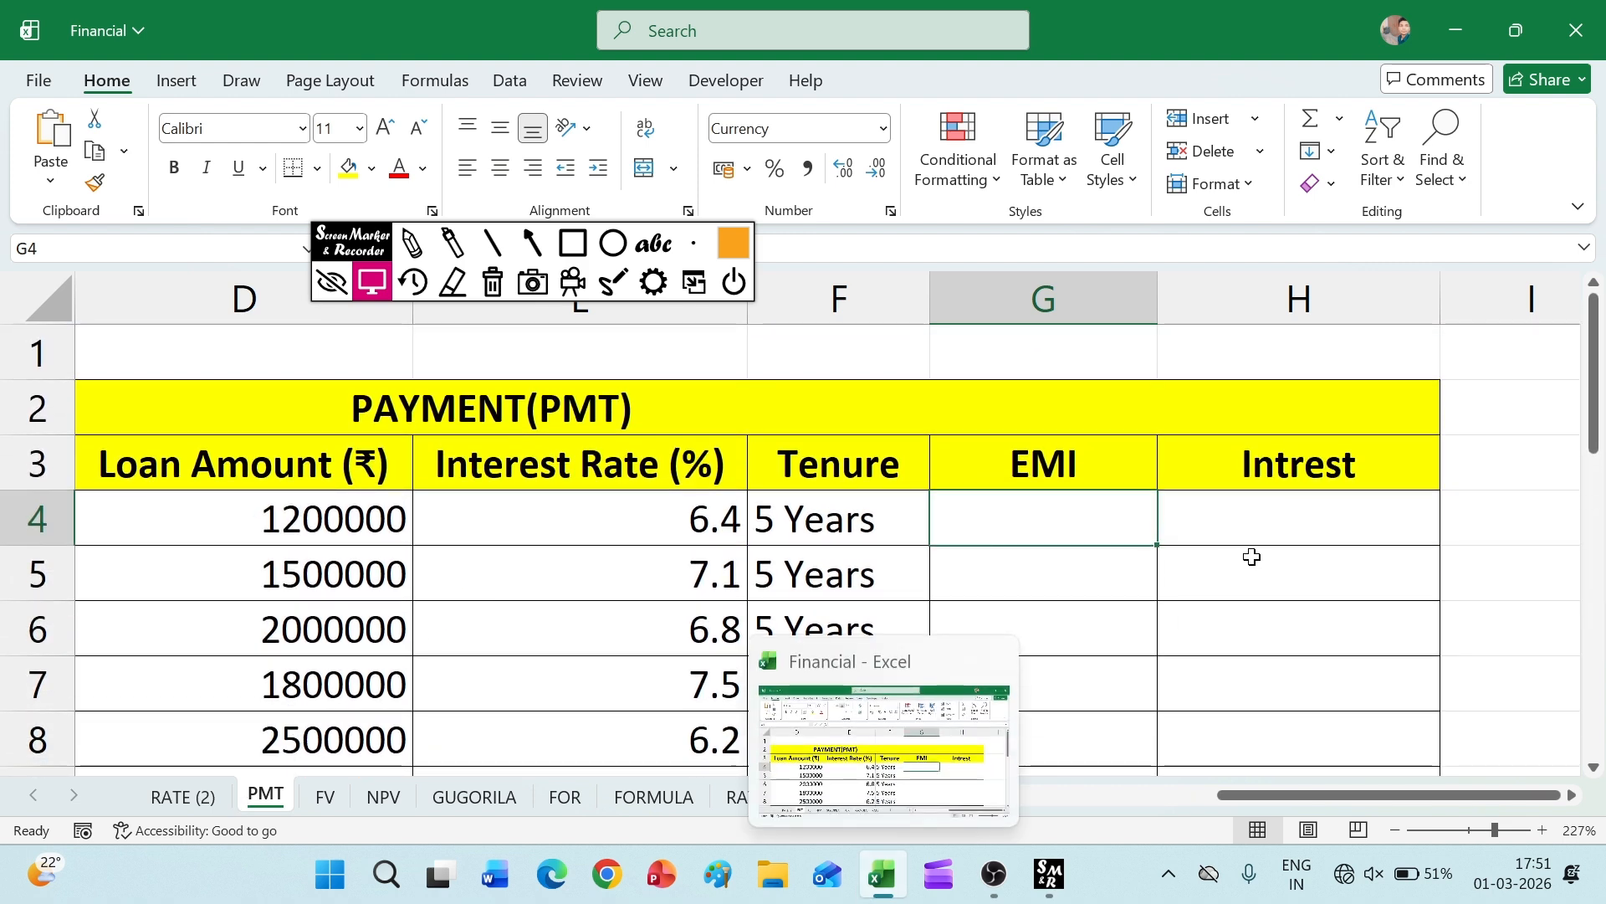
pyautogui.click(1381, 556)
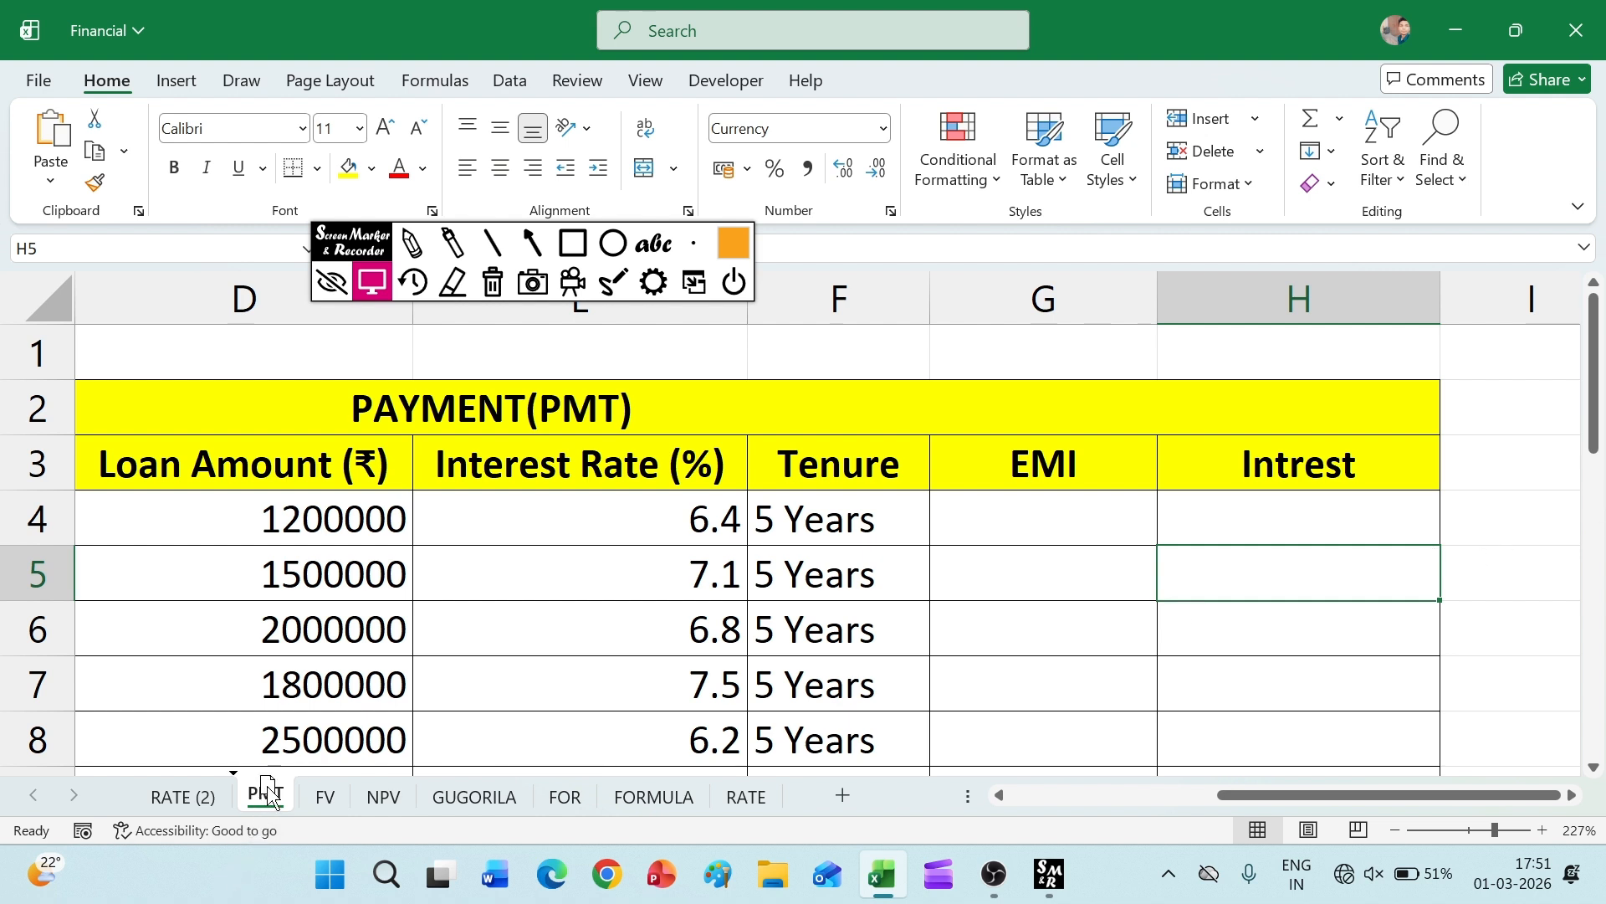
pyautogui.moveTo(727, 774); pyautogui.dragTo(791, 789)
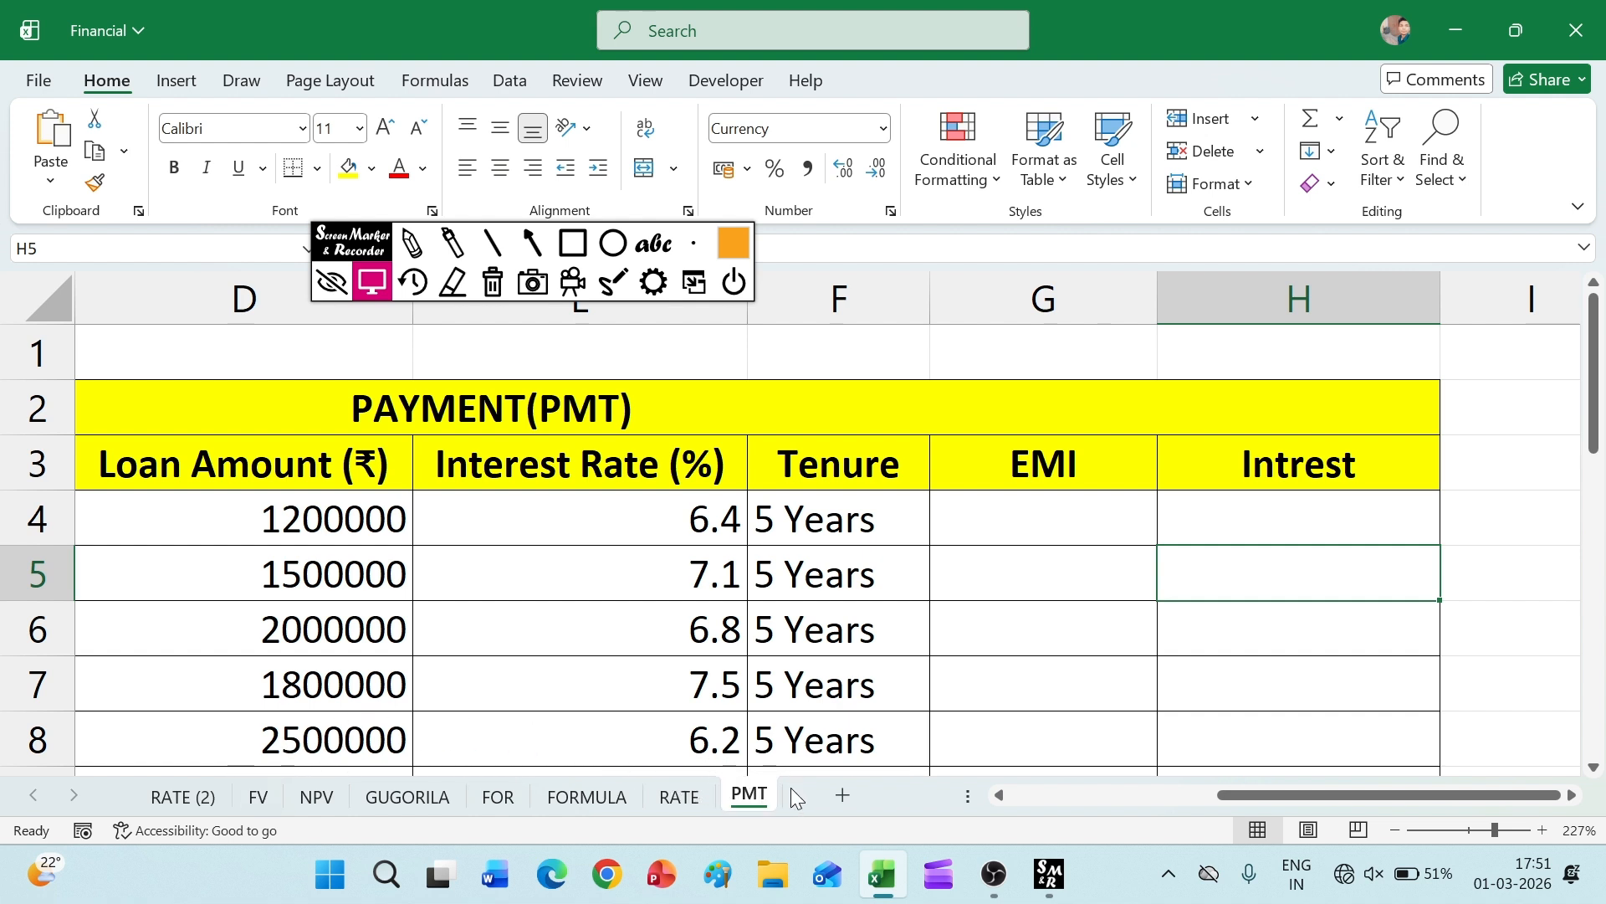
# - Try to move the NPV sheet before the GUGORILA sheet in Financial.xlsx using the Move or Copy Sheet command
pyautogui.click(320, 797)
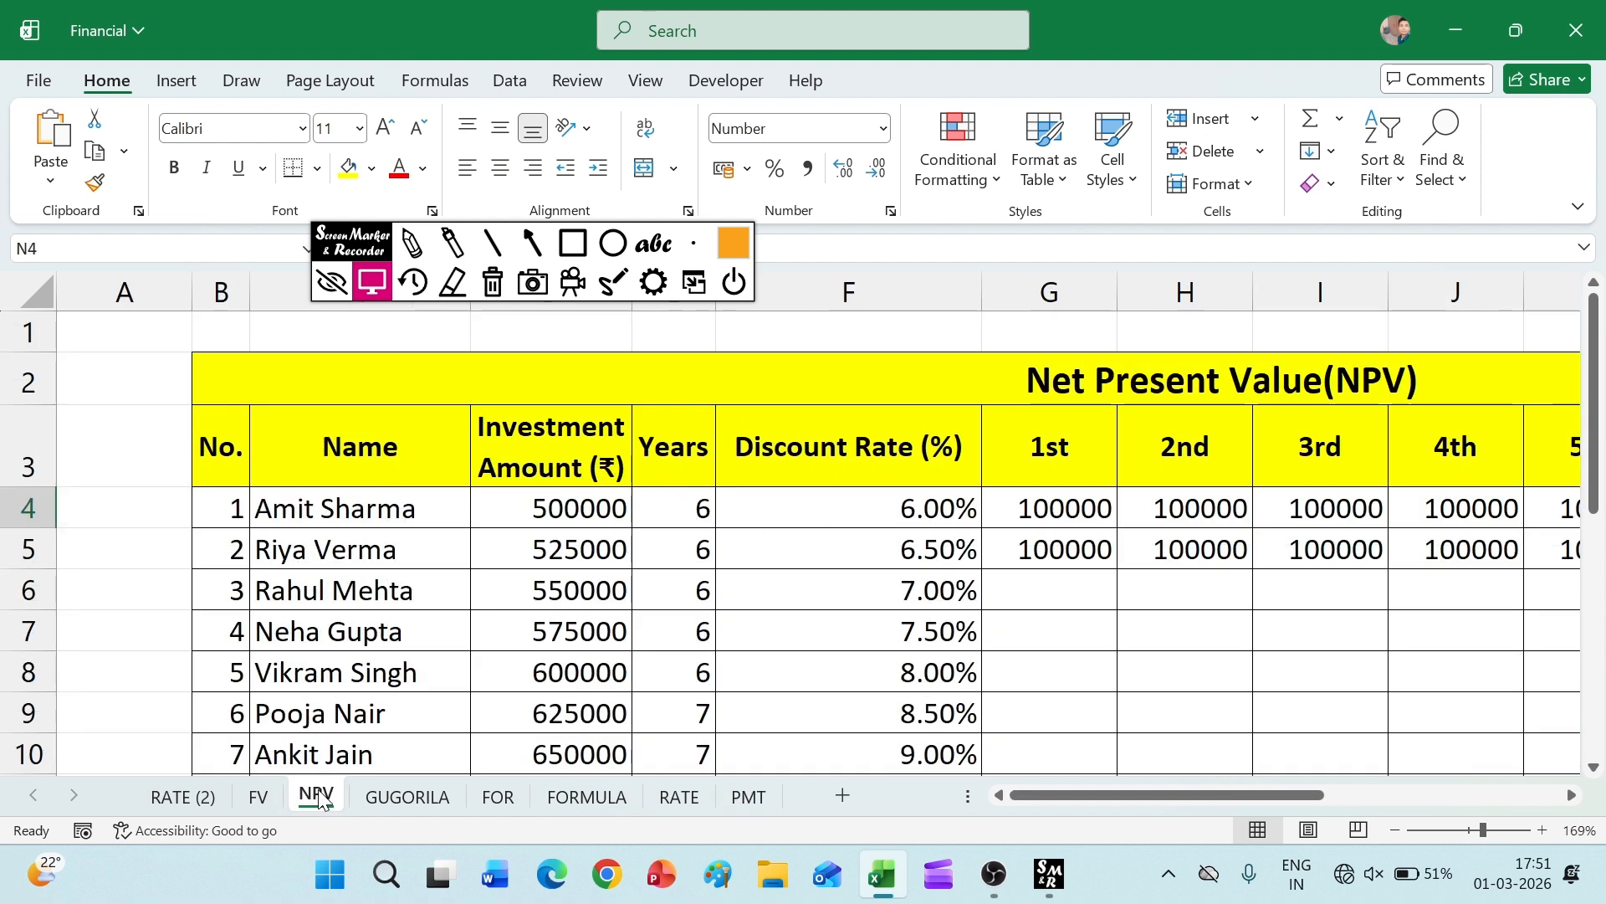
pyautogui.click(1213, 184)
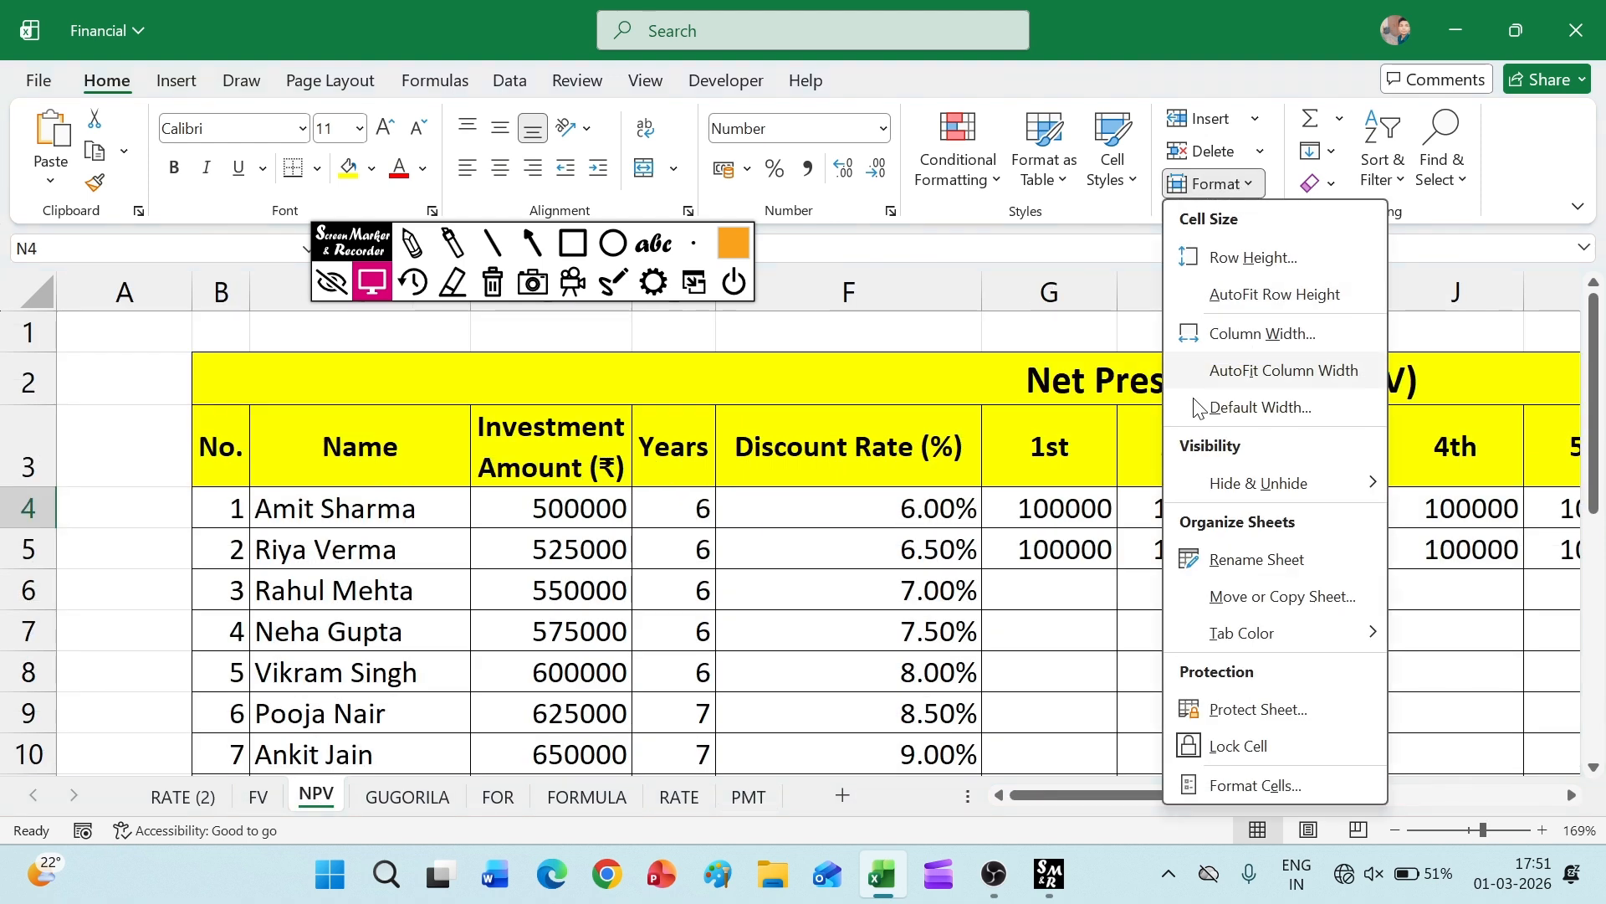
pyautogui.click(1242, 594)
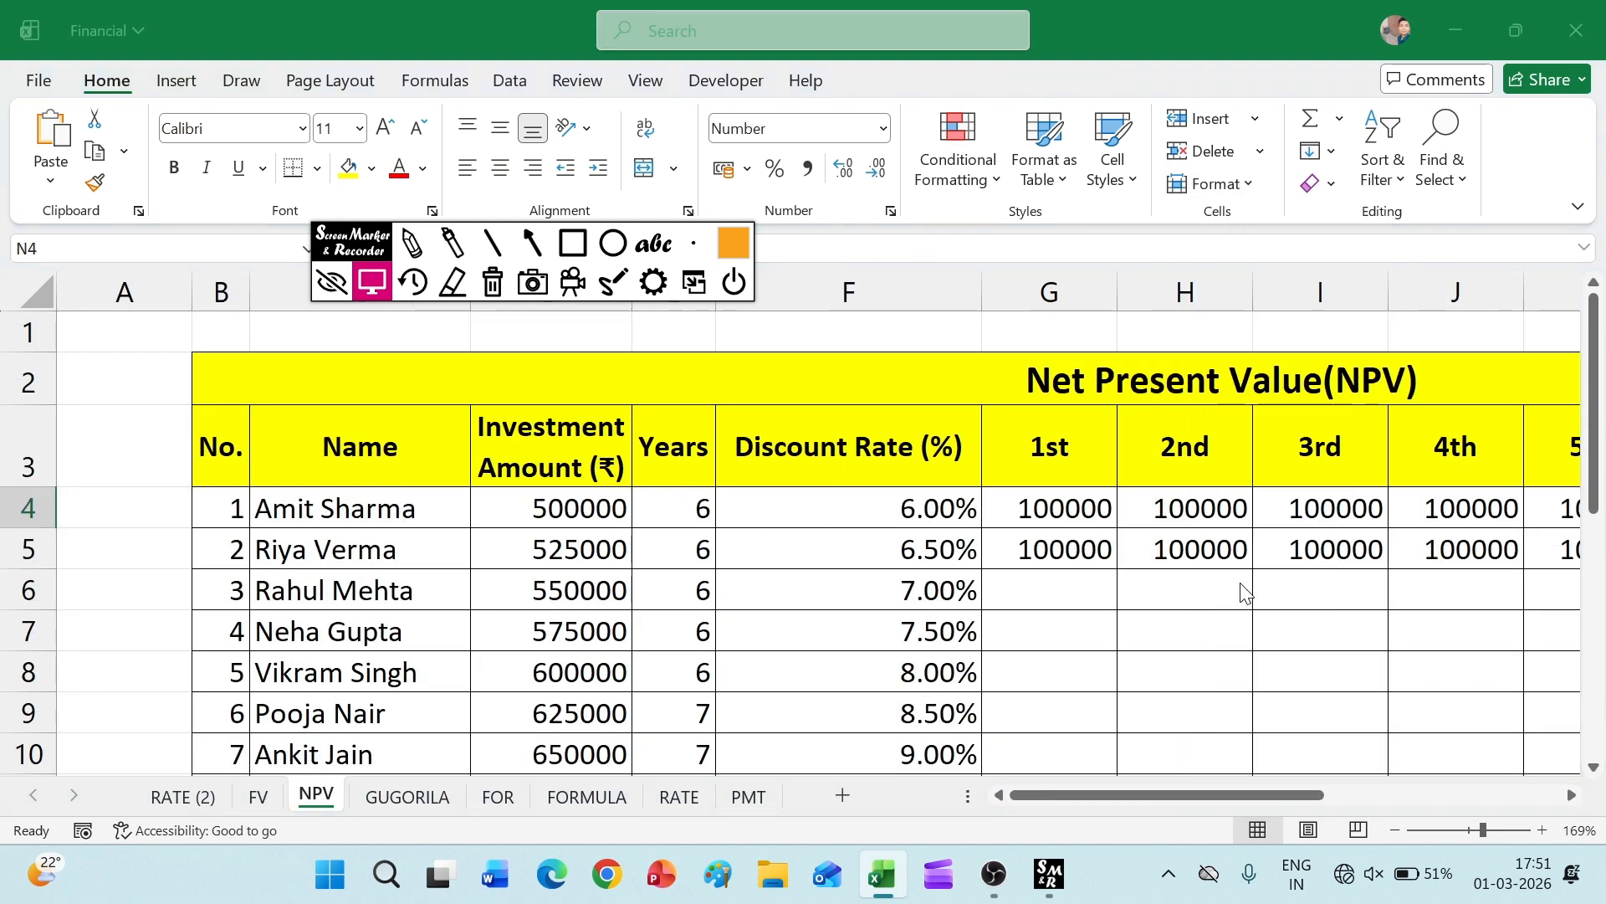
pyautogui.click(1015, 542)
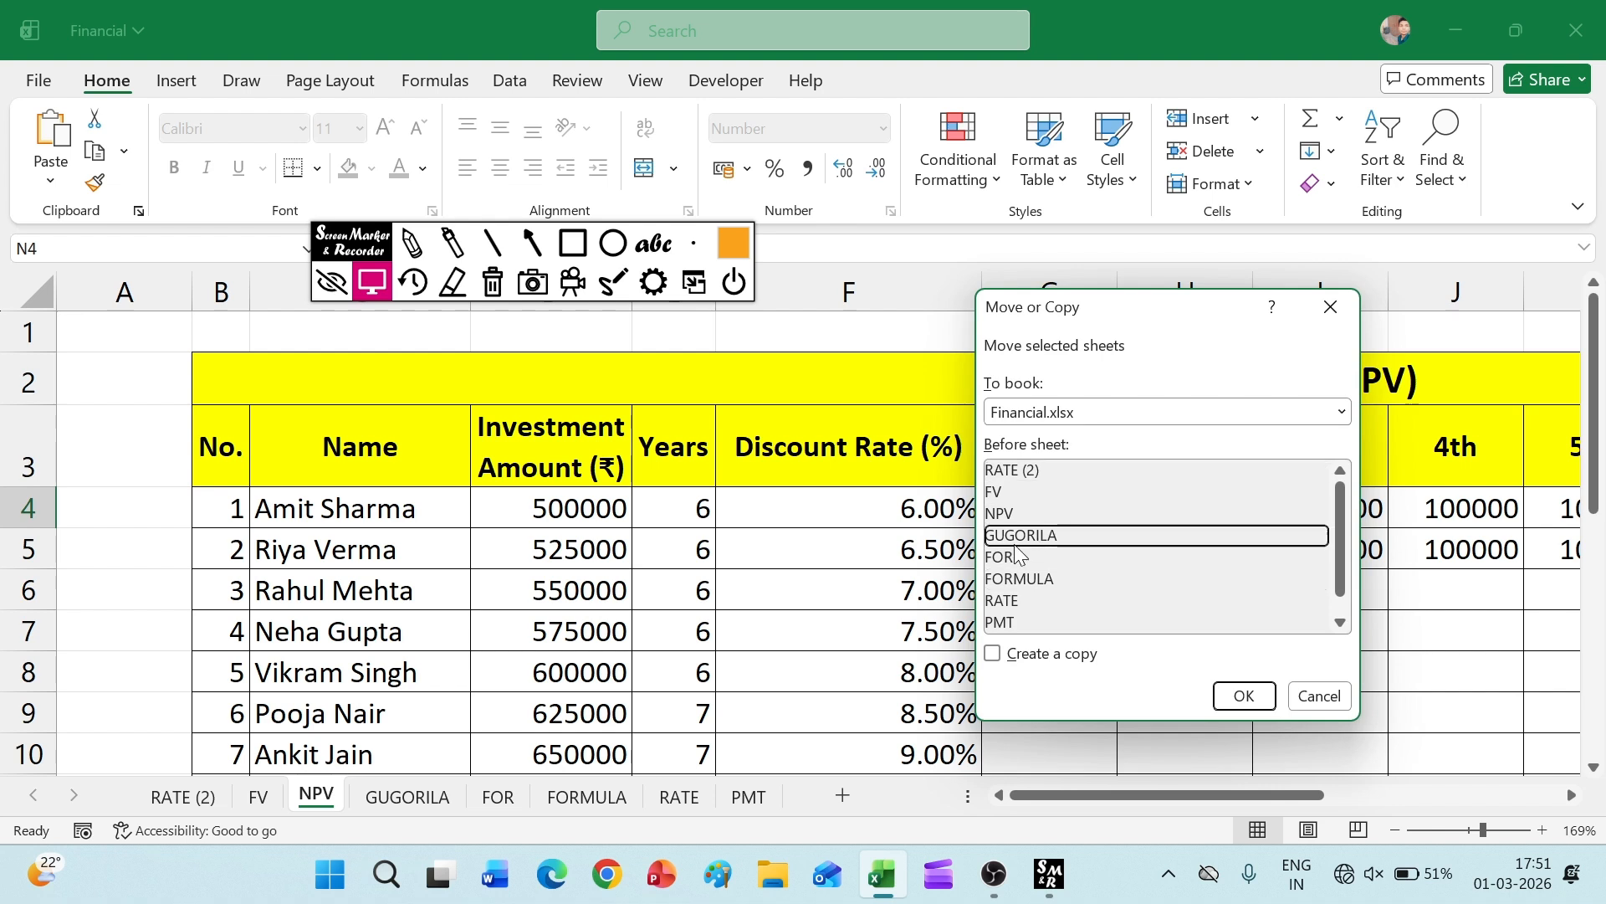
pyautogui.click(1237, 695)
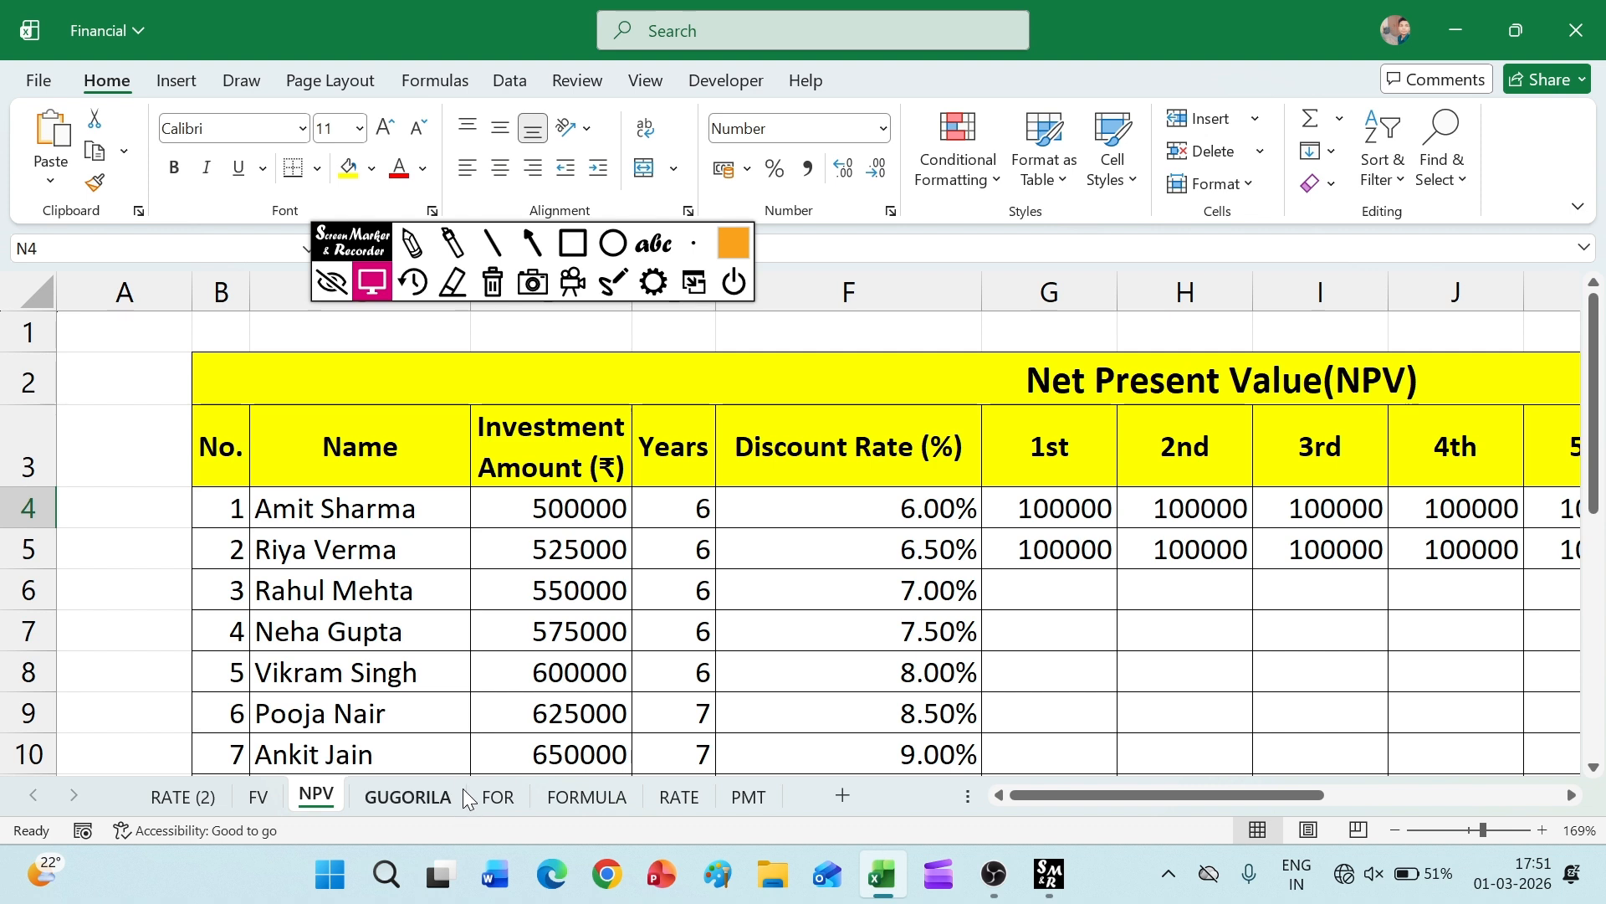
# - Reposition the NPV sheet between the GUGORILA and FOR sheets
pyautogui.moveTo(326, 796); pyautogui.dragTo(481, 799)
pyautogui.click(1202, 552)
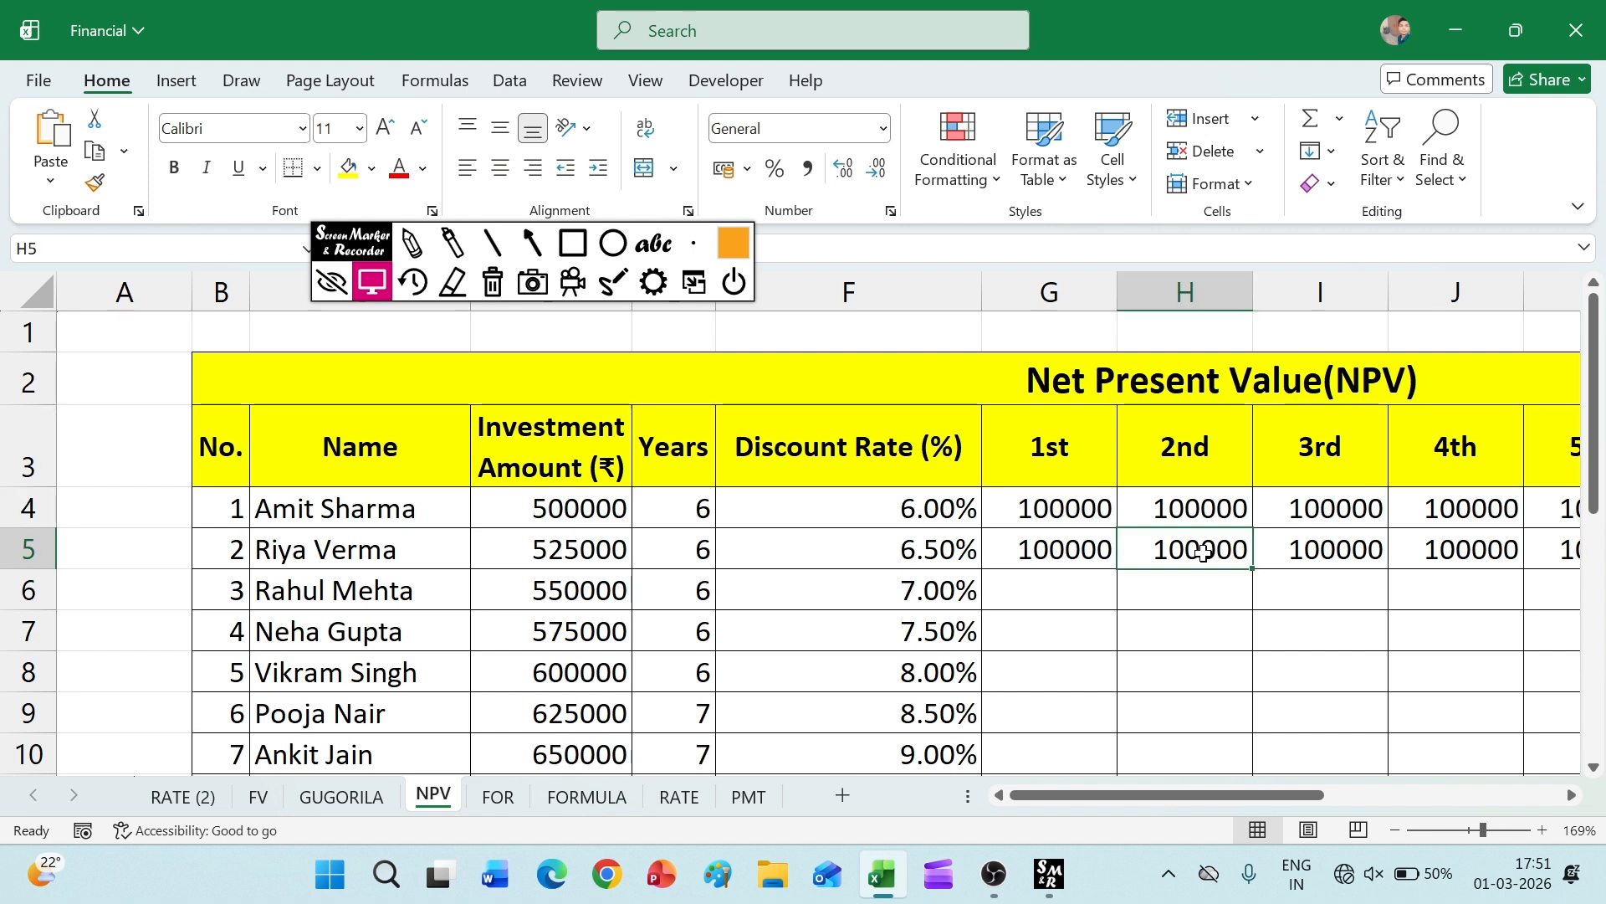
# - Examine the available Tab Color options and look through the RATE (2), FV, GUGORILA and NPV sheets
pyautogui.click(1253, 186)
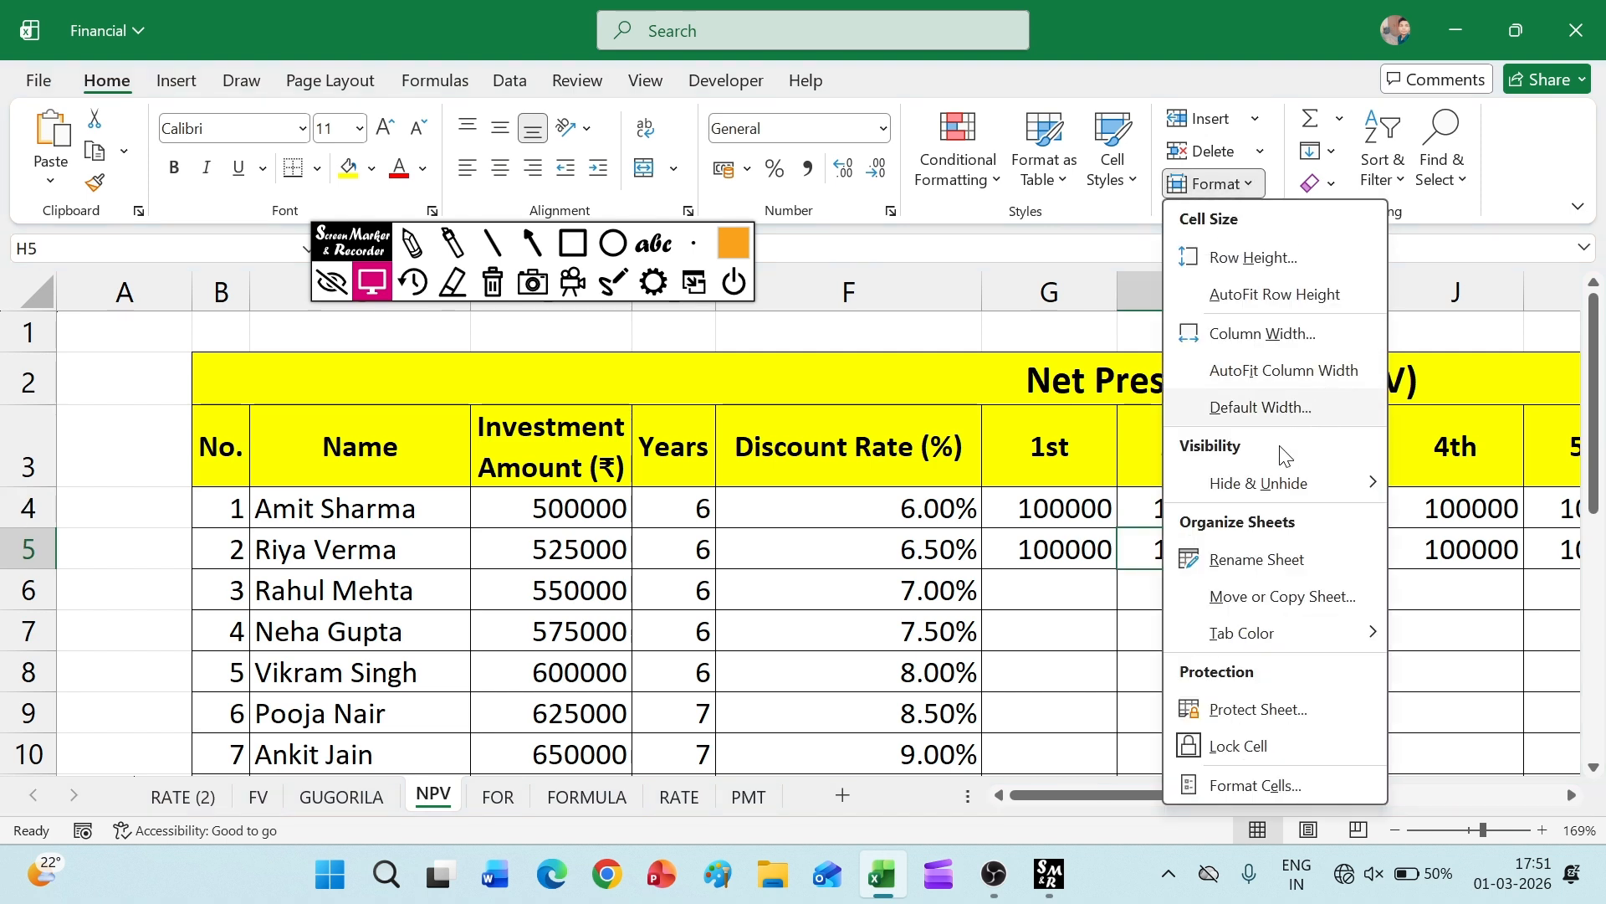
pyautogui.moveTo(1272, 633)
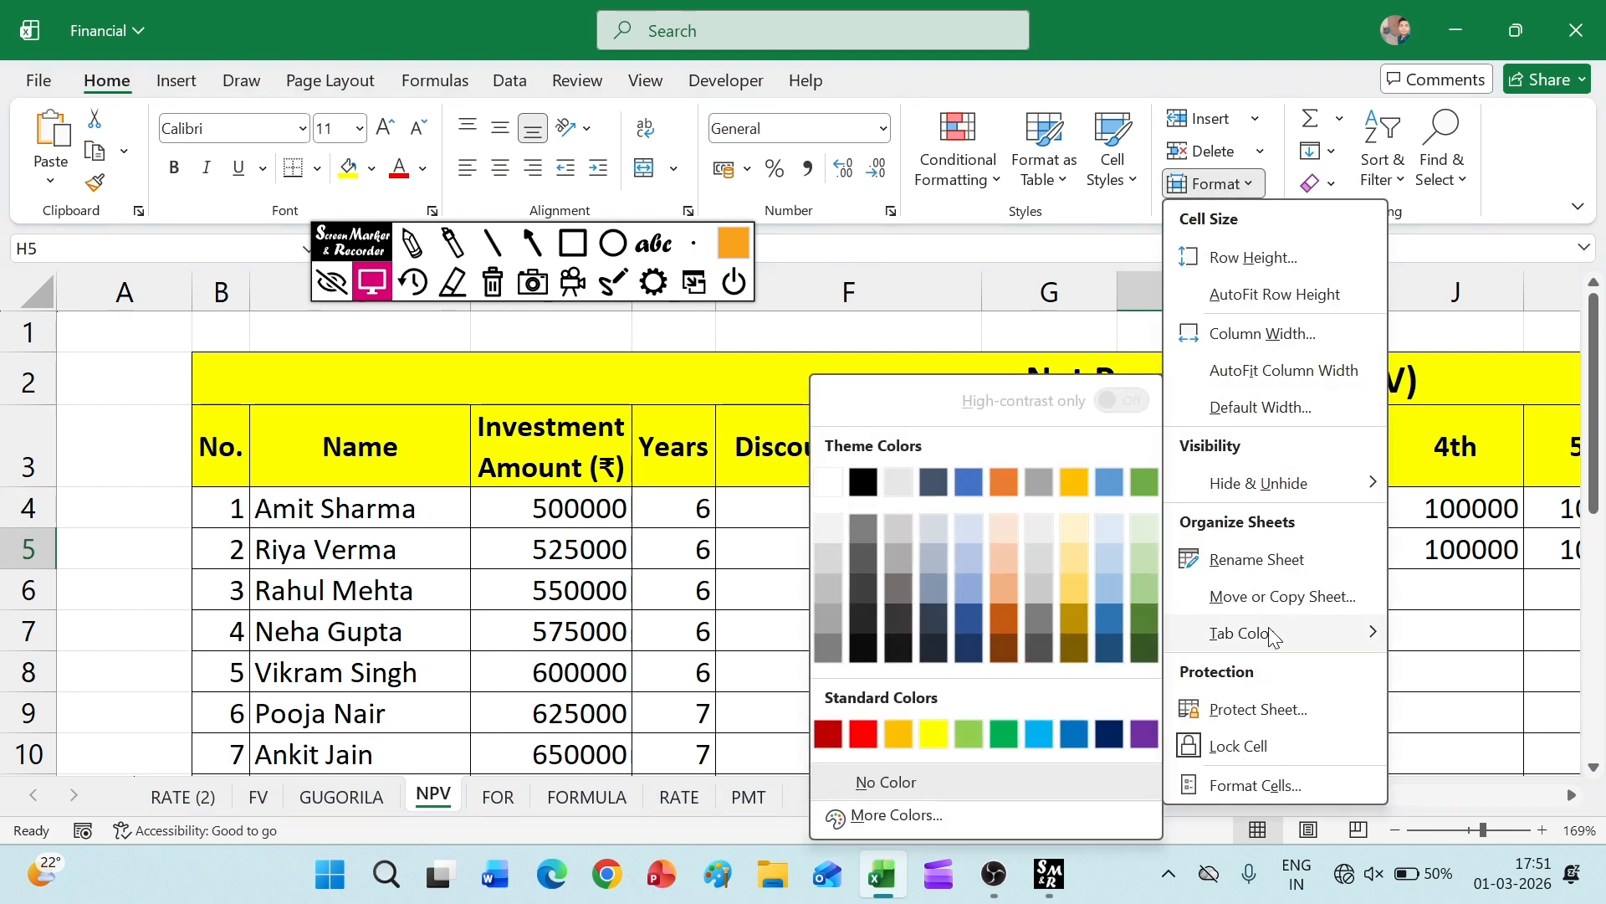
pyautogui.click(149, 798)
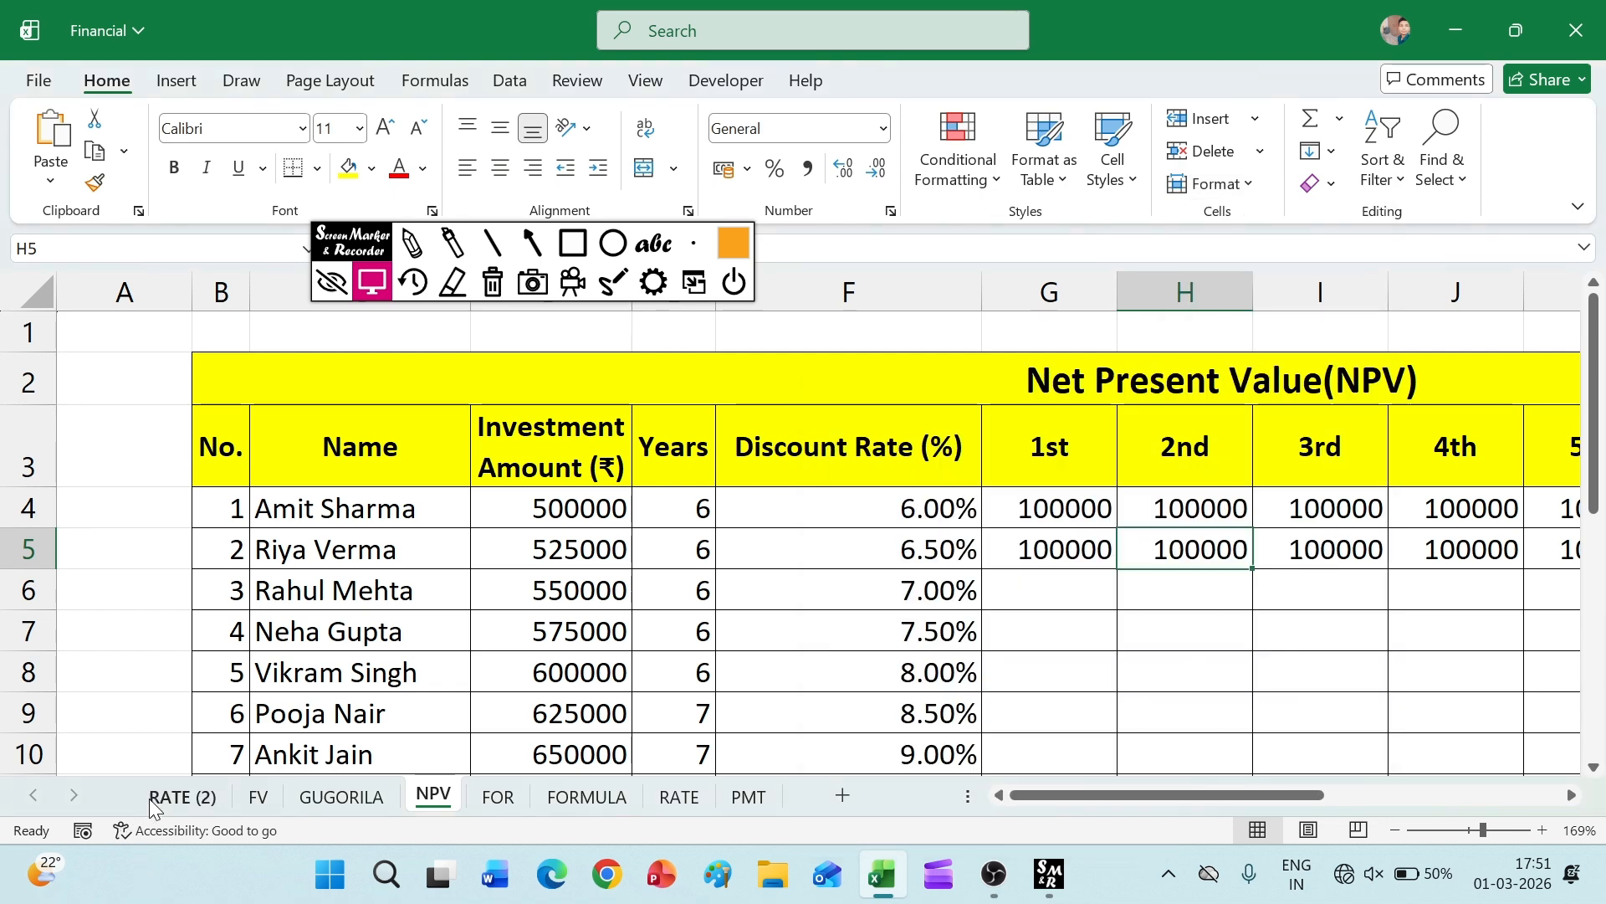
pyautogui.click(258, 797)
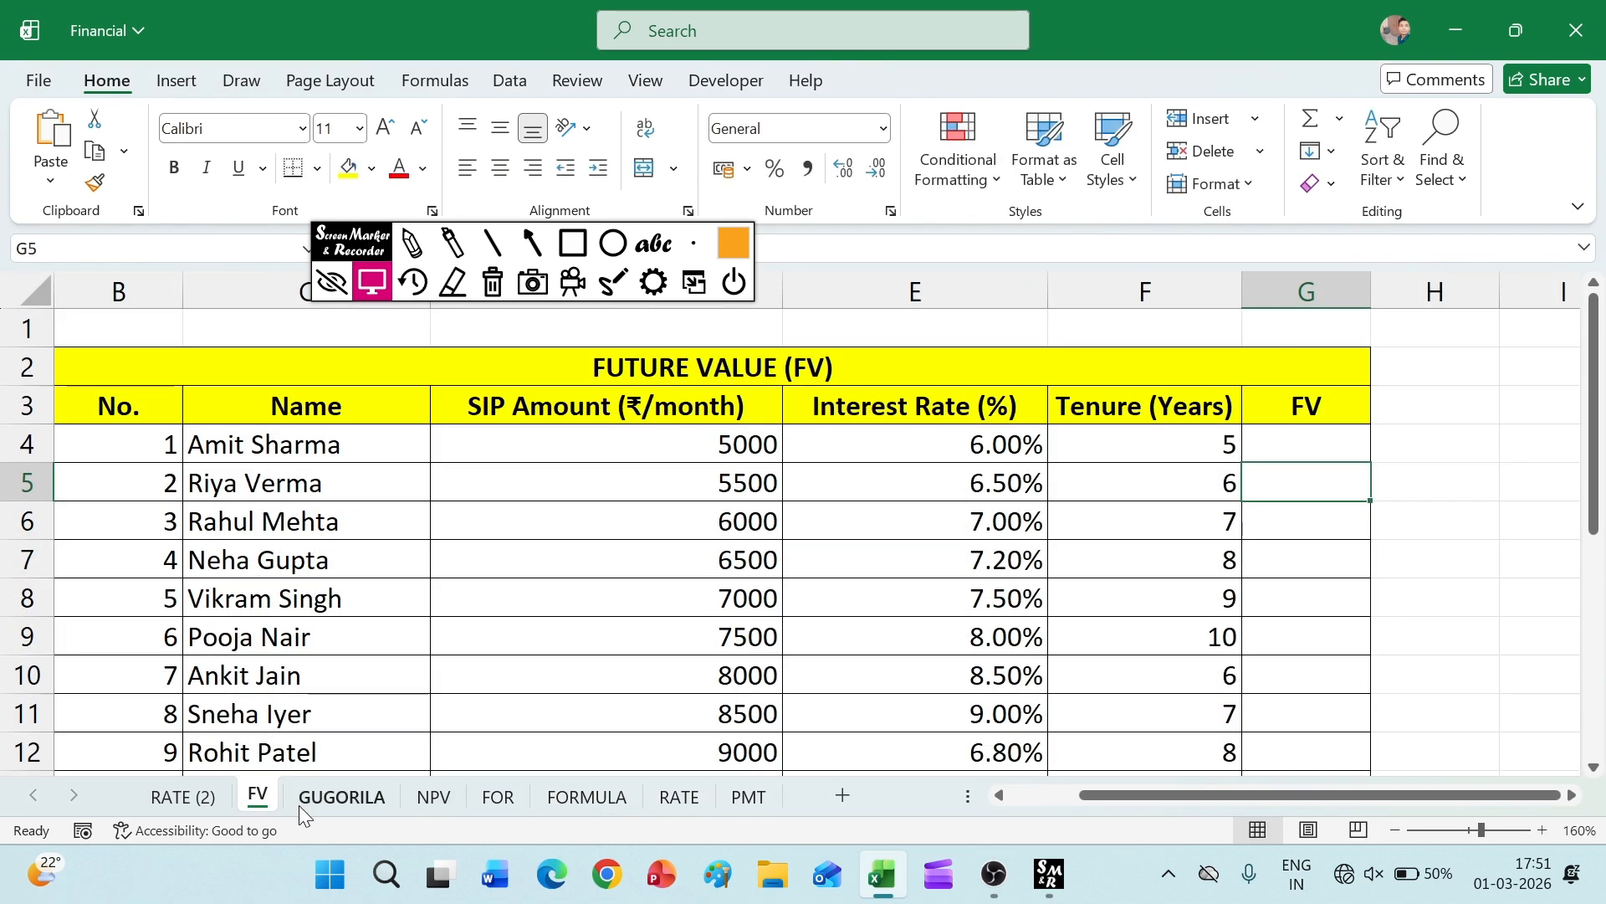
pyautogui.click(304, 805)
pyautogui.click(183, 802)
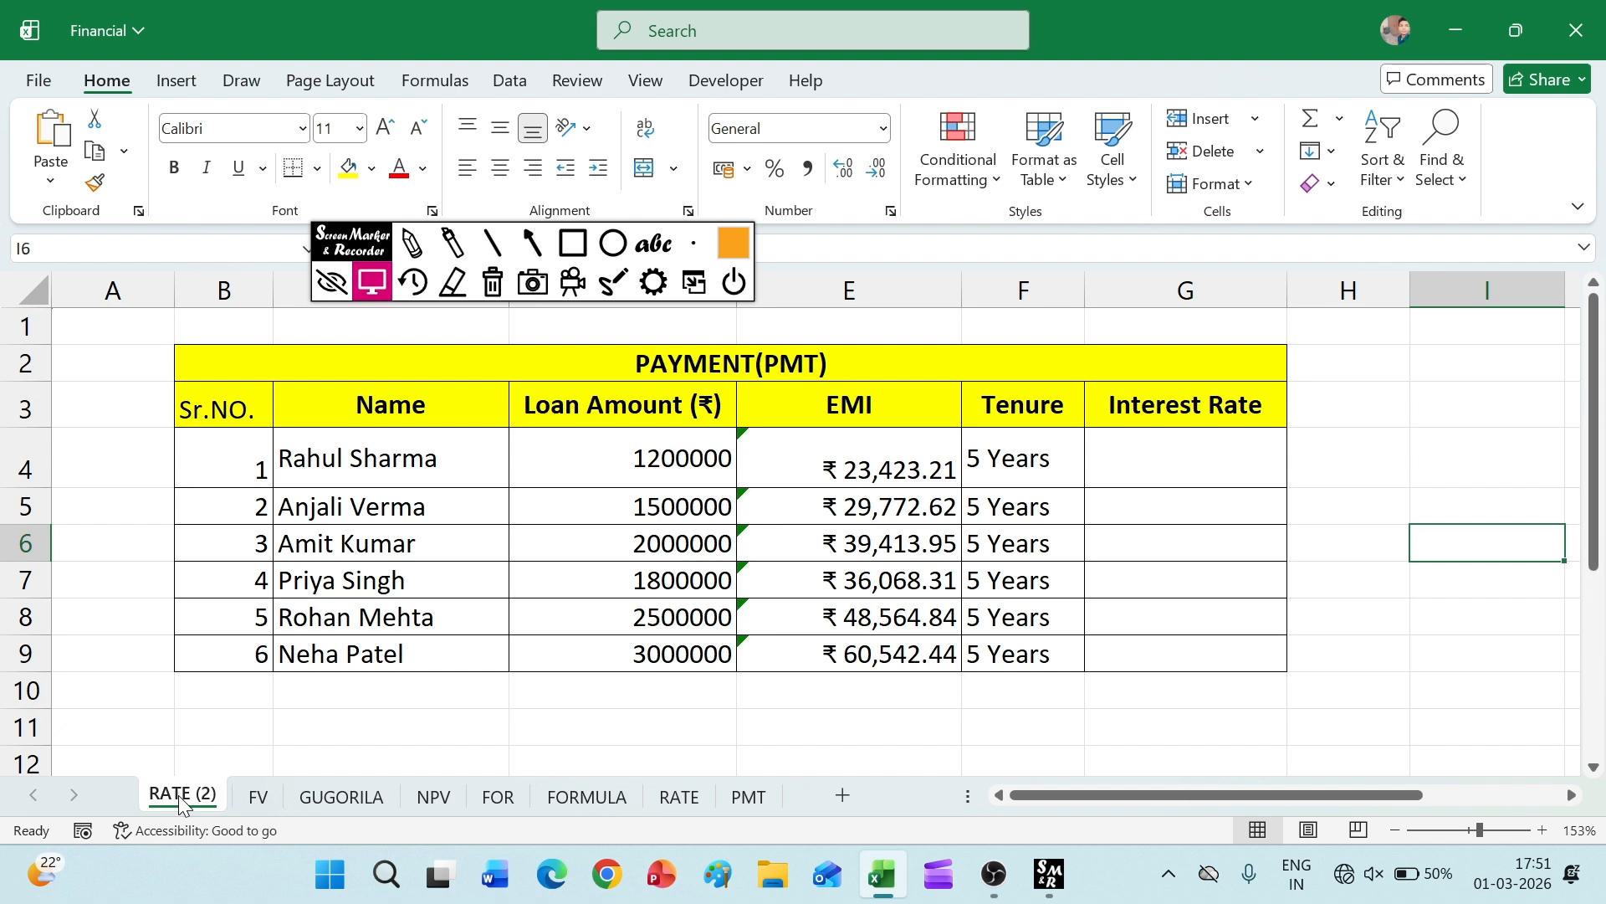
pyautogui.click(257, 796)
pyautogui.click(299, 797)
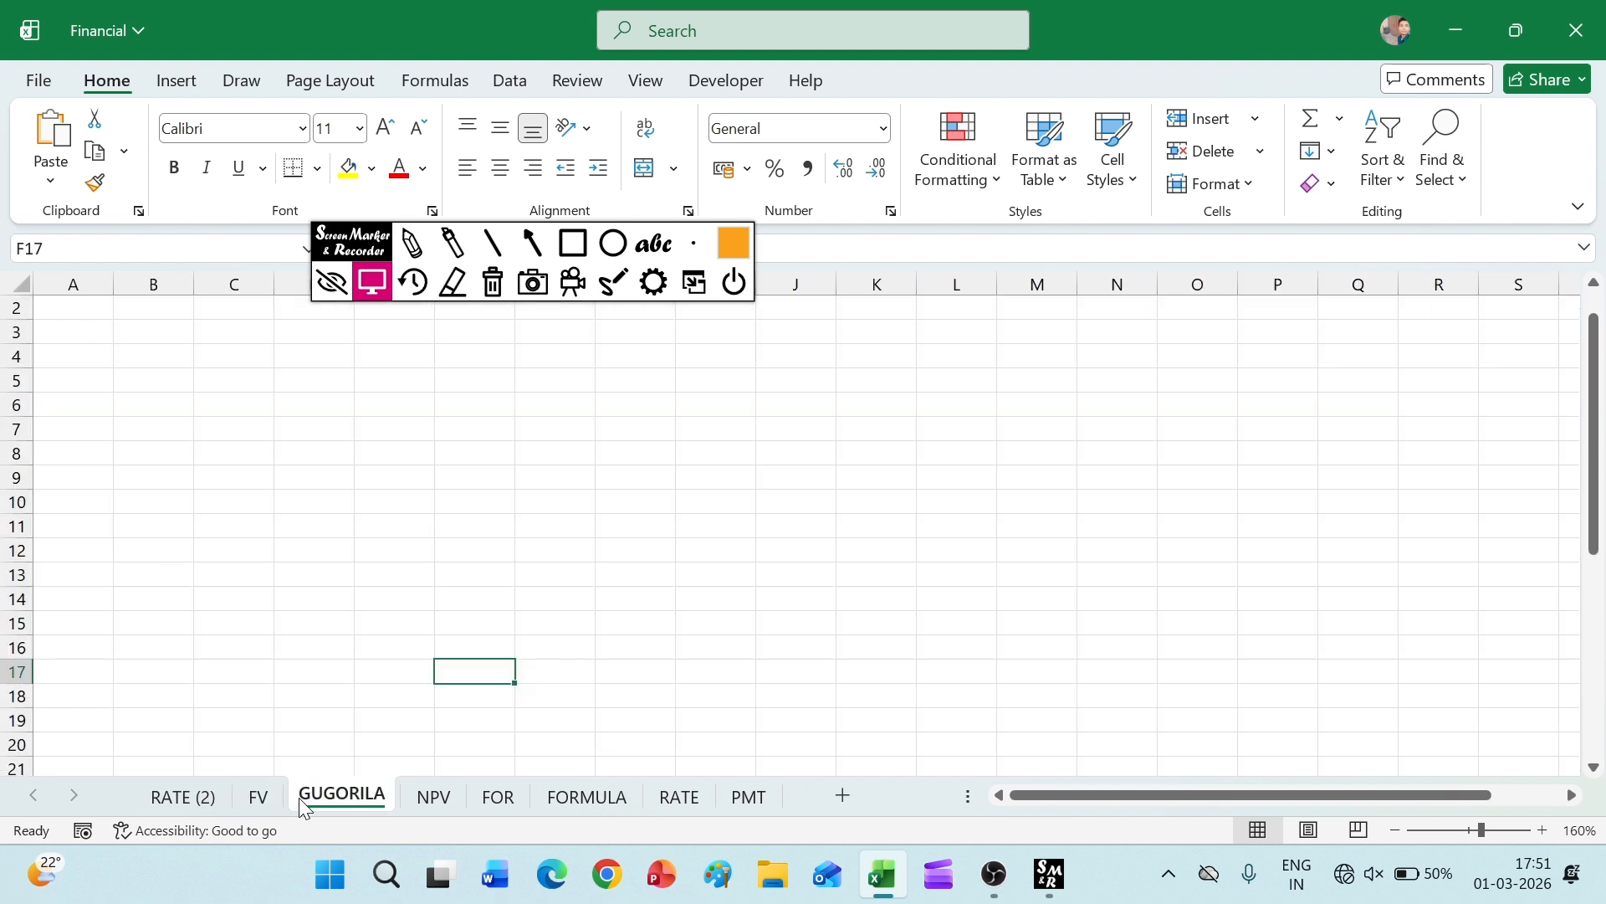
pyautogui.click(429, 802)
# - Switch to the RATE (2) sheet and set its tab color to standard yellow
pyautogui.click(215, 799)
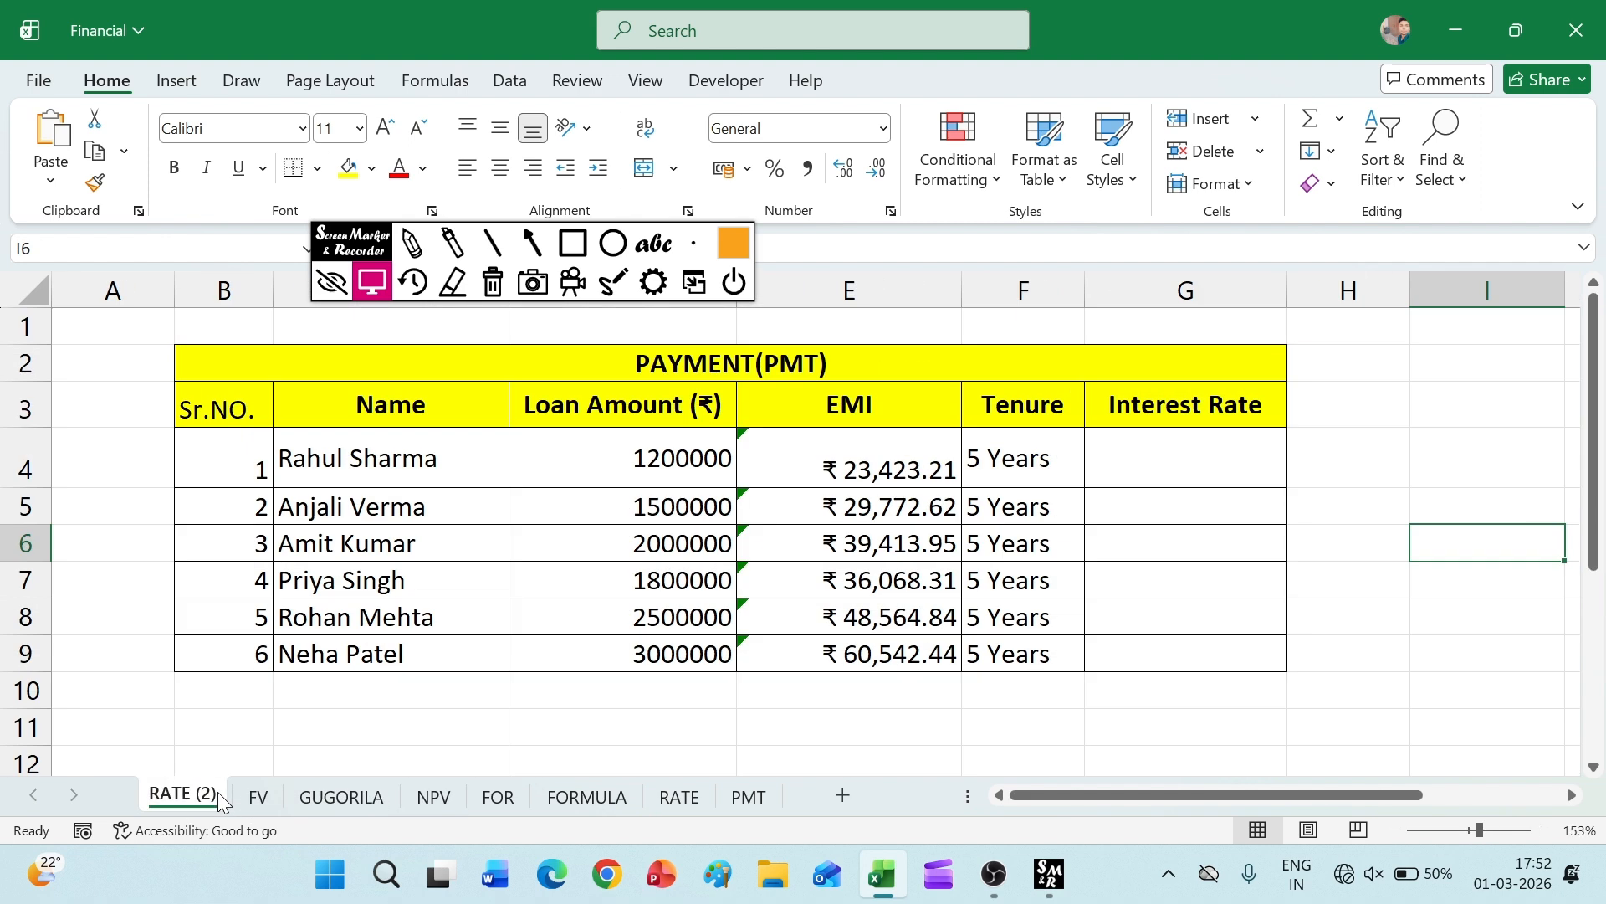
pyautogui.click(1251, 184)
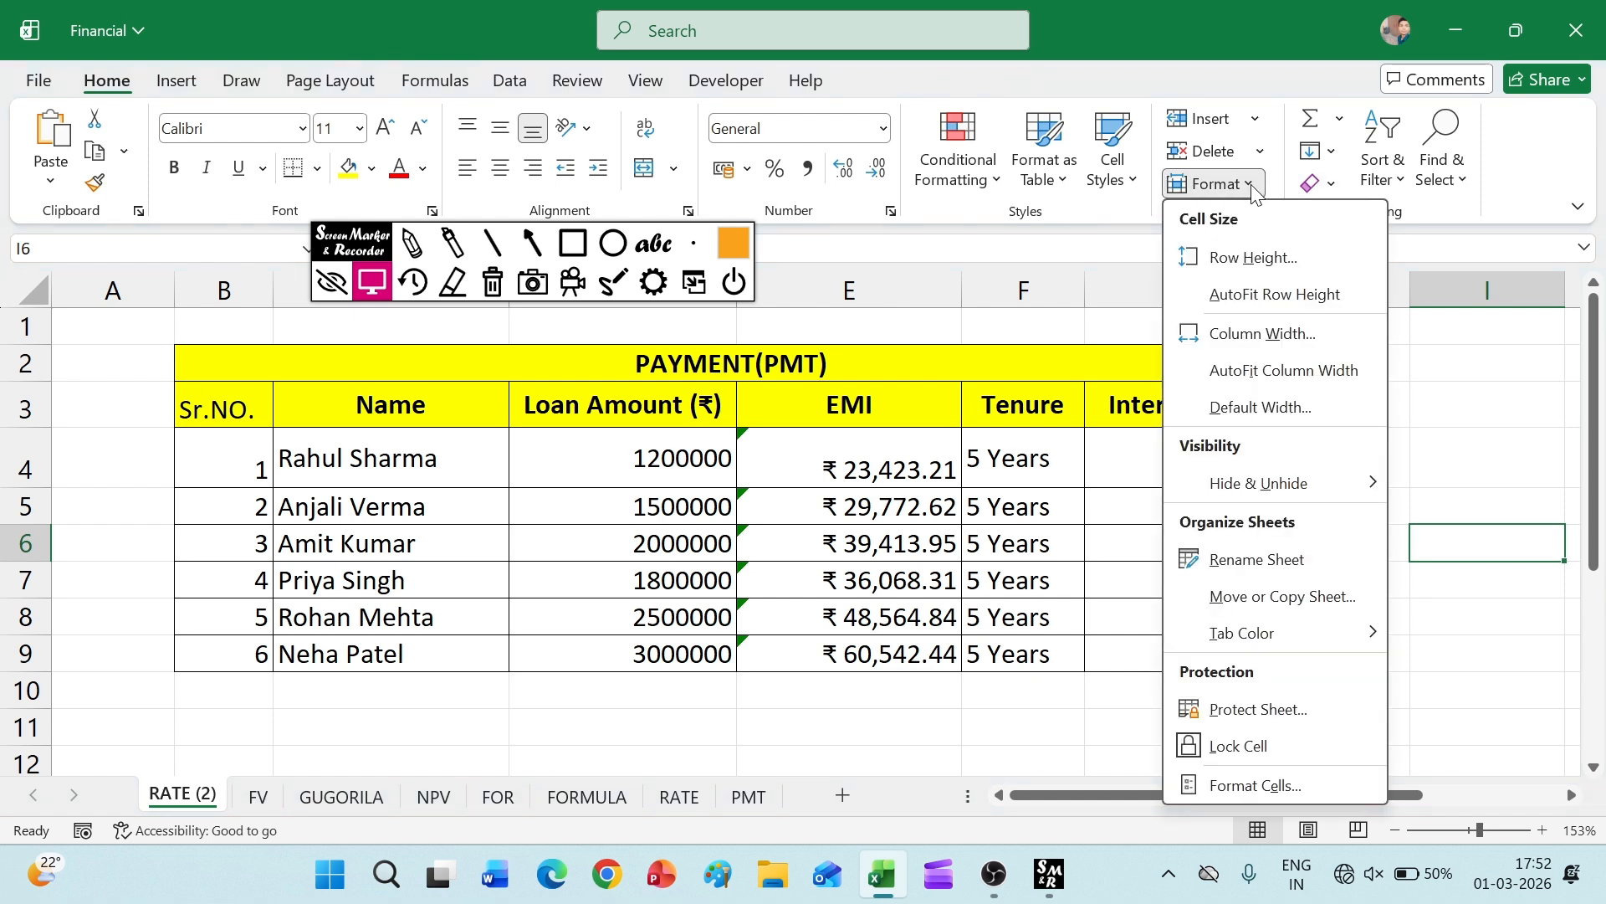
pyautogui.moveTo(1227, 629)
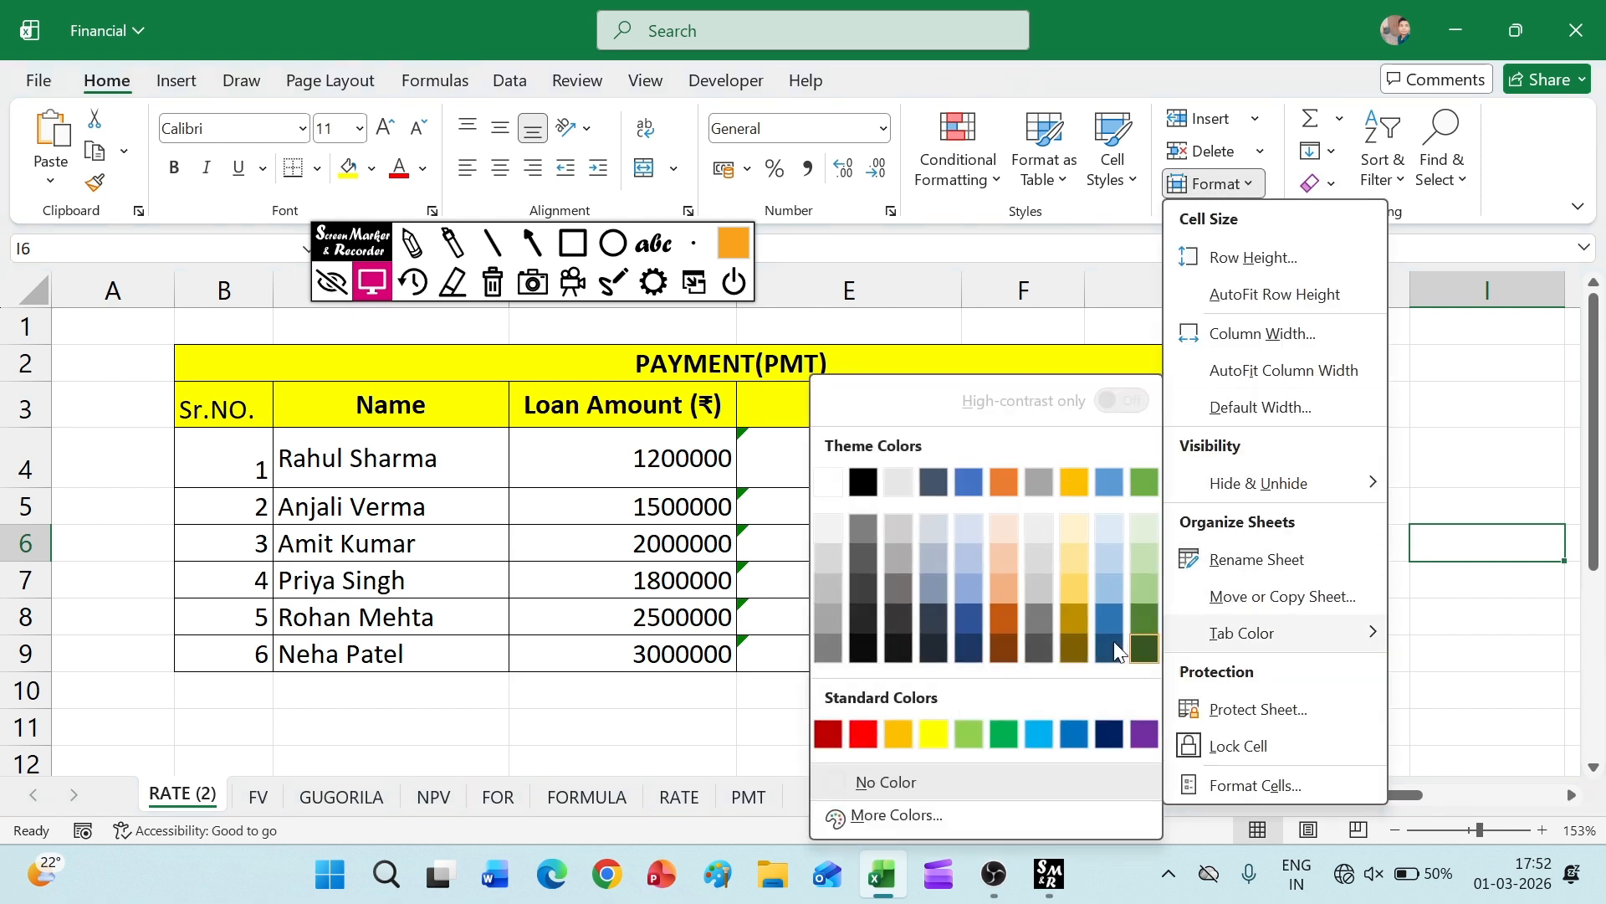
pyautogui.click(936, 730)
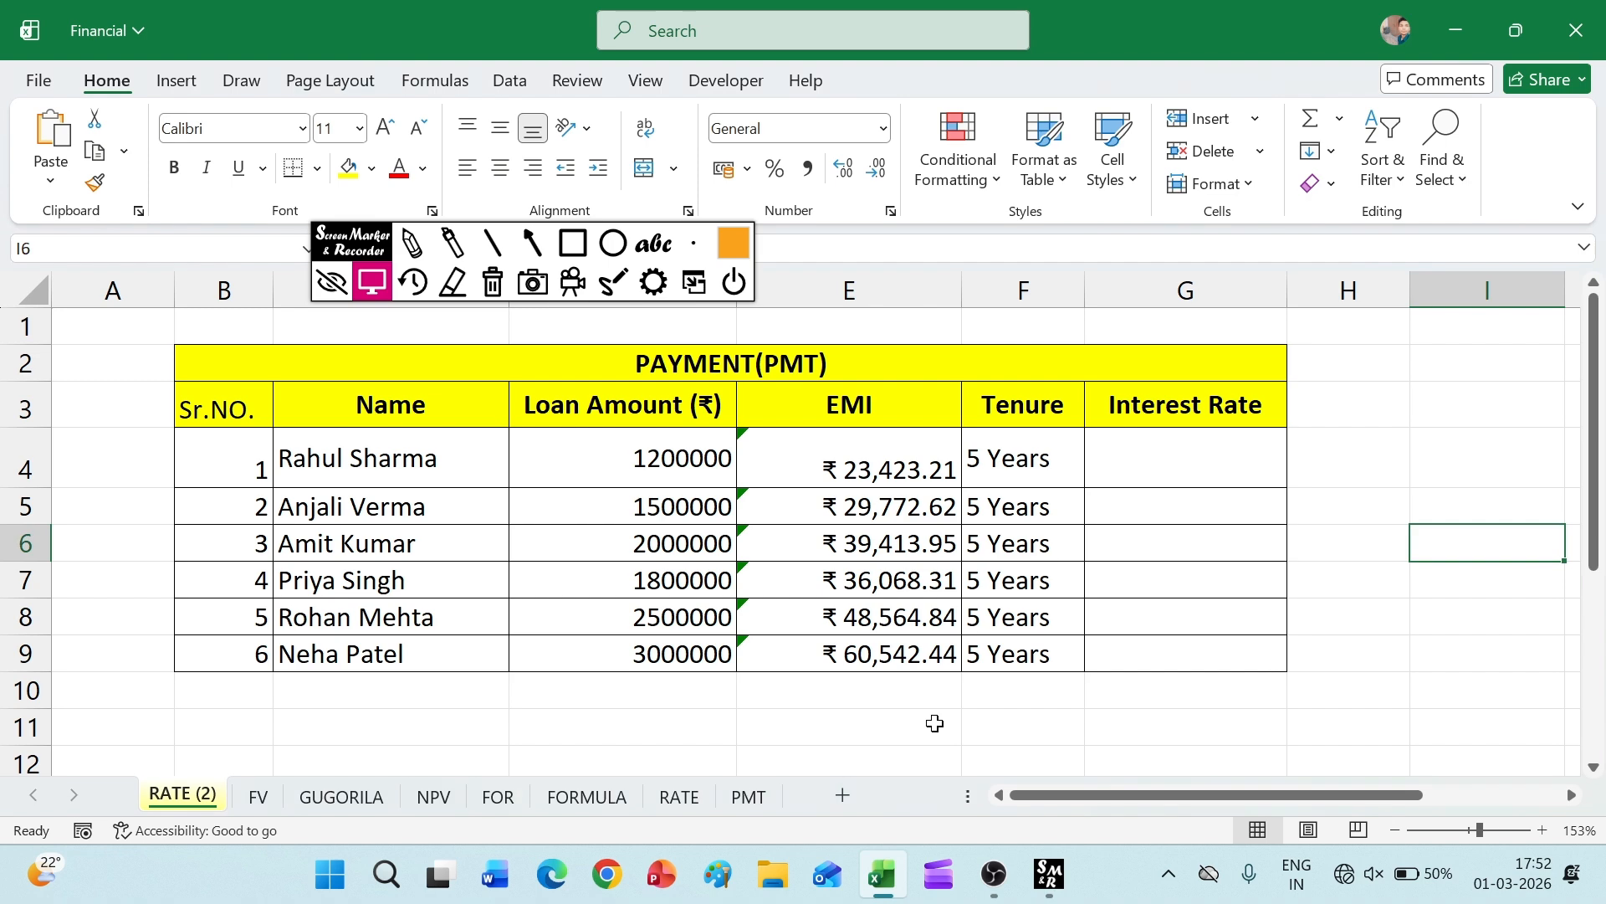
# - Switch to the FV sheet and set its tab color to standard red
pyautogui.click(259, 796)
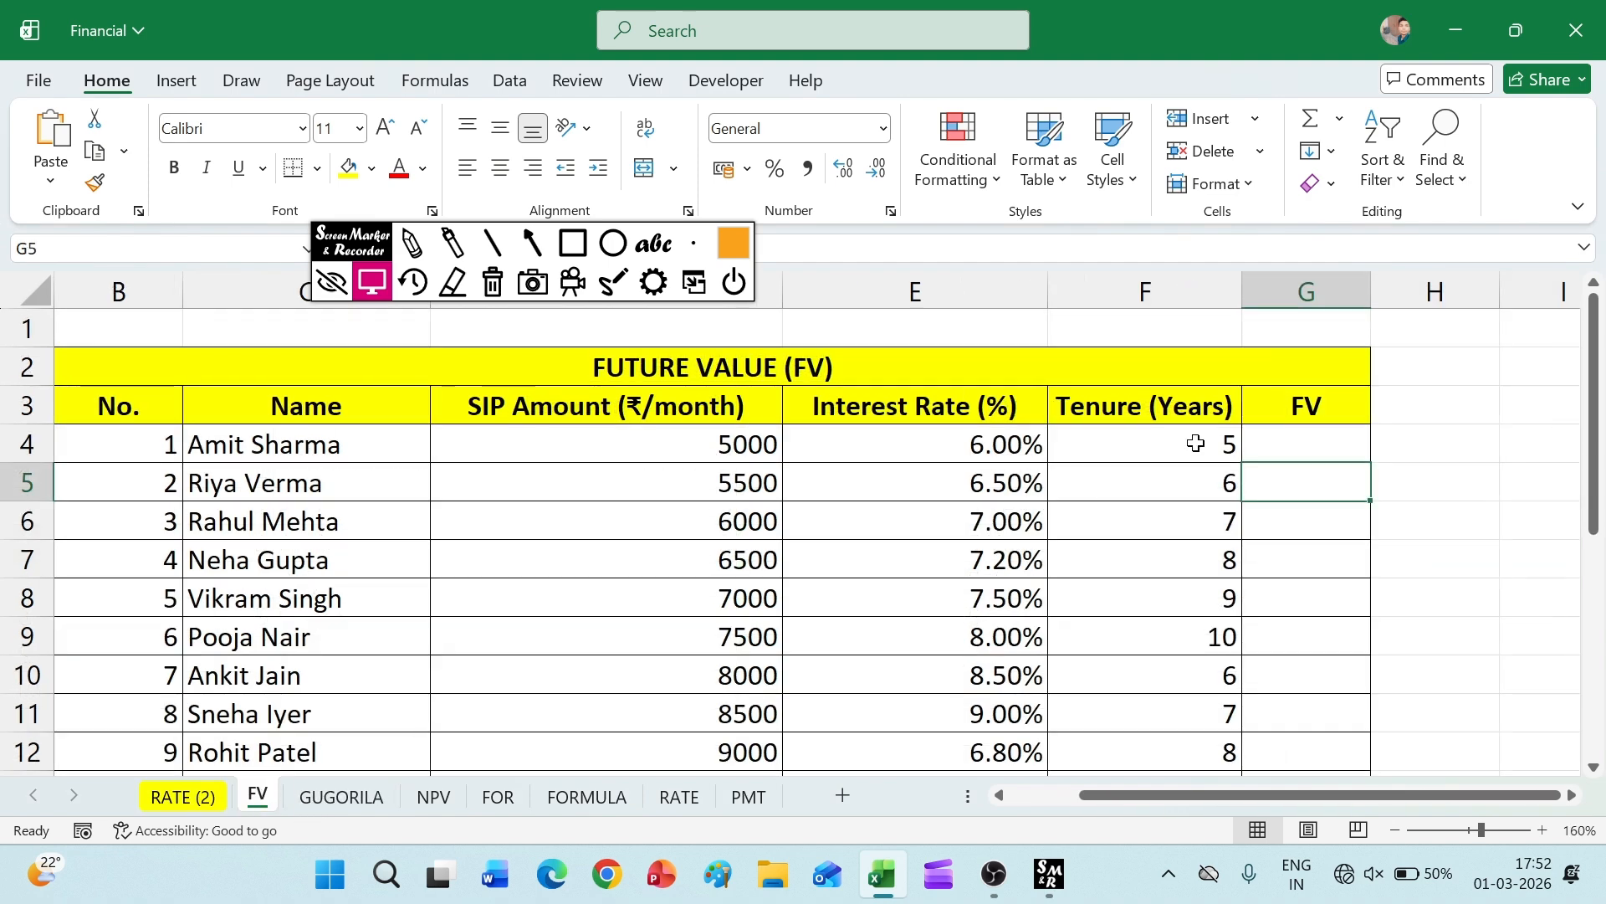
pyautogui.click(1213, 183)
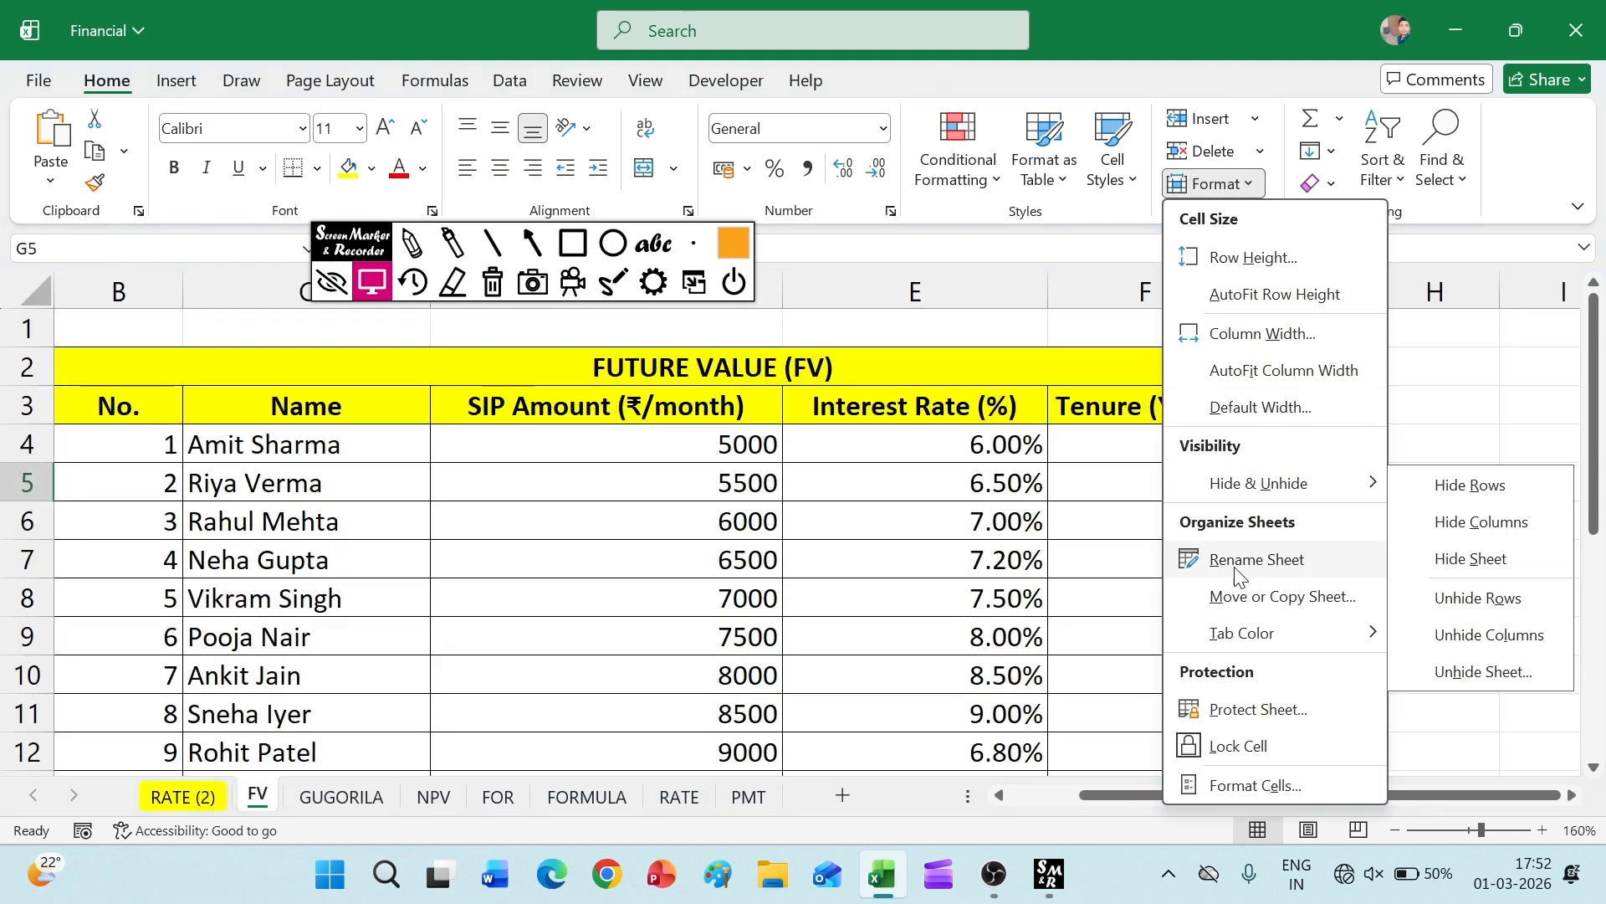
pyautogui.moveTo(1230, 634)
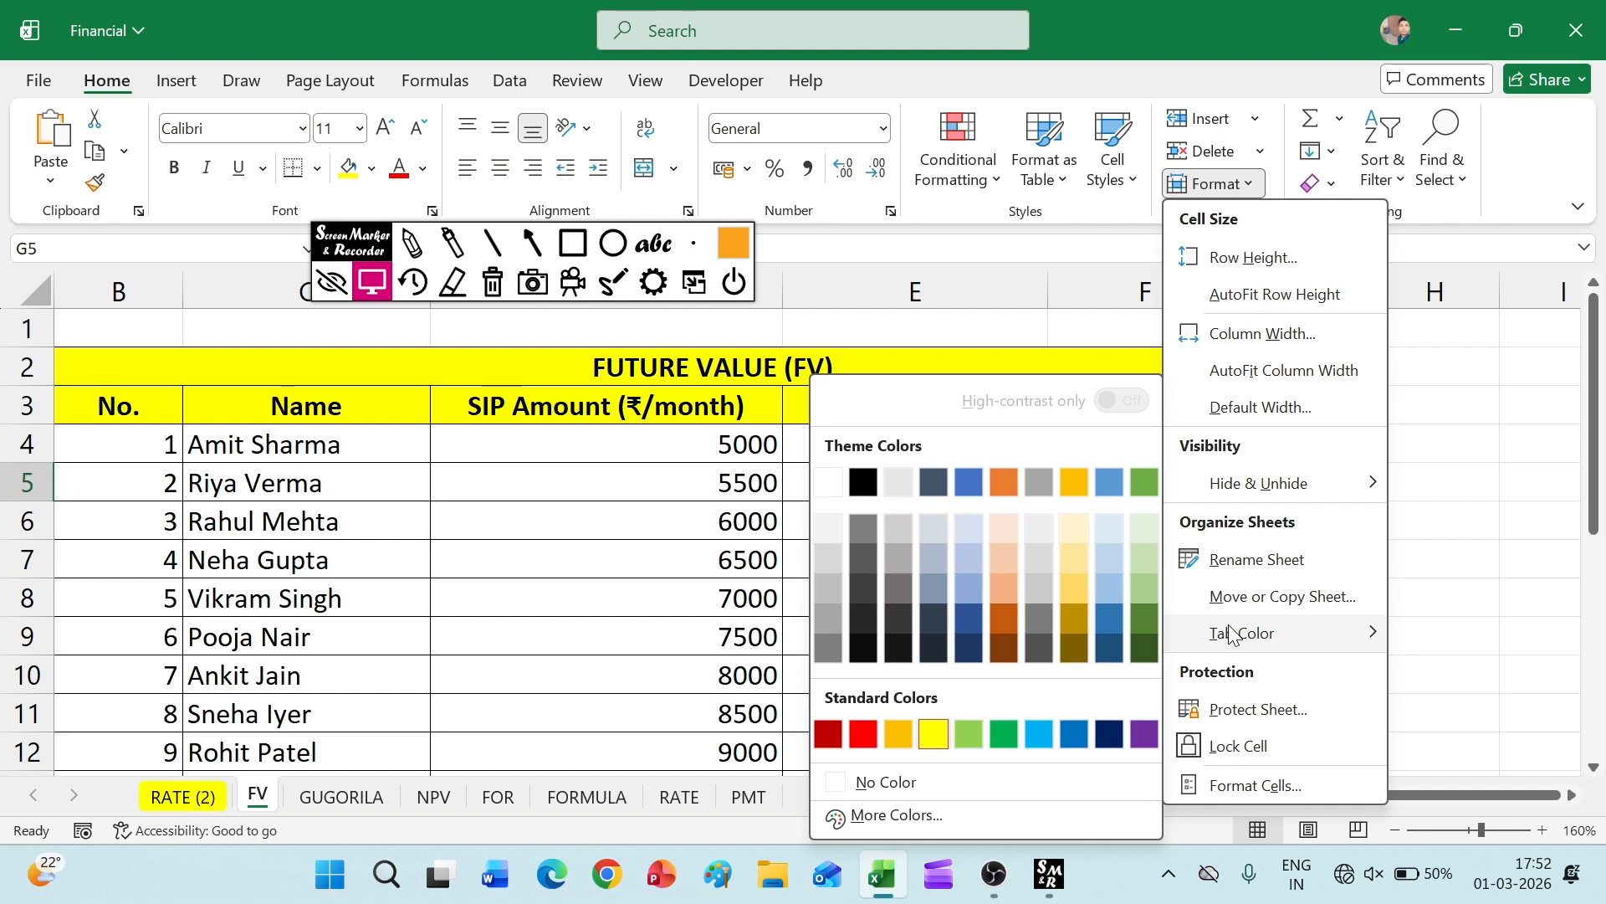
pyautogui.click(864, 734)
# - Switch to the GUGORILA sheet and set its tab color to standard yellow
pyautogui.click(365, 799)
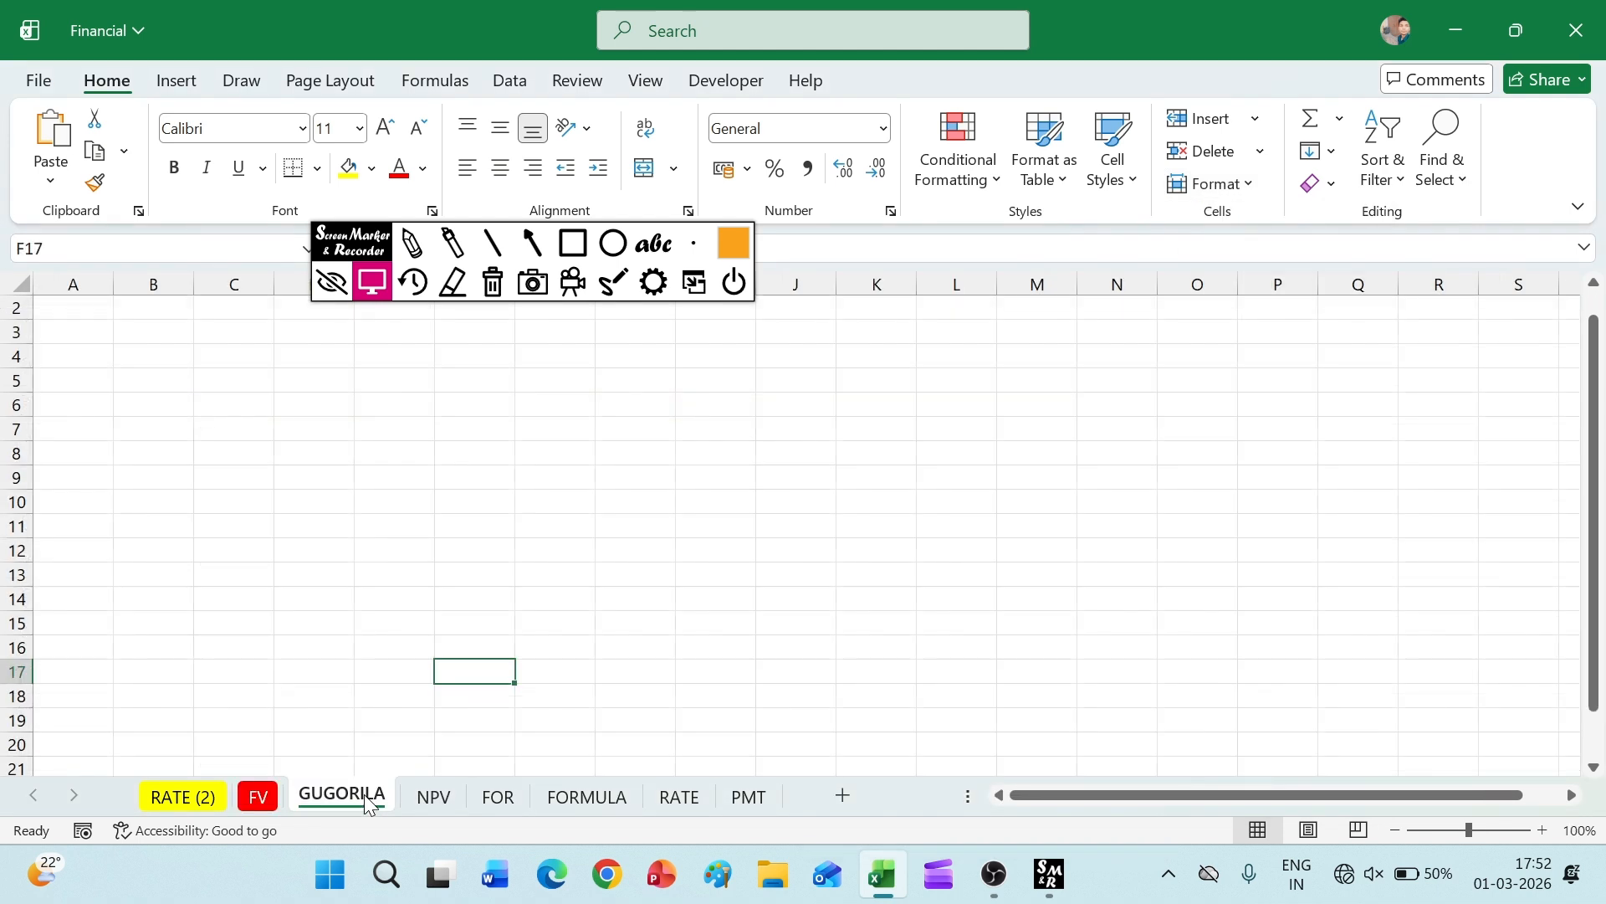
pyautogui.click(1203, 185)
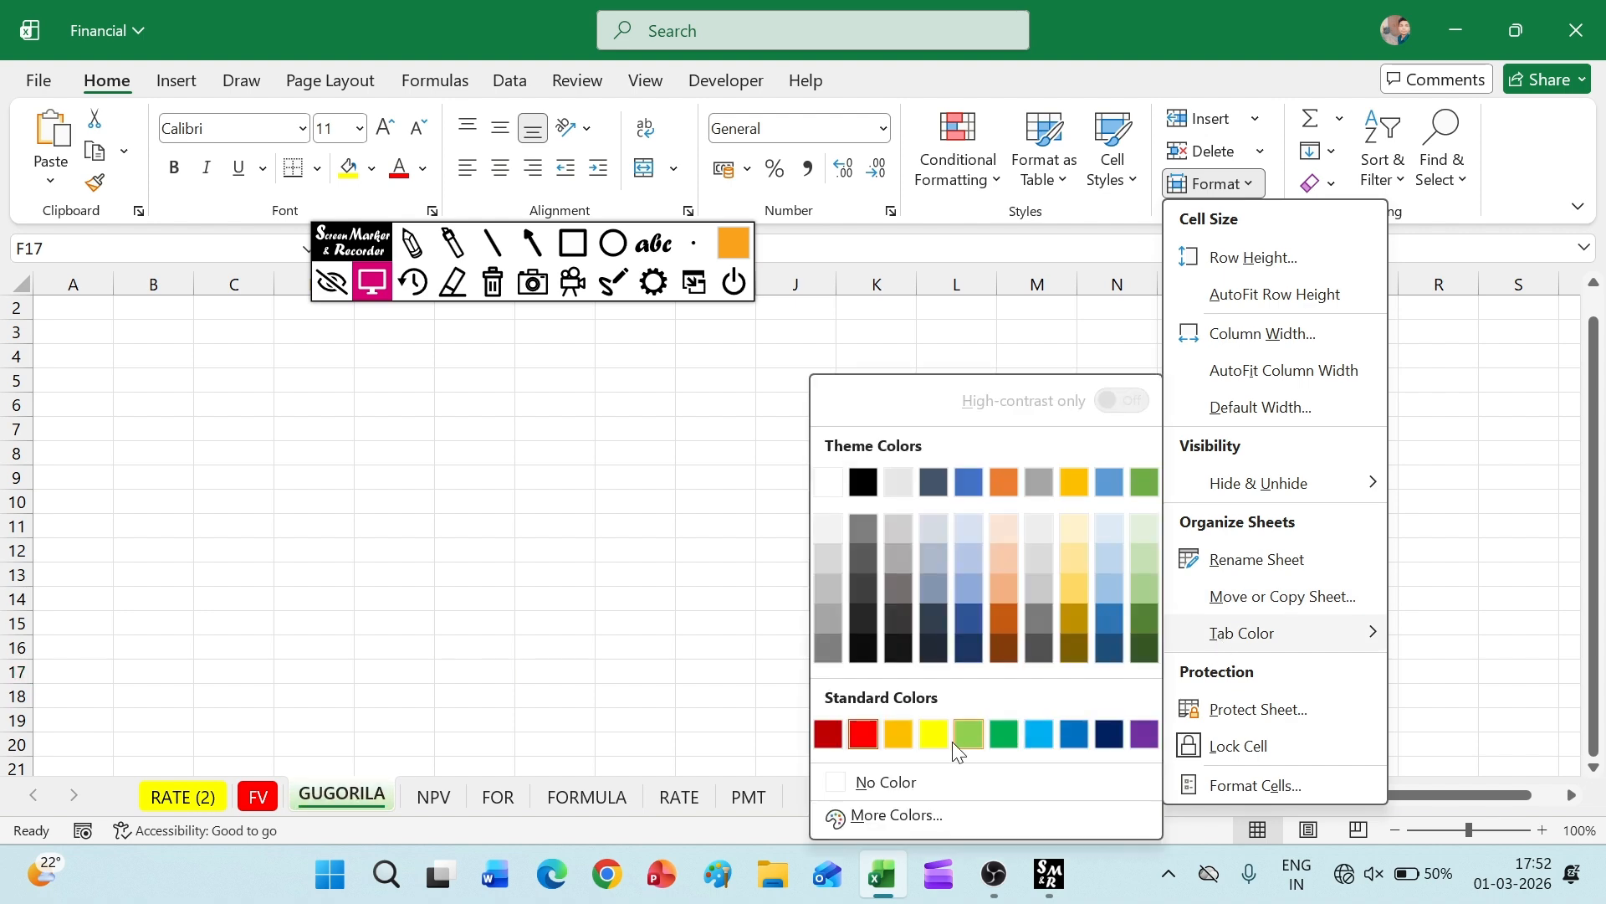
pyautogui.click(934, 734)
# - Start protecting the NPV sheet, additionally allowing users to insert columns, insert rows, delete columns and delete rows
pyautogui.click(428, 799)
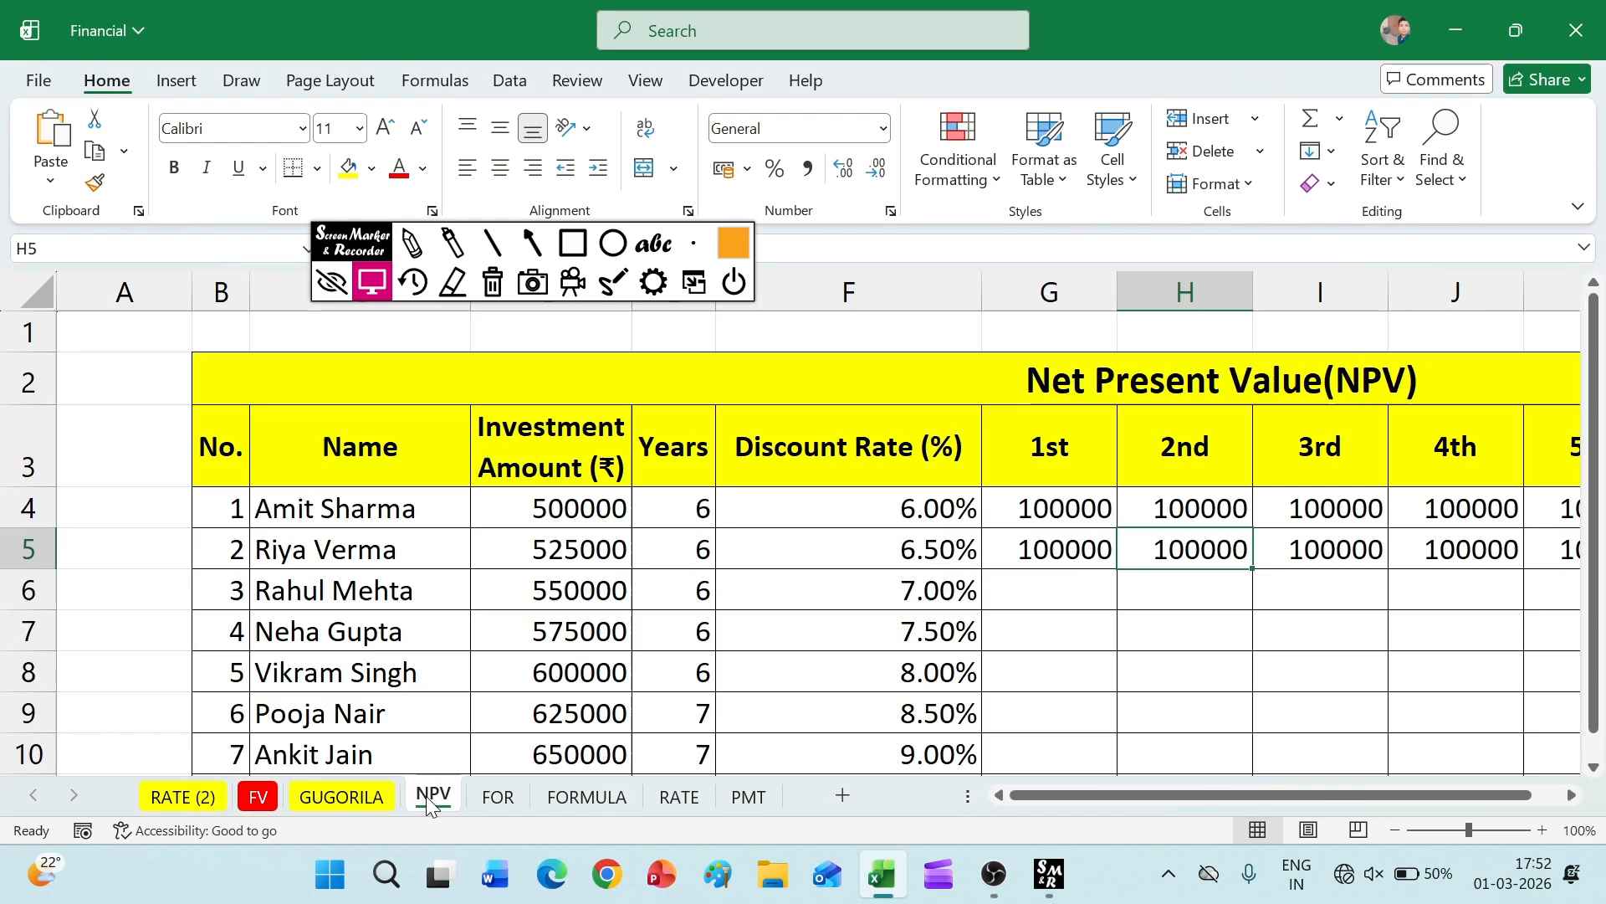
pyautogui.click(1214, 184)
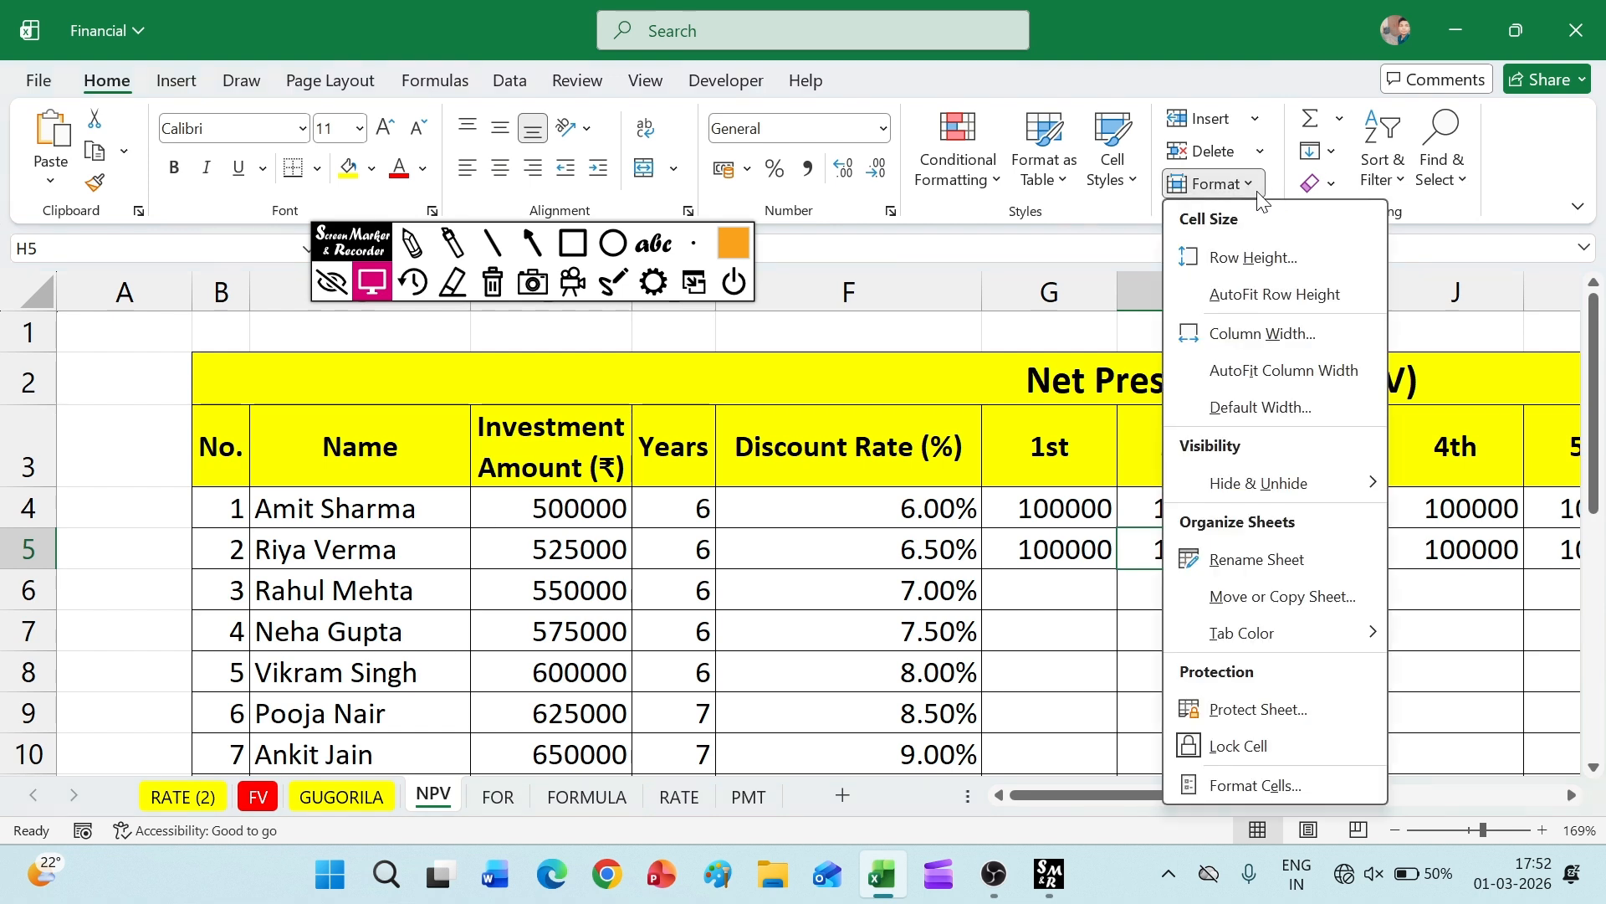
pyautogui.click(1228, 708)
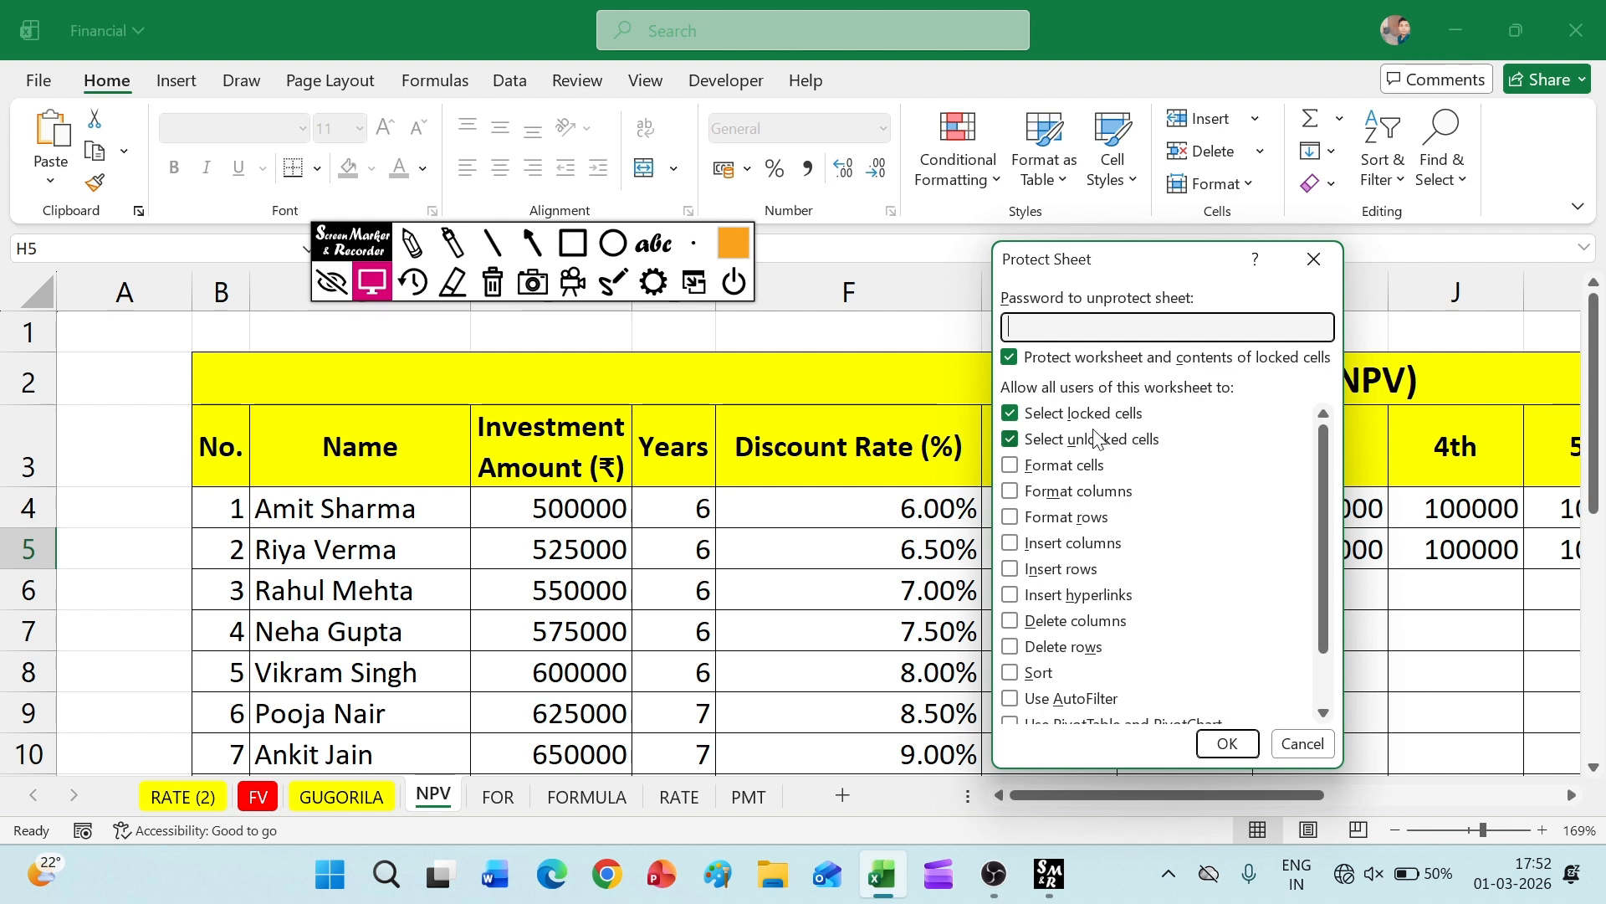
pyautogui.scroll(-1, 1092, 514)
pyautogui.scroll(1, 1093, 516)
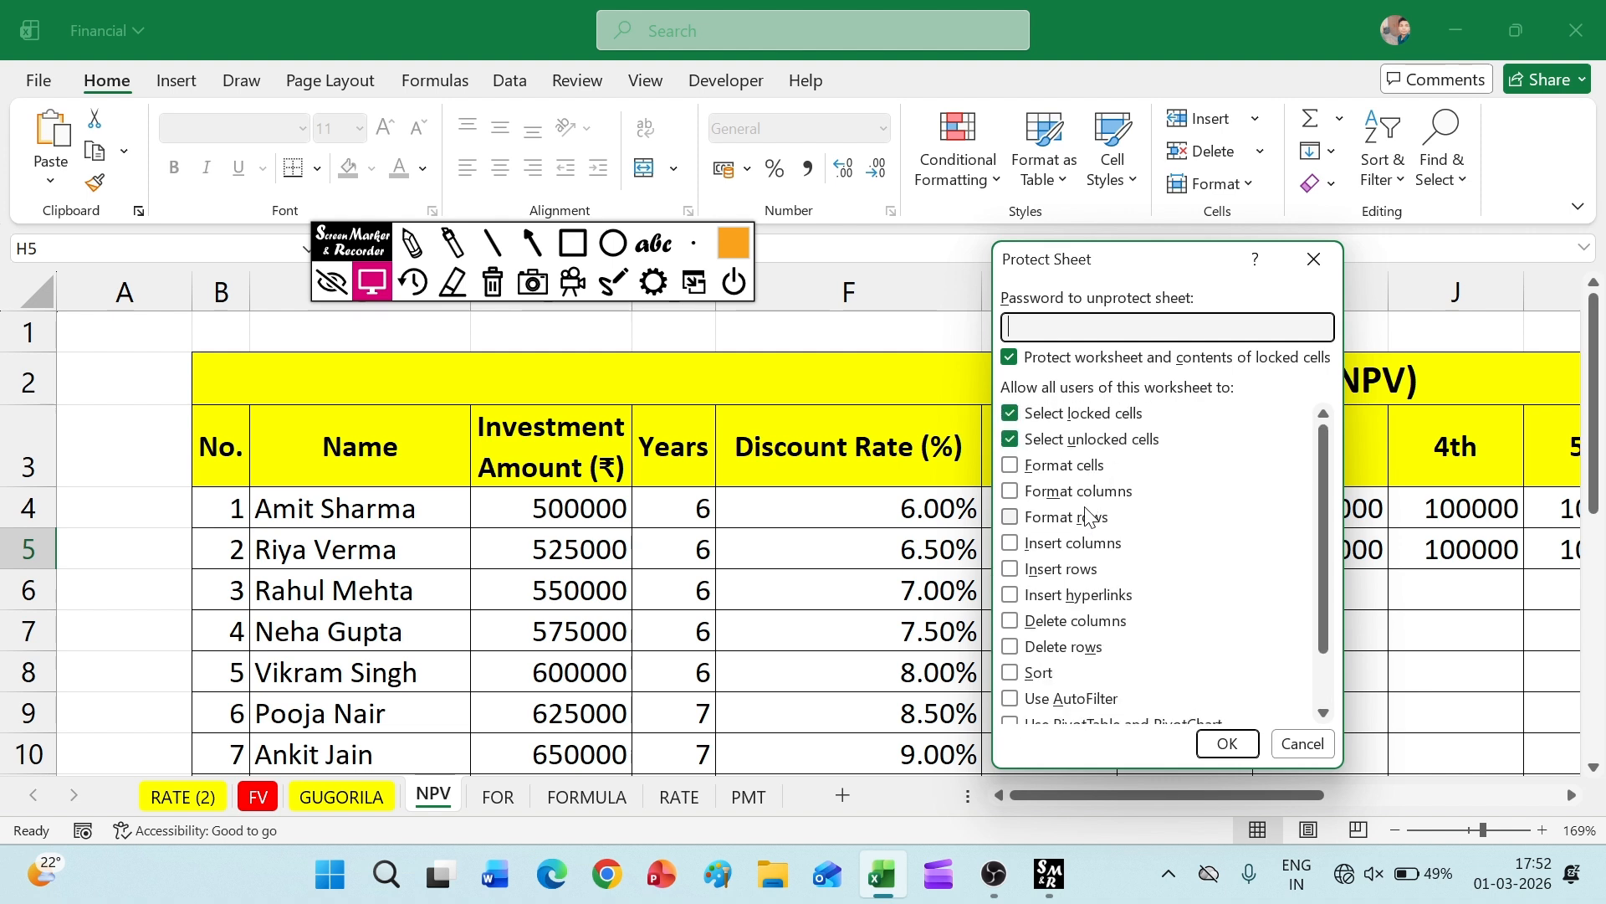
pyautogui.click(1013, 543)
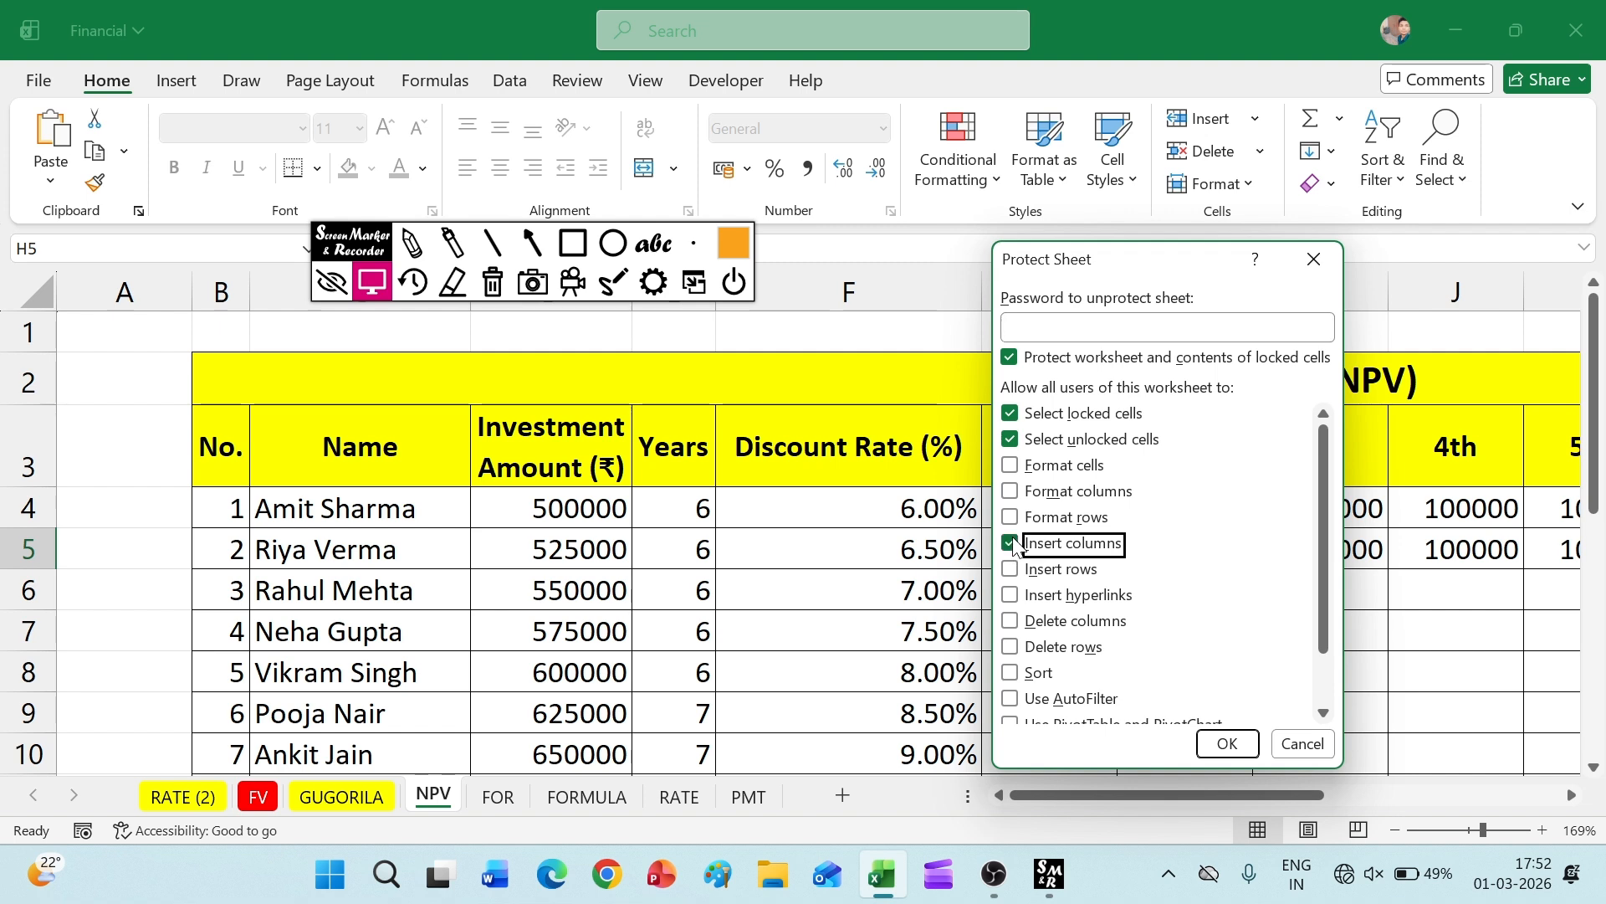
pyautogui.click(1011, 570)
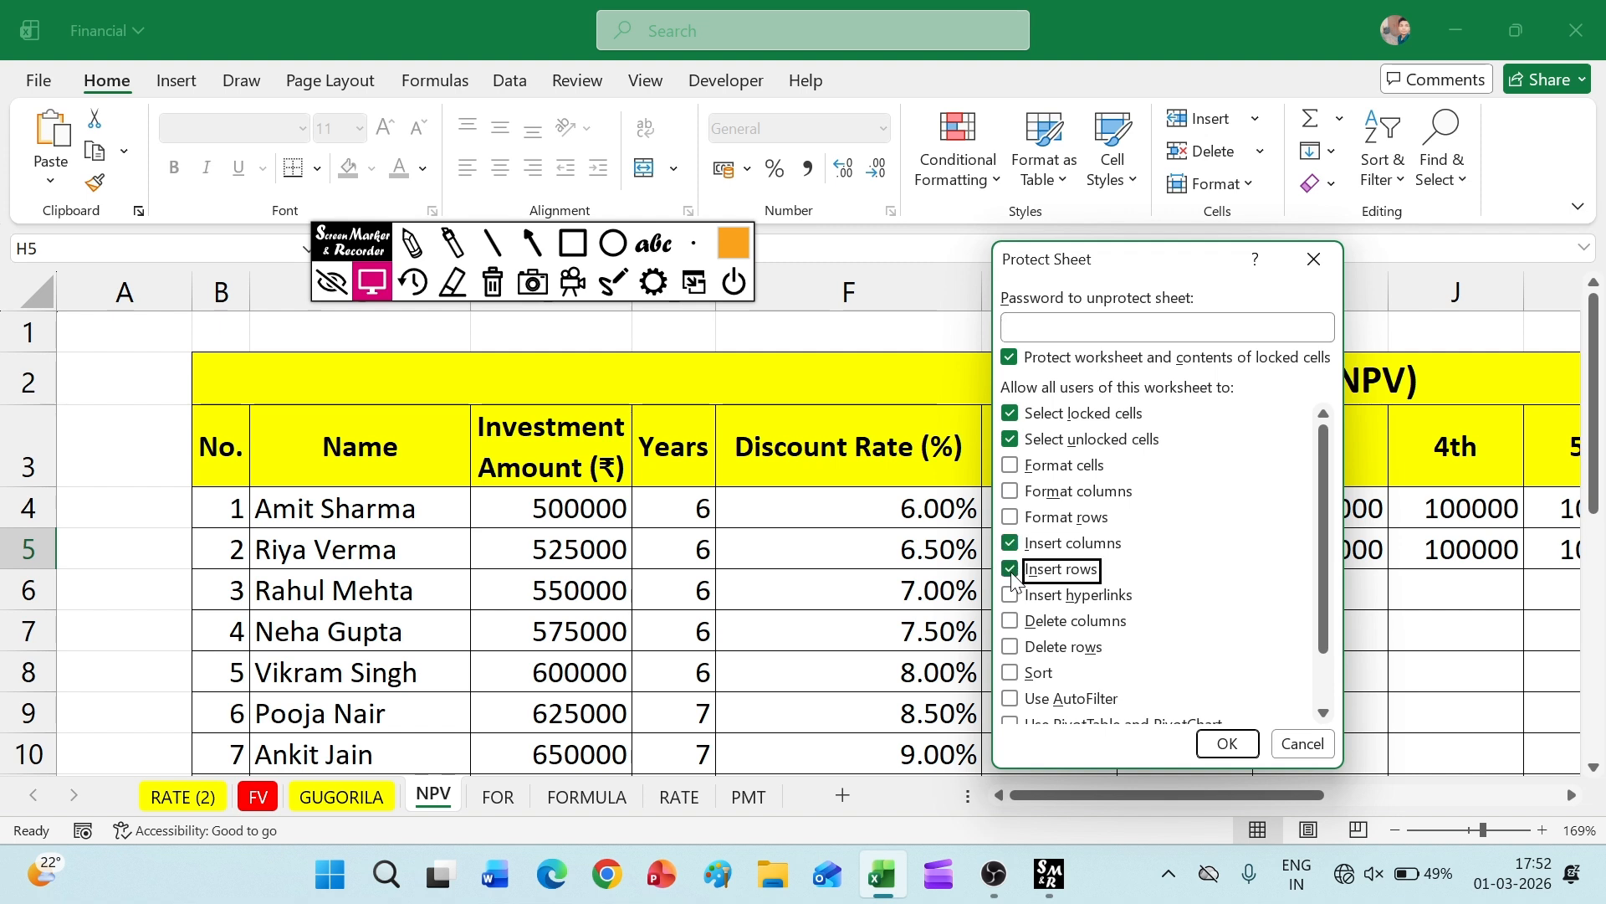
pyautogui.click(1012, 622)
pyautogui.click(1012, 649)
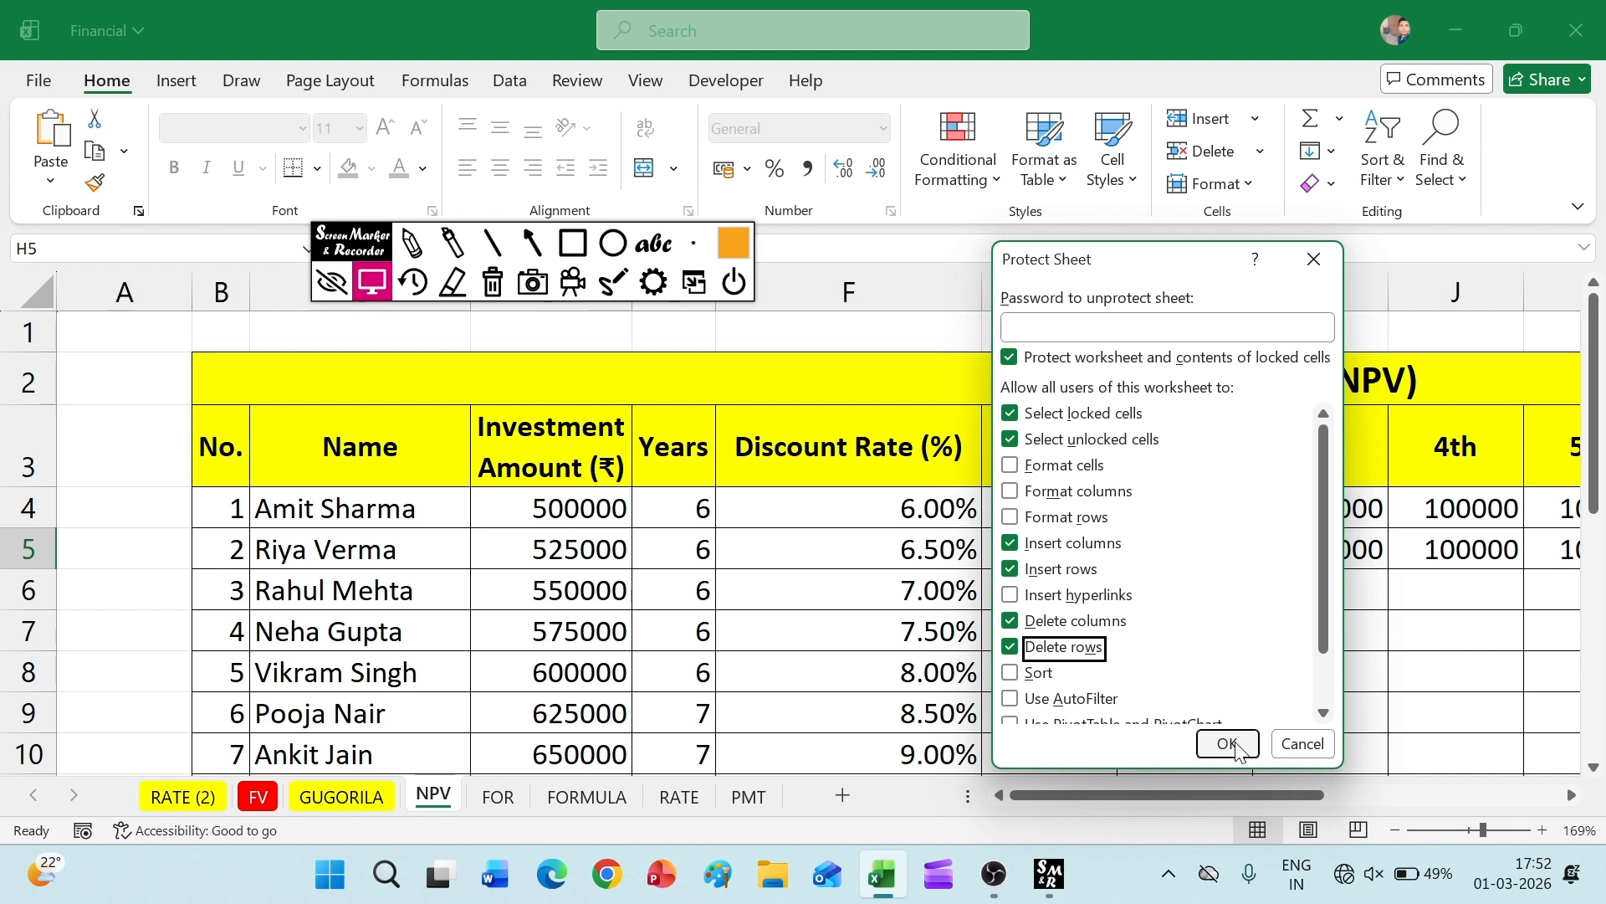
# - Enter the password to unprotect the NPV sheet, re-enter it for confirmation and apply the protection
pyautogui.click(1179, 330)
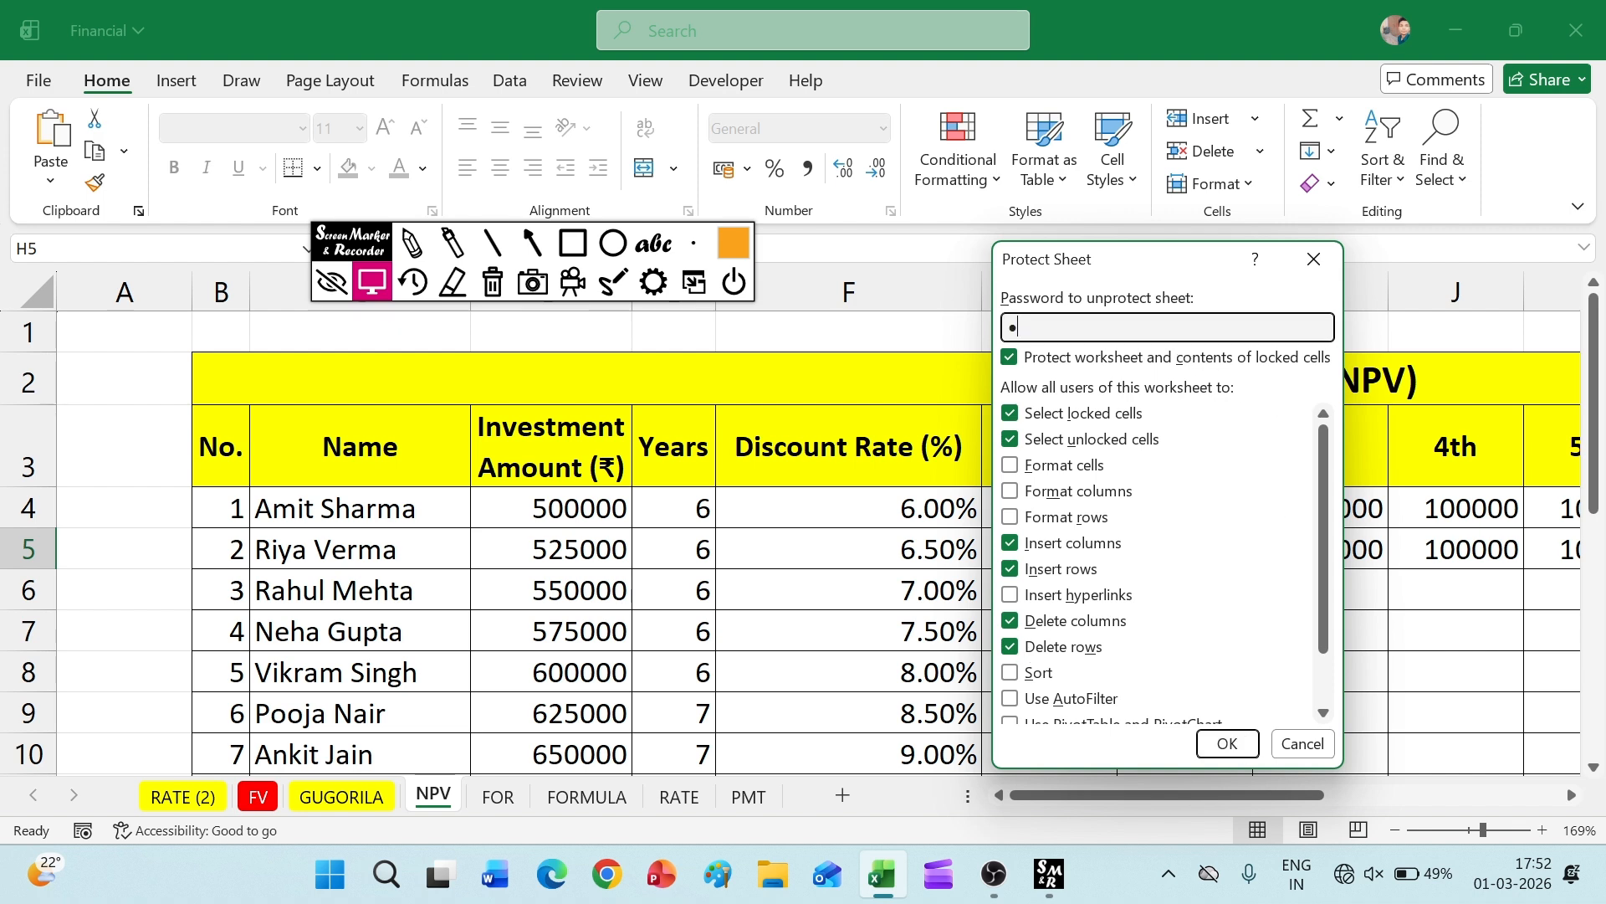
pyautogui.write('••••••••')
pyautogui.press('Return')
pyautogui.write('•••')
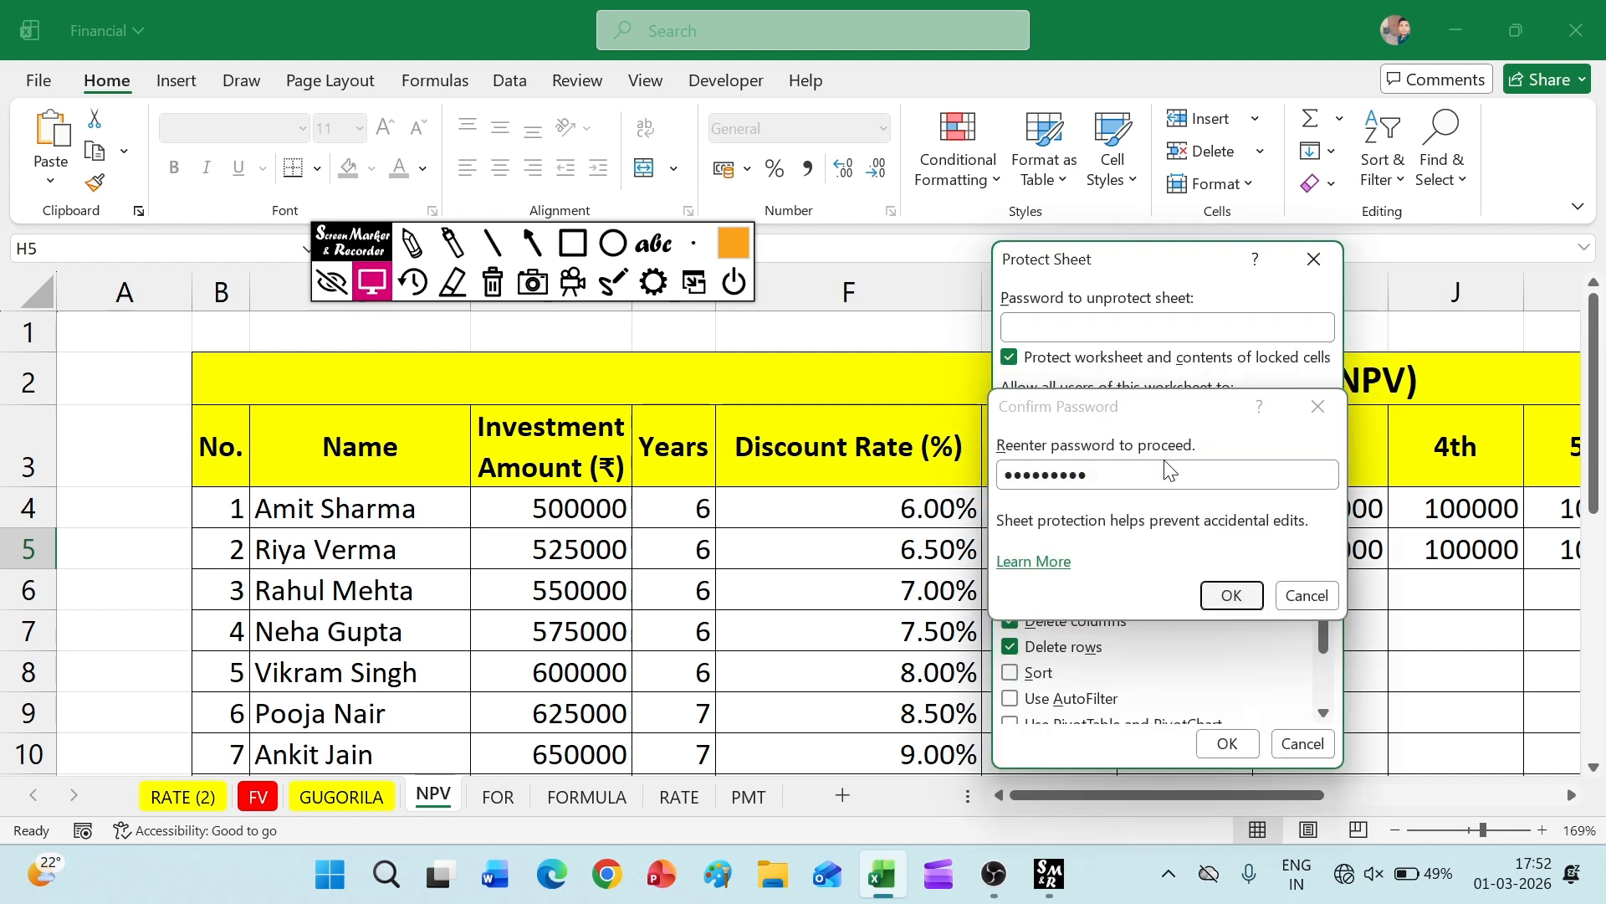
pyautogui.press('Return')
pyautogui.scroll(-5, 651, 625)
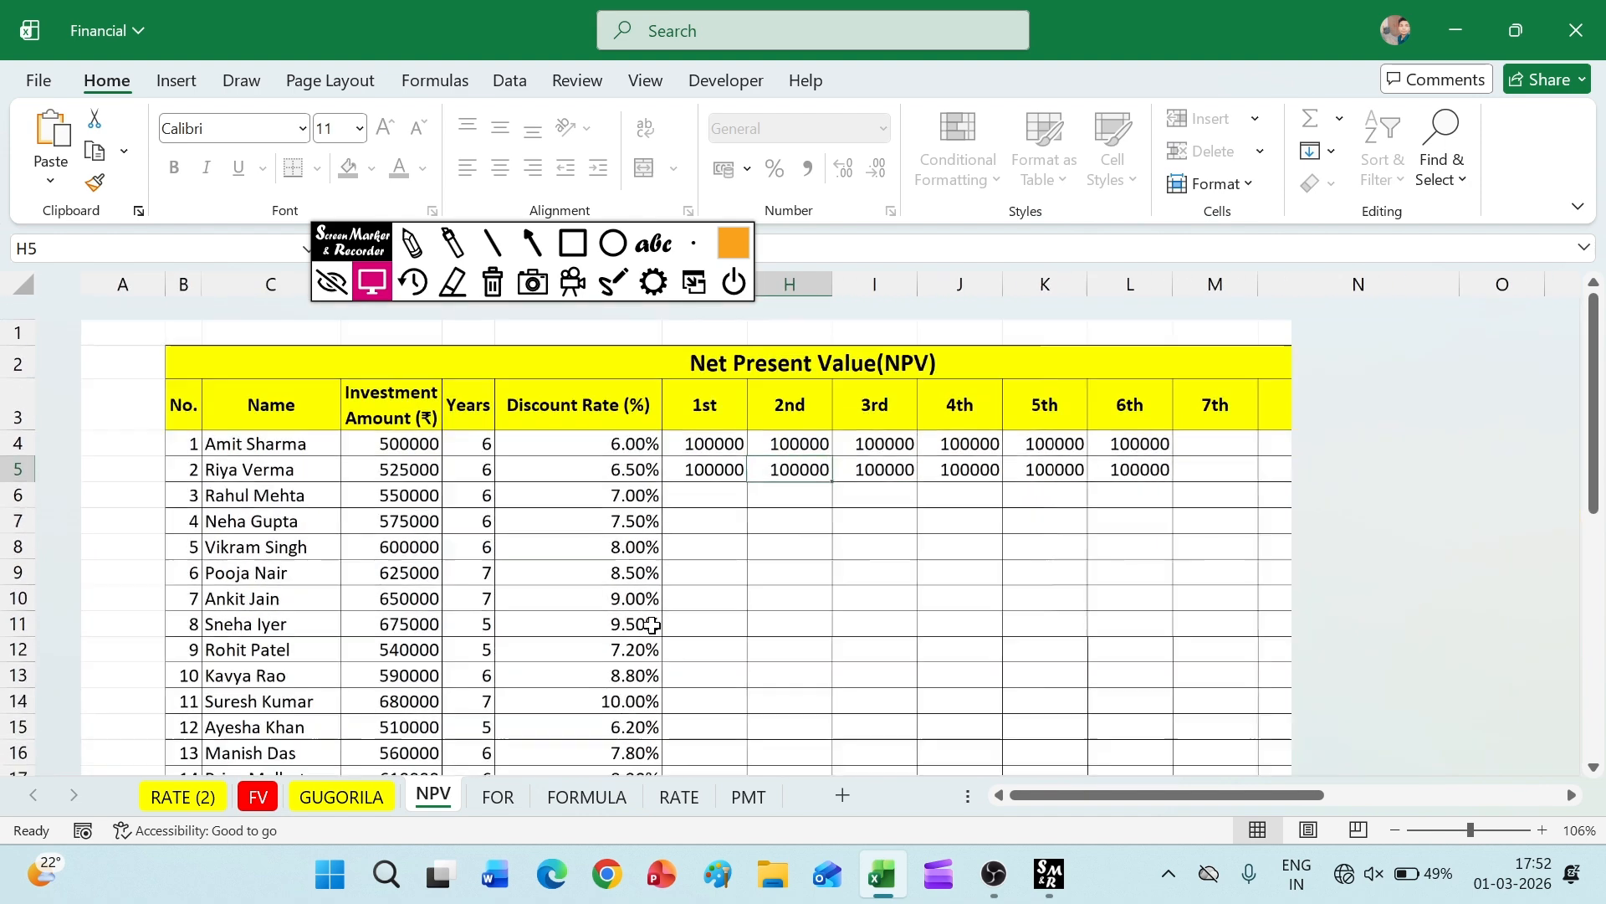
# - Insert a blank sheet row above row 6 in the protected NPV sheet and undo the insertion
pyautogui.click(1331, 651)
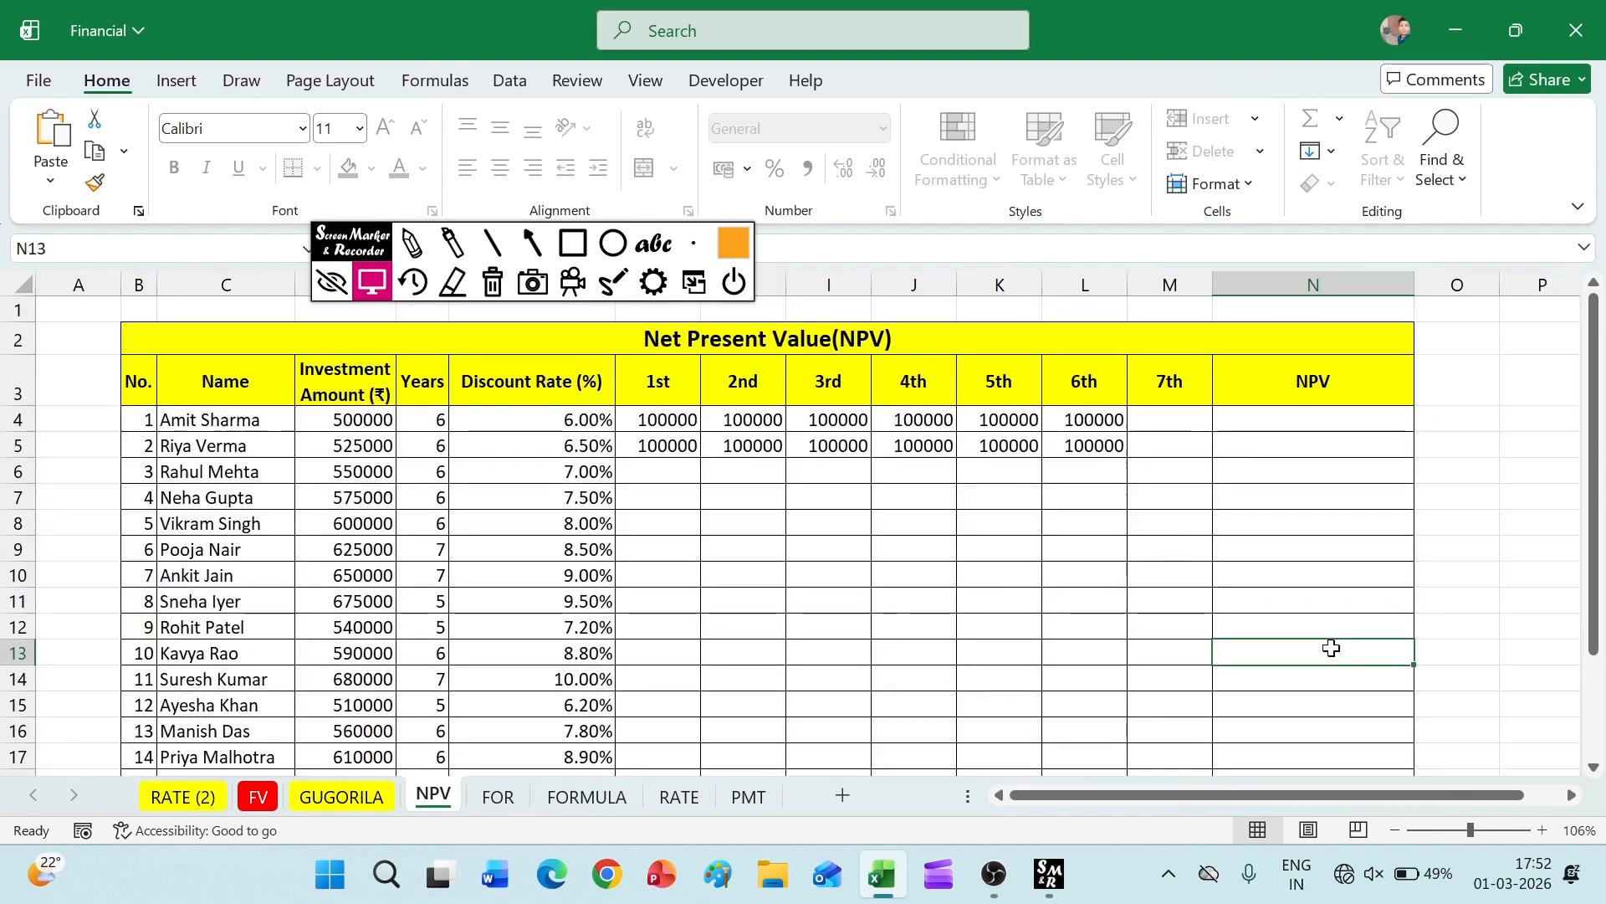
pyautogui.click(13, 471)
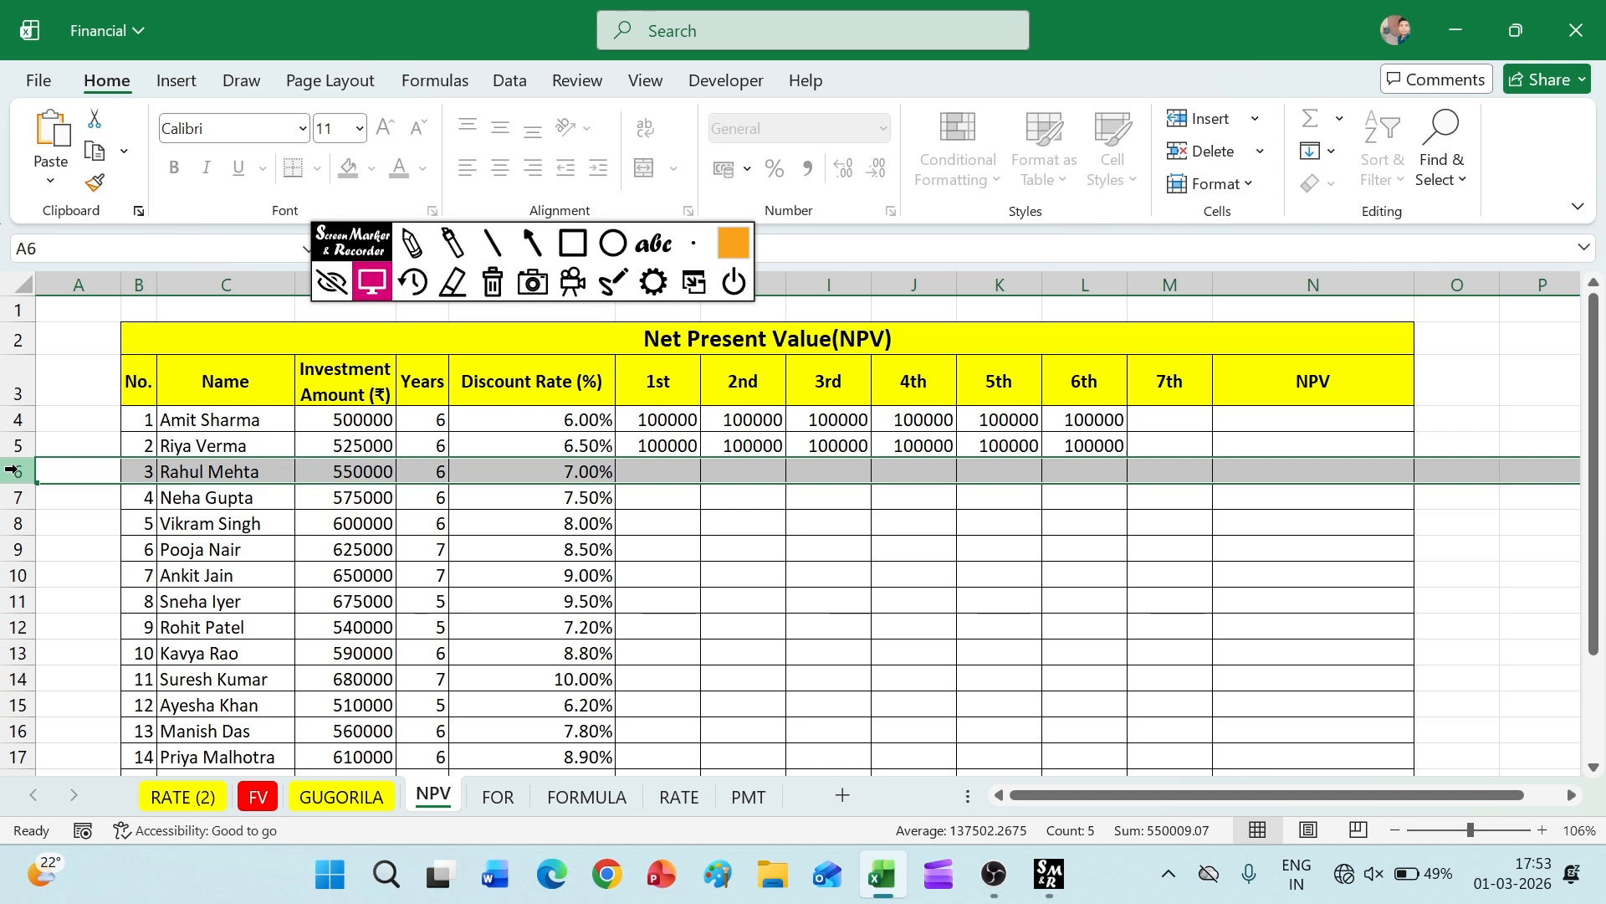
pyautogui.click(1255, 120)
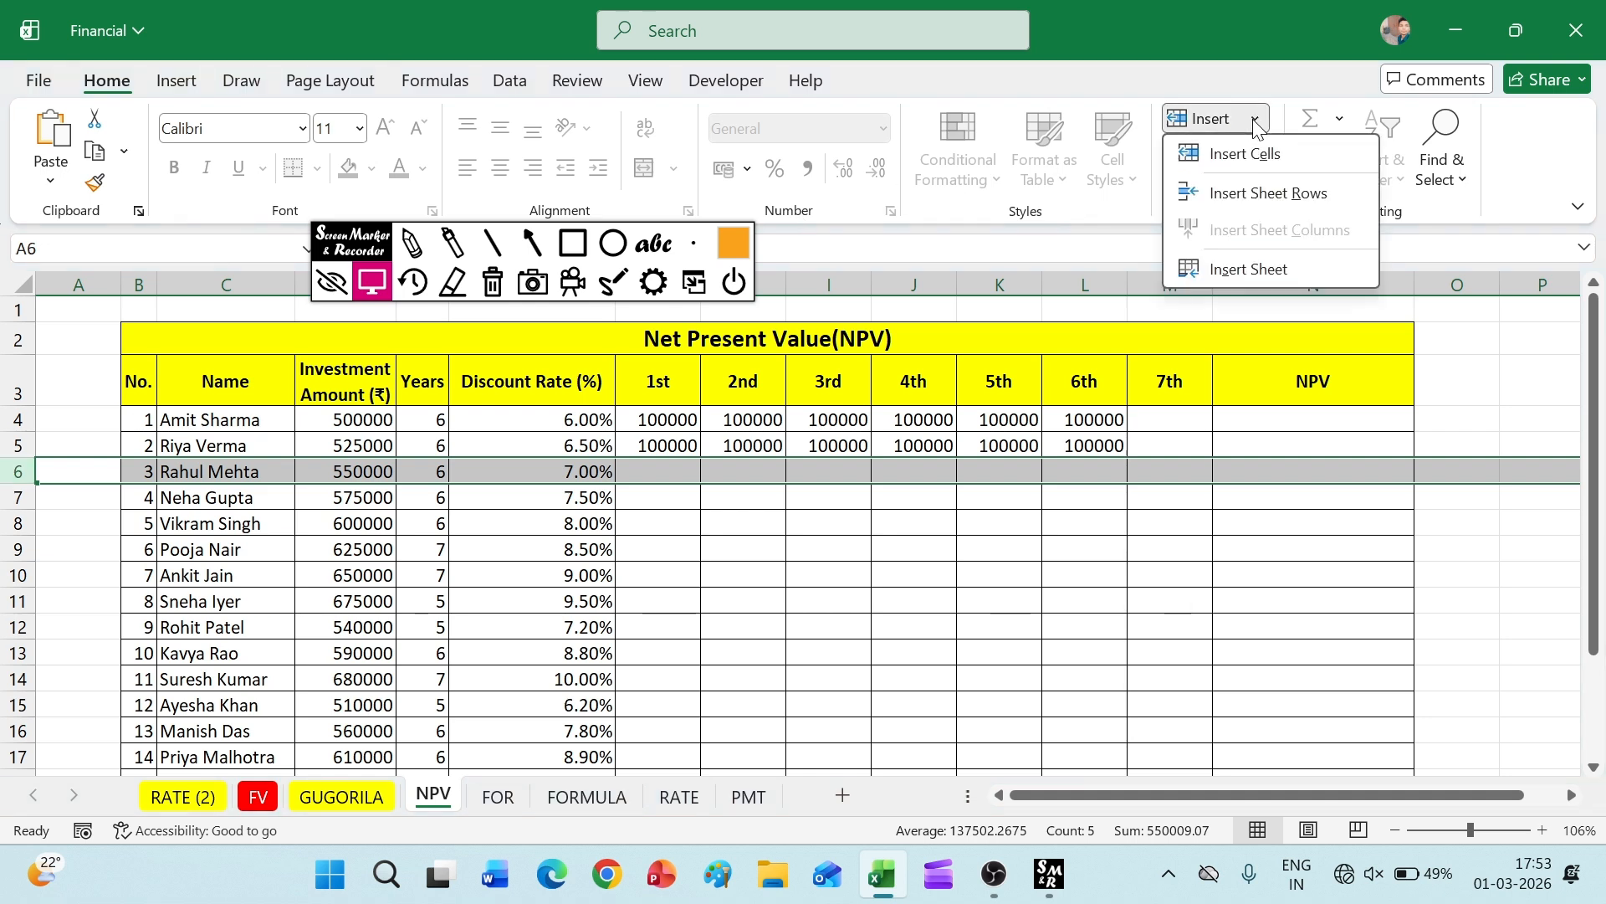
pyautogui.click(1233, 206)
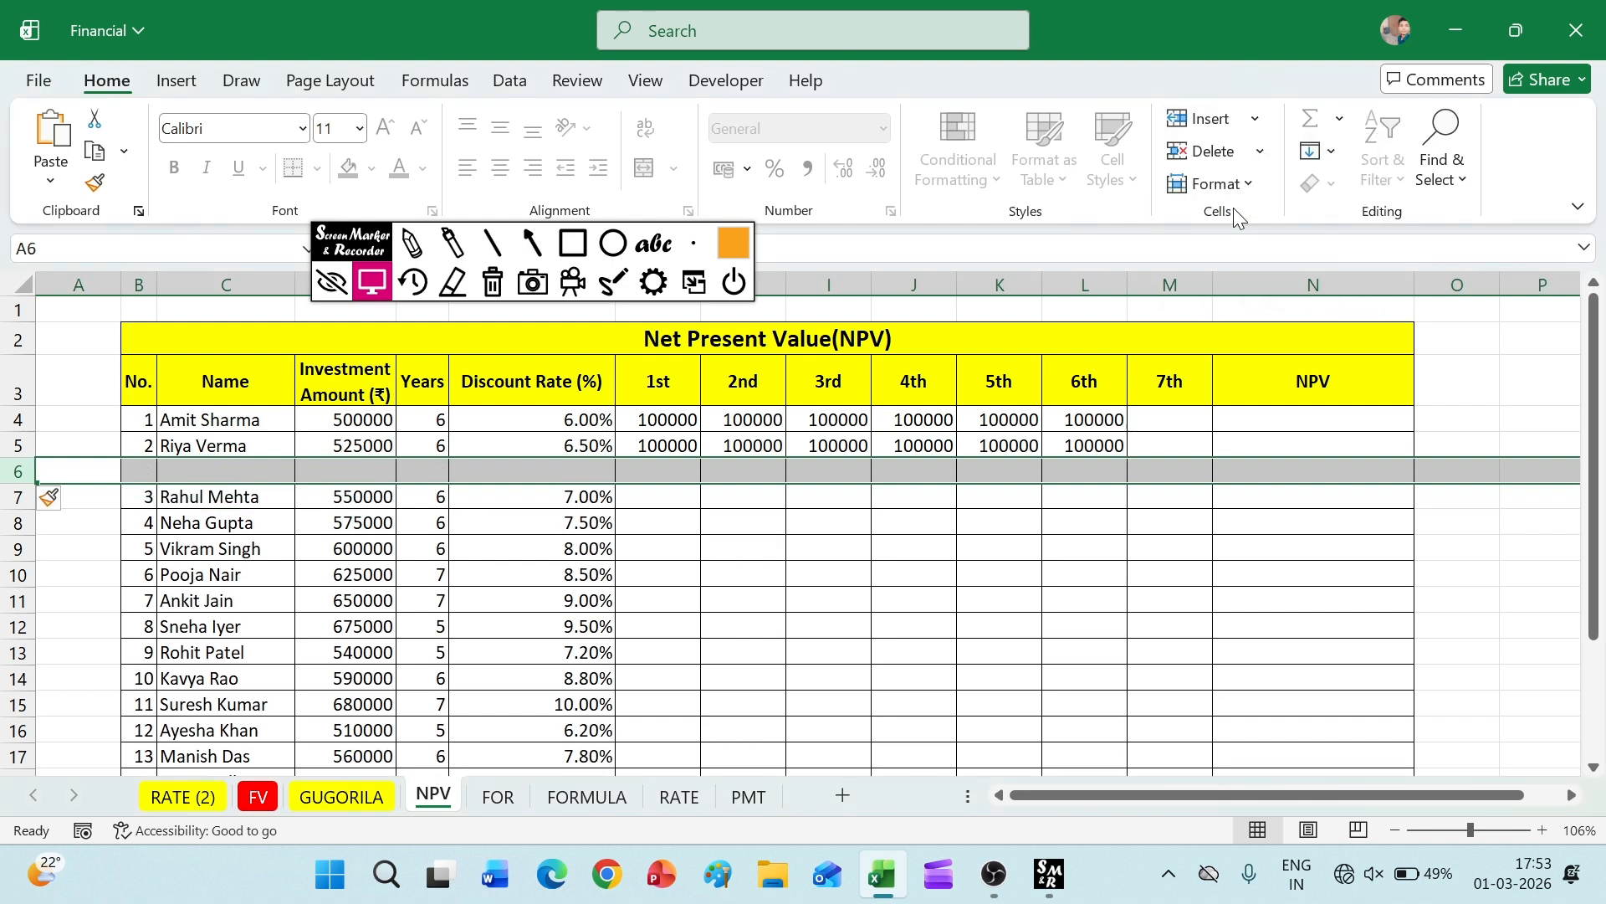
pyautogui.click(1170, 542)
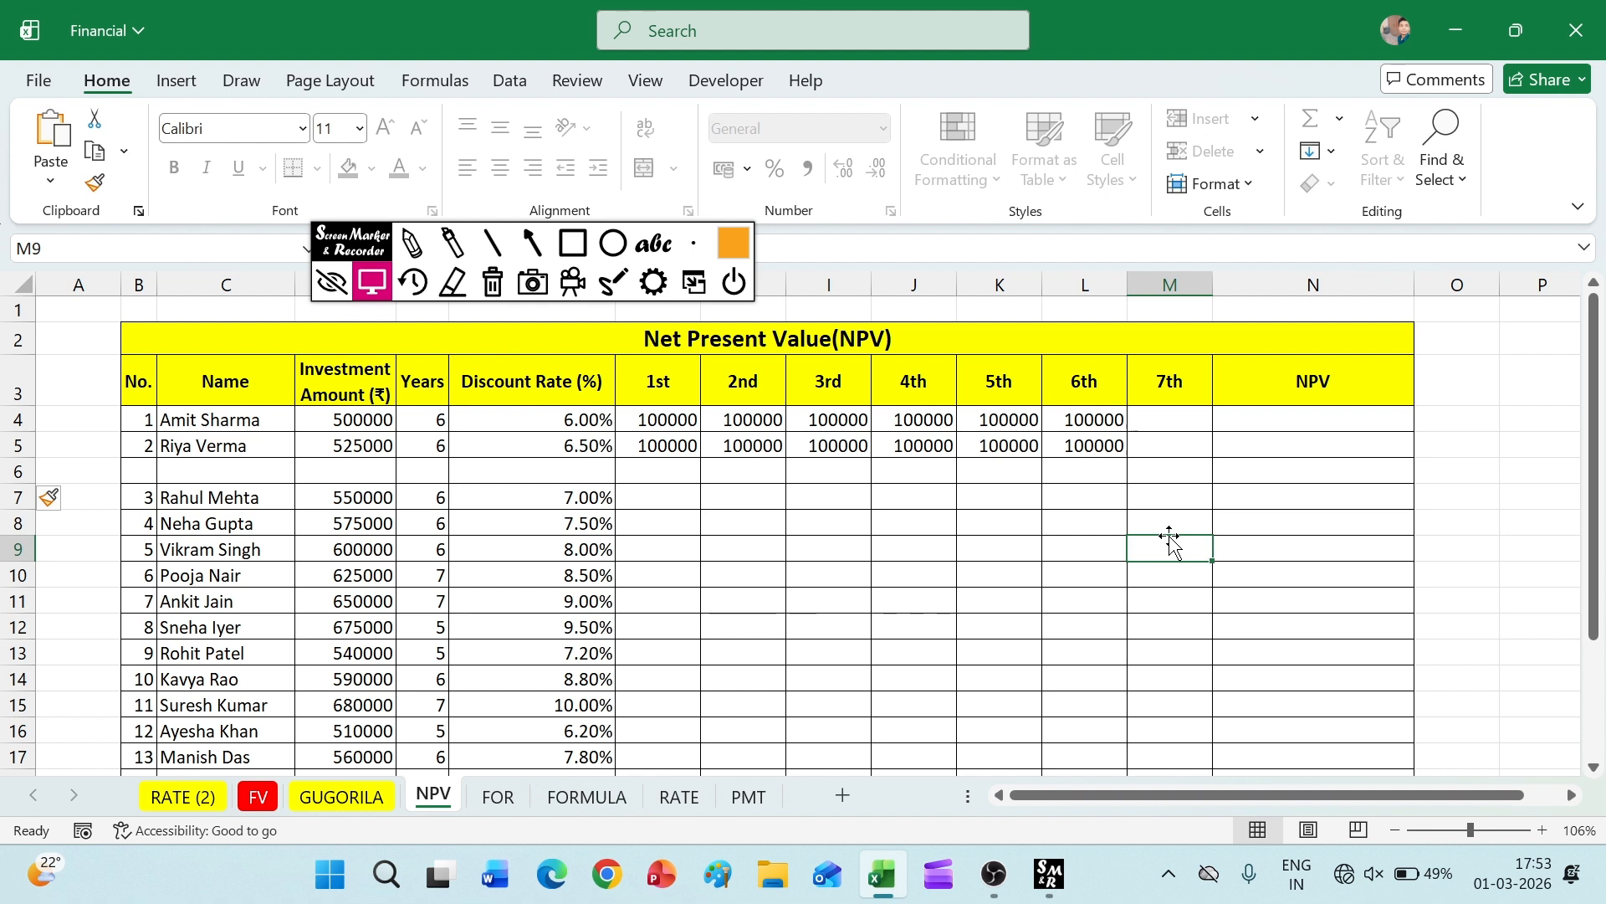
pyautogui.click(1493, 519)
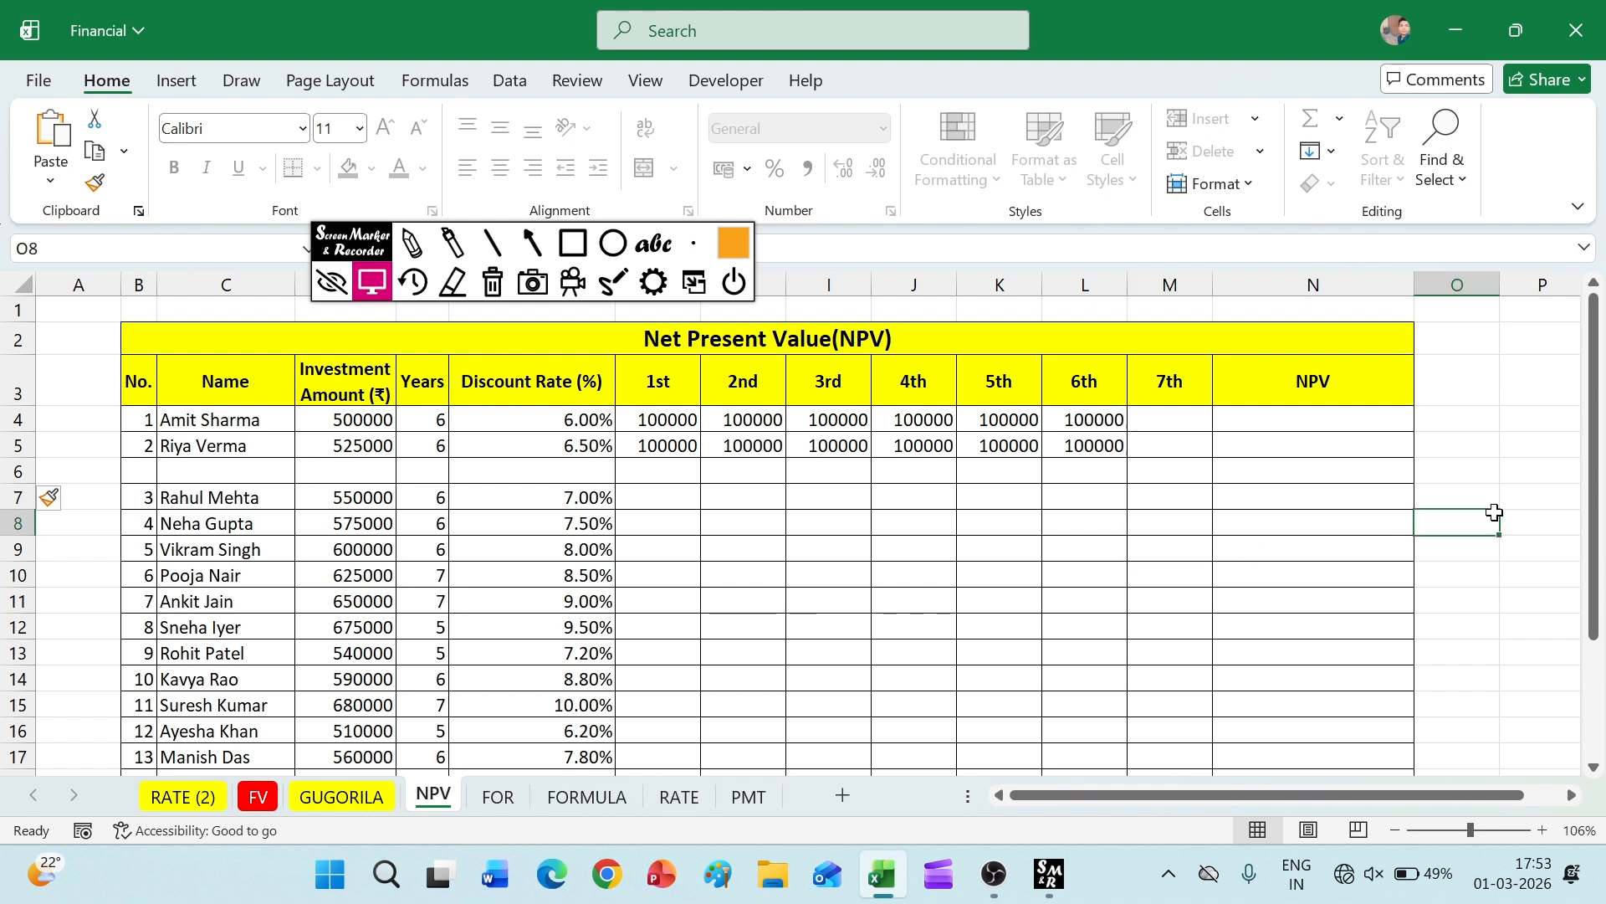
pyautogui.hotkey('ctrl', 'z')
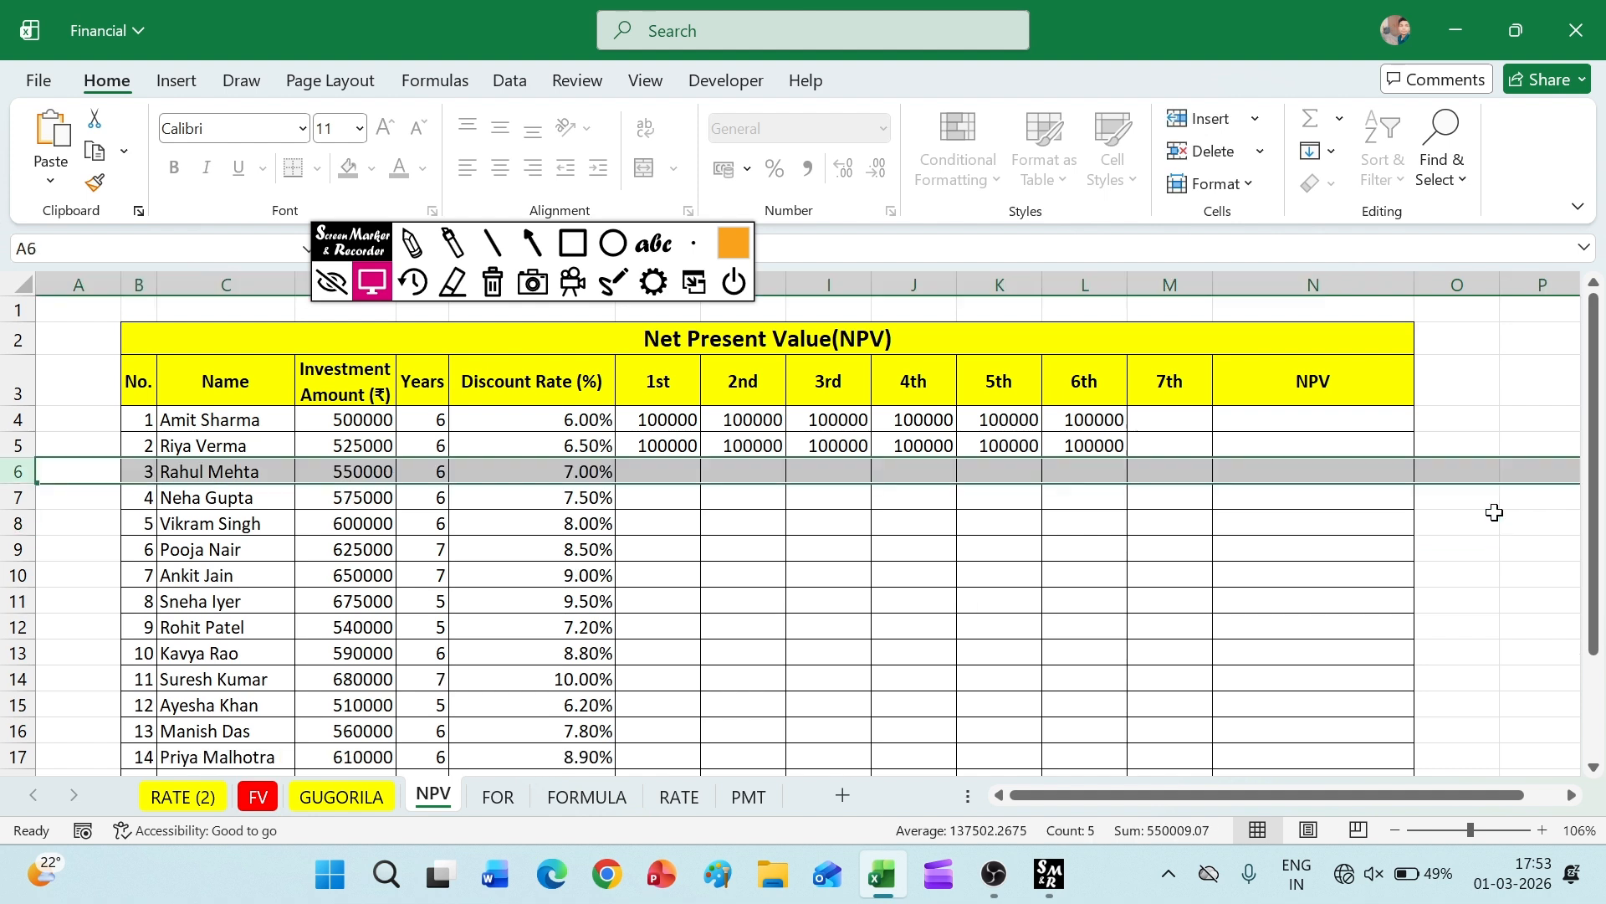
# - Unprotect the NPV sheet by entering its sheet password
pyautogui.click(1213, 183)
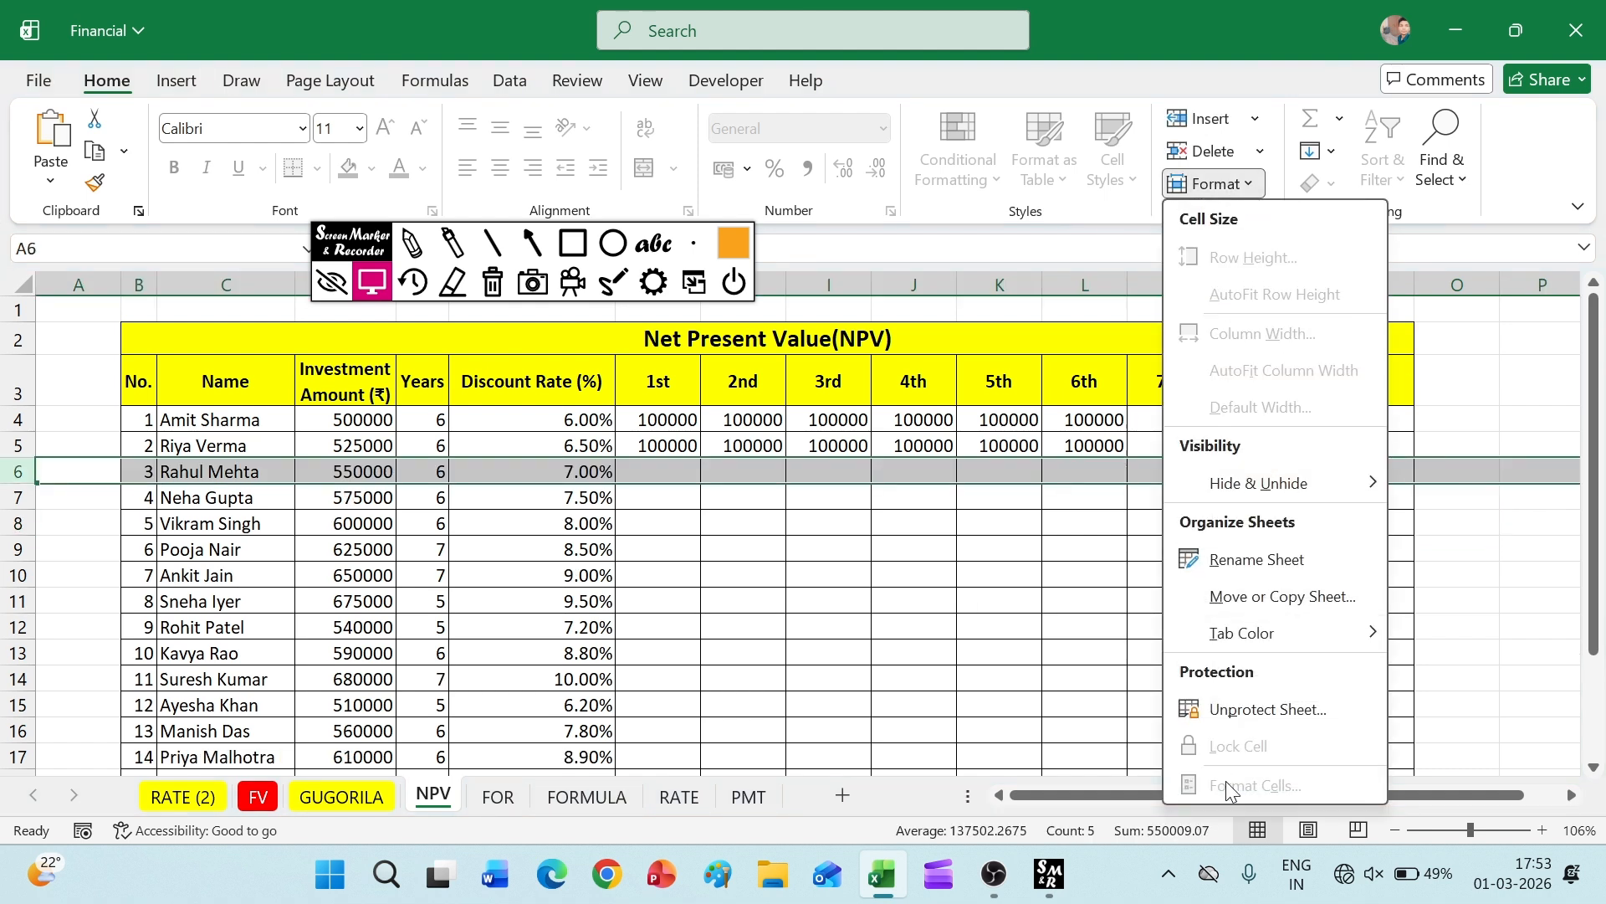
pyautogui.click(1258, 718)
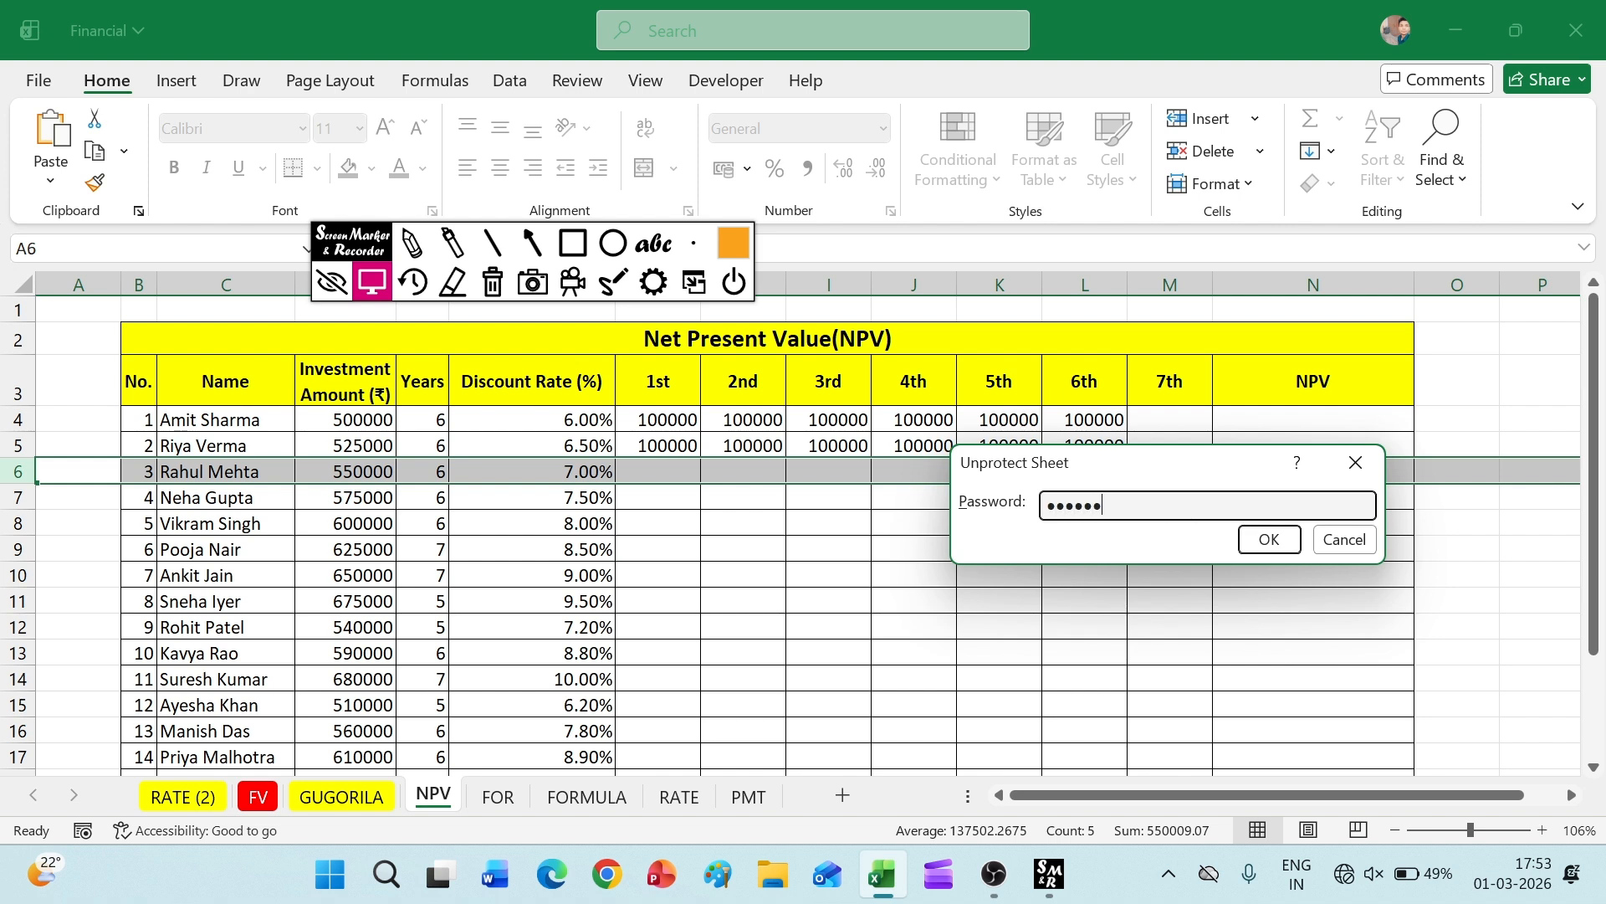
pyautogui.press('Return')
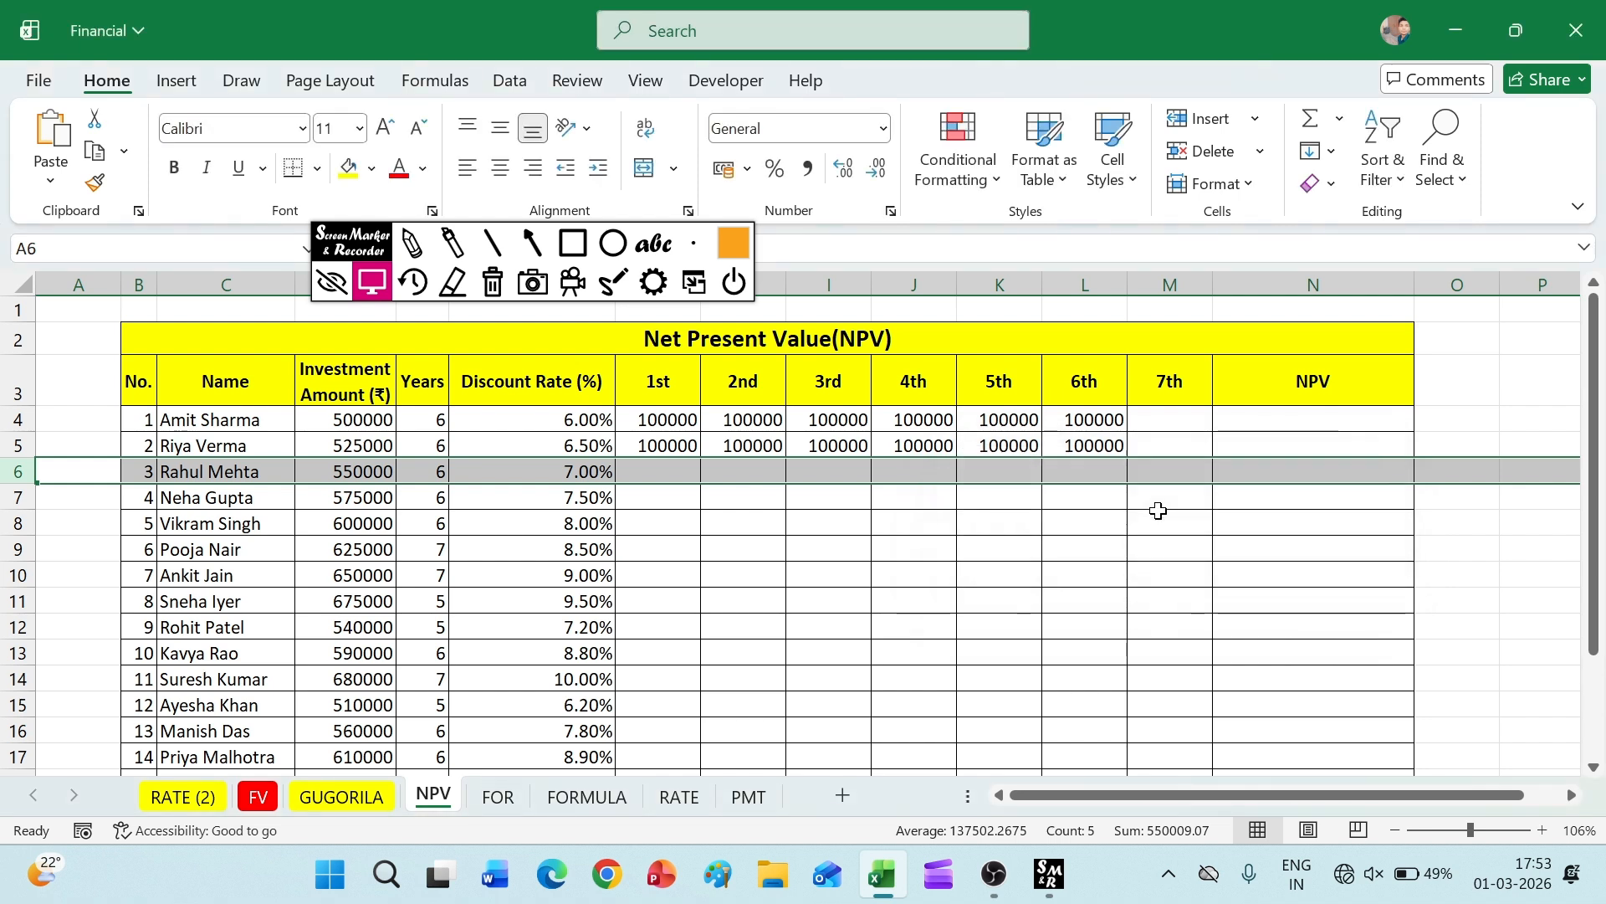
# - Protect the NPV sheet again without a password, keeping the allowed insert and delete permissions for columns and rows
pyautogui.click(1221, 184)
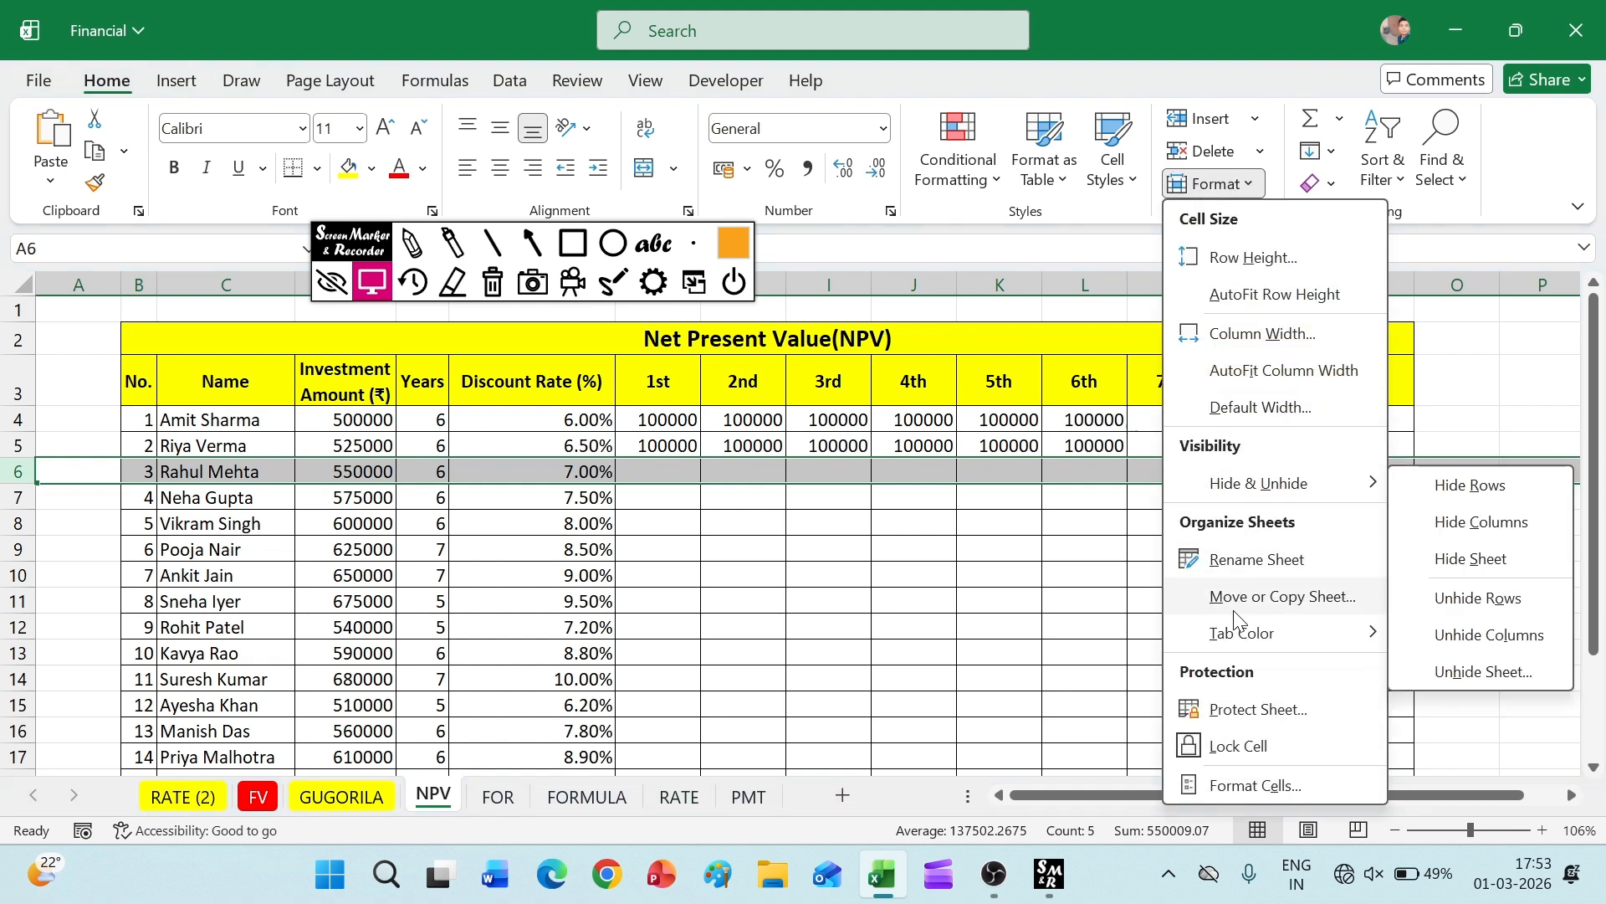
pyautogui.click(1226, 708)
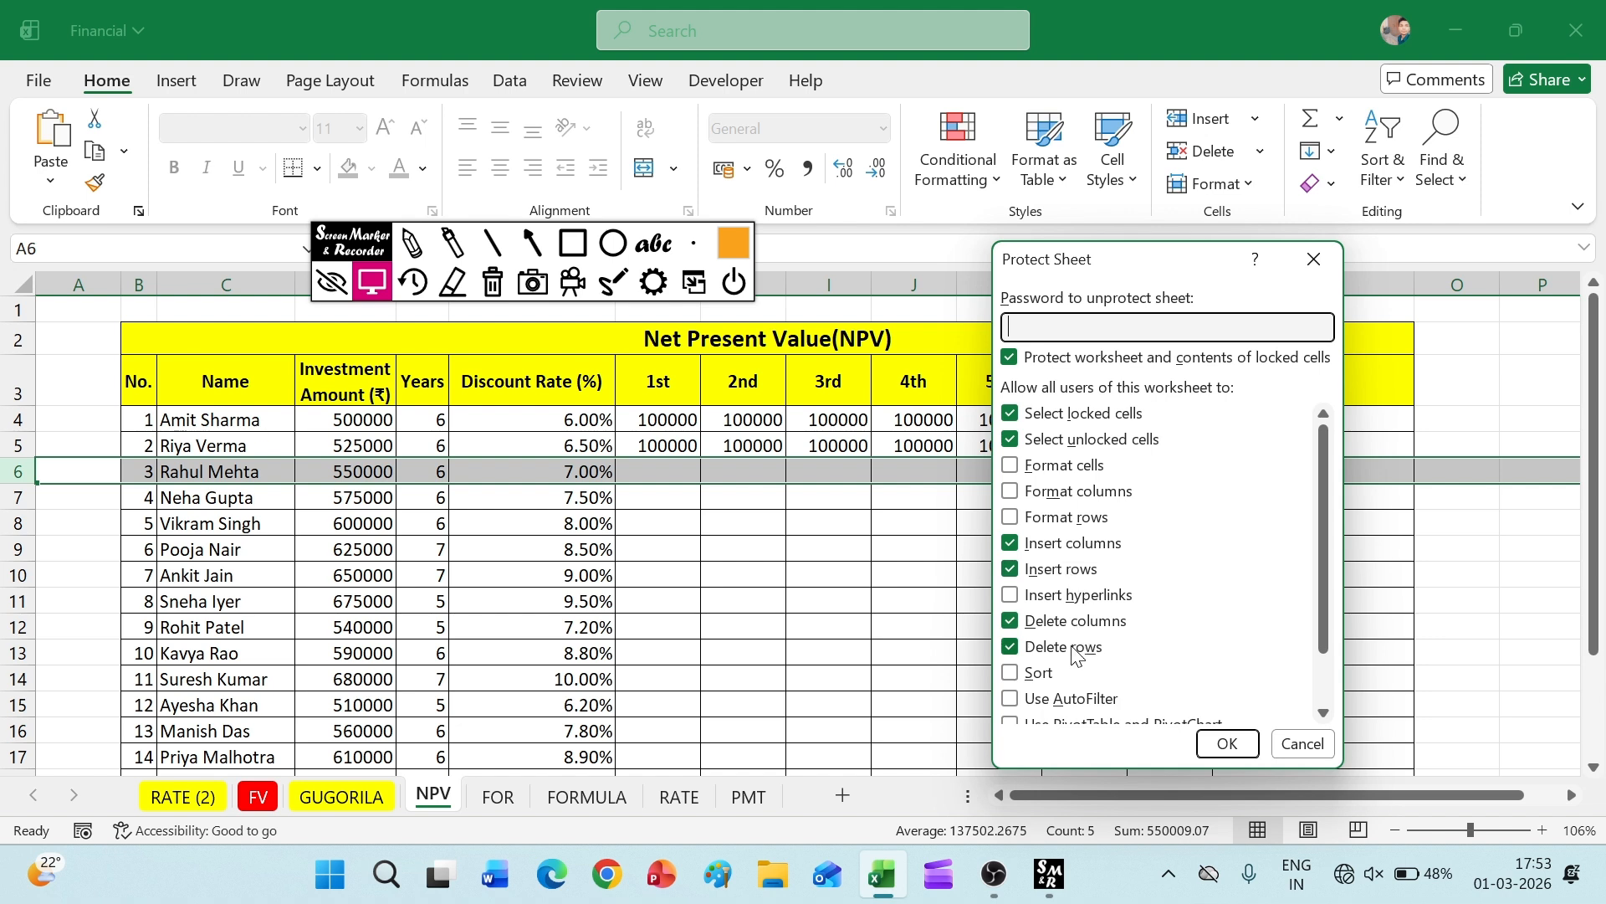
pyautogui.scroll(-1, 1078, 653)
pyautogui.scroll(1, 1079, 655)
pyautogui.scroll(-1, 1079, 656)
pyautogui.scroll(1, 1078, 655)
pyautogui.scroll(-1, 1078, 656)
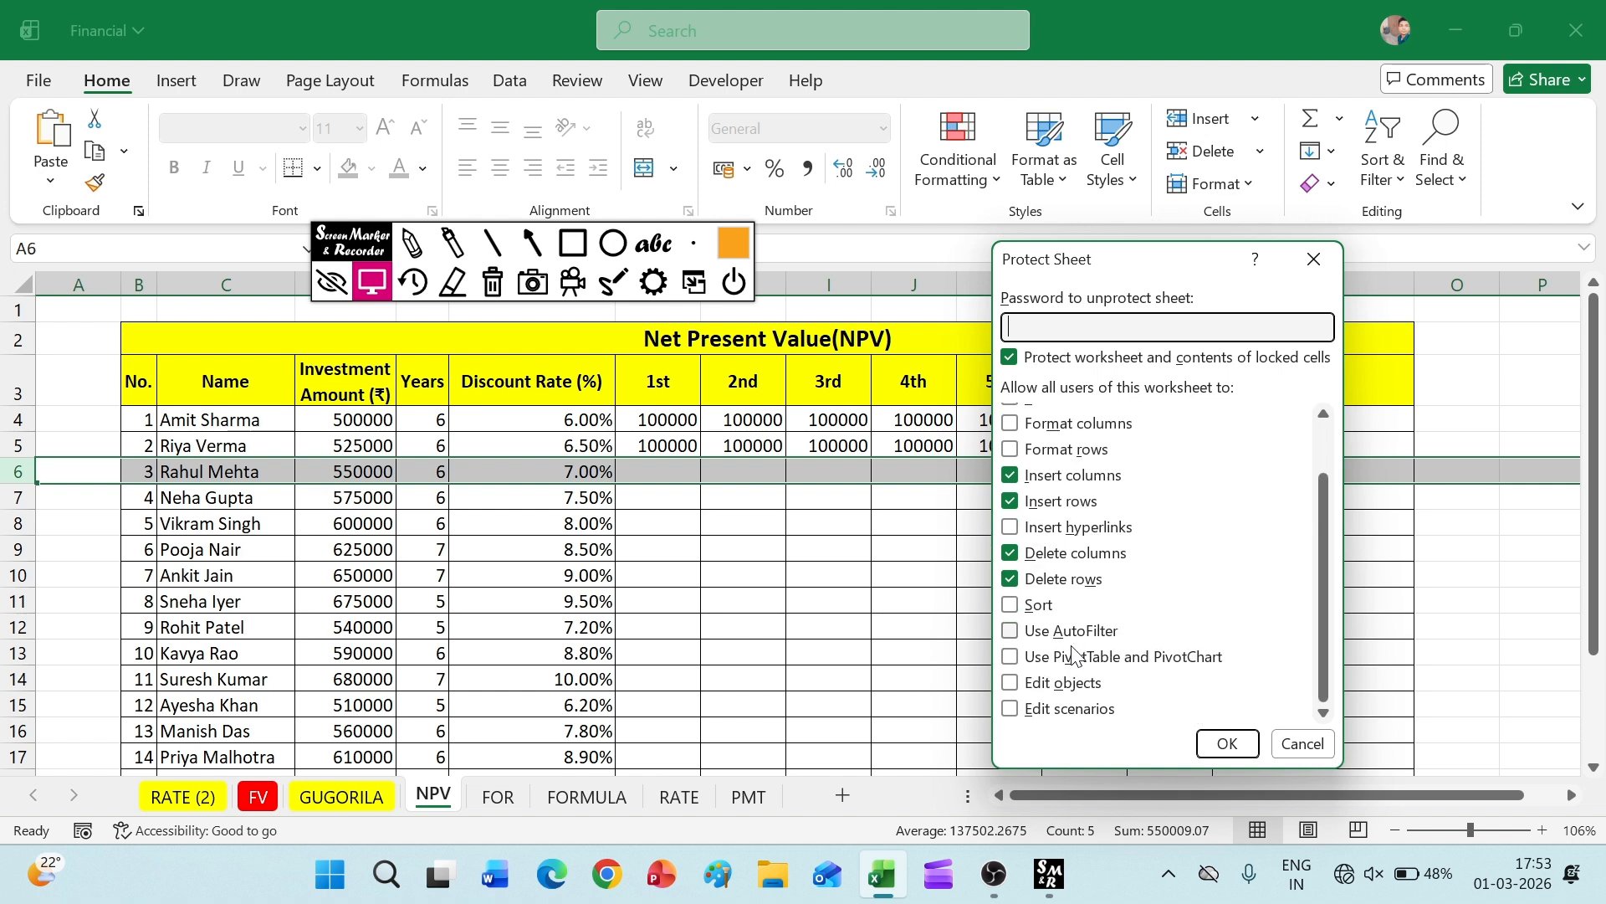
pyautogui.click(1230, 739)
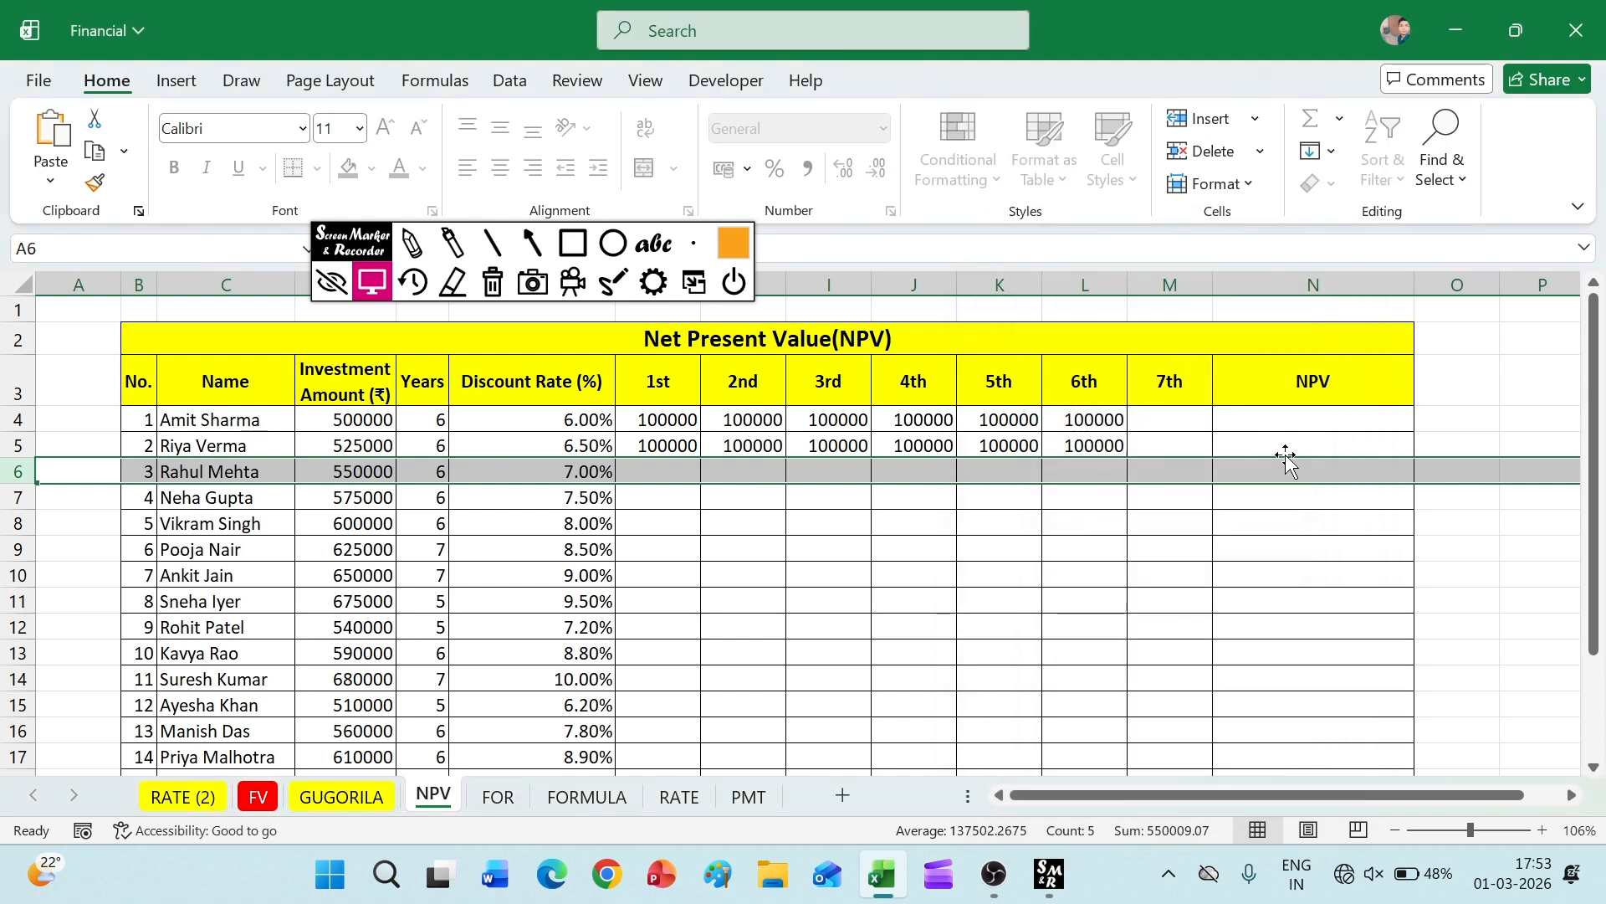
# - Check the insert commands on the protected NPV sheet and try to edit the investment amount in cell D8
pyautogui.click(1454, 549)
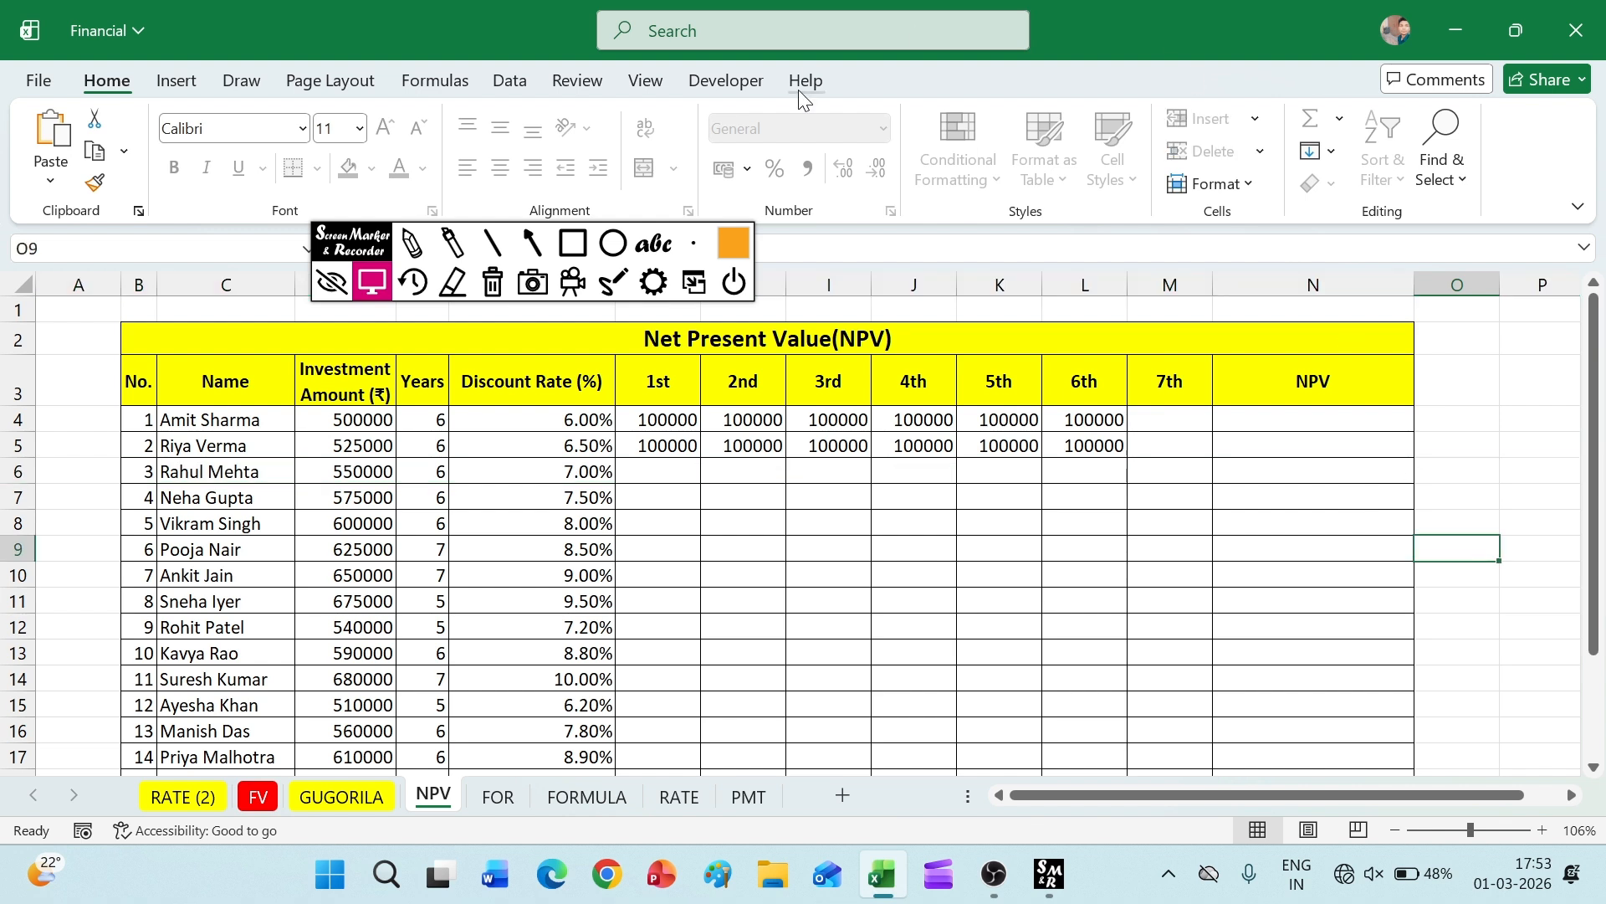
pyautogui.click(186, 81)
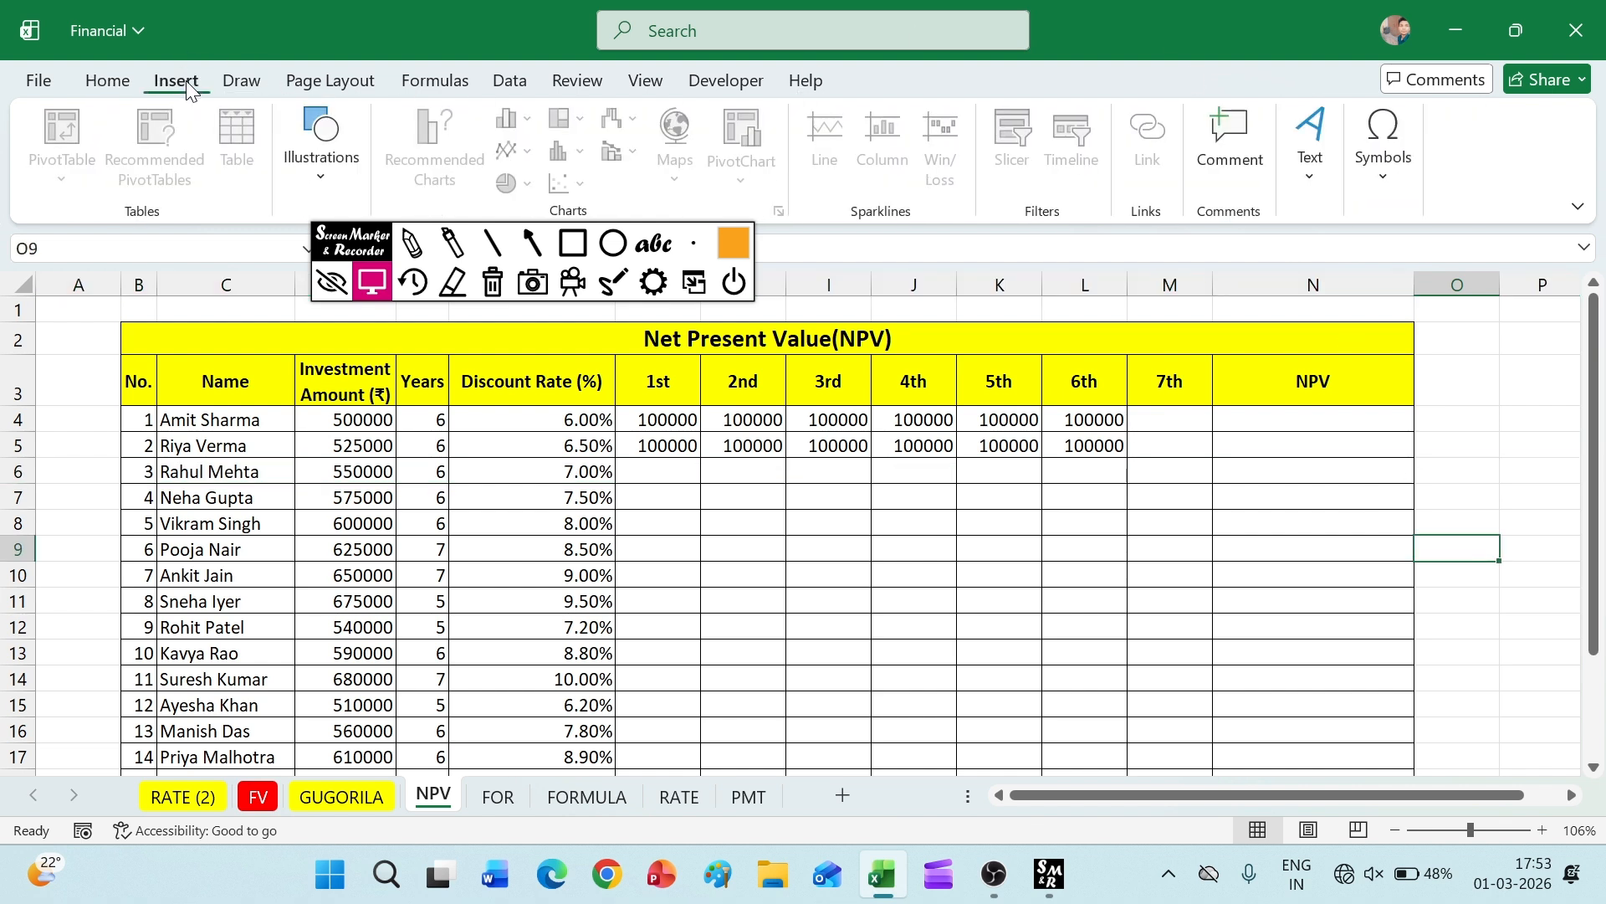
pyautogui.doubleClick(349, 526)
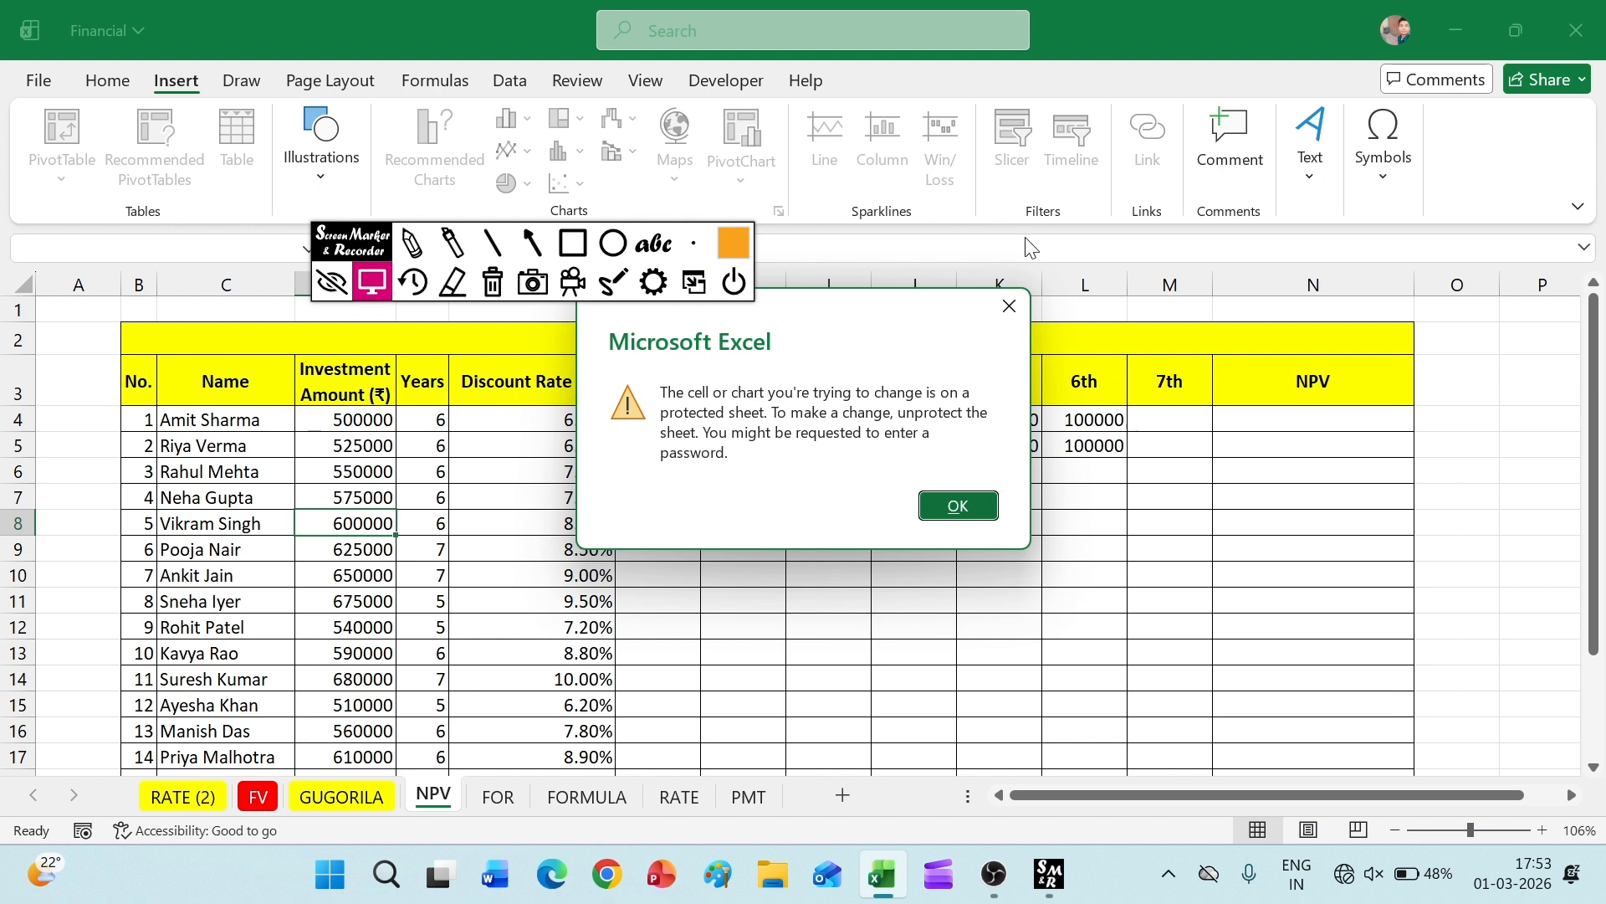
pyautogui.click(1008, 307)
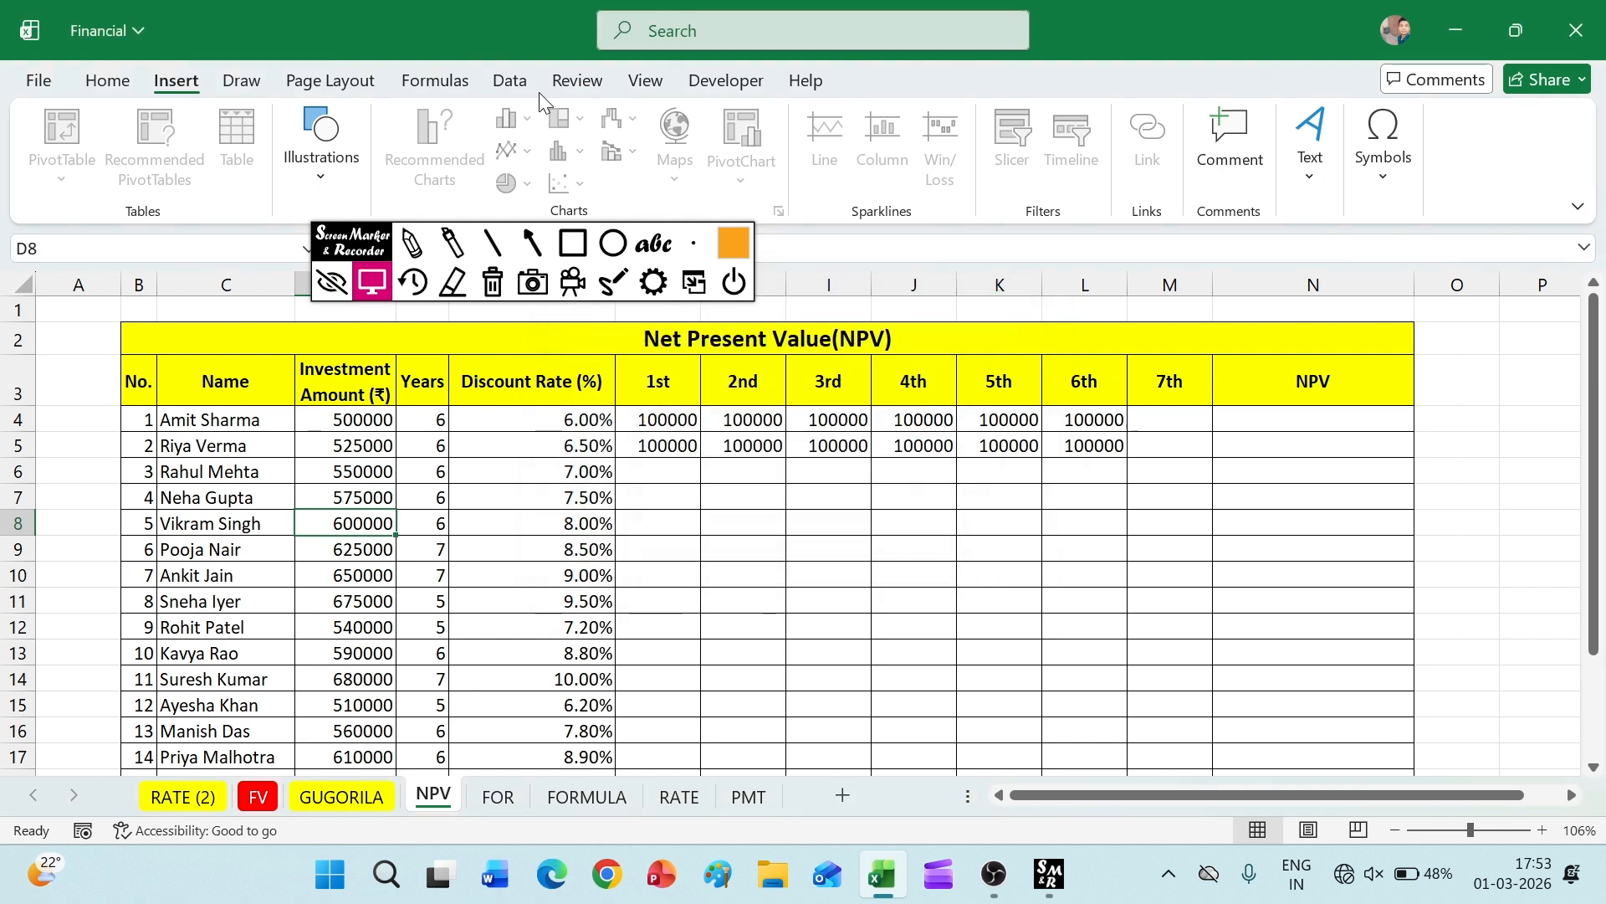
# - Remove the protection from the NPV sheet
pyautogui.click(91, 75)
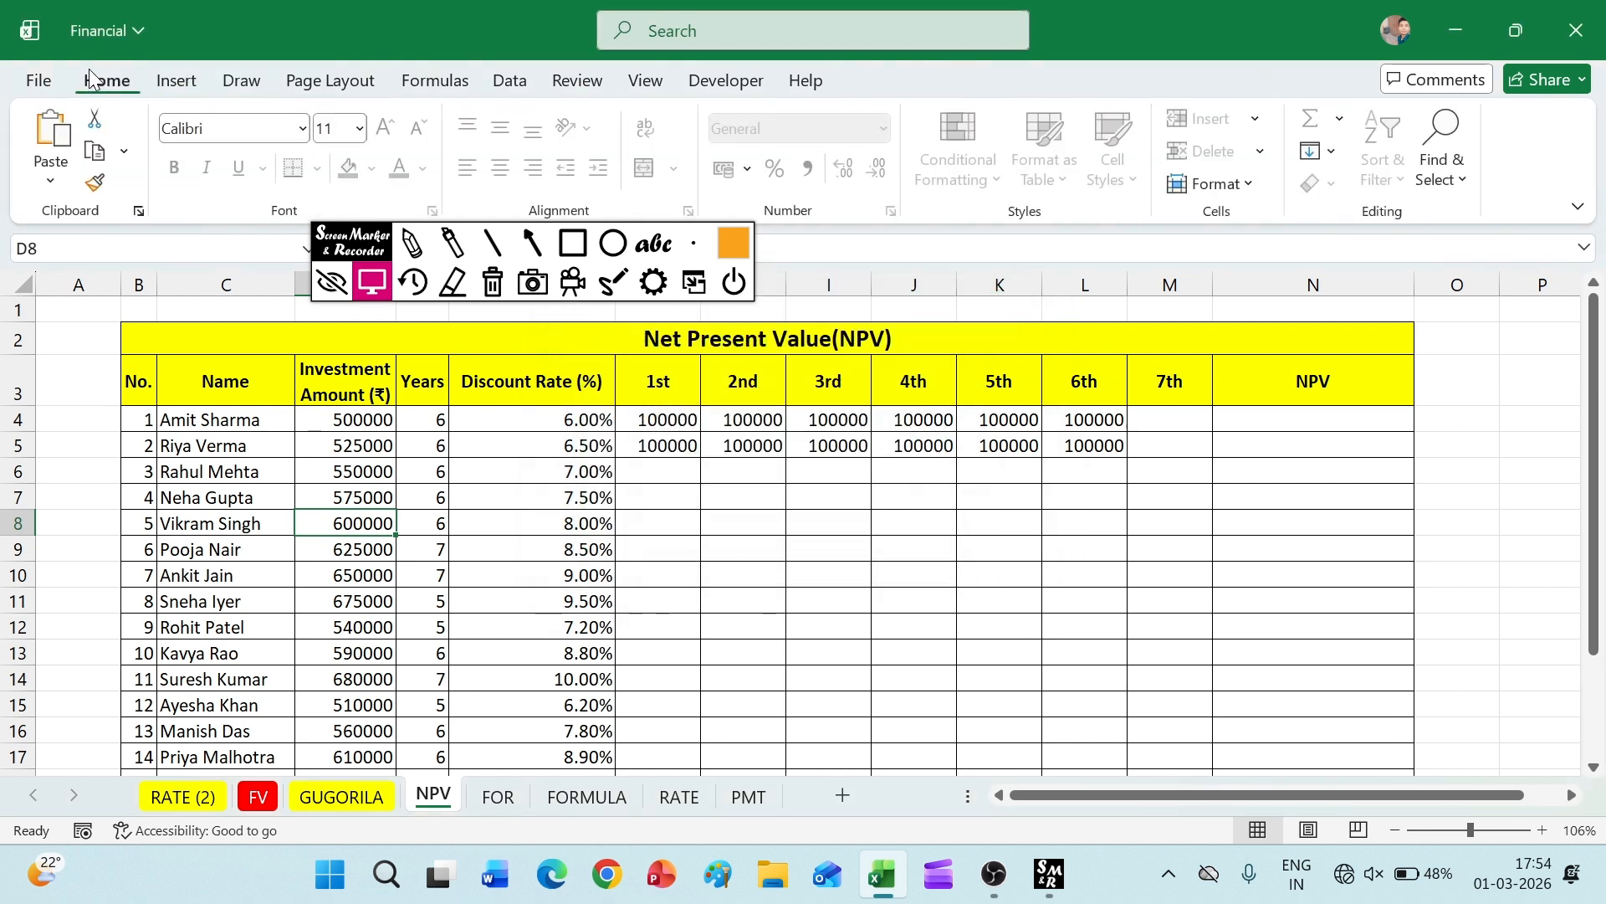
pyautogui.click(1246, 186)
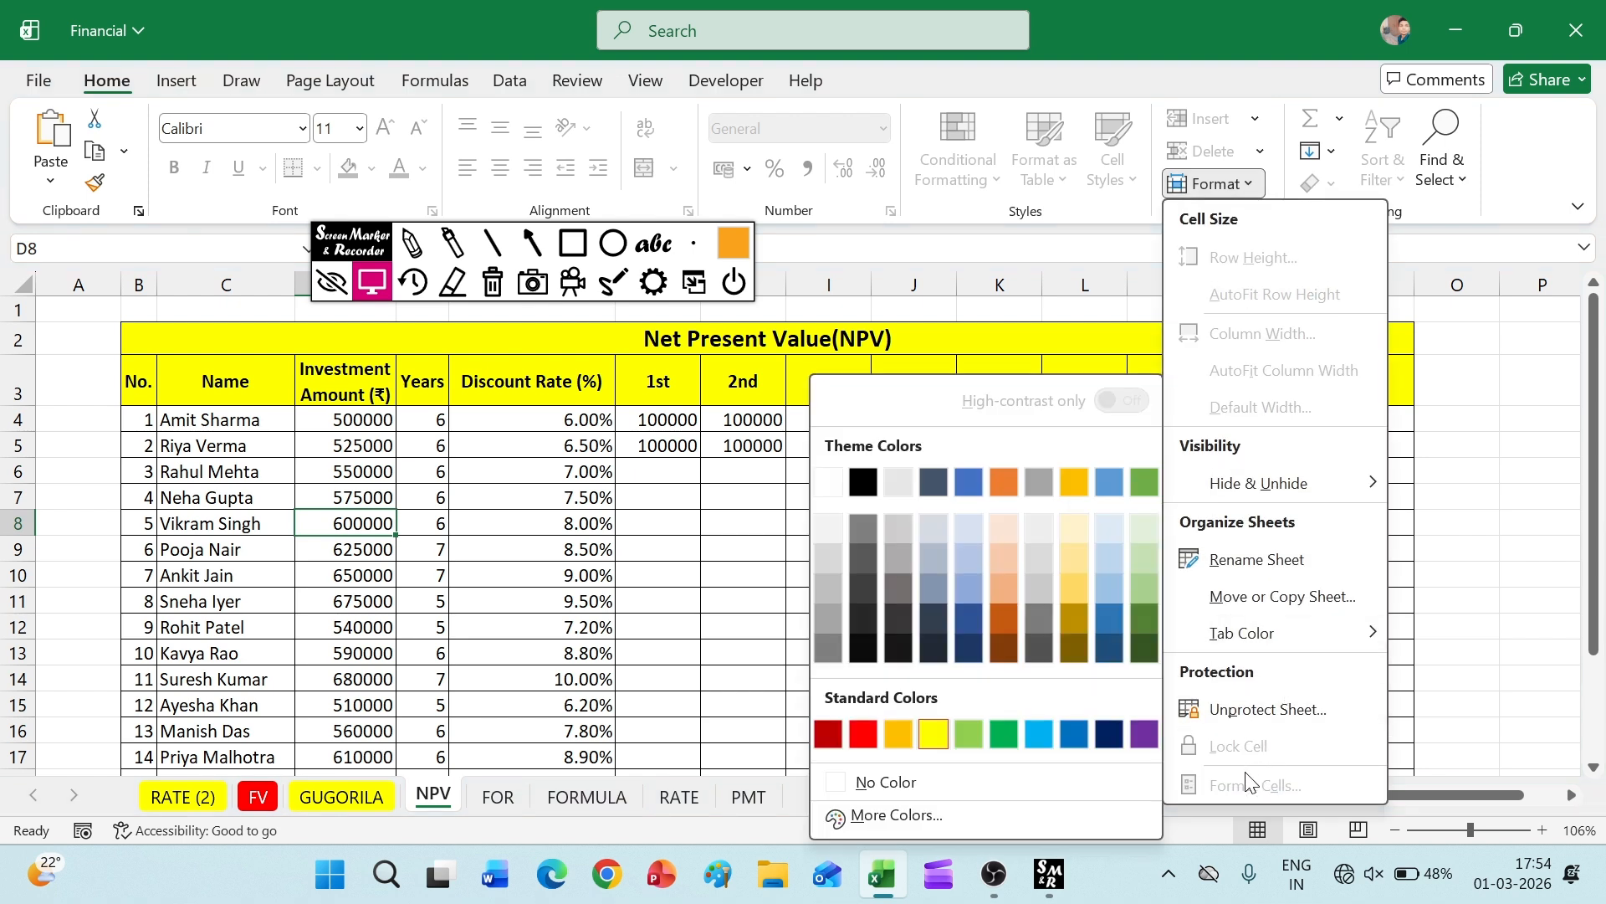
pyautogui.click(1553, 536)
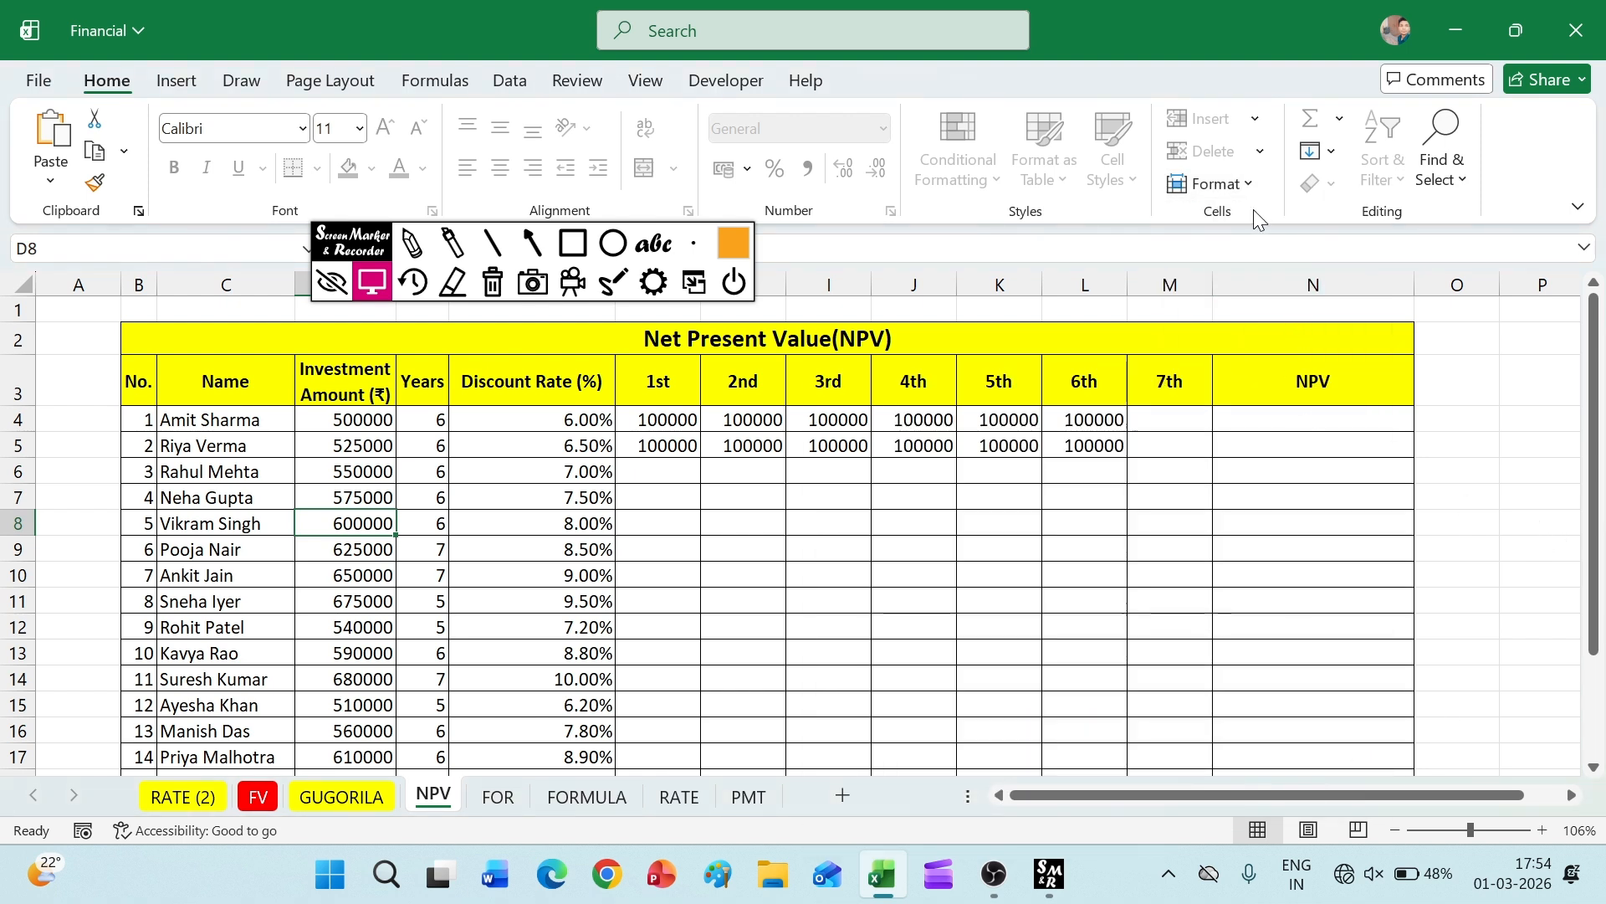
pyautogui.click(1217, 185)
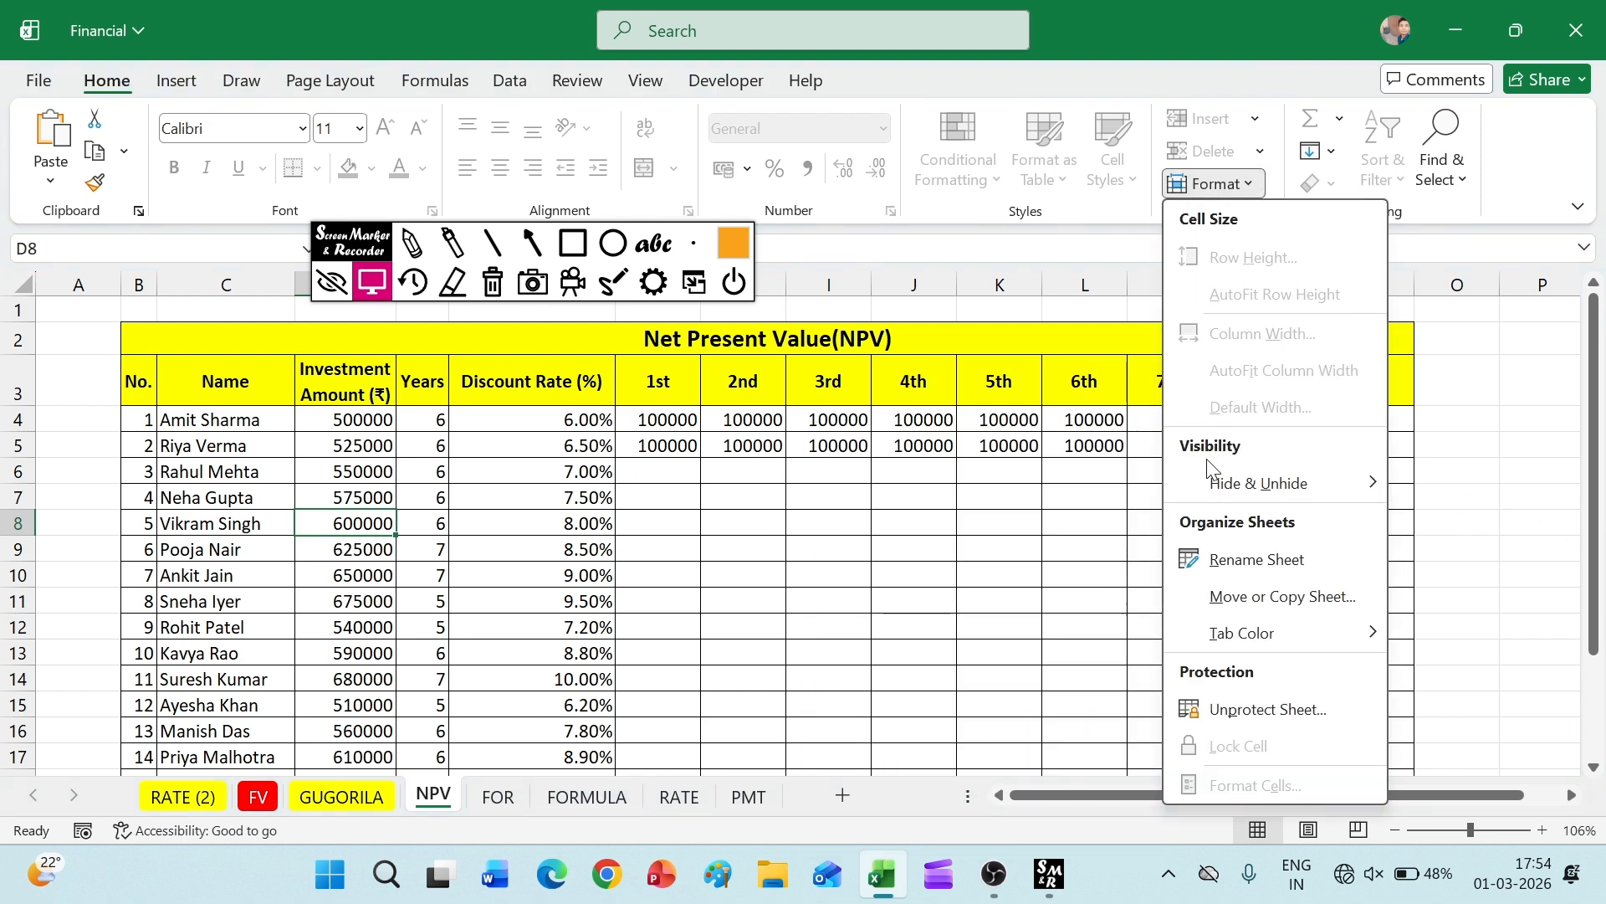
pyautogui.click(1214, 708)
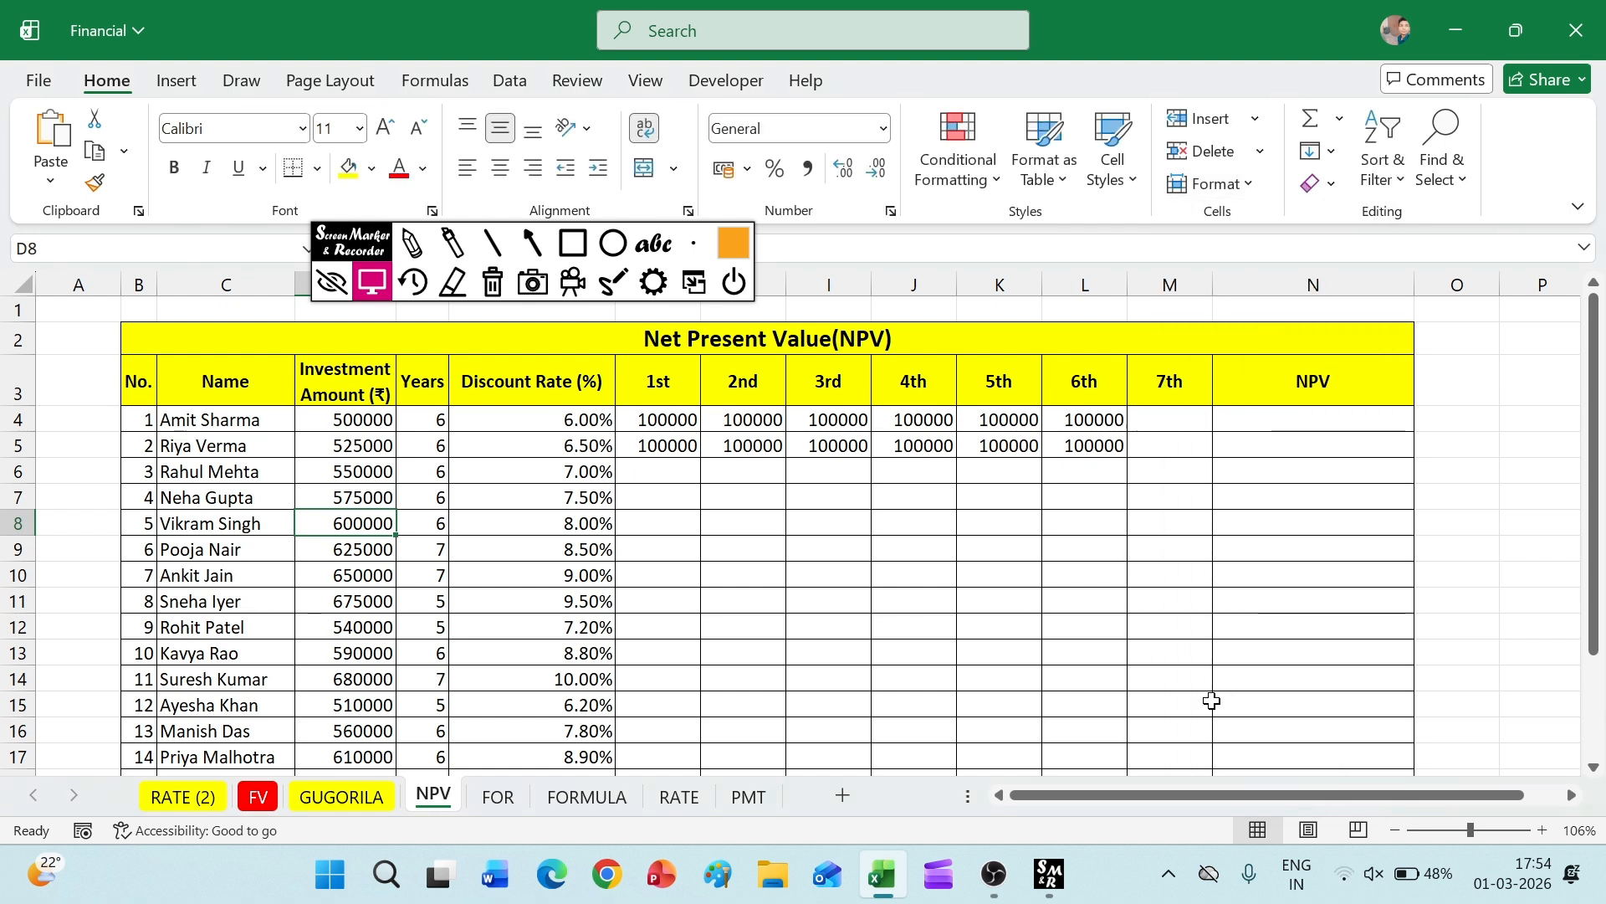
# - Review the Number, Alignment, Font, Border, Fill and Protection settings in Format Cells for cell D8, and cancel without changes
pyautogui.click(1249, 185)
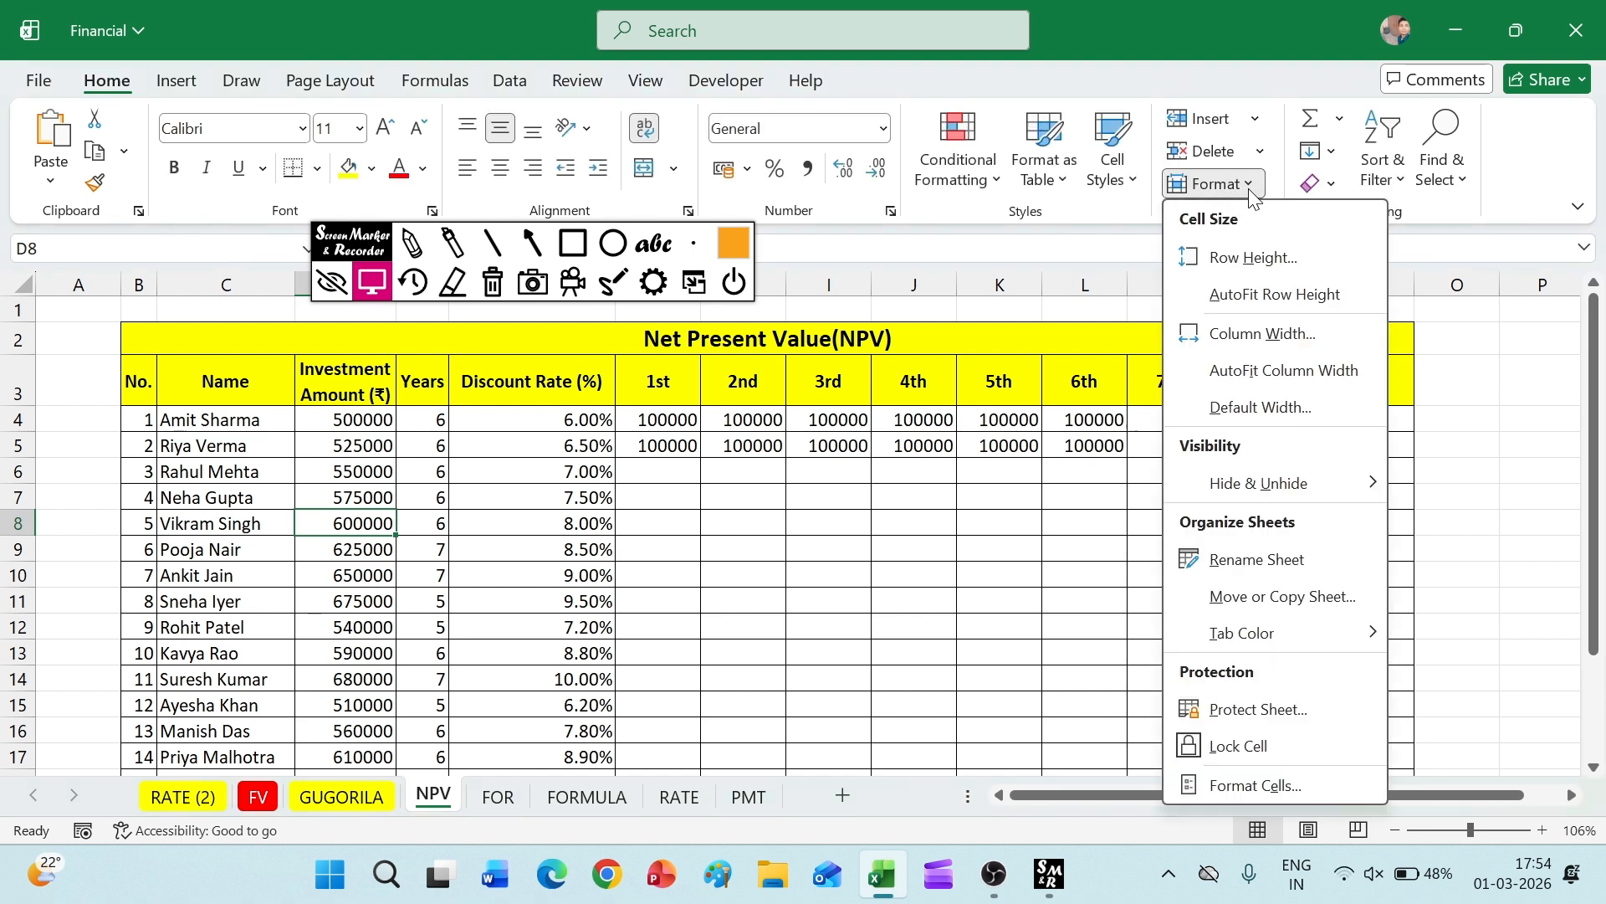
pyautogui.click(1239, 787)
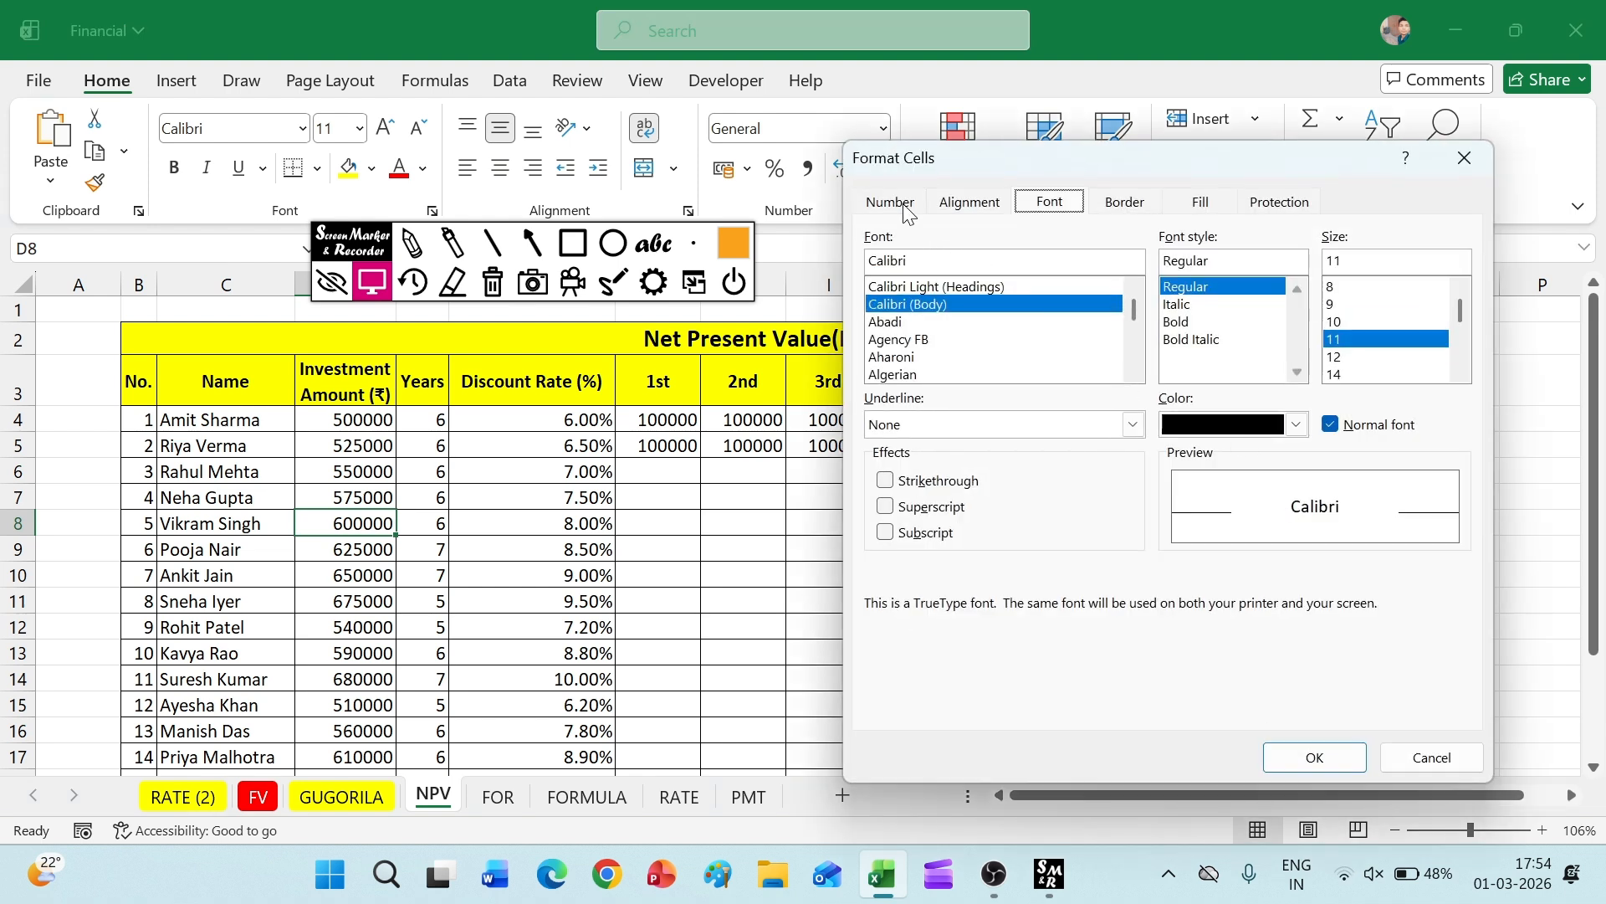
pyautogui.click(901, 206)
pyautogui.click(943, 210)
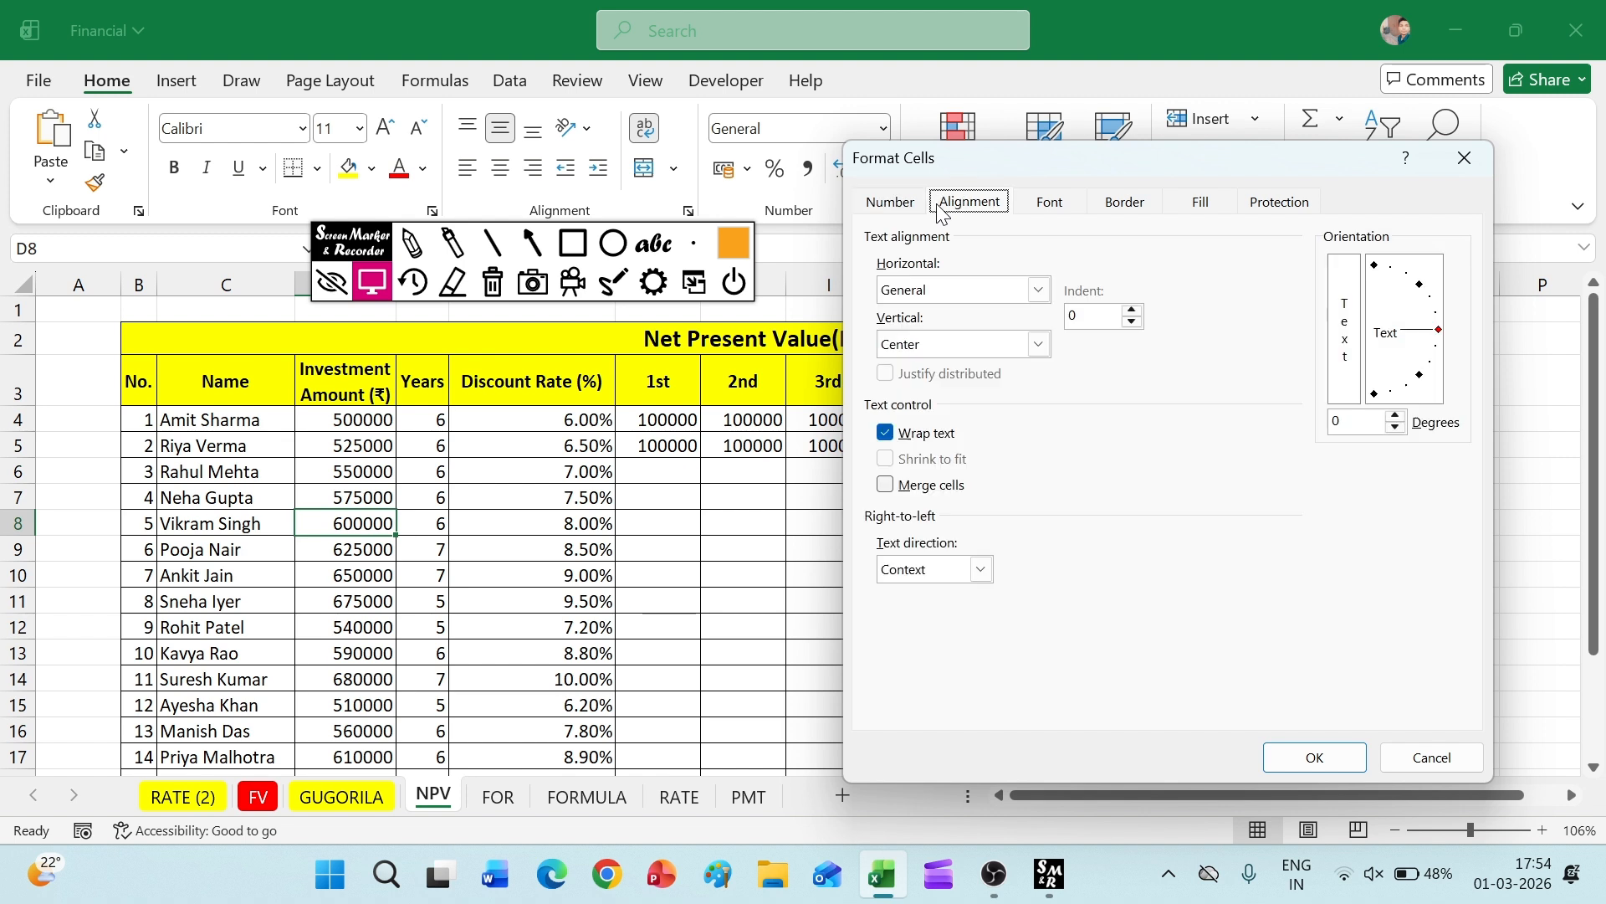
pyautogui.click(1045, 206)
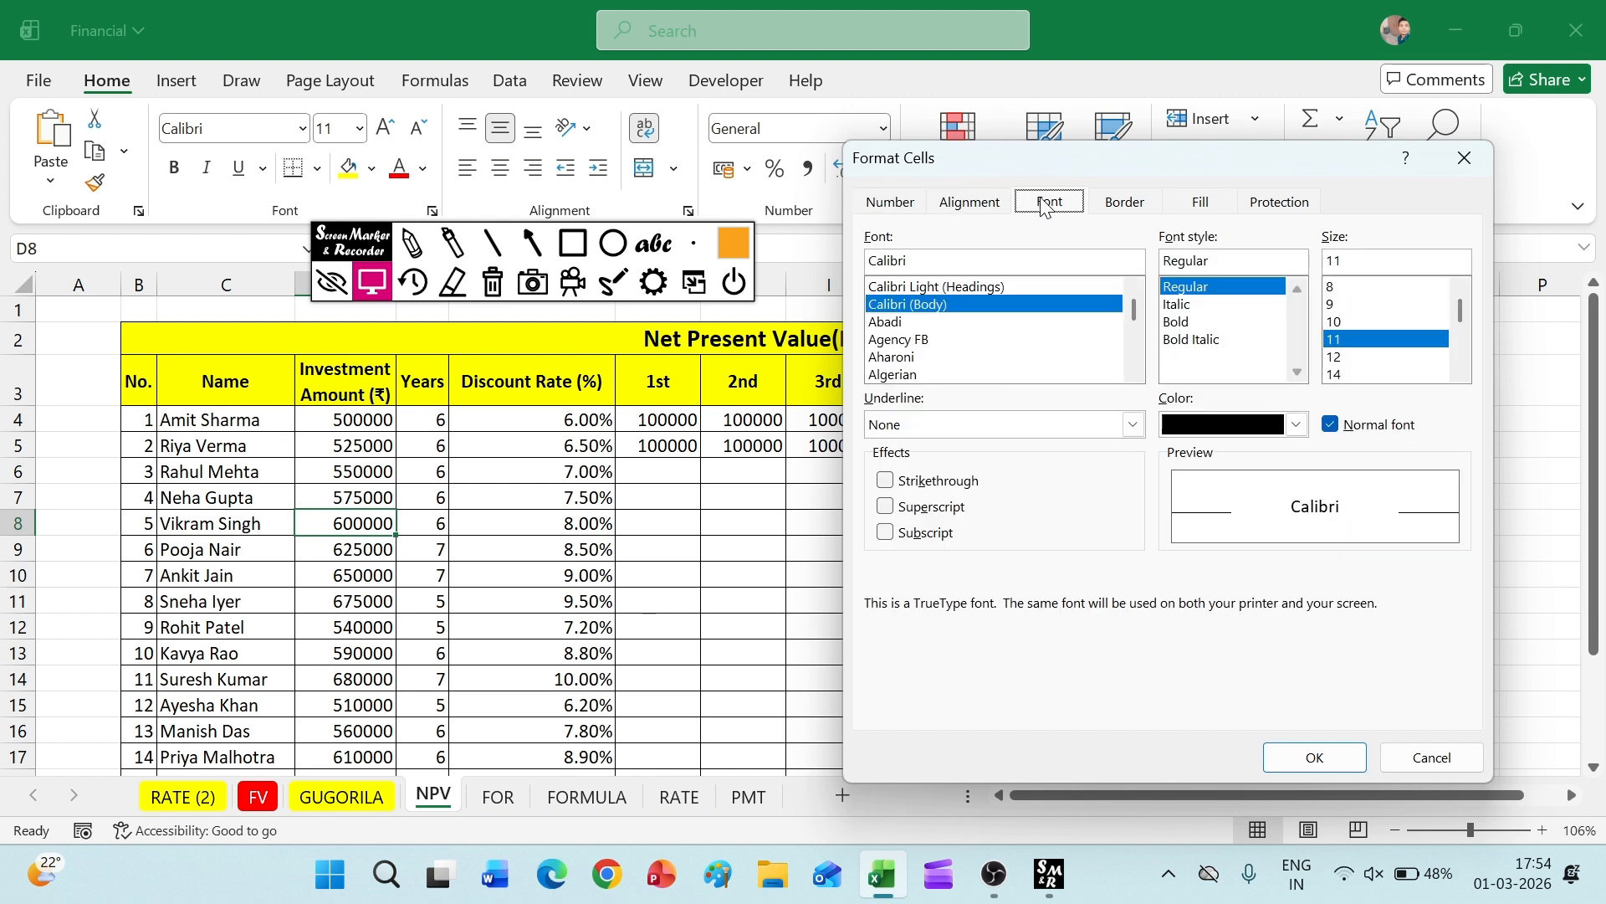
pyautogui.click(1120, 204)
pyautogui.click(1189, 205)
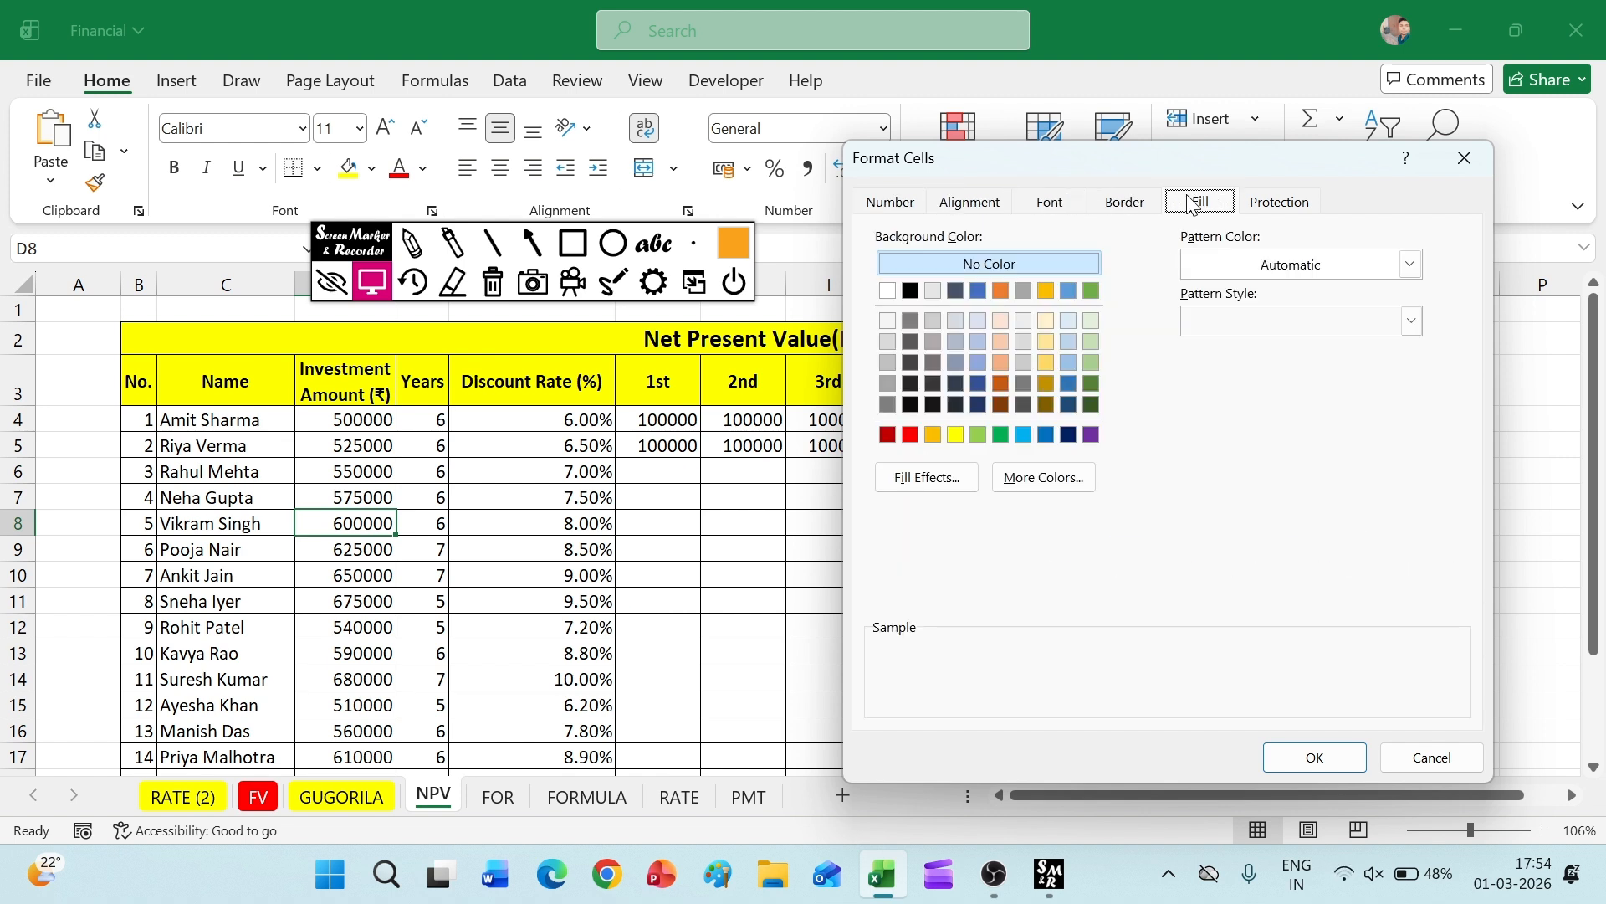
pyautogui.click(1261, 207)
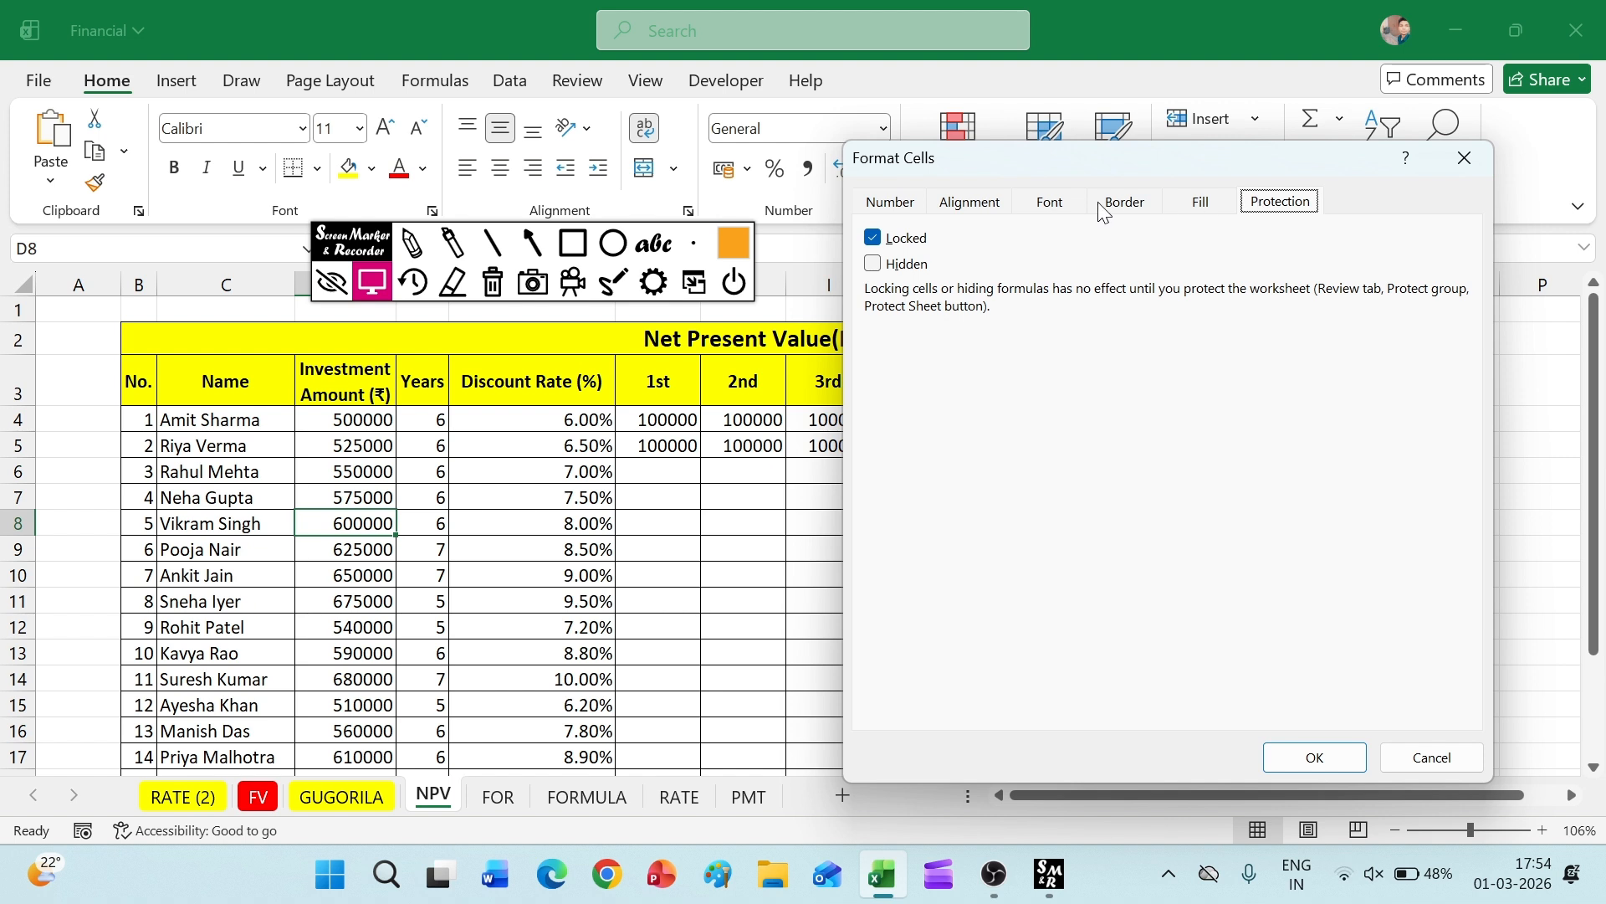
pyautogui.click(908, 199)
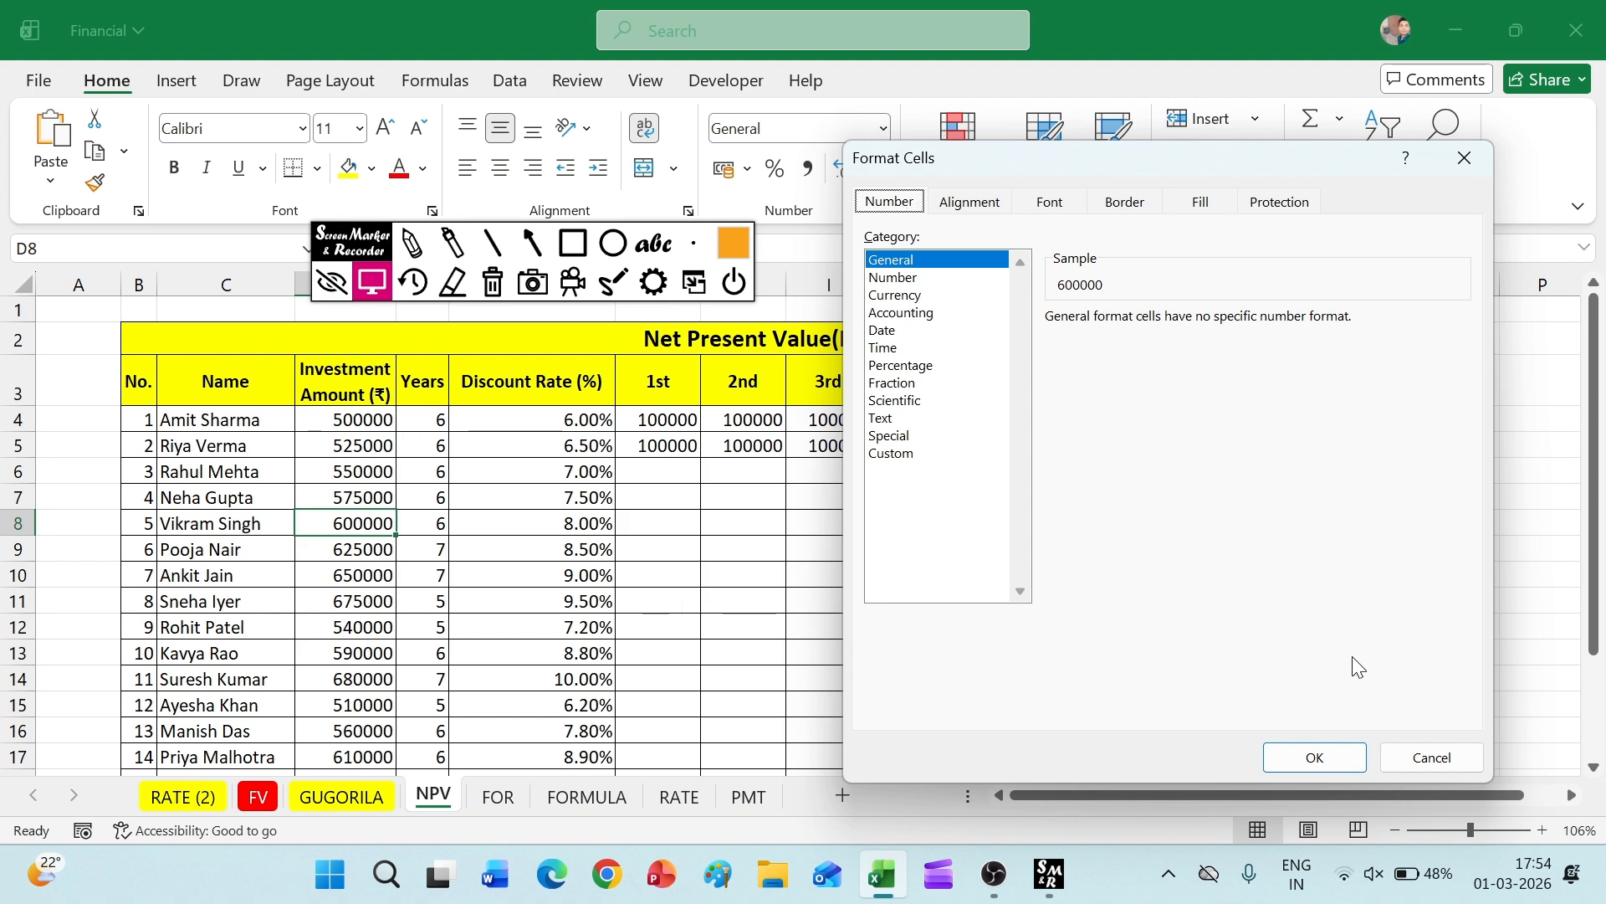
pyautogui.click(1403, 753)
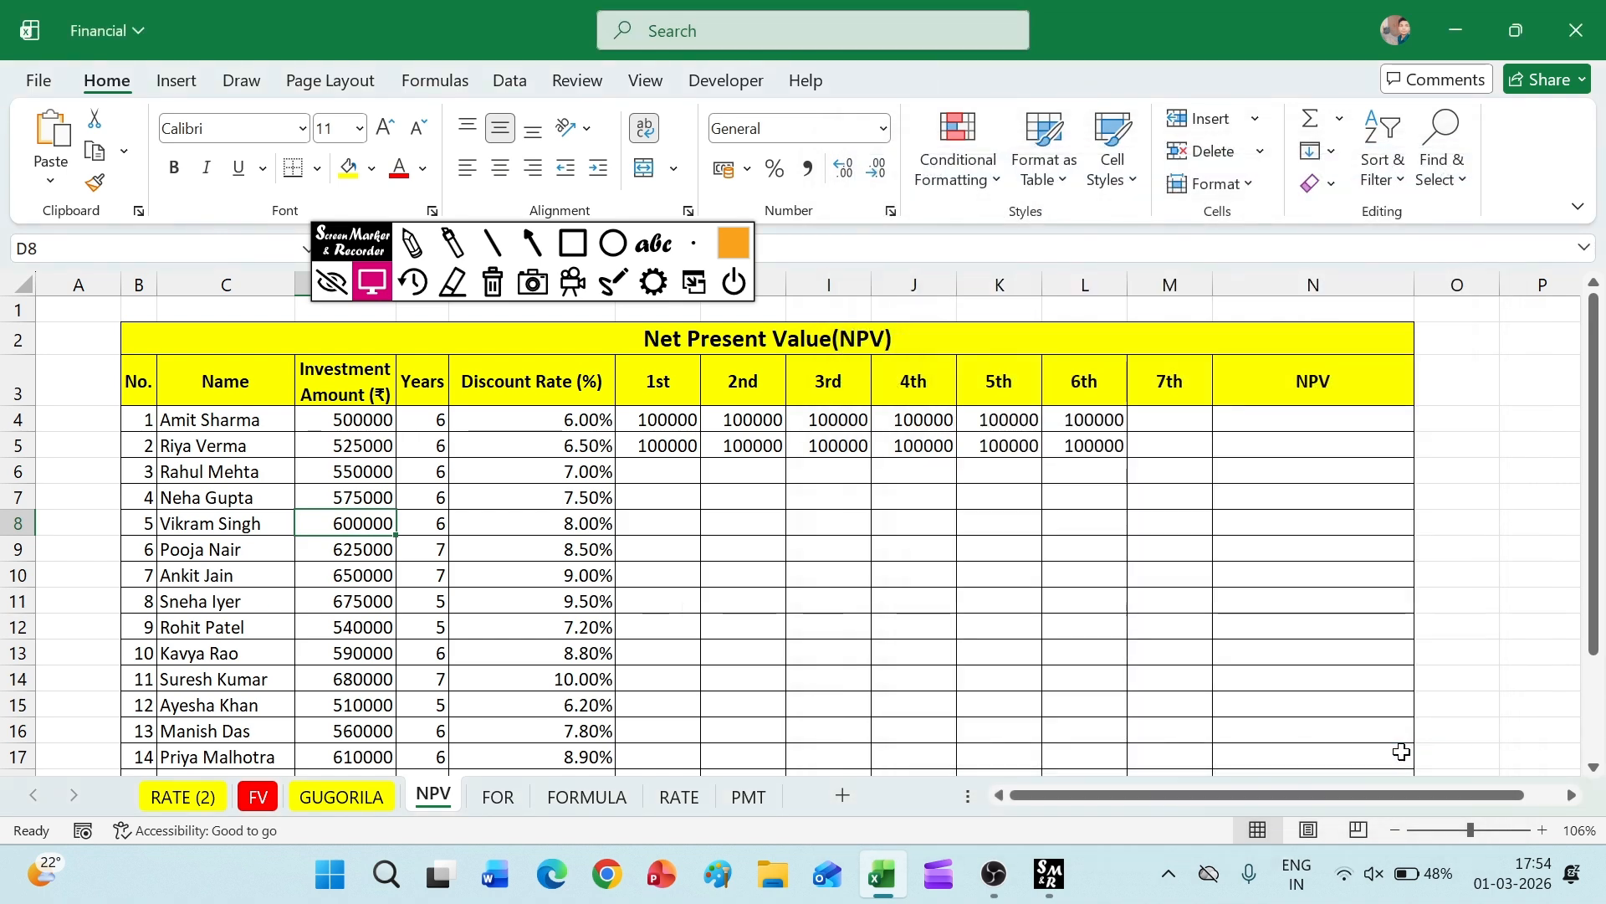